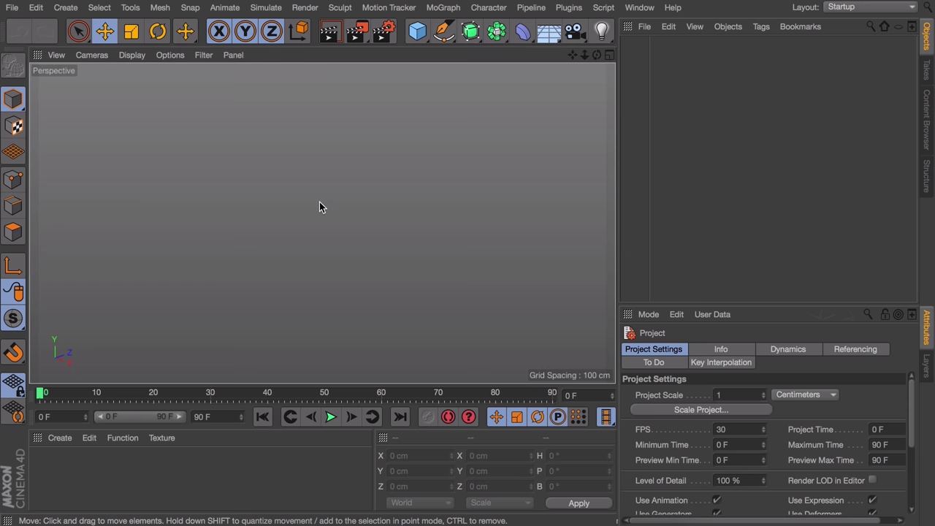
Load the image fork.jpg as the background picture of the Right viewport
middle_click(319, 206)
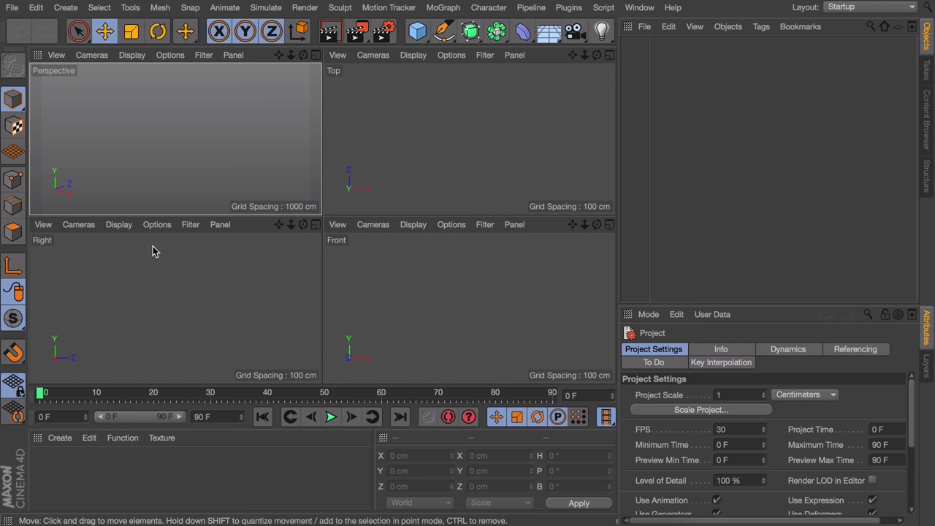
left_click(157, 224)
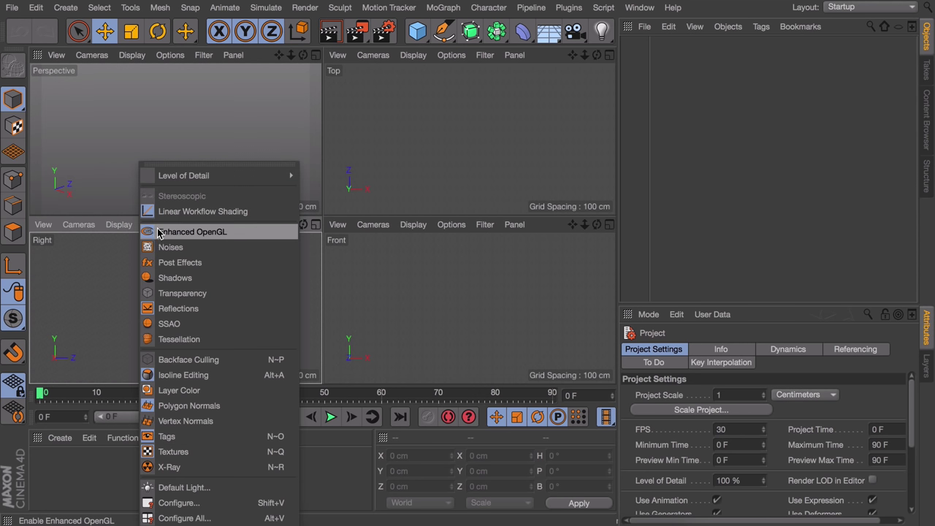
left_click(200, 505)
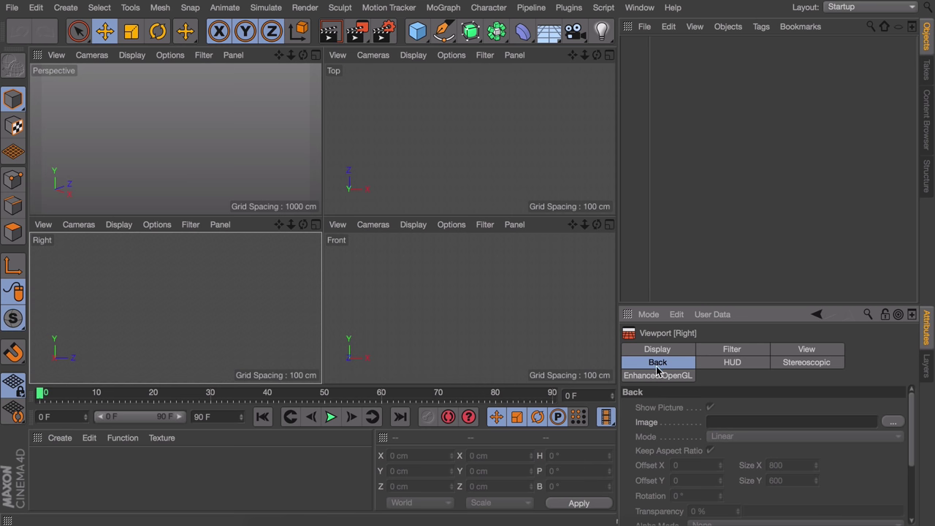
left_click(895, 423)
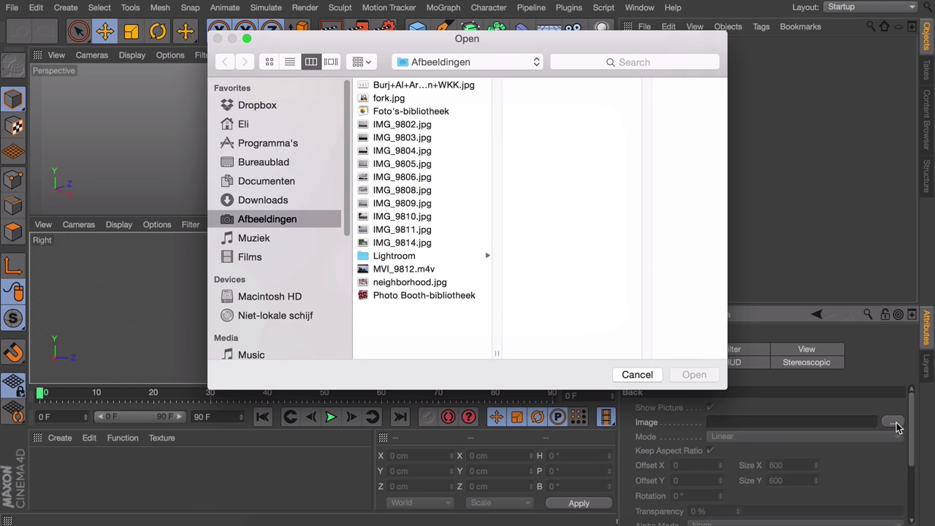
left_click(381, 99)
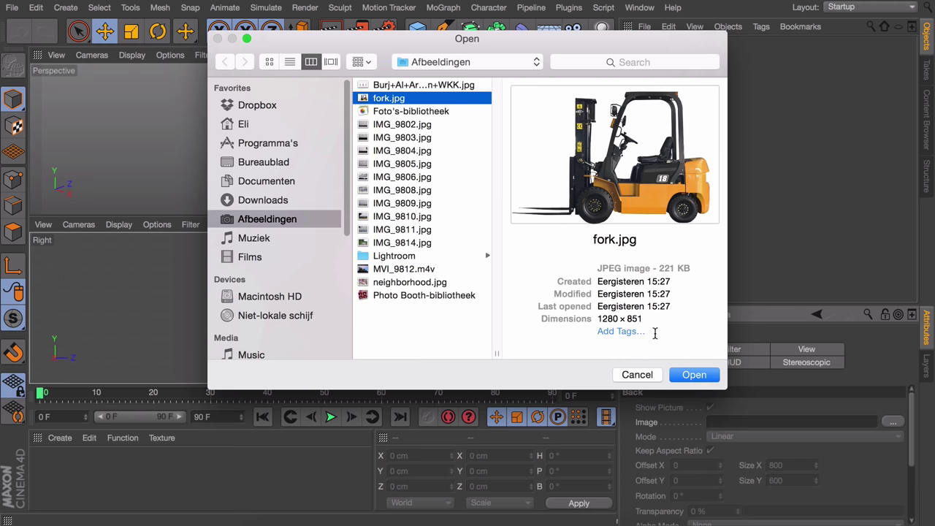
left_click(694, 378)
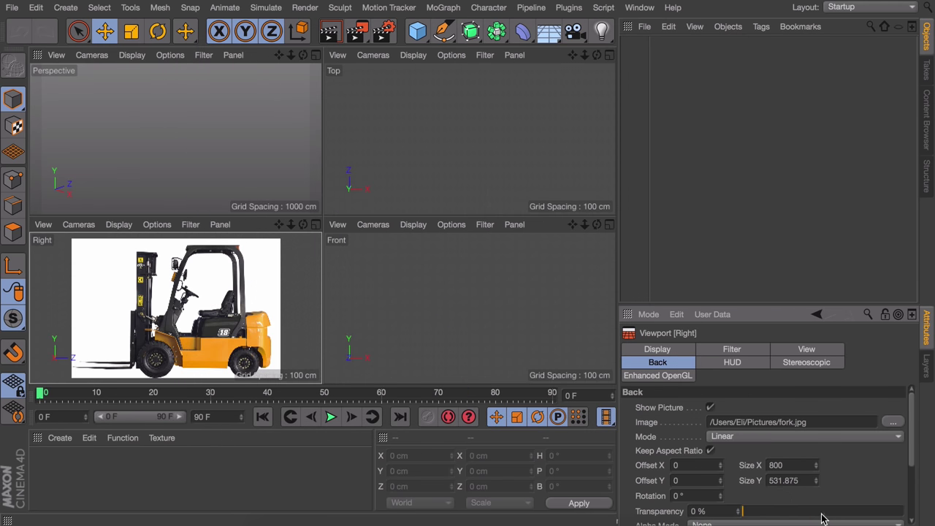
Set the background picture's transparency to 58 % and enlarge the Right viewport
left_click_drag(748, 515, 837, 515)
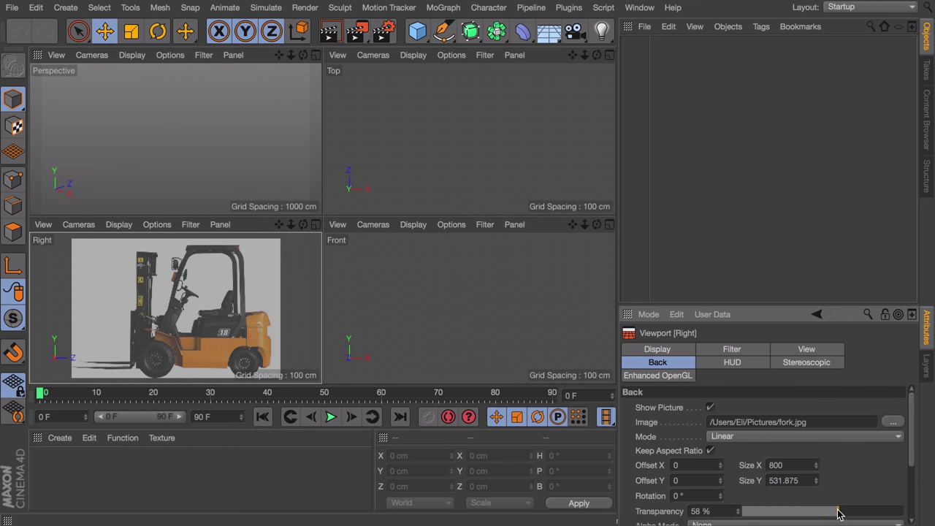
middle_click(218, 340)
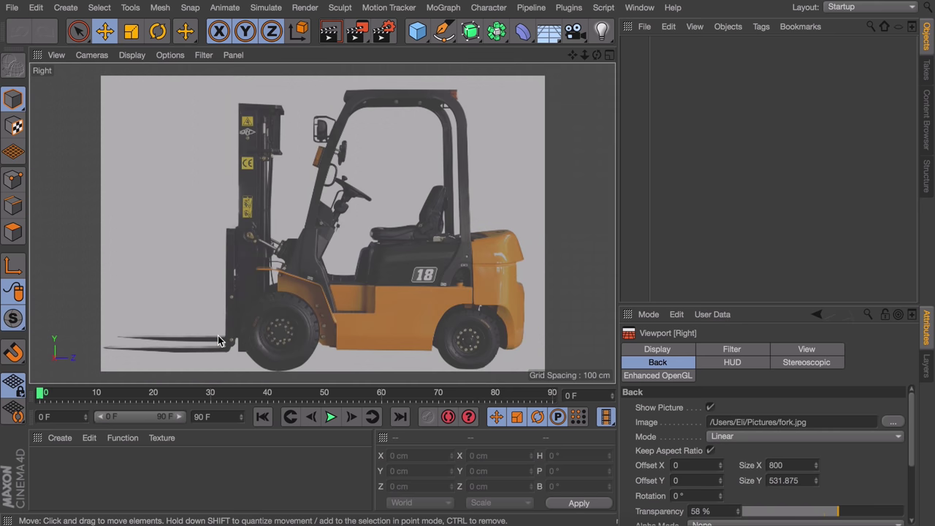
middle_click(236, 294)
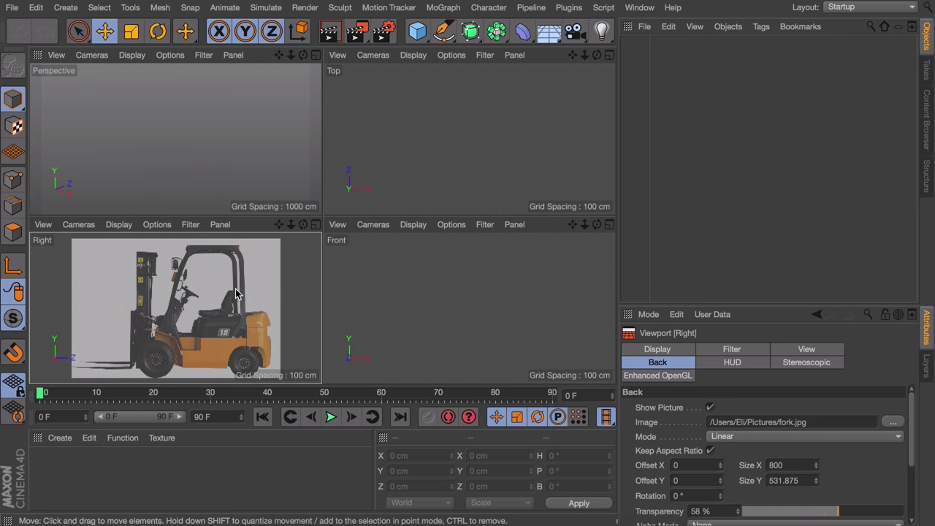
middle_click(235, 294)
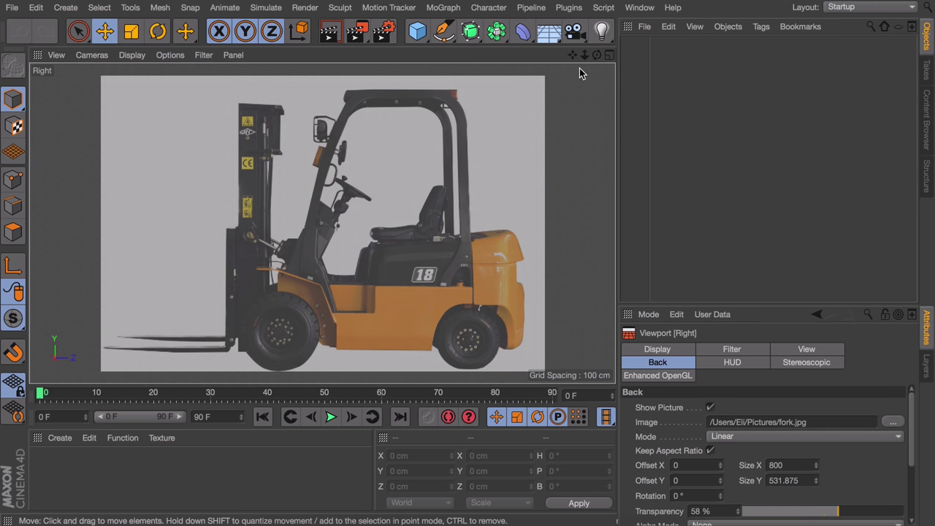
Add a 200 cm cube and place it over the forklift's orange body at about Y -128 cm, Z 96 cm
left_click(417, 30)
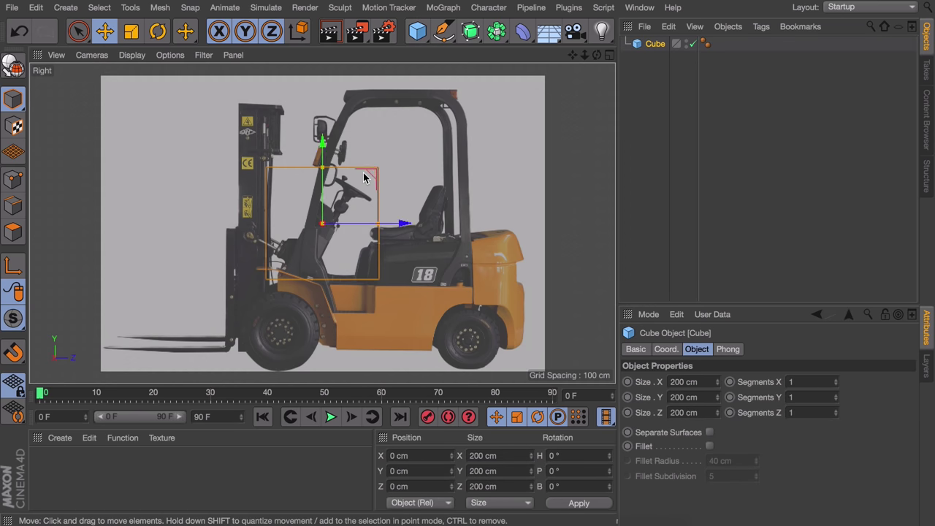
left_click_drag(364, 177, 424, 246)
scroll(417, 326, "up", 3)
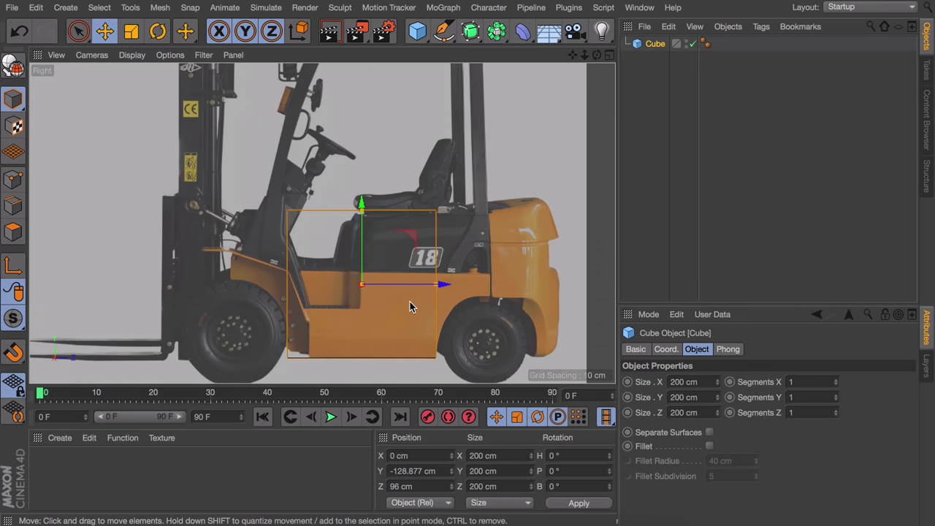
scroll(384, 334, "up", 4)
left_click_drag(348, 192, 348, 182)
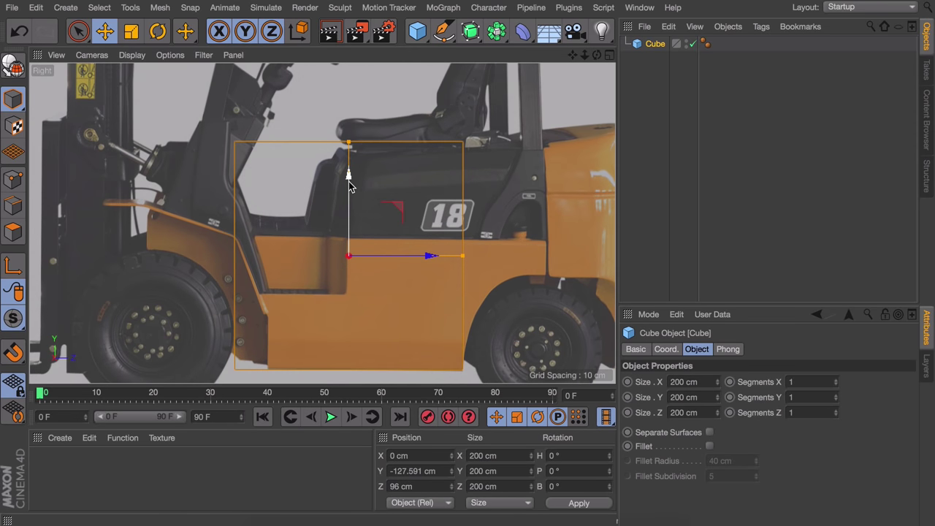
Convert the cube to an editable polygon object and move its front polygon back to about Z -70 cm
left_click(15, 70)
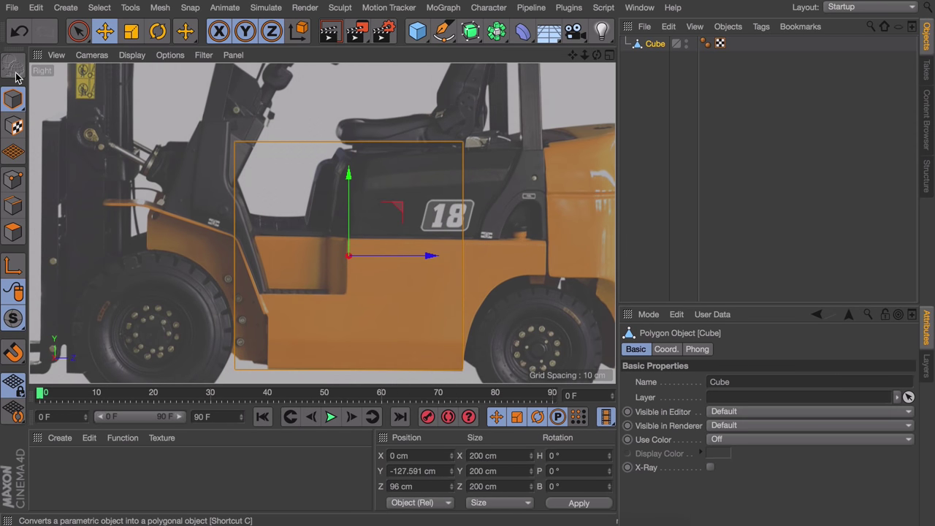
middle_click(187, 137)
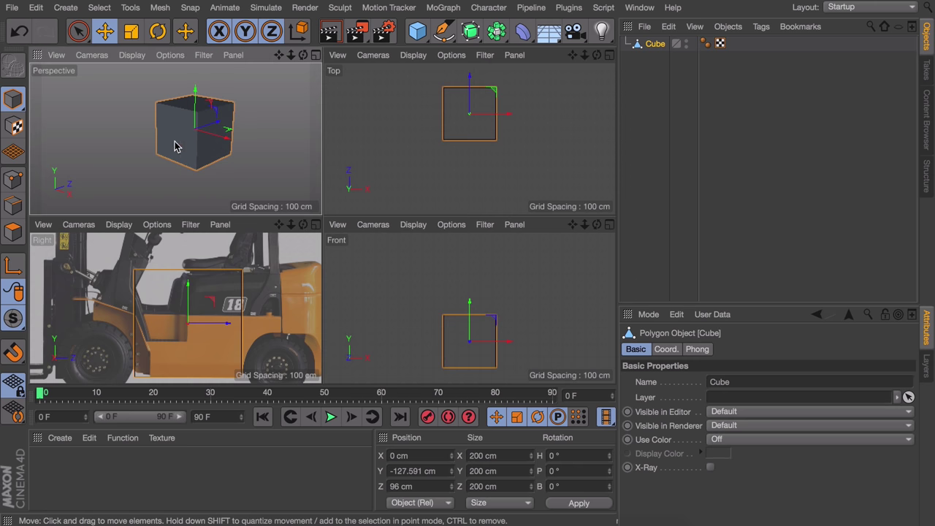
left_click(13, 231)
left_click(171, 129)
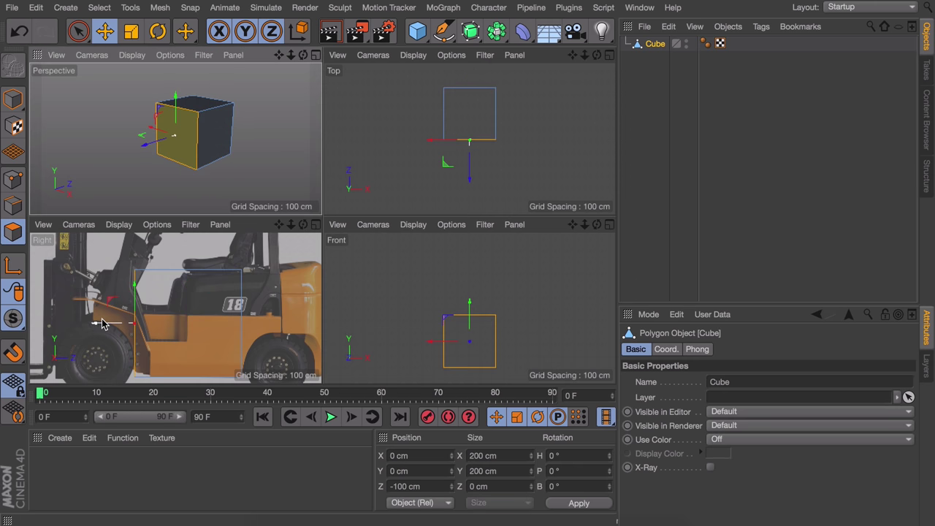
left_click_drag(97, 319, 113, 326)
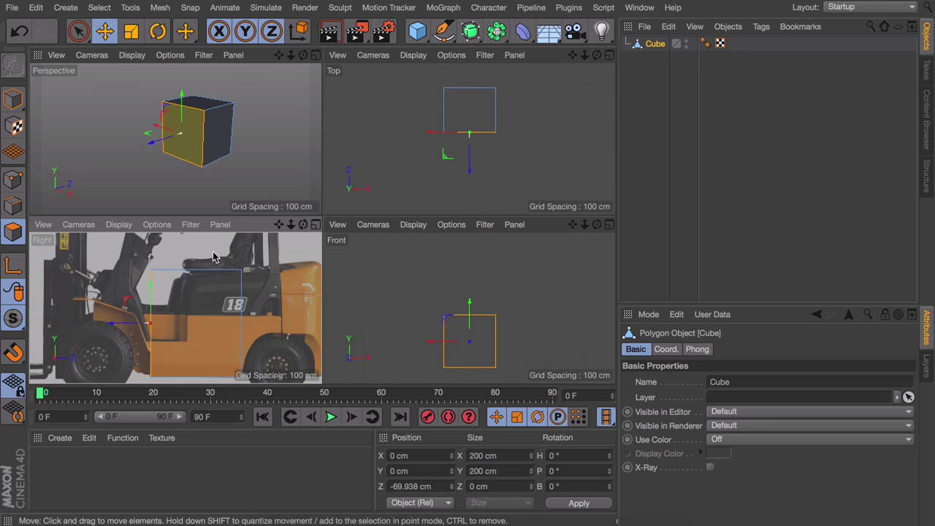
Lower the cube's top polygon to a height of about 113 cm and move the front polygon to about Z -1 cm
left_click(207, 106)
left_click_drag(201, 87, 203, 109)
left_click(161, 341)
scroll(159, 358, "up", 4)
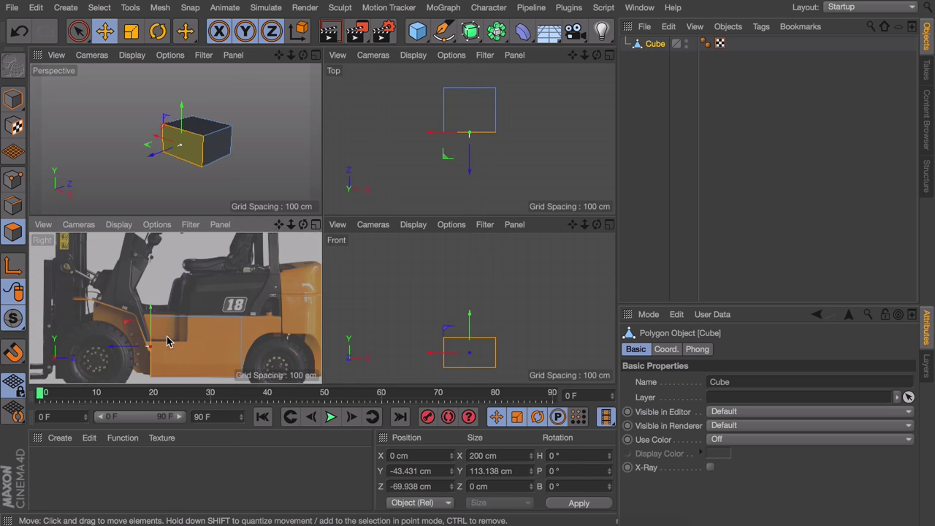
left_click_drag(109, 339, 165, 337)
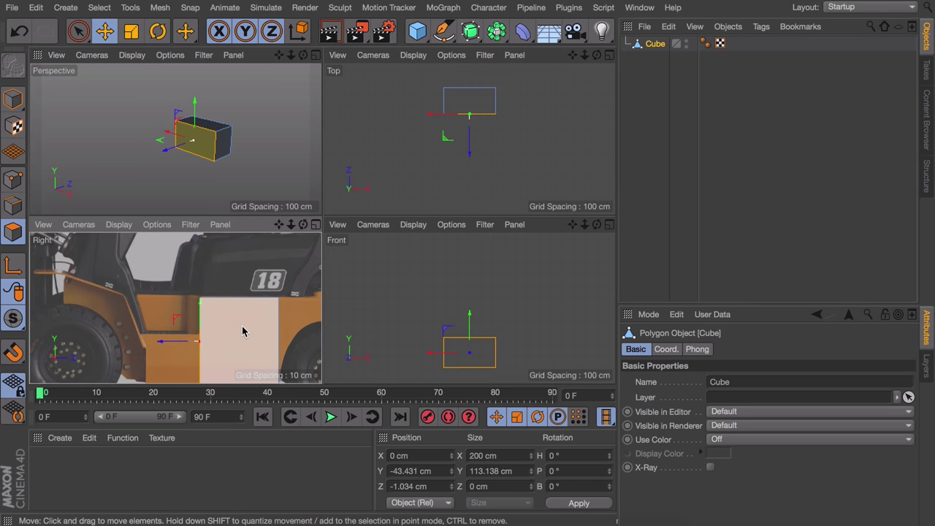
Extrude the cube's back polygon in several segments across the rear wheel to the forklift's rear end, at about Z 266 cm
middle_click_drag(215, 179, 157, 142, "alt")
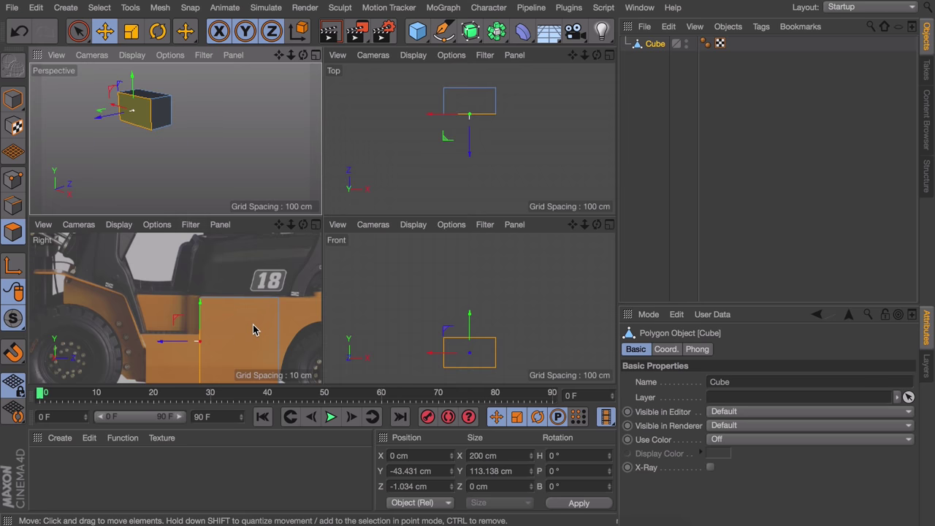
middle_click_drag(252, 330, 183, 285, "alt")
left_click_drag(155, 118, 84, 118, "alt")
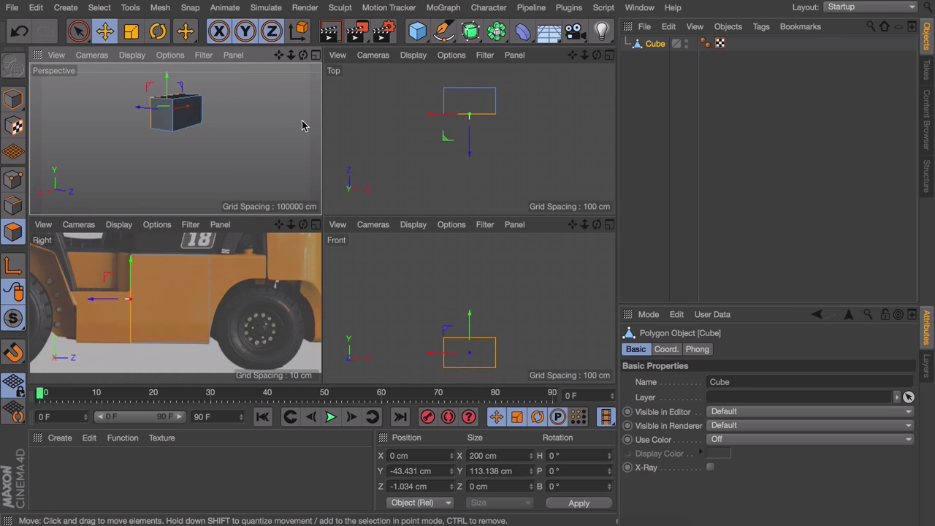
left_click(192, 119)
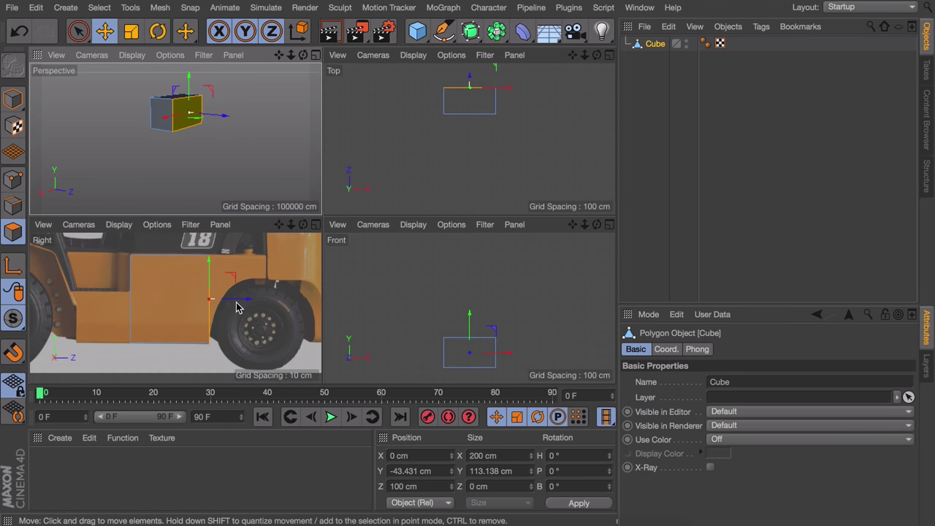
left_click_drag(243, 300, 312, 296)
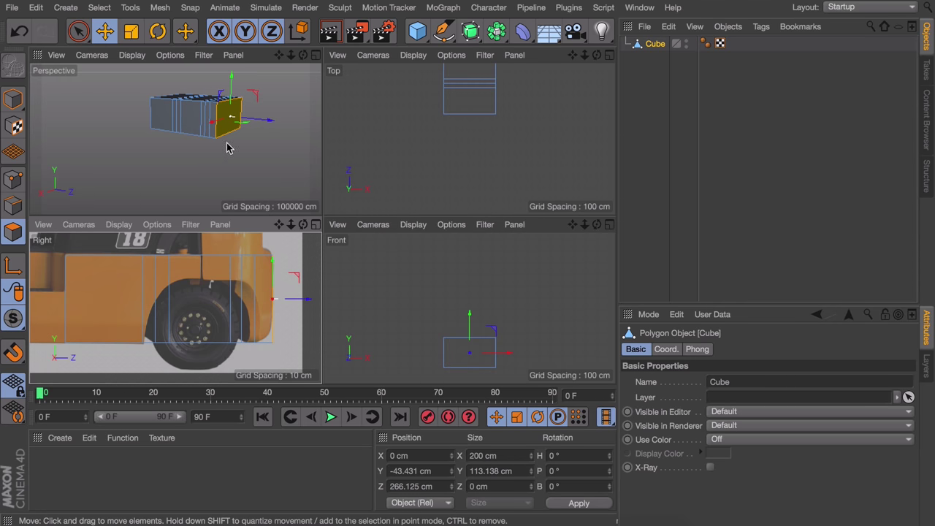
Raise the bottom polygon above the rear wheel to about Y -23 cm to form the wheel arch
left_click_drag(195, 139, 260, 67, "alt")
left_click(188, 141)
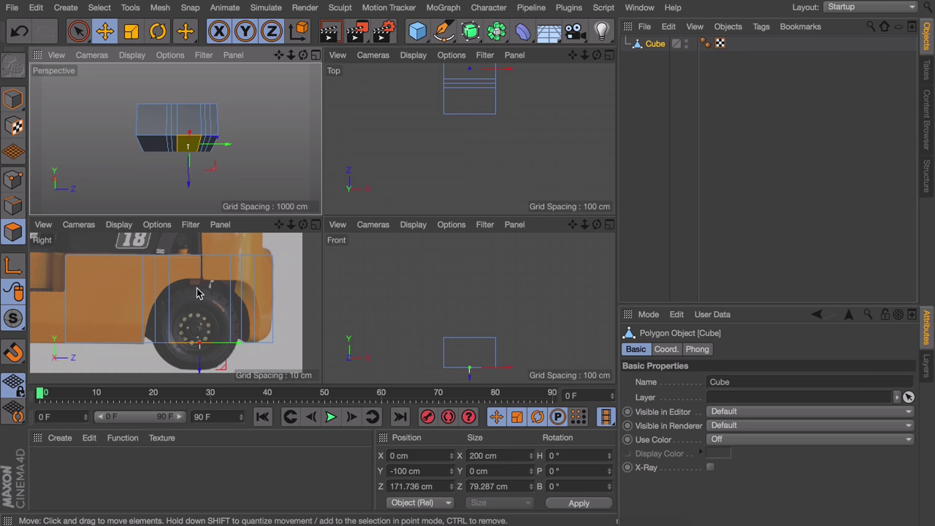
left_click_drag(206, 366, 190, 309)
middle_click(198, 151)
left_click_drag(333, 215, 398, 199, "alt")
middle_click(351, 290)
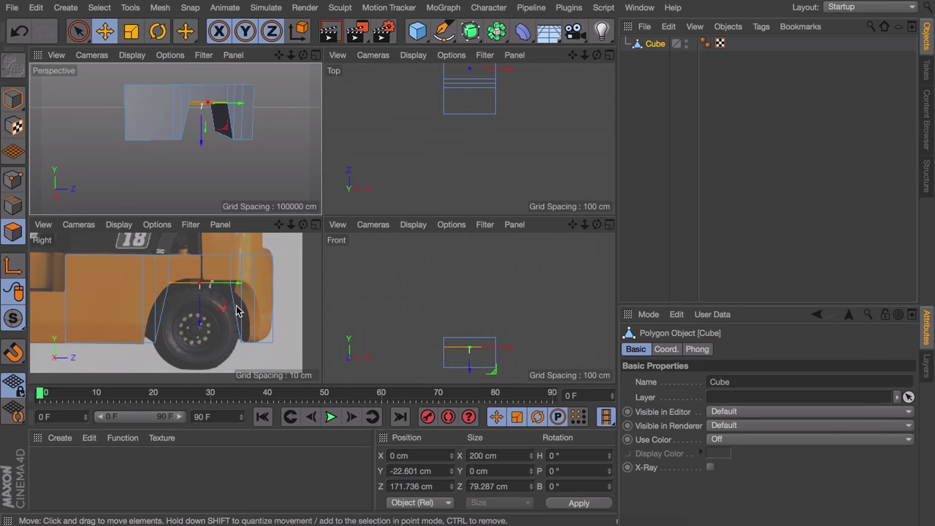
Add a loop cut through the segment above the rear wheel at about 53 %, following the vertical body seam in the reference picture
scroll(176, 279, "down", 4)
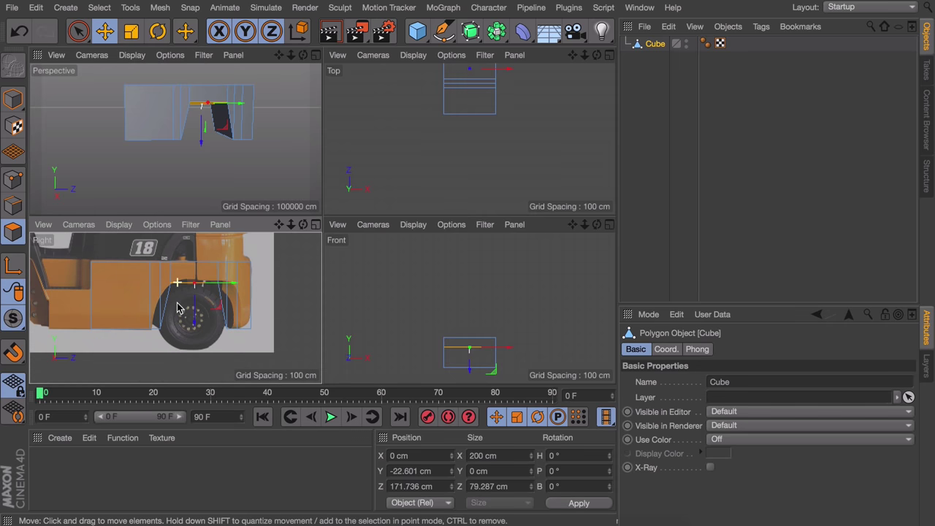
middle_click_drag(177, 272, 185, 315, "alt")
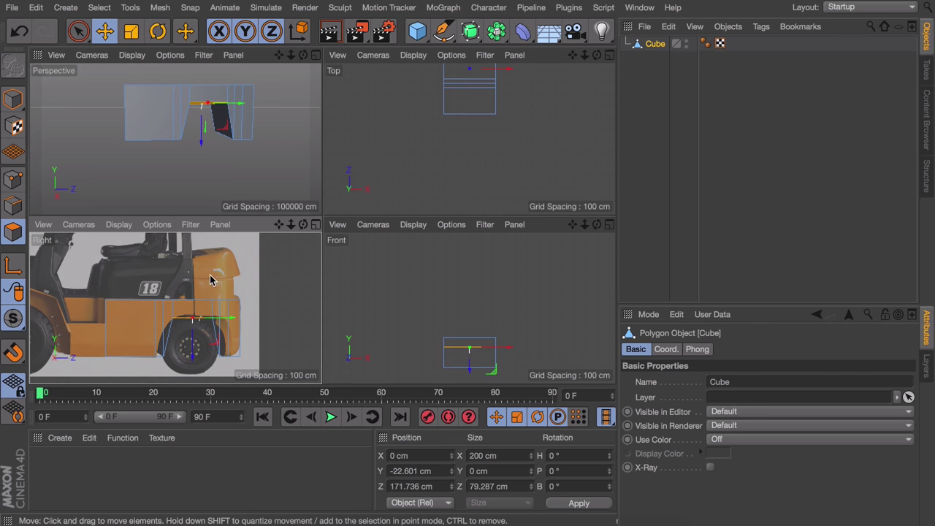
scroll(193, 311, "up", 5)
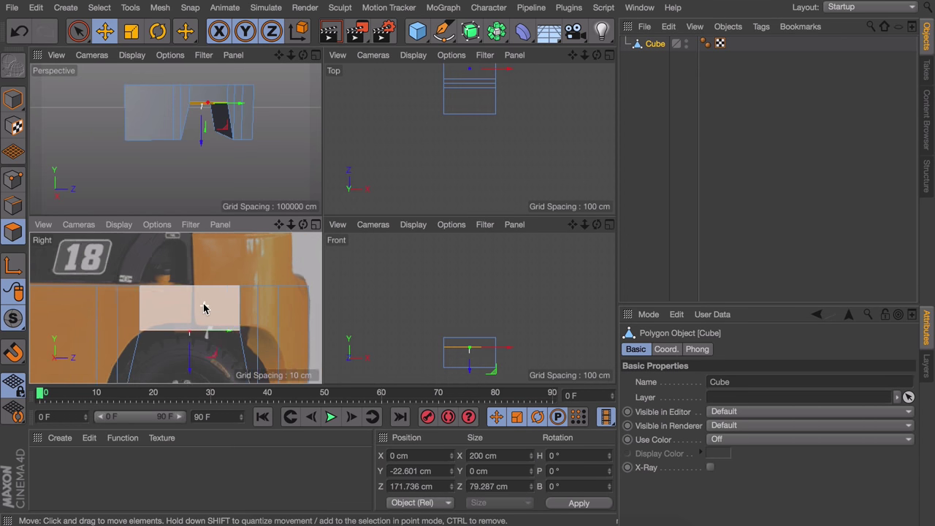
scroll(204, 308, "up", 1)
left_click(208, 263)
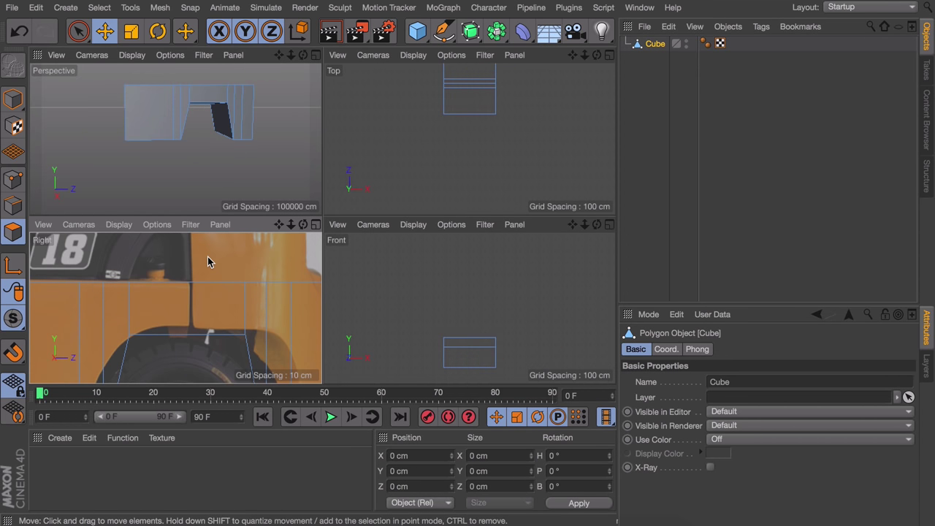
key("k")
key("l")
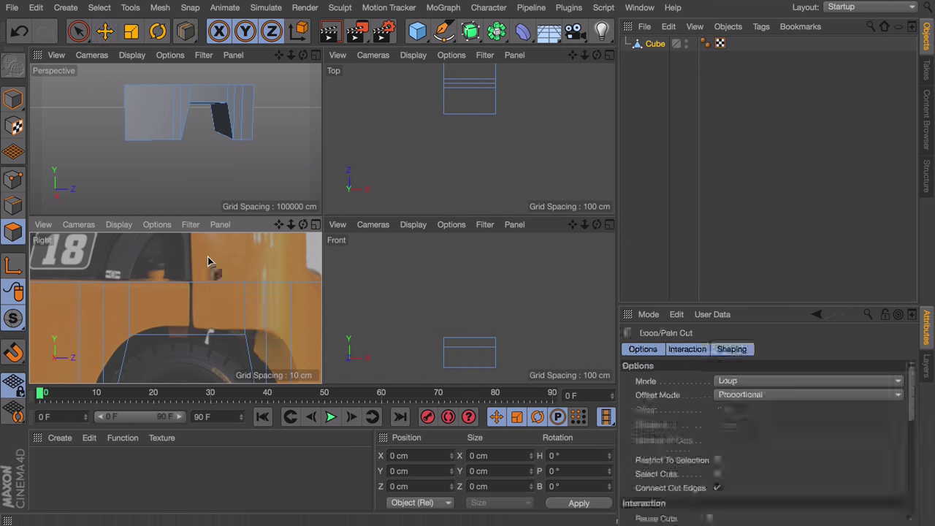
right_click(208, 261)
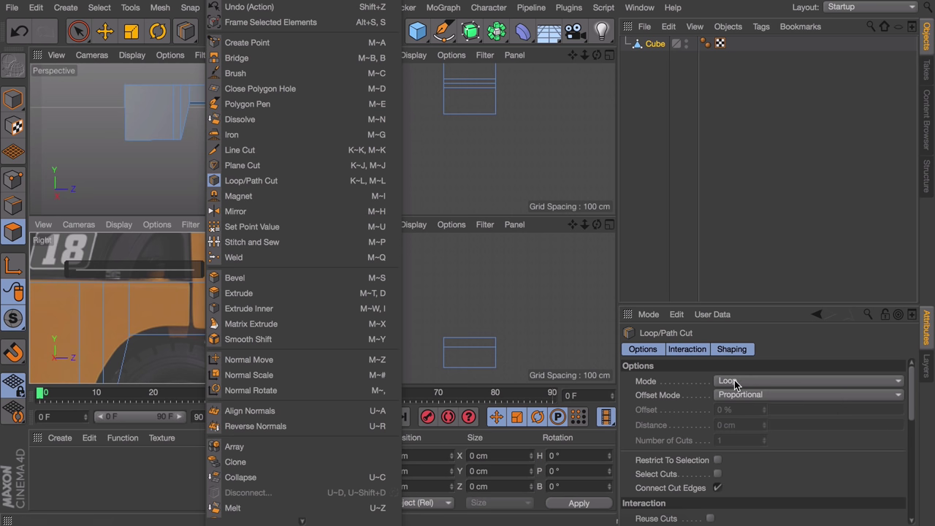
left_click(157, 241)
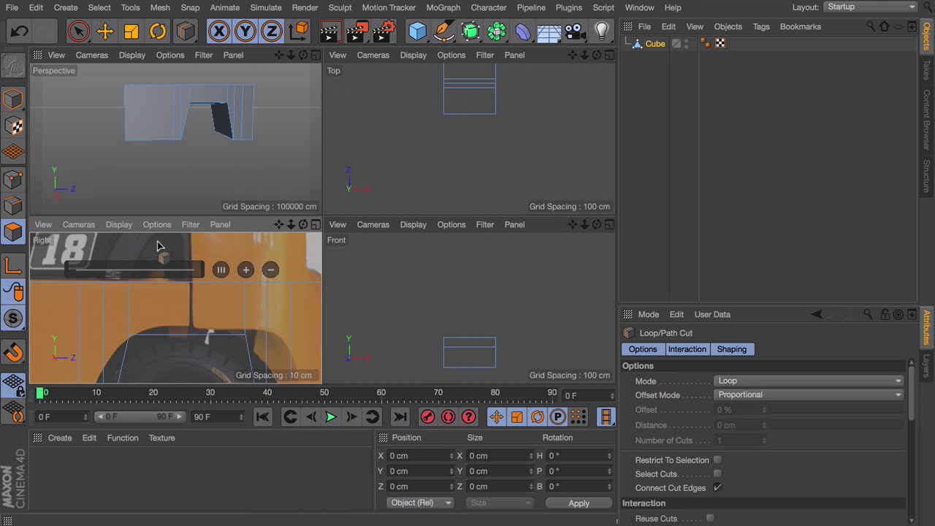
left_click(193, 287)
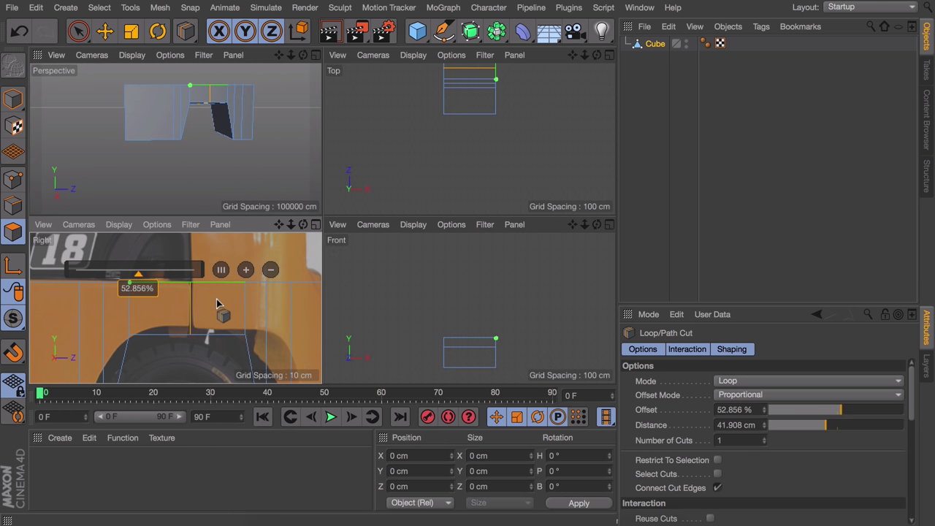
scroll(216, 298, "down", 5)
key("e")
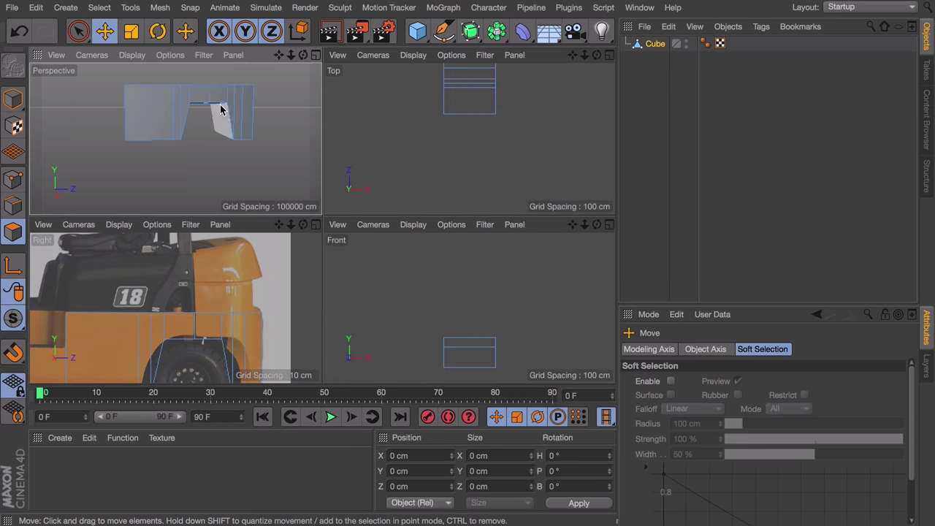
Extrude the top polygons behind the vertical seam upward in two segments to about Y 108 cm, following the rear counterweight
left_click_drag(220, 110, 209, 176, "alt")
key("9")
left_click_drag(180, 146, 207, 156)
middle_click(230, 300)
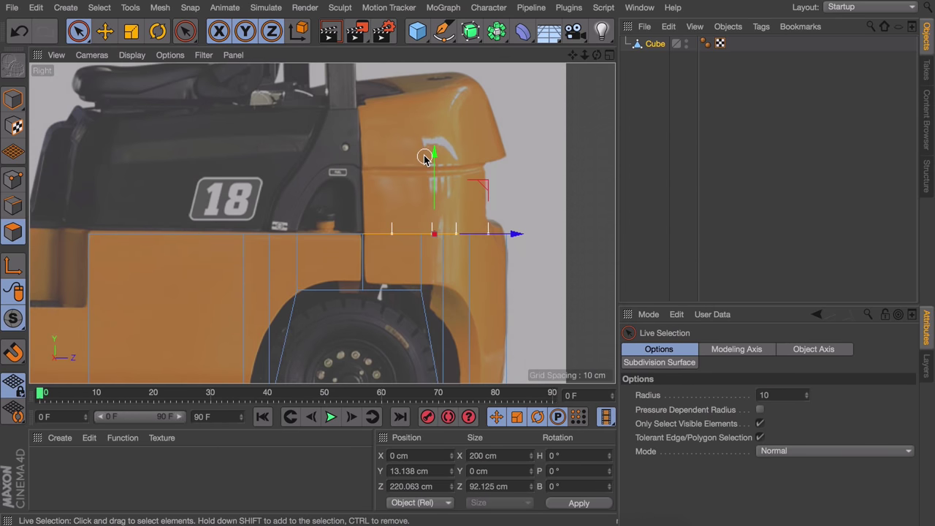
left_click_drag(425, 159, 434, 6)
middle_click_drag(457, 149, 446, 199, "alt")
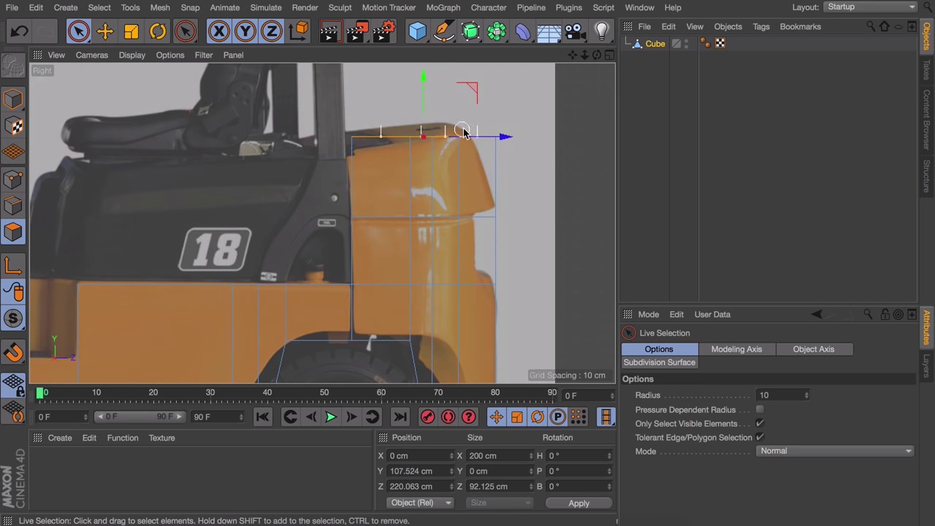
Extrude the middle polygon of the rear face inward to about Z 252 cm to form the notch in the counterweight
middle_click(409, 217)
left_click_drag(196, 155, 97, 90, "alt")
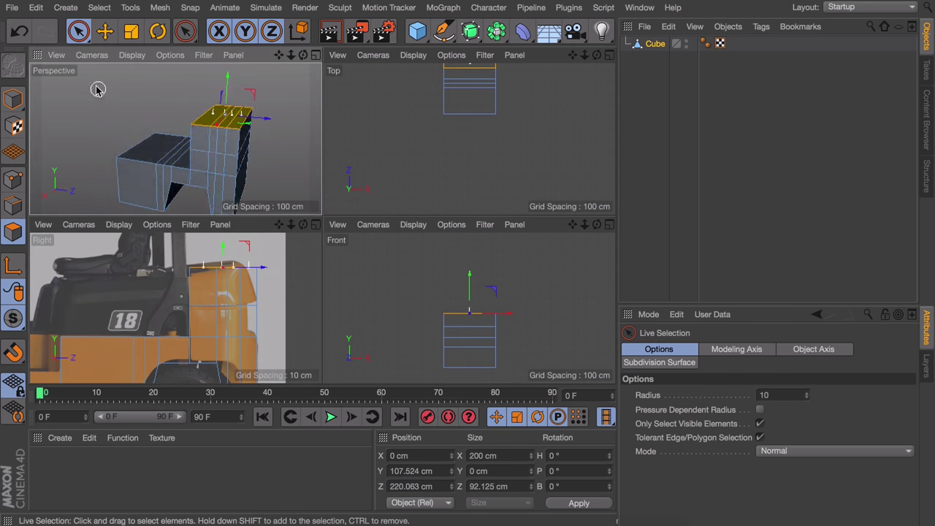
scroll(201, 158, "up", 5)
left_click(211, 111)
key("e")
scroll(211, 124, "down", 4)
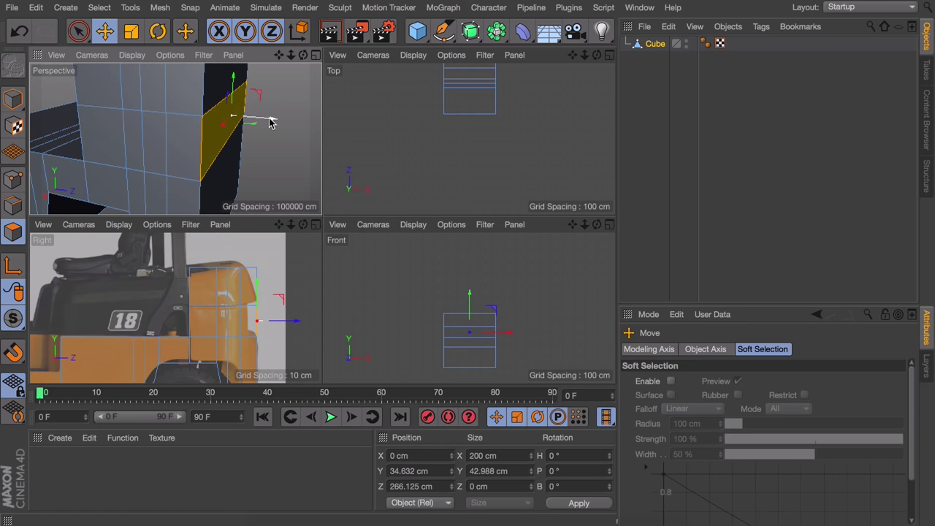
left_click_drag(272, 120, 256, 121, "ctrl")
scroll(271, 293, "up", 4)
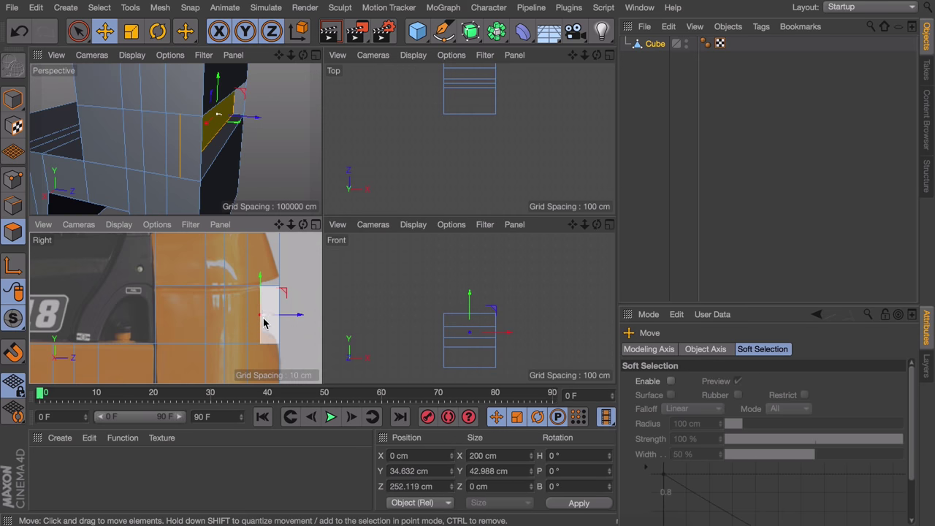
Delete the overlapping side polygons beside the rear notch so its ends are open
middle_click(282, 162)
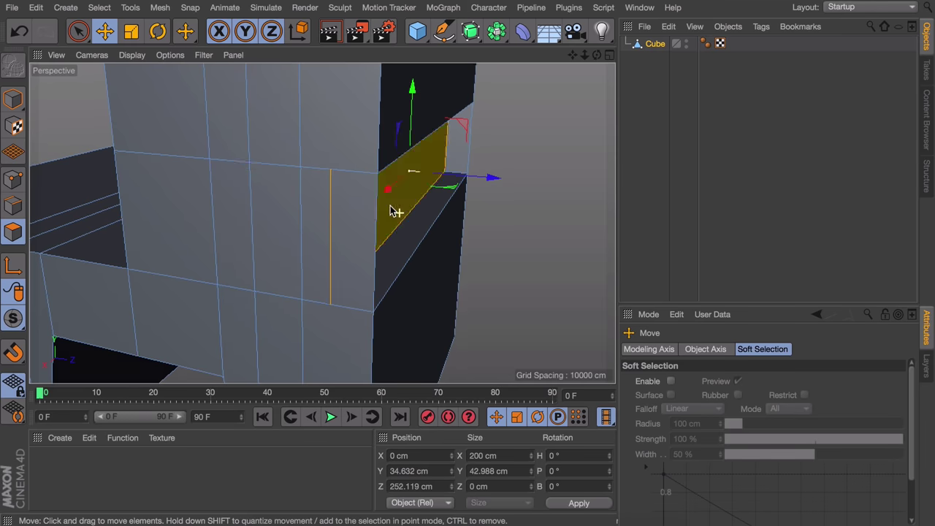
scroll(270, 186, "up", 3)
left_click_drag(271, 187, 284, 196, "alt")
left_click(84, 142)
left_click_drag(233, 168, 345, 171, "alt")
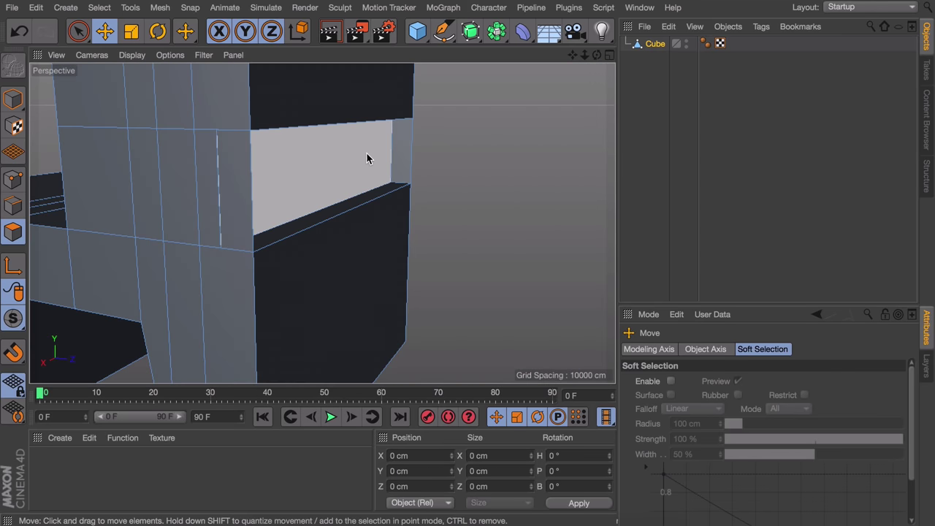
left_click(208, 188)
key("Delete")
left_click(236, 184)
key("Delete")
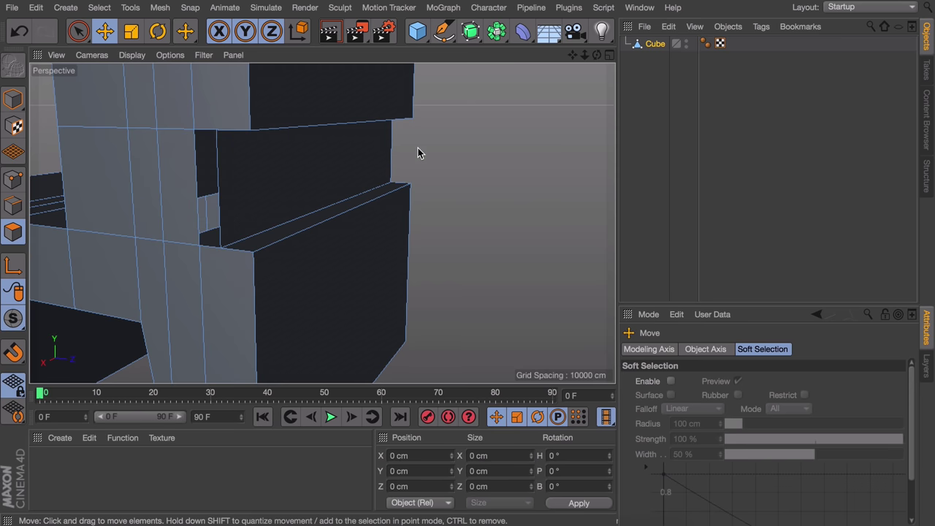
Bridge the open vertical edges beside the rear notch to close the gaps on both sides of the body
right_click(249, 201)
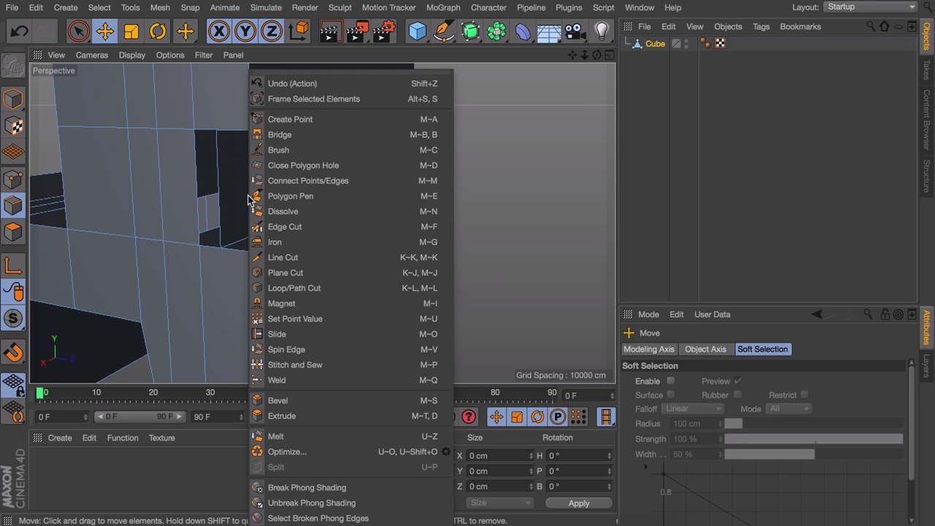
left_click(276, 138)
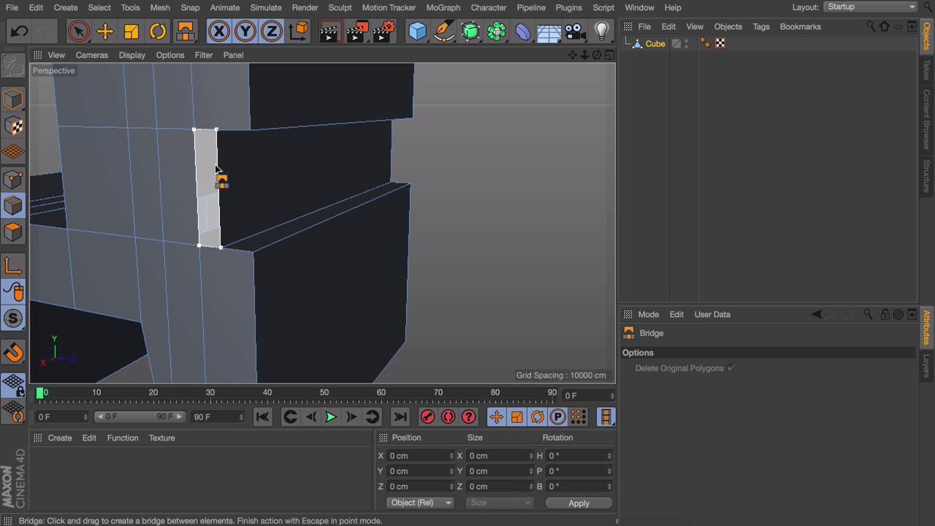
left_click_drag(382, 149, 33, 162, "alt")
right_click_drag(406, 160, 428, 106, "alt")
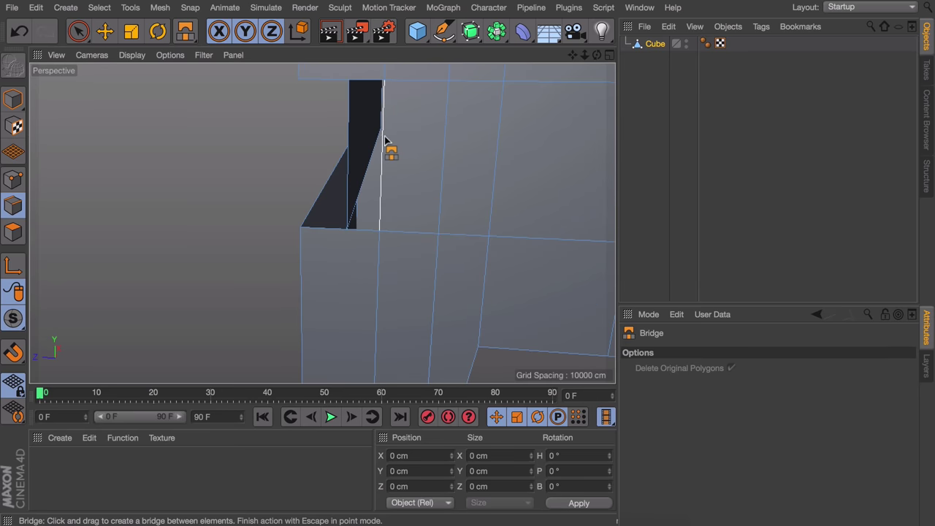
left_click_drag(384, 136, 343, 139)
left_click_drag(486, 139, 328, 144, "alt")
right_click_drag(328, 144, 324, 223, "alt")
left_click_drag(324, 223, 413, 190, "alt")
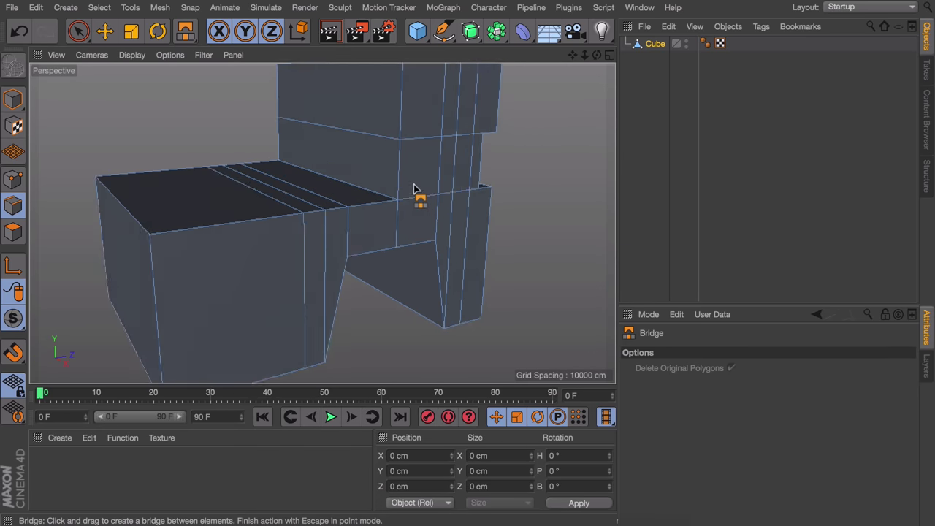
Inset the body's front polygon along X only, narrowing the centre polygon to about 133 cm wide
right_click_drag(414, 190, 235, 201, "alt")
middle_click(235, 201)
middle_click(200, 272)
right_click_drag(401, 220, 390, 261, "alt")
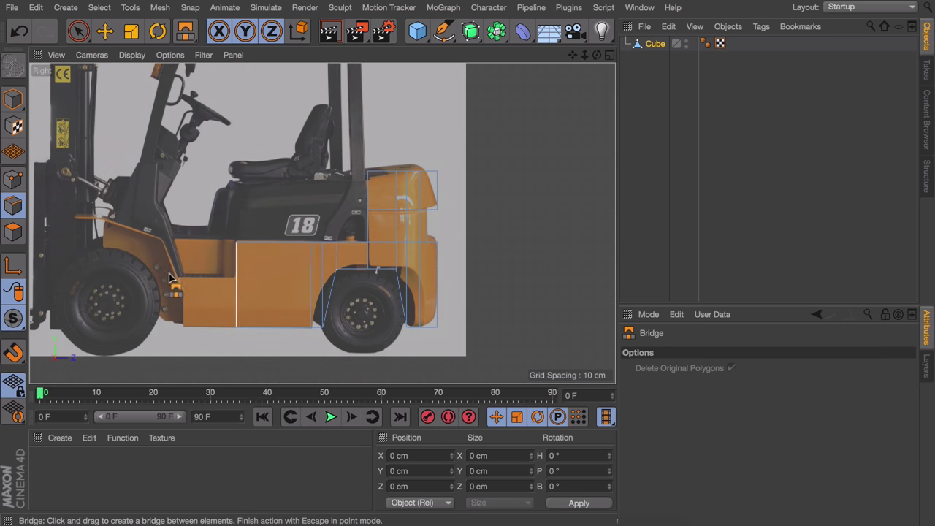
left_click(13, 232)
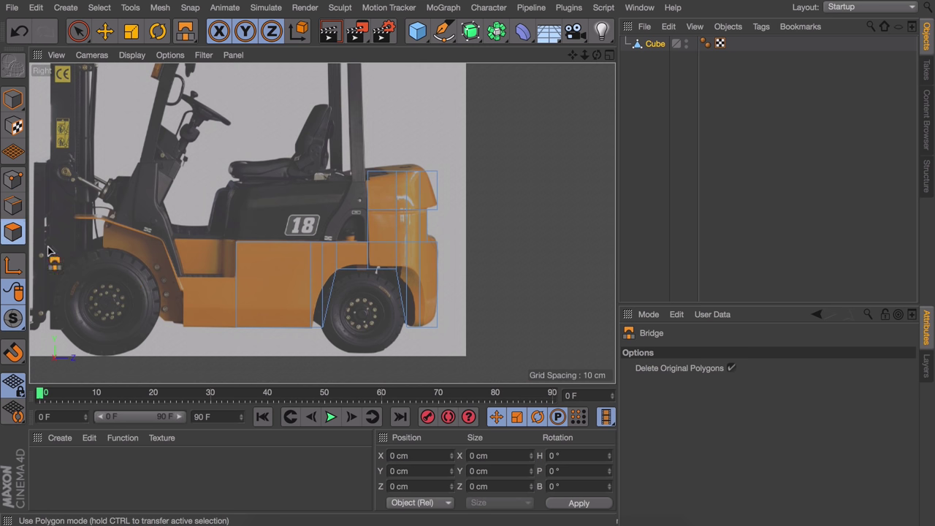
key("e")
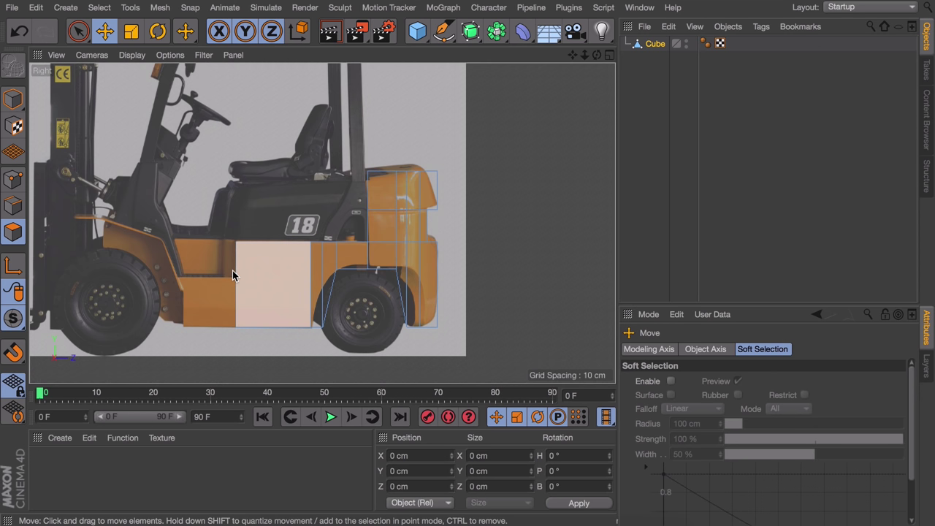
middle_click(232, 275)
left_click(150, 174)
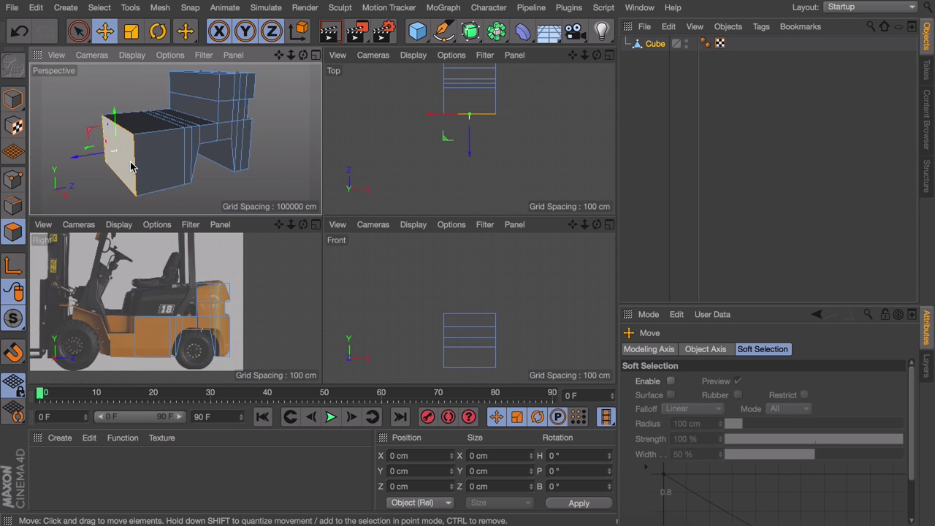
middle_click_drag(151, 167, 225, 160, "alt")
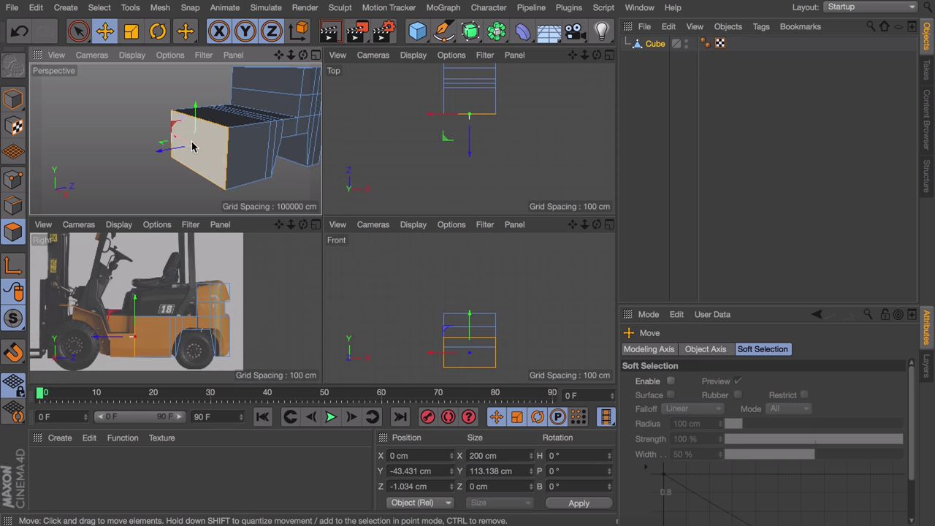
left_click_drag(191, 147, 175, 143, "alt")
key("t")
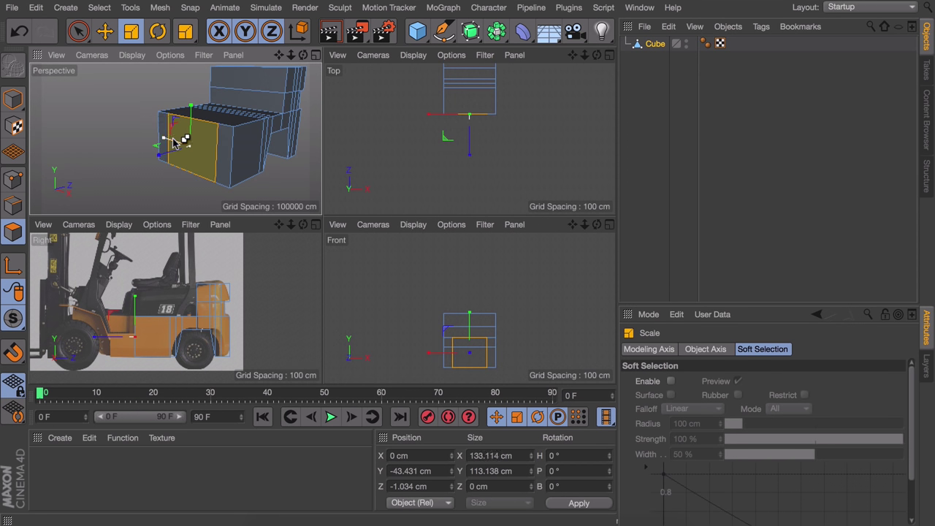
key("d")
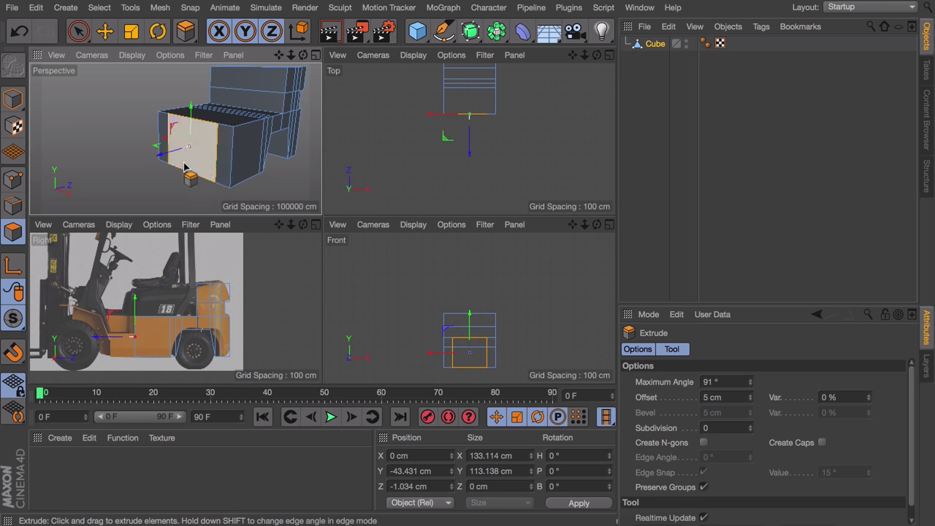
key("e")
left_click(176, 181)
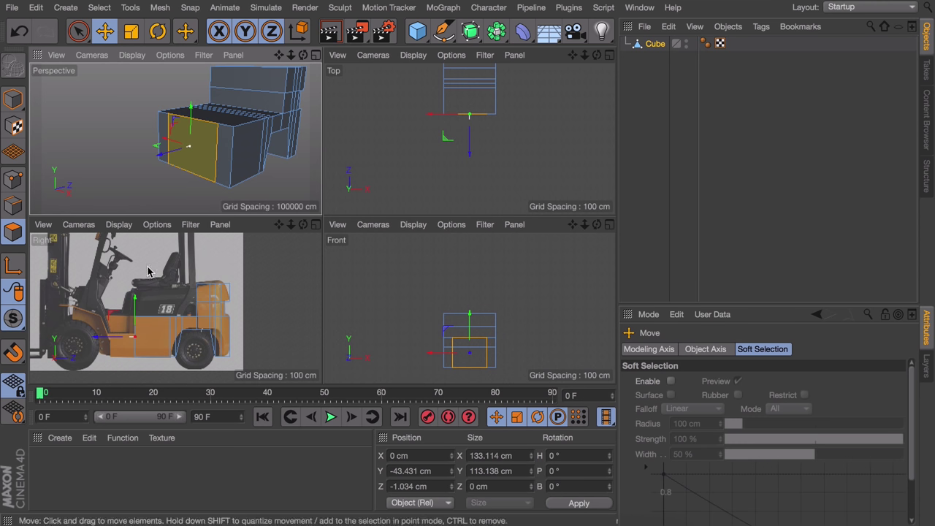
Try a horizontal line cut across the body's front side panel at the height of the step in the reference picture
left_click(120, 156)
key("k")
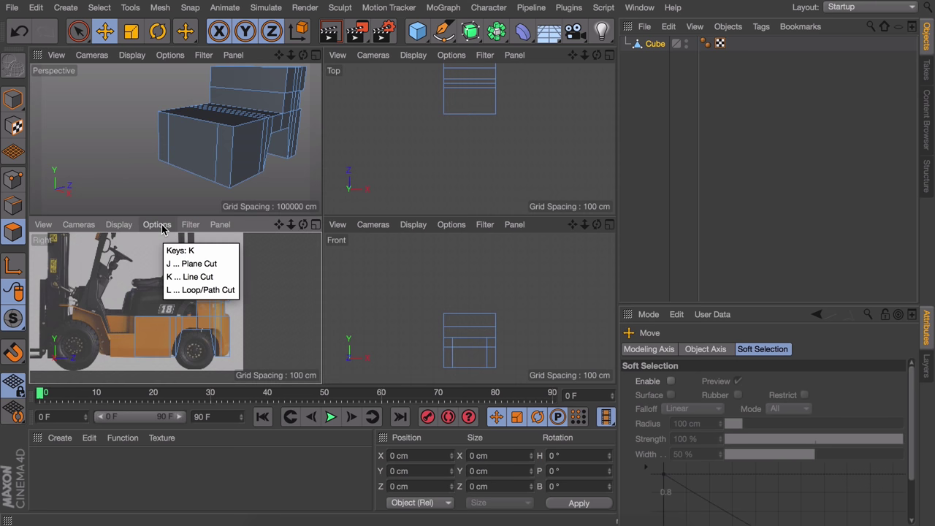
key("k")
scroll(165, 313, "up", 6)
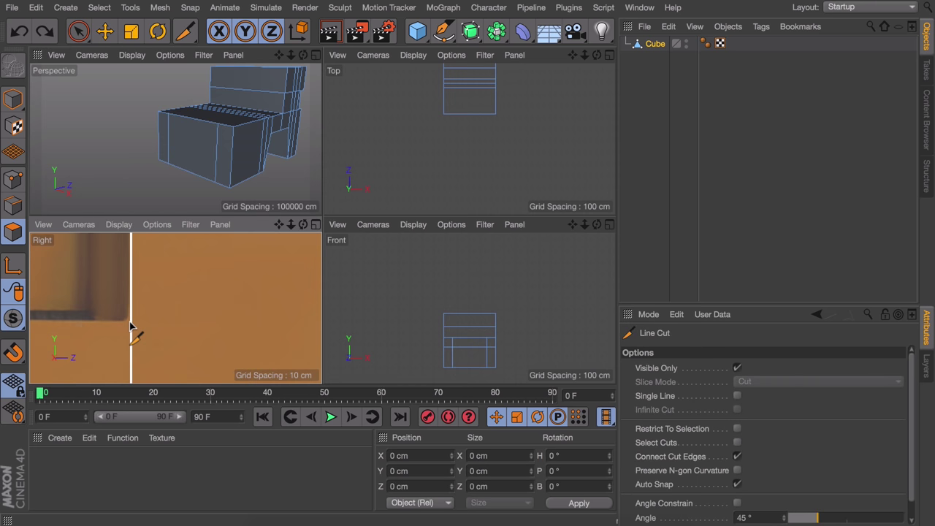
scroll(131, 326, "down", 3)
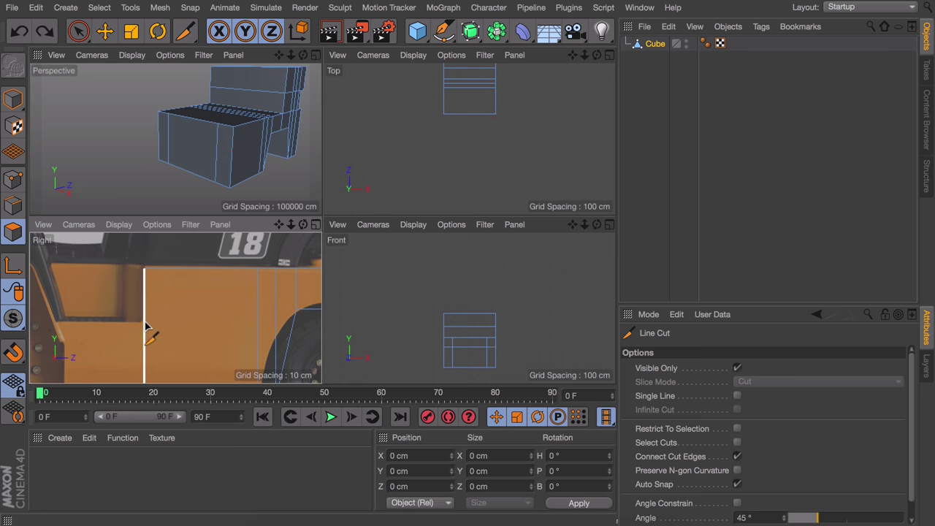
left_click(145, 321)
left_click(258, 321)
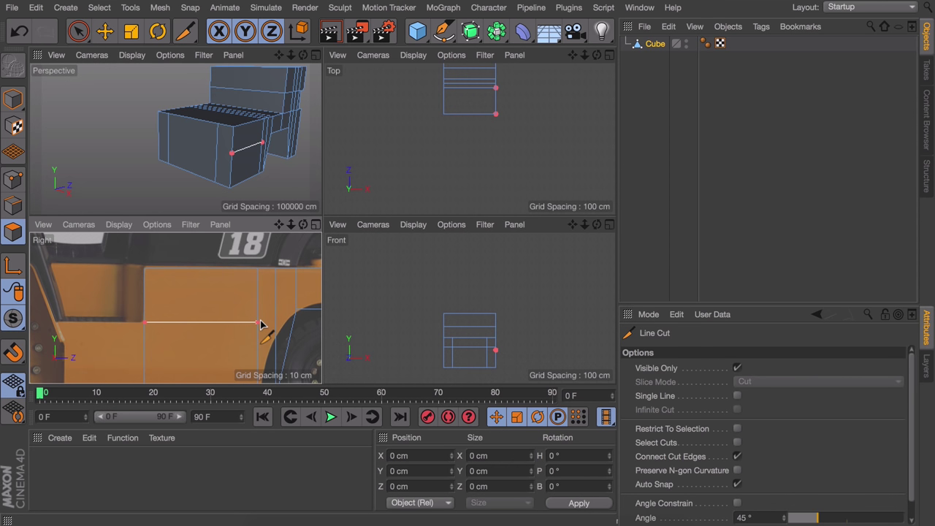
key("super+z")
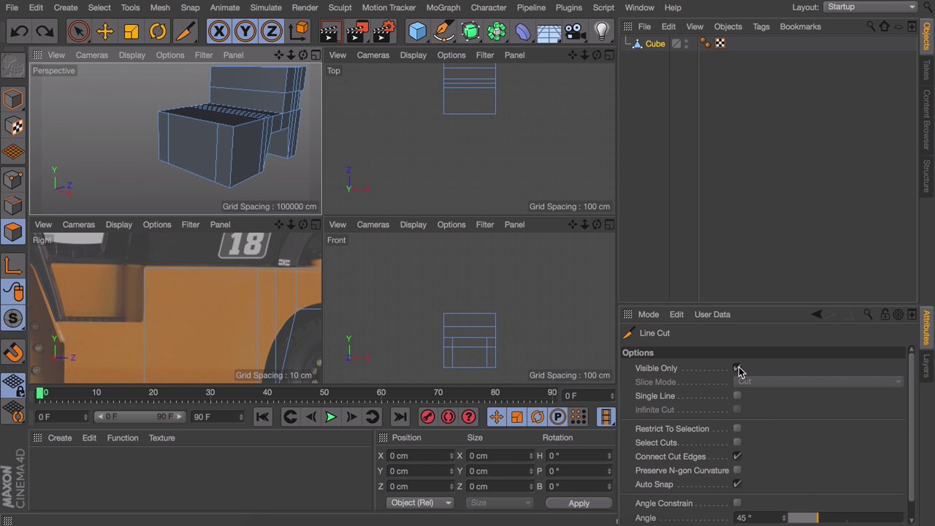
Turn off Visible Only and line-cut horizontally through both front side panels at the step height in the reference picture
left_click(738, 368)
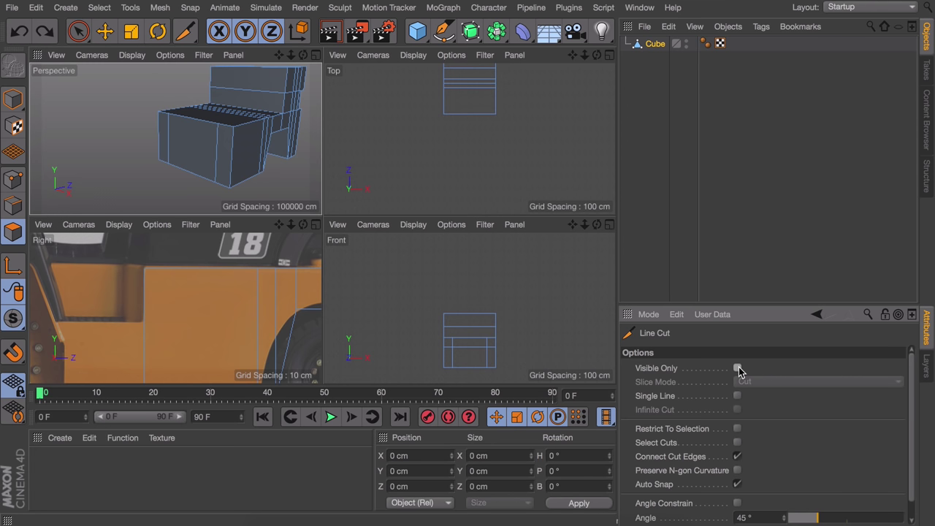
left_click(144, 322)
left_click(256, 321)
key("Escape")
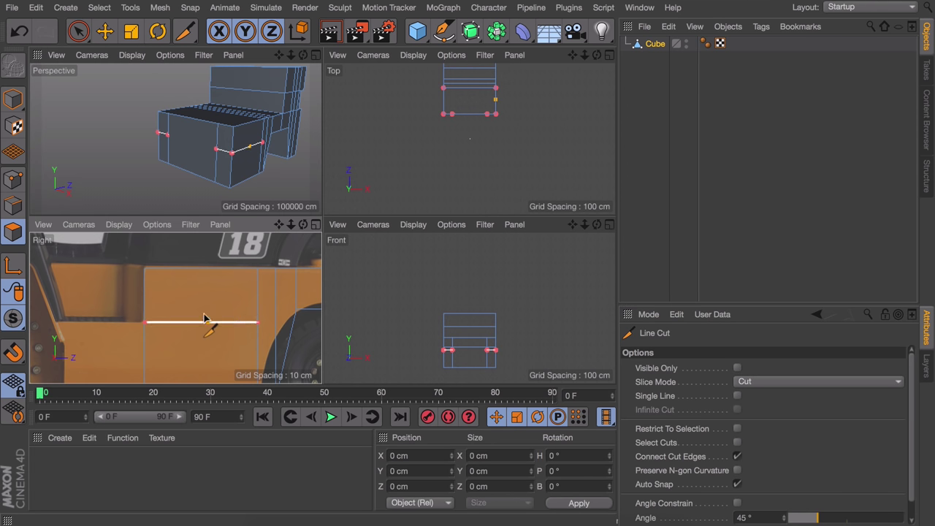
key("Escape")
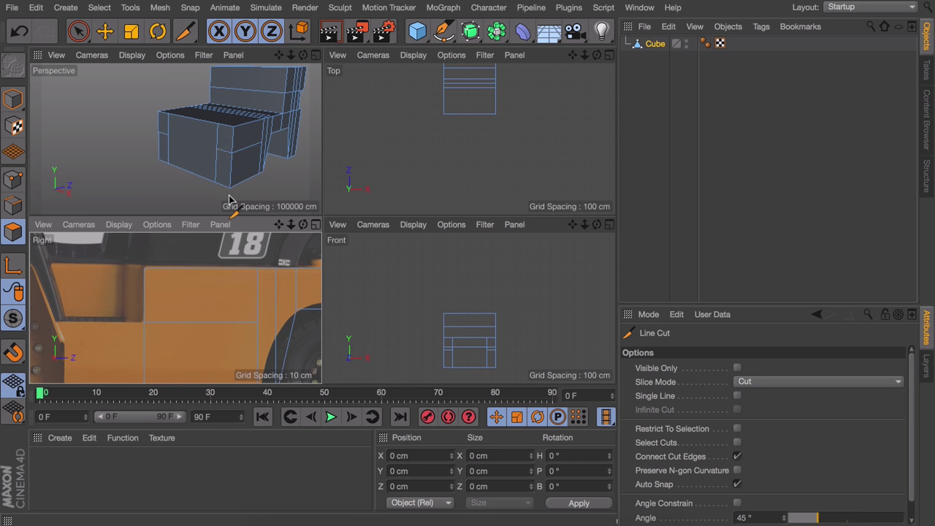
Add a line cut across the centre polygon of the front face, joining the horizontal cuts on both sides
scroll(196, 165, "up", 5)
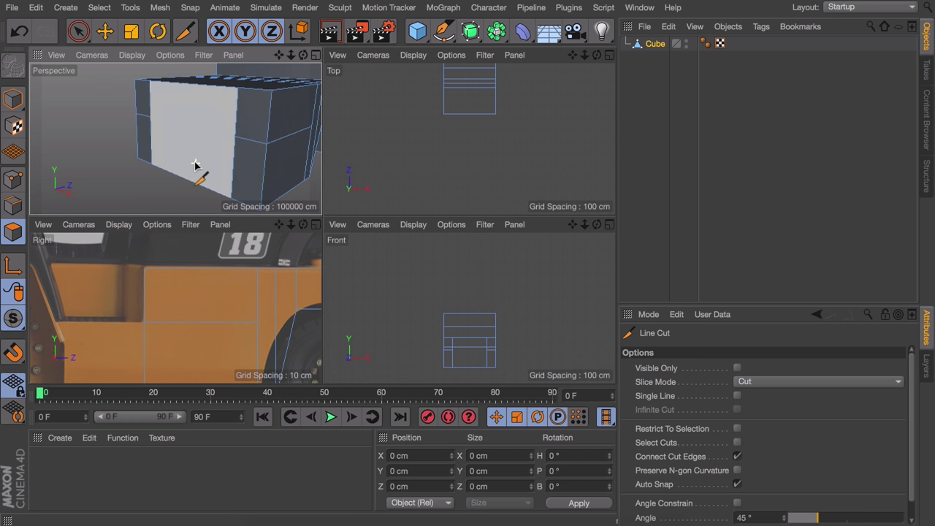
scroll(195, 165, "up", 5)
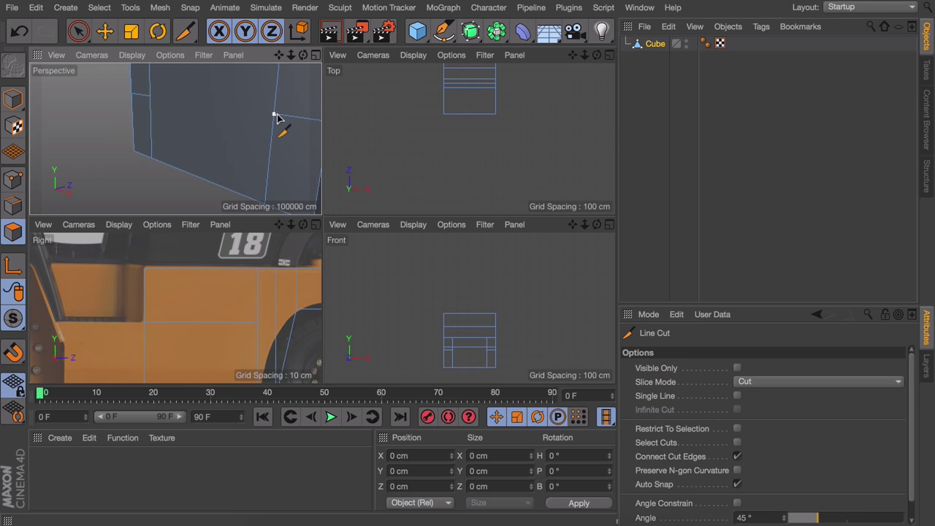
left_click(274, 115)
left_click(150, 96)
scroll(142, 159, "down", 5)
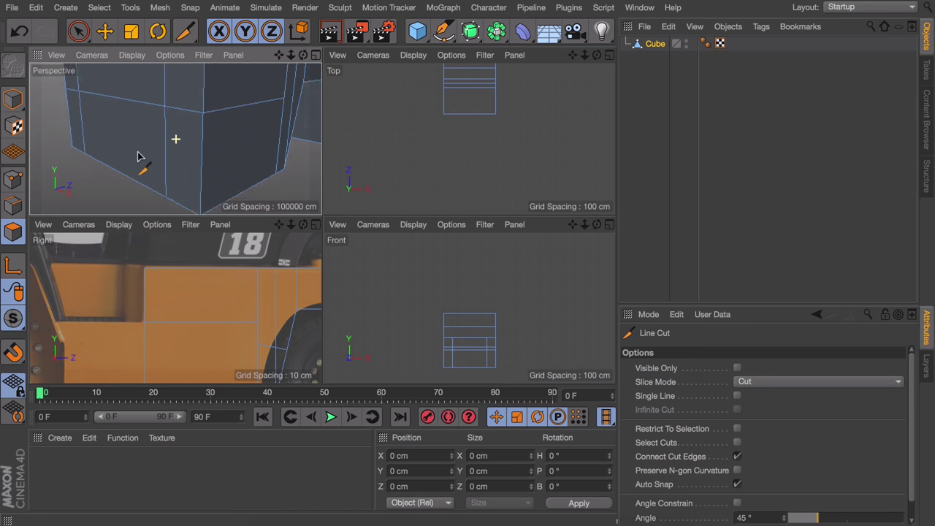
Extrude the front face's upper centre polygon and three lower polygons forward to about Z -70 cm, forming the side steps
key("e")
left_click(134, 91)
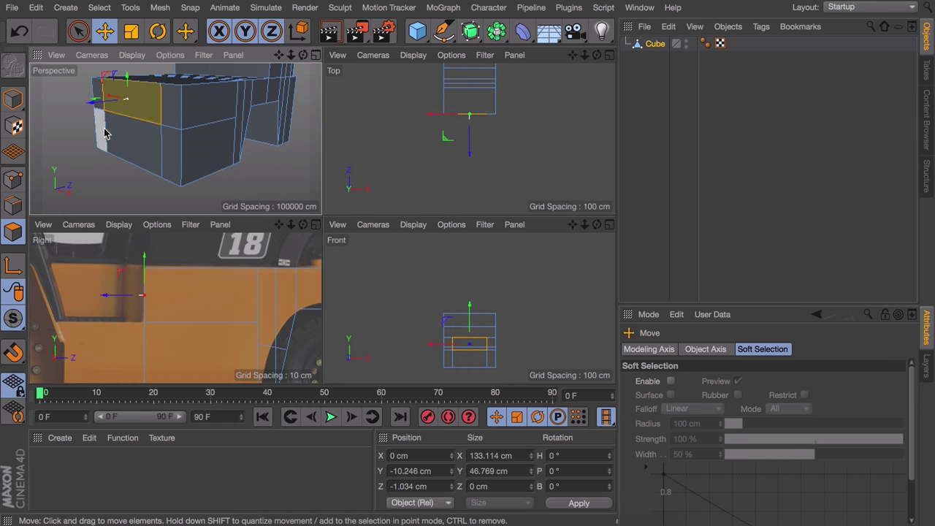
left_click(103, 130, "shift")
left_click(135, 141, "shift")
left_click(168, 155, "shift")
scroll(127, 303, "down", 3)
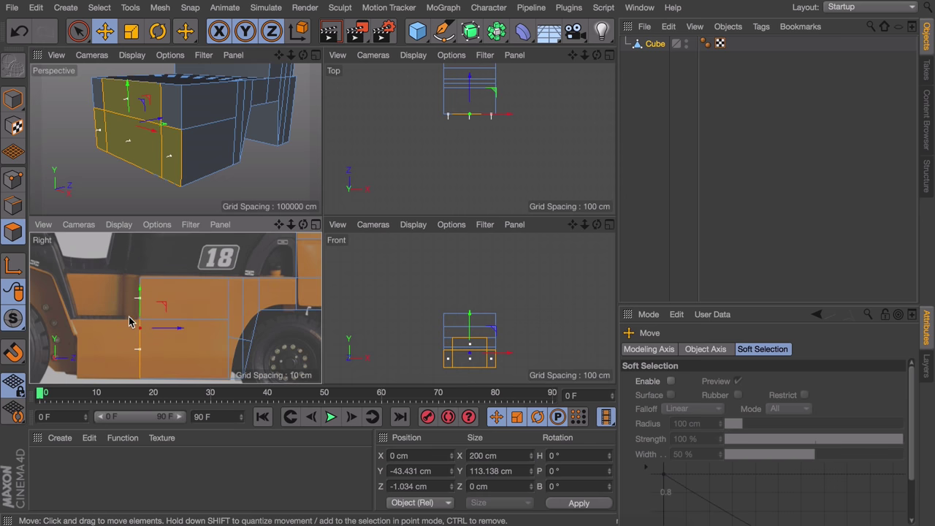
middle_click_drag(129, 321, 179, 315, "alt")
left_click_drag(223, 325, 151, 327)
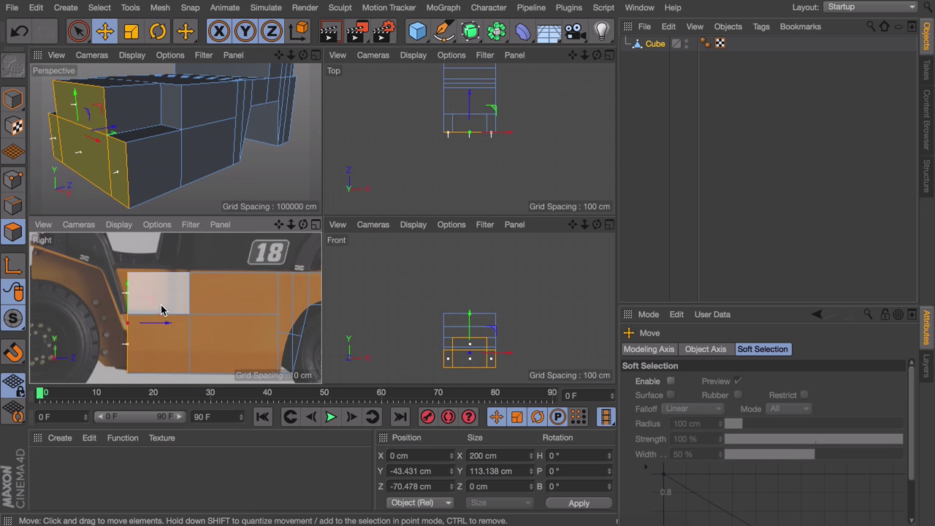
Extrude the two centre polygons of the front face forward and upward in two segments, ending at about Y -10 cm, Z -176 cm
left_click(96, 114)
left_click(92, 164, "shift")
middle_click_drag(100, 265, 194, 309, "alt")
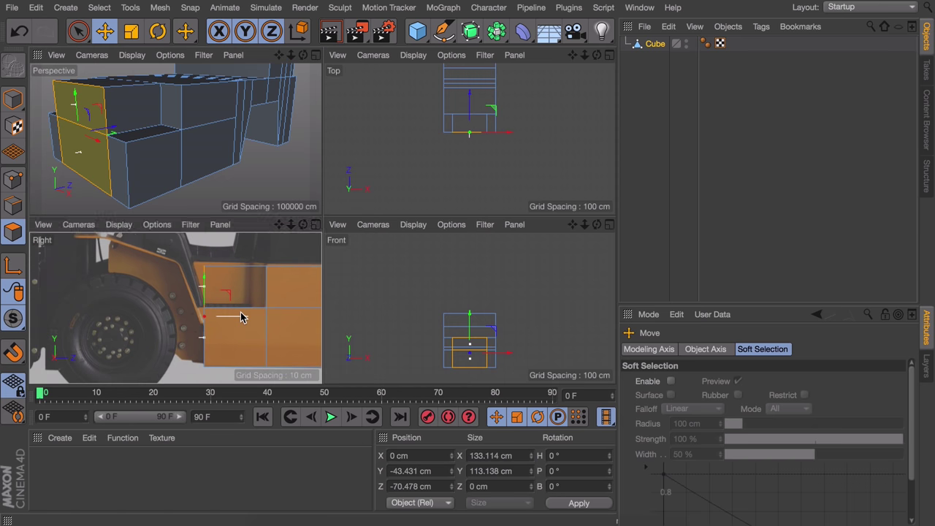
middle_click(241, 315)
left_click_drag(454, 240, 401, 213, "ctrl")
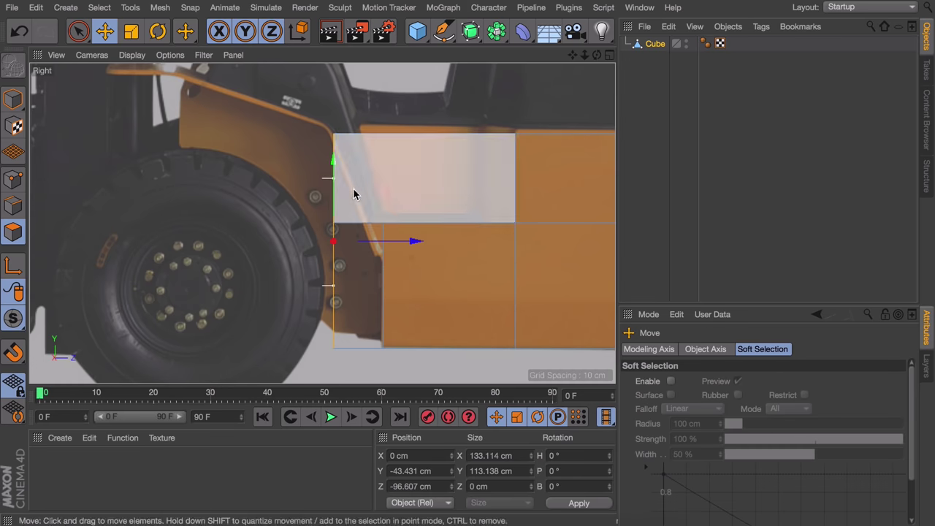
left_click_drag(334, 164, 333, 150)
key("super+z")
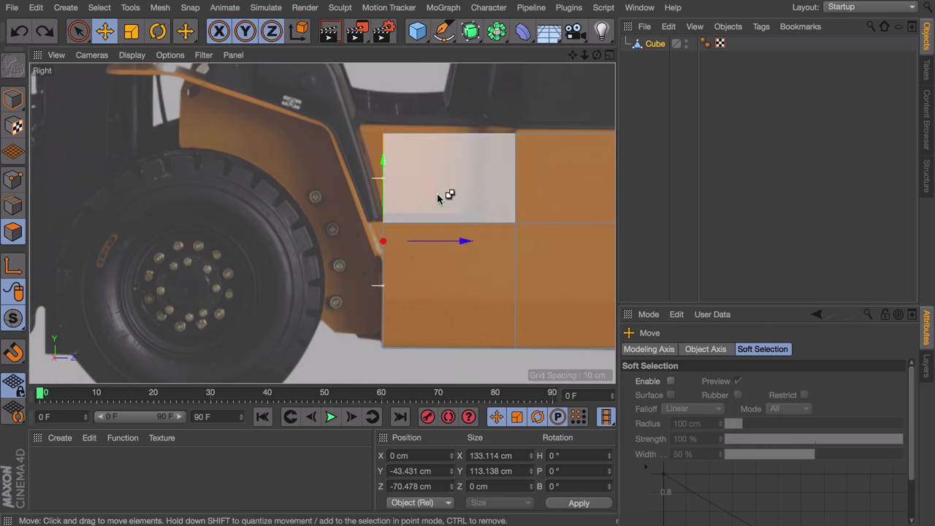
left_click_drag(387, 191, 388, 176)
scroll(357, 341, "down", 4)
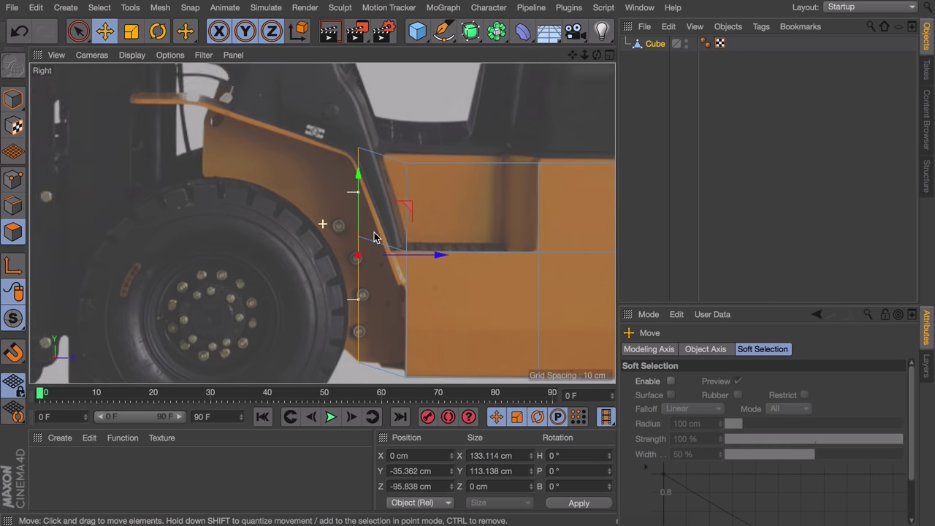
left_click_drag(357, 341, 300, 317)
Move the front section's lower front edge to about Y -53 cm, Z -157 cm and its upper bend edge to about Y 15 cm, Z -98 cm
middle_click(44, 258)
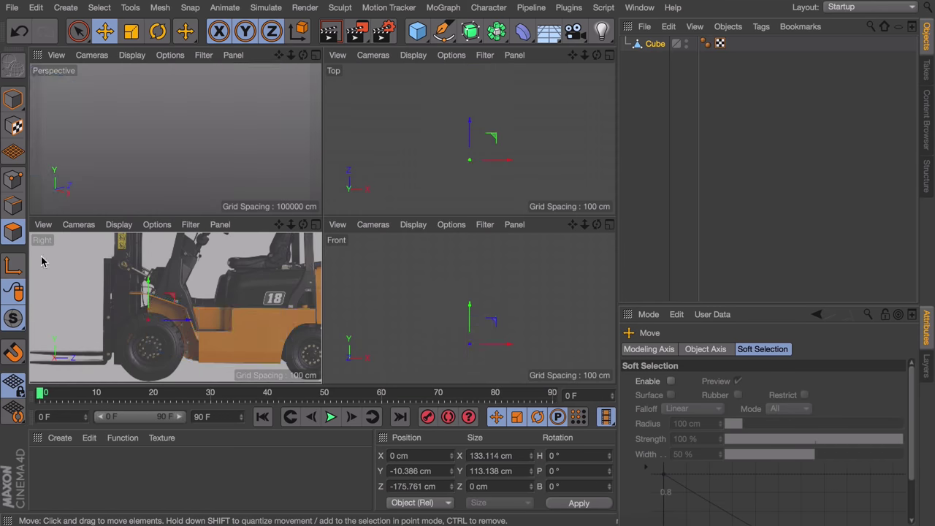
left_click_drag(175, 138, 276, 150, "alt")
left_click(142, 160)
left_click_drag(115, 368, 124, 361)
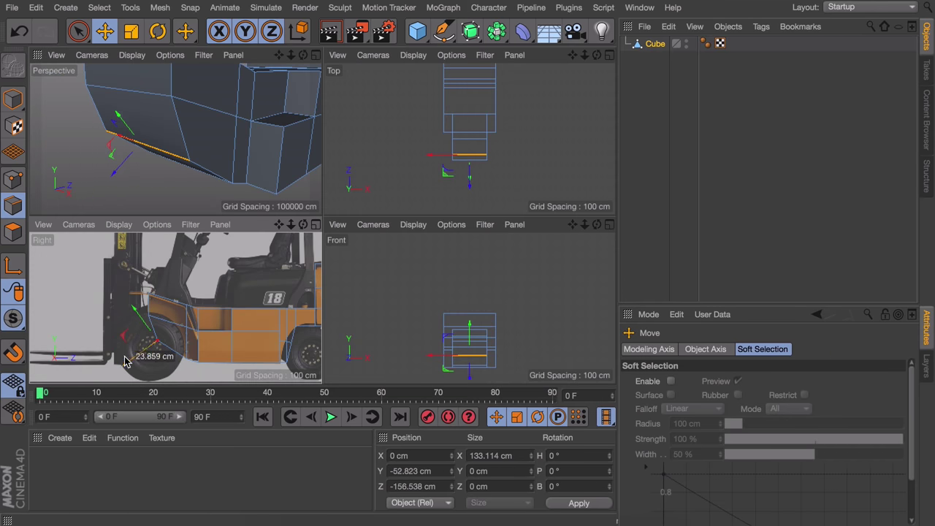
left_click_drag(207, 144, 166, 126, "alt")
left_click(242, 109)
left_click_drag(249, 136, 247, 96, "alt")
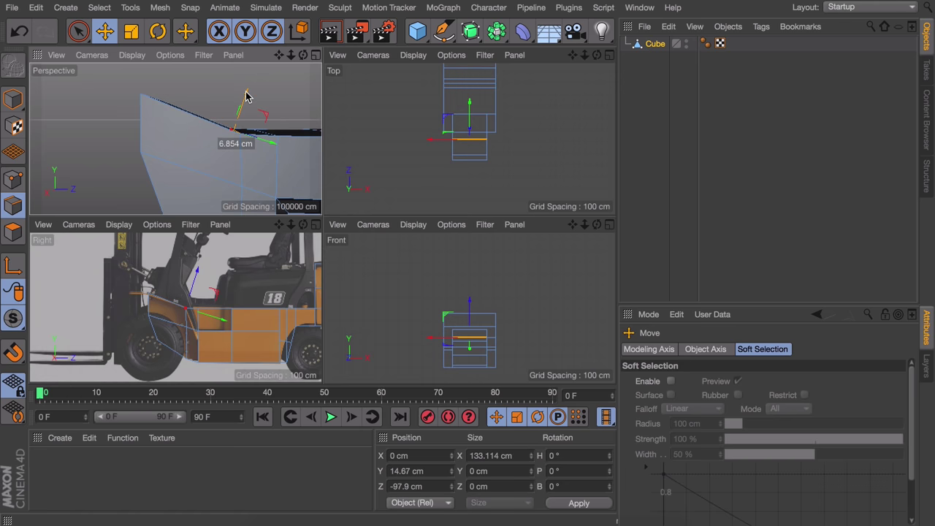
Line-cut horizontally through the front faces of both side steps, just below their upper edges
middle_click(217, 280)
middle_click_drag(420, 287, 344, 283)
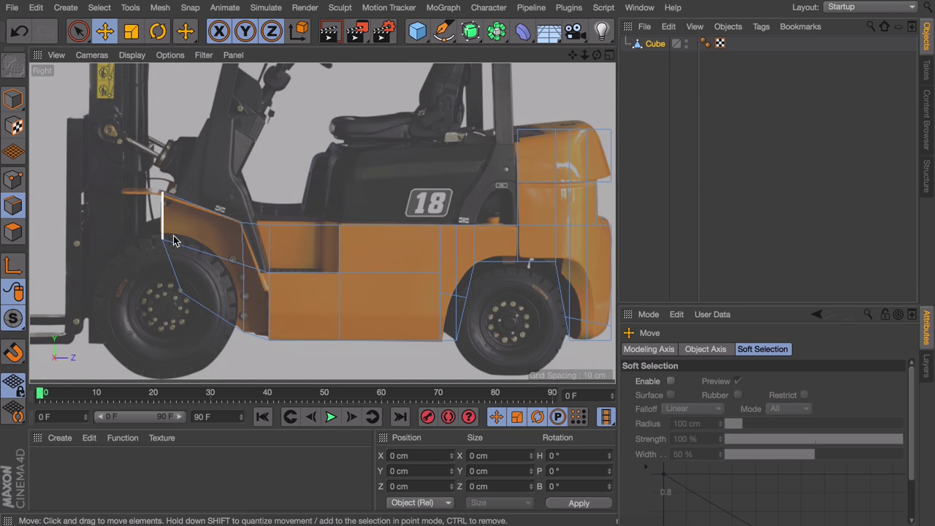
scroll(173, 240, "up", 3)
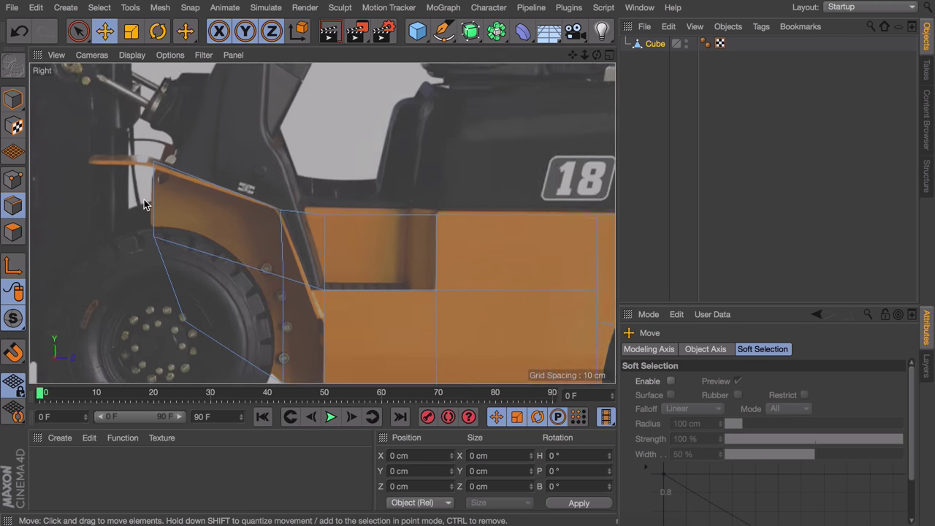
middle_click(316, 312)
left_click_drag(236, 181, 311, 188, "alt")
middle_click_drag(288, 181, 226, 137, "alt")
left_click_drag(227, 136, 208, 156, "alt")
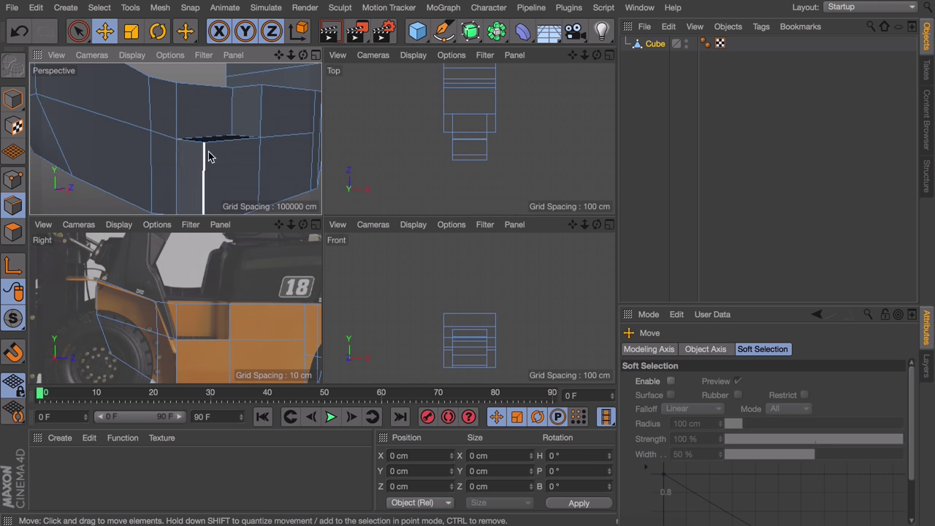
scroll(482, 344, "up", 5)
left_click(13, 232)
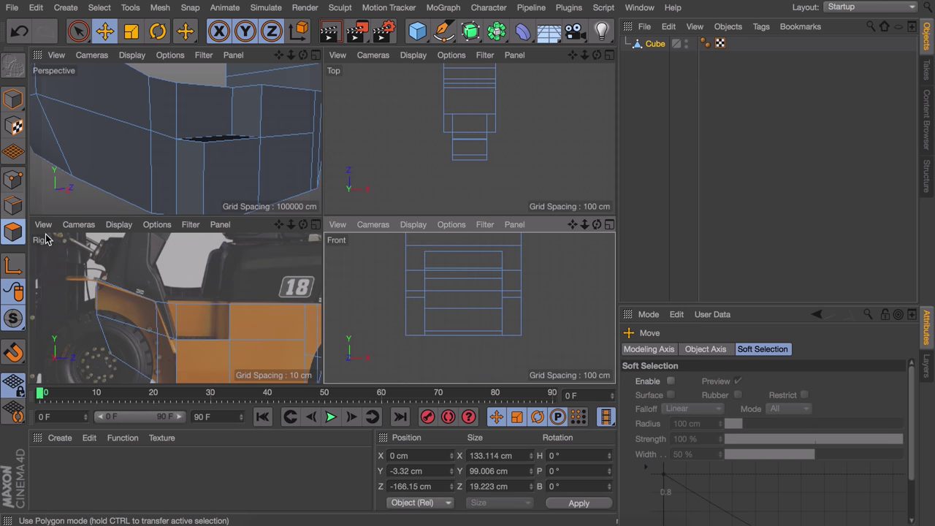
key("k")
key("k")
scroll(176, 340, "up", 3)
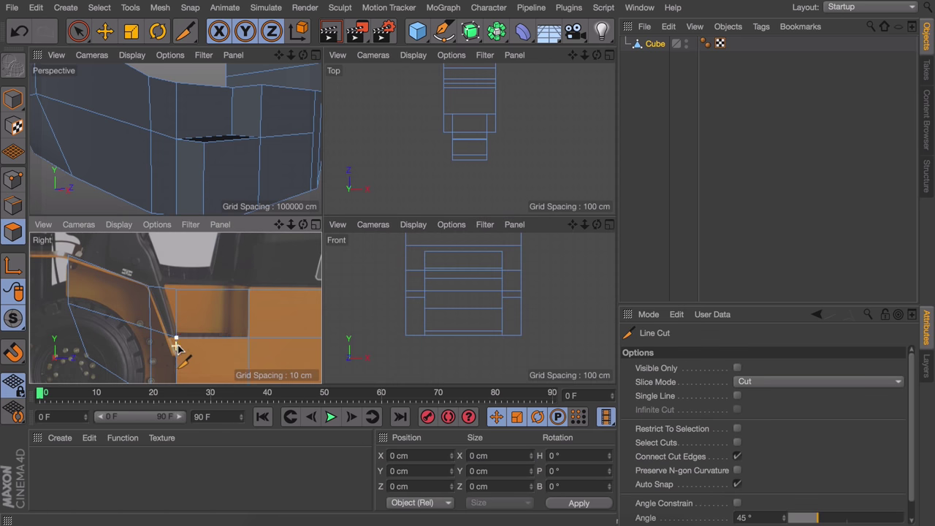
middle_click_drag(191, 346, 208, 301, "alt")
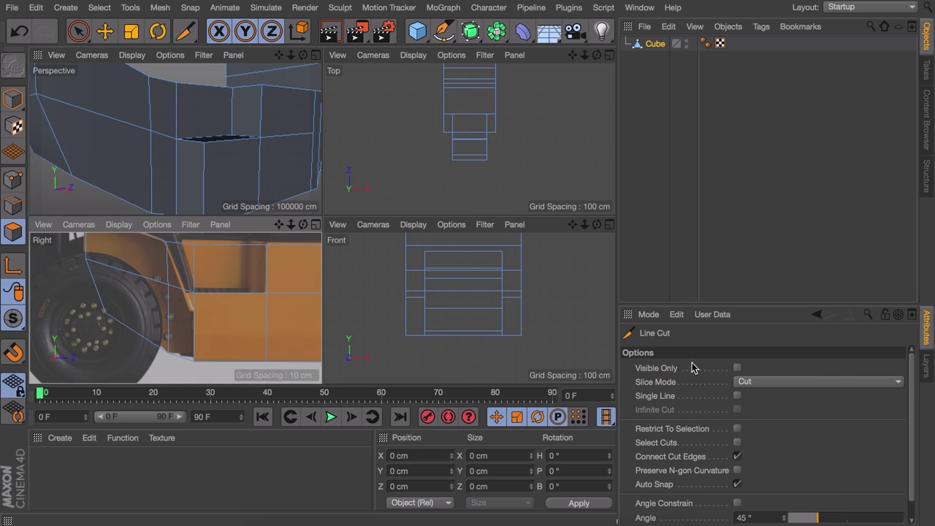
left_click(200, 302)
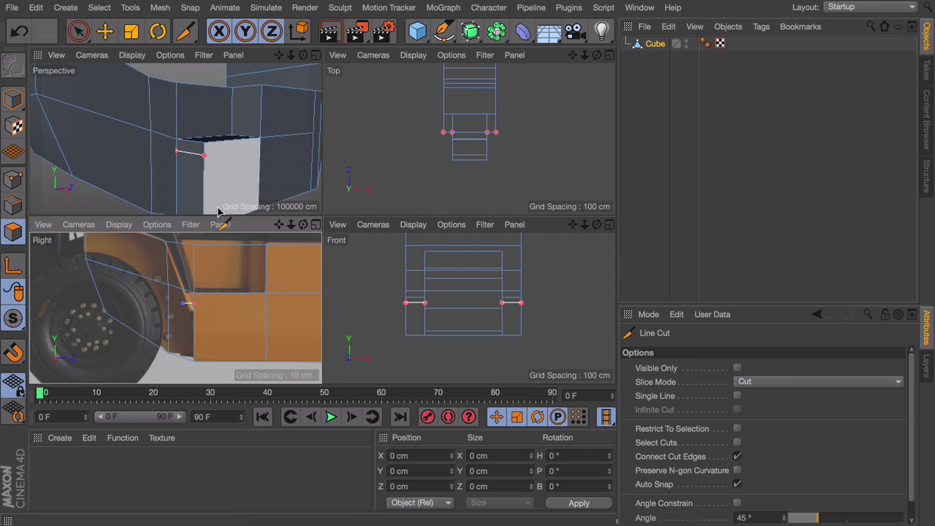
Raise the two new cut edges on the side step fronts to about Y -38 cm
key("e")
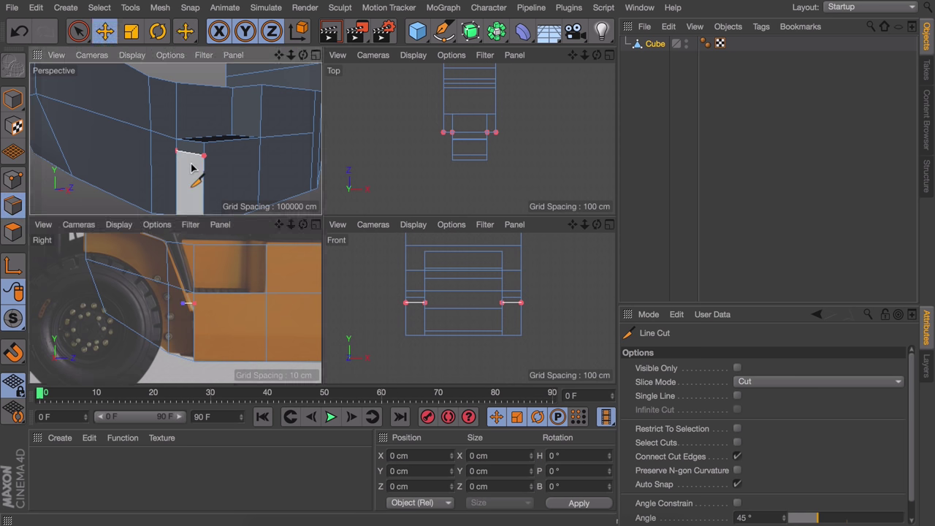
left_click(414, 305)
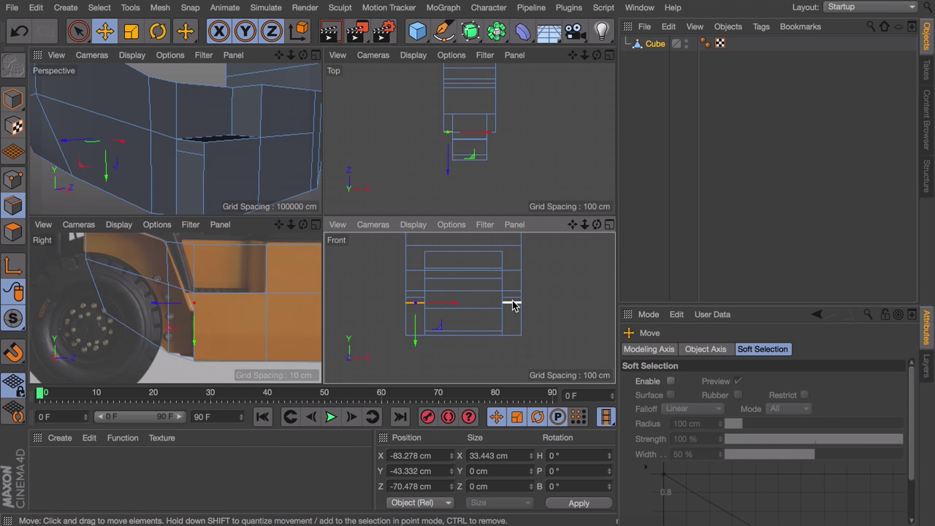
left_click(512, 305, "shift")
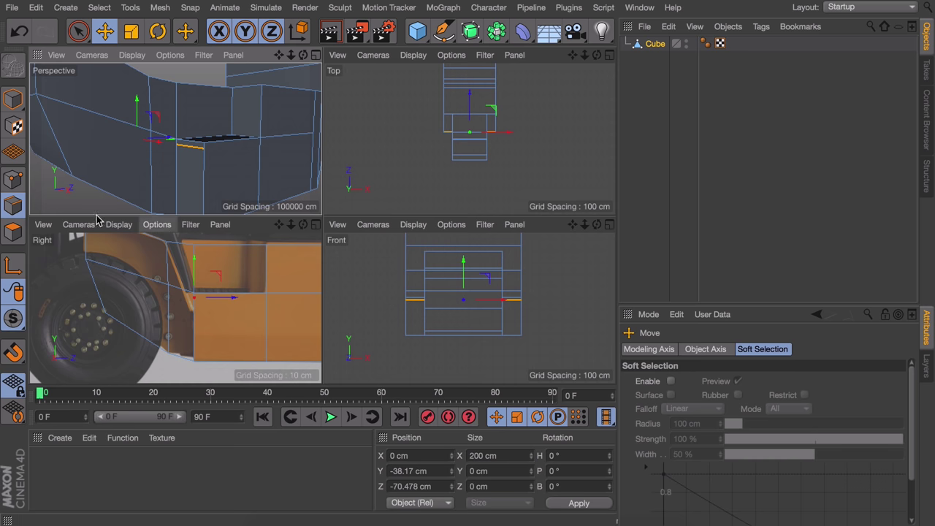
Extrude the thin upper front polygons of both side steps forward to about Z -80 cm and rotate their ends toward the fender's slope
left_click(13, 231)
left_click(421, 304)
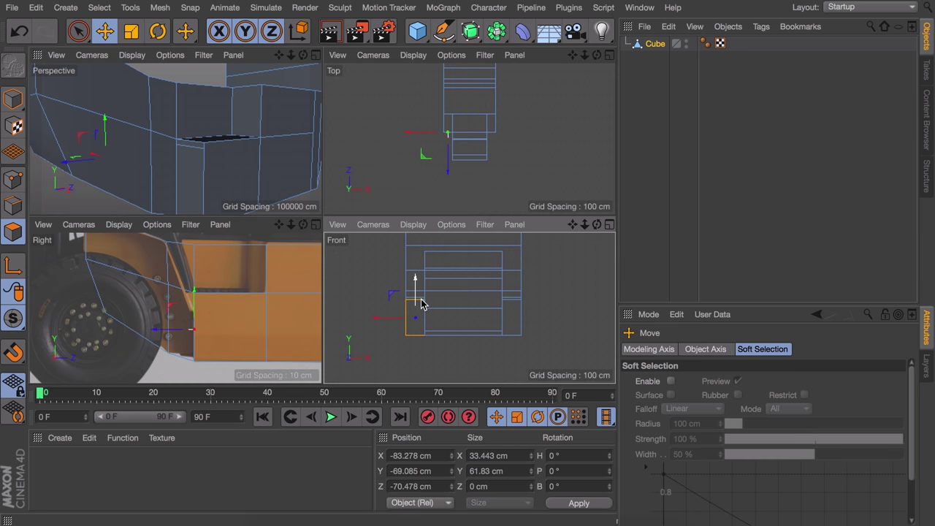
scroll(502, 309, "up", 3)
left_click(514, 298)
left_click(356, 297, "shift")
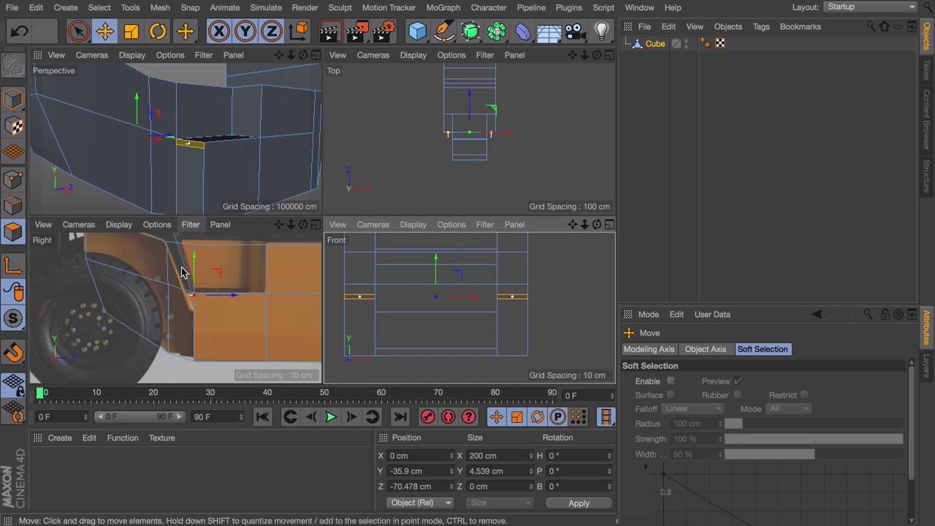
middle_click(183, 268)
scroll(192, 271, "up", 5)
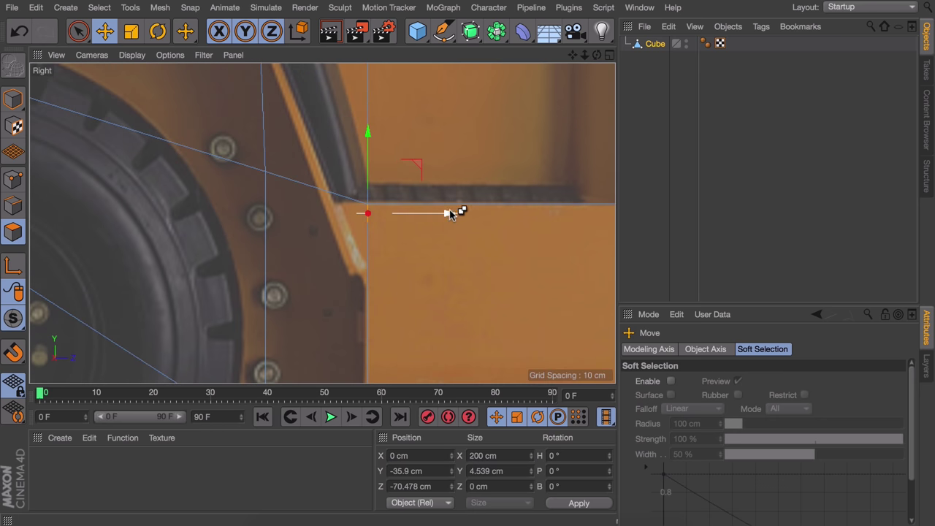
left_click_drag(455, 209, 412, 207)
key("r")
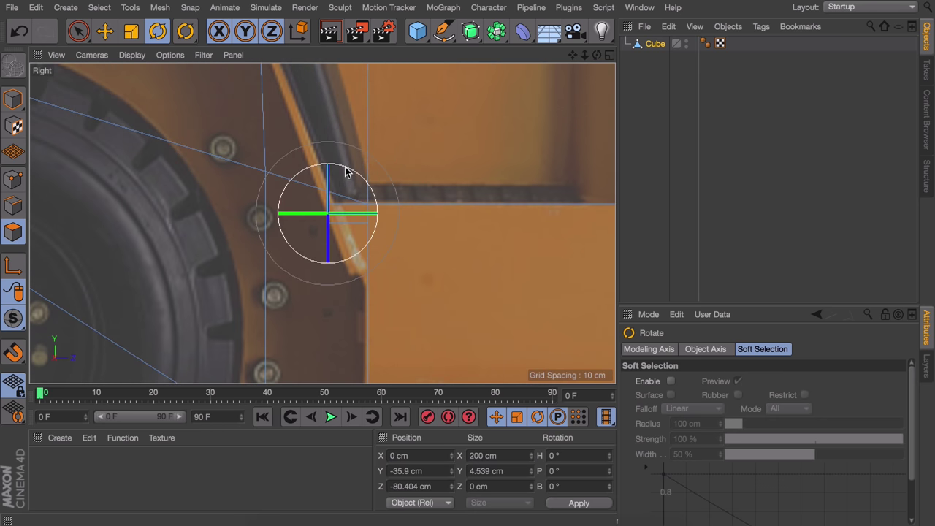
left_click_drag(344, 171, 377, 207)
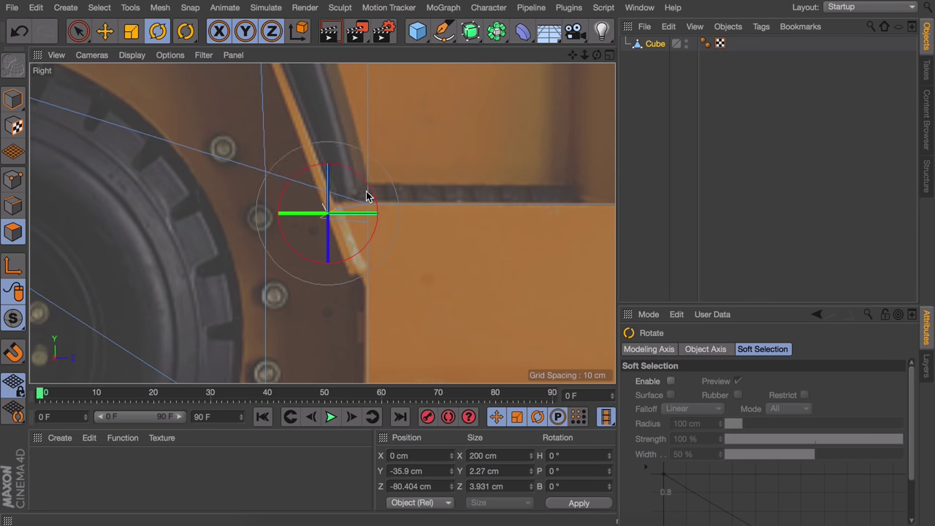
Extrude both strips up along the sloping fender edge to about Y 15 cm, Z -99 cm and rotate their ends to suit the bend
key("e")
middle_click_drag(385, 181, 404, 248, "alt")
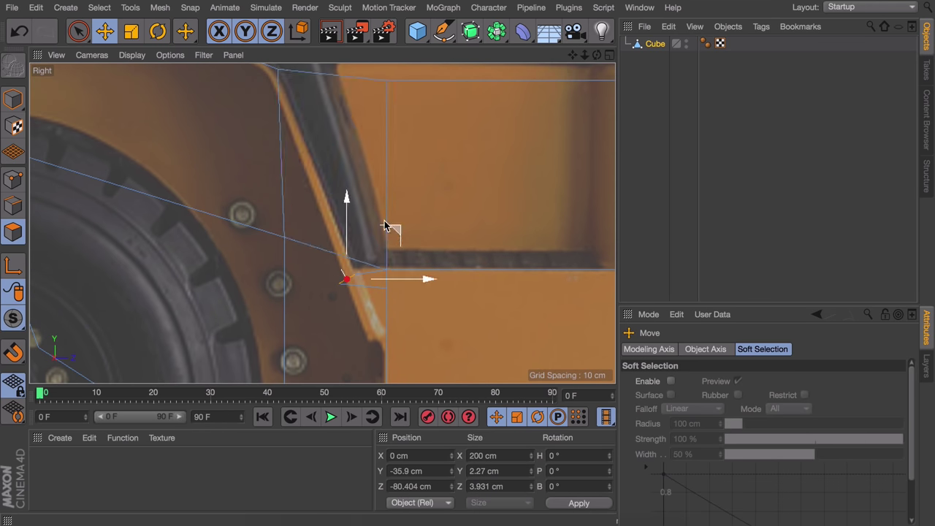
middle_click_drag(349, 193, 370, 242, "alt")
scroll(371, 243, "down", 3)
left_click_drag(419, 254, 281, 79)
key("r")
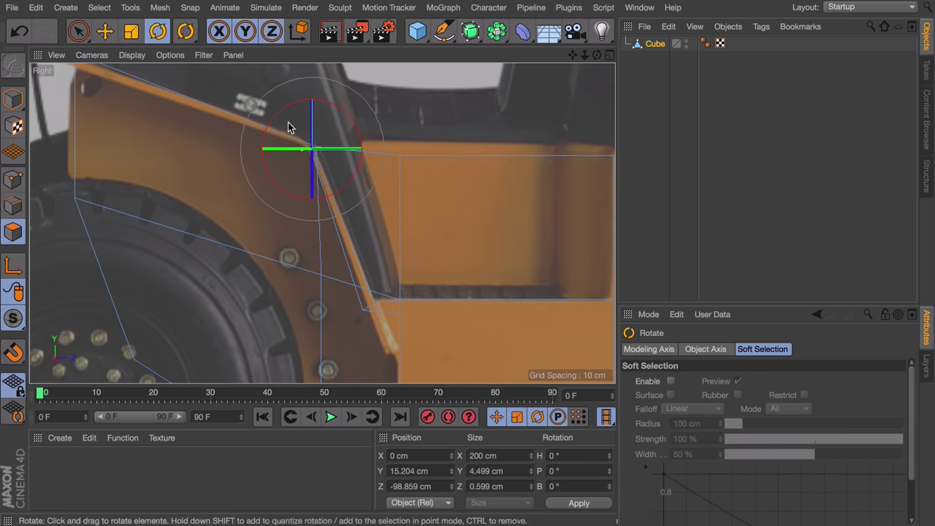
scroll(320, 171, "up", 5)
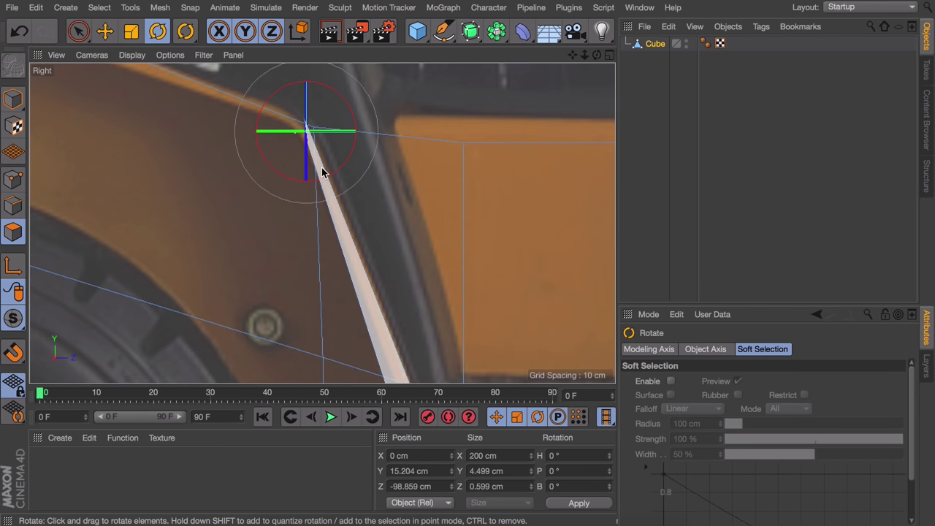
left_click_drag(344, 125, 349, 190)
Extrude both fender strips forward and upward along the fender's upper edge to its front corner in the reference picture
middle_click_drag(349, 190, 484, 296, "alt")
scroll(391, 267, "down", 3)
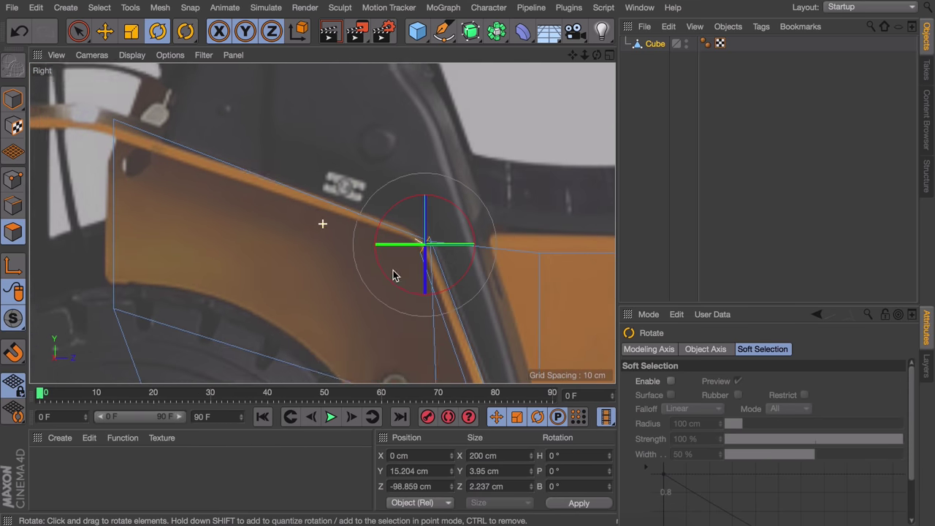
middle_click_drag(395, 273, 421, 310, "alt")
key("d")
key("e")
left_click_drag(503, 235, 150, 102)
key("r")
Extrude both strips horizontally forward over the front wheel to about Y 46 cm, Z -216 cm, straighten their ends and deselect them
middle_click_drag(194, 244, 401, 281, "alt")
key("ctrl+z")
key("e")
left_click_drag(411, 202, 265, 193)
key("r")
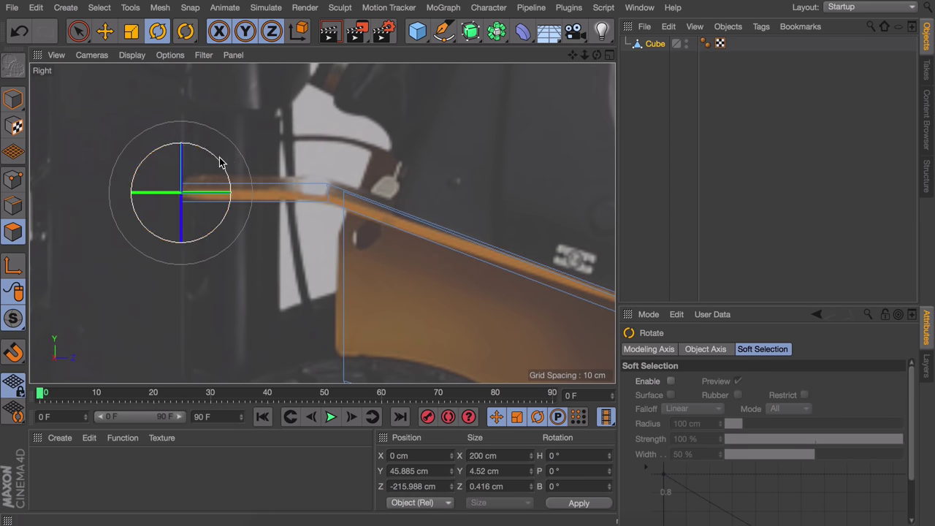
left_click_drag(219, 158, 109, 181)
key("e")
left_click(438, 157)
Add a new 200 cm cube, move it back to about Z 166 cm over the seat area and make it editable
middle_click(430, 166)
key("h")
scroll(149, 146, "up", 5)
left_click_drag(156, 101, 183, 185, "alt")
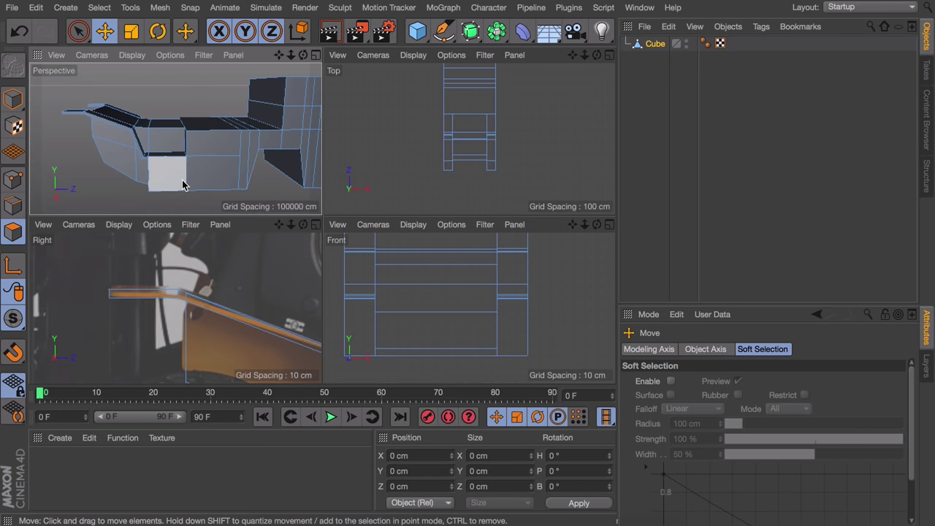
scroll(215, 277, "down", 6)
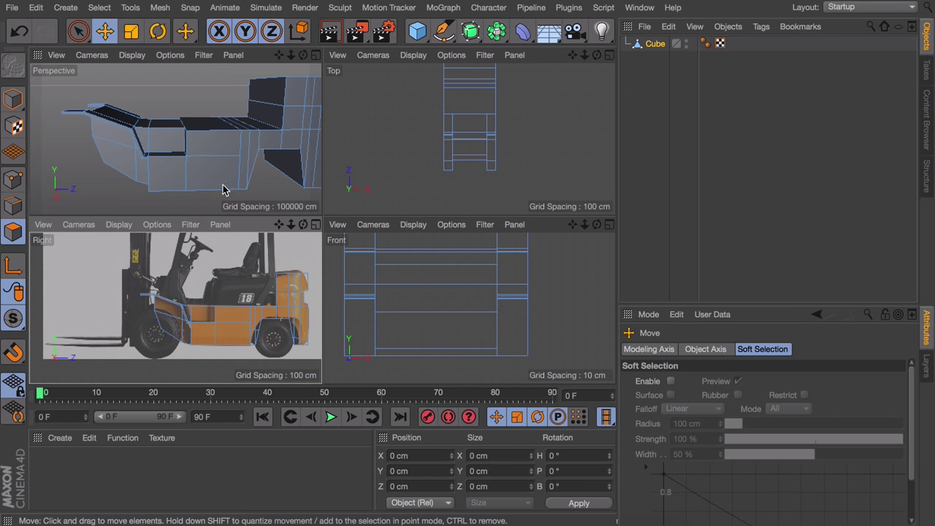
mouse_move(223, 187)
left_mouse_down("alt")
mouse_move(195, 167)
mouse_move(212, 193)
left_mouse_up("alt")
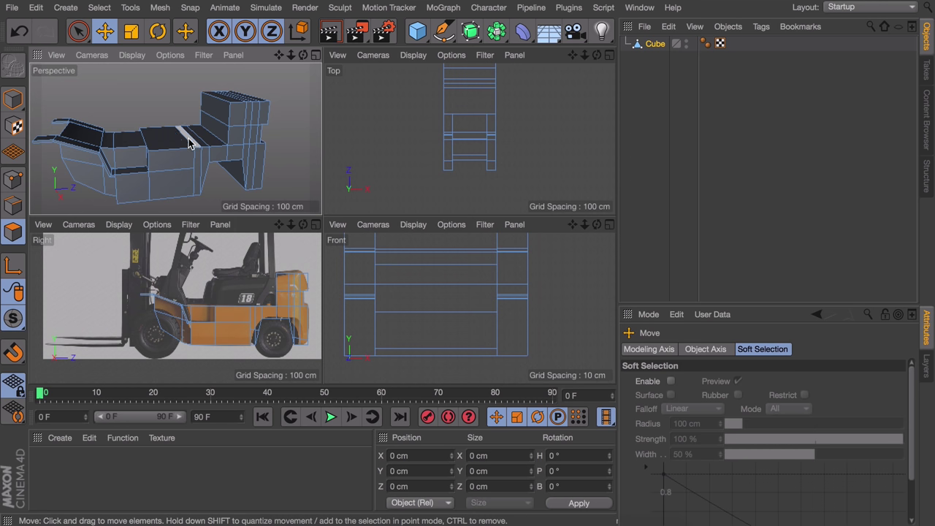
left_click(13, 99)
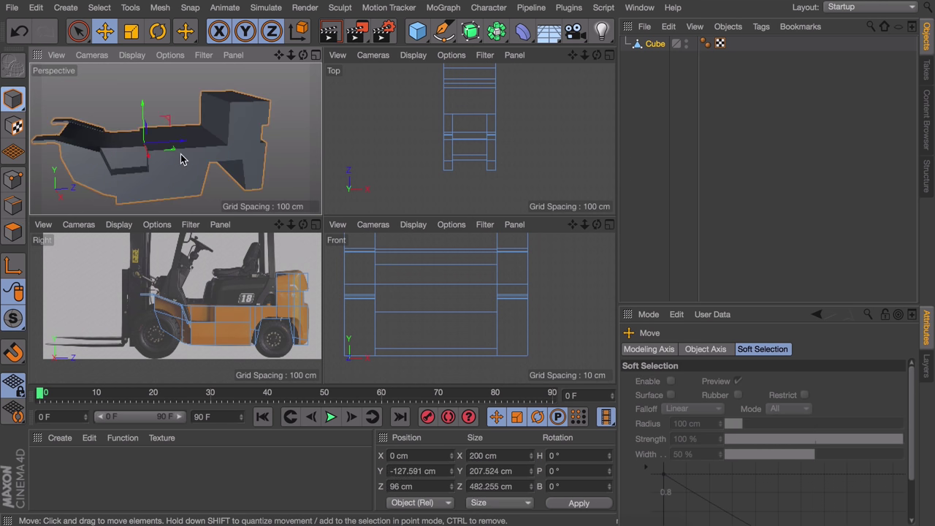
left_click(415, 35)
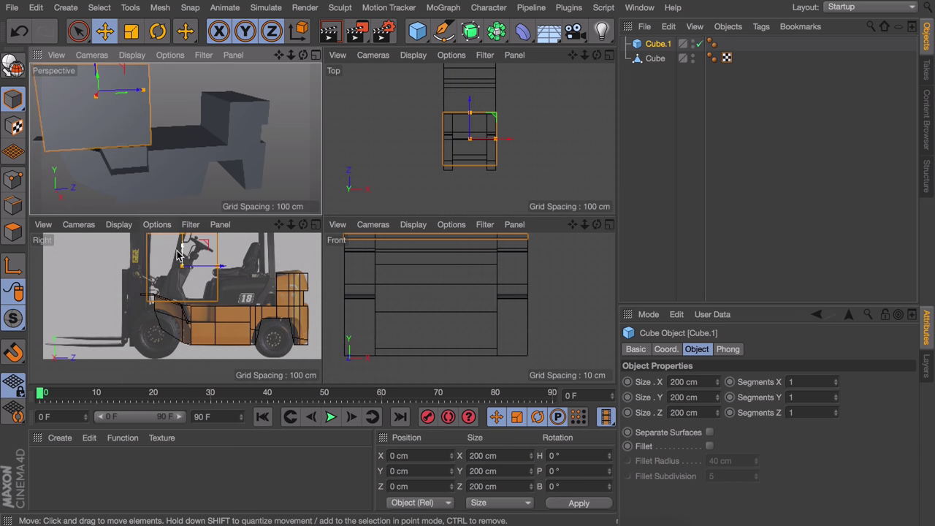
left_click_drag(205, 268, 259, 269)
key("c")
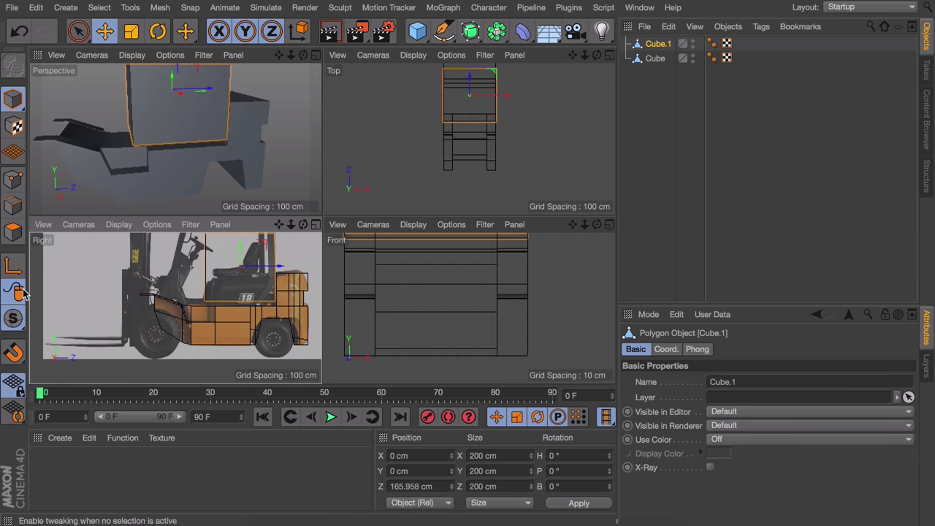
Turn on snapping and add edge snapping to the active vertex snapping
left_click(20, 357)
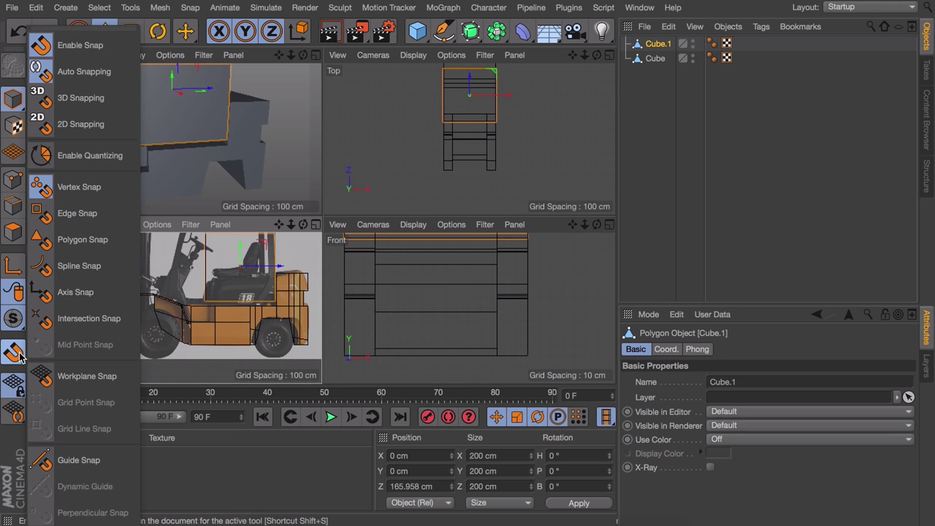
left_click(84, 212)
left_click_drag(24, 352, 70, 241)
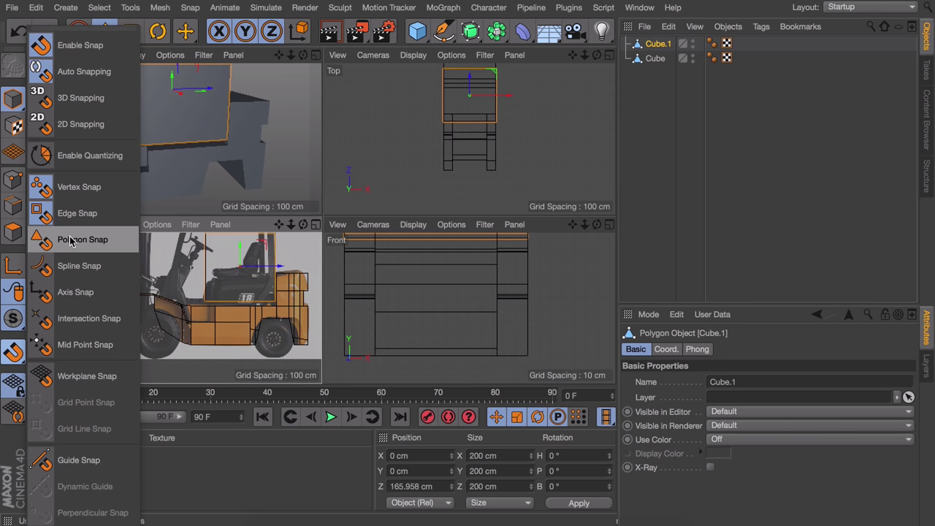
left_click_drag(71, 241, 70, 240)
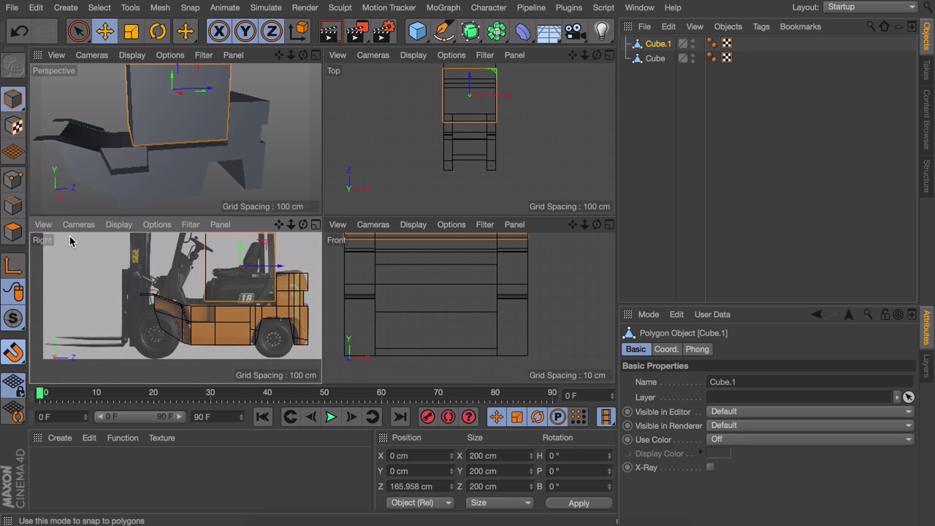
Lower the second cube's bottom face onto the top of the forklift body, at about Y -114.5 cm
left_click(14, 231)
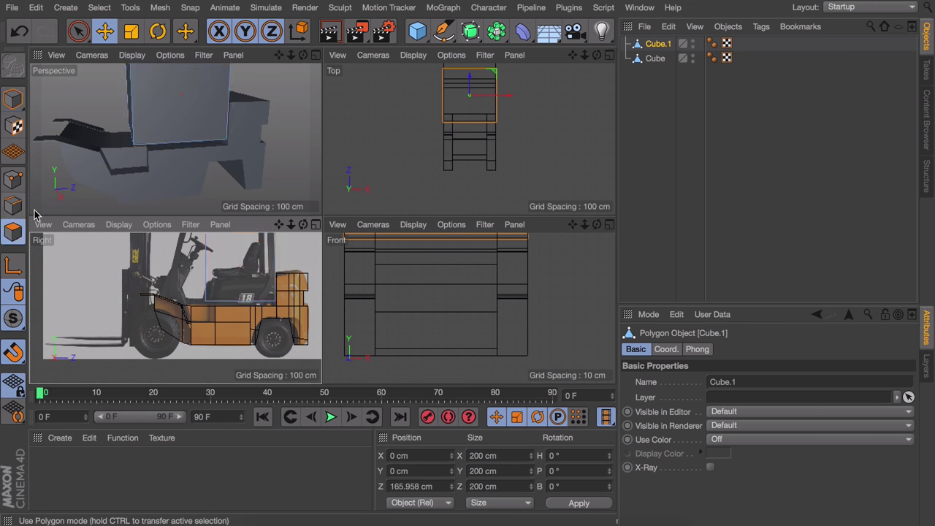
left_click_drag(164, 116, 201, 109, "alt")
left_click(199, 111)
left_click_drag(249, 139, 227, 121, "alt")
left_click_drag(244, 183, 246, 162, "alt")
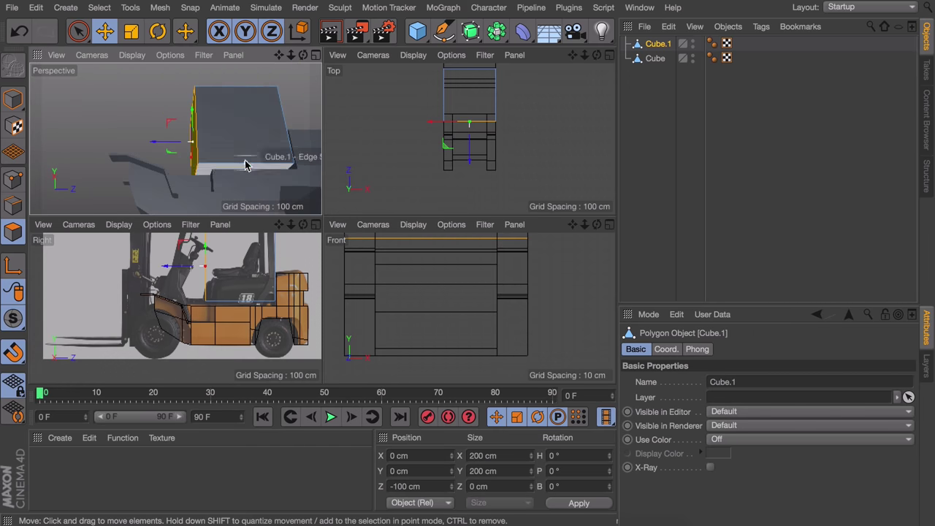
left_click(245, 167)
scroll(234, 321, "up", 5)
left_click_drag(254, 285, 255, 339)
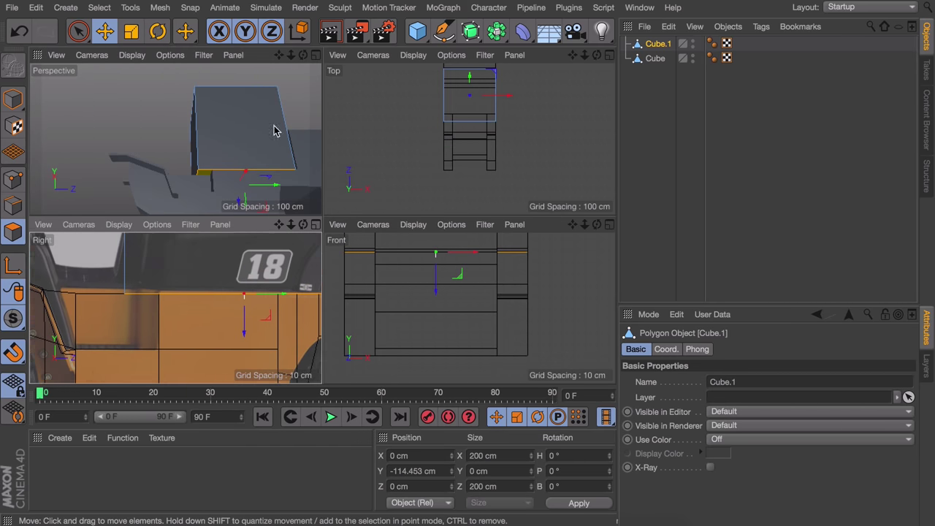
Move the second cube's back face to the front of the rear body block, at about Z 104.3 cm
left_click_drag(273, 131, 295, 117, "alt")
left_click(294, 117)
scroll(263, 267, "down", 3)
left_click_drag(199, 254, 235, 254)
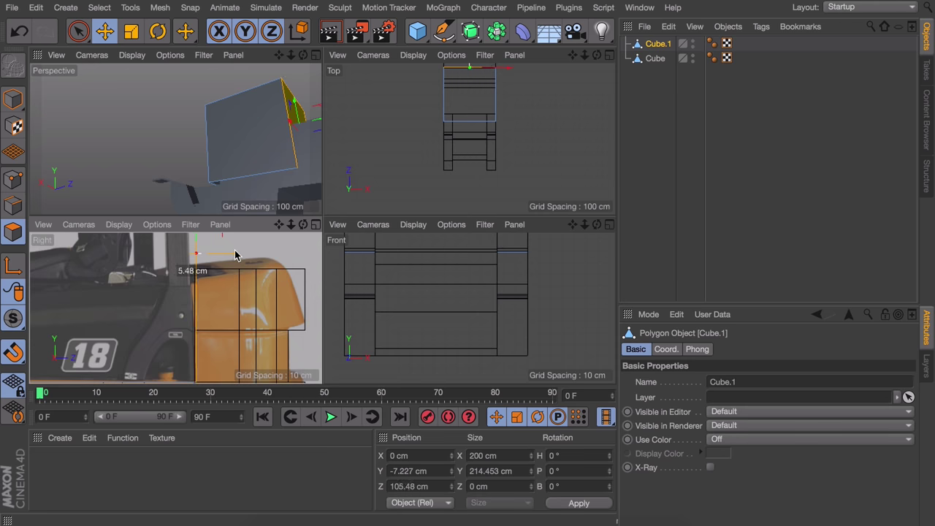
scroll(234, 255, "down", 1)
middle_click_drag(175, 307, 251, 313, "alt")
left_click_drag(275, 127, 255, 176, "alt")
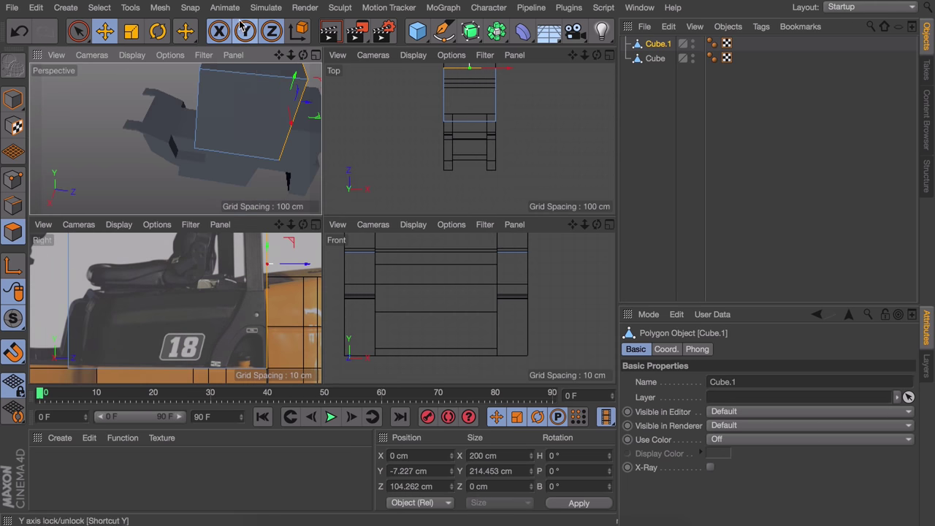
Lower the second cube's top face level with the top of the rear body block, at about Y -20 cm
left_click(250, 71)
scroll(189, 278, "down", 5)
left_click_drag(189, 291, 187, 309)
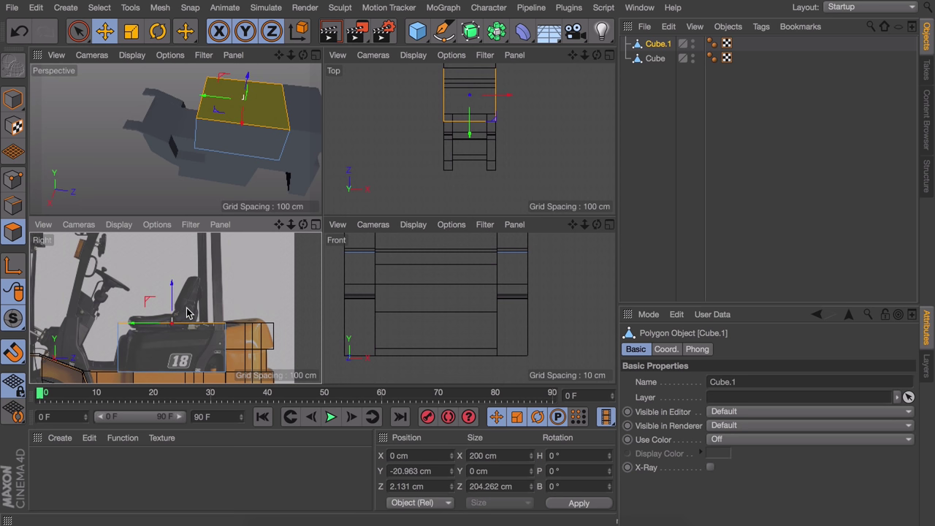
middle_click_drag(450, 275, 454, 378, "alt")
scroll(454, 378, "up", 1)
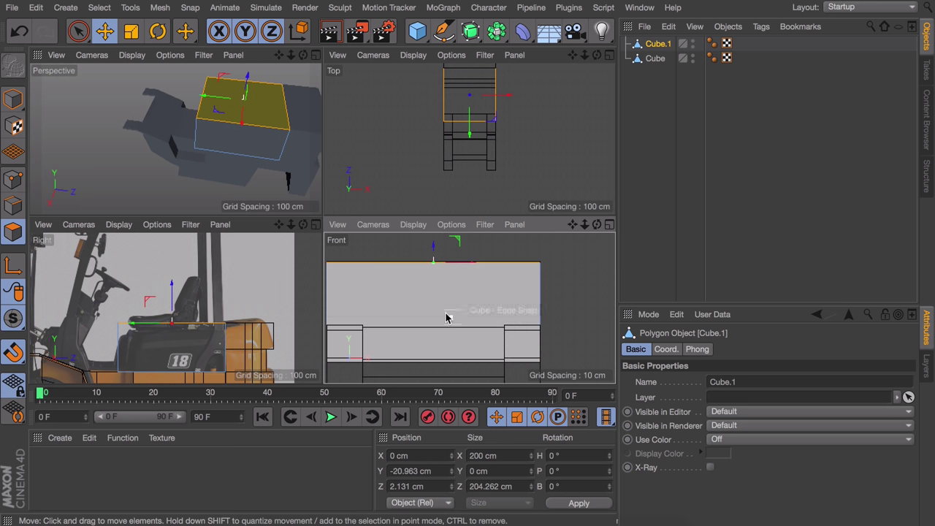
left_click_drag(432, 251, 433, 277)
middle_click(434, 277)
middle_click_drag(338, 167, 392, 247, "alt")
right_click_drag(297, 215, 336, 143, "alt")
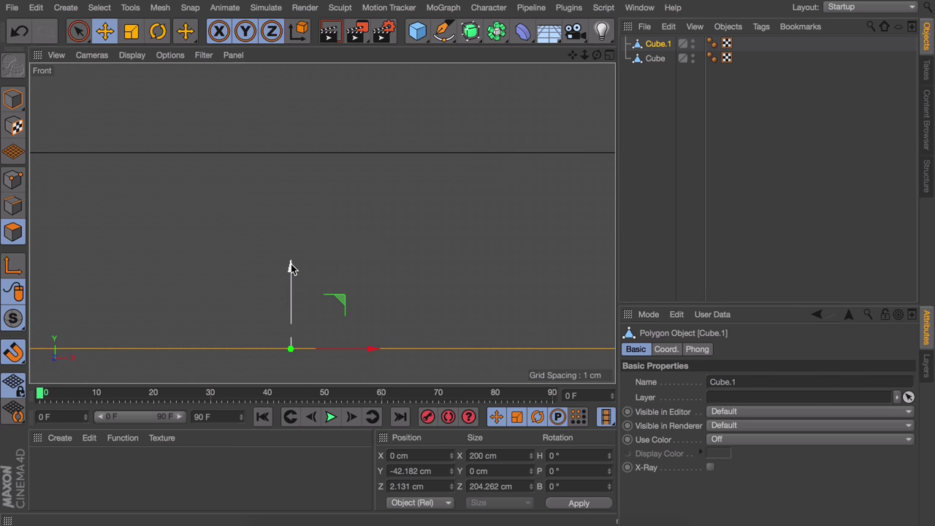
left_click_drag(292, 267, 298, 86)
scroll(334, 285, "down", 5)
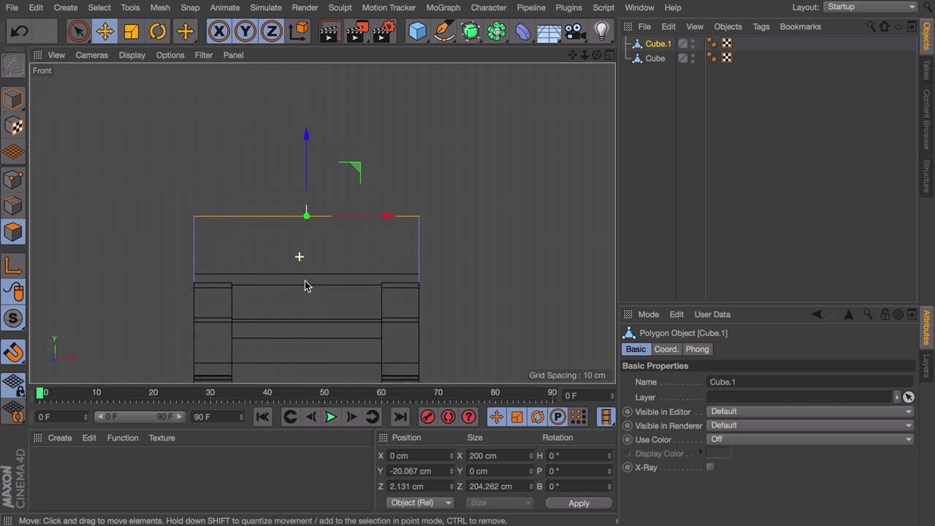
middle_click(305, 275)
Move the second cube's front face back to the nearest cross edge of the body, at about Z -71 cm
left_click_drag(231, 145, 209, 134, "alt")
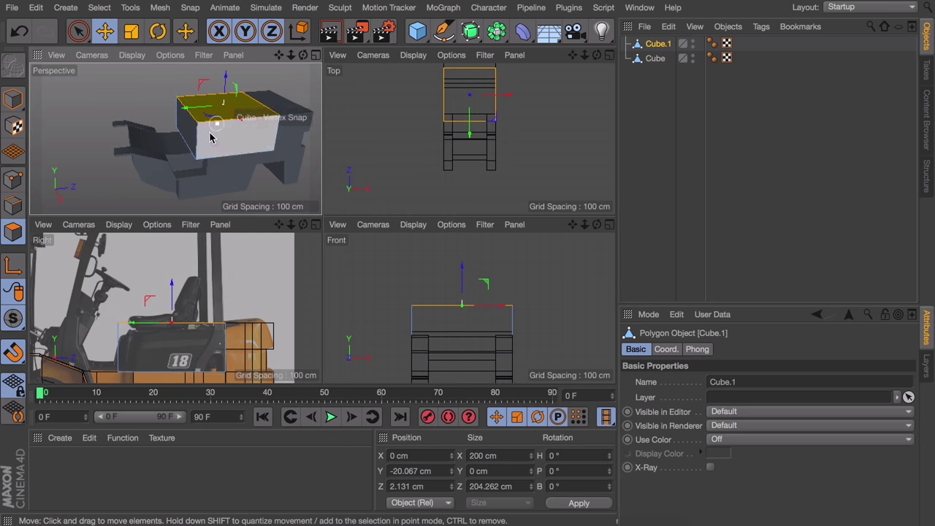
left_click(194, 131)
scroll(470, 146, "up", 3)
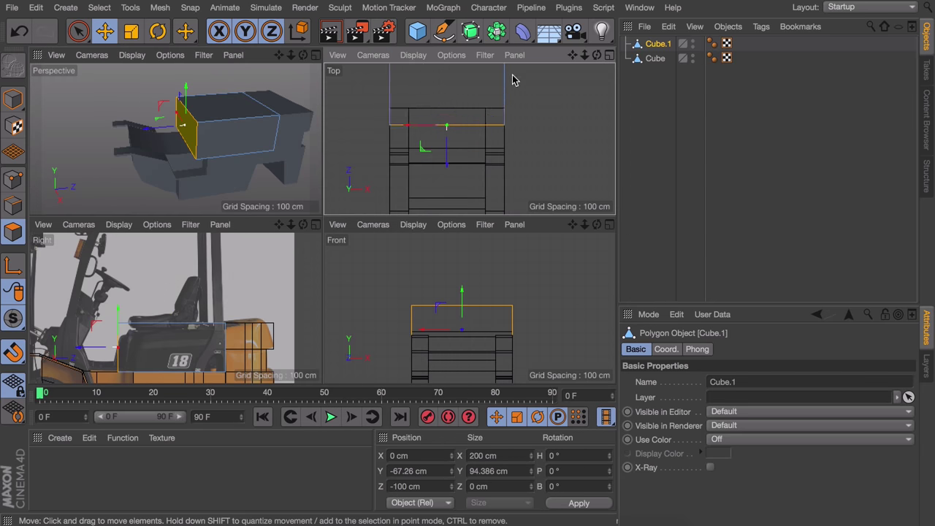
left_click_drag(455, 146, 451, 144)
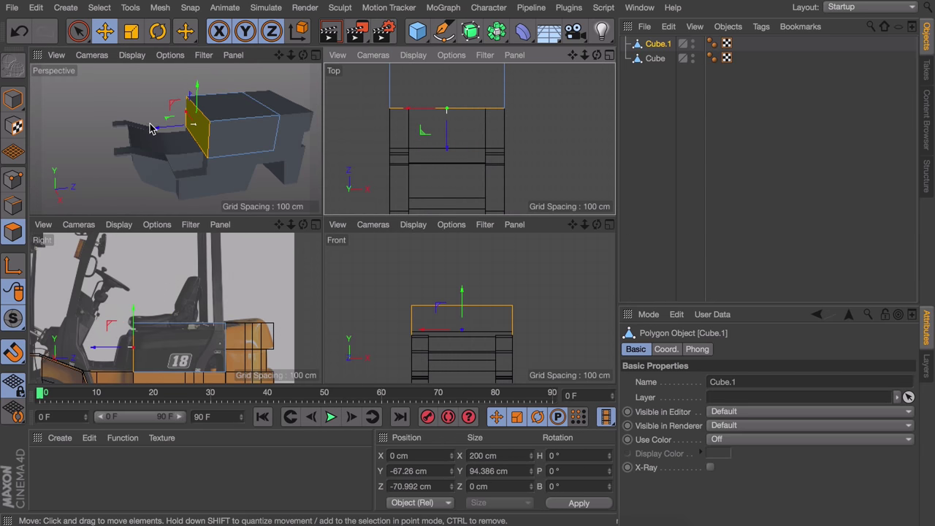
Lower the seat block's front top edge to about Y -37 cm, with snapping off and the edge's axis straightened
left_click(130, 108)
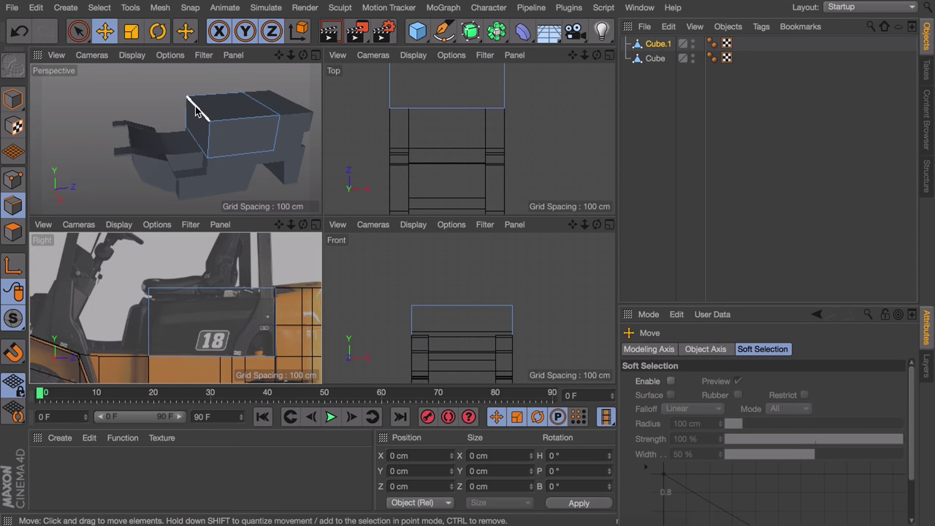
left_click(195, 110)
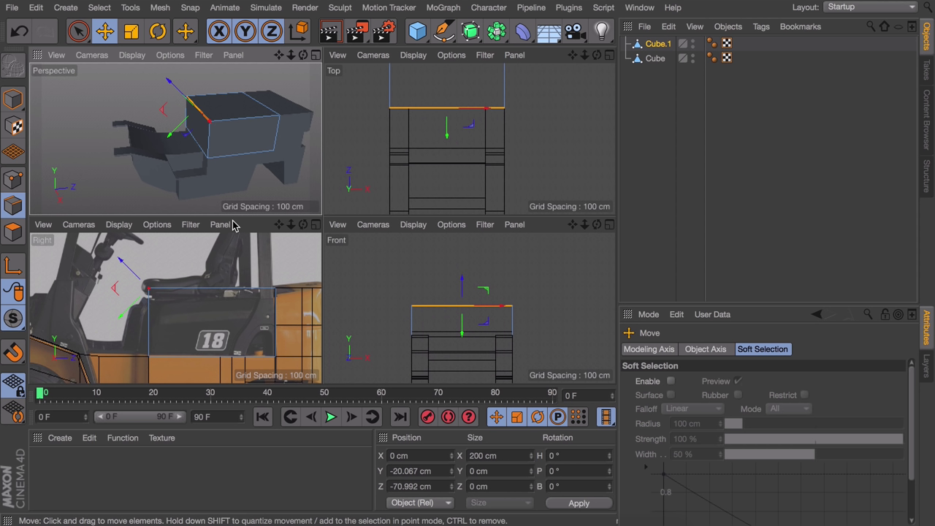
left_click(11, 267)
left_click(578, 456)
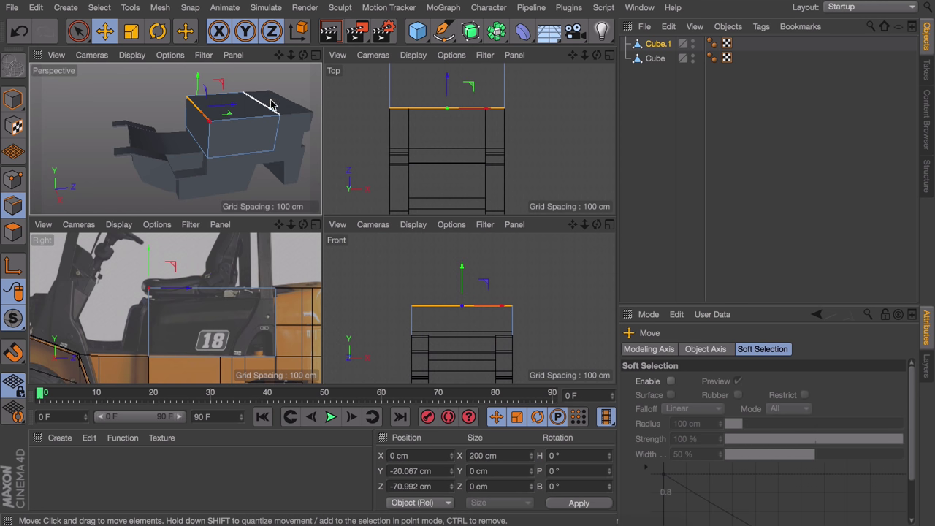
left_click_drag(196, 80, 195, 87)
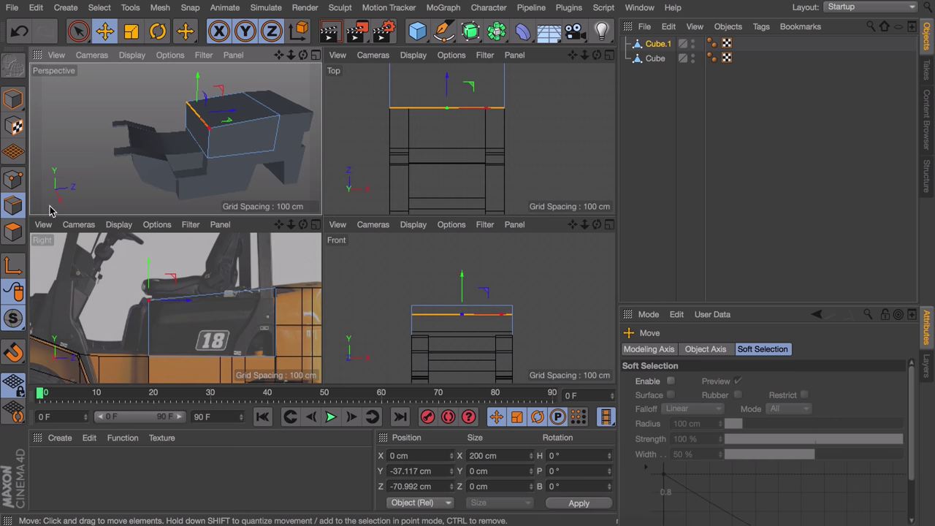
Inset the seat block's front face in width only to about 133 cm, matching the central section of the body
left_click(13, 232)
left_click(199, 142)
scroll(193, 164, "up", 5)
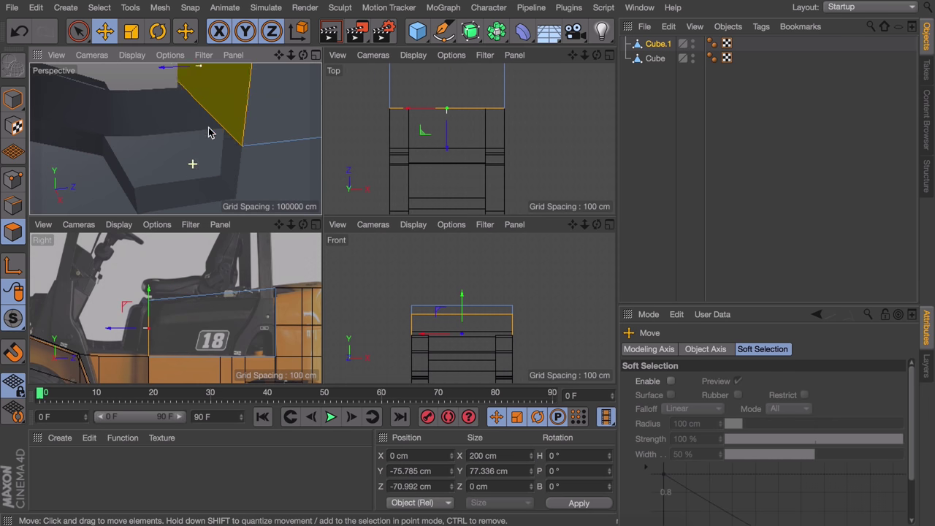
key("t")
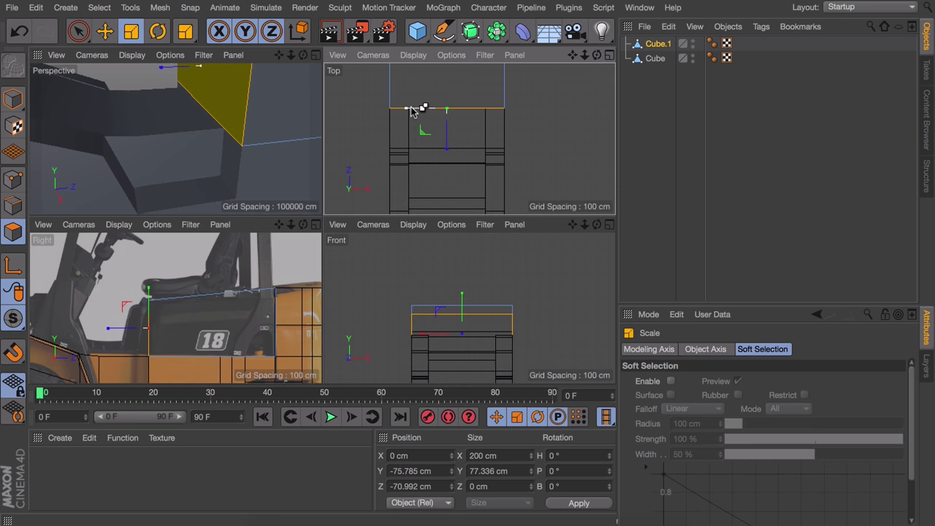
left_click_drag(417, 107, 418, 111)
middle_click(420, 115)
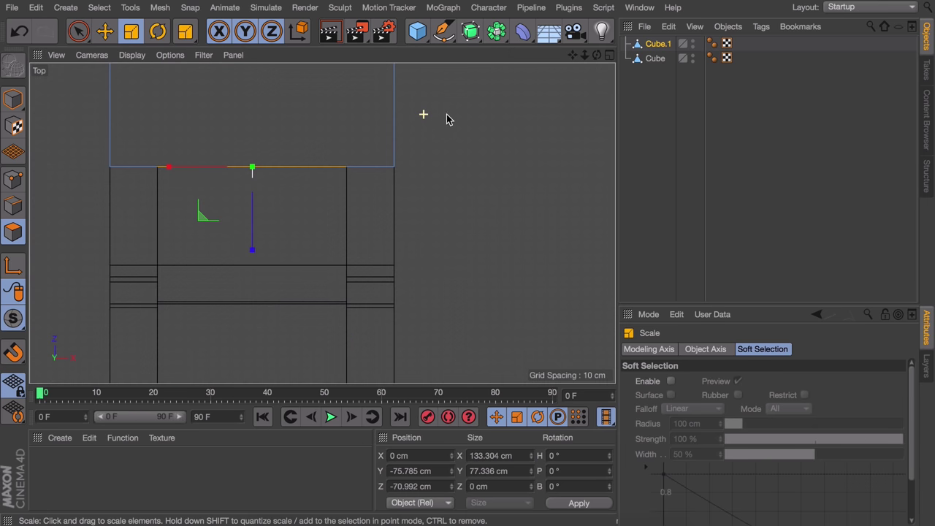
scroll(258, 177, "up", 5)
left_click_drag(177, 181, 78, 163)
middle_click(102, 161)
Align the inset's vertical edge on the positive X side with the body's inner edge, at about X 66.6 cm, with Z movement locked
key("e")
left_click_drag(493, 116, 492, 116)
key("z")
scroll(510, 344, "up", 5)
left_click_drag(421, 304, 423, 305)
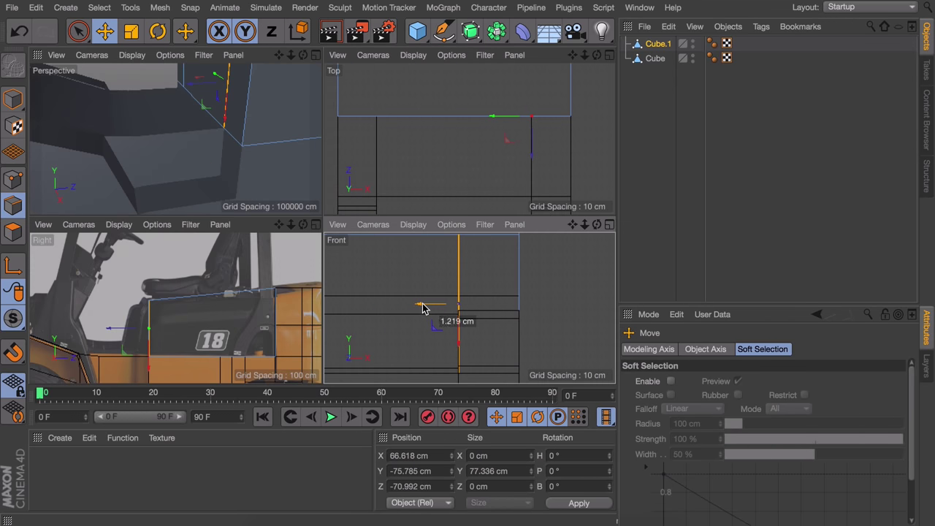
Align the inset's vertical edge on the negative X side with the body's inner edge, at about X -66.5 cm, and unlock Z movement
middle_click_drag(423, 304, 562, 299, "alt")
left_click_drag(241, 129, 99, 121, "alt")
left_click_drag(397, 294, 400, 295)
scroll(366, 314, "up", 5)
middle_click_drag(403, 239, 426, 314, "alt")
scroll(148, 133, "down", 10)
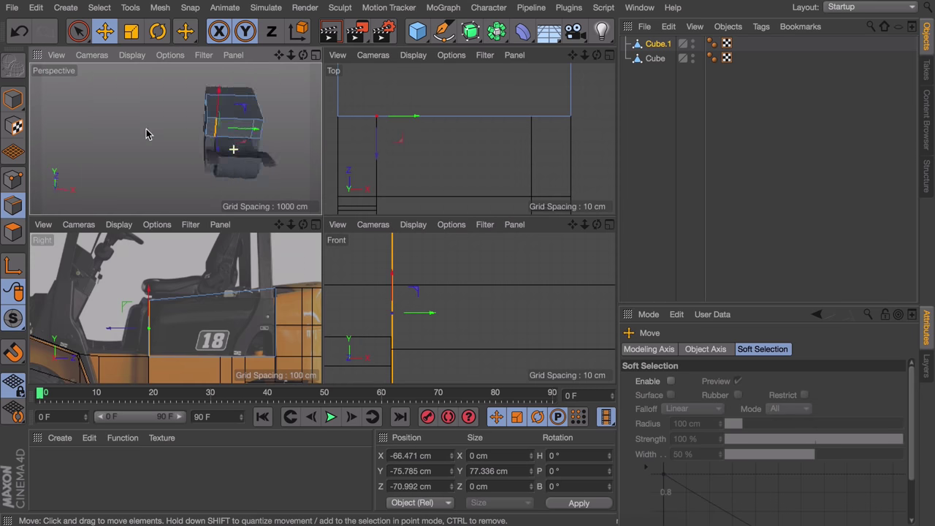
scroll(226, 149, "up", 8)
key("z")
Extrude the central front face of the seat block forward to about Z -103.3 cm
left_click_drag(226, 148, 100, 131, "alt")
left_click(13, 233)
left_click(207, 126)
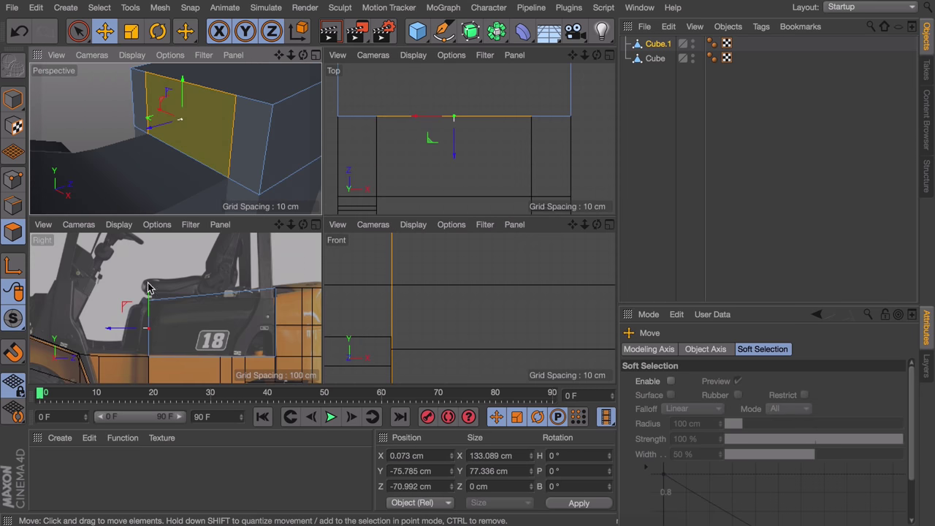
left_click_drag(111, 328, 86, 328, "ctrl")
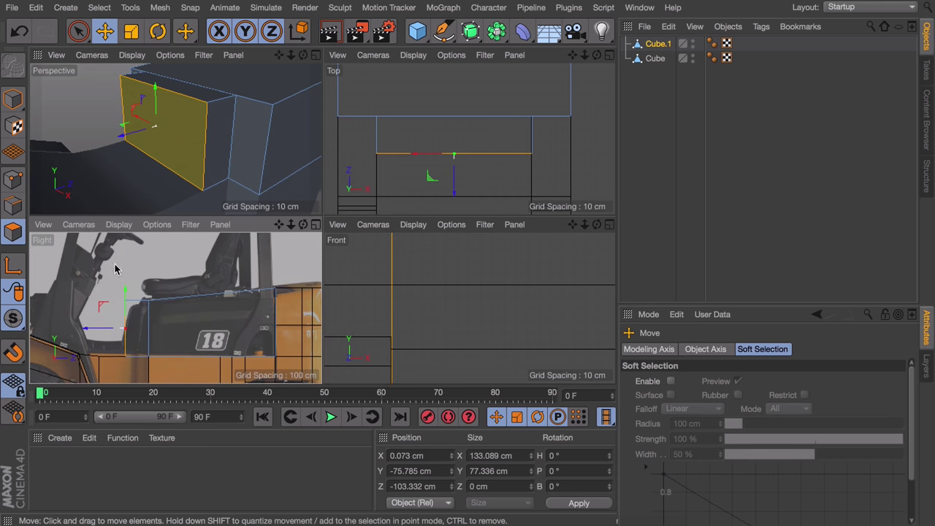
Move the extrusion's upper front edge back and down to about Y -45.2 cm, Z -95.3 cm, following the reference picture
left_click(9, 210)
left_click(181, 96)
middle_click(151, 298)
left_click_drag(160, 152, 166, 159)
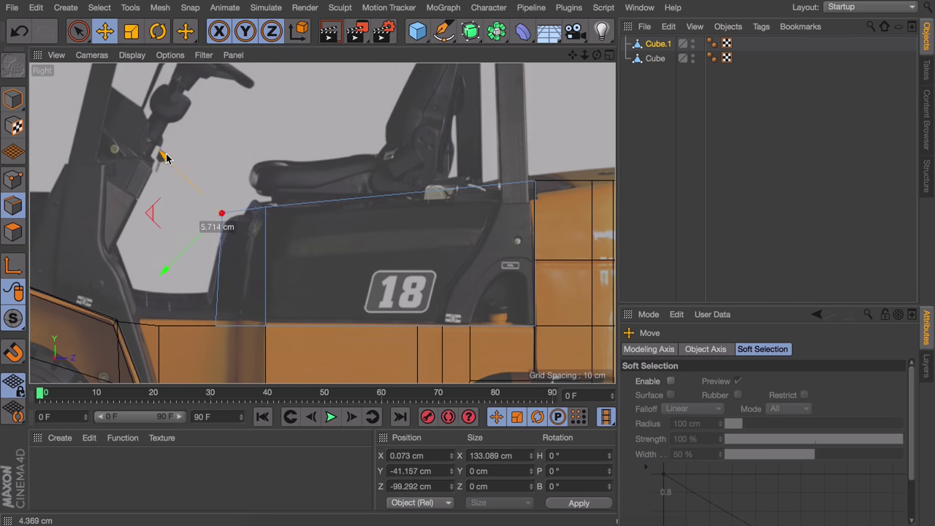
middle_click(233, 217)
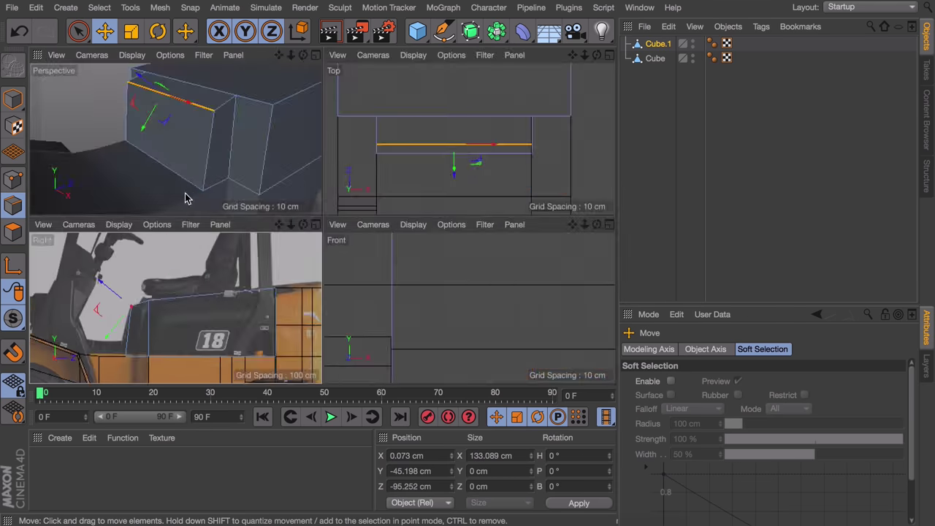
Zero the axis rotation of the extrusion's lower front edge, move the edge slightly forward to match the picture, and deselect everything
left_click(203, 164)
key("l")
double_click(556, 456)
type("0")
key("Tab")
type("0")
key("Return")
key("l")
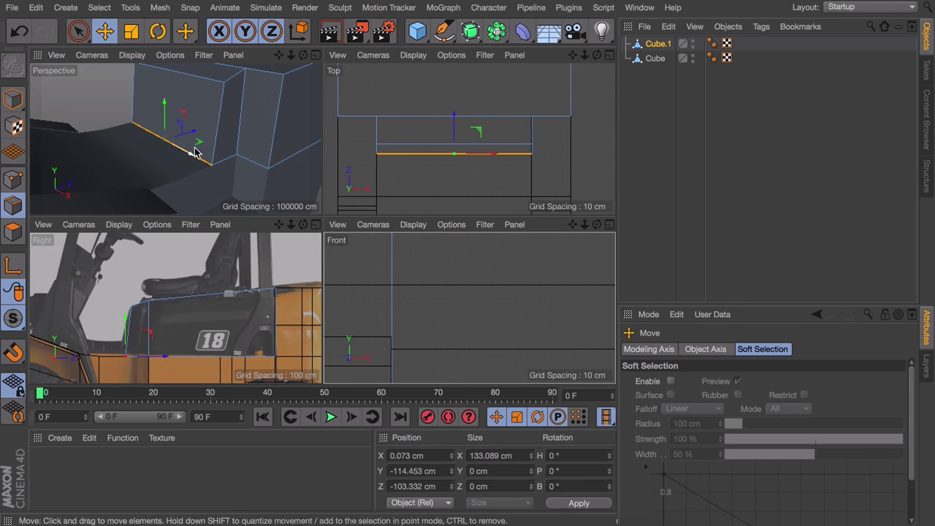
left_click_drag(195, 131, 190, 135)
middle_click(233, 266)
left_click(650, 157)
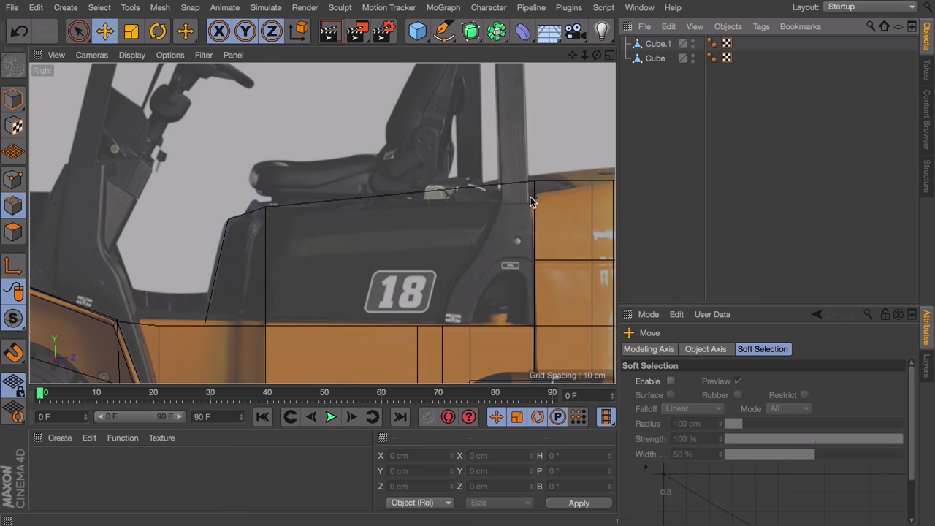
Examine the body and seat base against the side reference and in perspective from a three-quarter and a front angle
middle_click_drag(385, 116, 343, 173, "alt")
scroll(396, 192, "down", 2)
middle_click(396, 190)
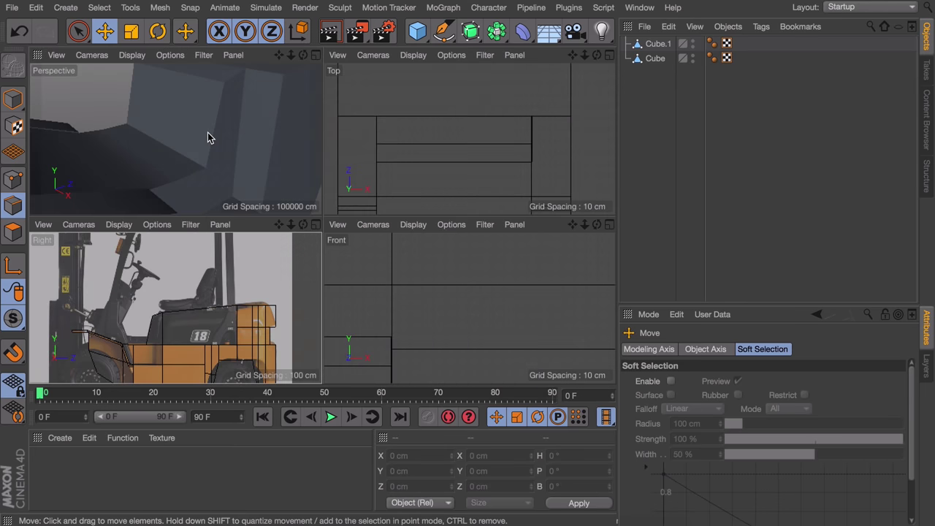
middle_click(208, 132)
left_click_drag(294, 123, 380, 246, "alt")
scroll(380, 246, "down", 2)
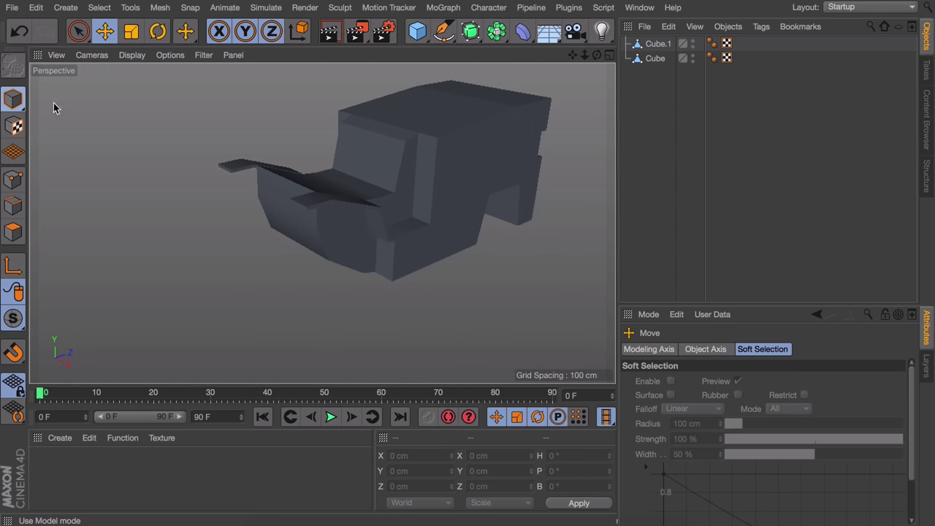
left_click_drag(339, 169, 453, 166, "alt")
scroll(426, 161, "down", 2)
middle_click_drag(416, 198, 399, 235, "alt")
mouse_move(392, 209)
left_mouse_down("alt")
mouse_move(252, 232)
mouse_move(453, 202)
mouse_move(482, 253)
mouse_move(509, 273)
mouse_move(456, 297)
mouse_move(432, 202)
mouse_move(497, 196)
mouse_move(405, 219)
left_mouse_up("alt")
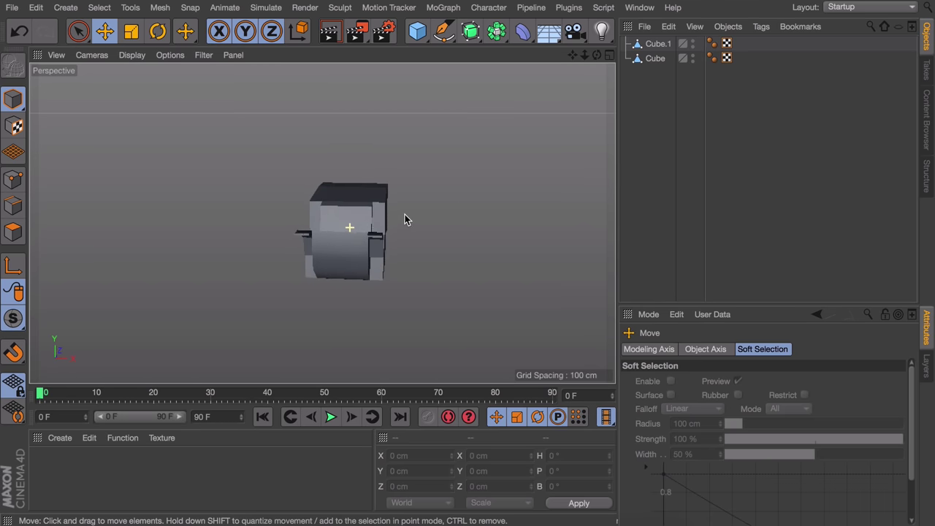
mouse_move(349, 242)
left_mouse_down("alt")
mouse_move(334, 241)
mouse_move(365, 227)
mouse_move(356, 230)
left_mouse_up("alt")
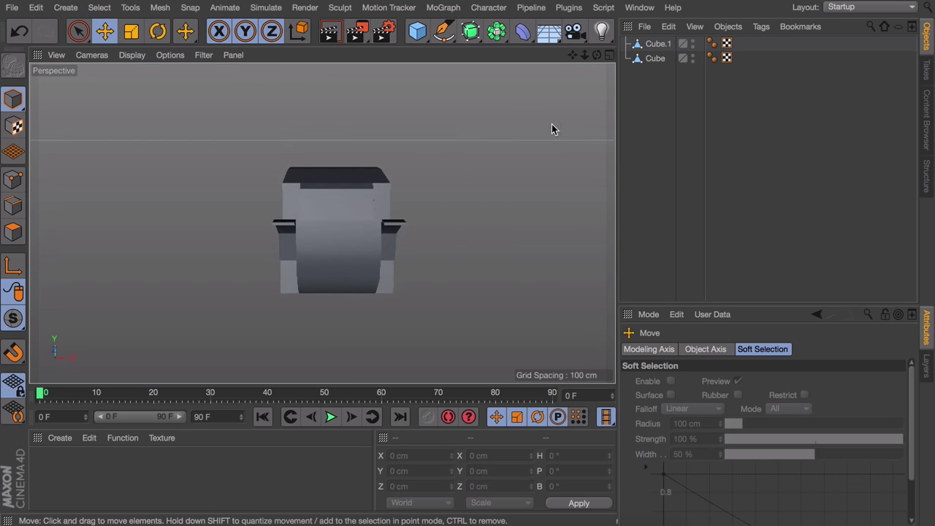
Widen the forklift body and seat base together along X, then deselect them
left_click(658, 44)
left_click(655, 59, "shift")
key("t")
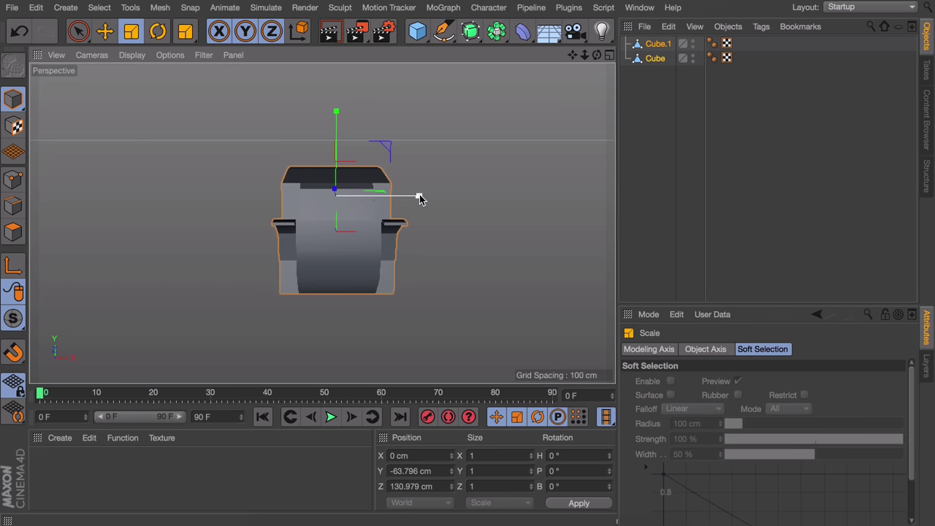
left_click_drag(428, 196, 287, 255)
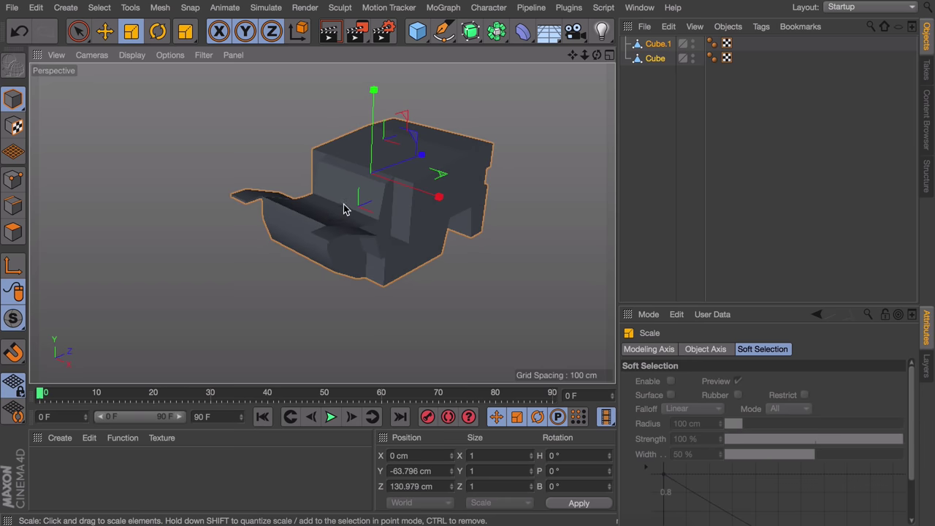
left_click_drag(344, 206, 317, 190, "alt")
left_click(720, 165)
Add a new cube and flatten it into a slab of about 145.6 × 13.9 × 145.6 cm
left_click(417, 31)
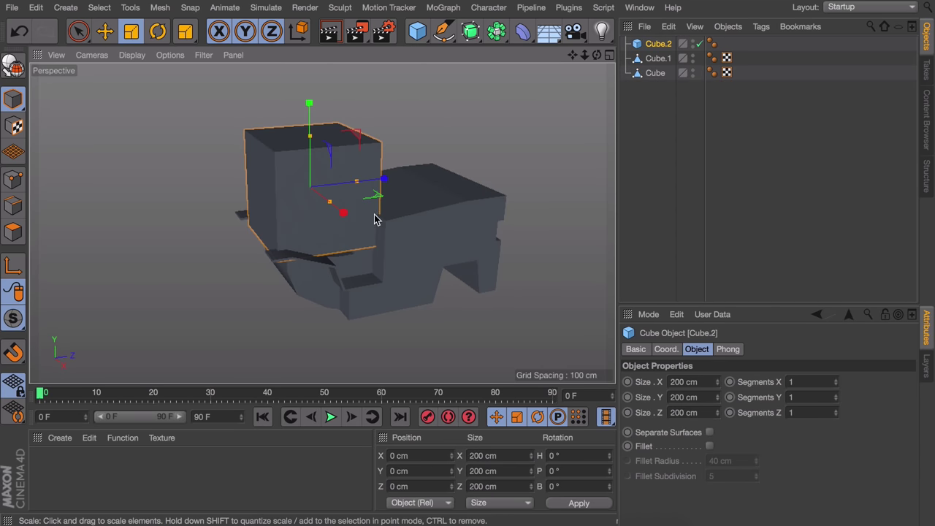
middle_click_drag(410, 197, 375, 235, "alt")
key("e")
left_click_drag(272, 179, 275, 219)
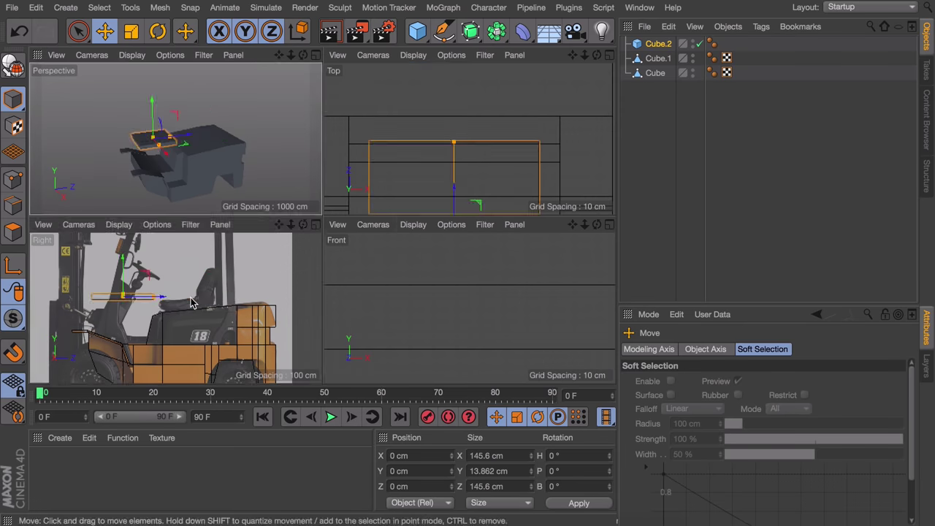
Tilt the slab to about 5° pitch, fit it over the reference seat cushion at about 20.4 cm thick, and place a copy beneath it
left_click_drag(472, 175, 467, 139)
key("r")
left_click_drag(204, 299, 210, 280)
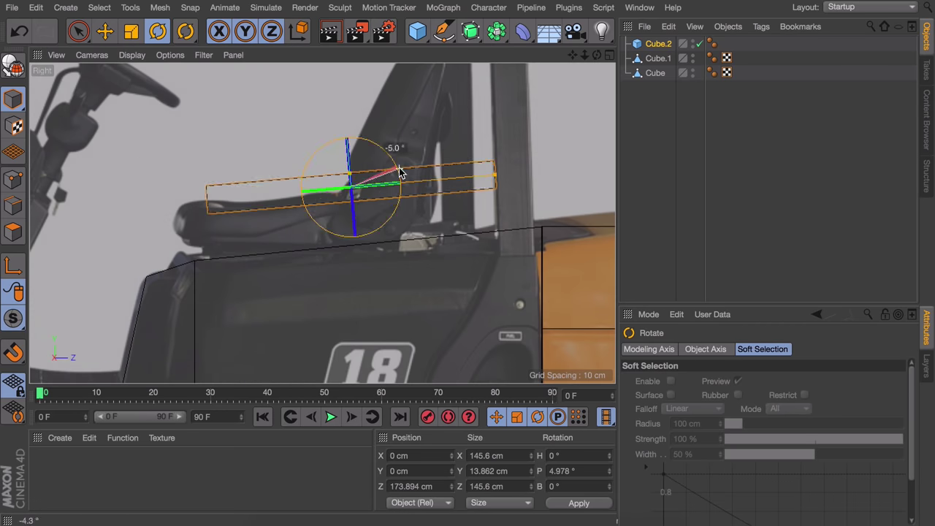
key("e")
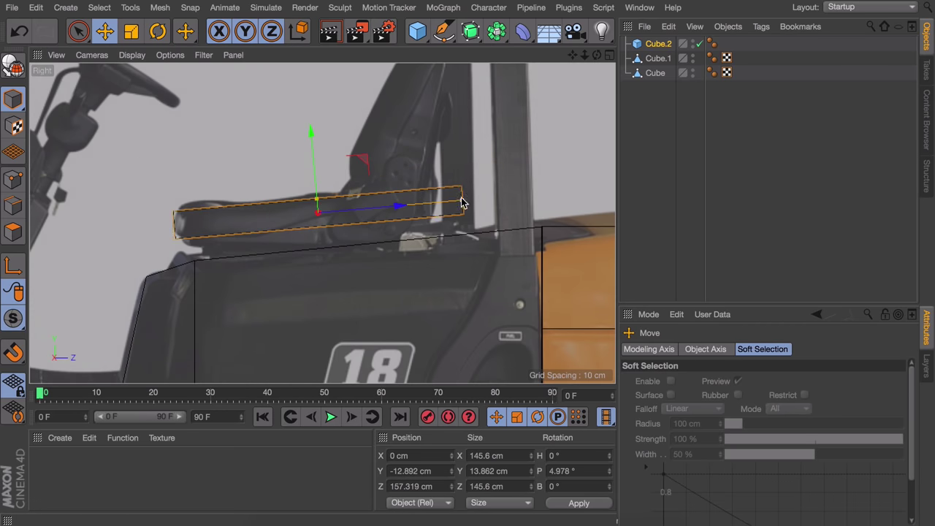
left_click_drag(438, 183, 421, 237)
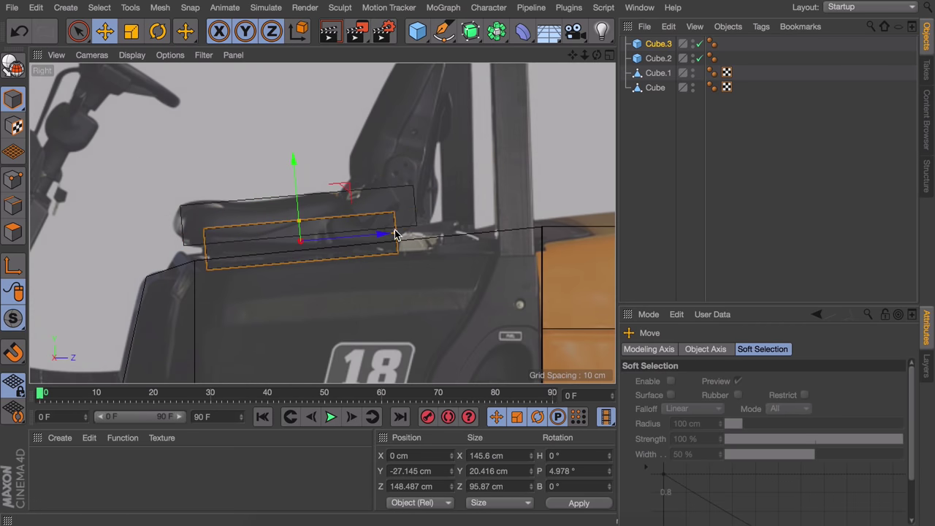
Scale the lower copy down uniformly so it sits inside the cushion's outline, and deselect it
middle_click(402, 205)
left_click_drag(192, 137, 178, 125, "alt")
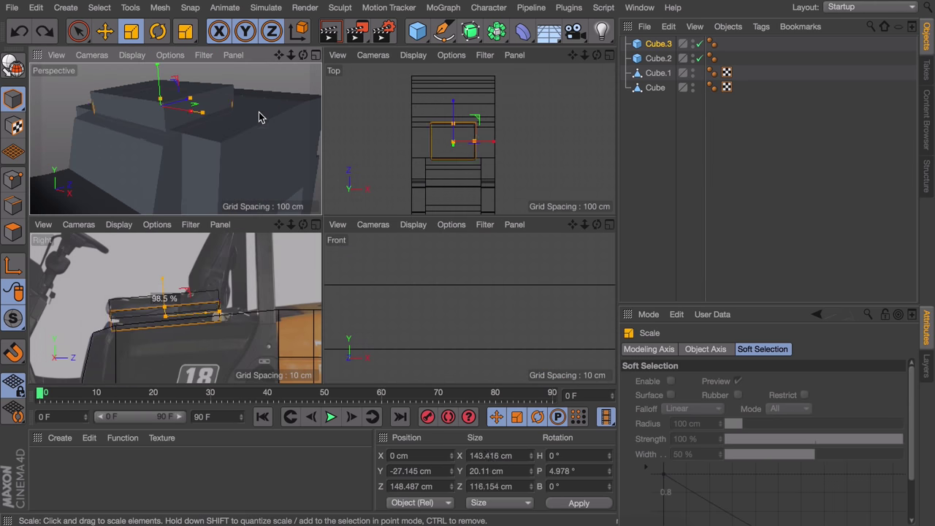
left_click_drag(259, 117, 174, 147)
key("e")
left_click(709, 144)
Duplicate the seat cushion, rotate the copy to about 75° pitch, and fit it to the reference backrest at about 84 cm long
left_click_drag(175, 109, 135, 182, "alt")
left_click(187, 140)
key("r")
middle_click(285, 265)
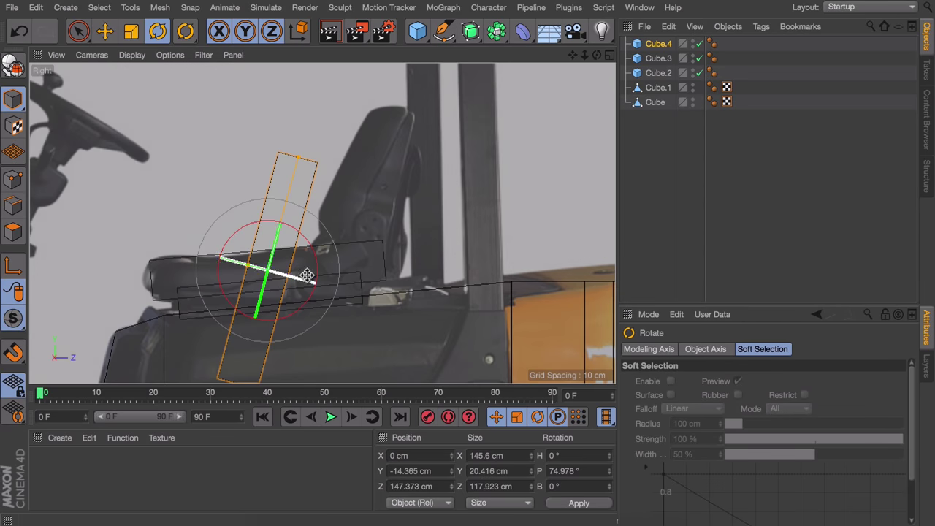
key("e")
left_click_drag(285, 265, 402, 86)
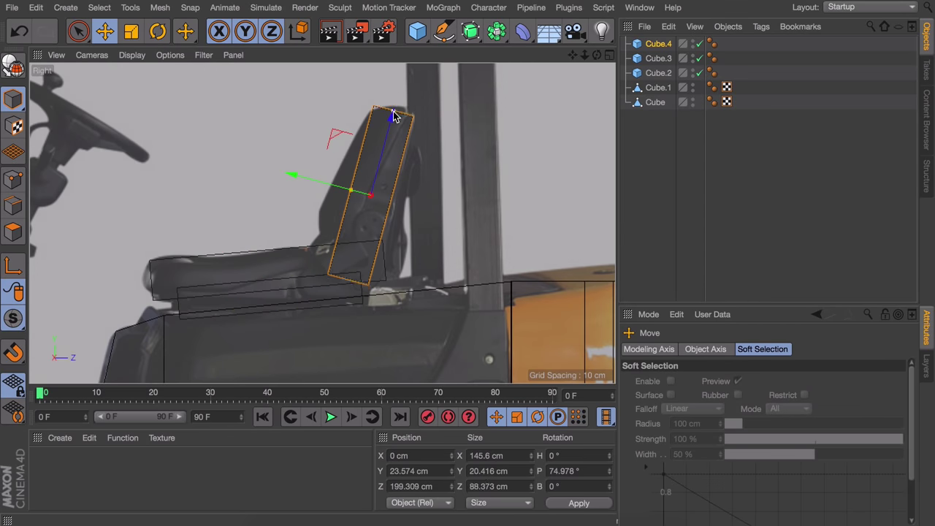
Shift the backrest rearward to about Y 23.9 cm, Z 208.0 cm to meet the cushion's rear end, and deselect it
scroll(357, 231, "up", 5)
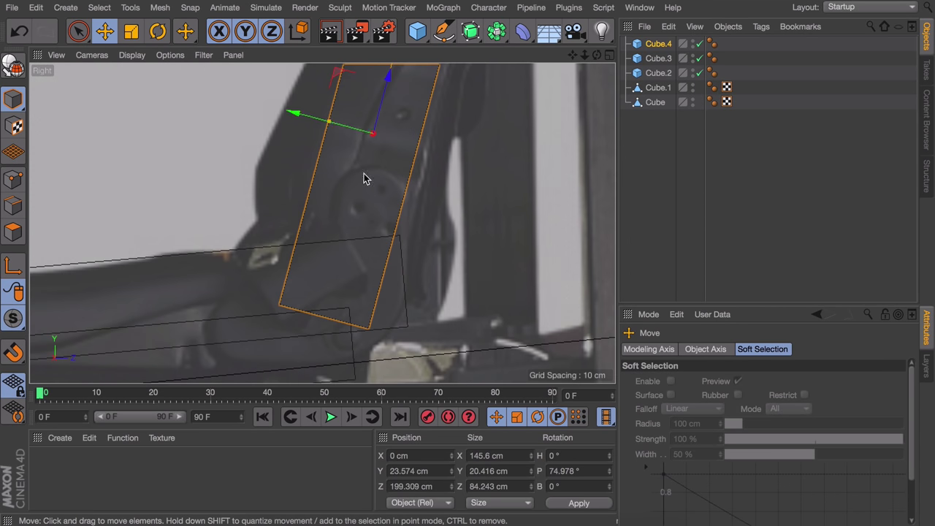
left_click_drag(300, 110, 337, 112)
mouse_move(409, 105)
left_mouse_down()
mouse_move(412, 93)
mouse_move(414, 101)
left_mouse_up()
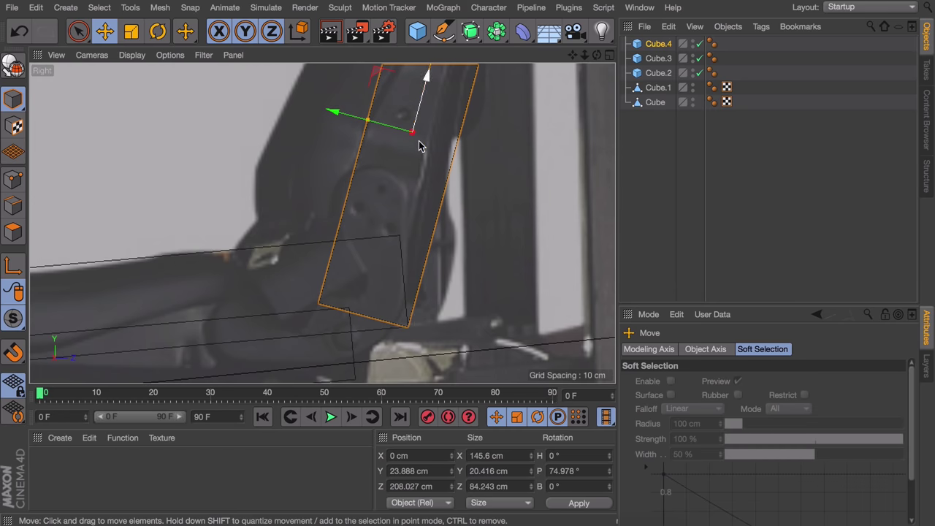
left_click(842, 147)
Examine the seat in perspective and the steering column area against the side reference picture
middle_click(229, 157)
middle_click(229, 156)
left_click_drag(378, 242, 235, 219, "alt")
right_click_drag(427, 221, 465, 174, "alt")
left_click_drag(467, 180, 418, 289, "alt")
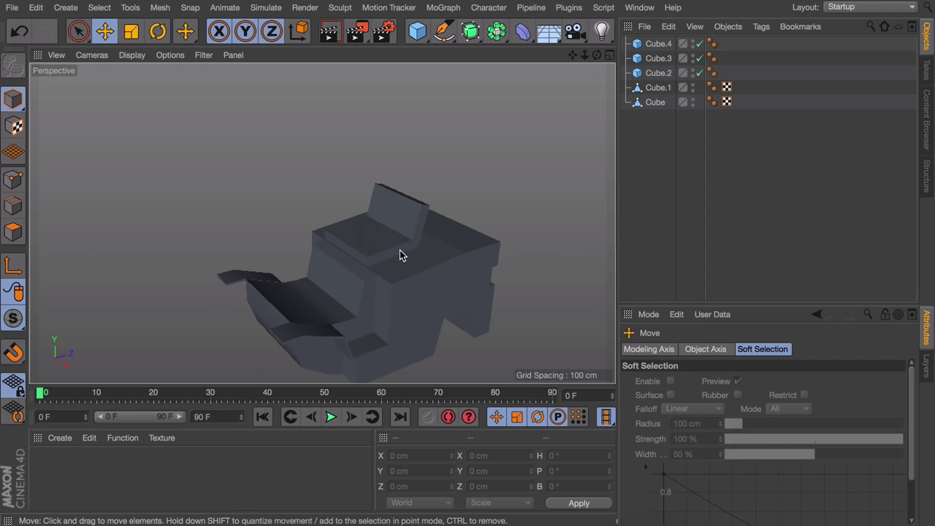
left_click_drag(400, 251, 346, 246, "alt")
middle_click(346, 245)
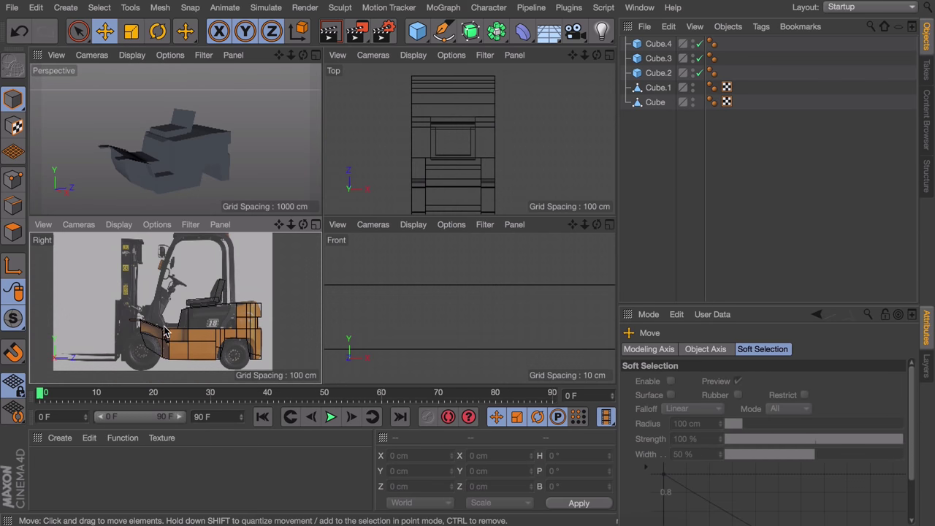
middle_click(162, 327)
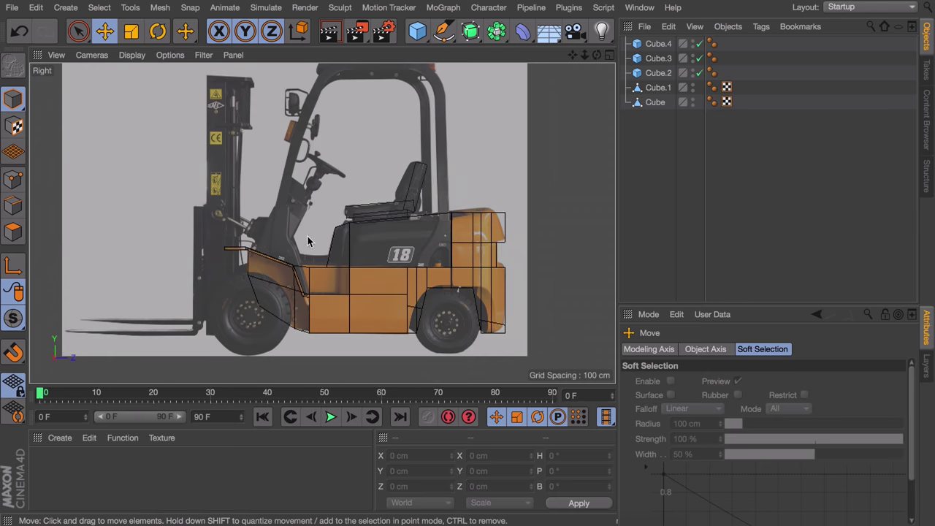
scroll(308, 236, "up", 5)
scroll(354, 122, "down", 5)
middle_click_drag(354, 121, 322, 155, "alt")
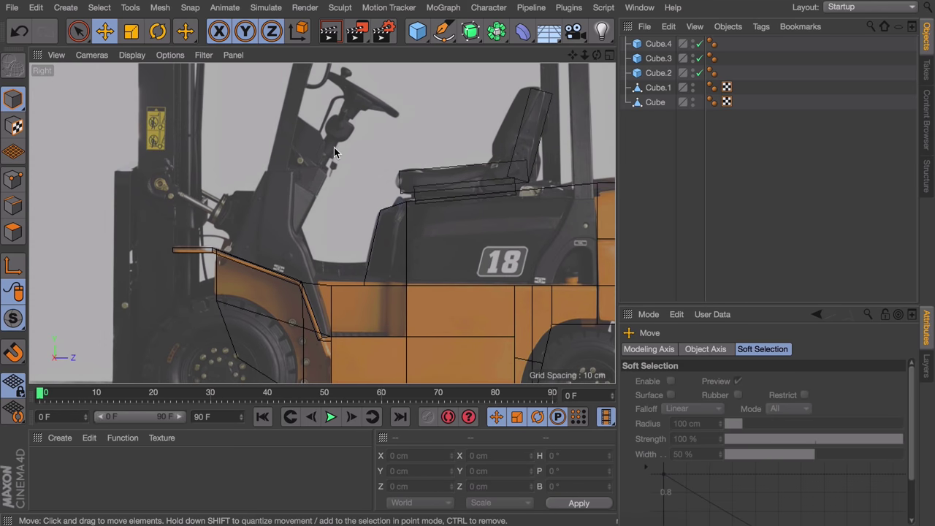
Add another cube for the steering console and make it an editable polygon object
middle_click(302, 199)
left_click(417, 31)
key("c")
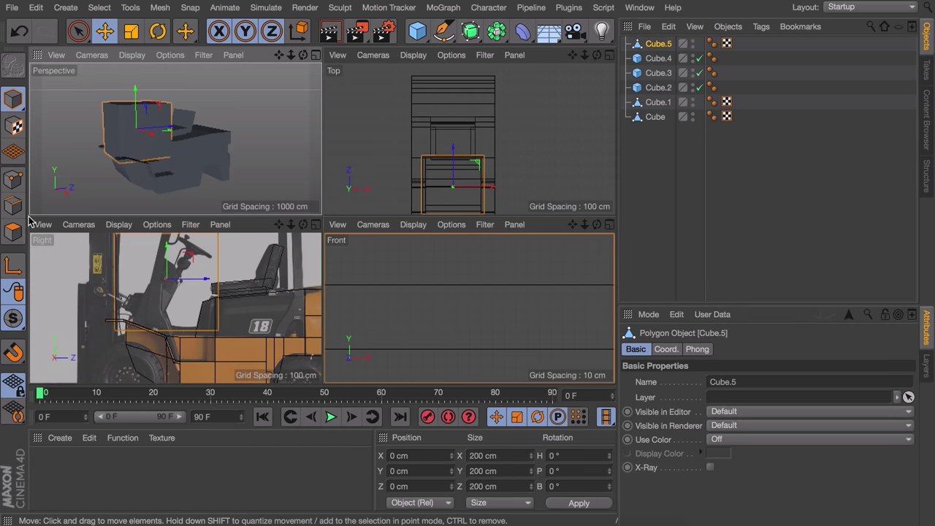
left_click(13, 233)
Move the new cube's two side faces inward to about X 90.6 cm and -90.6 cm, matching the gap between the fenders
left_click(155, 138)
middle_click_drag(511, 195, 504, 150, "alt")
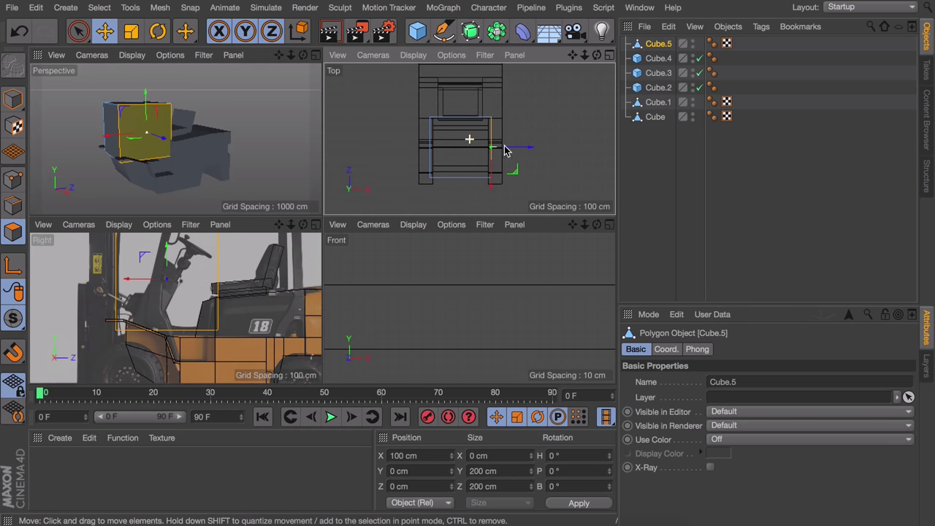
scroll(495, 153, "up", 5)
left_click_drag(520, 131, 510, 132)
left_click_drag(146, 146, 277, 146, "alt")
left_click(97, 139)
middle_click_drag(446, 133, 599, 129, "alt")
left_click_drag(390, 128, 399, 128)
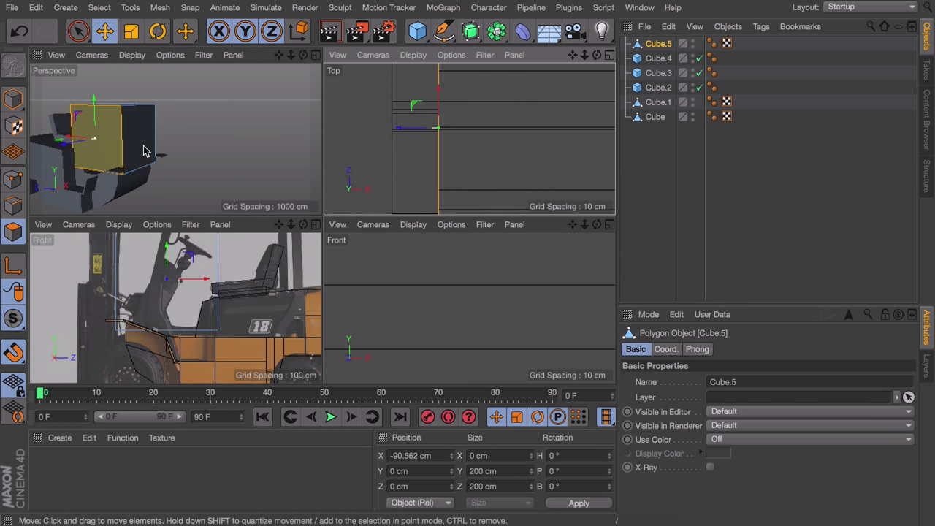
Move the cube's front face back to about Z -79.8 cm and its bottom face down to the fender
left_click(144, 149)
left_click_drag(515, 166, 515, 150)
left_click_drag(175, 146, 124, 109, "alt")
left_click(121, 162)
left_click_drag(140, 171, 140, 179)
left_click_drag(139, 131, 132, 182, "alt")
Turn off snapping, lower the cube's top face, and move its rear face forward to about Z 2.5 cm
left_click(123, 108)
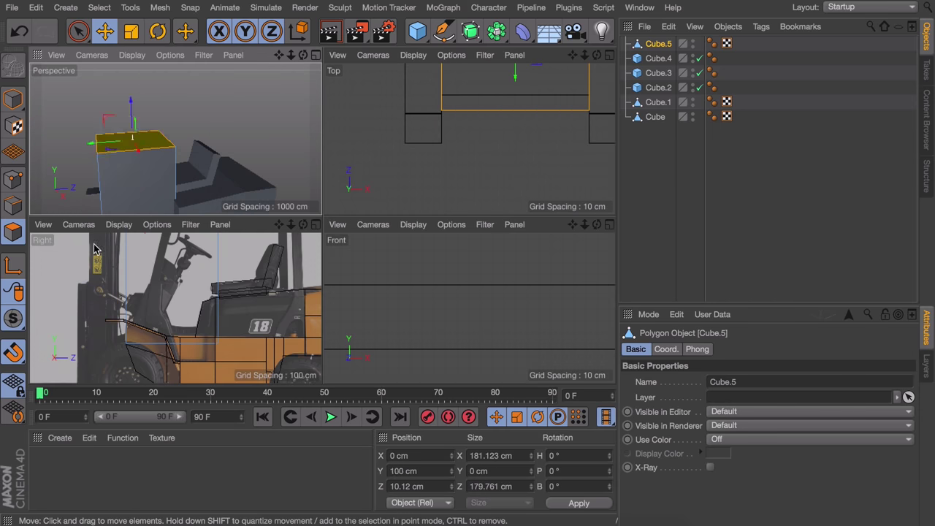
left_click(13, 354)
left_click_drag(132, 70, 132, 150)
left_click_drag(249, 154, 175, 150, "alt")
left_click(219, 162)
left_click_drag(251, 170, 209, 168)
Adjust the height of the cube's top face in the side view and slide it rearward to slant the block
left_click(155, 136)
middle_click(138, 329)
scroll(241, 190, "up", 4)
left_click_drag(221, 124, 221, 78)
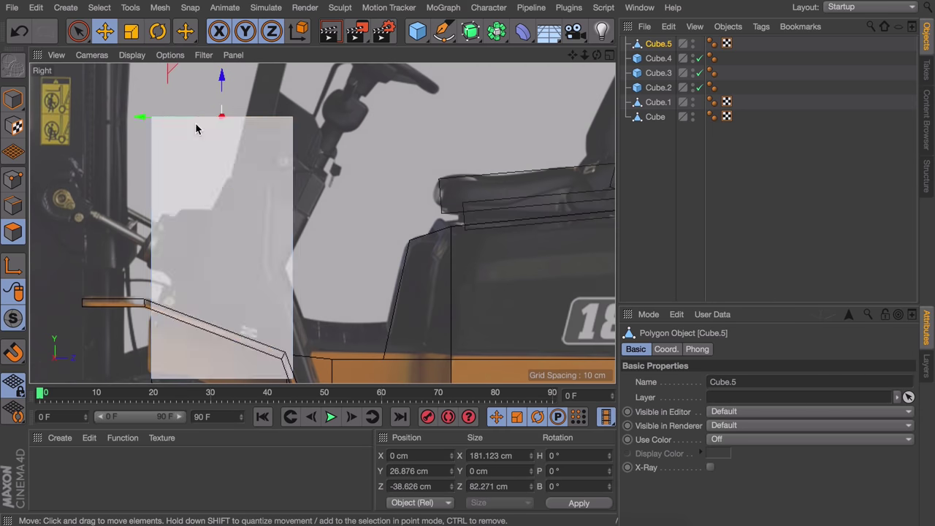
left_click_drag(143, 117, 181, 116)
Raise the bottom face of the console block to about Y -81.2 cm
middle_click(180, 128)
left_click_drag(180, 162, 164, 117, "alt")
left_click(155, 162)
left_click_drag(156, 211, 157, 195)
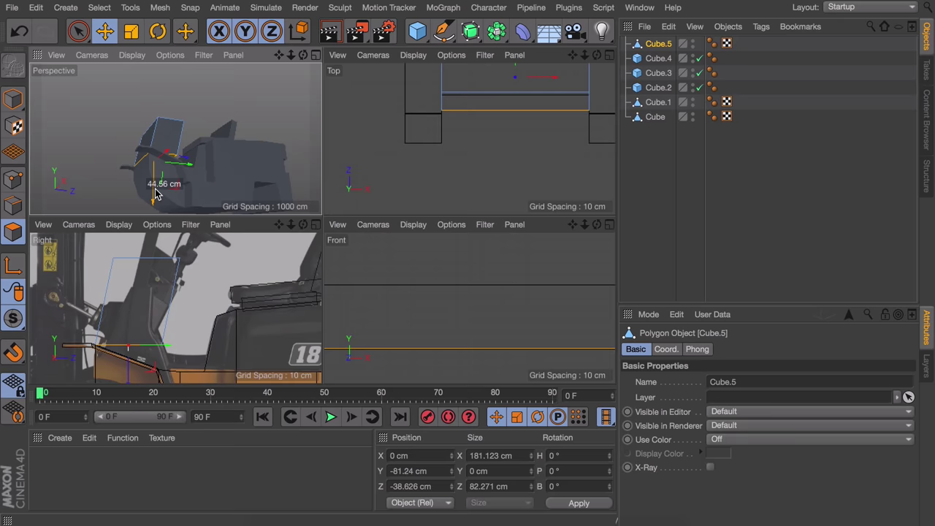
Lower the console block's upper rear points and move its lower rear points forward, following the reference picture
middle_click(88, 350)
scroll(257, 291, "down", 2)
left_click(13, 180)
key("0")
left_click_drag(296, 131, 338, 167)
left_click_drag(317, 88, 317, 135)
left_click_drag(264, 282, 310, 320)
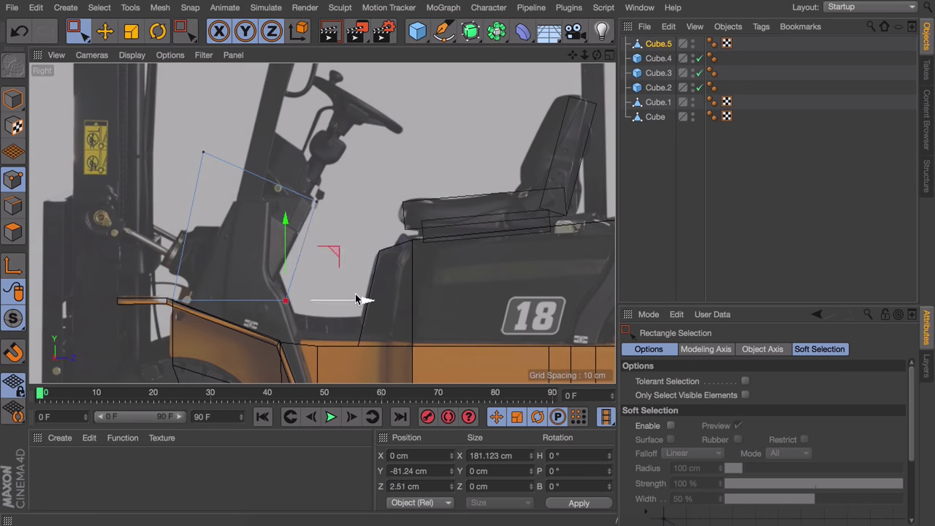
left_click_drag(359, 301, 335, 300)
Move the console's upper front points rearward to the reference outline and adjust its lower front and rear points to the fender slope
left_click_drag(182, 133, 226, 172)
left_click_drag(253, 105, 356, 109)
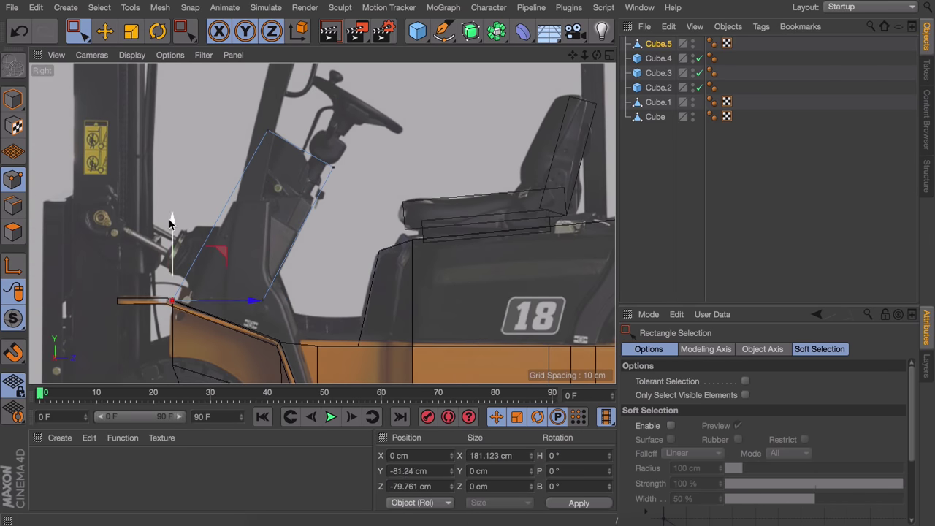
left_click_drag(170, 225, 169, 244)
left_click_drag(221, 272, 287, 319)
left_click_drag(311, 251, 299, 290)
Bevel the console's upper rear edge with a chamfer offset of about 27.2 cm
key("Return")
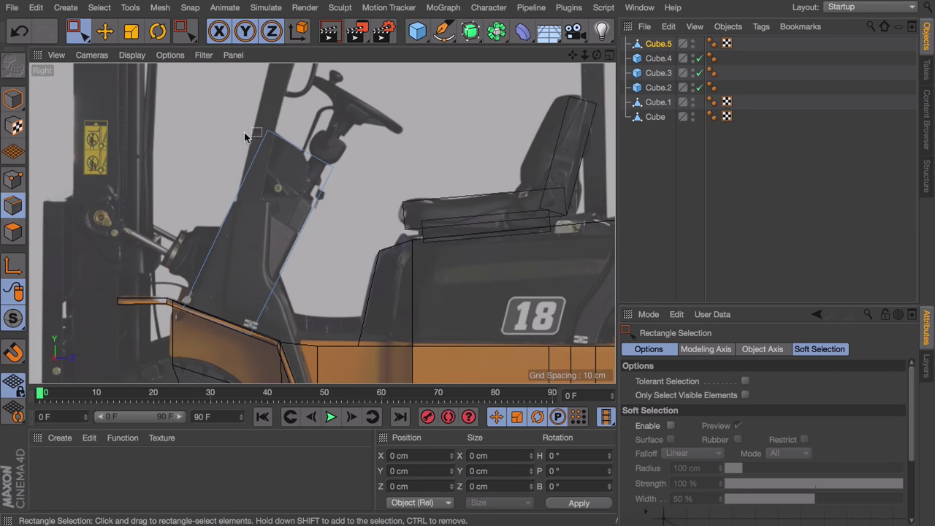
middle_click(244, 134)
scroll(221, 127, "up", 5)
key("e")
left_click(187, 119)
left_click_drag(155, 140, 221, 119, "alt")
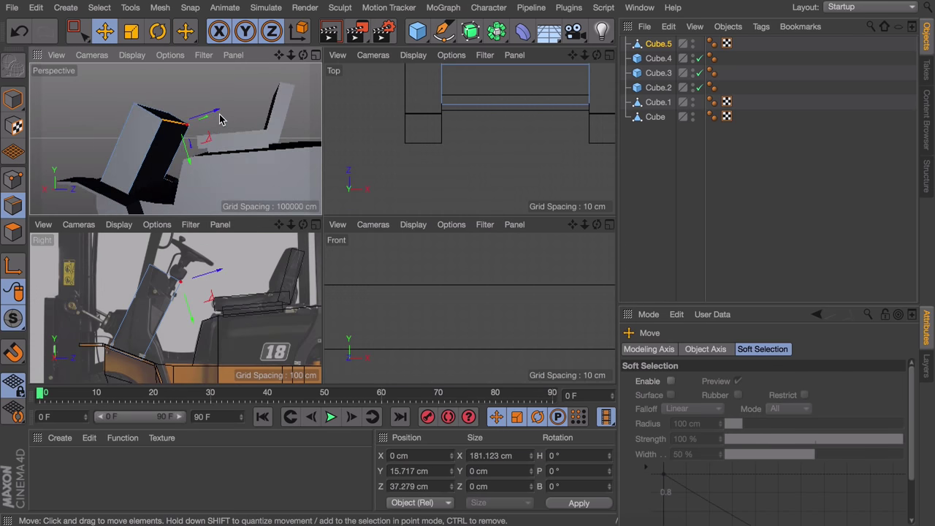
right_click(221, 119)
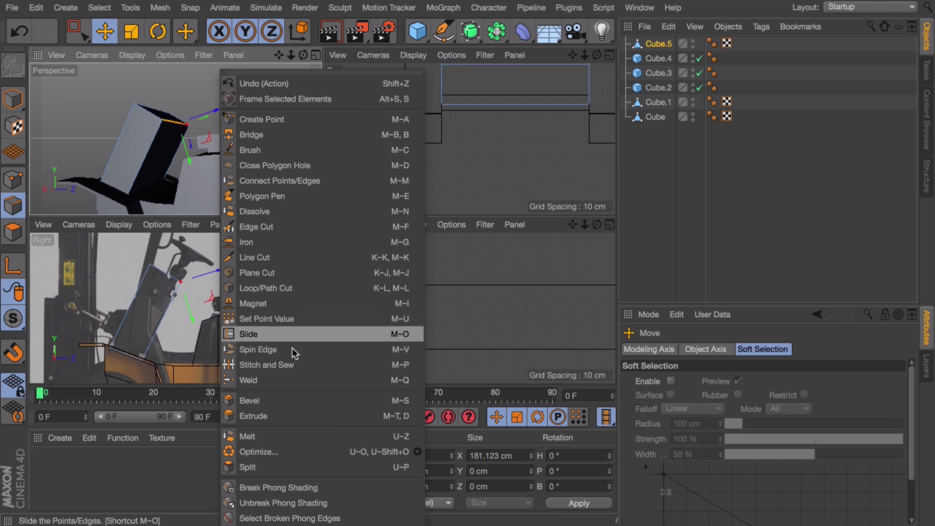
left_click(268, 394)
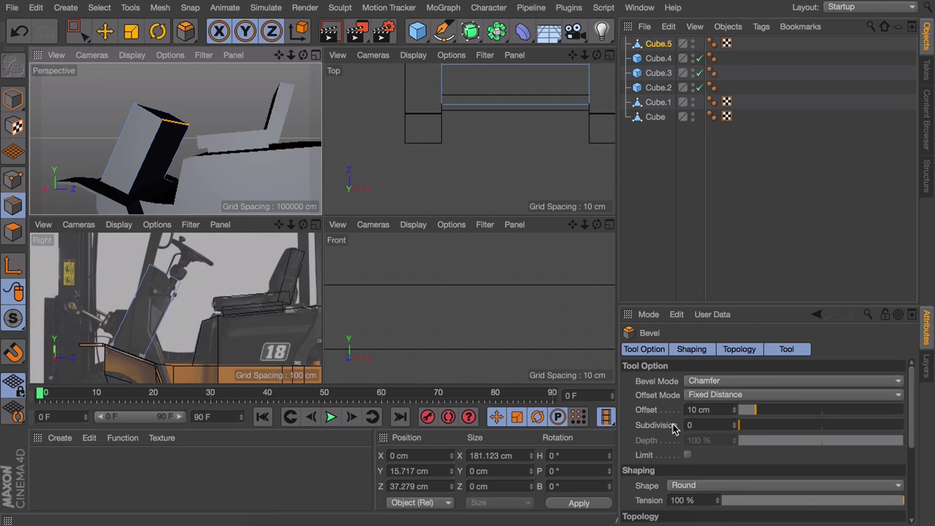
scroll(187, 281, "up", 10)
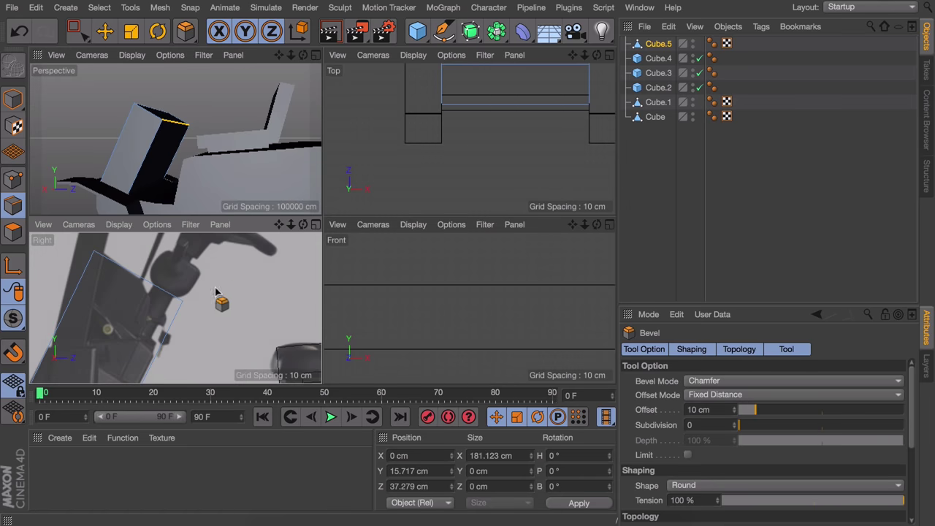
left_click_drag(215, 288, 245, 288)
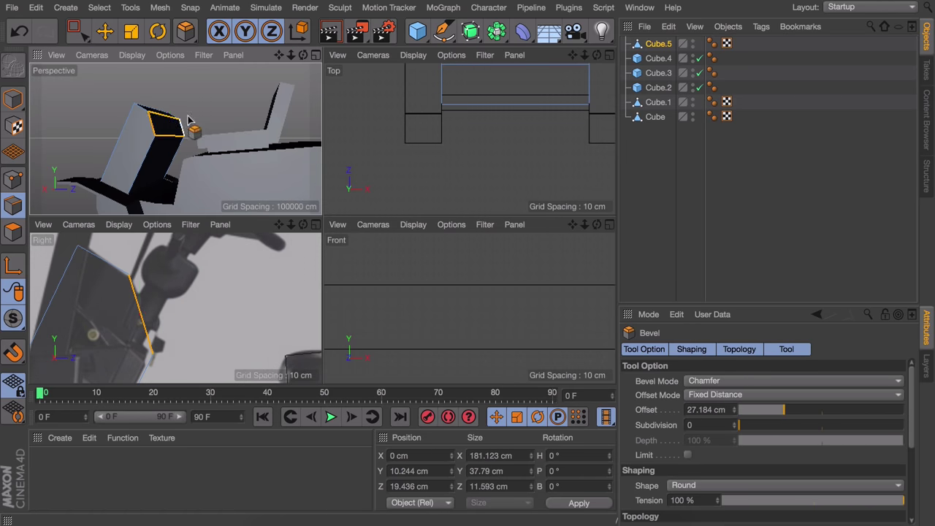
key("e")
middle_click(163, 261)
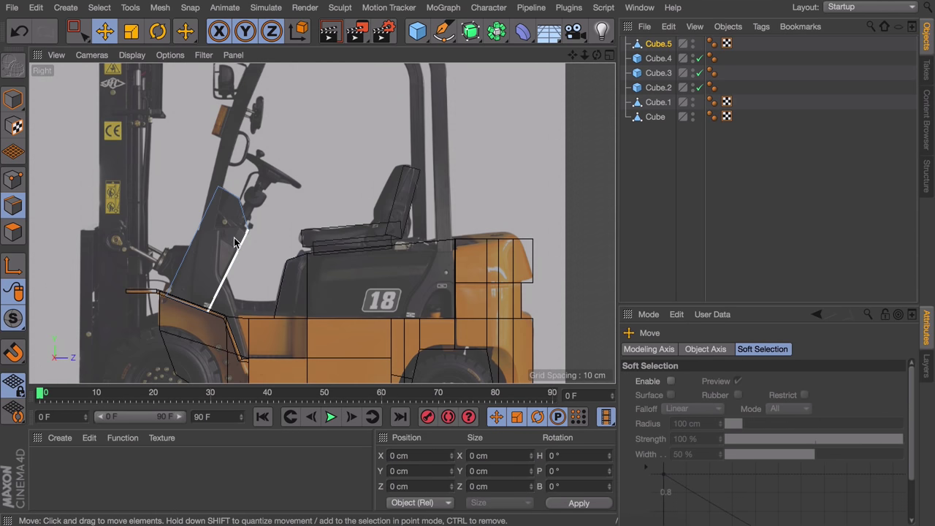
key("k")
key("l")
middle_click(113, 167)
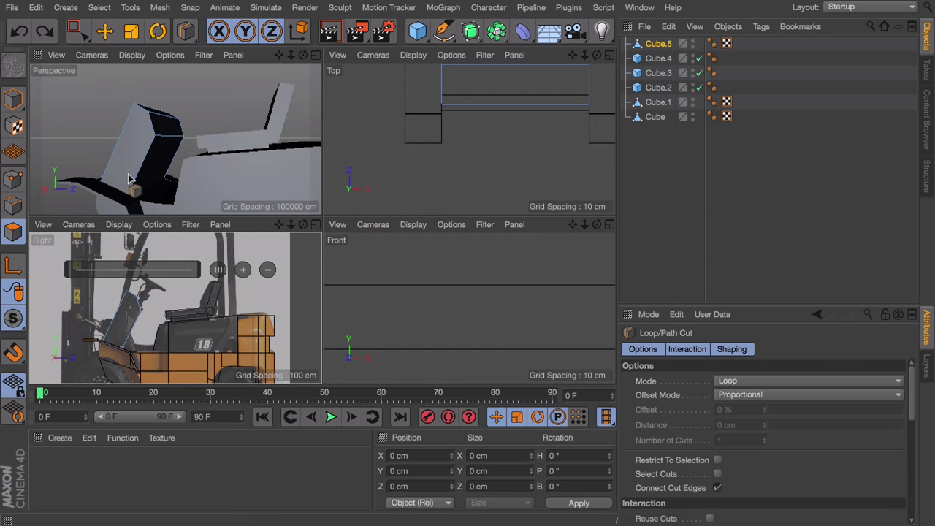
Make a line cut across the lower part of the console, from its front side to its rear side
left_click_drag(128, 179, 155, 170, "alt")
key("k")
key("k")
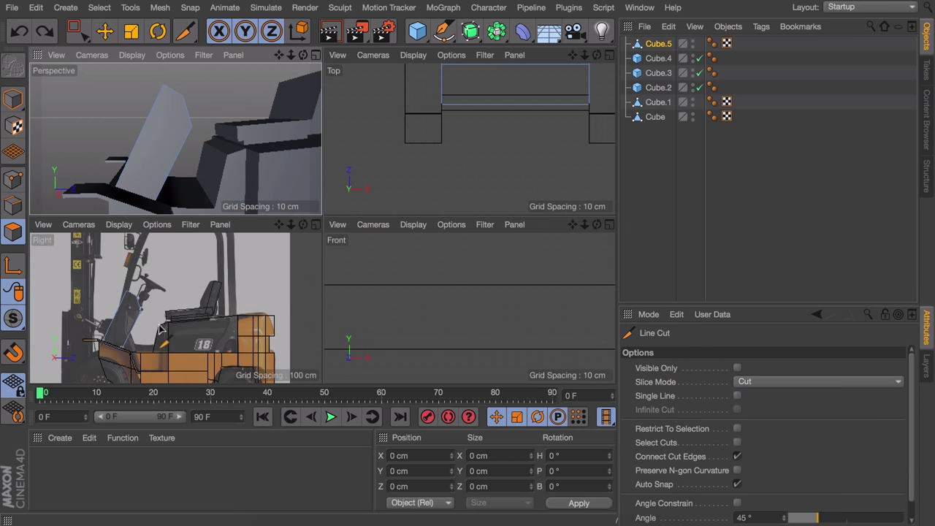
scroll(104, 322, "up", 5)
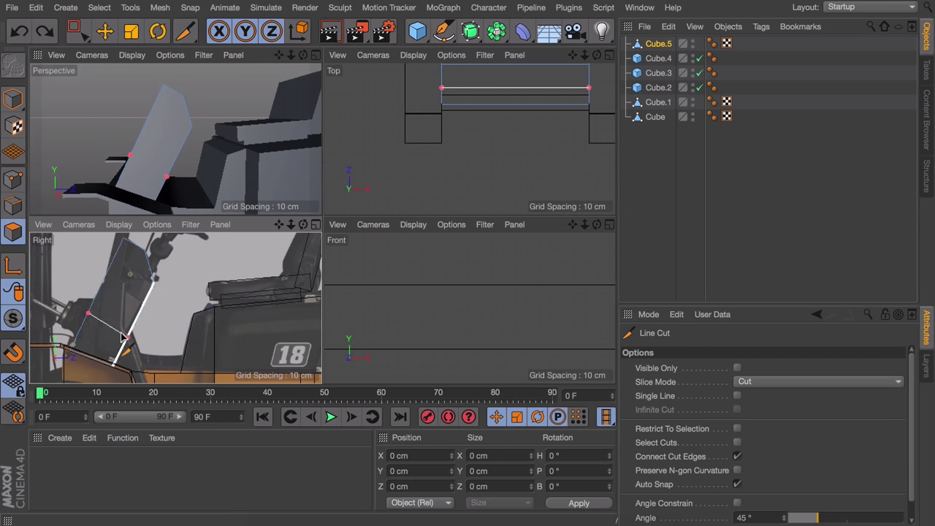
key("e")
Move the console's lower rear edge down and rearward so it meets the floor line behind the fender slope
left_click_drag(207, 174, 146, 173, "alt")
left_click(190, 153)
left_click(16, 210)
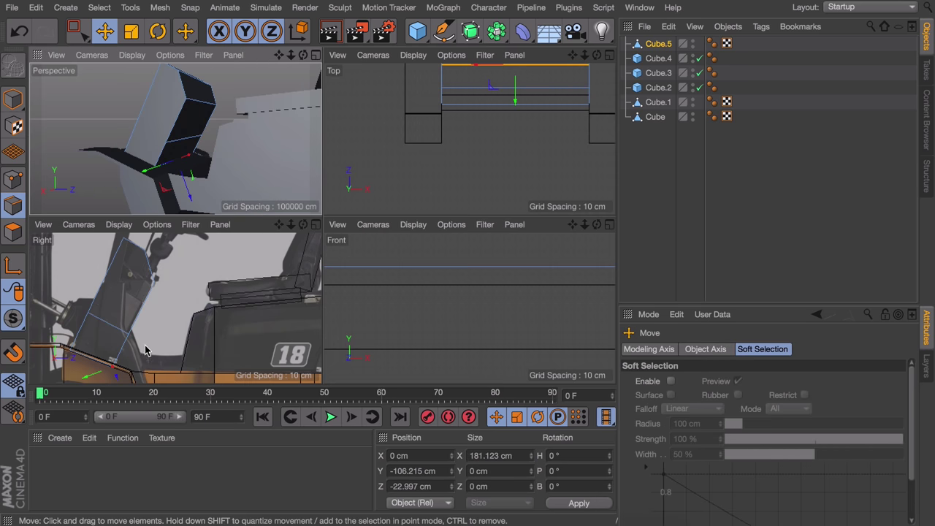
middle_click_drag(146, 352, 153, 300, "alt")
left_click_drag(109, 347, 144, 362)
left_click_drag(175, 138, 222, 148, "alt")
scroll(161, 335, "up", 8)
middle_click_drag(109, 296, 221, 372, "alt")
left_click(95, 131)
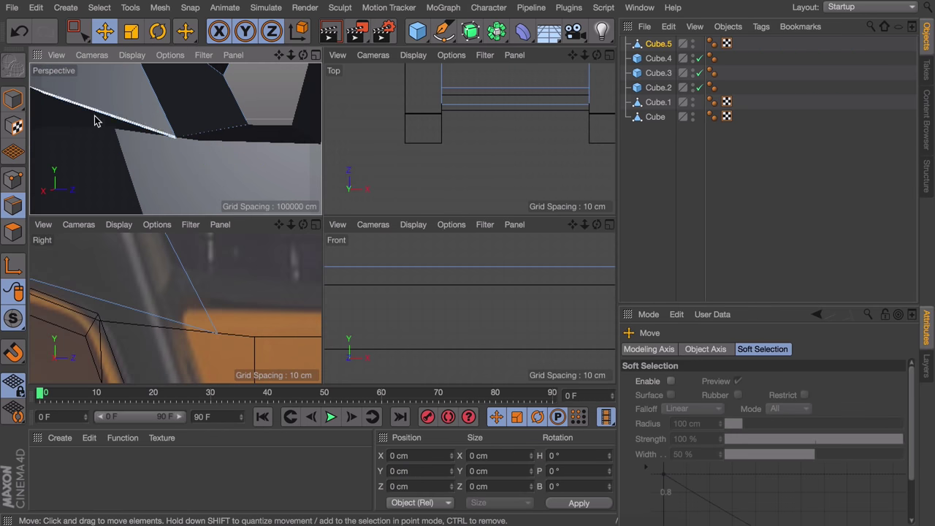
Extrude the console's sloped bottom face slightly downward so it sinks into the fender
left_click(15, 232)
left_click(188, 106)
left_click_drag(75, 142, 104, 114, "alt")
left_click(80, 135)
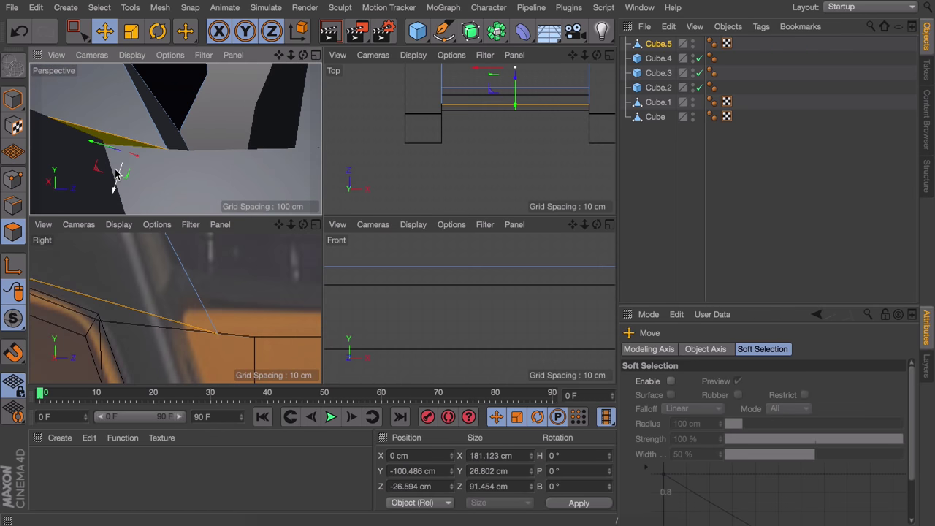
key("d")
left_click_drag(114, 171, 129, 171)
scroll(195, 175, "down", 5)
left_click_drag(184, 181, 204, 178, "alt")
key("e")
left_click(362, 133)
Examine the console together with the body and seat, and compare its outline with the side-view reference picture
scroll(156, 146, "down", 5)
left_click_drag(156, 146, 256, 175, "alt")
middle_click(307, 198)
left_click_drag(308, 199, 369, 195, "alt")
scroll(369, 195, "down", 5)
left_click(13, 99)
left_click(523, 152)
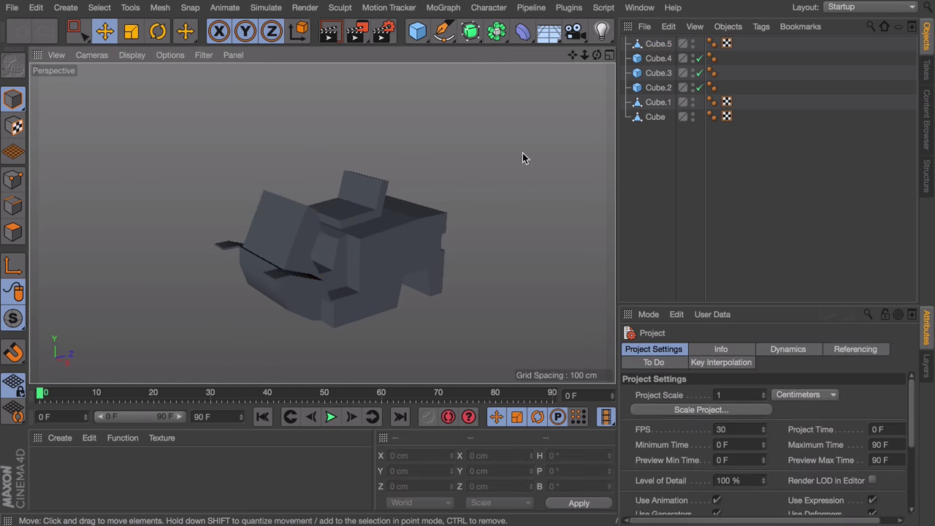
middle_click(39, 256)
middle_click(207, 266)
middle_click(207, 265)
scroll(413, 209, "down", 3)
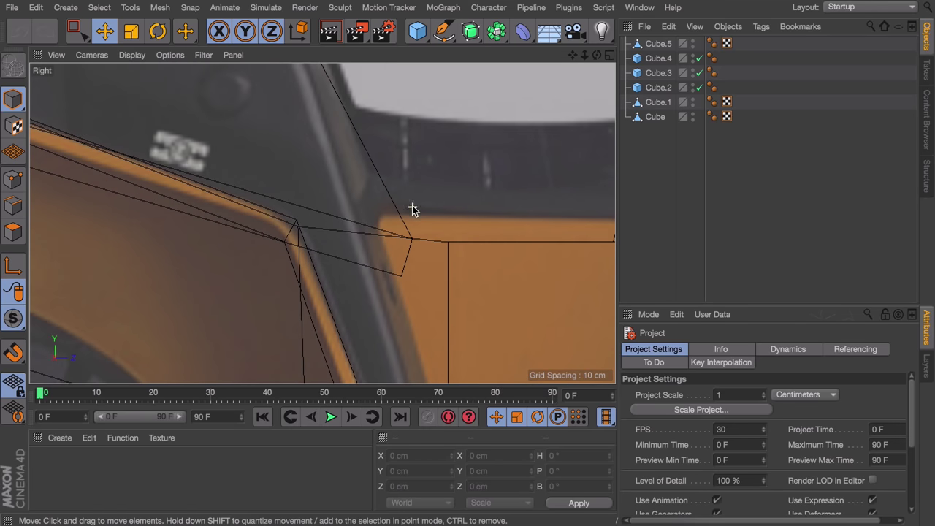
scroll(442, 192, "down", 8)
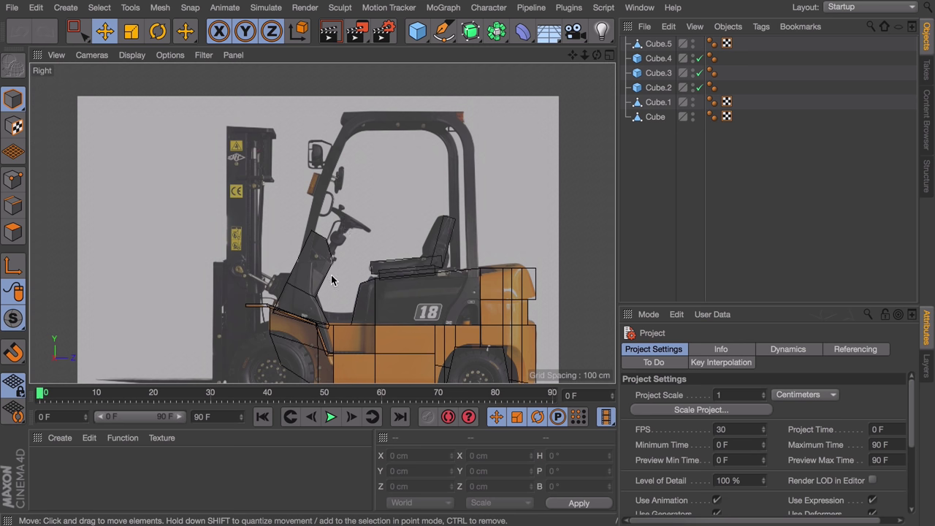
Add a cube sized about 264.8 × 12.7 × 200 cm and align it with the roof in the reference picture
left_click(417, 31)
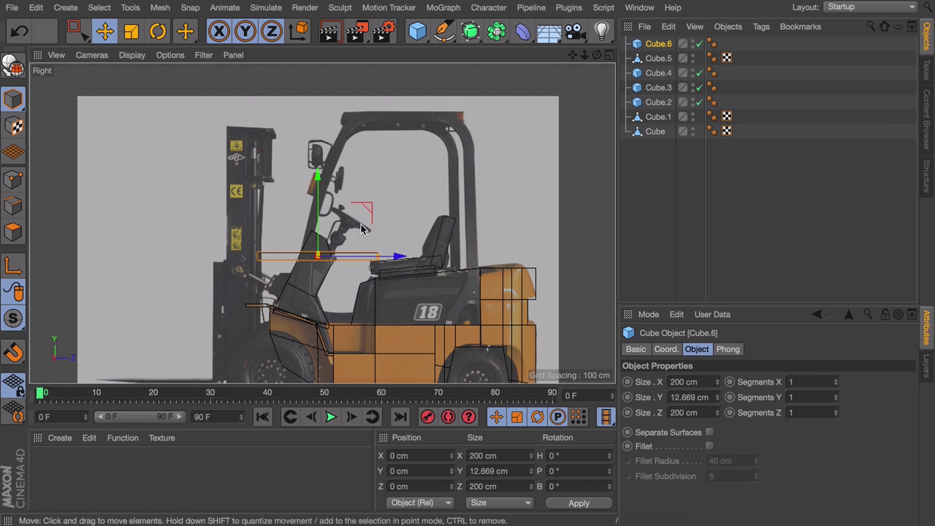
left_click_drag(318, 256, 404, 114)
scroll(435, 147, "up", 4)
scroll(434, 147, "up", 2)
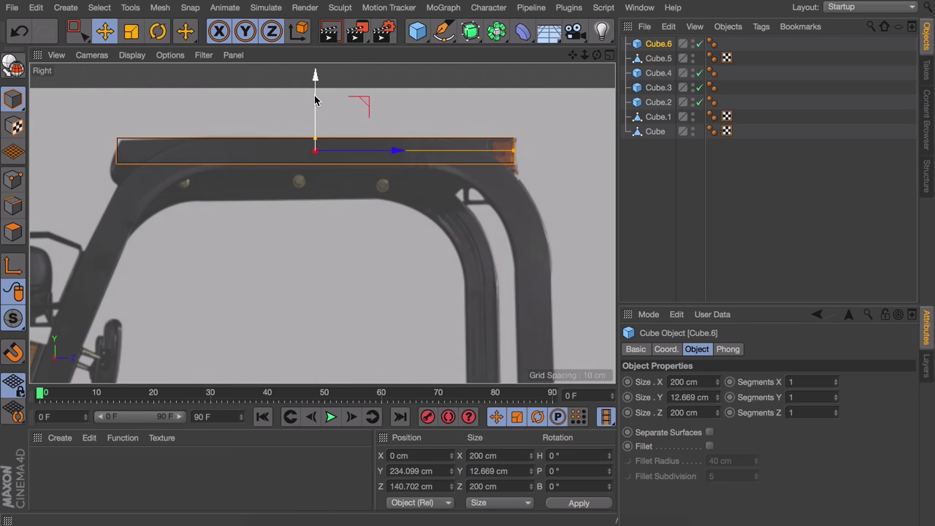
left_click_drag(315, 100, 315, 101)
key("F2")
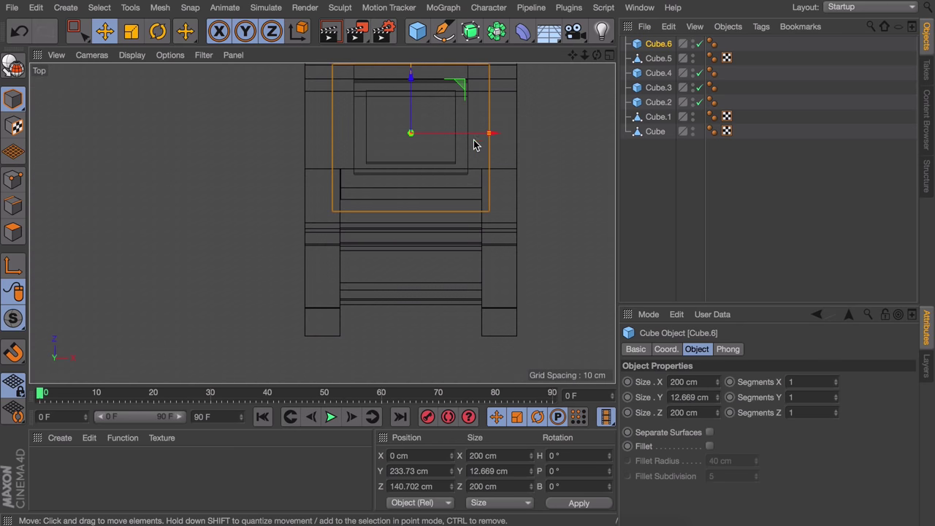
middle_click_drag(475, 164, 414, 213, "alt")
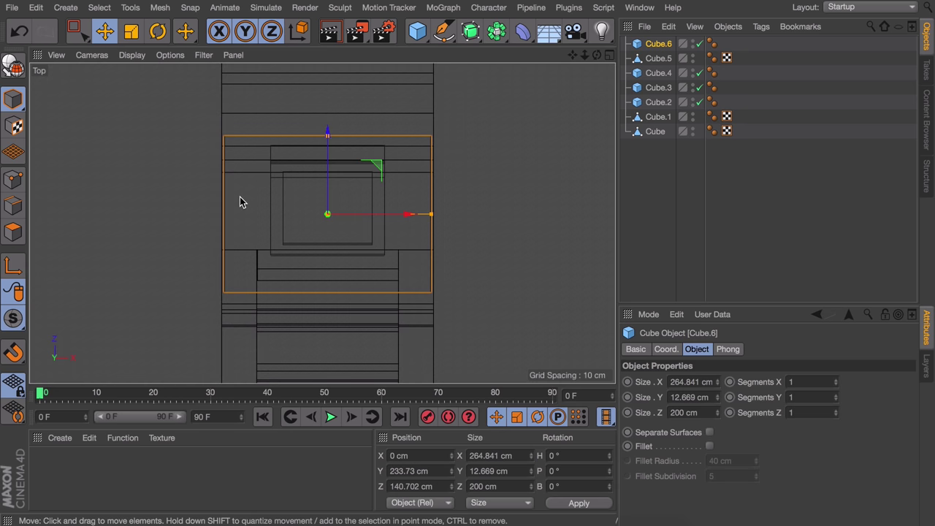
Make the roof cube editable and add a lengthwise loop cut 25 cm in from one side edge
key("c")
left_click(13, 232)
key("k")
key("l")
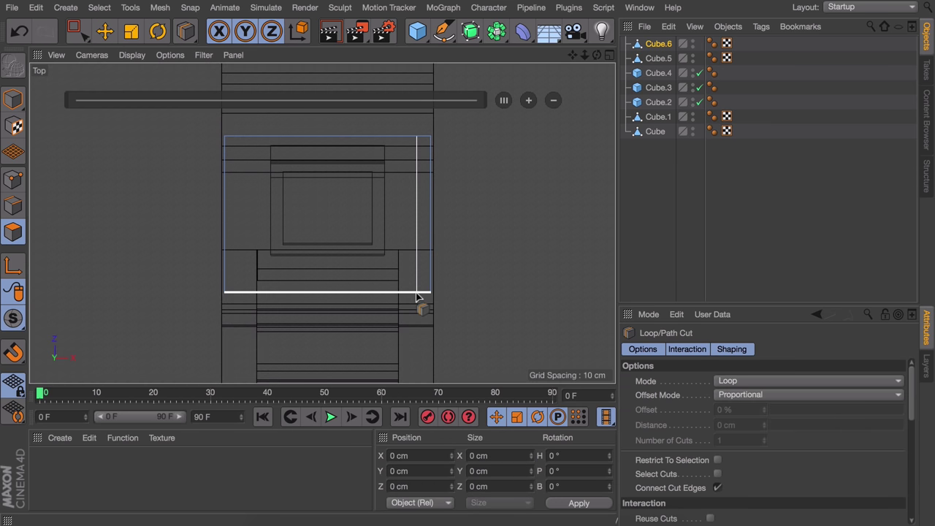
left_click(414, 297)
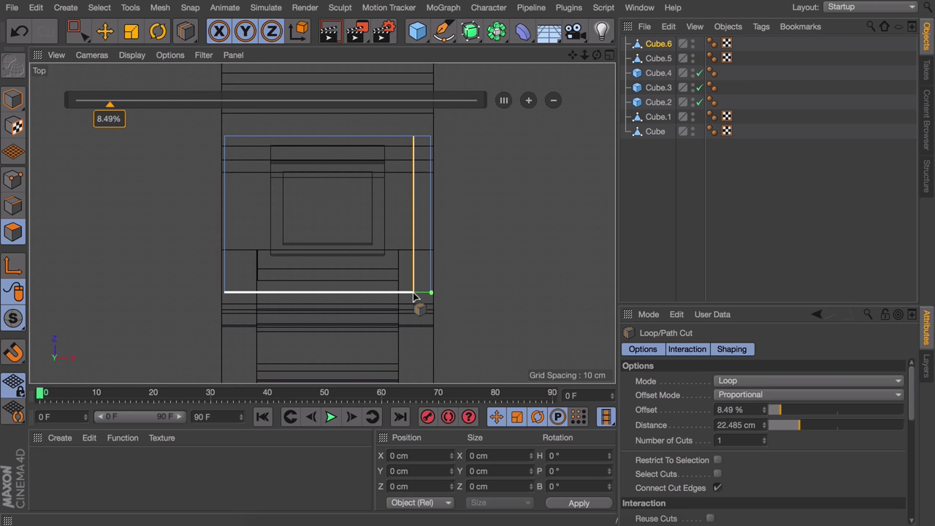
left_click(731, 424)
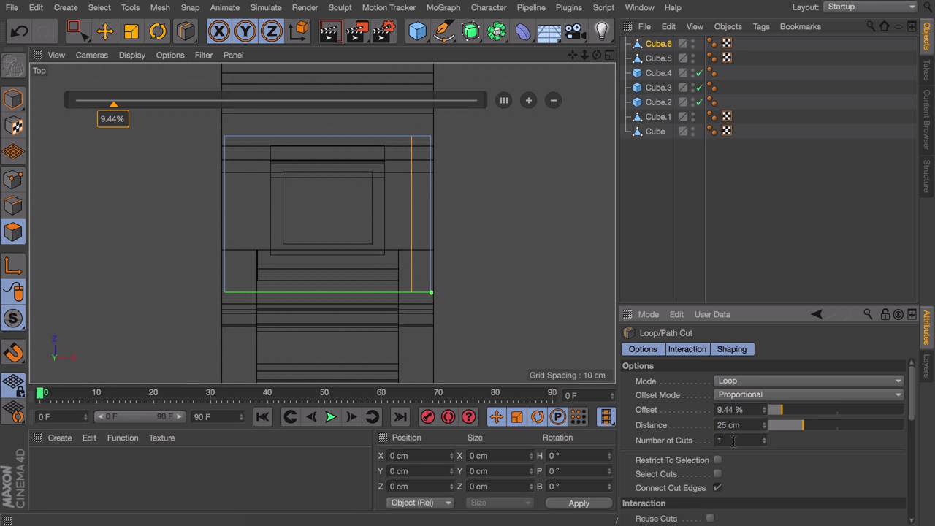
Add two crosswise loop cuts to the roof, 24 cm from its front edge and 25 cm from its rear edge
middle_click(488, 252)
middle_click(252, 108)
left_click_drag(317, 116, 307, 227, "alt")
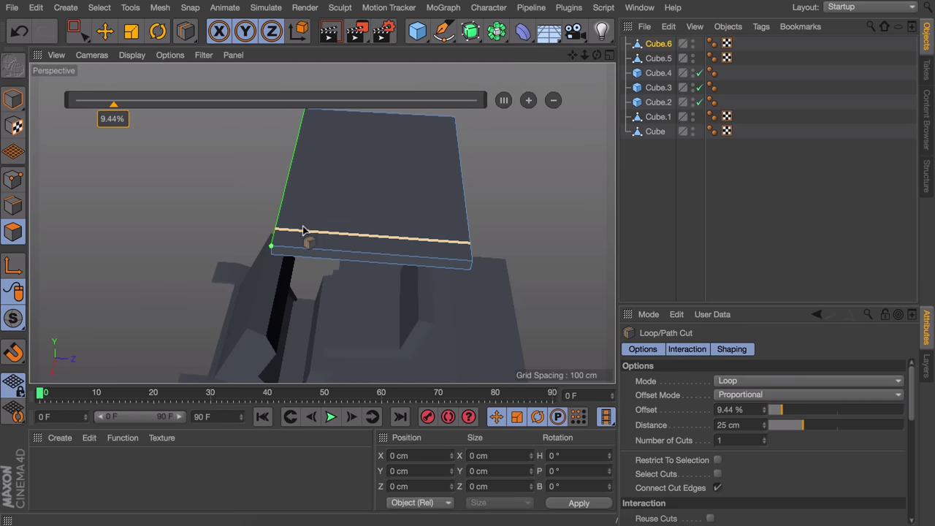
left_click(323, 113)
double_click(729, 424)
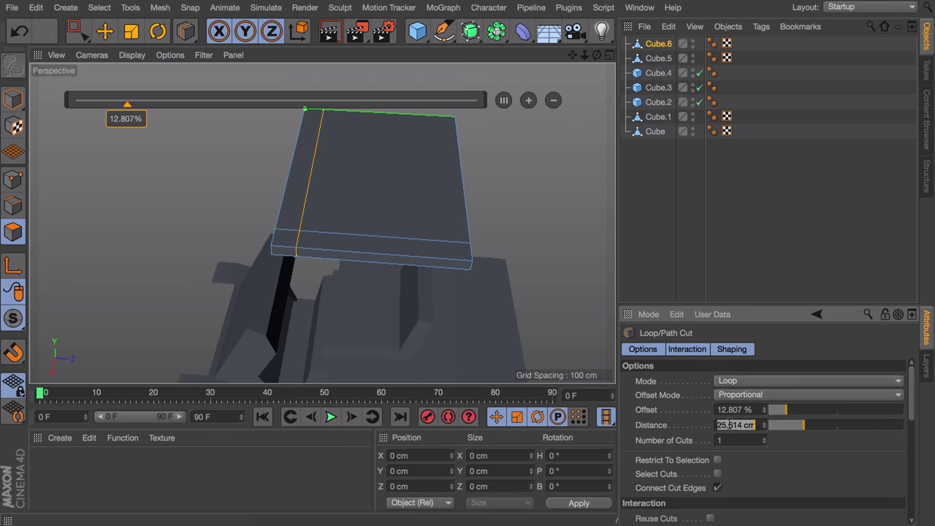
left_click(468, 244)
left_click(742, 425)
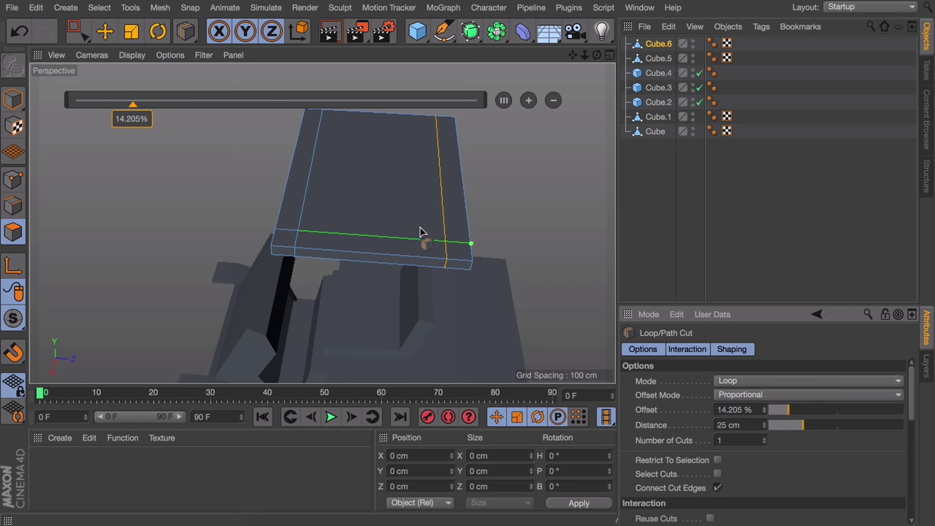
Add a lengthwise loop cut 25 cm in from the roof's opposite side edge
left_click_drag(416, 241, 513, 204, "alt")
middle_click_drag(287, 236, 369, 205, "alt")
right_click_drag(369, 205, 354, 268, "alt")
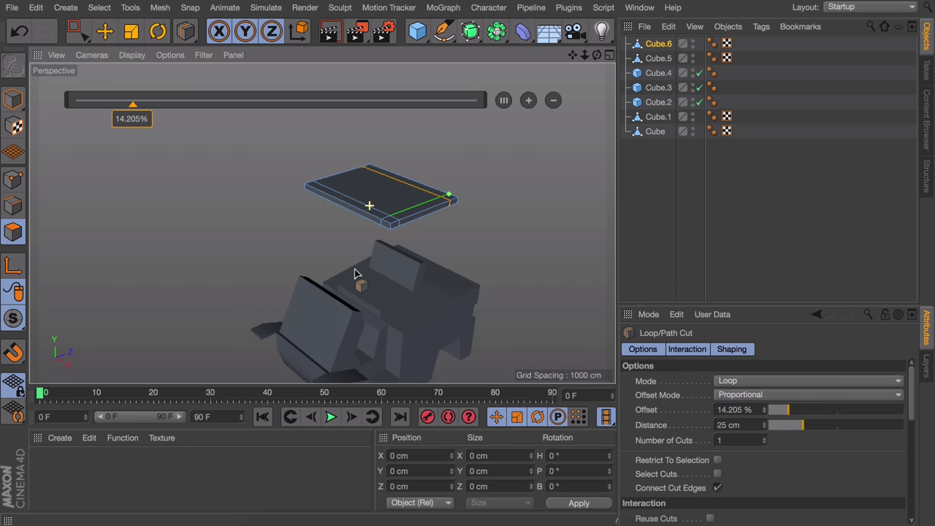
left_click_drag(395, 283, 394, 284, "alt")
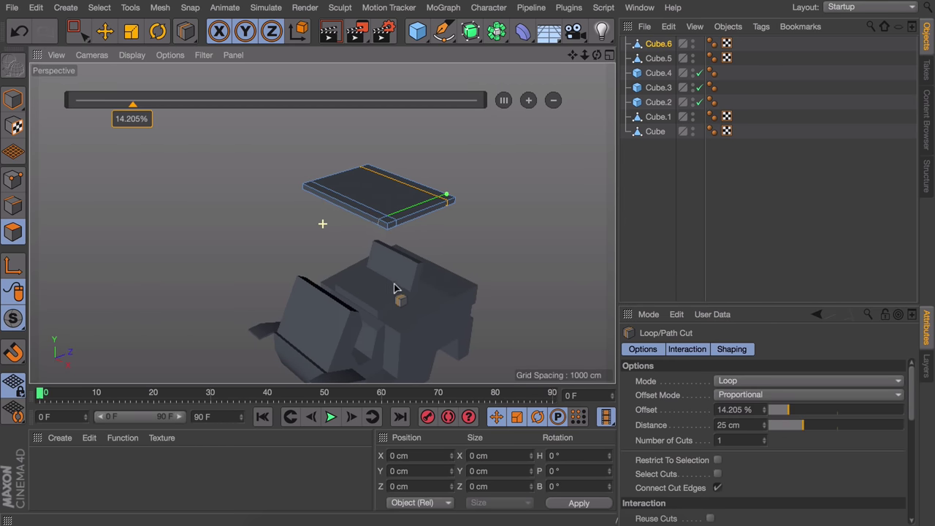
right_click_drag(317, 187, 336, 188, "alt")
left_click_drag(336, 188, 329, 237, "alt")
left_click(306, 184)
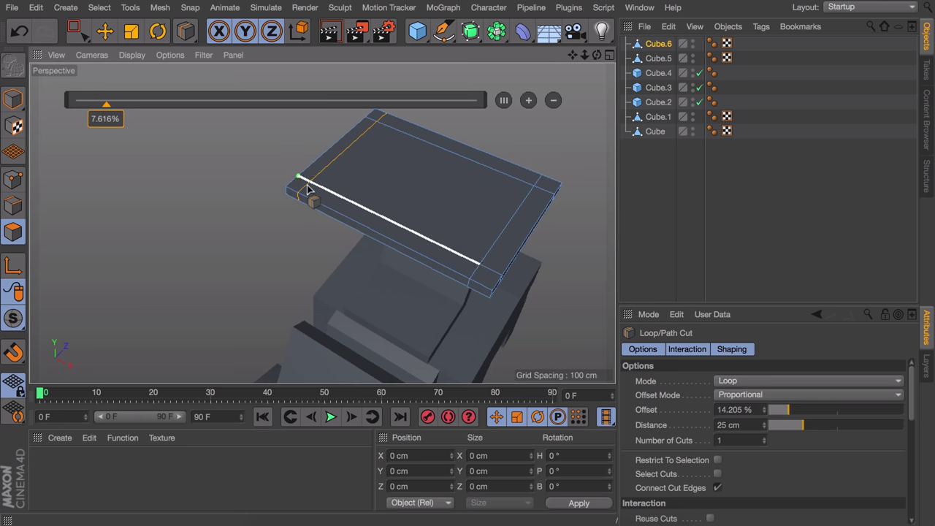
double_click(738, 425)
type("25")
key("Return")
left_click(13, 100)
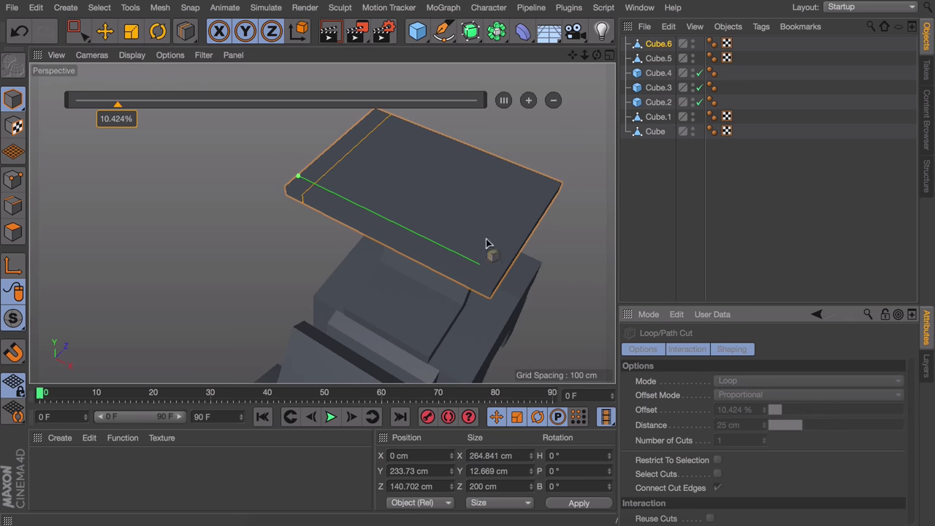
key("e")
Extrude the two front corner faces under the roof downward in several sections, following the reference's front pillars down to the fender
left_click_drag(458, 251, 387, 201, "alt")
left_click(9, 235)
middle_click_drag(483, 274, 368, 221, "alt")
left_click_drag(368, 222, 352, 228, "alt")
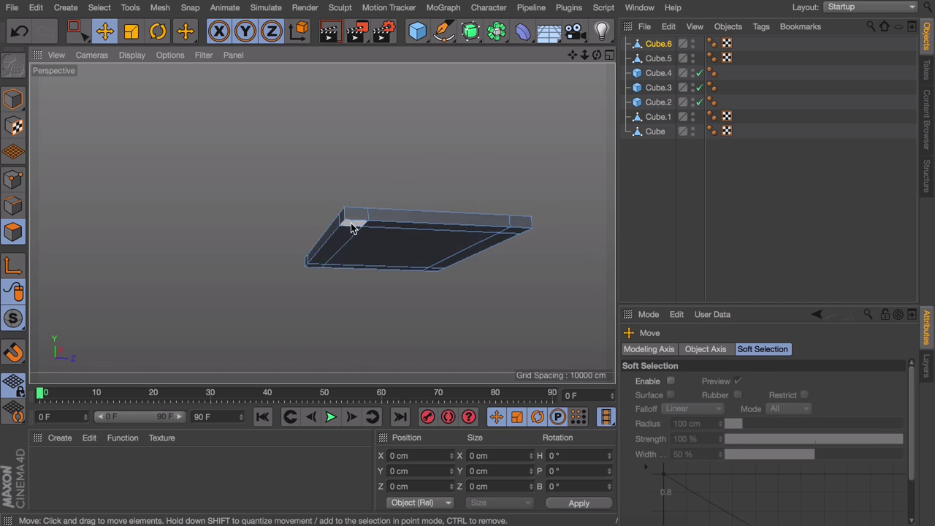
left_click(314, 266, "shift")
middle_click(397, 251)
middle_click(242, 275)
middle_click_drag(293, 281, 399, 253, "alt")
scroll(356, 196, "down", 5)
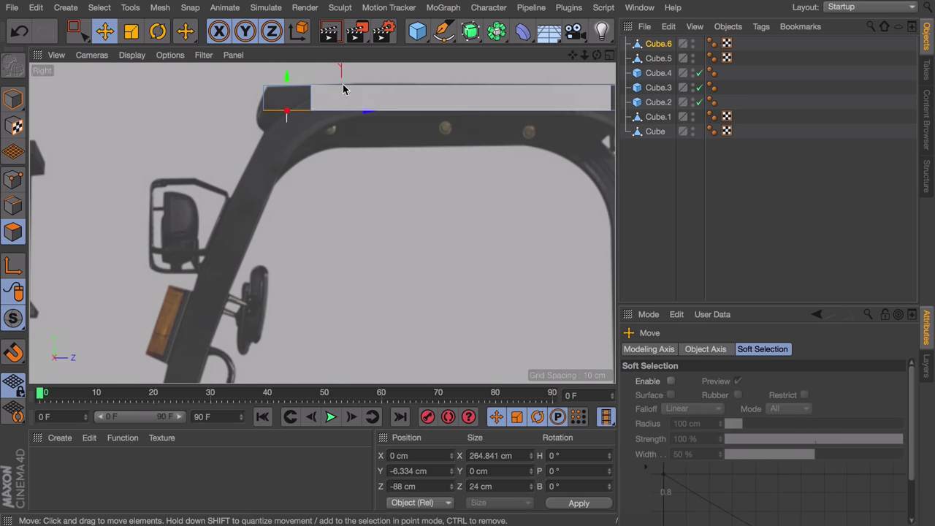
left_click_drag(390, 75, 387, 106)
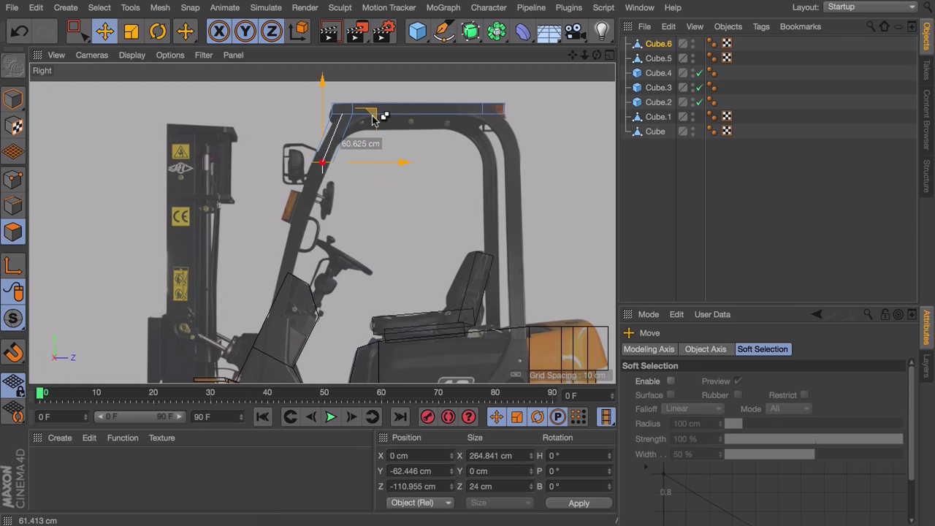
left_click_drag(349, 217, 347, 193)
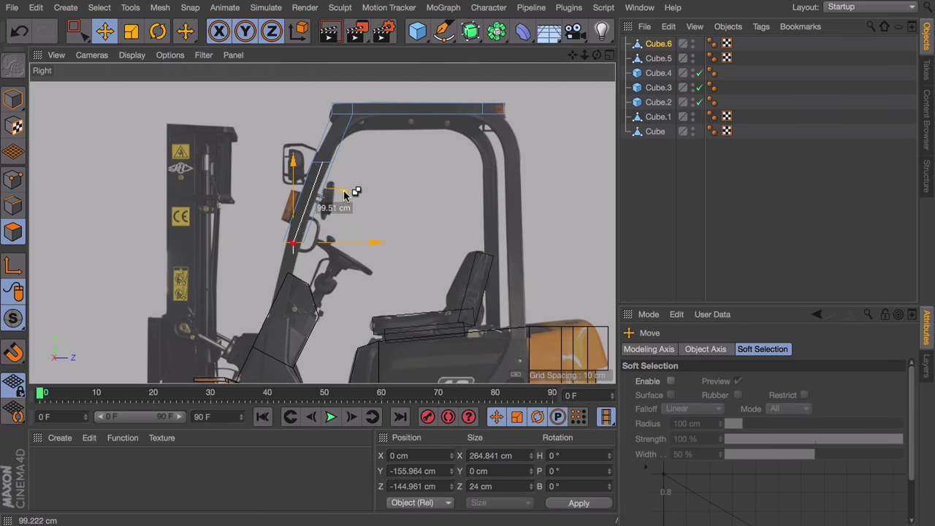
middle_click_drag(344, 192, 355, 85, "alt")
left_click_drag(347, 133, 341, 159, "ctrl")
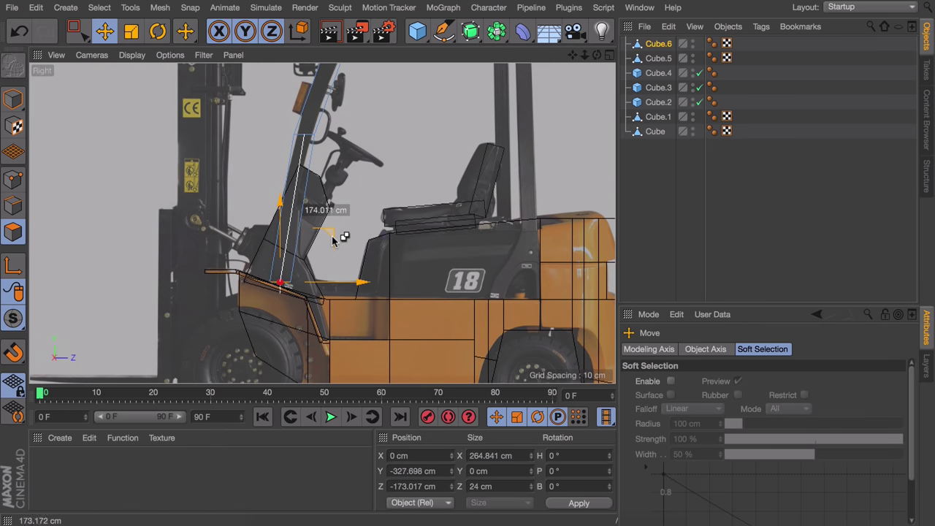
Lower the bottom rear edges of both front pillars to about Y -338 cm to match the fender slope
left_click(109, 235)
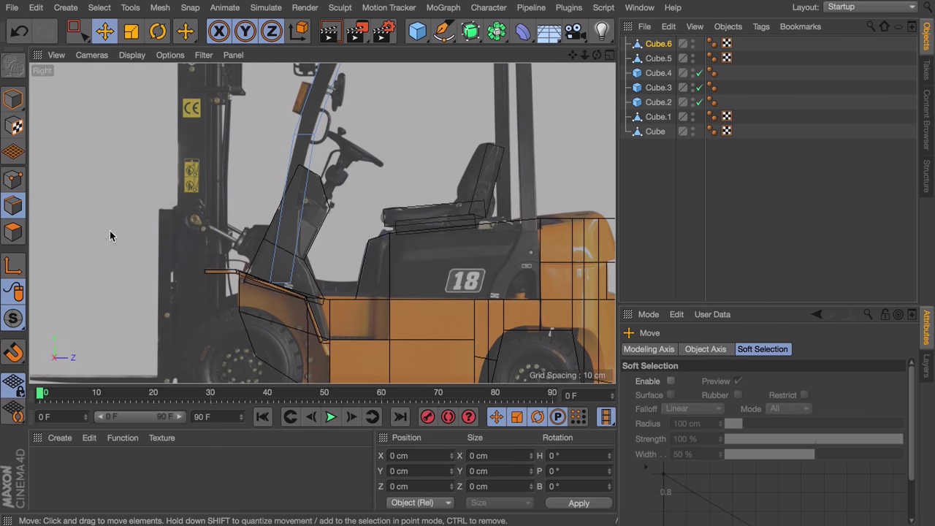
middle_click(179, 238)
right_click_drag(176, 140, 217, 101, "alt")
middle_click_drag(216, 100, 180, 174, "alt")
left_click(179, 177)
left_click_drag(248, 134, 248, 193, "alt")
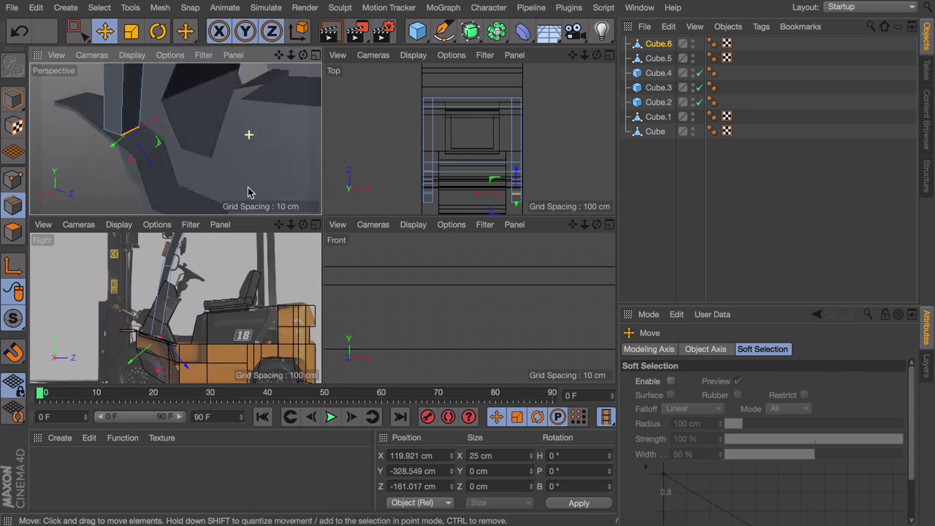
right_click_drag(209, 135, 41, 142, "alt")
left_click(284, 147, "shift")
right_click_drag(202, 160, 272, 170, "alt")
right_click_drag(138, 345, 191, 329, "alt")
left_click_drag(123, 280, 124, 309)
right_click_drag(175, 310, 151, 332, "alt")
middle_click_drag(150, 332, 211, 337, "alt")
middle_click(148, 173)
right_click_drag(504, 197, 283, 232, "alt")
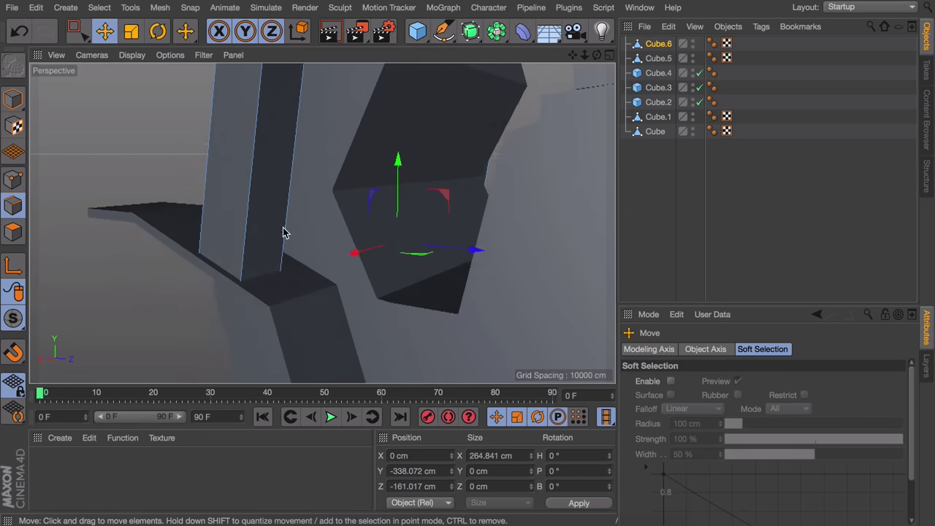
left_click_drag(227, 263, 227, 296, "alt")
right_click_drag(336, 279, 243, 282, "alt")
left_click_drag(244, 281, 365, 98, "alt")
Extrude the two rear corner faces under the roof downward in sections, following the reference's rear pillars into the body
left_click(9, 231)
middle_click(345, 197)
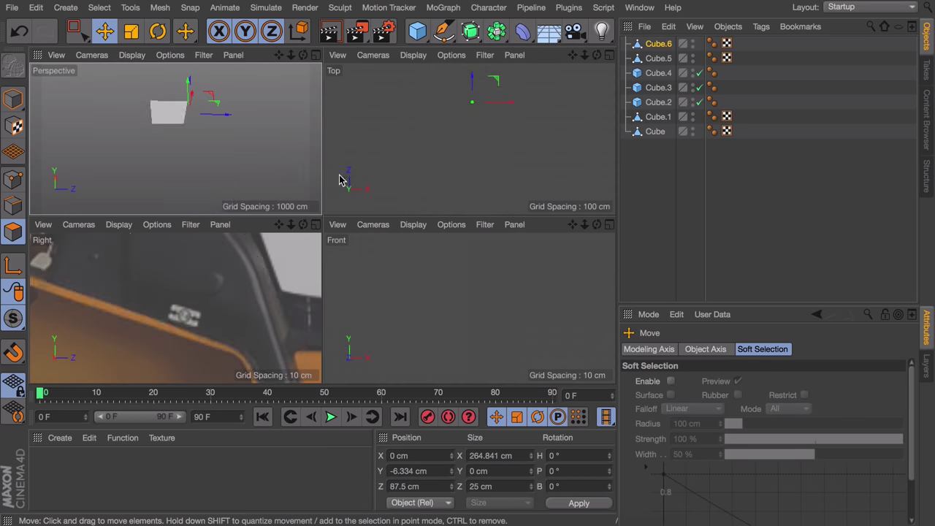
middle_click(245, 228)
scroll(381, 185, "down", 3)
scroll(382, 185, "up", 3)
left_click_drag(424, 98, 427, 161)
left_click_drag(383, 75, 383, 325, "ctrl")
mouse_move(382, 325)
middle_mouse_down("alt")
mouse_move(385, 283)
mouse_move(368, 316)
middle_mouse_up("alt")
scroll(369, 322, "down", 2)
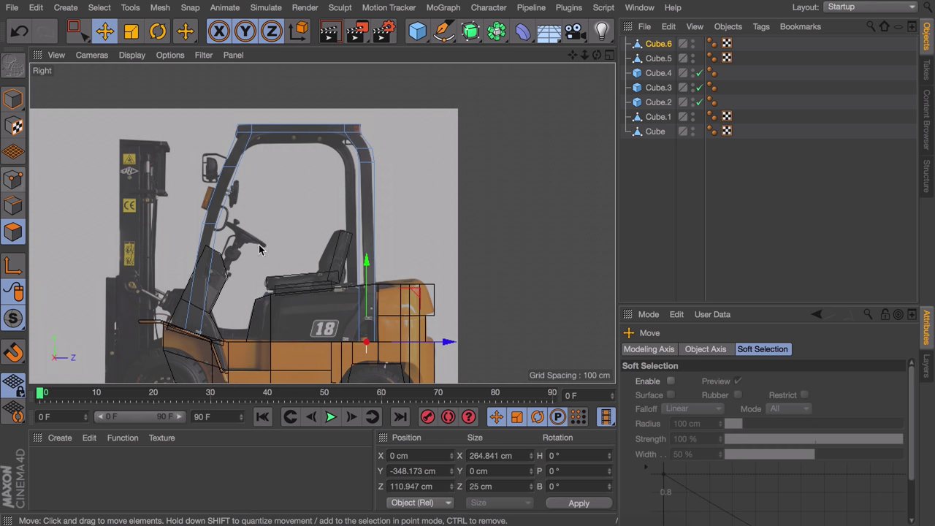
scroll(378, 314, "up", 4)
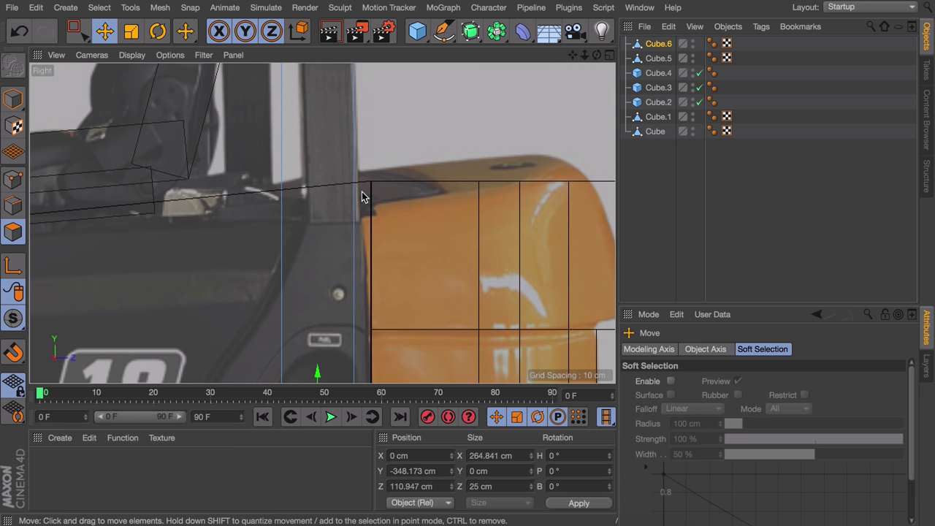
scroll(362, 192, "down", 3)
Select all points of the rear pillars and shift them rearward to about Z 104.8 cm
left_click(13, 179)
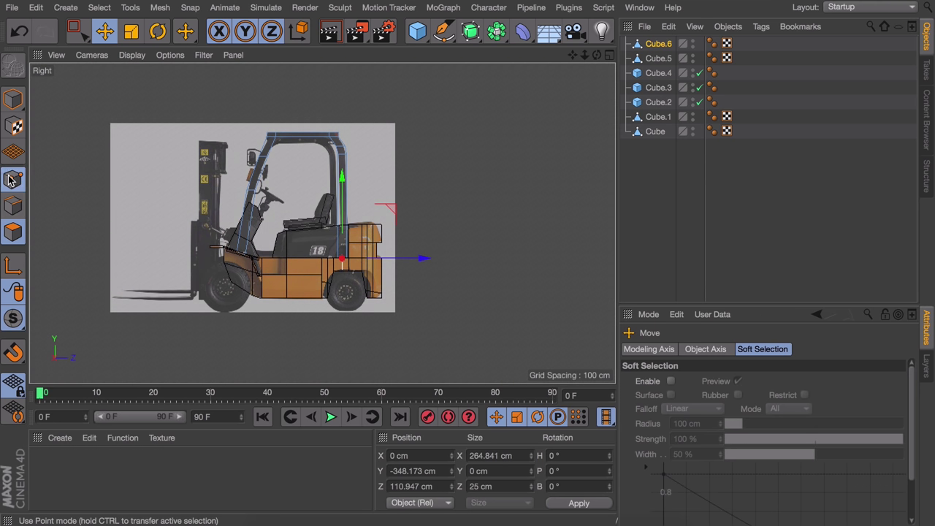
left_click(75, 30)
left_click_drag(374, 282, 381, 306)
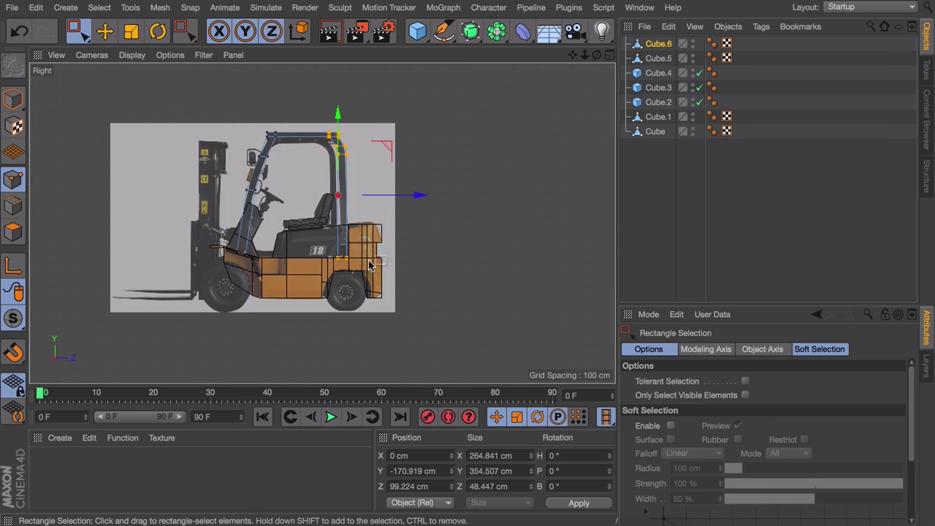
scroll(368, 255, "up", 4)
left_click_drag(326, 86, 335, 89)
Inspect the roof and its four pillars on the forklift body in perspective, with nothing selected
middle_click(286, 174)
middle_click(282, 205)
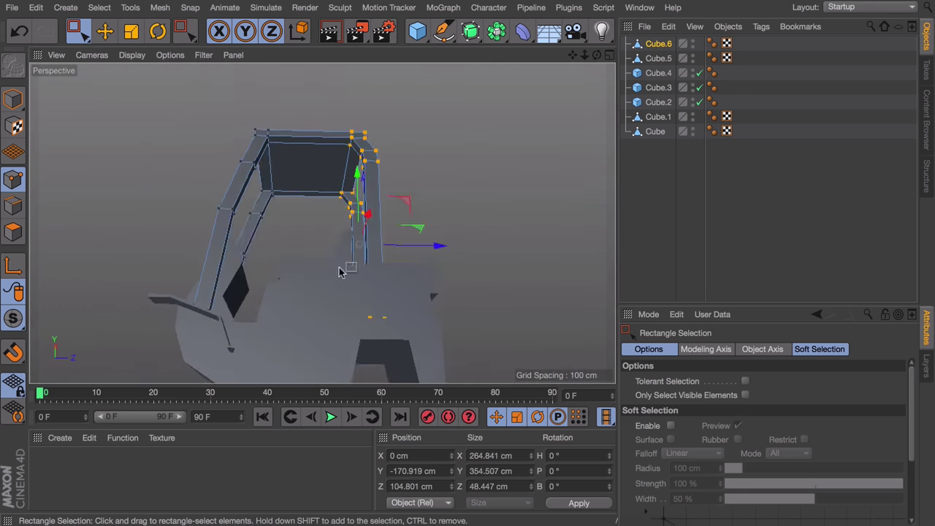
scroll(397, 294, "up", 3)
left_click_drag(340, 271, 395, 303, "alt")
scroll(398, 286, "down", 6)
scroll(394, 304, "down", 2)
left_click(14, 98)
left_click(104, 31)
left_click(426, 207)
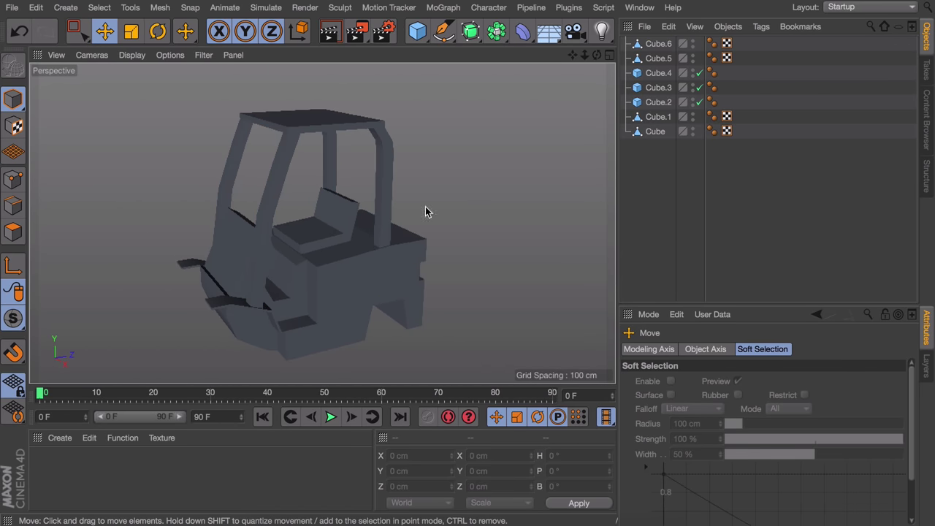
Add a Tube primitive and rotate it to a 90° bank so it stands upright like a wheel
left_click_drag(350, 271, 447, 252, "alt")
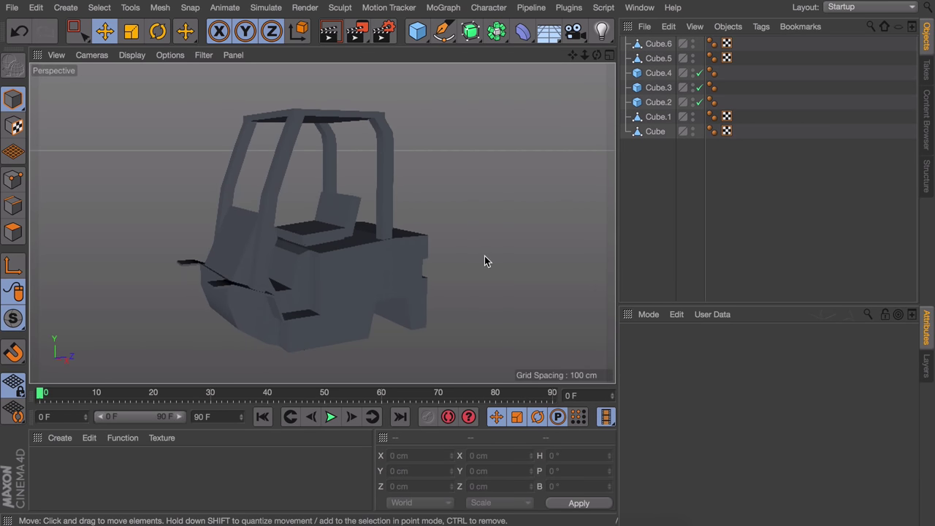
left_click_drag(312, 278, 256, 285, "alt")
middle_click_drag(326, 301, 328, 298, "alt")
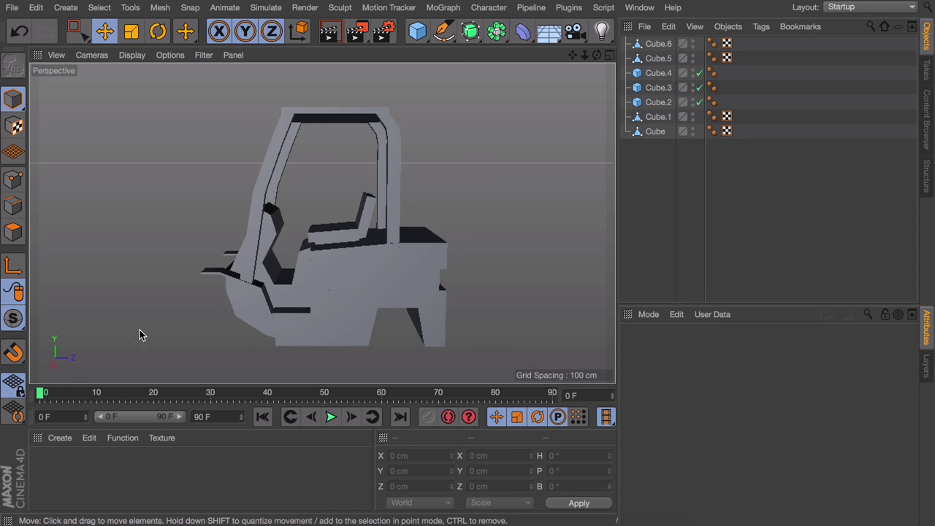
middle_click(210, 295)
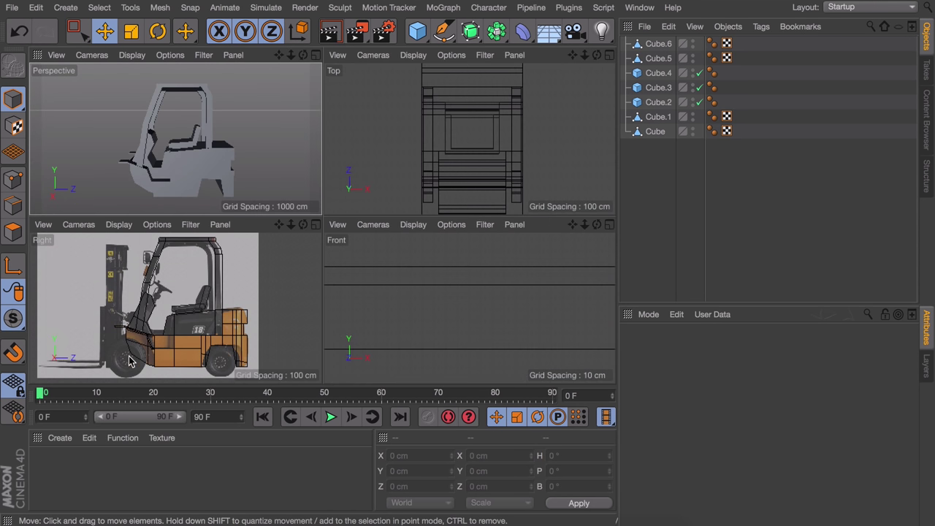
middle_click(230, 358)
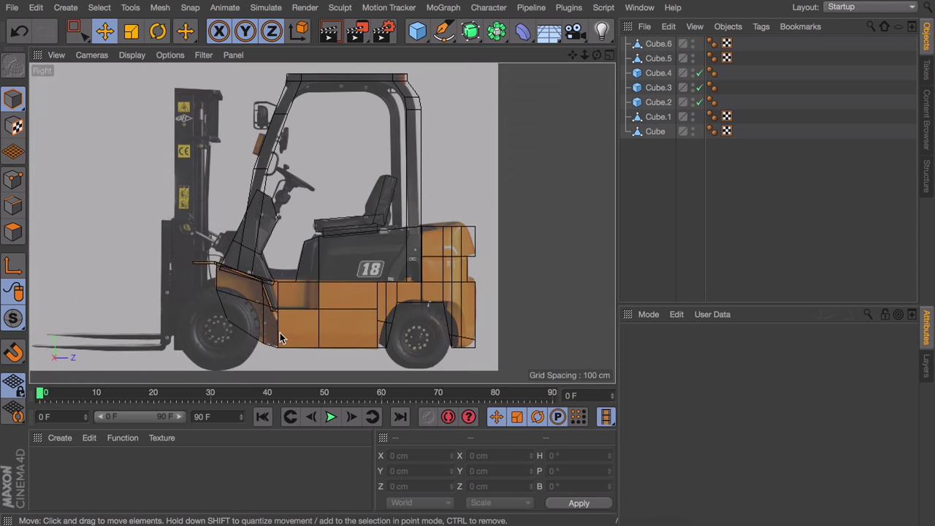
middle_click_drag(280, 333, 294, 295, "alt")
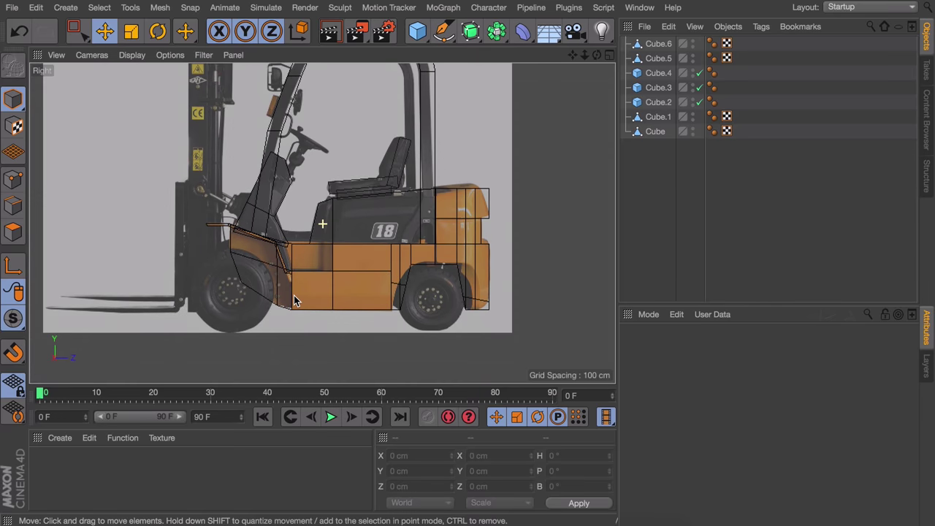
left_click(415, 34)
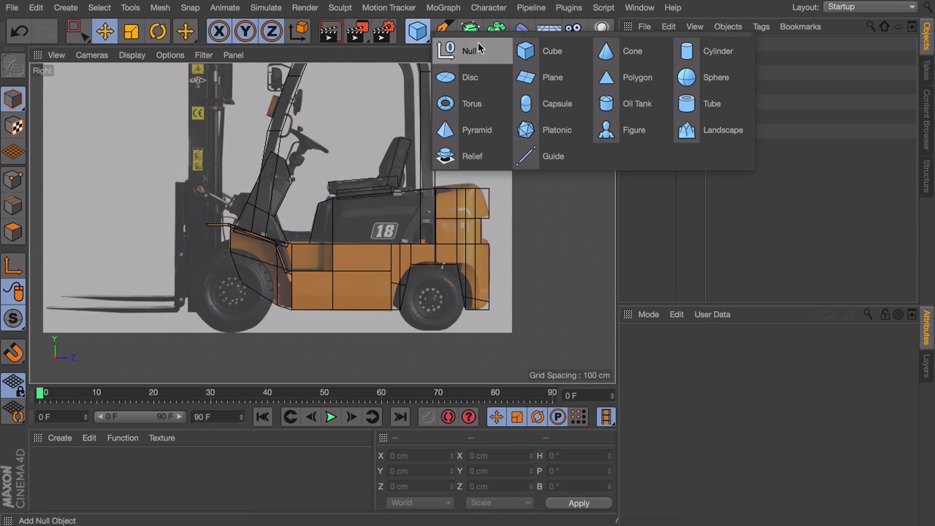
left_click(694, 104)
key("r")
left_click_drag(278, 213, 292, 187, "shift")
Fit the tube over the reference's front wheel with inner radius 35.5 cm, outer radius 70 cm and height 37 cm, centred at about Y -194.7, Z -76 cm
key("t")
key("e")
left_click_drag(328, 230, 284, 347)
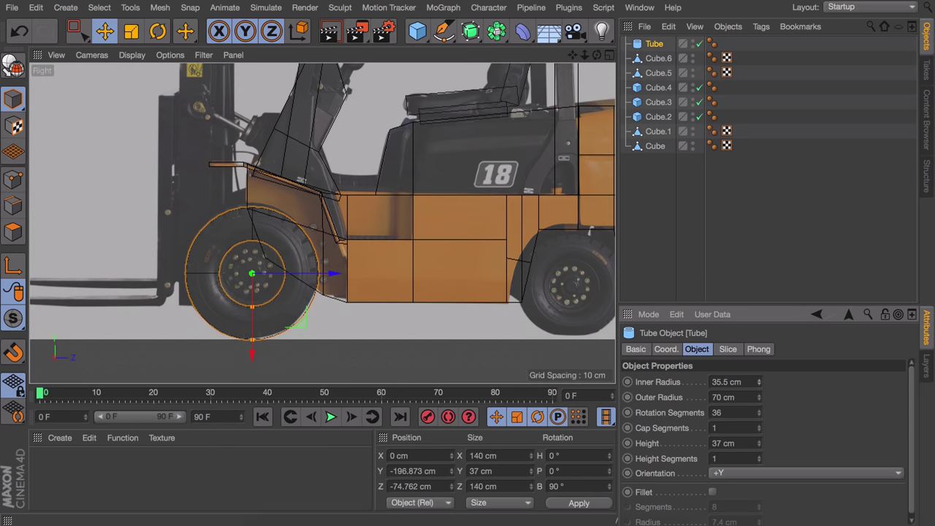
right_click_drag(258, 285, 268, 306, "alt")
middle_click_drag(268, 305, 281, 288, "alt")
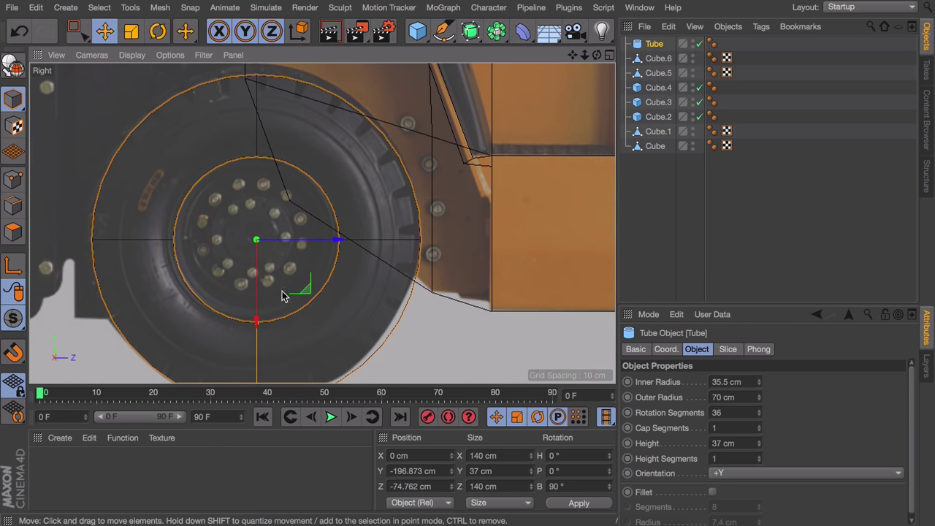
left_click_drag(306, 288, 303, 283)
right_click_drag(327, 215, 326, 232, "alt")
middle_click_drag(326, 230, 328, 246, "alt")
middle_click(300, 225)
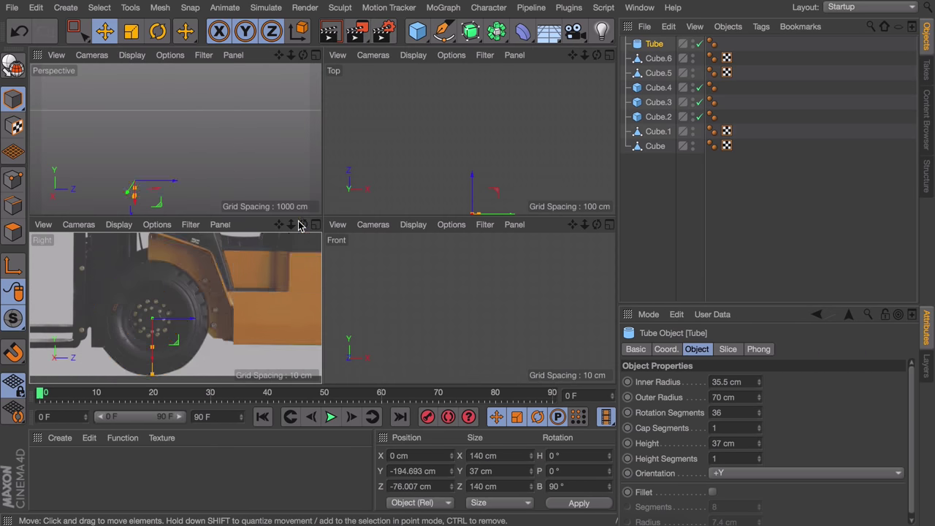
Shift the tube sideways to about X 115 cm so it sits under the front fender
left_click_drag(197, 172, 226, 130, "alt")
middle_click_drag(496, 187, 442, 110, "alt")
left_click_drag(458, 137, 502, 137)
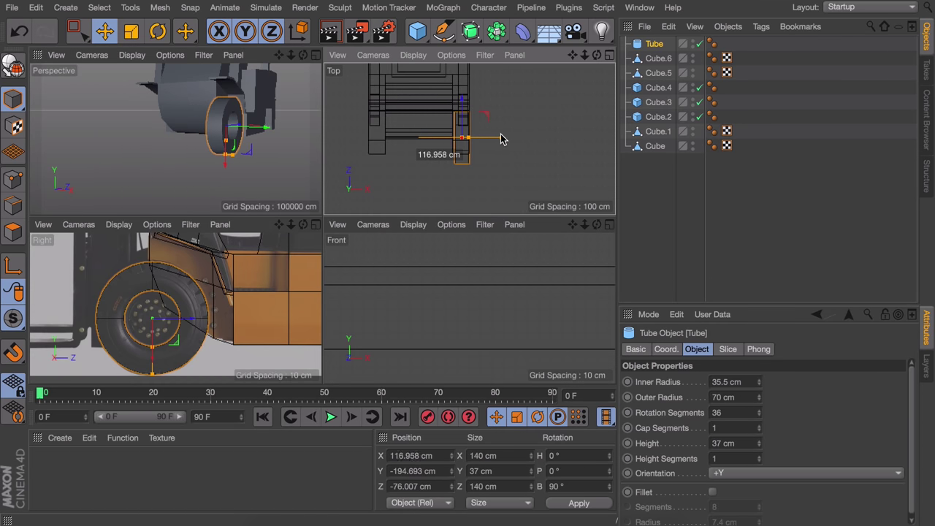
middle_click(281, 172)
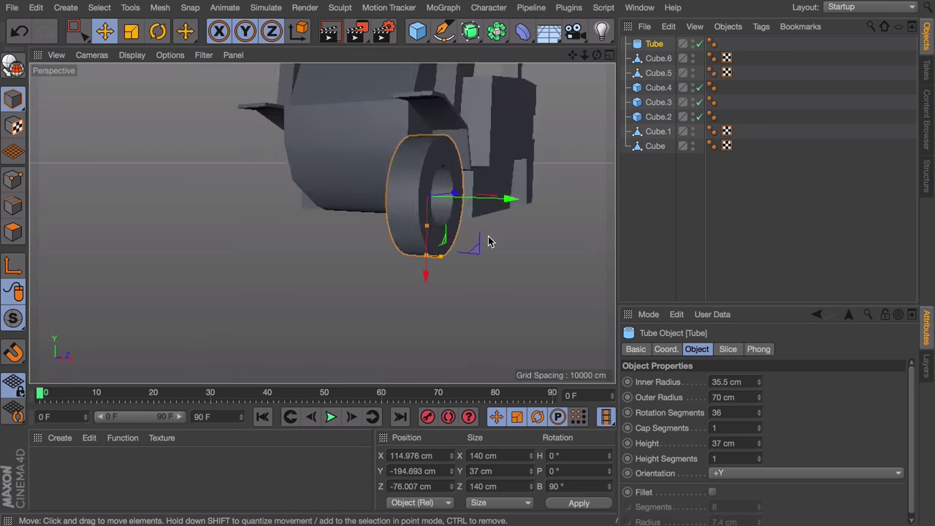
Enable the tube's fillet with 1 segment and a radius of about 4.4 cm, and leave nothing selected
left_click_drag(489, 236, 447, 247, "alt")
right_click_drag(447, 247, 483, 239, "alt")
middle_click_drag(482, 240, 431, 289, "alt")
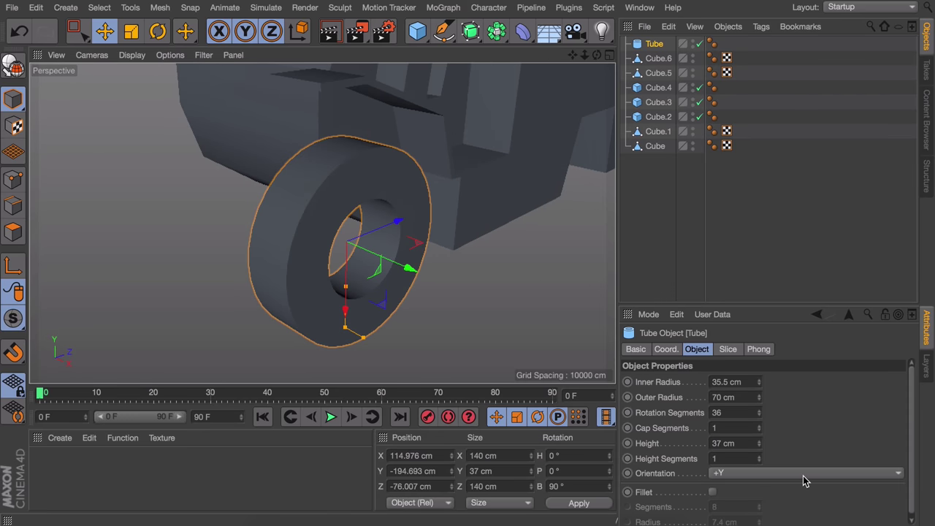
left_click(713, 493)
scroll(761, 493, "down", 1)
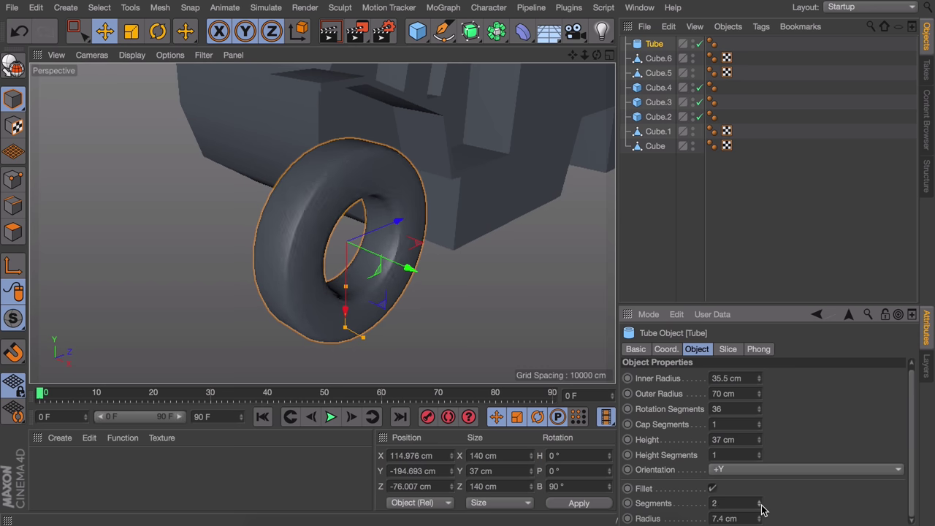
left_click(760, 506)
left_click_drag(760, 519, 759, 525)
left_click(685, 233)
Add a Cylinder primitive, flatten it to about 25.5 cm high and rotate it to a 90° bank to match the tyre
left_click_drag(453, 219, 386, 148, "alt")
left_click_drag(409, 40, 683, 45)
middle_click_drag(358, 95, 341, 173, "alt")
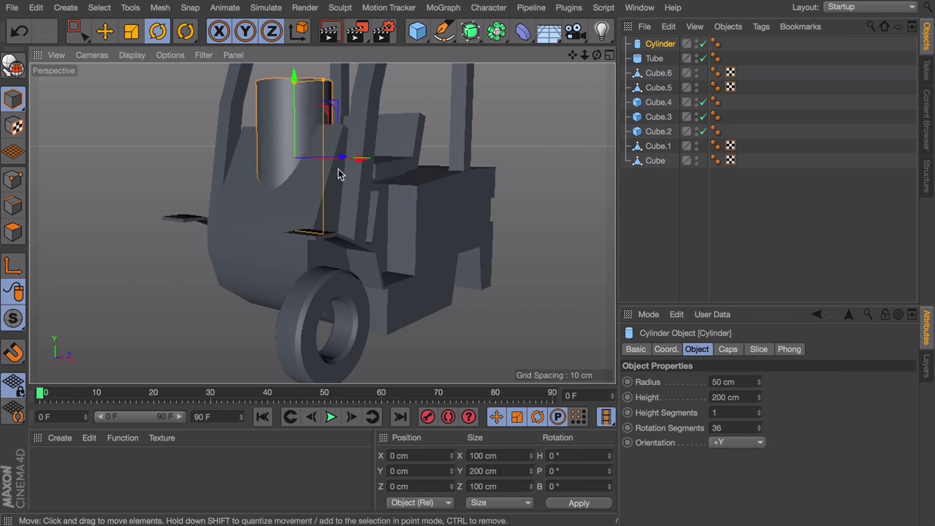
key("r")
left_click_drag(333, 157, 306, 159, "shift")
key("e")
middle_click(336, 167)
middle_click(176, 261)
scroll(176, 262, "down", 5)
middle_click_drag(176, 261, 205, 317, "alt")
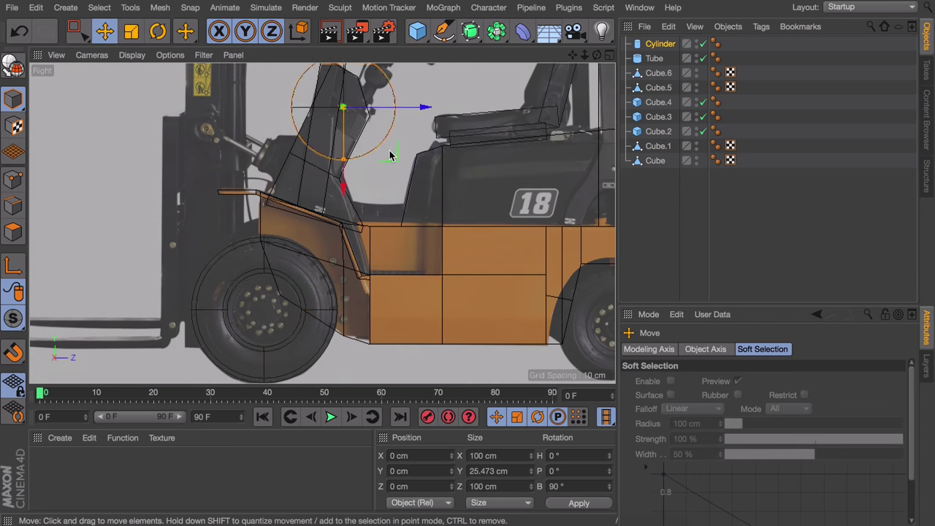
Move the cylinder into the front tyre's opening and size it to about 85.5 cm across to fill the hole
left_click_drag(391, 155, 265, 354)
middle_click(441, 162)
left_click_drag(457, 138, 490, 138)
scroll(462, 156, "up", 5)
left_click_drag(466, 79, 493, 79)
middle_click(234, 187)
middle_click_drag(343, 321, 314, 223, "alt")
scroll(314, 223, "up", 3)
left_click_drag(367, 251, 358, 250)
scroll(344, 245, "up", 3)
left_click_drag(340, 241, 292, 242)
Make the cylinder editable and select all polygons of its outward-facing cap
left_click(22, 234)
key("c")
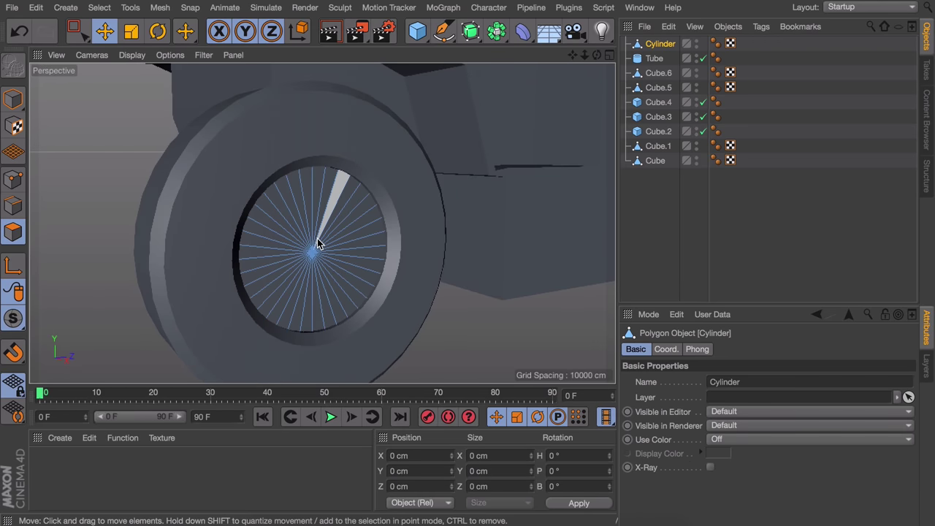
key("0")
left_click_drag(85, 32, 136, 54)
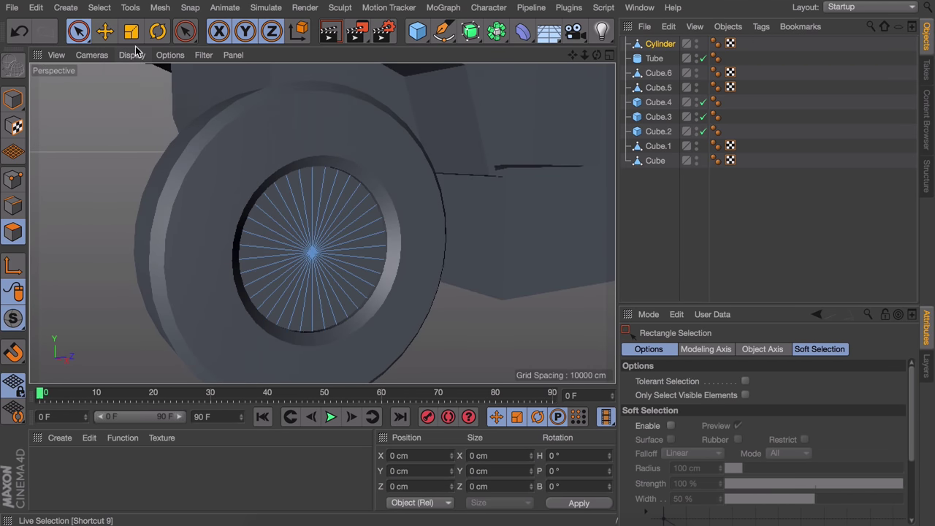
left_click_drag(323, 280, 331, 267)
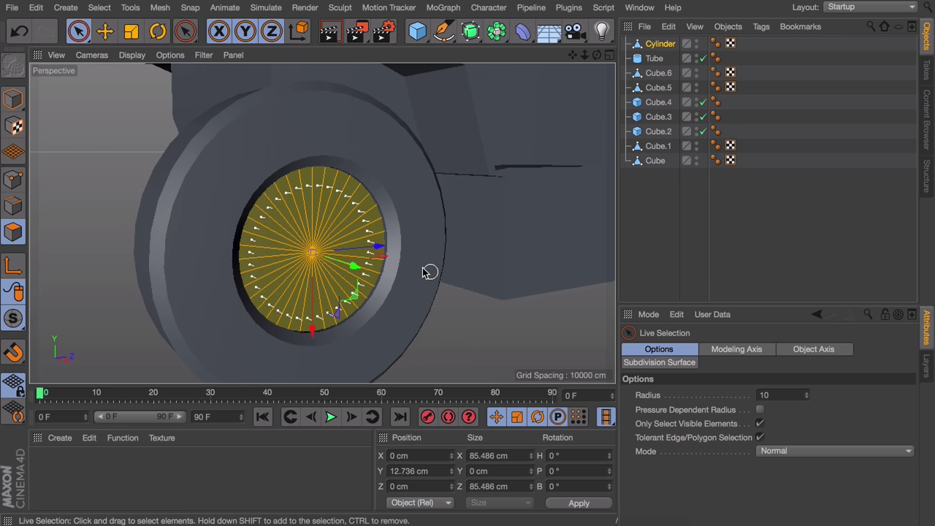
Inset the selected cap to about 62.3 cm across and recess it to about Y 6.7 cm on the cylinder's axis
left_click_drag(429, 272, 360, 269, "alt")
key("i")
key("d")
key("e")
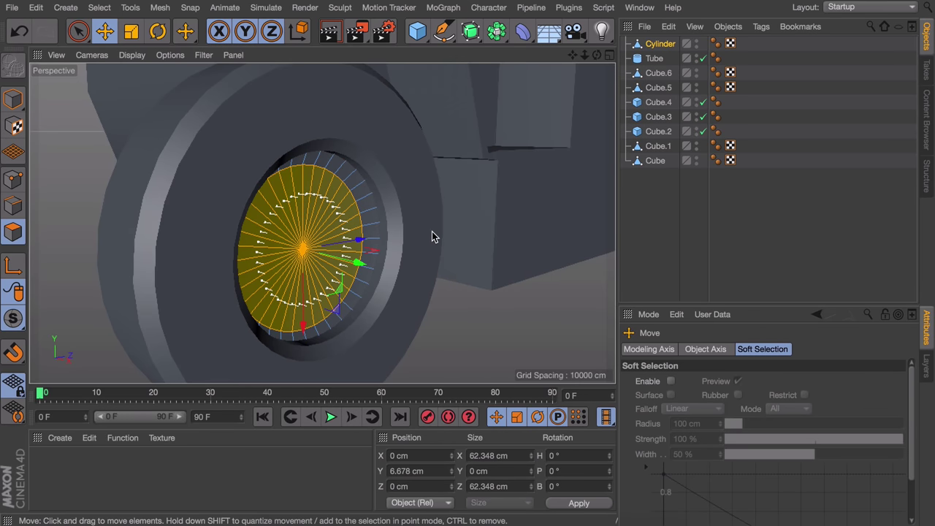
Inset the recessed disc by about 22.6 cm and extrude its central faces outward into a small tapered hub
key("i")
left_click_drag(436, 229, 482, 230)
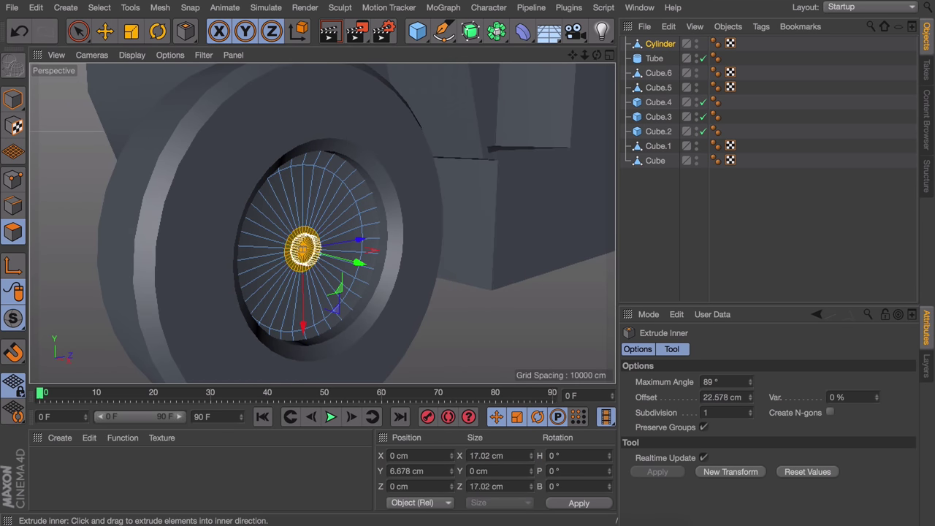
key("d")
key("i")
key("t")
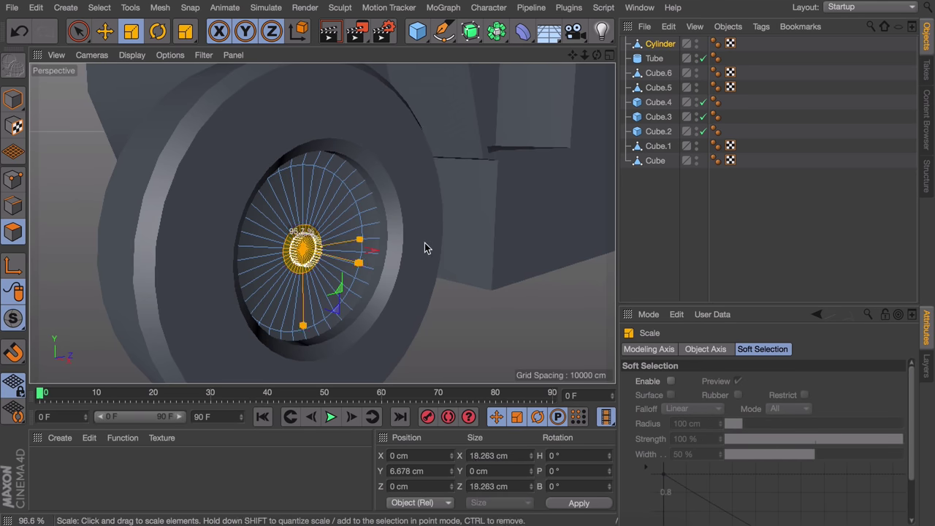
key("e")
left_click_drag(428, 247, 443, 234)
key("t")
key("e")
key("t")
key("e")
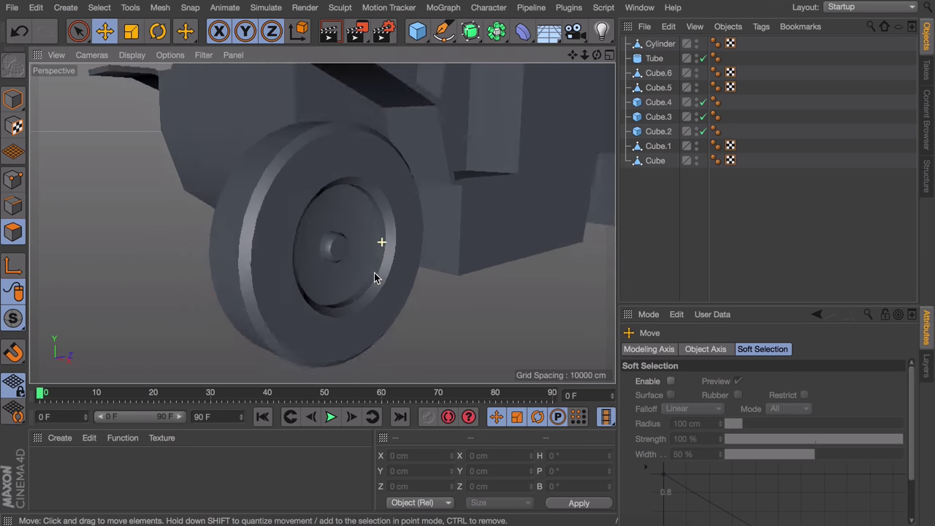
Widen the tyre by setting the tube's height to 39 cm, and leave nothing selected
left_click_drag(374, 272, 410, 267, "alt")
scroll(415, 238, "down", 10)
left_click_drag(416, 236, 465, 234, "alt")
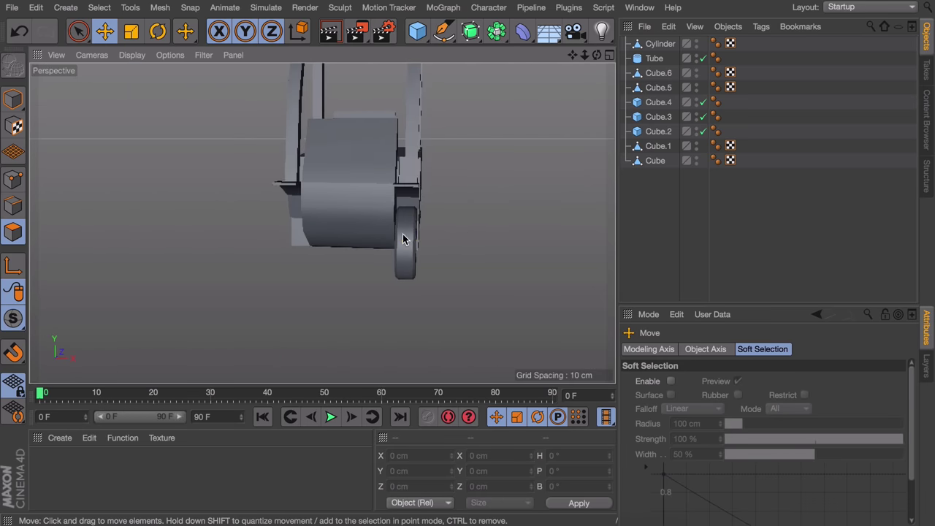
scroll(427, 207, "up", 5)
left_click_drag(428, 206, 439, 199, "alt")
left_click(428, 206)
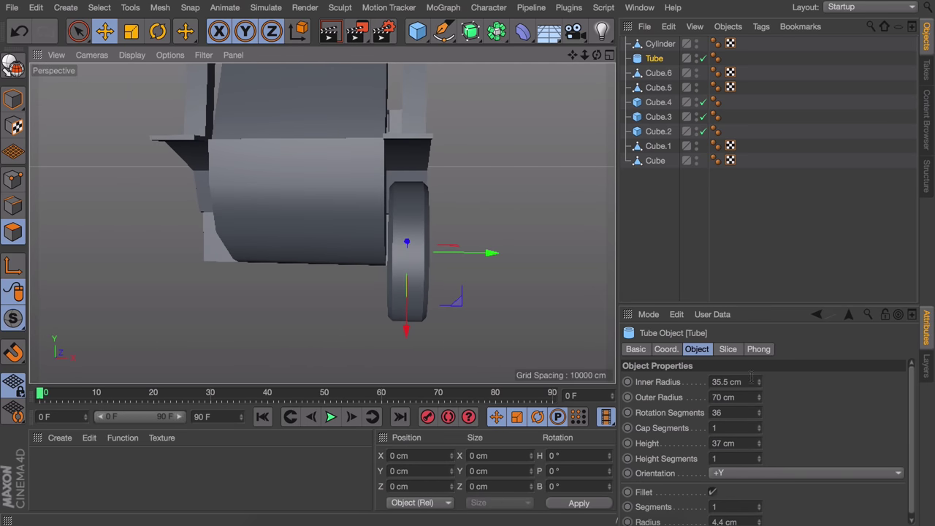
left_click_drag(758, 444, 762, 445)
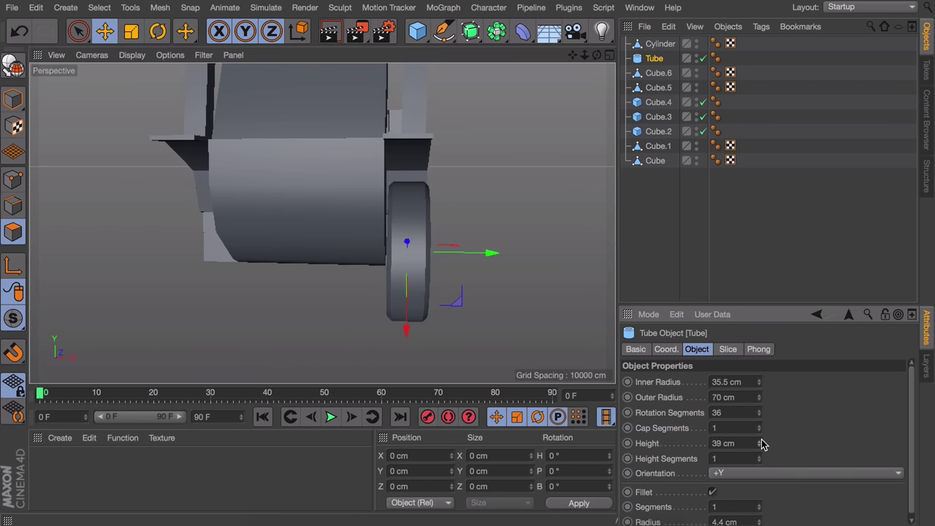
left_click(661, 195)
Select the ring of rim faces around the hub, inset it to about 58.2 cm across and extrude it slightly outward
mouse_move(463, 219)
left_mouse_down("alt")
mouse_move(340, 230)
mouse_move(305, 217)
mouse_move(333, 206)
mouse_move(298, 247)
mouse_move(307, 231)
left_mouse_up("alt")
scroll(330, 206, "up", 5)
left_click(321, 210)
key("space")
mouse_move(309, 218)
left_mouse_down()
mouse_move(293, 207)
mouse_move(303, 261)
left_mouse_up()
key("i")
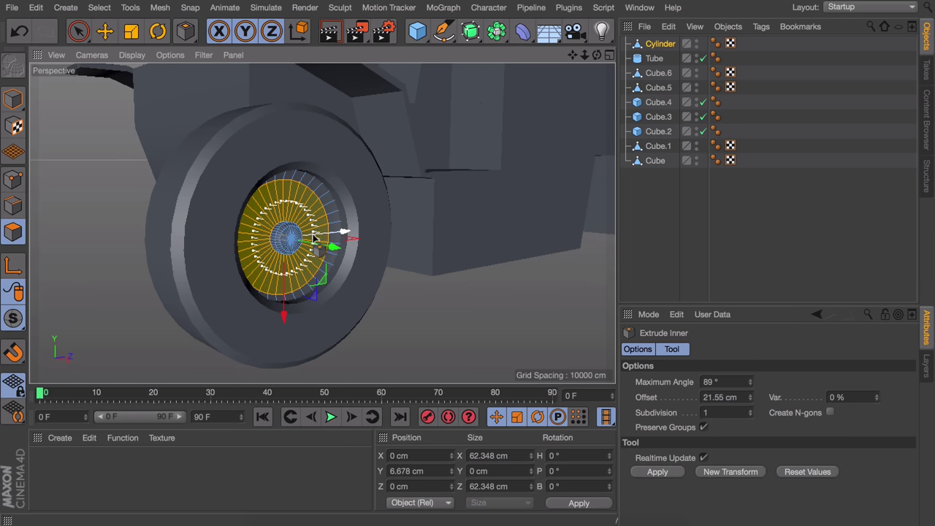
scroll(328, 219, "up", 2)
left_click_drag(325, 215, 117, 246)
key("d")
key("e")
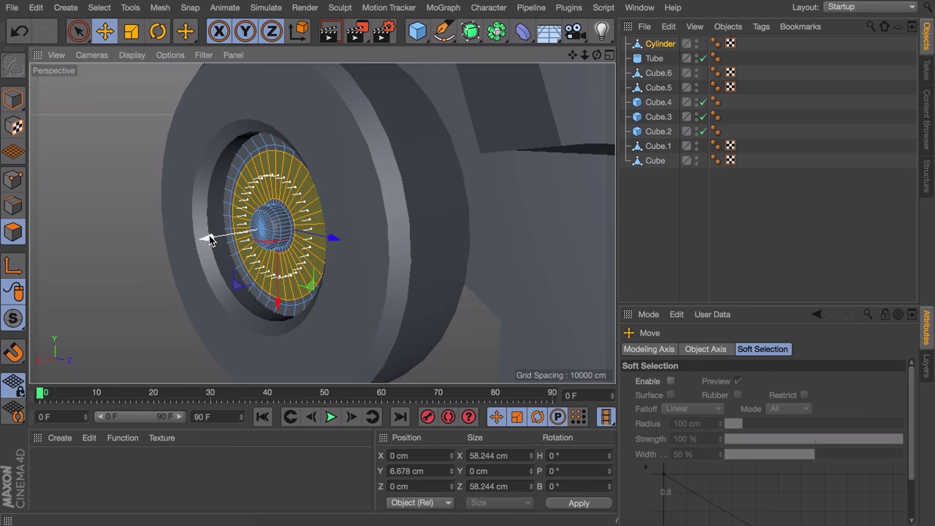
left_click_drag(210, 241, 203, 236)
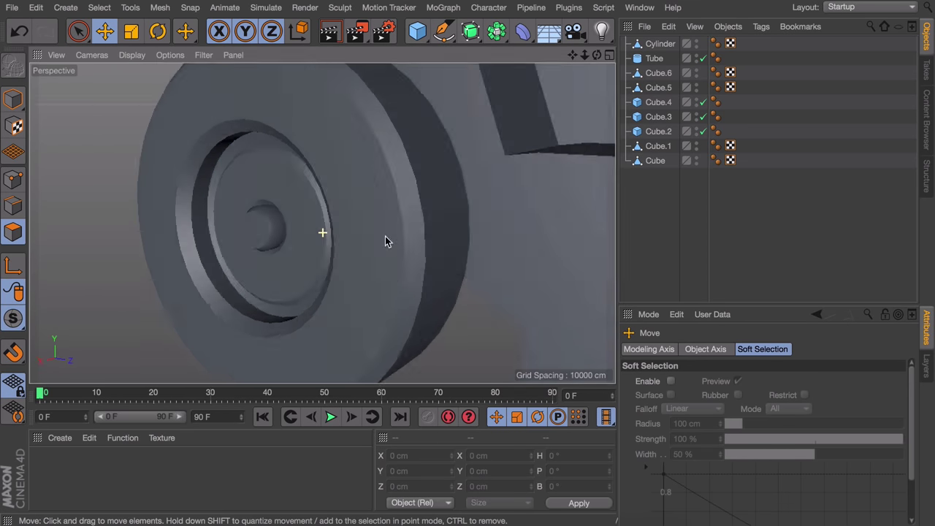
Group the tyre tube and rim cylinder under a null named "wheel" and return to model mode
left_click_drag(385, 237, 445, 219, "alt")
right_click_drag(445, 219, 315, 228, "alt")
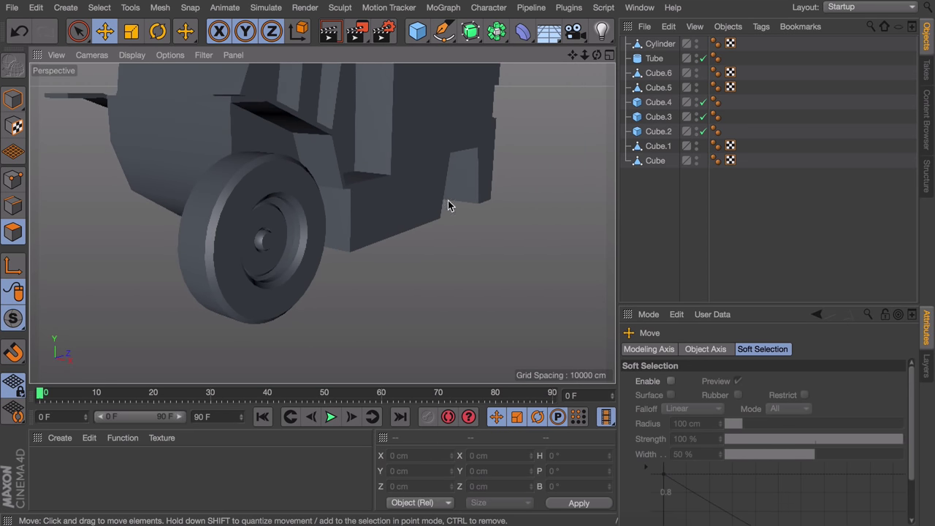
left_click(656, 59, "ctrl")
key("alt+g")
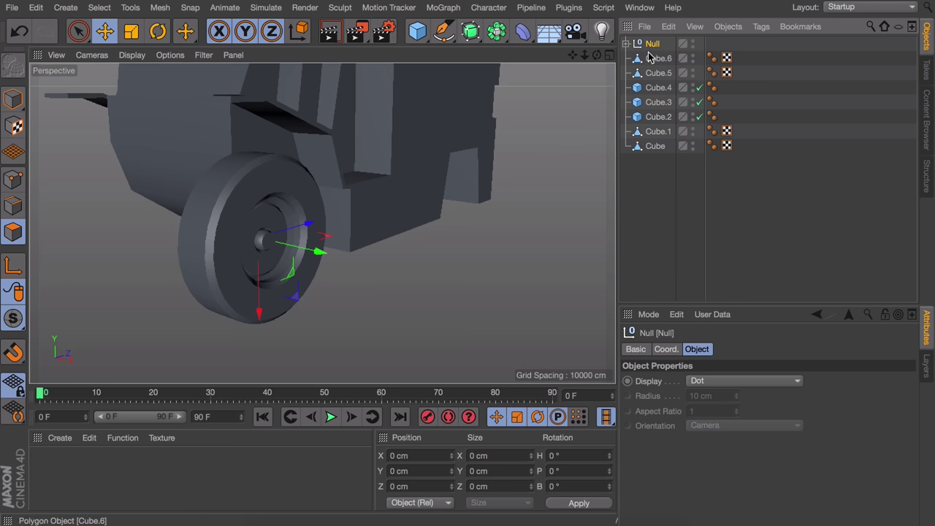
double_click(653, 45)
type("wheel")
key("Return")
left_click(13, 101)
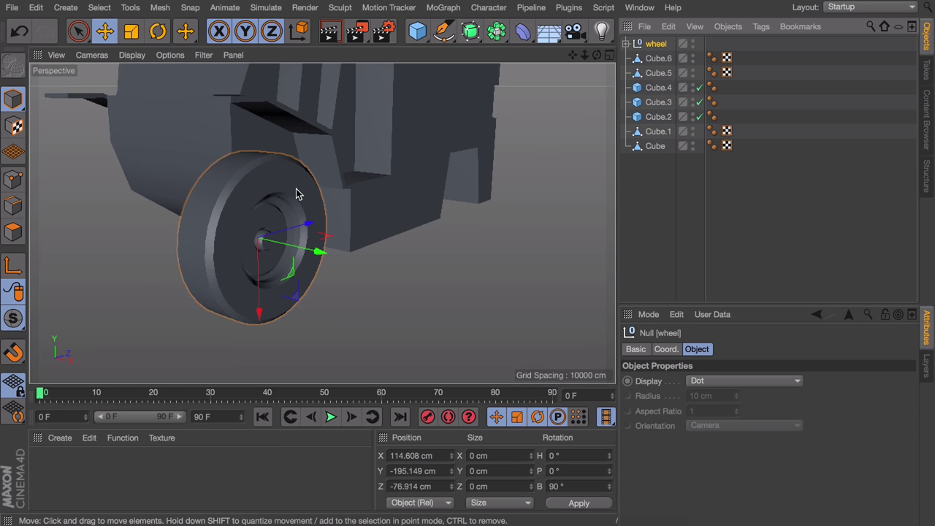
Duplicate the wheel group rearward onto the reference's rear wheel at about Z 265 cm
middle_click(317, 223)
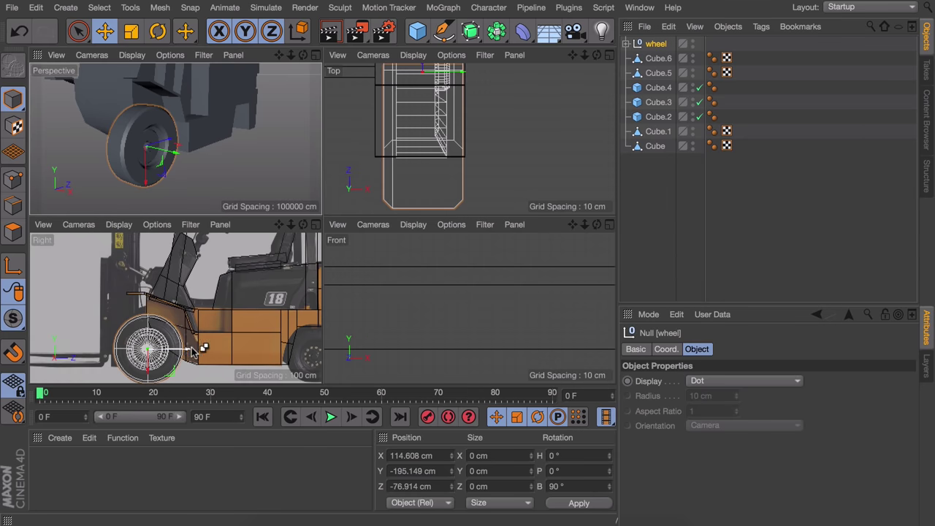
left_click_drag(202, 349, 361, 349, "ctrl")
middle_click(143, 333)
middle_click_drag(449, 270, 218, 197, "alt")
left_click_drag(455, 241, 471, 243)
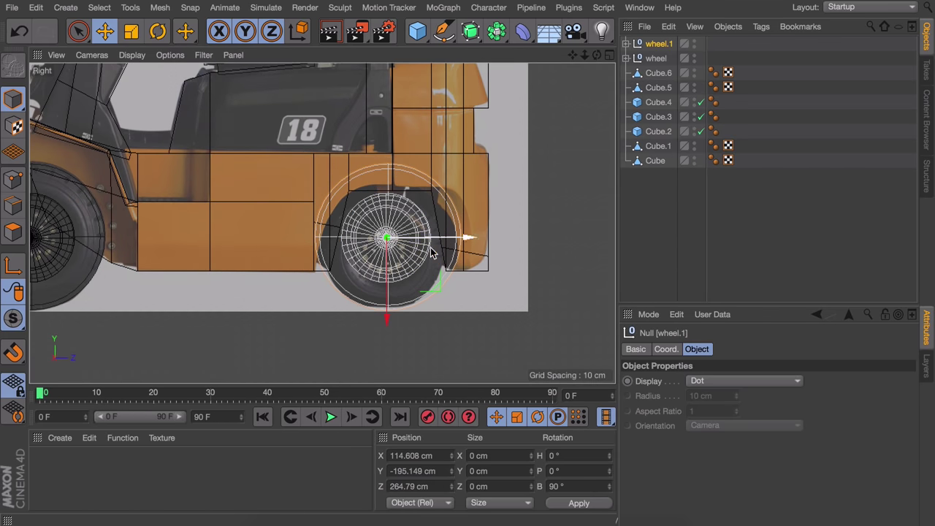
Centre the rear wheel copy at about Y -206.1, Z 262 cm and scale it down to about 82% to match the reference
scroll(389, 284, "up", 6)
left_click_drag(378, 231, 378, 262)
left_click_drag(447, 184, 440, 184)
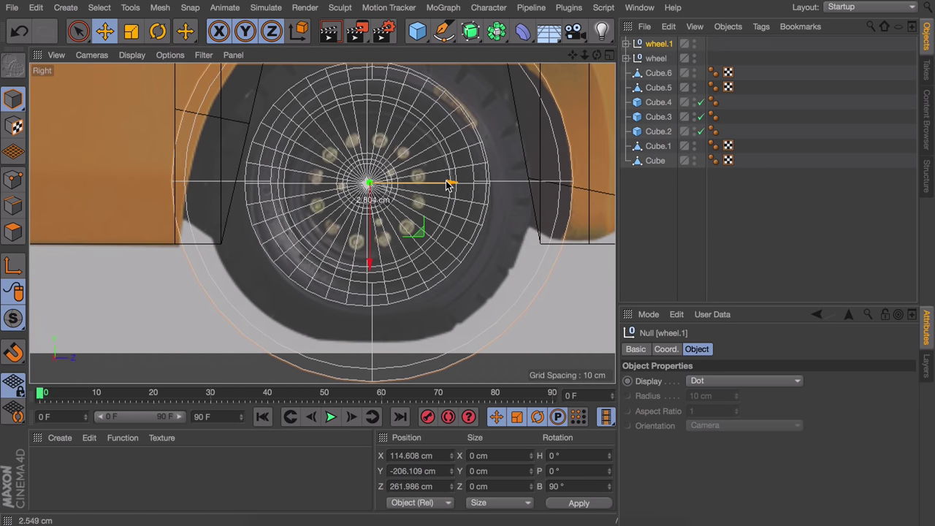
key("t")
left_click_drag(496, 139, 420, 197)
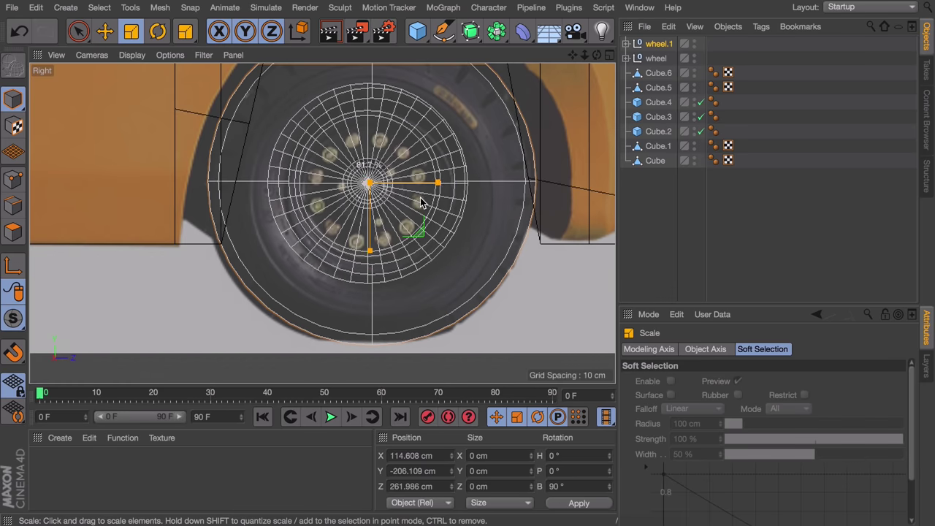
Lower the rear wheel copy to about Y -209.3 cm so it sits on the reference's rear wheel
middle_click_drag(421, 197, 379, 215, "alt")
scroll(377, 227, "down", 2)
left_click_drag(433, 217, 425, 221)
key("e")
left_click_drag(360, 277, 360, 284)
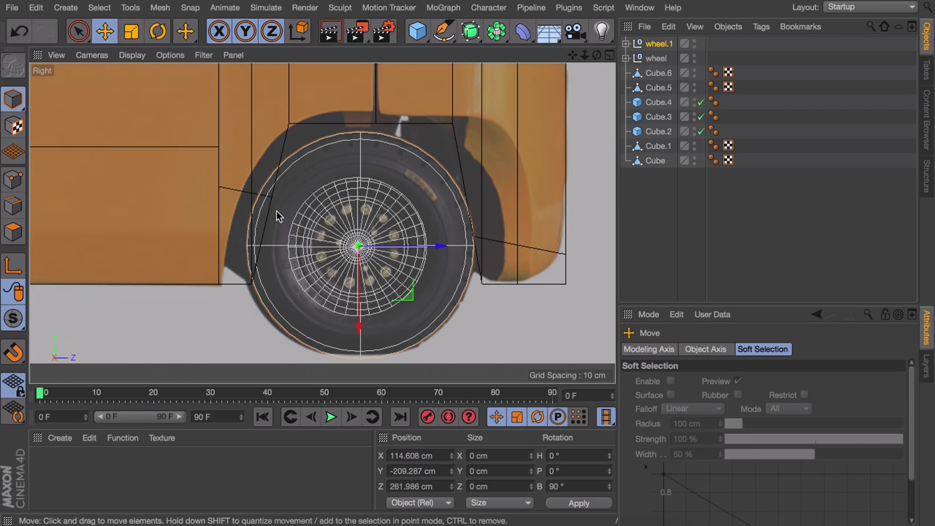
Select the body's points along the front side of the rear wheel arch and shift them forward to the reference's arch edge
left_click(270, 170)
scroll(391, 179, "down", 4)
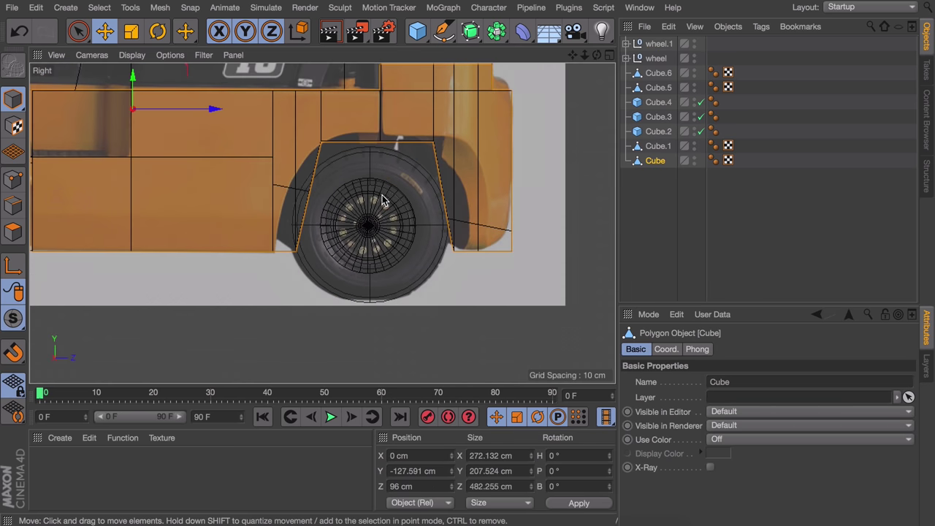
middle_click_drag(383, 196, 390, 216, "alt")
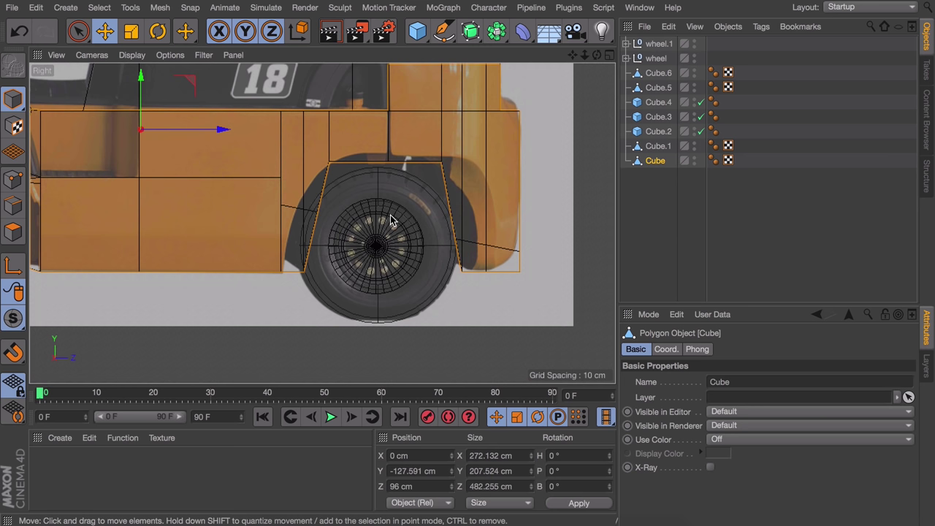
left_click_drag(79, 31, 123, 79)
left_click(14, 179)
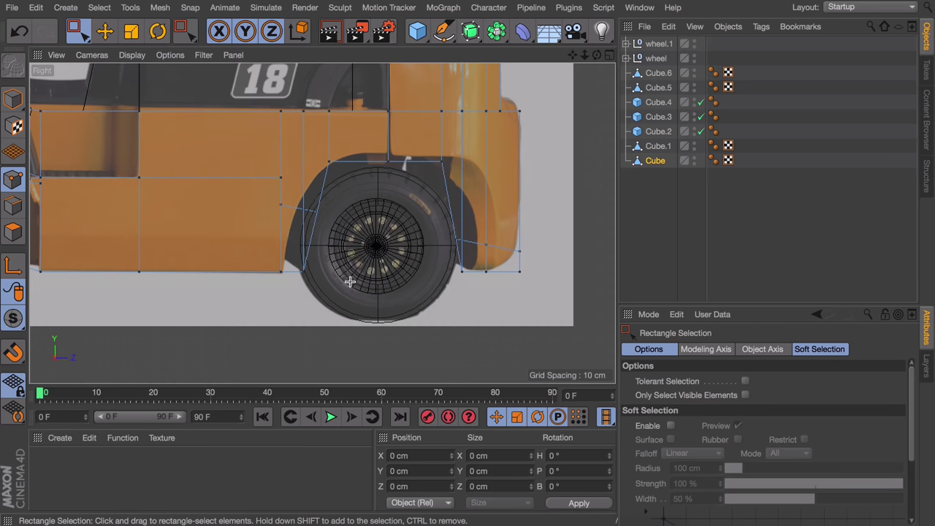
left_click_drag(350, 282, 253, 81)
key("e")
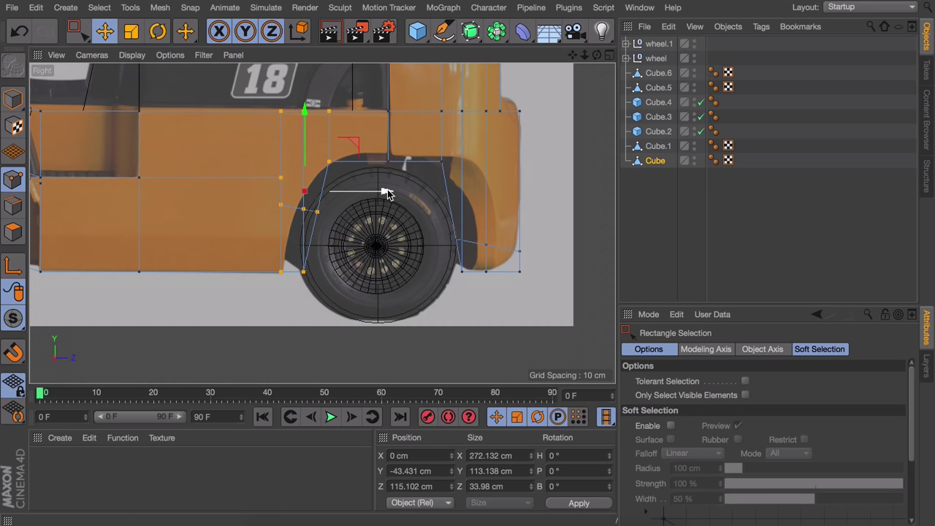
left_click_drag(387, 194, 369, 193)
Shift the body's points on the rear side of the rear wheel arch slightly backward and clear the selection
key("space")
left_click_drag(422, 146, 503, 294)
key("space")
left_click(554, 344)
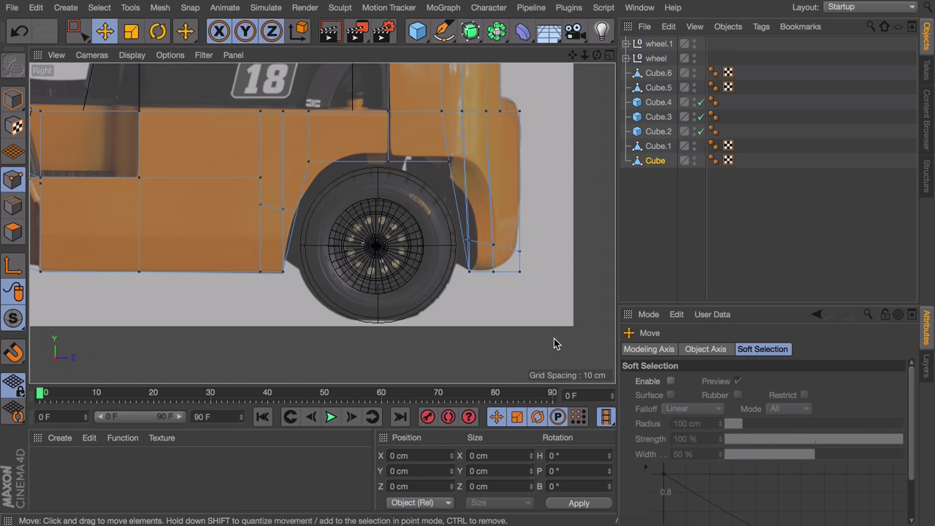
Duplicate both wheel groups together across the body and rotate the copies to face outward on the opposite side
key("F1")
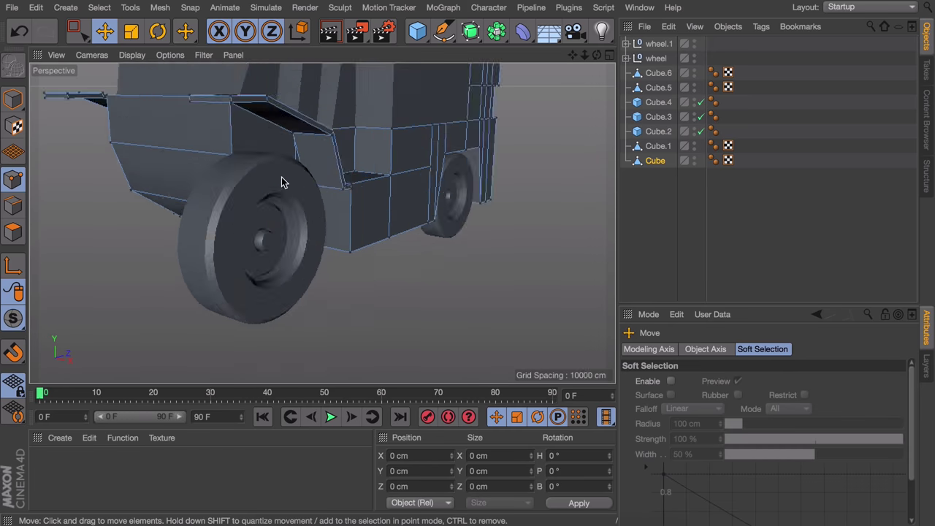
right_click_drag(282, 182, 163, 184, "alt")
middle_click_drag(163, 184, 138, 259, "alt")
left_click(657, 146)
left_click(656, 46)
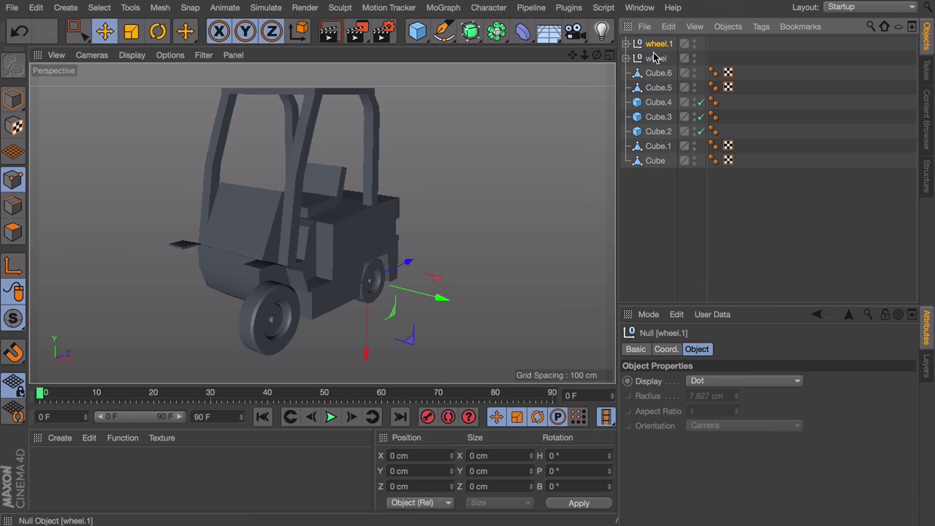
left_click(656, 58, "shift")
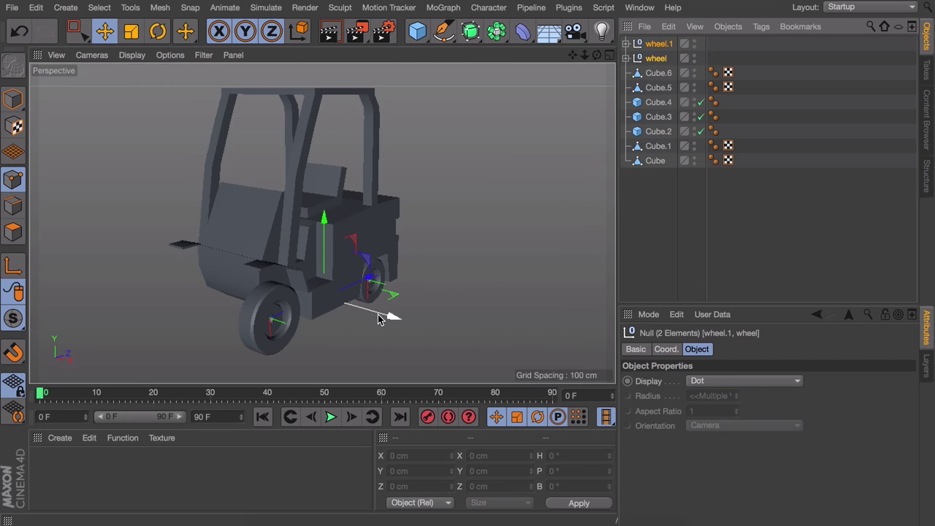
left_click_drag(379, 319, 324, 292, "ctrl")
key("r")
left_click_drag(286, 257, 198, 317)
Align the two wheel copies with the opposite side of the body in the top view and return to model mode
key("F2")
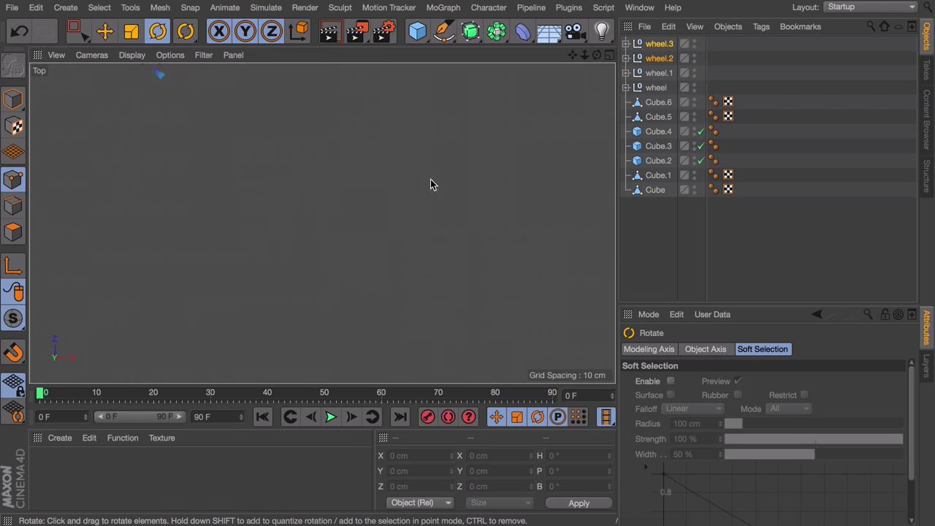
key("e")
left_click_drag(292, 95, 376, 102)
middle_click(371, 110)
left_click(296, 213)
middle_click(297, 213)
left_click_drag(329, 285, 355, 273, "alt")
scroll(358, 282, "down", 2)
key("Return")
Add a cylinder of 5 cm radius and 170 cm height for the steering column, tilted to about -22.9° pitch
middle_click(409, 130)
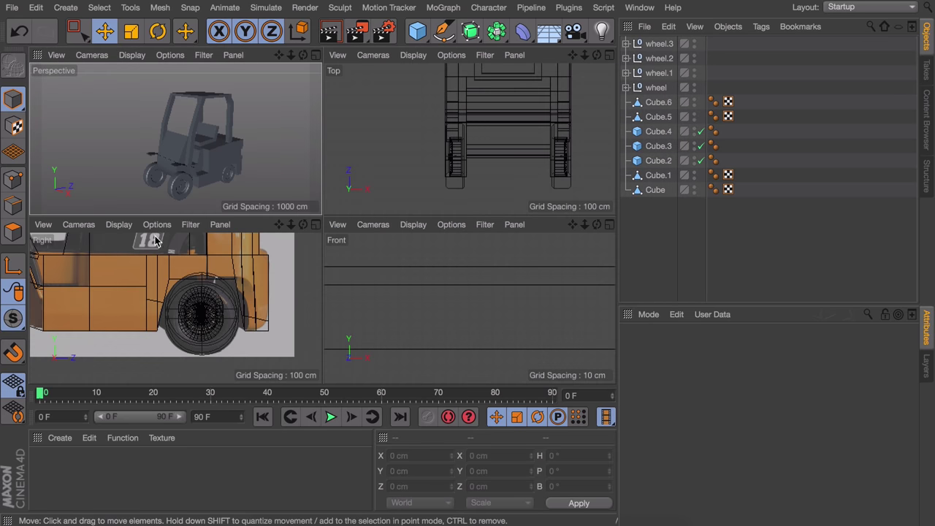
middle_click(237, 260)
scroll(286, 250, "down", 5)
middle_click_drag(140, 164, 240, 265, "alt")
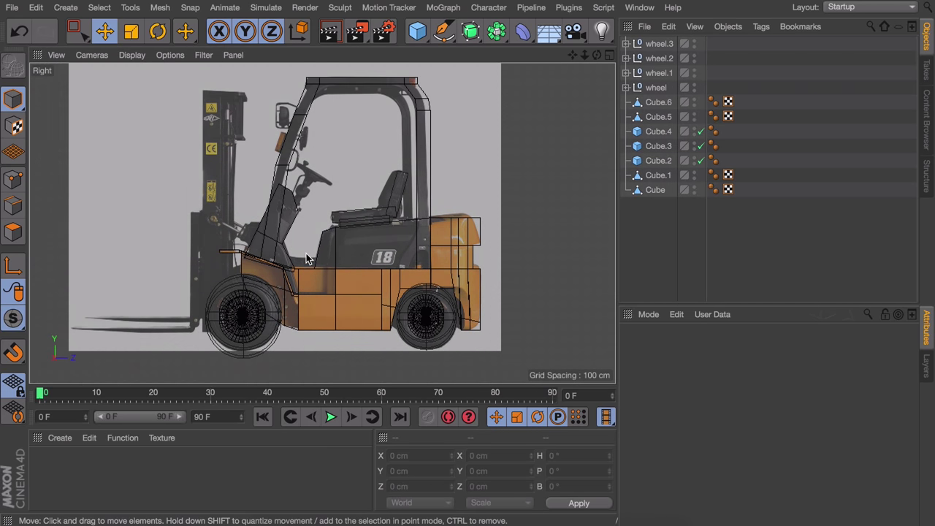
scroll(310, 245, "up", 3)
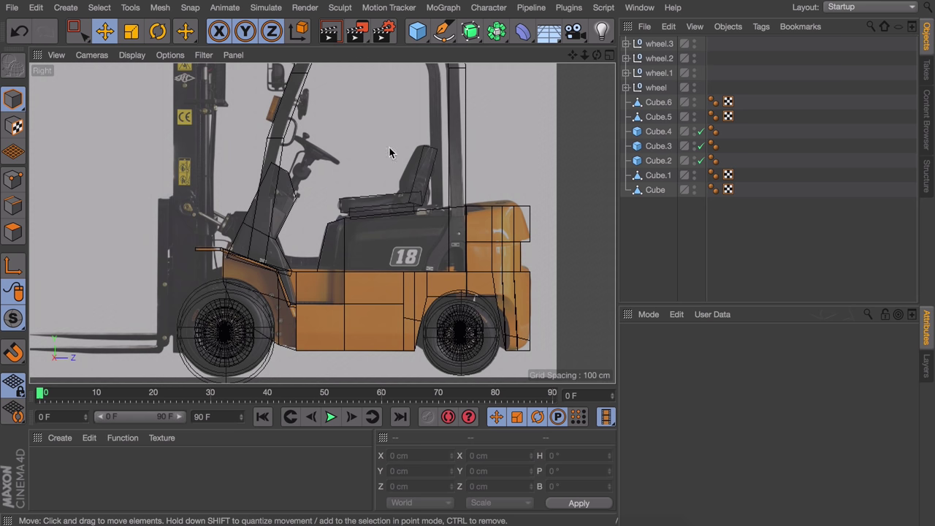
left_click_drag(417, 30, 659, 46)
scroll(291, 172, "up", 3)
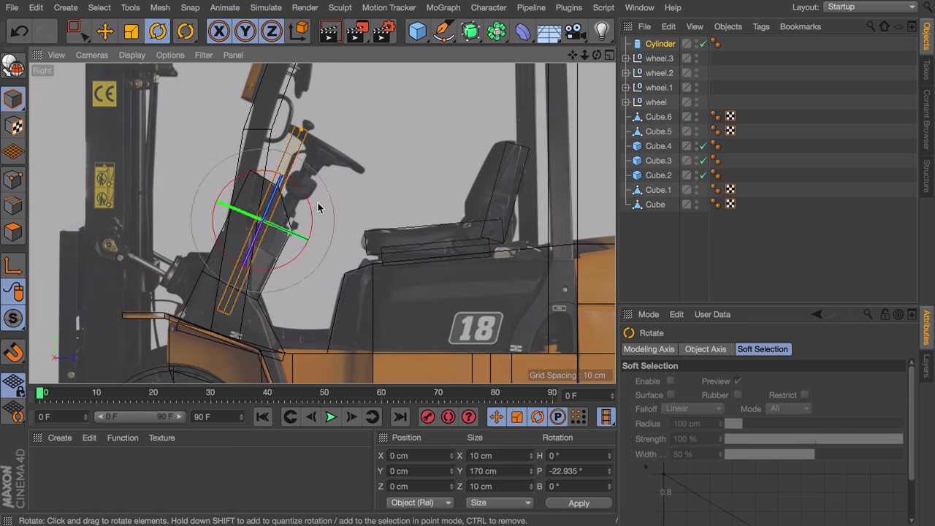
Fit the column cylinder to the reference at about Y -12.9, Z 9.6 cm, with pitch about -27.5° and height about 150.9 cm
scroll(334, 160, "up", 3)
key("e")
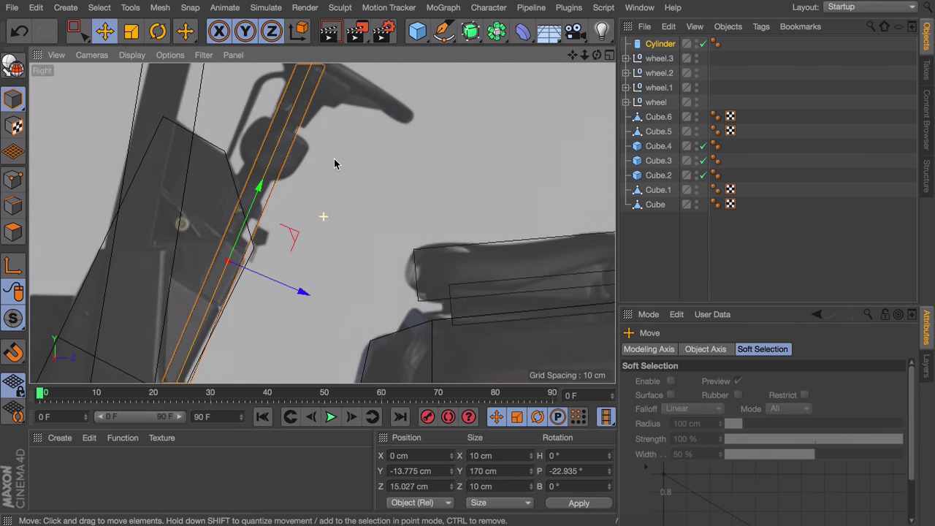
key("r")
key("e")
left_click_drag(268, 233, 284, 244)
scroll(294, 236, "down", 3)
left_click_drag(310, 126, 310, 142)
Duplicate the column cylinder into a collar about 16 cm high with 12 cm radius, at about Y 29.6, Z 31.7 cm
key("ctrl+c")
key("ctrl+v")
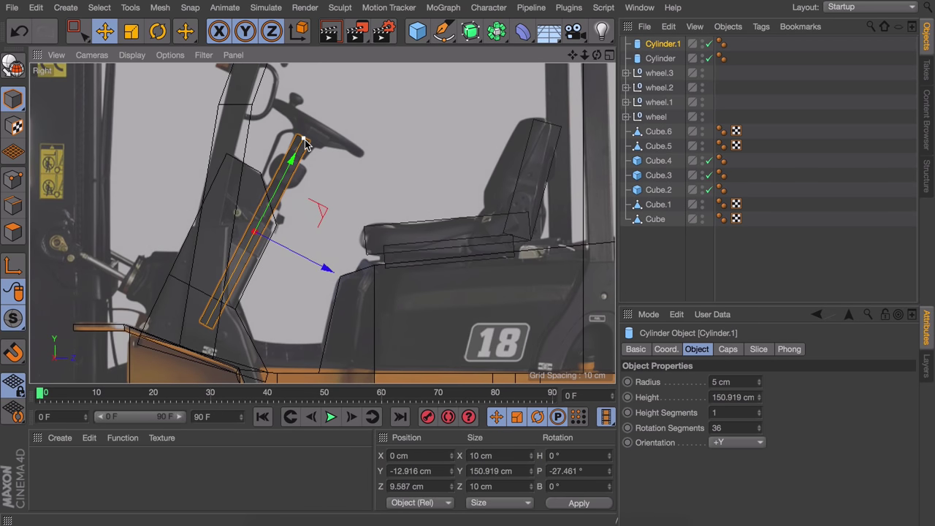
left_click_drag(318, 127, 318, 127)
left_click(759, 395)
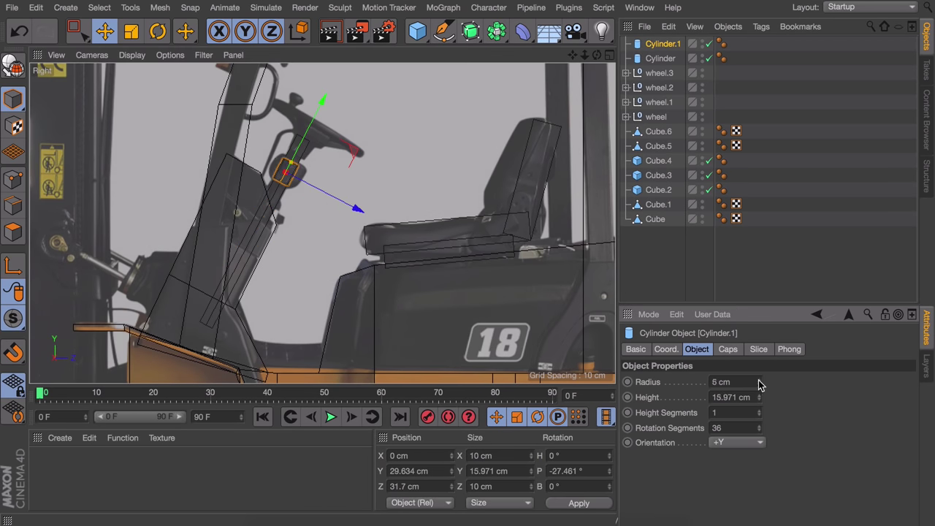
left_click_drag(759, 380, 759, 375)
scroll(307, 161, "up", 5)
middle_click_drag(307, 161, 293, 197, "alt")
left_click_drag(759, 394, 759, 396)
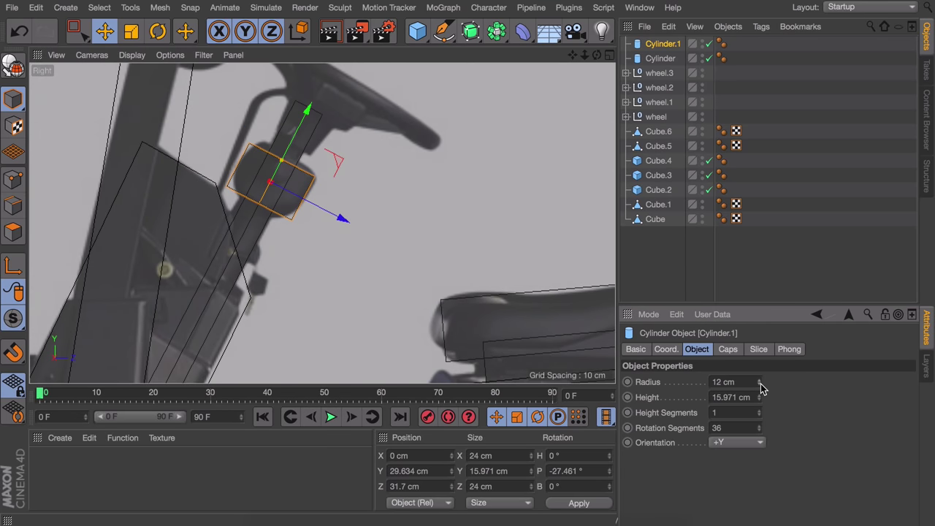
middle_click_drag(304, 115, 283, 158, "alt")
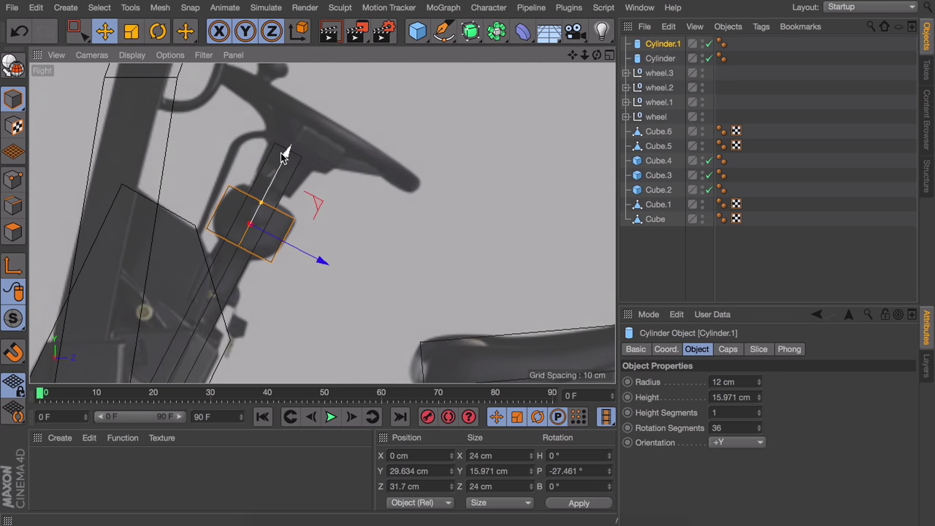
Add a tube at about Y 58.9, Z 52.8 cm and scale it to about 73 cm across for the steering wheel
left_click(419, 33)
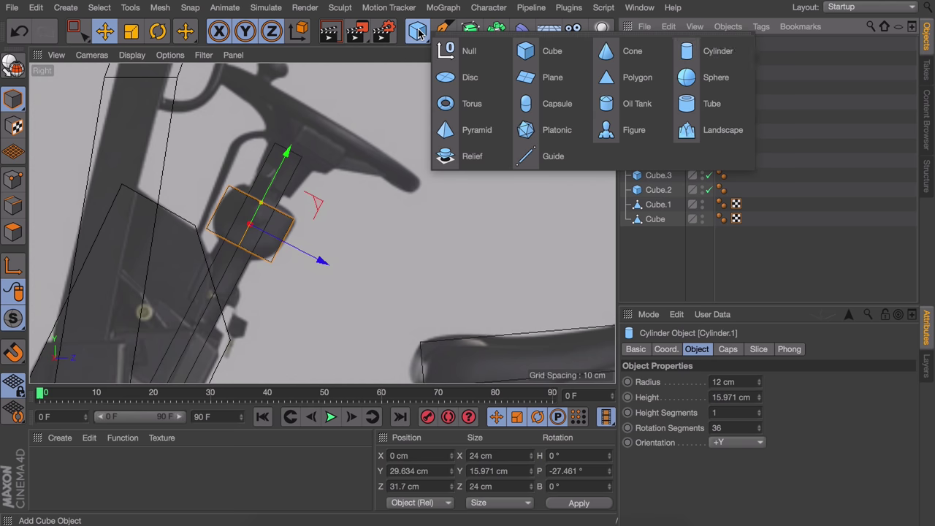
left_click(713, 104)
scroll(389, 188, "down", 5)
middle_click_drag(386, 203, 363, 236, "alt")
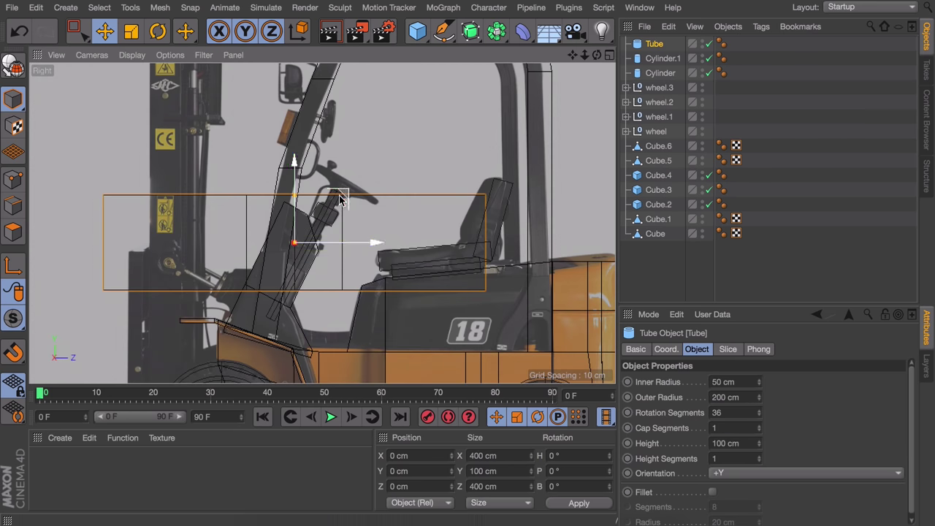
key("t")
key("e")
left_click_drag(363, 236, 294, 236)
left_click_drag(295, 162, 294, 107)
left_click_drag(374, 188, 340, 194)
key("t")
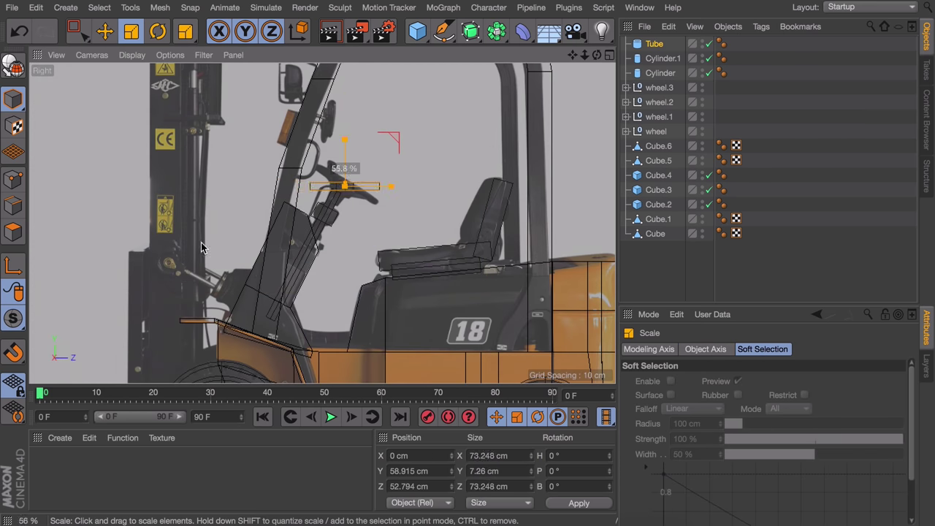
Tilt the steering wheel tube to about -30° pitch and position it at about Y 61.3, Z 54.7 cm
key("r")
left_click_drag(371, 149, 384, 173)
scroll(366, 190, "up", 5)
key("e")
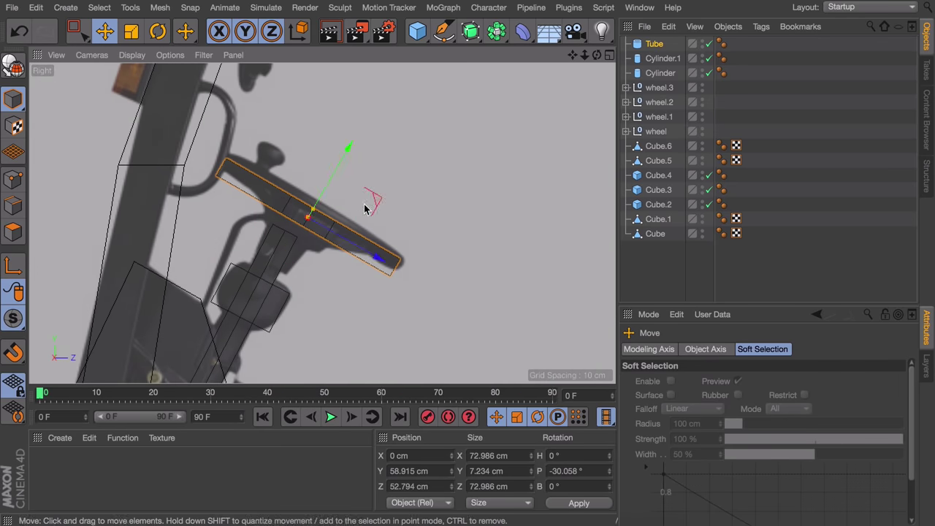
left_click_drag(371, 204, 133, 215)
Widen the steering wheel tube's inner radius to about 28.8 cm so it forms a thin ring
middle_click(376, 191)
middle_click(234, 161)
scroll(351, 190, "up", 5)
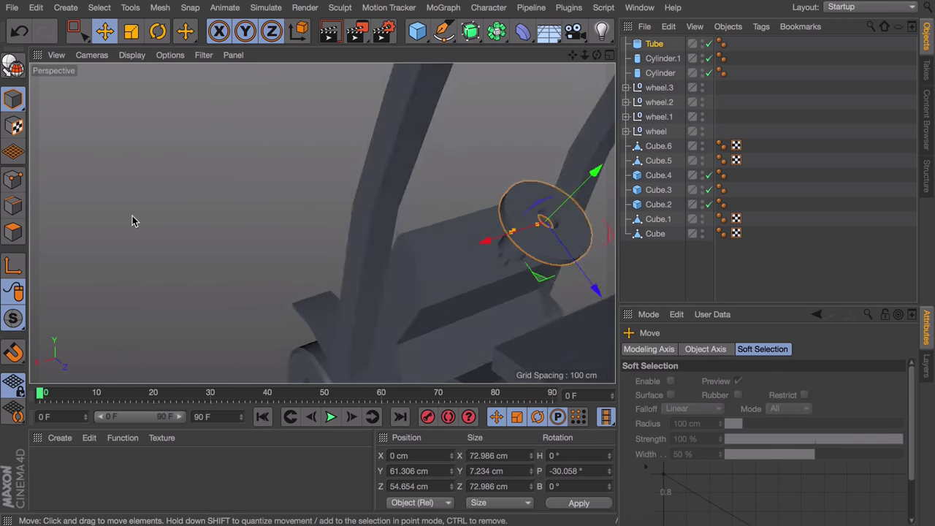
middle_click_drag(460, 227, 319, 230, "alt")
scroll(369, 229, "up", 5)
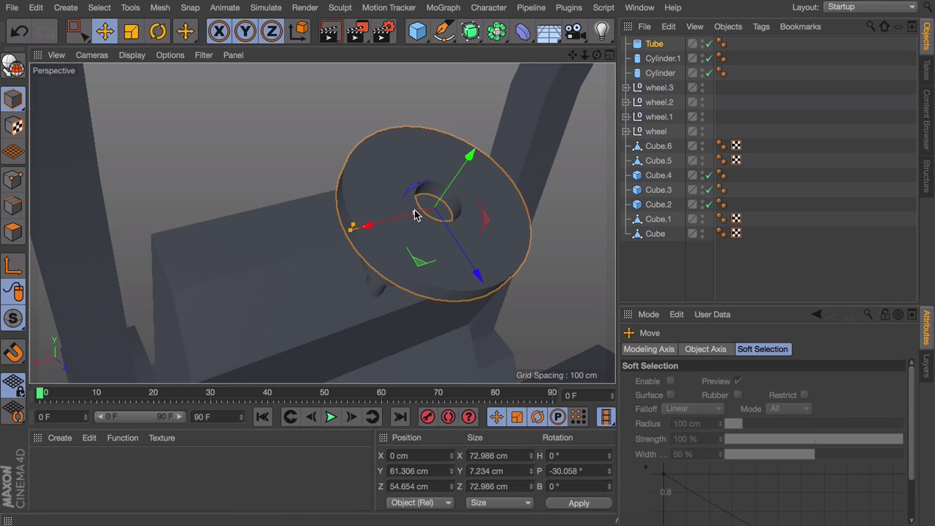
left_click_drag(413, 217, 367, 232)
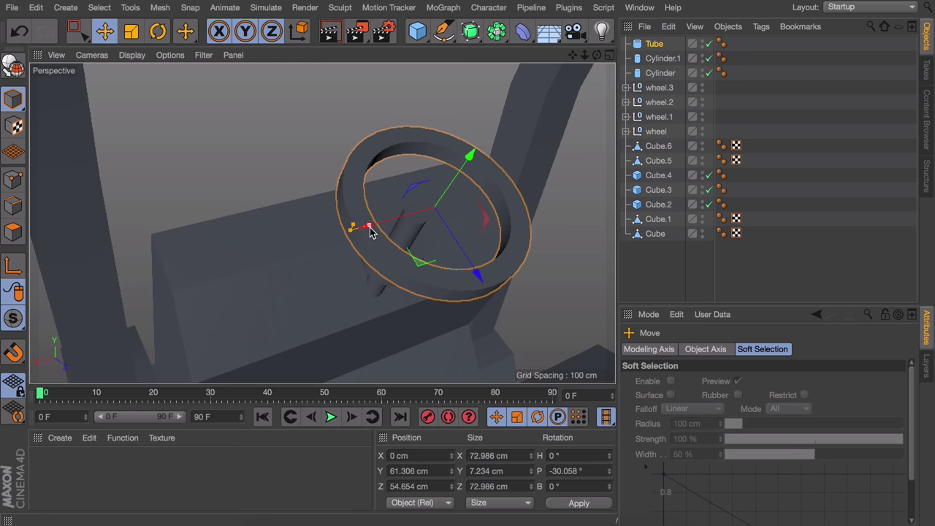
Enable the steering wheel tube's fillet with 5 segments and set its height to 6.234 cm
left_click(649, 45)
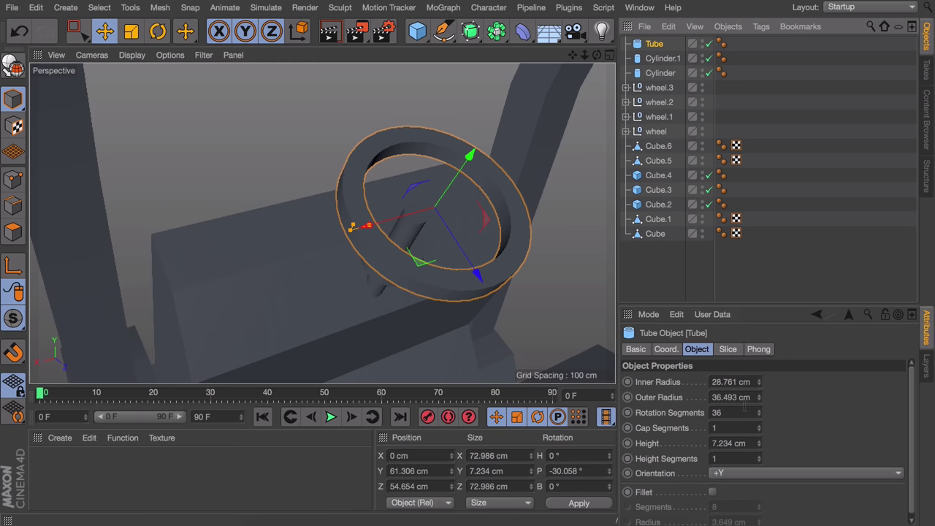
left_click(711, 492)
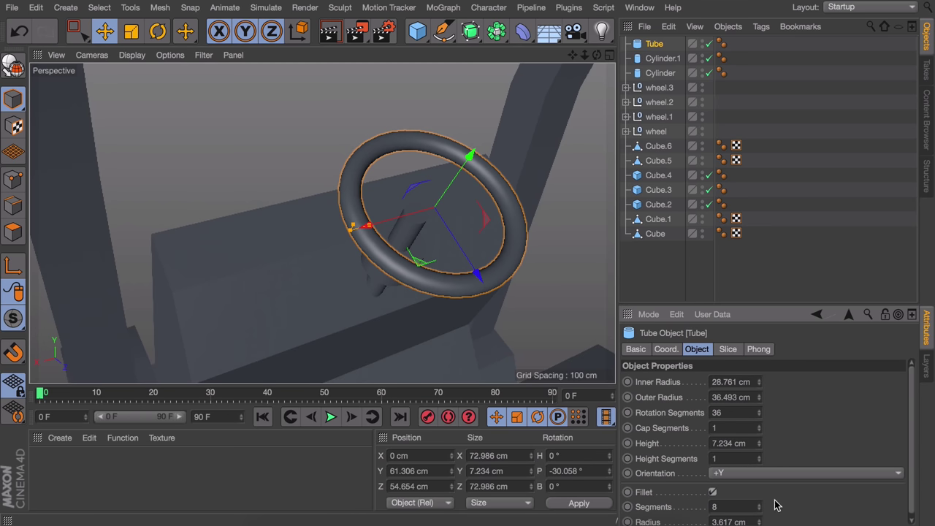
scroll(786, 509, "down", 1)
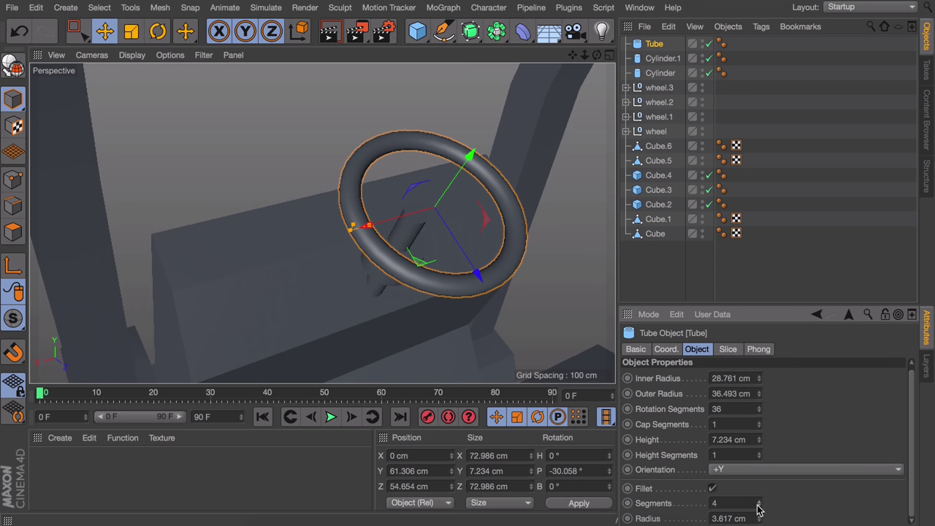
left_click_drag(501, 274, 542, 204, "alt")
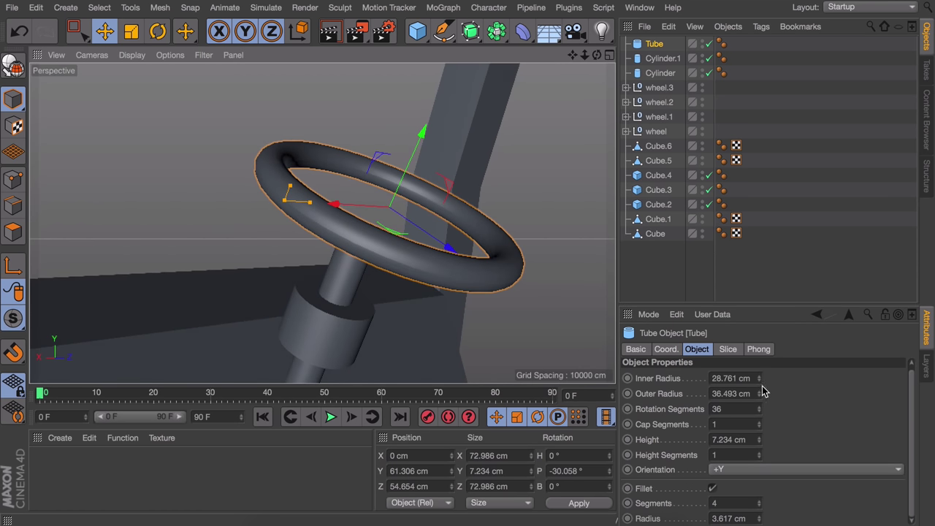
left_click(759, 442)
left_click_drag(513, 268, 501, 337, "alt")
left_click(760, 501)
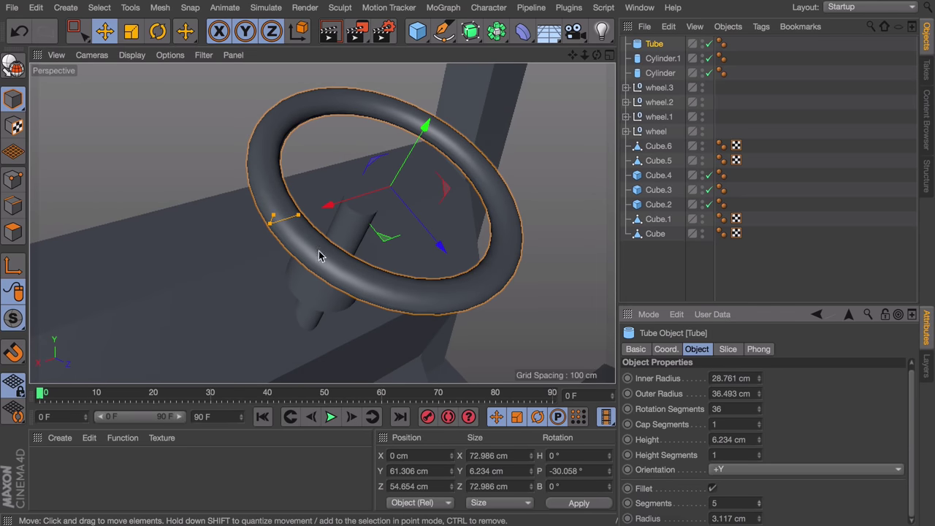
Show mesh lines over the shading and reduce the steering wheel tube's rotation segments to 24
left_click(132, 55)
left_click(178, 101)
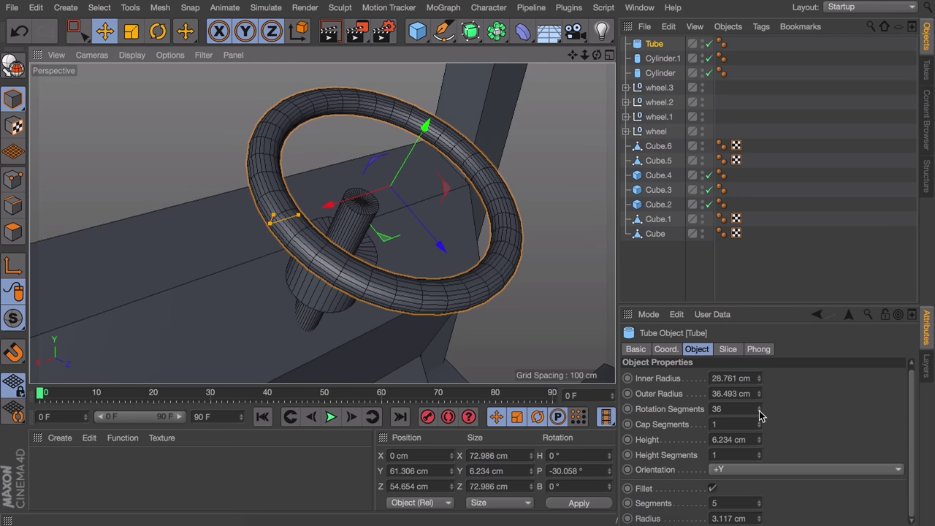
left_click(760, 416)
left_click(760, 416)
left_click(759, 416)
left_click(760, 416)
left_click(760, 416)
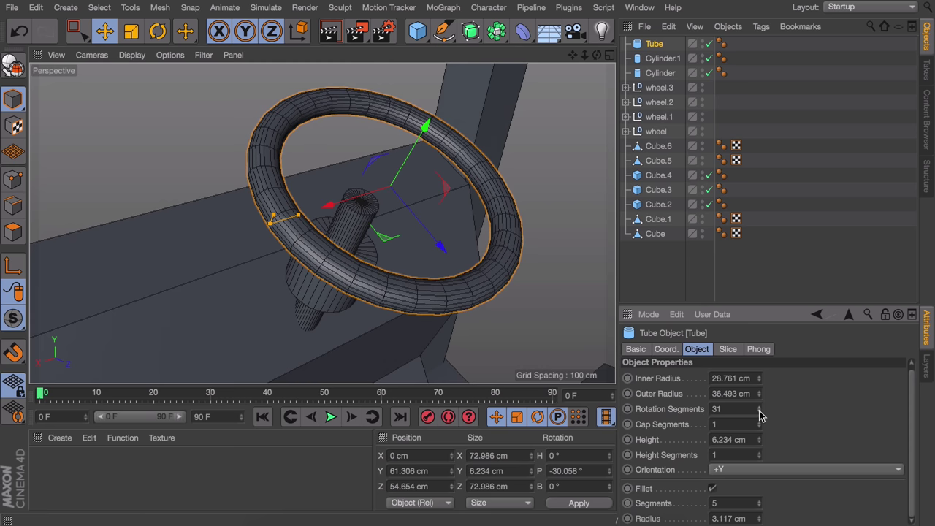
left_click(760, 415)
left_click_drag(434, 290, 413, 301, "alt")
middle_click_drag(413, 302, 386, 296, "alt")
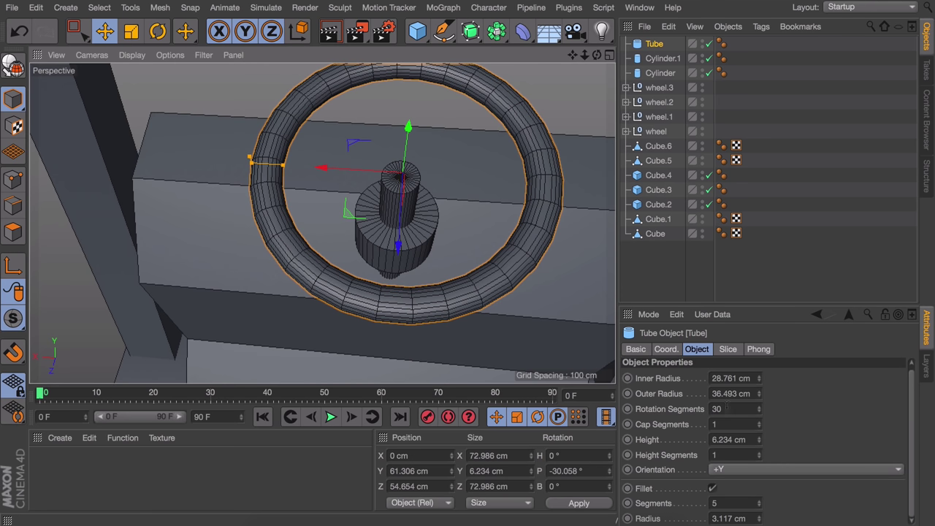
left_click_drag(761, 414, 757, 415)
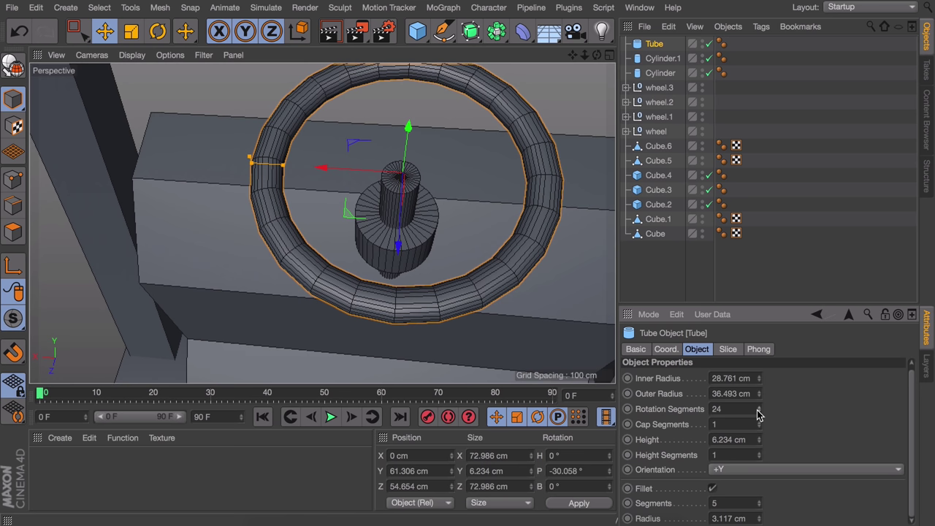
Set the steering wheel tube's rotation segments to 22
left_click_drag(758, 416, 757, 416)
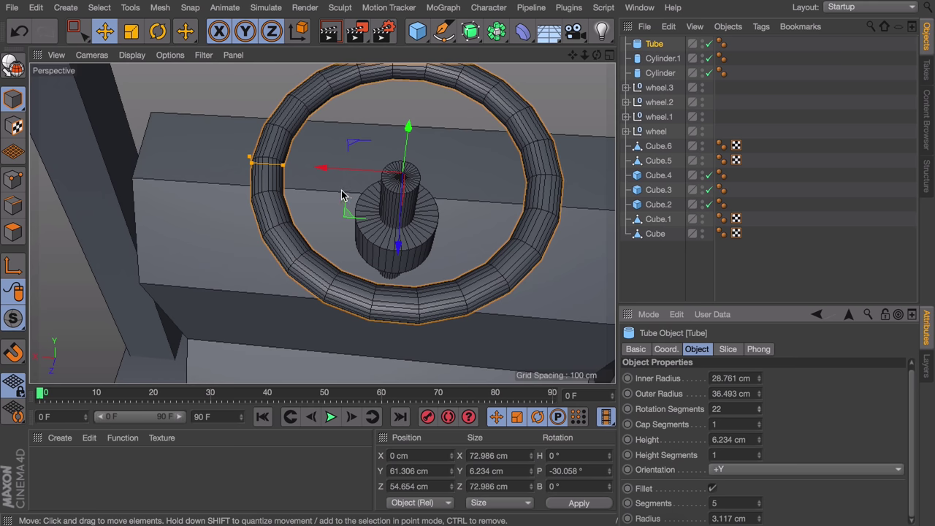
Duplicate the wide collar cylinder farther up the steering column and scale the copy down as the steering wheel's hub
left_click(378, 222)
left_click_drag(402, 187, 402, 150, "ctrl")
key("t")
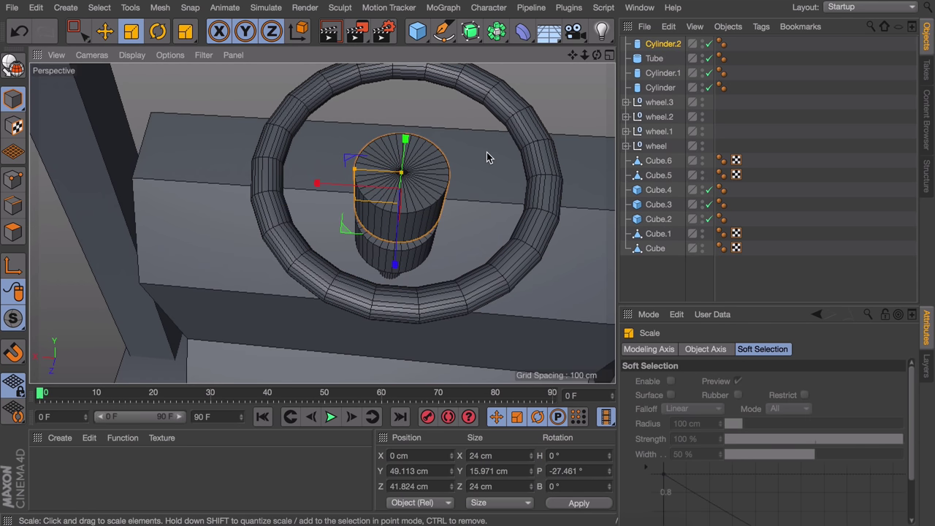
right_click_drag(449, 176, 481, 147, "alt")
left_click_drag(481, 147, 409, 184)
left_click_drag(376, 238, 379, 144, "alt")
key("e")
left_click_drag(375, 177, 348, 237, "alt")
left_click_drag(350, 190, 341, 217, "alt")
left_click(497, 95)
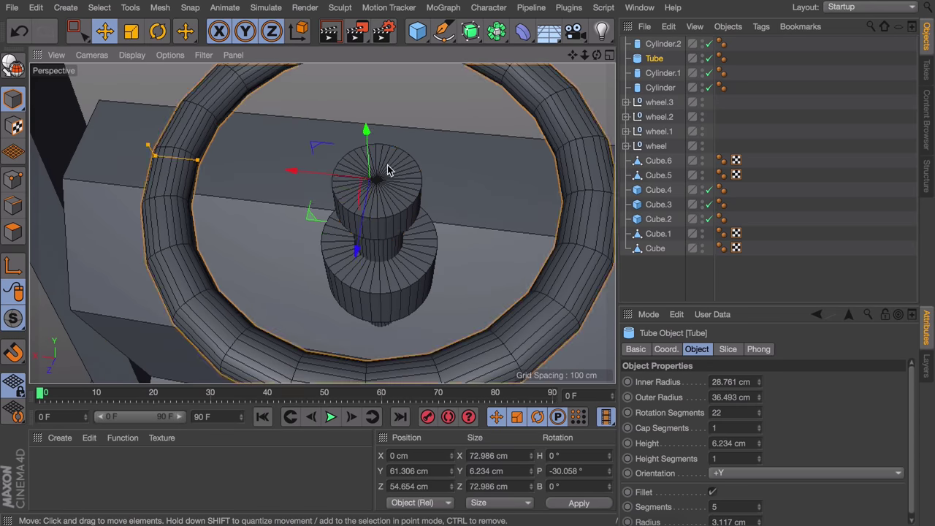
right_click_drag(388, 171, 365, 192, "alt")
left_click_drag(369, 201, 375, 229, "alt")
key("c")
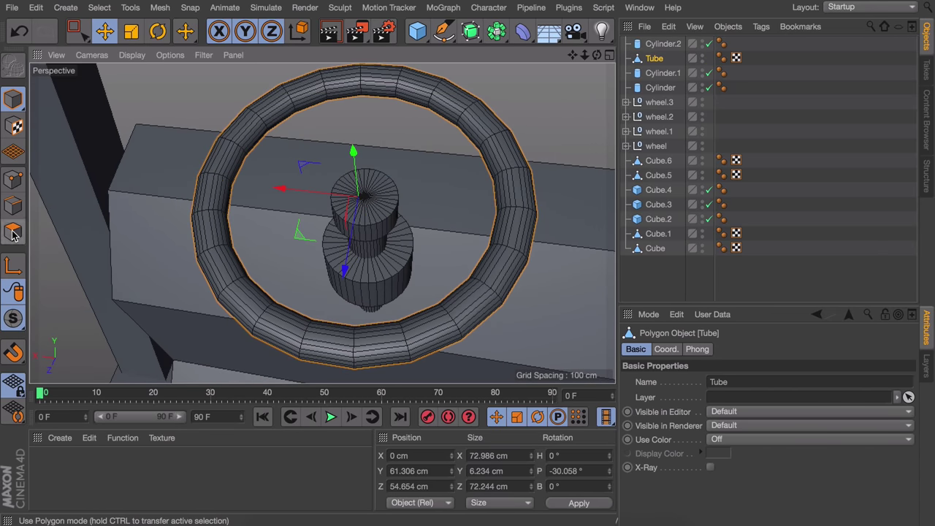
left_click(13, 232)
left_click_drag(234, 158, 163, 148, "alt")
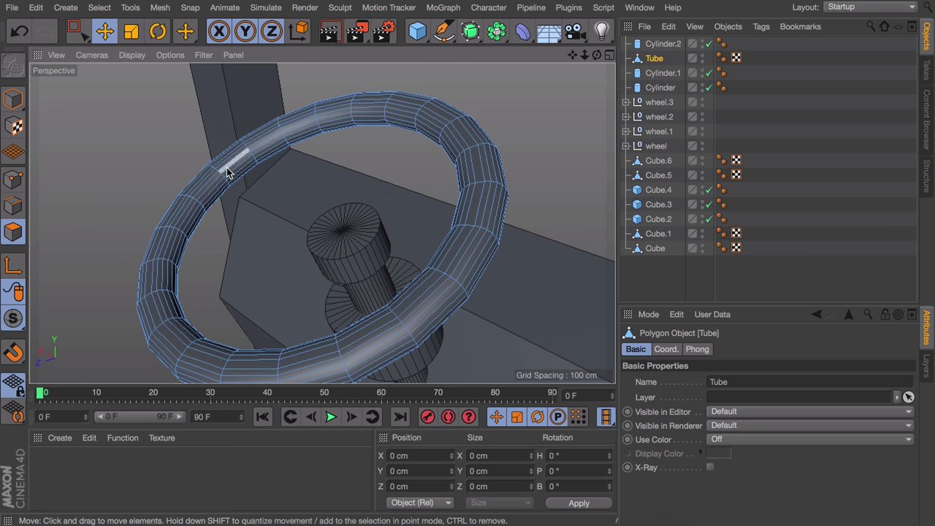
left_click_drag(227, 168, 301, 177, "alt")
key("super+z")
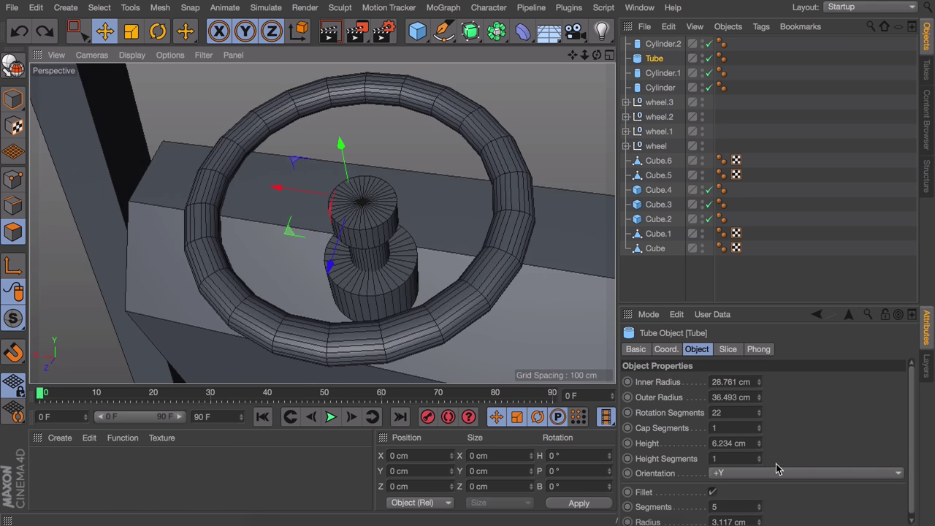
Try a 2-segment fillet on the steering wheel tube and convert it to an editable mesh
left_click(760, 509)
left_click(759, 509)
left_click(760, 509)
left_click(760, 510)
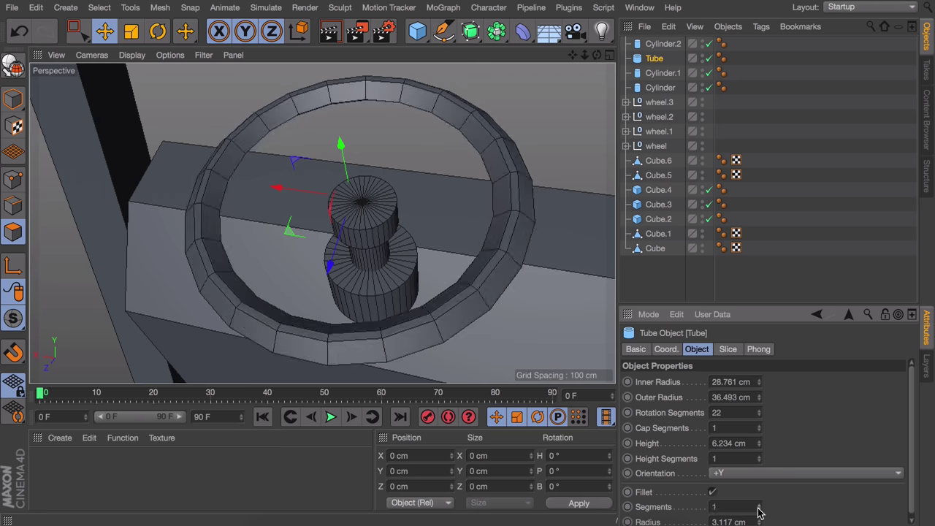
left_click(760, 504)
key("c")
key("ctrl+z")
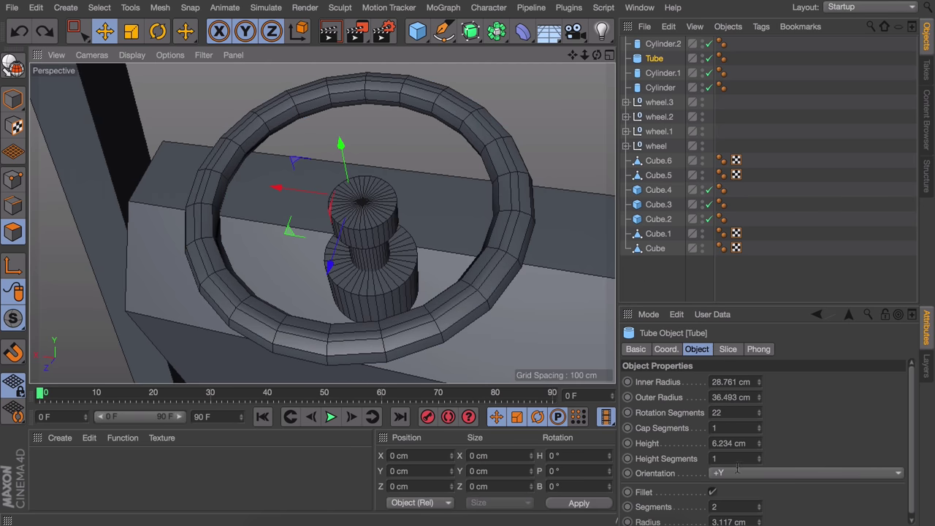
Disable the steering wheel tube's fillet and convert it to an editable polygon object
left_click(713, 493)
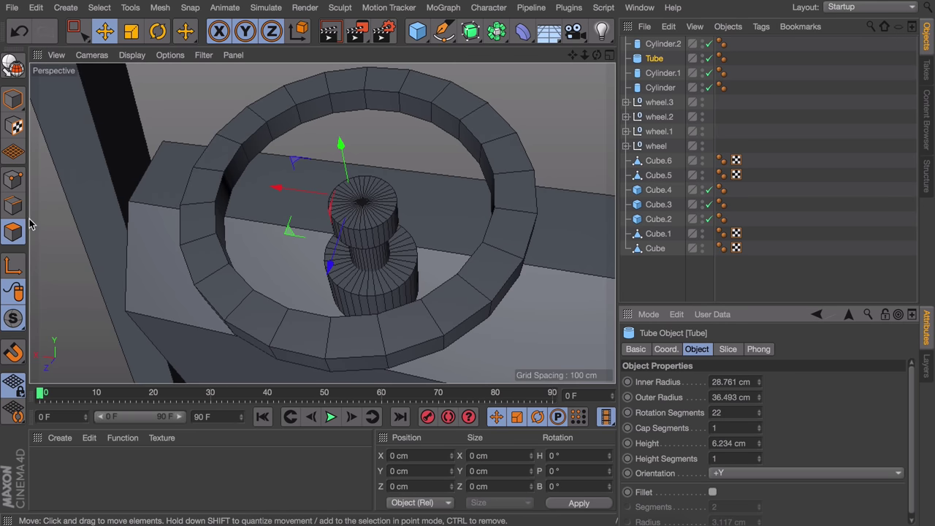
key("c")
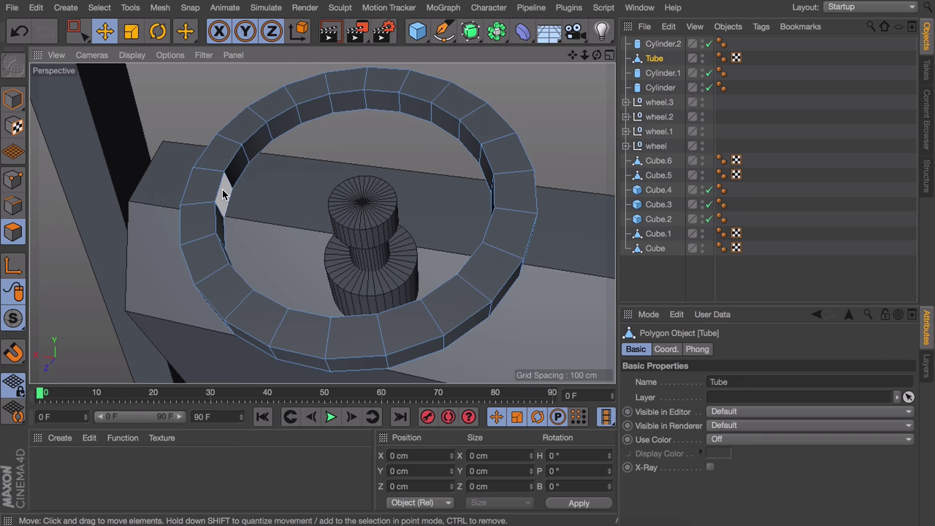
Extrude three inner faces of the steering wheel ring, one on each side and one at the bottom, into spokes reaching the hub
left_click(236, 168)
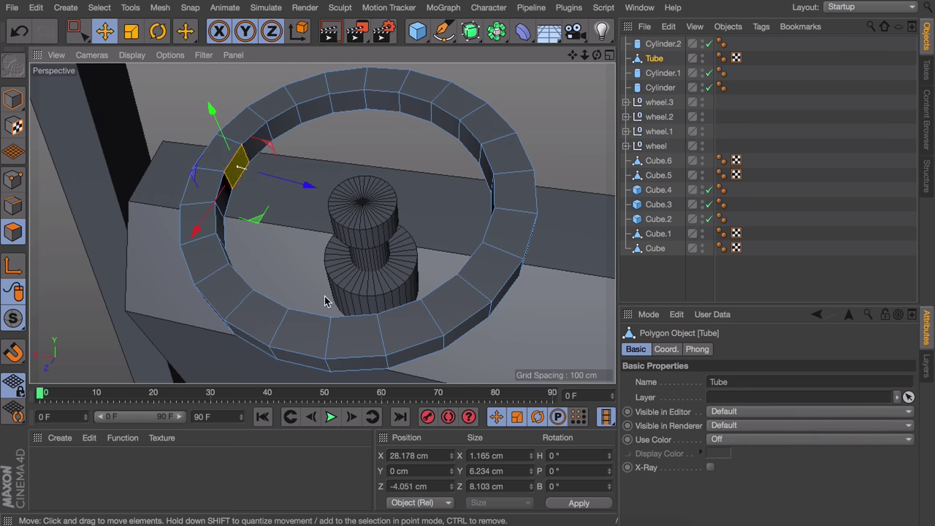
left_click_drag(326, 301, 432, 326, "alt")
left_click(309, 336, "shift")
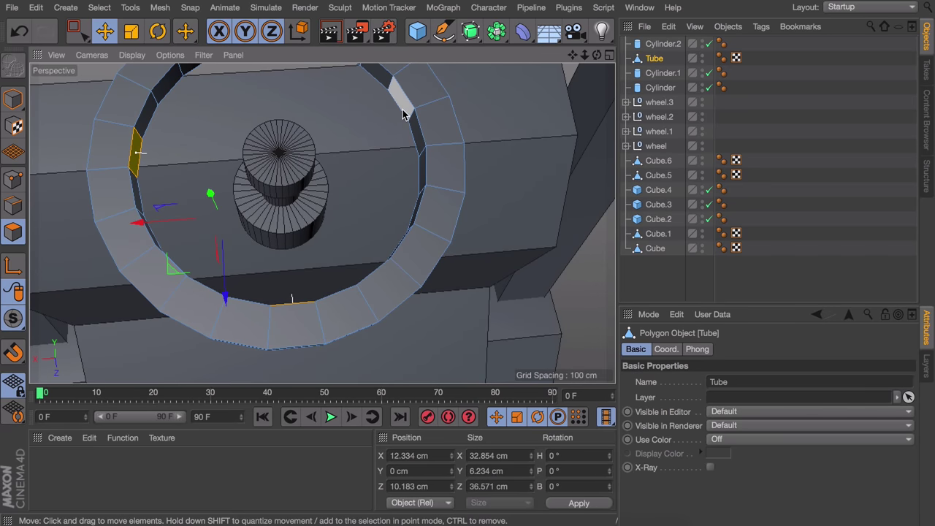
left_click(403, 115, "shift")
left_click_drag(380, 125, 380, 175, "alt")
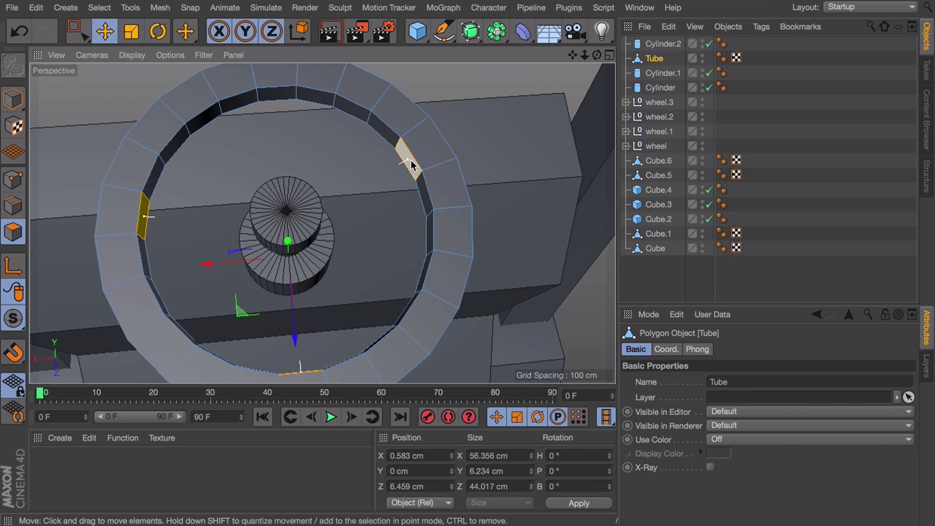
left_click(411, 165, "shift")
left_click_drag(300, 222, 306, 193, "alt")
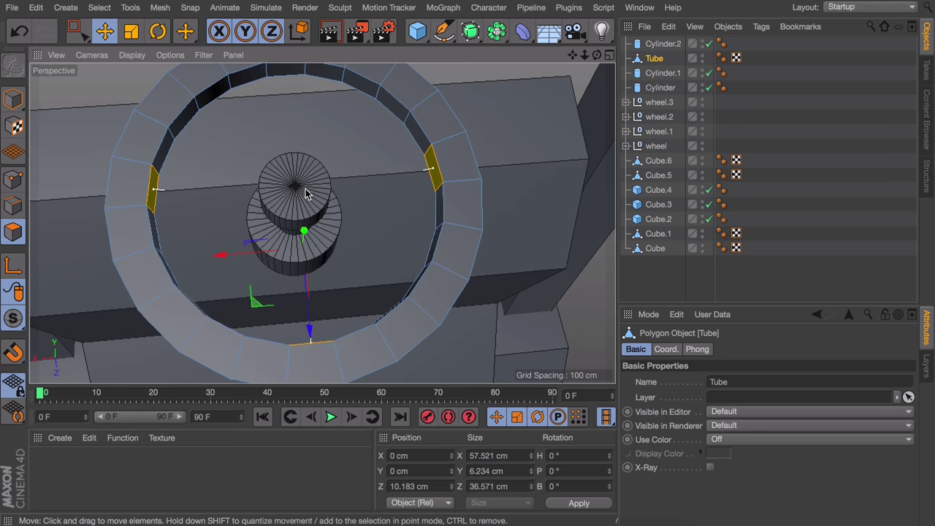
key("d")
left_click_drag(356, 169, 408, 170)
key("e")
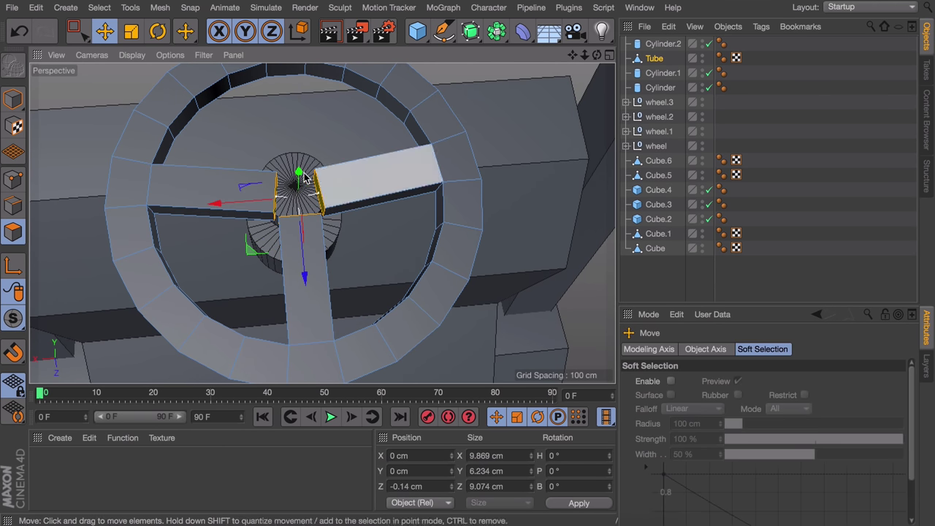
Lower the inner ends of the spokes and position the steering wheel on the hub at about Y 65.0, Z 48.2 cm
left_click_drag(303, 173, 222, 219, "alt")
left_click(14, 100)
left_click_drag(220, 256, 244, 231)
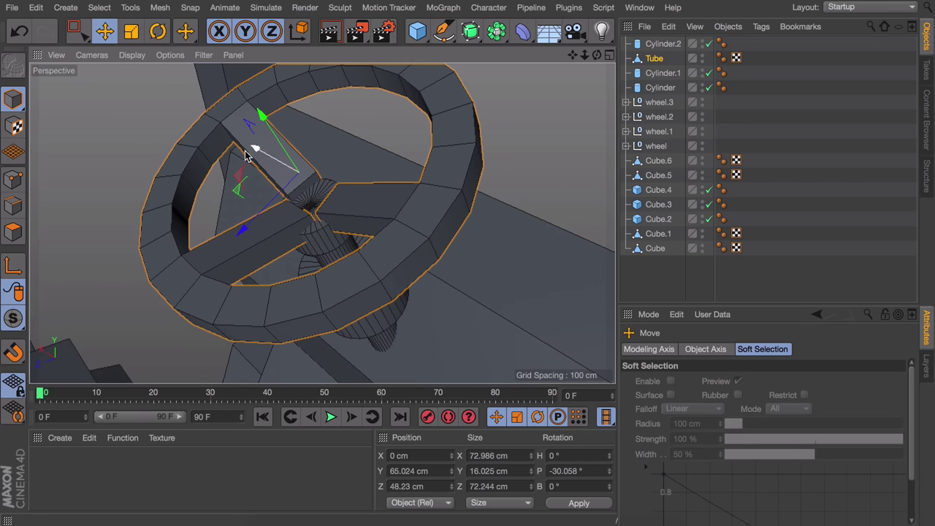
left_click(307, 220)
left_click_drag(271, 147, 287, 162, "alt")
left_click_drag(287, 162, 389, 213)
left_click(391, 210)
left_click(630, 91)
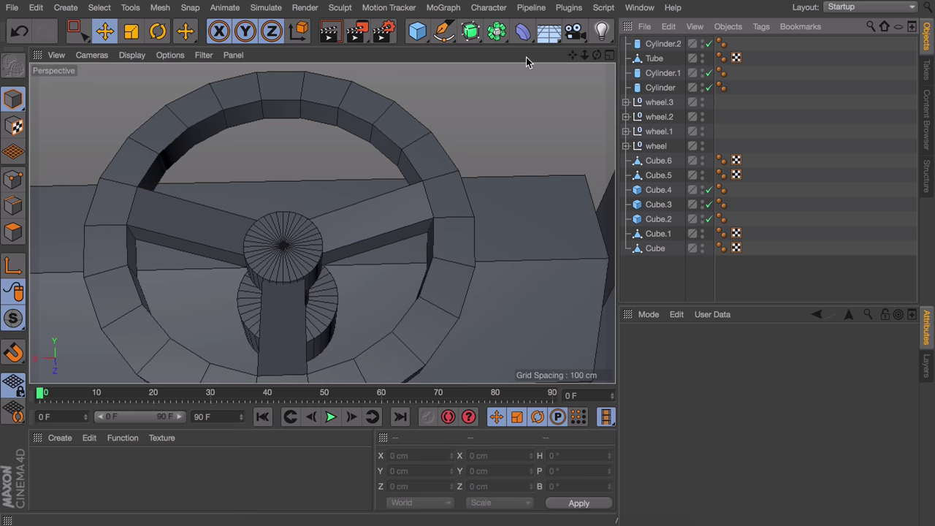
Add a Subdivision Surface and make the steering wheel tube its child
left_click(467, 33)
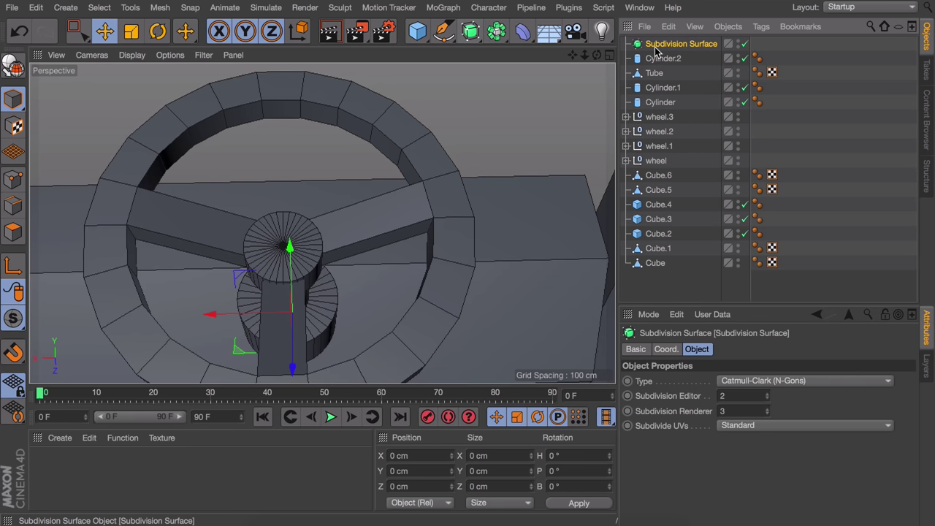
left_click(655, 73)
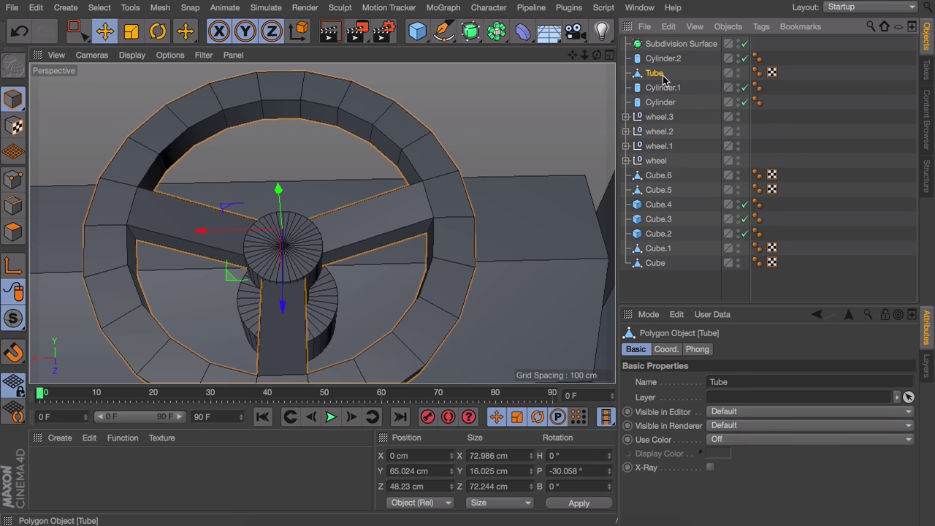
left_click_drag(670, 46, 670, 45)
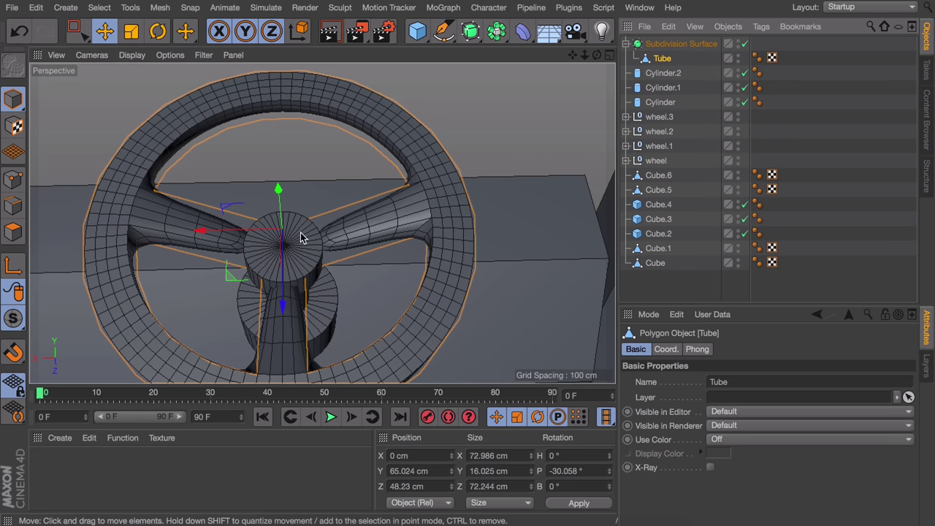
Extrude the inner end faces of the three smoothed spokes with an offset of -0.89 cm to flatten their ends at the hub
left_click(13, 232)
right_click_drag(322, 247, 344, 207, "alt")
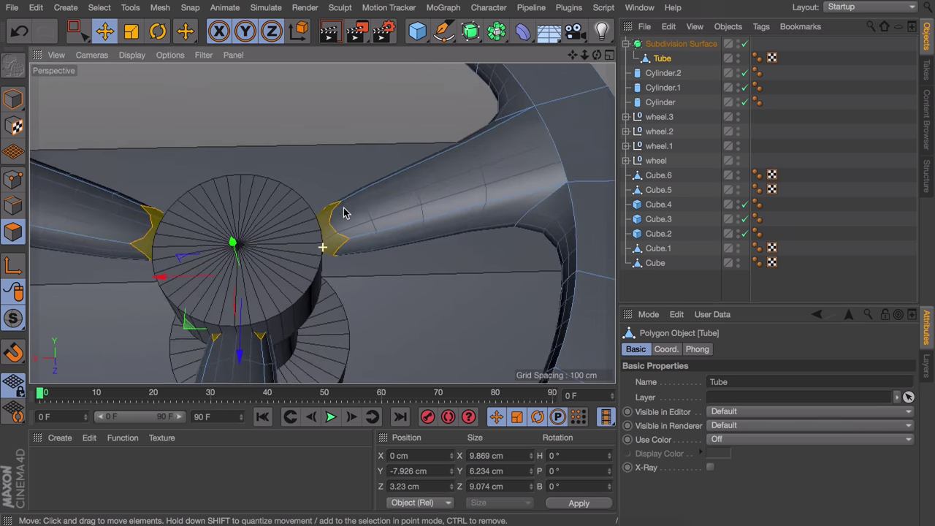
left_click(322, 235)
key("ctrl+z")
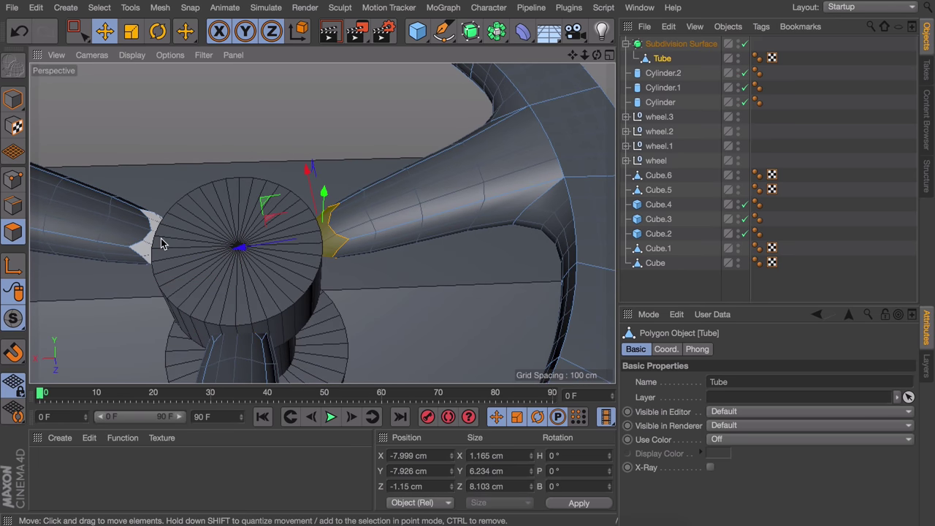
key("d")
left_click_drag(396, 264, 383, 265)
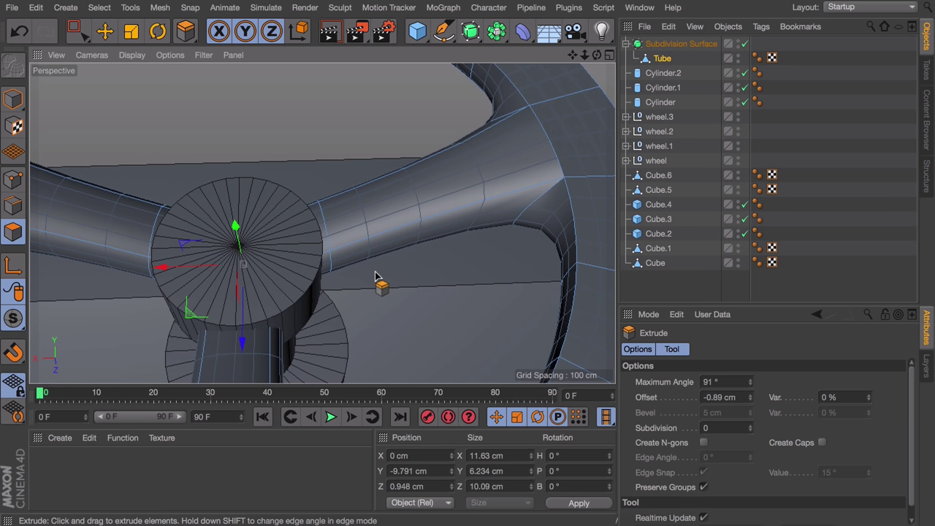
scroll(359, 259, "down", 6)
key("e")
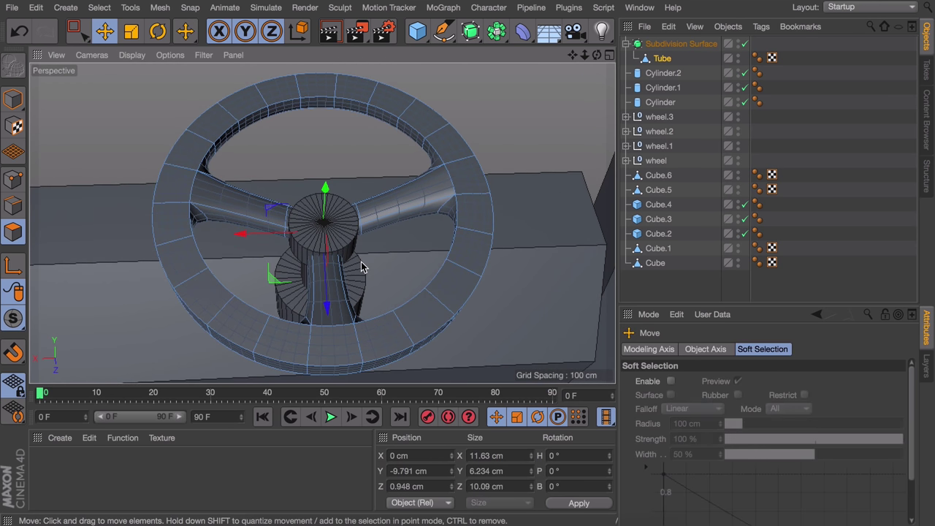
Optimize all polygons of the steering wheel mesh to merge its duplicate points and return to whole-object editing
left_click_drag(428, 257, 367, 274, "alt")
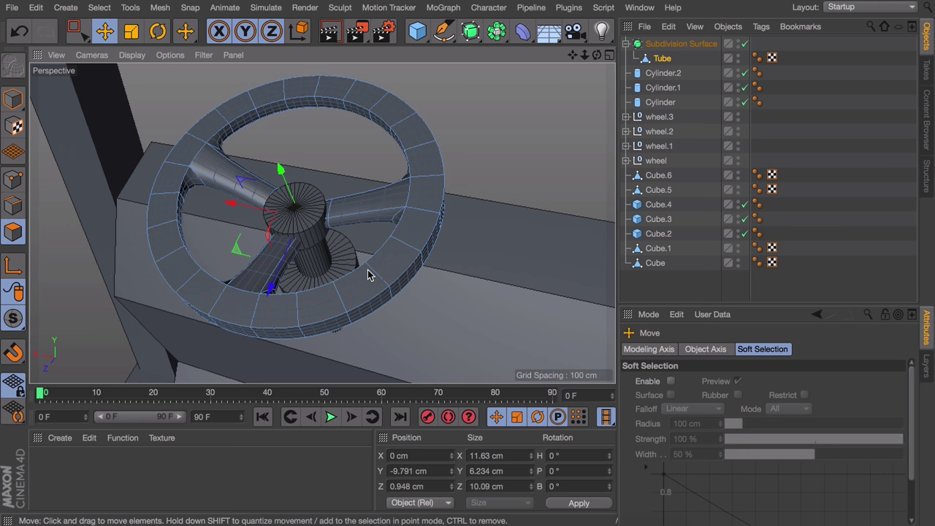
key("ctrl+a")
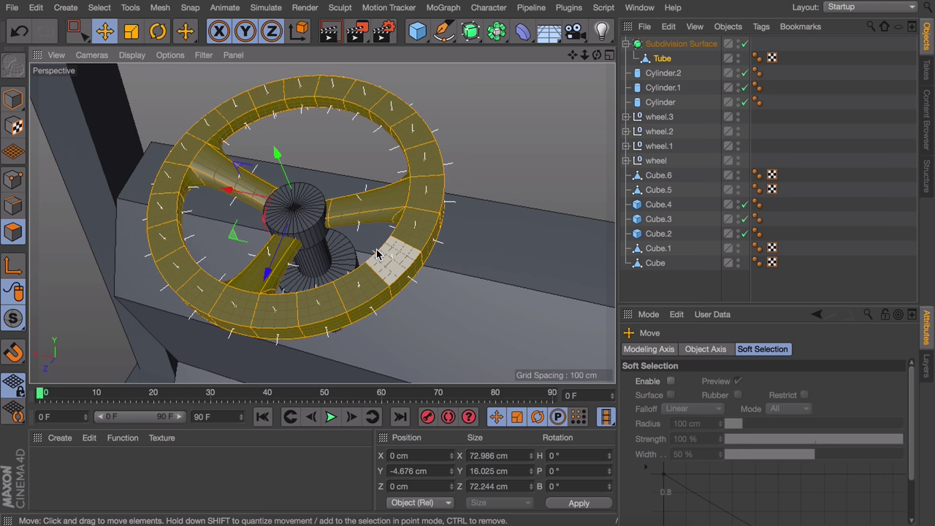
key("u")
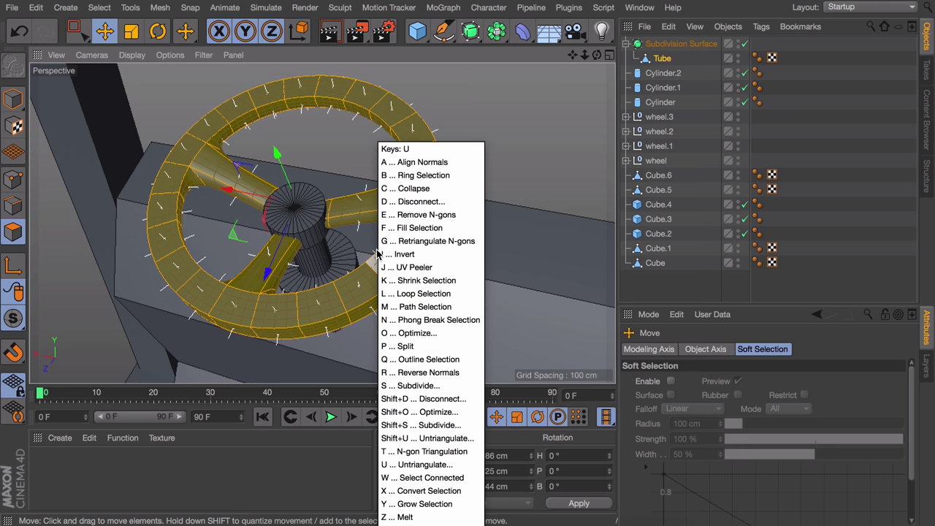
key("o")
scroll(382, 253, "down", 2)
right_click(432, 213)
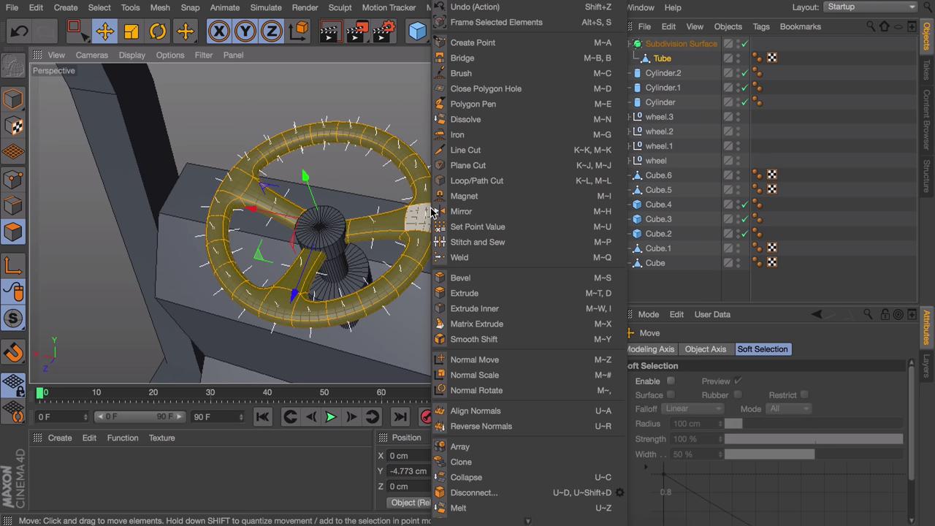
mouse_move(519, 521)
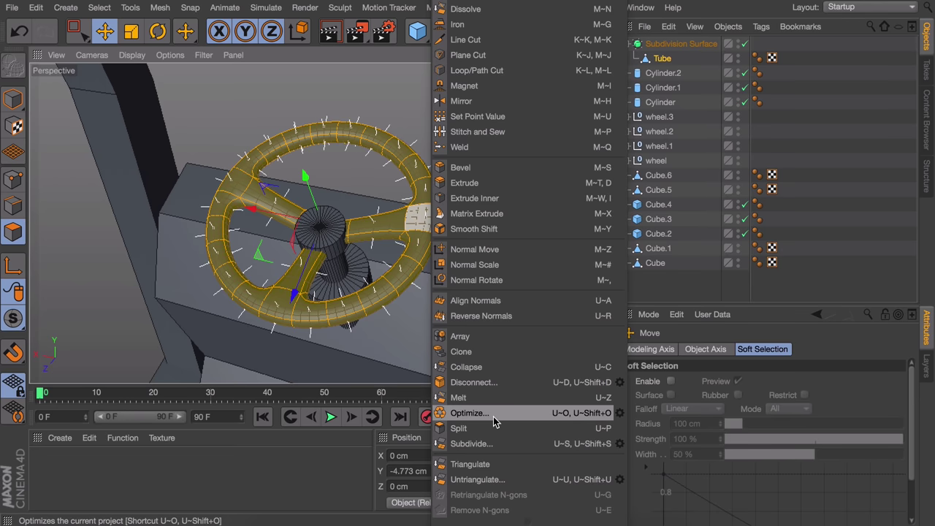
left_click(864, 126)
left_click(693, 141)
left_click(22, 96)
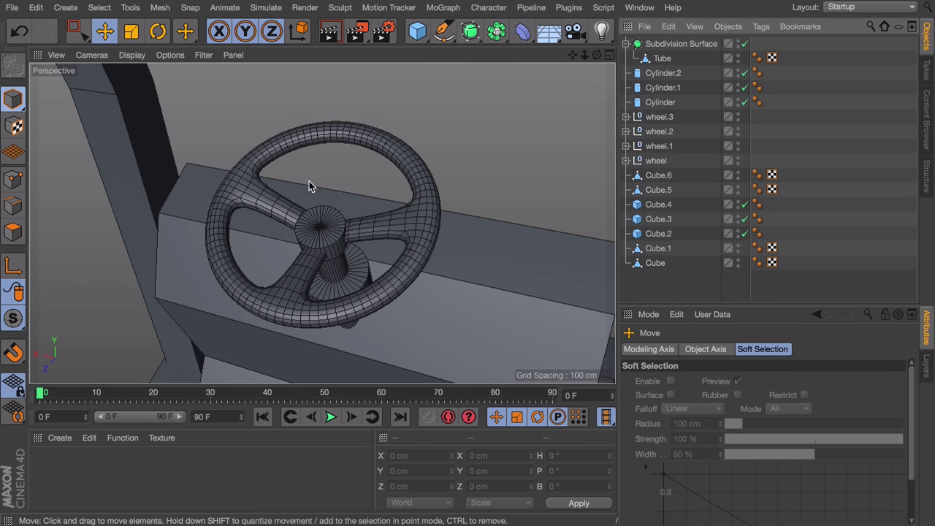
Duplicate the thin steering shaft cylinder twice as levers beside the steering wheel, at about X -44.8 and X -69.2 cm
left_click_drag(313, 183, 496, 185, "alt")
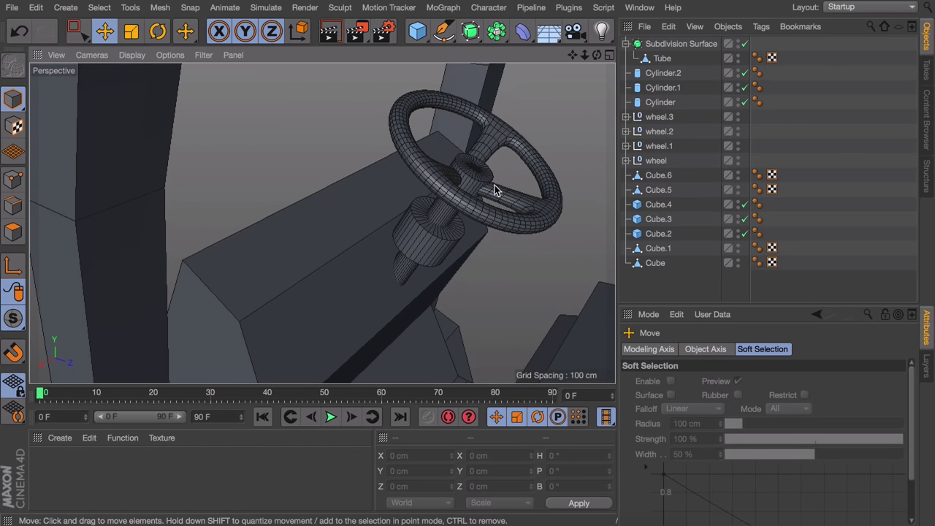
right_click_drag(497, 185, 476, 208, "alt")
middle_click_drag(475, 208, 331, 248, "alt")
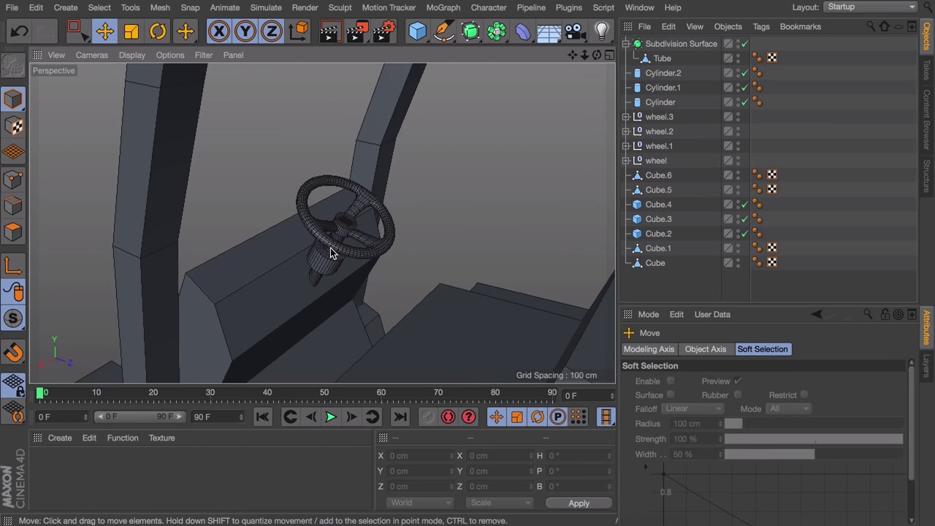
left_click(661, 102)
key("o")
left_click_drag(268, 274, 232, 247, "alt")
left_click_drag(272, 179, 267, 183)
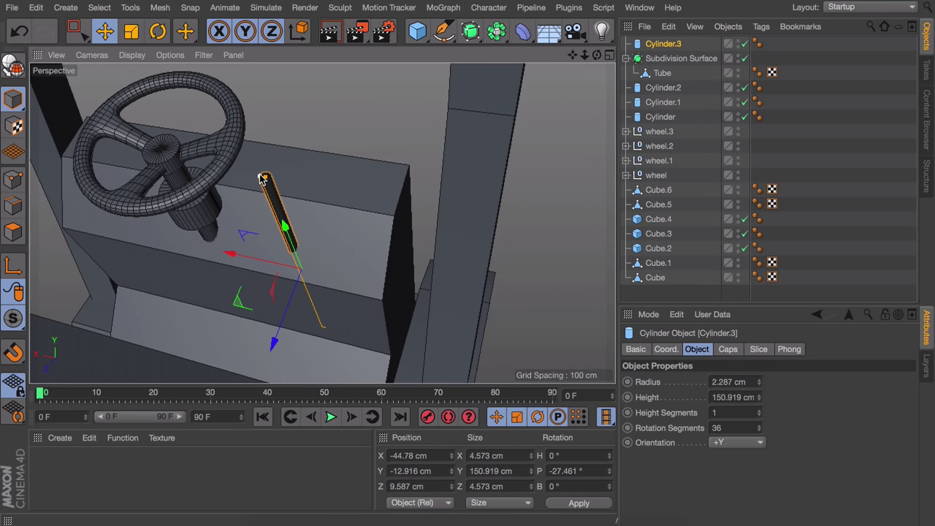
left_click_drag(267, 233, 284, 255, "ctrl")
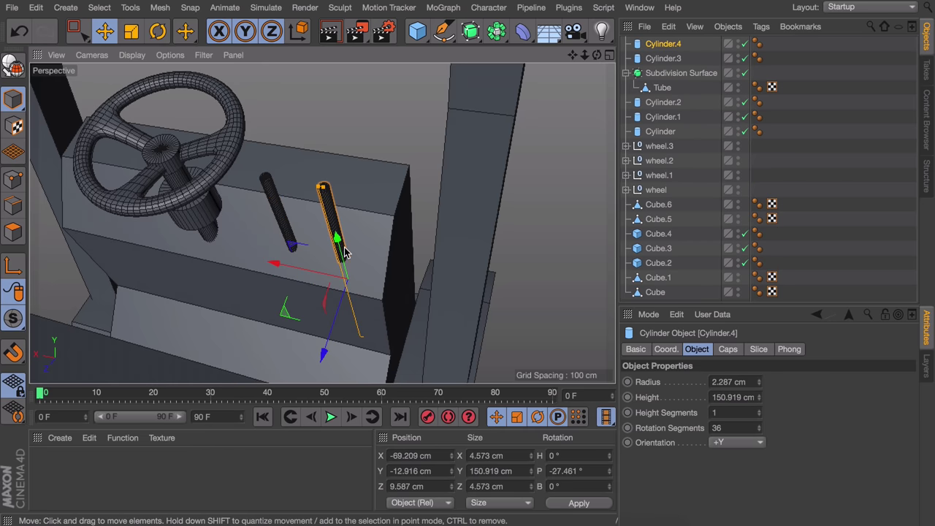
Shorten both lever cylinders to a height of 47.919 cm and raise them along their slanted axis to about Y 21.6 cm
left_click(666, 58, "shift")
left_click_drag(480, 287, 385, 245, "alt")
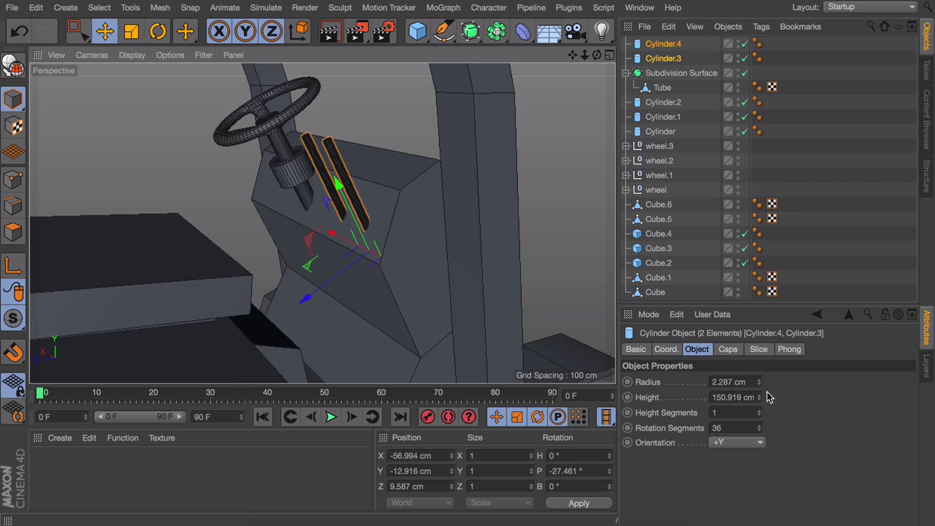
left_click_drag(759, 397, 759, 445)
left_click_drag(339, 182, 307, 116)
left_click_drag(759, 398, 759, 407)
left_click_drag(307, 118, 353, 187)
left_click(353, 199)
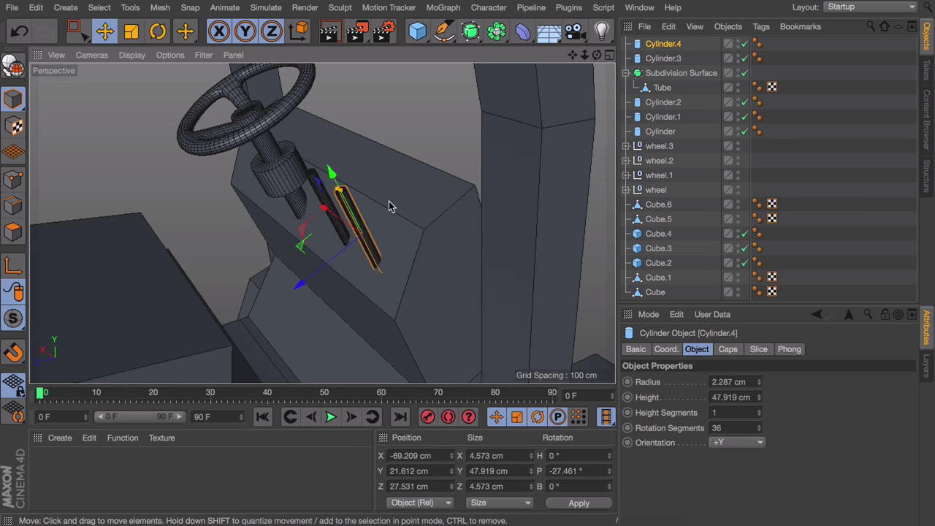
Duplicate both levers upward as handle grips with radius 3.287 cm and height 12.919 cm, placed at about Y 45.9 cm
left_click(664, 59, "ctrl")
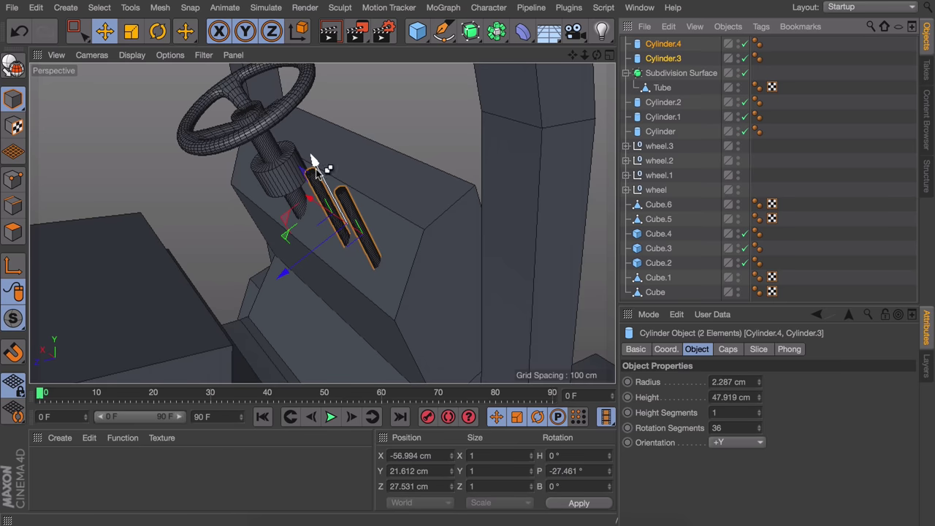
left_click_drag(312, 163, 278, 88, "ctrl")
left_click_drag(759, 382, 760, 406)
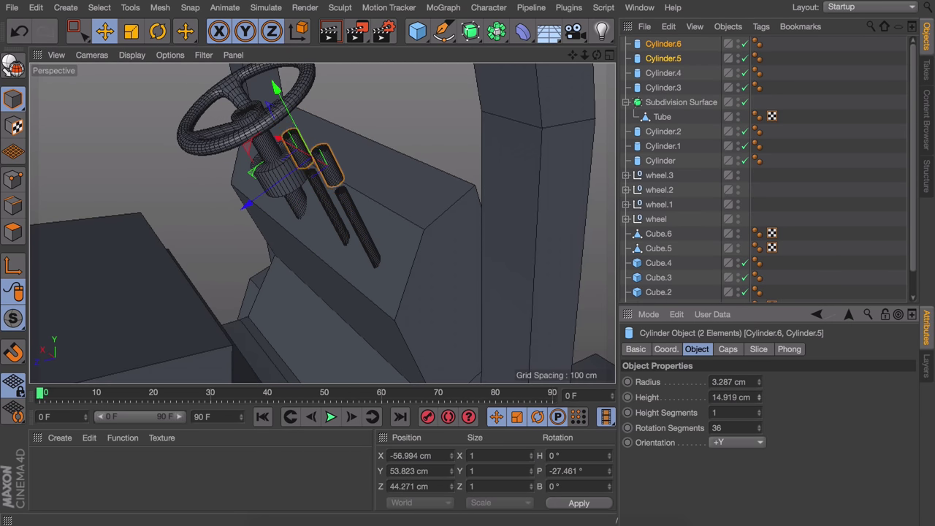
left_click_drag(276, 86, 288, 109)
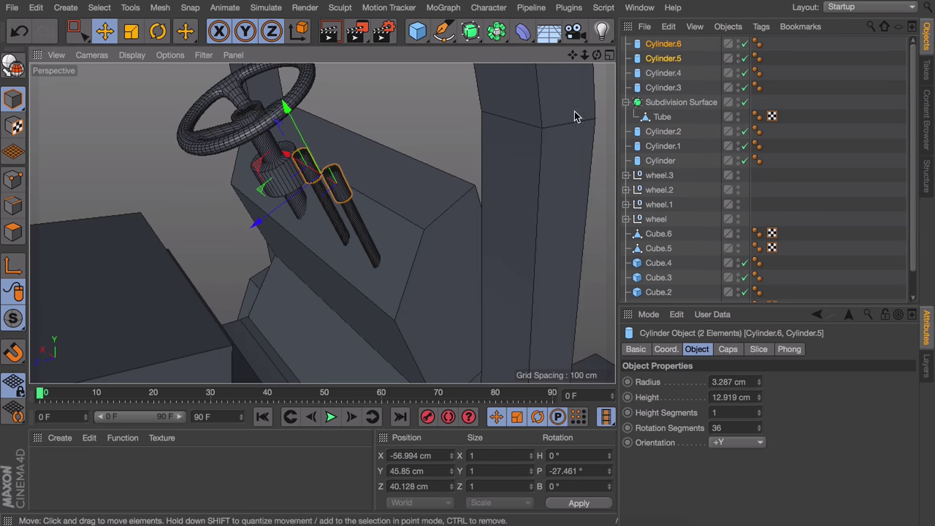
Group each lever cylinder with its own grip so the two levers form separate null groups
left_click(629, 69)
left_click(663, 87)
left_click(660, 60, "ctrl")
left_click(667, 74)
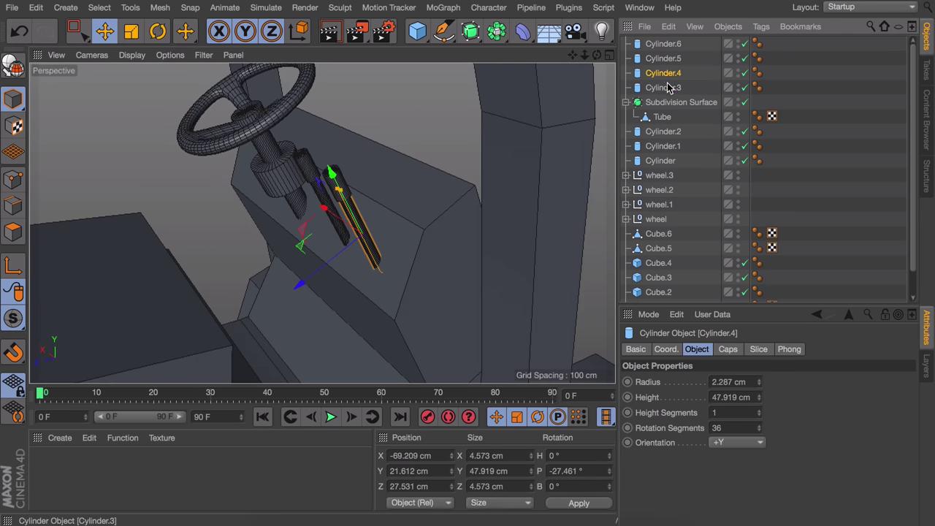
left_click(667, 86, "ctrl")
left_click(668, 74, "ctrl")
left_click(665, 45, "ctrl")
key("alt+g")
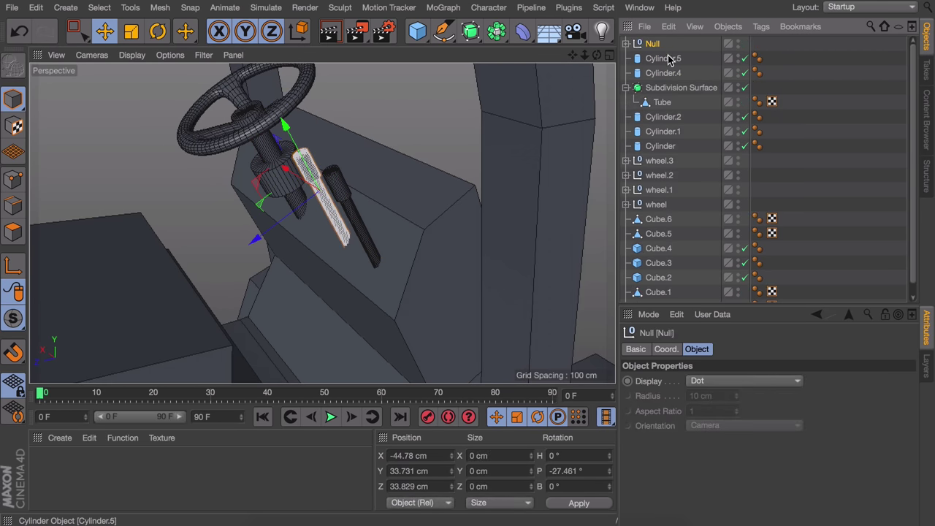
left_click(663, 58)
left_click(664, 73, "ctrl")
key("alt+g")
Try to rotate the outer lever group about its current axis point
scroll(347, 206, "up", 5)
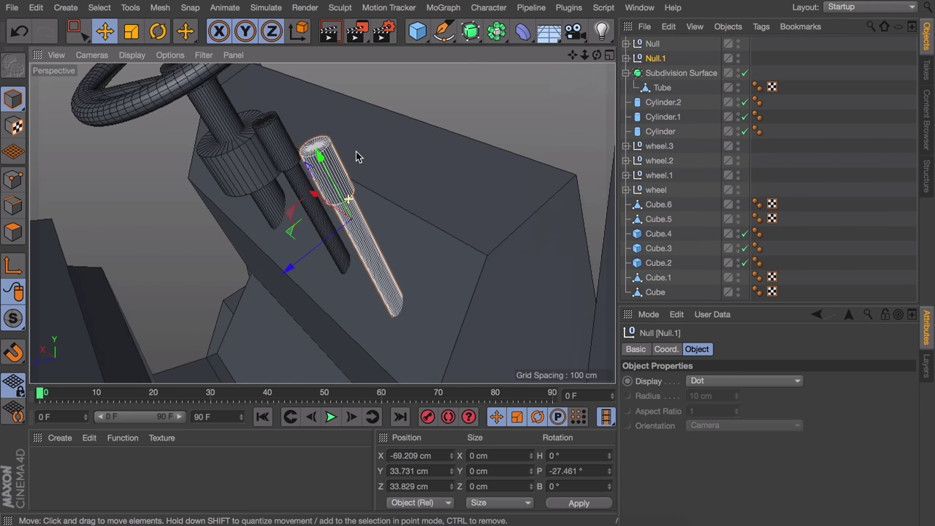
key("r")
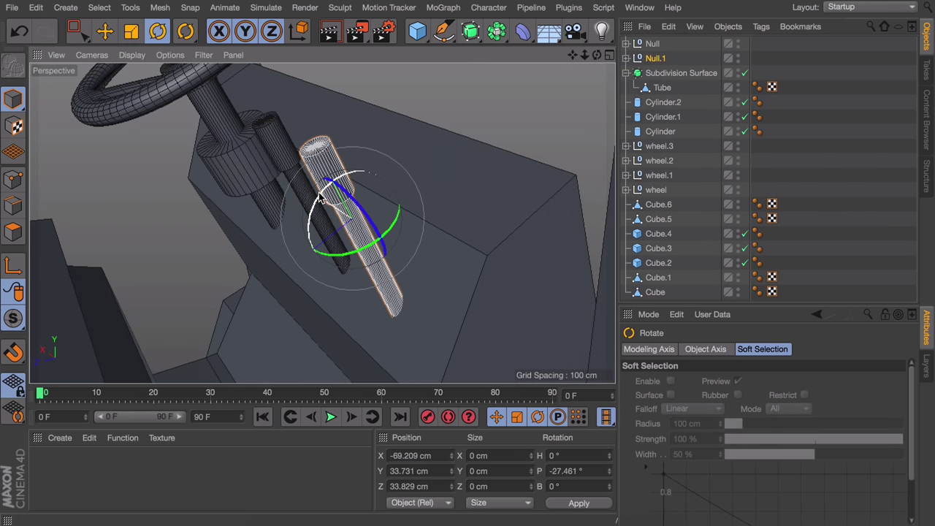
left_click_drag(319, 199, 518, 129, "shift")
key("e")
key("ctrl+z")
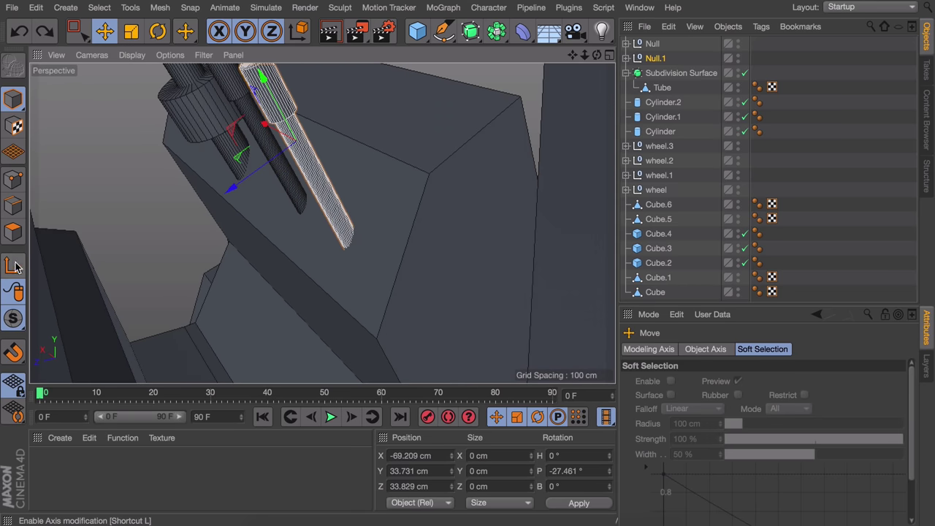
Move only the axis of the outer lever group down to the lever's base, at about Y 5.3 and Z 19.1 cm
middle_click(339, 182)
middle_click_drag(173, 310, 237, 249, "alt")
left_click_drag(226, 249, 212, 290)
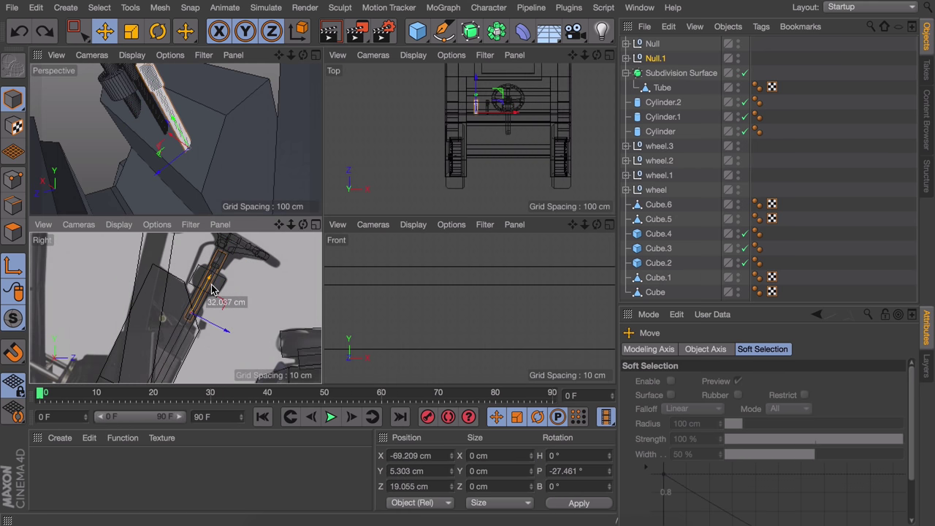
left_click(21, 263)
Rotate the outer lever group slightly about its base so it tilts differently from the other lever
key("r")
middle_click_drag(195, 127, 208, 174, "alt")
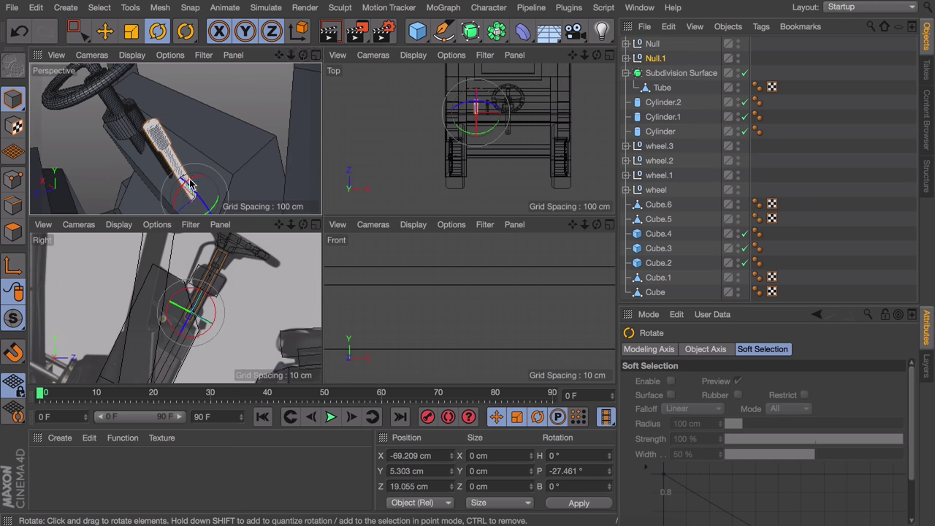
middle_click(190, 184)
scroll(334, 280, "up", 1)
left_click_drag(334, 280, 326, 294)
left_click(796, 128)
Add a cube and shape it into a horizontal bar about 175 x 11.3 x 14.5 cm in front of the chassis between the front wheels
right_click_drag(409, 197, 341, 215, "alt")
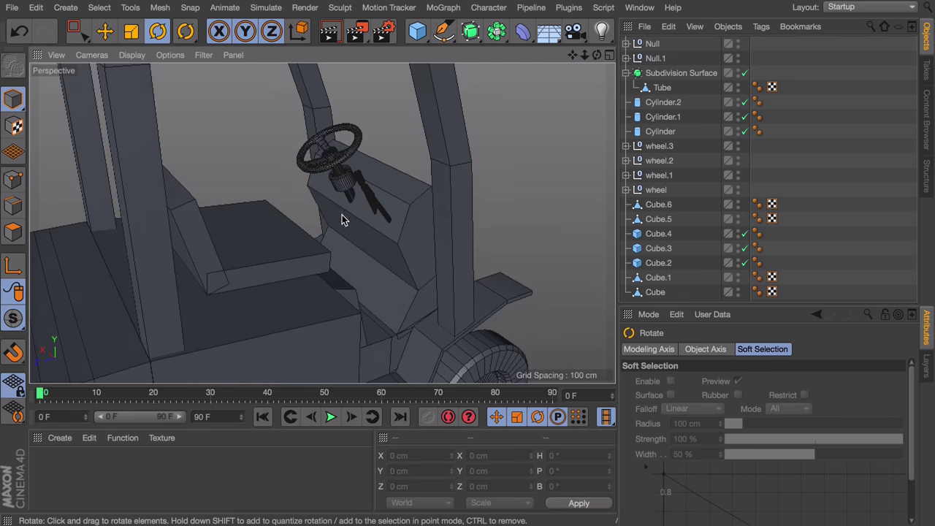
left_click_drag(341, 215, 566, 227, "alt")
right_click_drag(567, 226, 322, 224, "alt")
left_click_drag(322, 224, 509, 205, "alt")
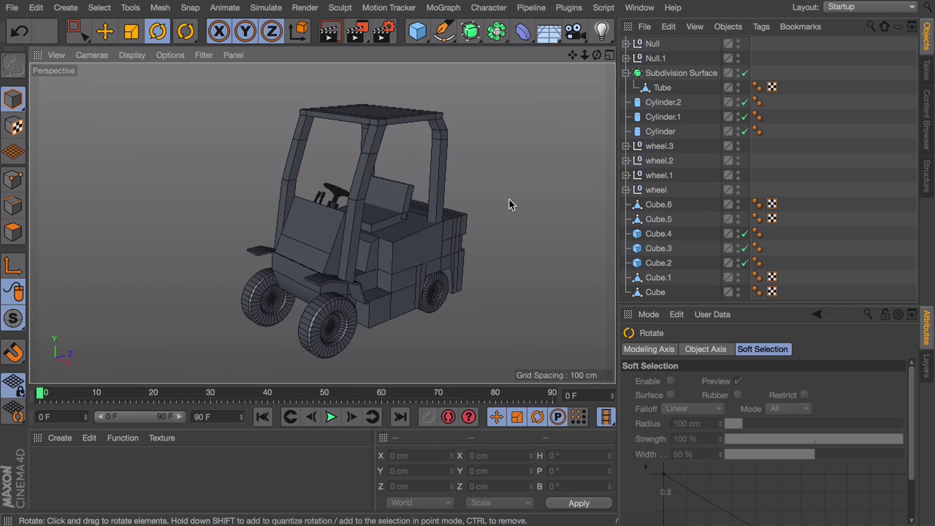
left_click(417, 31)
key("e")
left_click_drag(321, 175, 254, 233)
left_click_drag(293, 228, 259, 236)
left_click_drag(253, 158, 253, 226)
middle_click_drag(294, 281, 299, 212, "alt")
left_click_drag(299, 212, 366, 220, "alt")
right_click_drag(322, 223, 395, 222, "alt")
left_click_drag(326, 224, 341, 210)
left_click_drag(392, 235, 336, 233, "alt")
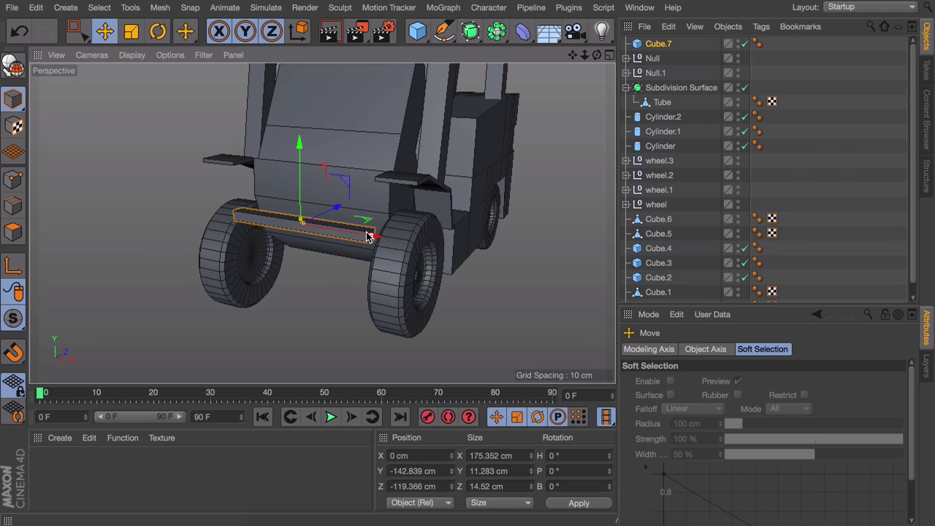
Convert the front bar to an editable mesh and lower its top polygon to about Y 2.1 cm
key("c")
left_click(14, 232)
right_click_drag(346, 241, 368, 198, "alt")
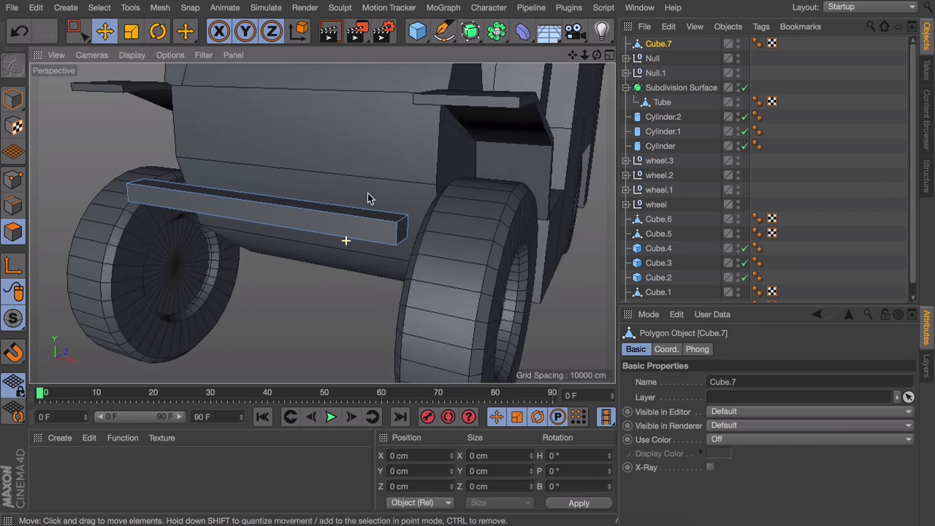
left_click_drag(367, 197, 271, 198, "alt")
left_click(291, 205)
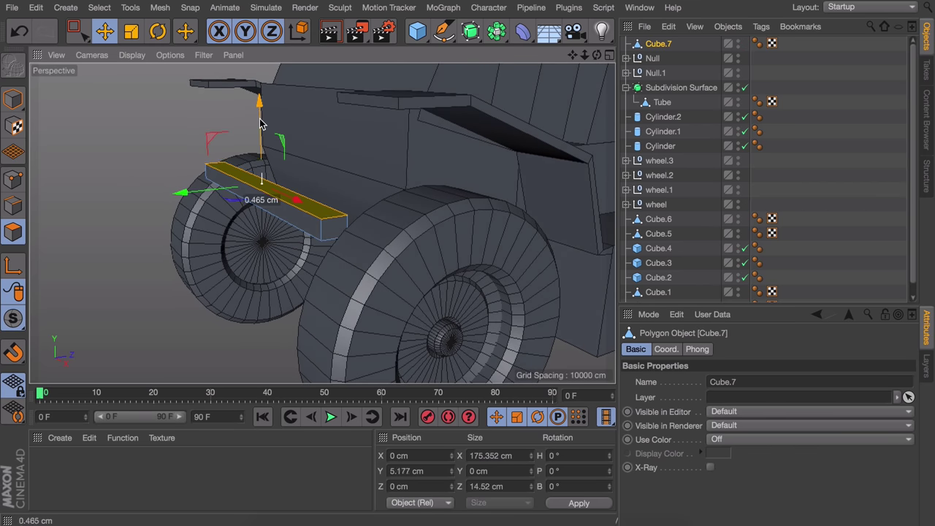
left_click_drag(273, 151, 474, 221, "alt")
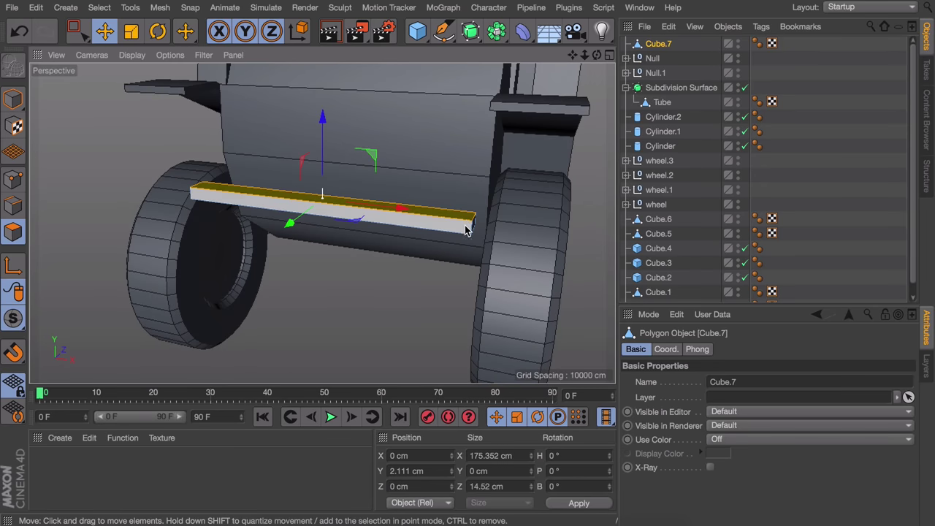
Extrude the end face of the front bar outward by about 9.5 cm, ending at about X 90.9 cm
left_click(474, 222)
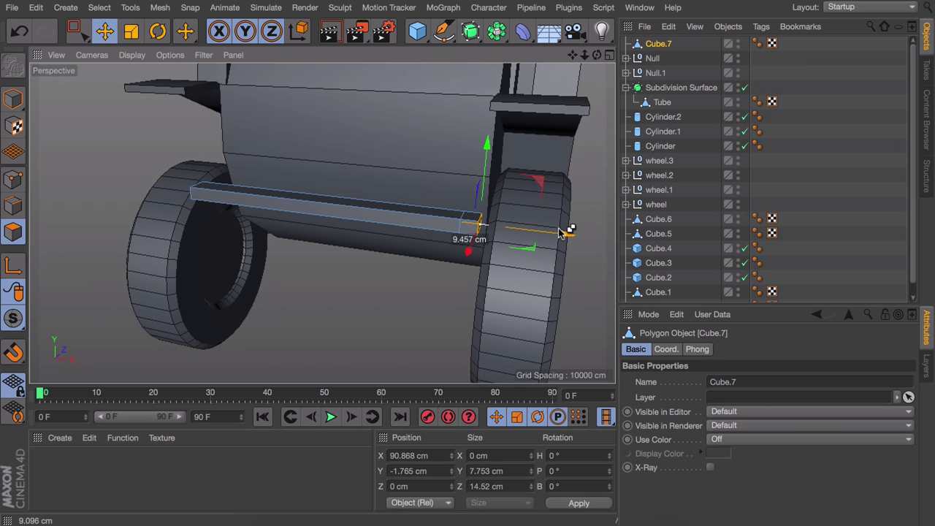
scroll(465, 199, "up", 3)
left_click_drag(466, 199, 470, 233, "alt")
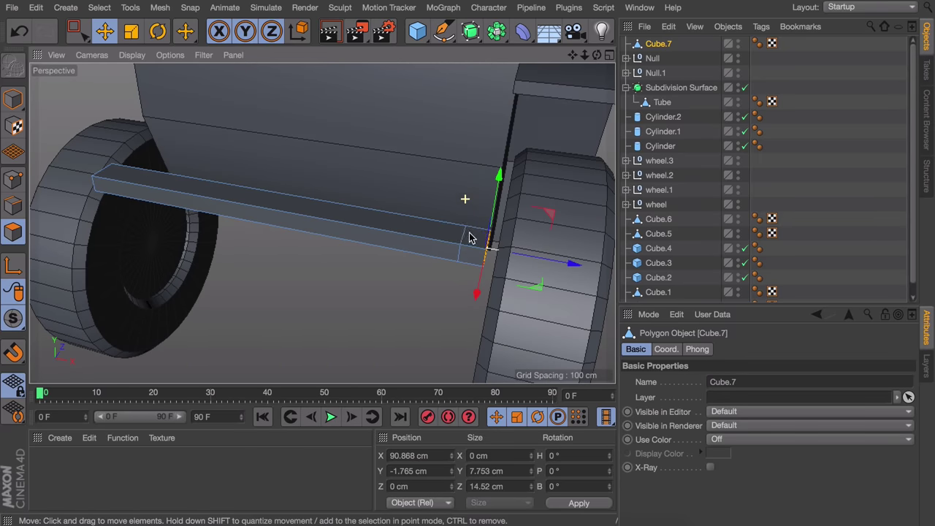
Extrude the top face of the bar's new end segment upward into an upright reaching about Y 147.7 cm
left_click(472, 237)
scroll(470, 234, "down", 5)
middle_click_drag(467, 231, 445, 286, "alt")
left_click_drag(475, 201, 498, 36, "ctrl")
middle_click_drag(470, 217, 439, 296, "alt")
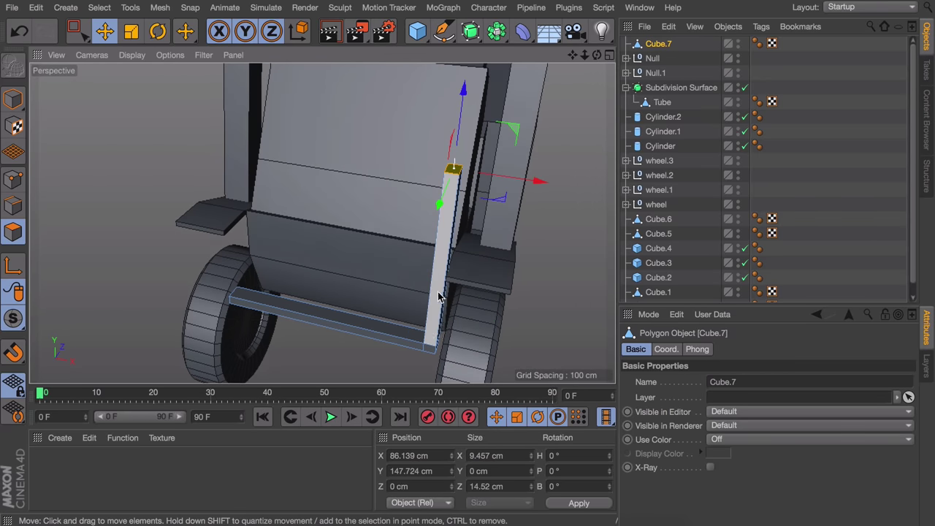
Align the whole frame with the mast in the side-view reference and raise the upright's top face to about Y 190.5 cm
middle_click(438, 296)
scroll(192, 296, "down", 3)
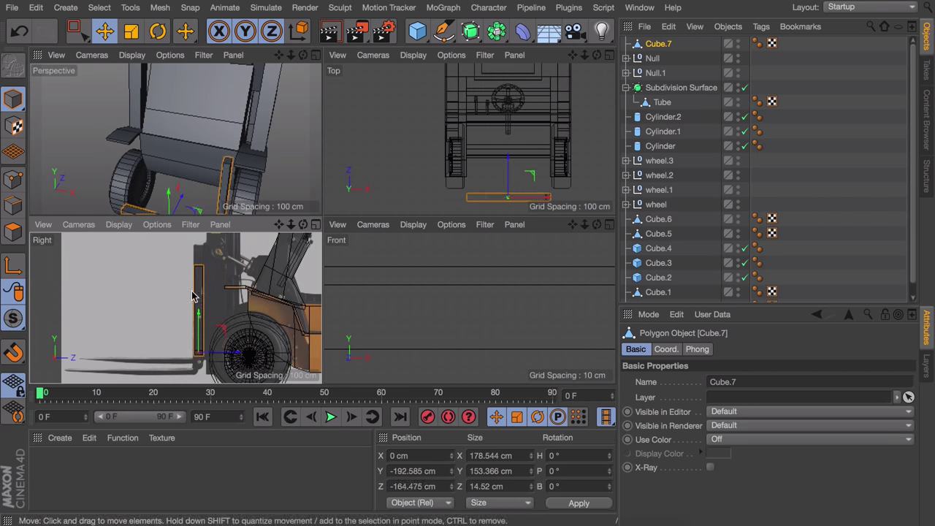
left_click_drag(198, 325, 198, 329)
key("Return")
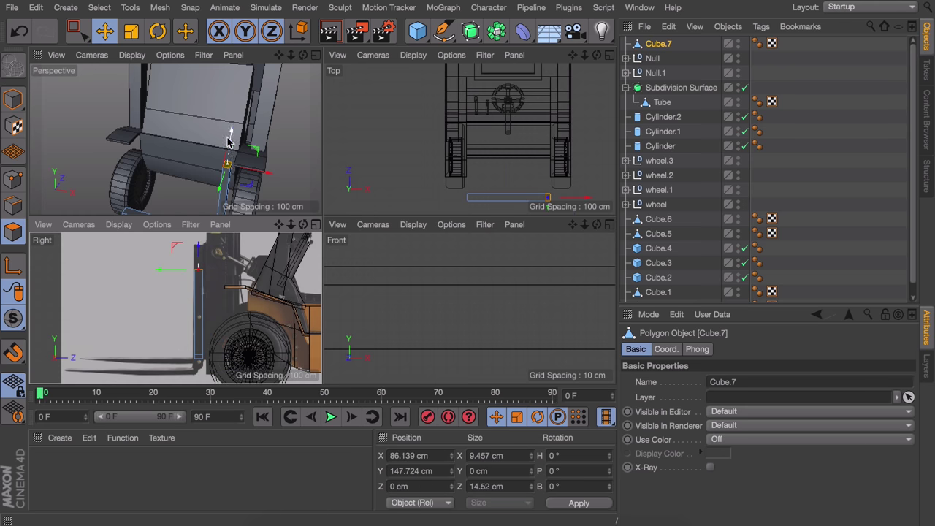
left_click_drag(228, 143, 232, 123)
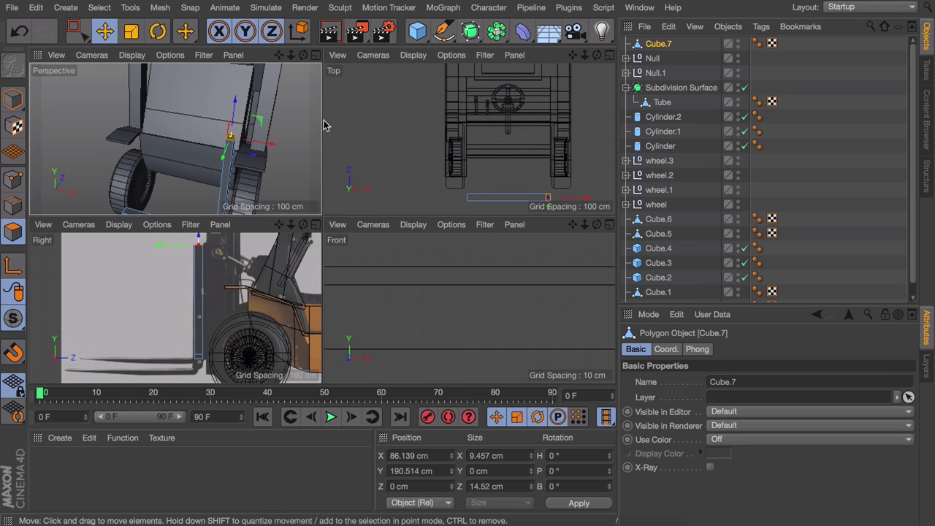
Extrude a short segment on the upright's top, tilt its end face inward and shift it to about X 80 and Y 194.1 cm
middle_click(301, 181)
scroll(491, 197, "up", 3)
left_click_drag(401, 148, 398, 171)
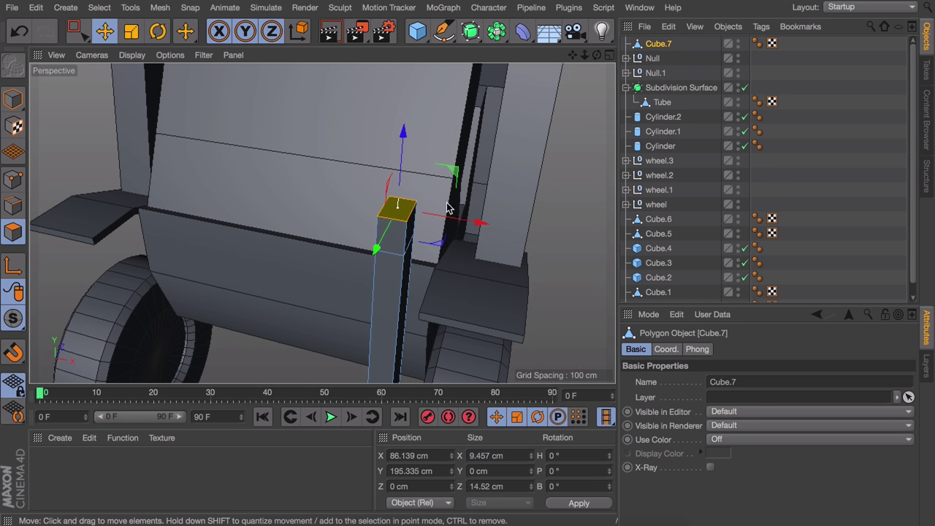
key("r")
left_click_drag(431, 166, 428, 180)
key("e")
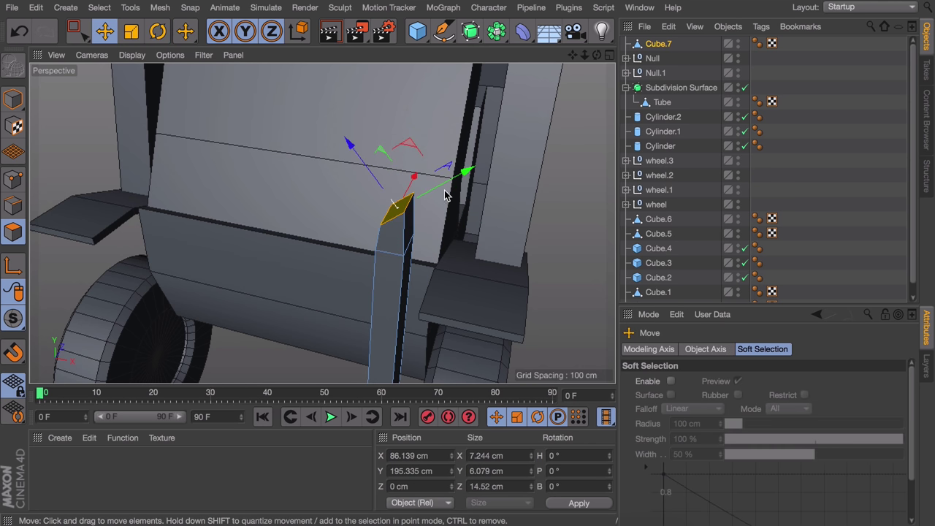
left_click_drag(410, 146, 395, 147)
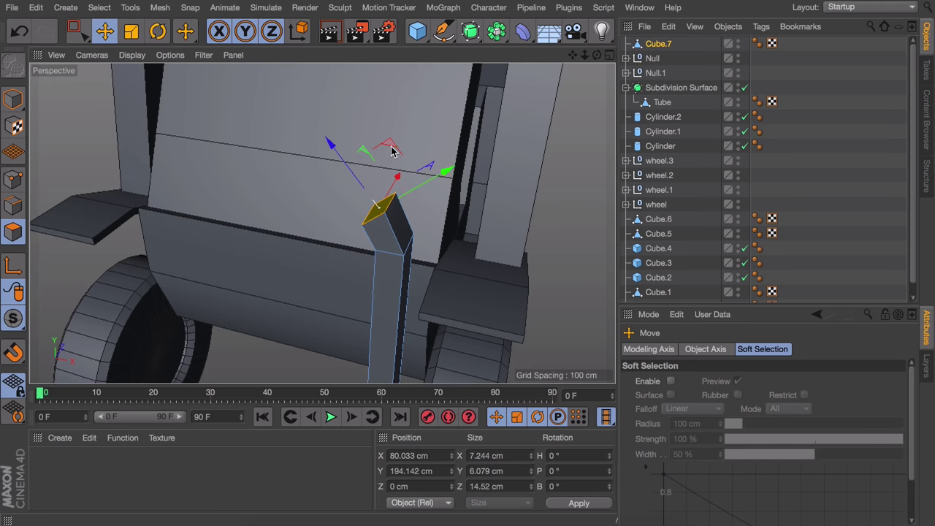
Extrude the upright's tilted end face by 11.97 cm to continue the bend
mouse_move(438, 229)
left_mouse_down("alt")
mouse_move(414, 217)
mouse_move(452, 222)
left_mouse_up("alt")
key("d")
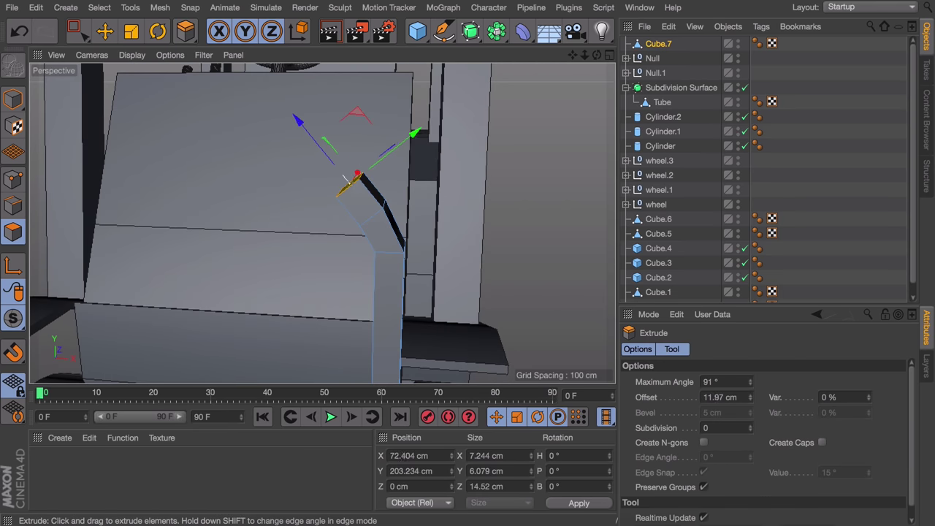
Try to rotate the bend's end face fully vertical and move it inward
key("r")
left_click_drag(382, 139, 331, 133)
key("e")
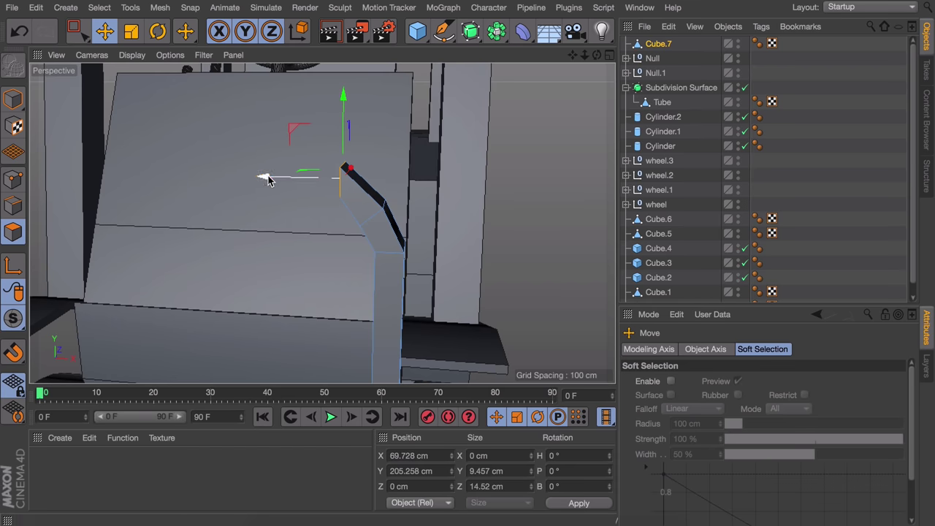
left_click_drag(267, 180, 267, 181)
key("ctrl+z")
Rotate the bend's end face by -20° and extrude another segment to about X 61.1 and Y 210.8 cm
key("r")
left_click_drag(384, 142, 364, 134)
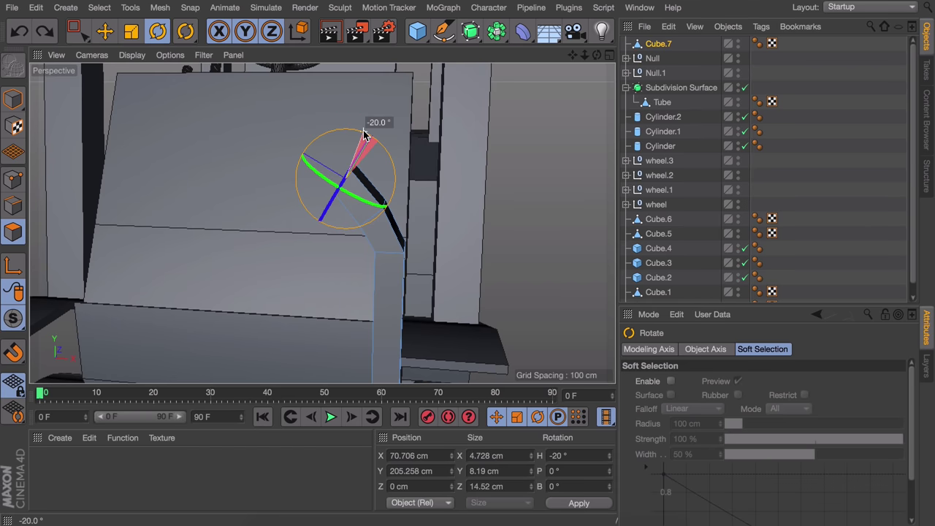
key("d")
left_click_drag(421, 206, 439, 211)
Rotate the bend's end face to vertical and extrude it 82.589 cm horizontally as the frame's upper crossbar
key("r")
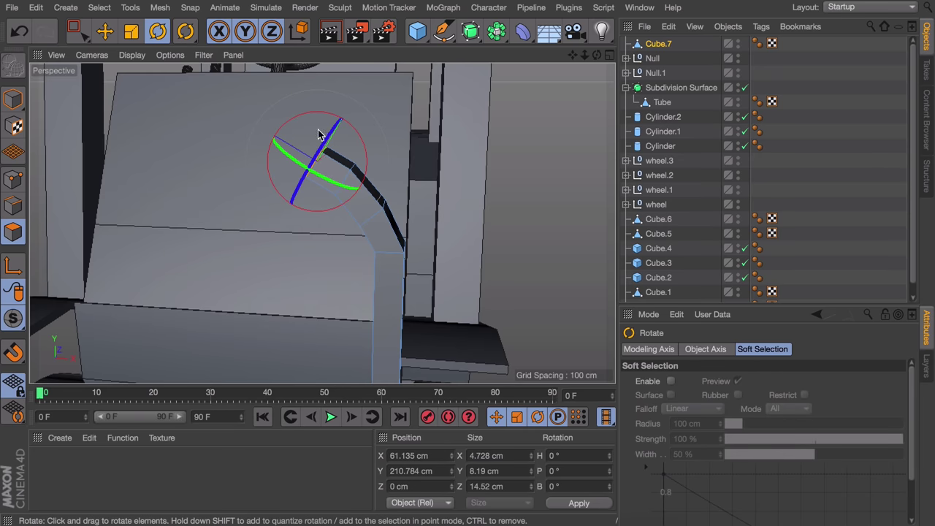
left_click_drag(326, 118, 301, 115)
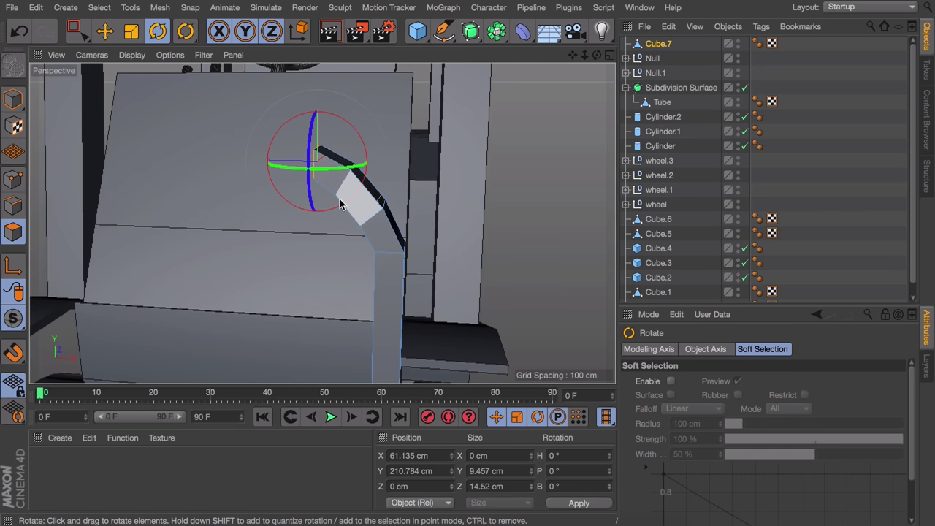
scroll(366, 188, "up", 3)
key("d")
left_click_drag(393, 193, 471, 196)
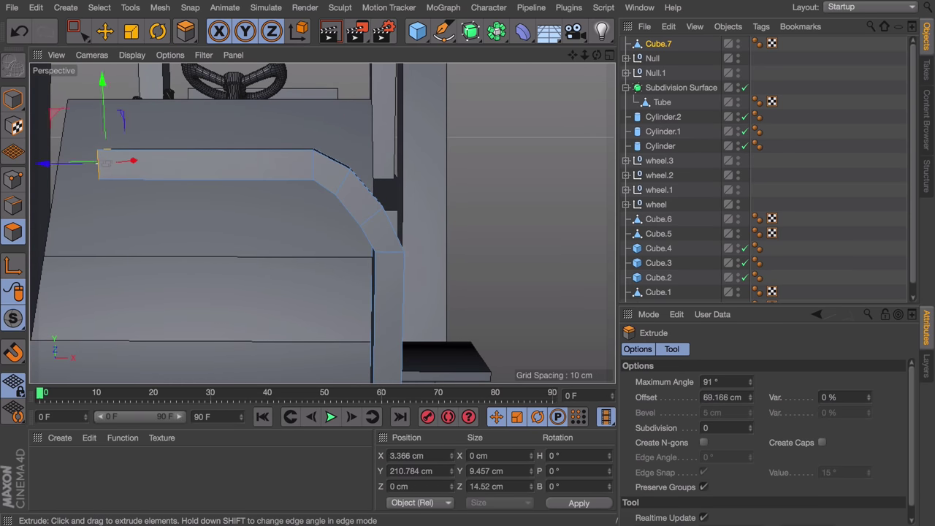
right_click_drag(402, 244, 401, 284, "alt")
left_click_drag(380, 286, 337, 322, "alt")
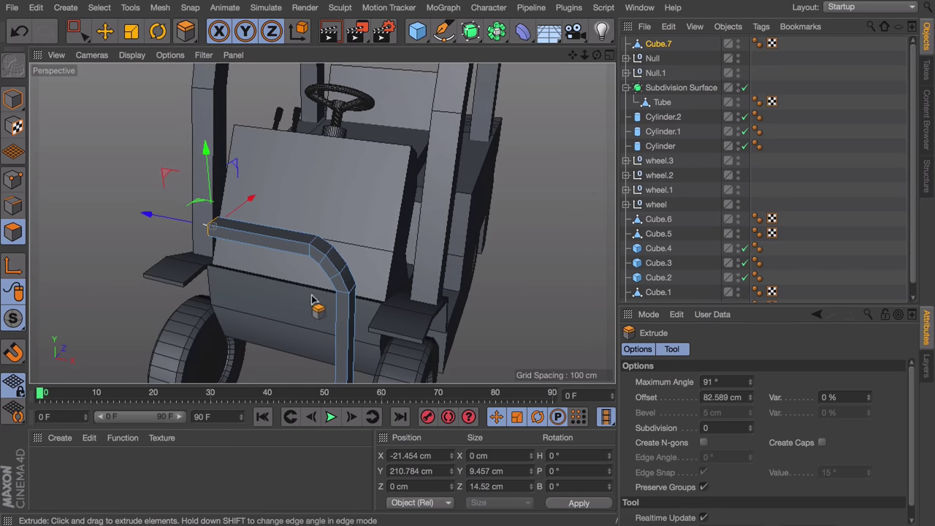
Move the crossbar's end face further across the forklift's front to about X -35.5 cm
middle_click_drag(323, 261, 395, 241, "alt")
key("e")
left_click_drag(205, 185, 130, 176)
right_click_drag(363, 174, 359, 207, "alt")
left_click_drag(263, 252, 319, 219, "alt")
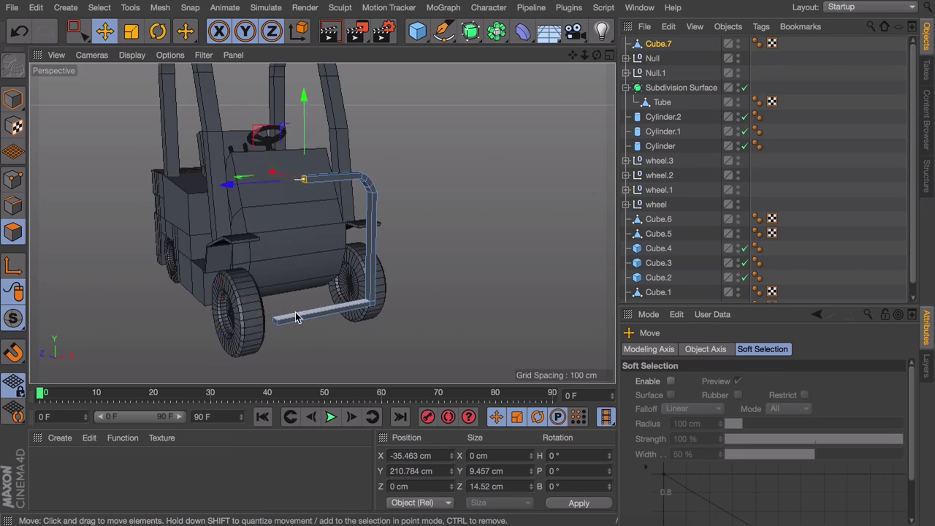
Reposition the end face of the front frame's lower crossbar across the forklift's front and deselect the frame
left_click(278, 317)
left_click_drag(196, 333, 216, 328)
left_click_drag(264, 213, 207, 195, "alt")
left_click(818, 158)
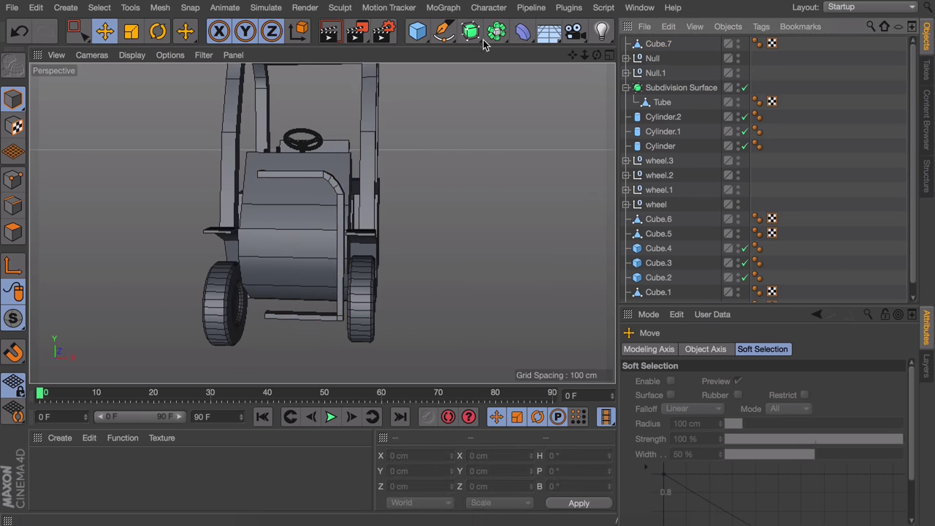
Add a Symmetry object and place the half front frame in it to mirror it across the ZY plane
left_click_drag(475, 34, 661, 103)
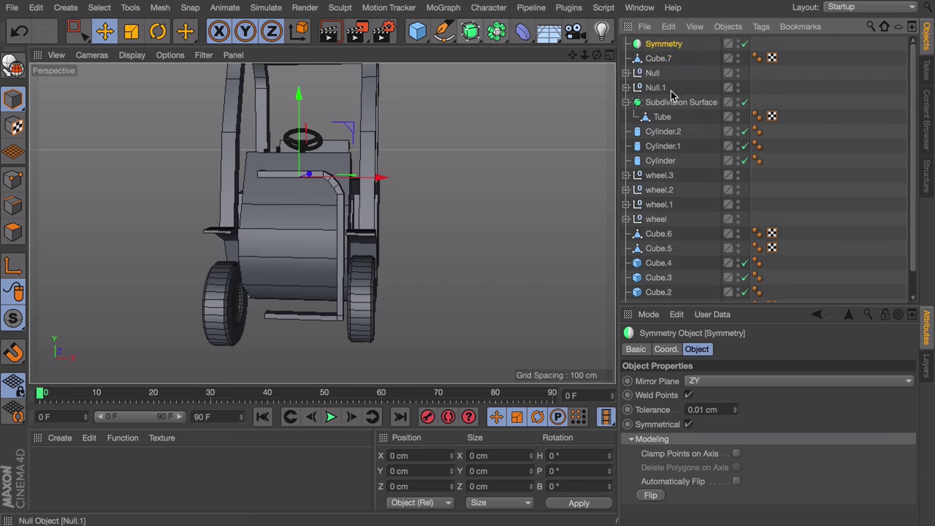
left_click_drag(663, 43, 665, 45)
left_click(818, 104)
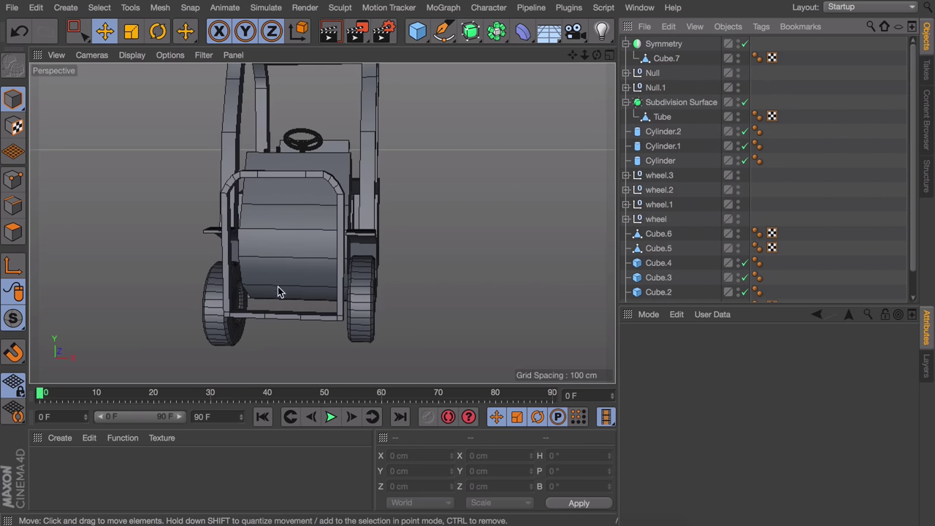
Add a cube at the front frame, flattened to about 6 cm high and 9.4 cm deep, at about Z -168.8 cm
left_click_drag(277, 292, 222, 217, "alt")
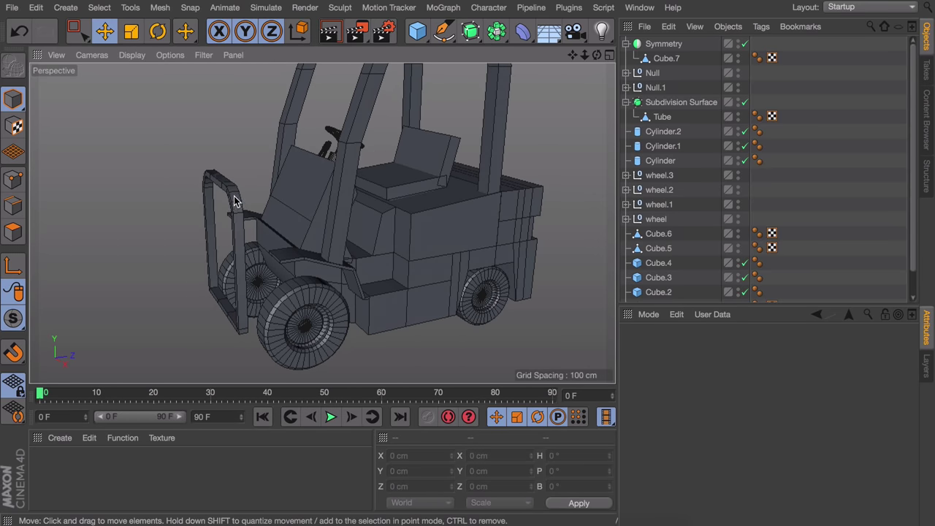
left_click(417, 31)
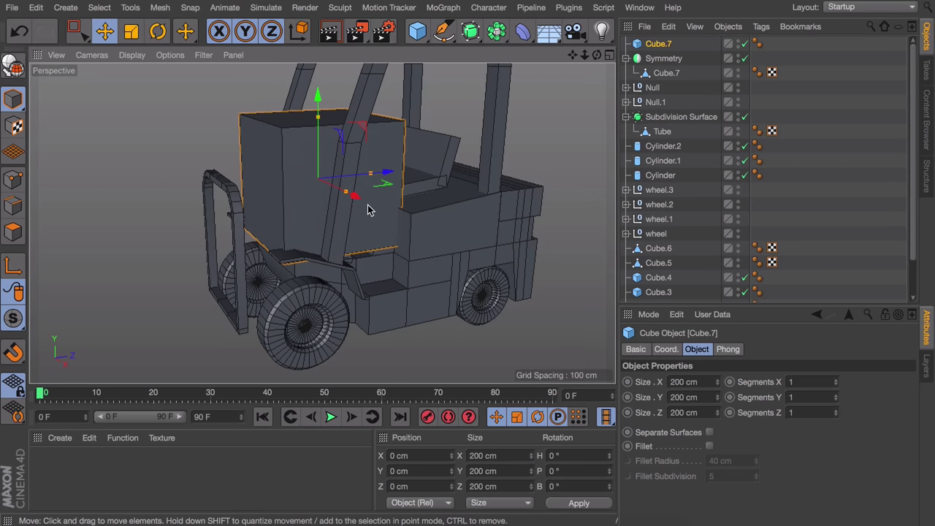
left_click_drag(399, 170, 202, 188)
left_click_drag(195, 136, 196, 147)
left_click_drag(199, 181, 201, 189)
left_click_drag(276, 183, 293, 181)
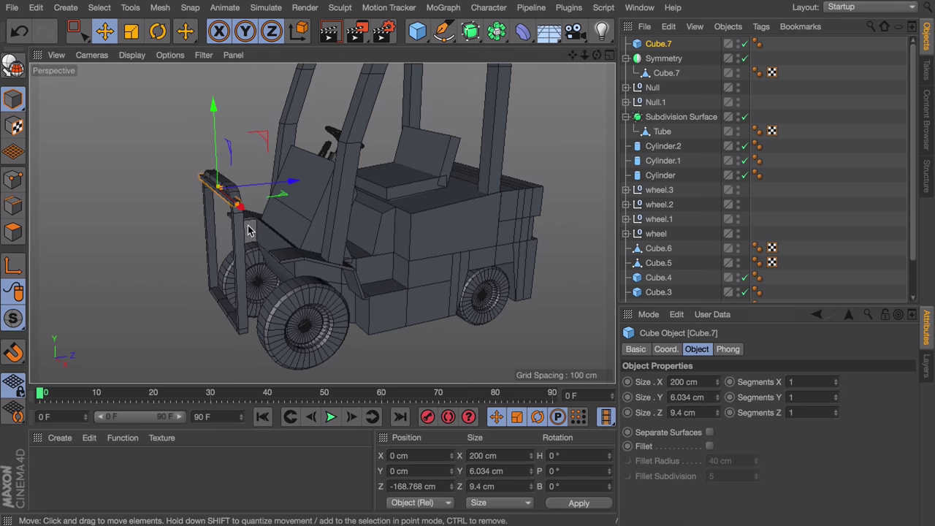
Fit the flat bar to the frame in the top view, about 170.6 cm wide and 13.4 cm deep, at about Z -164.4 cm
middle_click(247, 224)
scroll(476, 171, "down", 5)
scroll(482, 170, "up", 5)
left_click_drag(466, 122, 467, 134)
scroll(542, 148, "down", 1)
left_click_drag(603, 147, 585, 147)
left_click(449, 359)
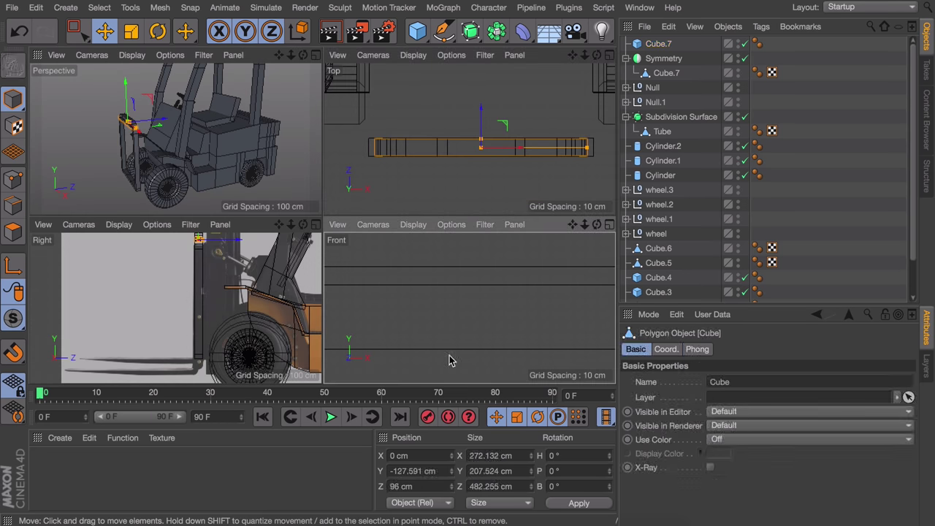
Lower the horizontal bar inside the front frame to about Y -67 cm
scroll(450, 356, "down", 6)
middle_click_drag(484, 307, 418, 322, "alt")
left_click(437, 246)
left_click_drag(436, 246, 431, 282)
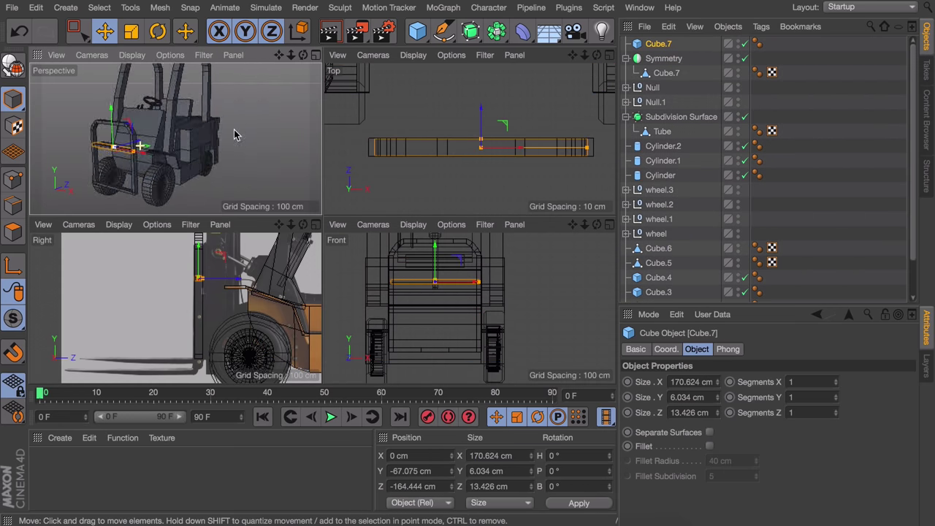
Duplicate the horizontal bar further down the front frame and adjust the copy's height
middle_click(267, 156)
scroll(468, 206, "up", 5)
left_click_drag(468, 206, 461, 204, "alt")
left_click_drag(370, 130, 367, 235, "ctrl")
scroll(364, 293, "up", 5)
left_click_drag(362, 291, 363, 285)
left_click_drag(369, 291, 366, 294)
Duplicate more horizontal bars to make four in total and even out their spacing within the frame
middle_click_drag(366, 294, 365, 179, "alt")
left_click_drag(361, 155, 362, 205)
left_click_drag(368, 179, 368, 26, "ctrl")
middle_click_drag(373, 163, 359, 188, "alt")
left_click(359, 186, "shift")
left_click(358, 250, "shift")
mouse_move(351, 91)
left_mouse_down()
mouse_move(351, 153)
mouse_move(351, 83)
left_mouse_up()
left_click_drag(366, 178, 315, 204, "alt")
scroll(357, 204, "down", 8)
left_click(797, 130)
Copy the top horizontal bar rotated 90°, shorten it to 78.835 cm, and stand it between the crossbar and top bar
scroll(336, 190, "up", 6)
left_click(314, 204)
key("r")
left_click_drag(325, 171, 323, 261, "ctrl")
key("e")
left_click_drag(297, 300, 301, 238)
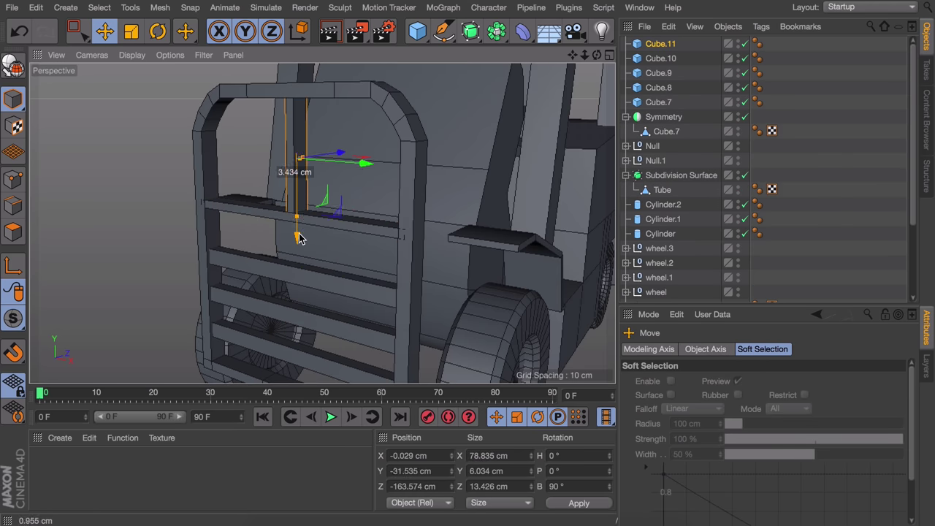
Add a MoGraph Cloner and place the vertical bar inside it
left_click(488, 8)
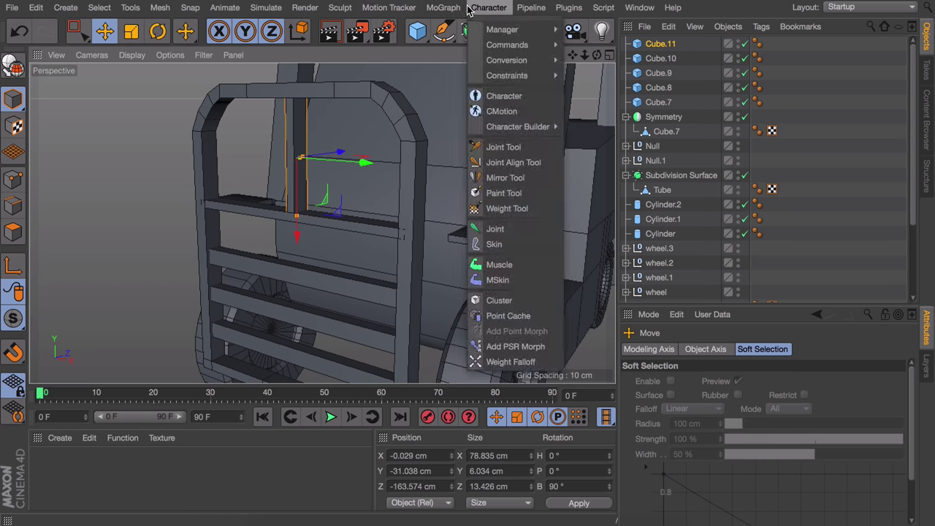
mouse_move(442, 7)
left_click(504, 256)
left_click_drag(659, 62, 659, 45)
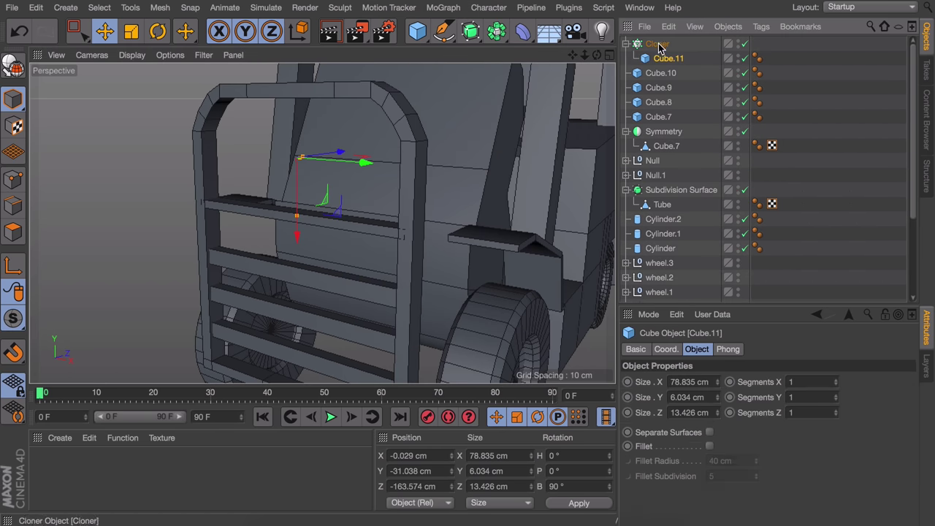
Set the Cloner to 5 clones spaced sideways instead of vertically and rotate the cloned bars upright
left_click(659, 45)
double_click(719, 447)
scroll(470, 228, "down", 5)
left_click_drag(436, 184, 355, 240)
scroll(657, 463, "down", 2)
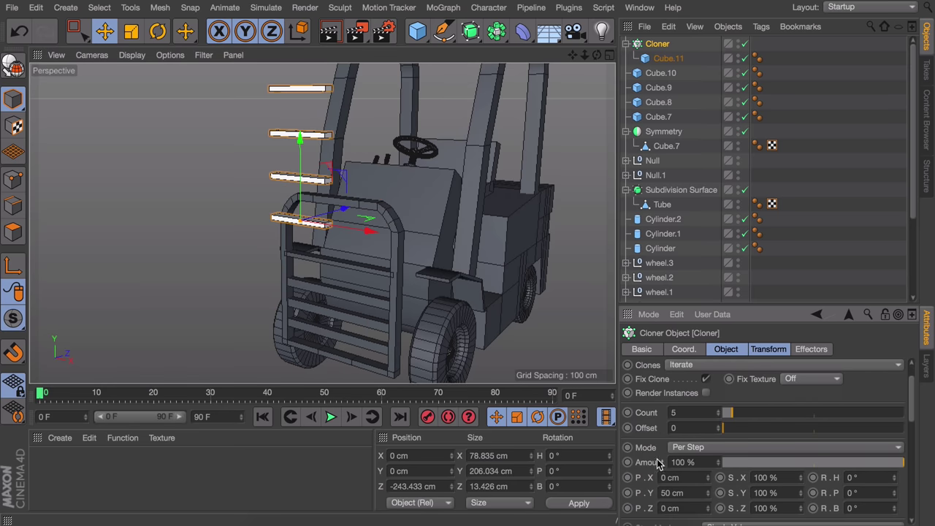
left_click(768, 350)
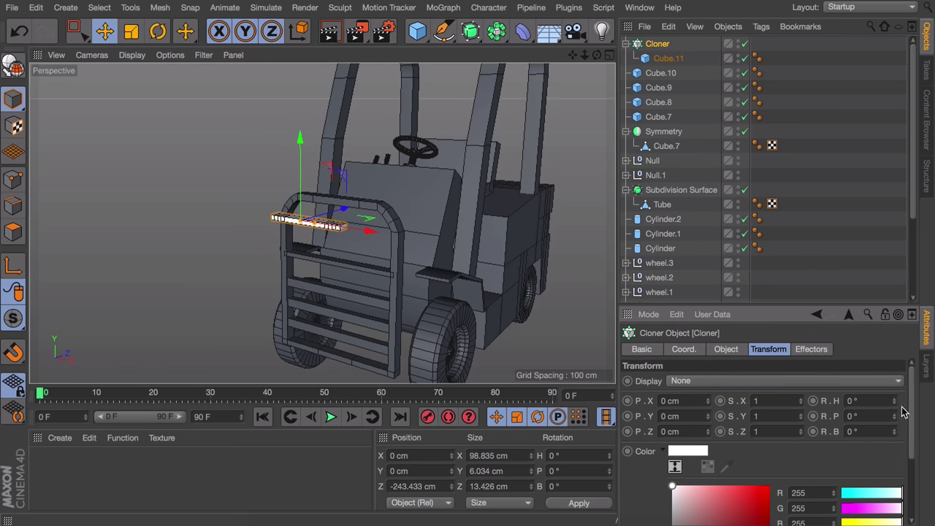
left_click(727, 349)
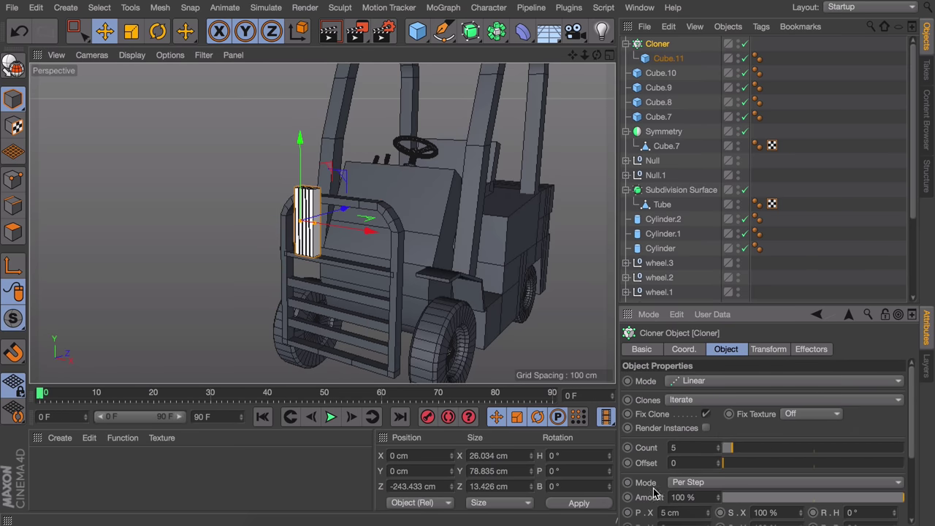
Set the clones' X step to 28 cm and move the Cloner back to the front frame at about Z -168.5 cm
scroll(653, 489, "down", 3)
left_click_drag(707, 465, 708, 449)
left_click_drag(376, 267, 340, 294, "alt")
left_click_drag(350, 214, 400, 188)
scroll(658, 386, "up", 1)
scroll(658, 391, "up", 2)
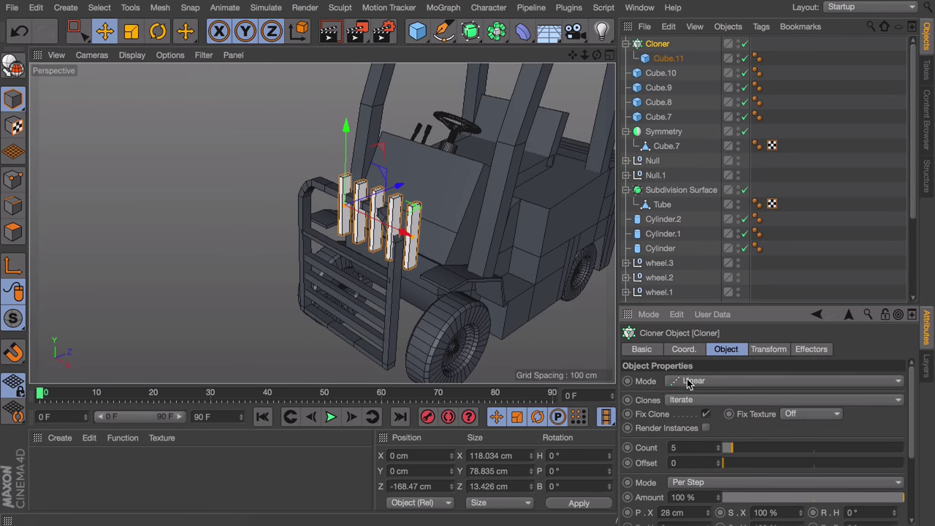
Switch the Cloner to Grid Array mode with counts of 1, 1 and 5
left_click(688, 382)
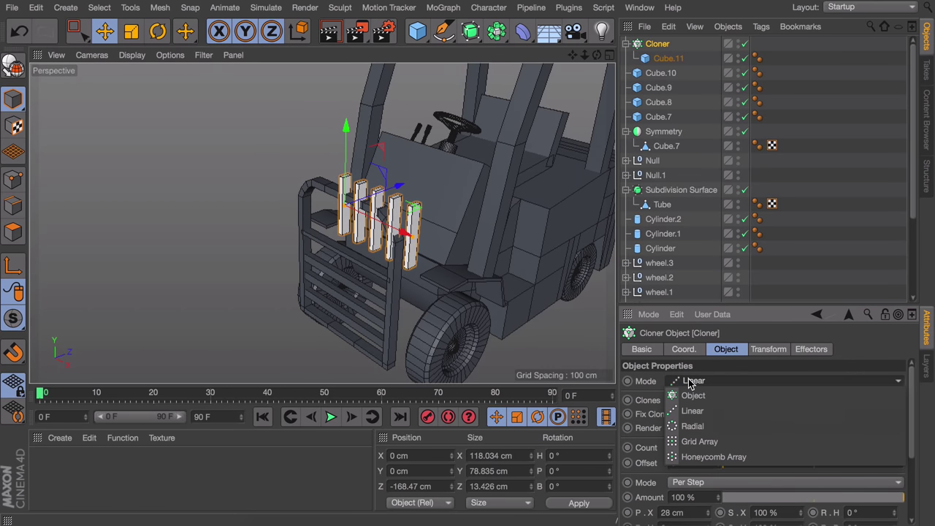
left_click(700, 441)
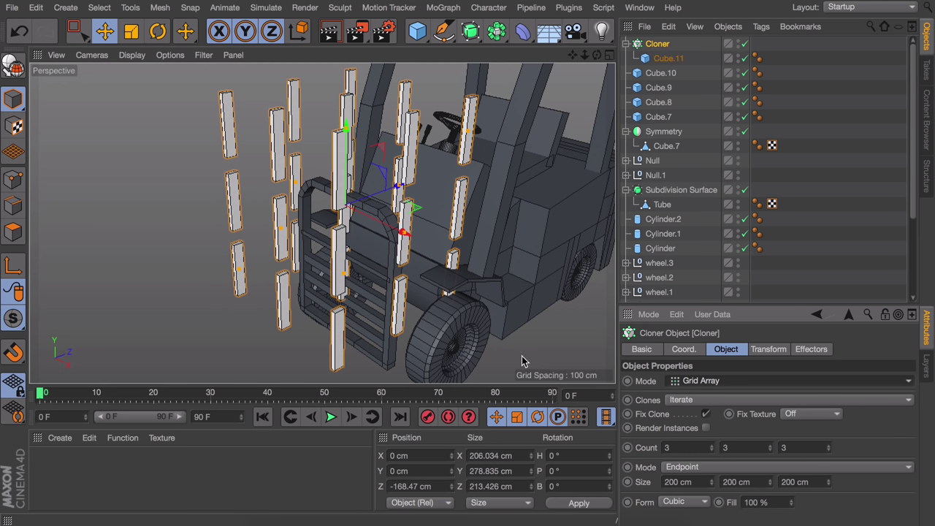
left_click(712, 450)
left_click(712, 450)
left_click(712, 445)
left_click(712, 450)
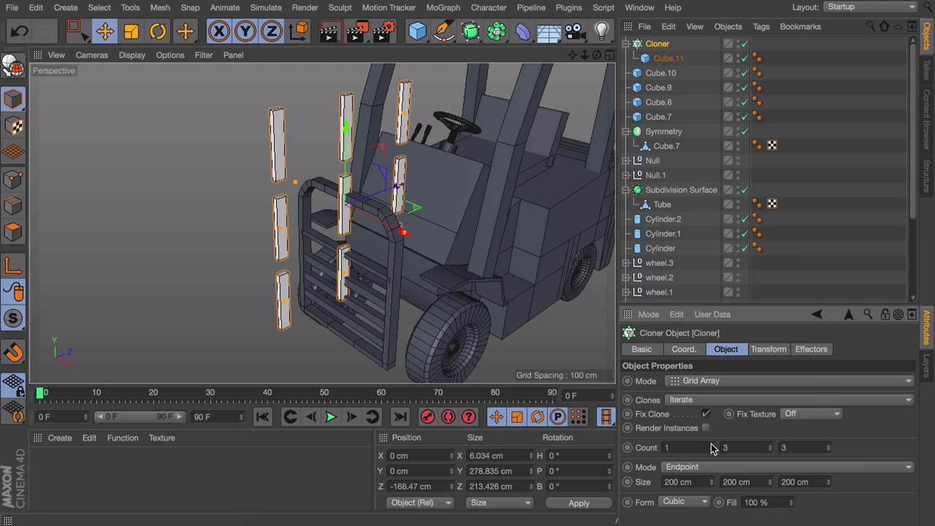
left_click(769, 450)
left_click(769, 450)
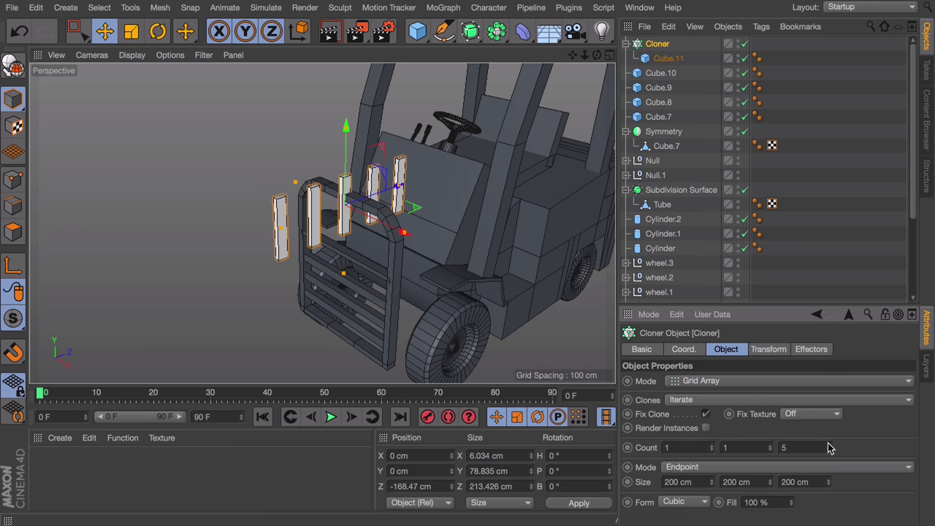
Rotate the Cloner's heading to -90° and align it with the frame at about Y -30.1 and Z -165.4 cm
key("r")
left_click_drag(364, 224, 232, 217, "shift")
key("e")
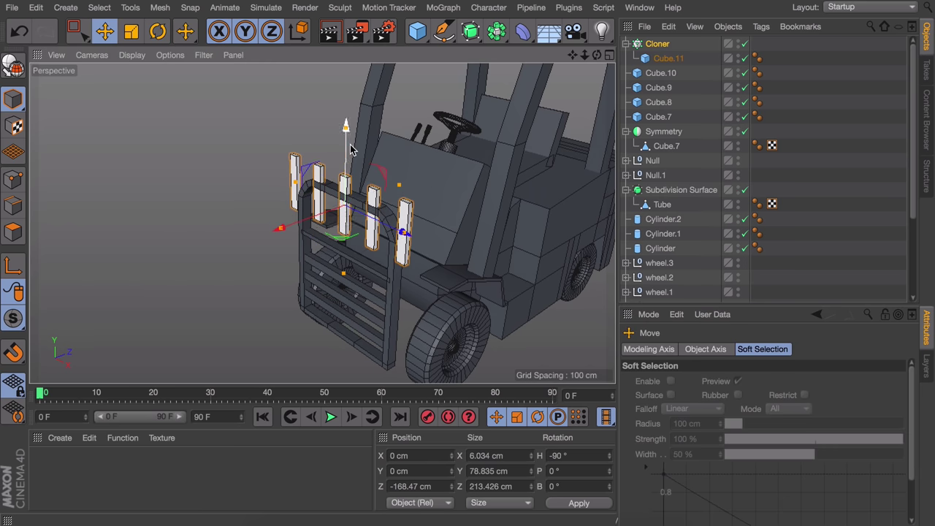
left_click_drag(349, 151, 350, 175)
scroll(372, 250, "up", 5)
left_click_drag(372, 249, 352, 248, "alt")
left_click_drag(277, 228, 270, 228)
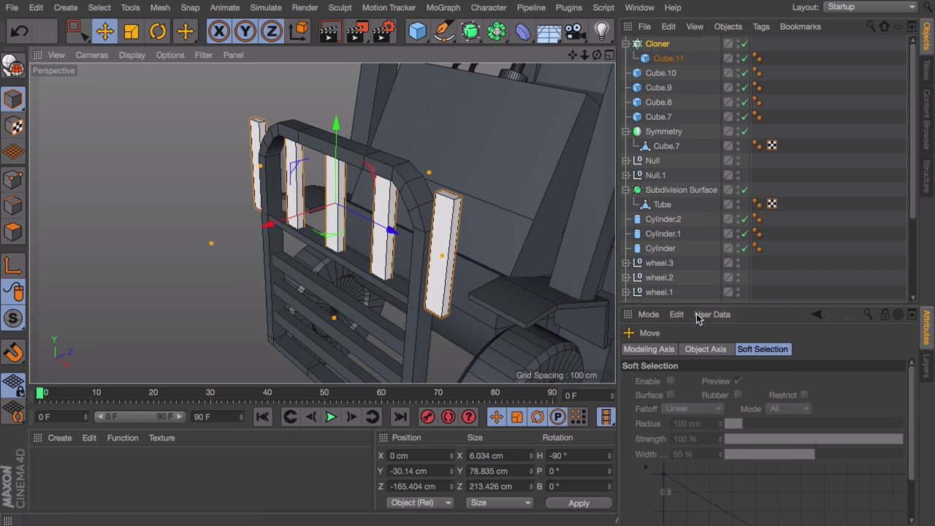
Rotate the clones' heading by 90° and set the grid's Z size to 115 cm so the bars fit inside the frame
left_click(658, 44)
left_click(768, 350)
double_click(853, 400)
type("90")
key("Return")
left_click(725, 350)
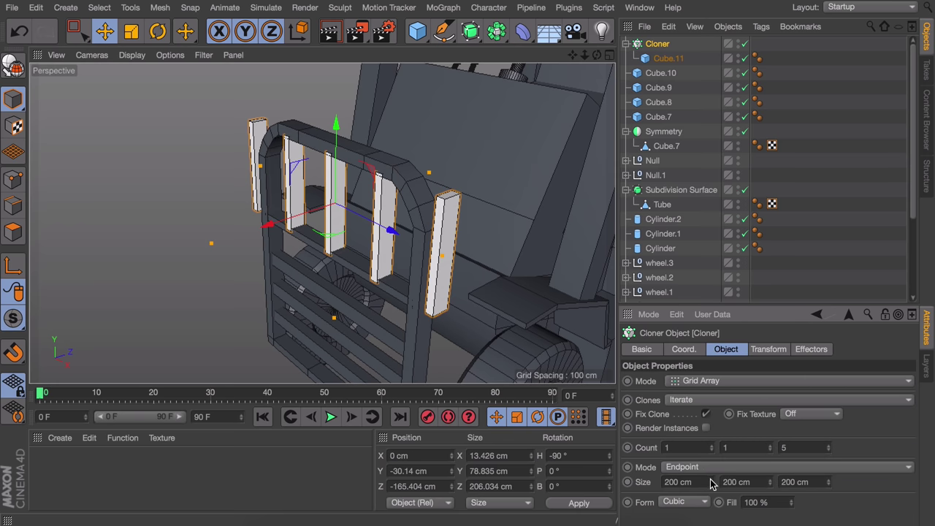
left_click_drag(829, 482, 829, 517)
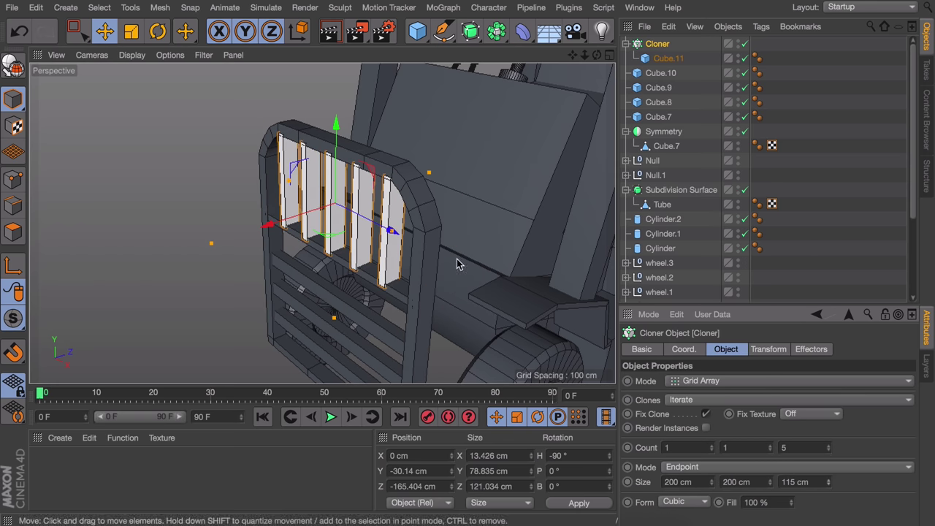
left_click_drag(404, 249, 477, 223, "alt")
left_click(800, 152)
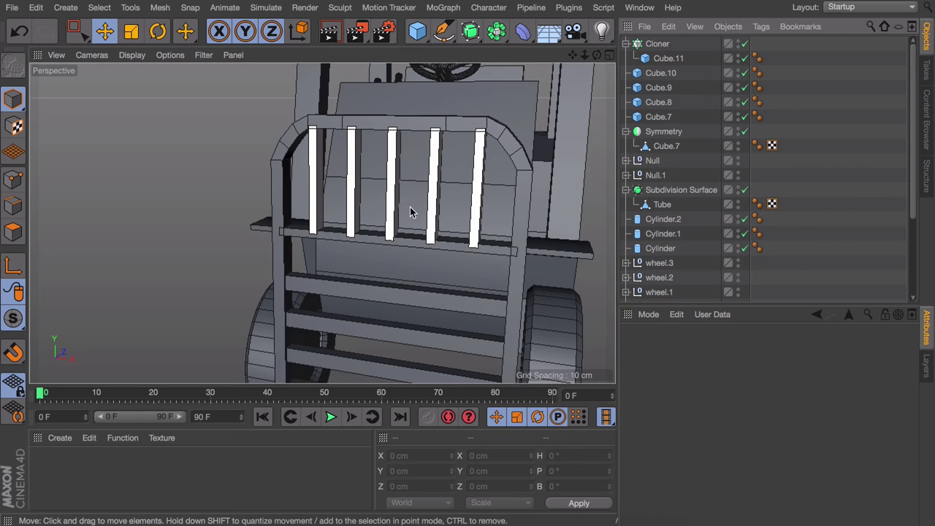
Add a cube behind the front frame at about Z -127.5 cm, sized about 33.9 cm in X and 62.2 cm in Z
left_click_drag(409, 207, 389, 272, "alt")
scroll(361, 230, "down", 3)
left_click(418, 32)
scroll(377, 254, "down", 5)
left_click_drag(412, 190, 389, 198)
left_click_drag(409, 191, 361, 205)
middle_click(138, 278)
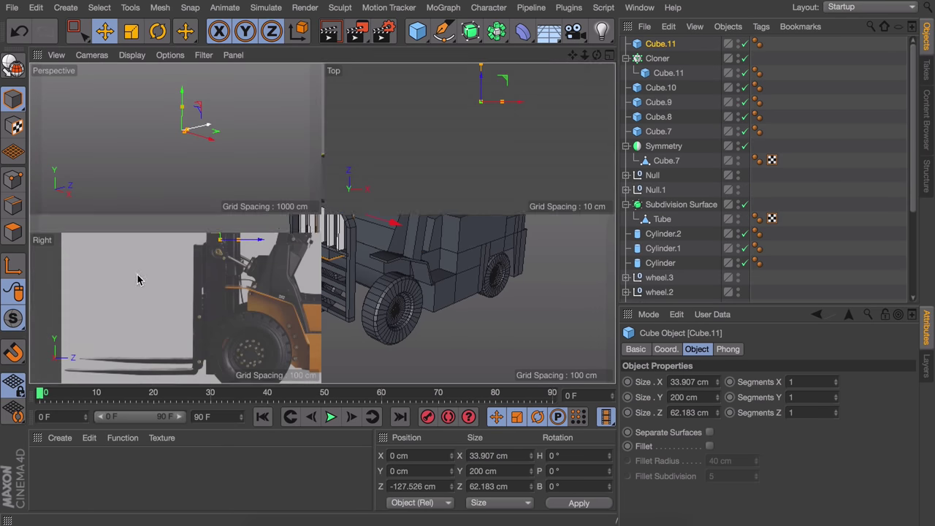
In the Right view, resize Cube.11 to the reference mast, about 443 cm tall and 45 cm deep, centred at about Y -6.8 cm
middle_click(138, 278)
right_click_drag(413, 236, 409, 294, "alt")
middle_click_drag(409, 294, 396, 322, "alt")
left_click_drag(420, 183, 414, 182)
left_click_drag(399, 50, 400, 36)
middle_click_drag(399, 70, 381, 119, "alt")
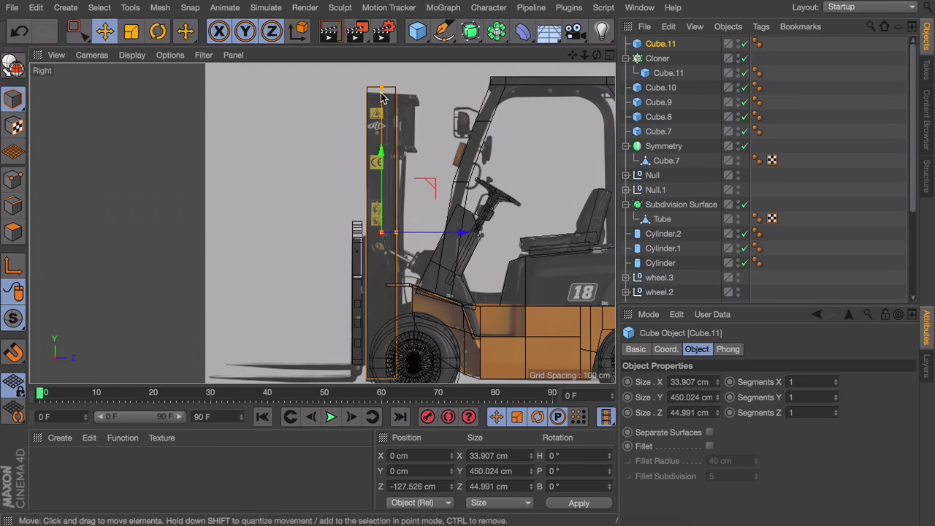
left_click_drag(382, 86, 381, 88)
left_click_drag(382, 151, 382, 155)
middle_click(399, 212)
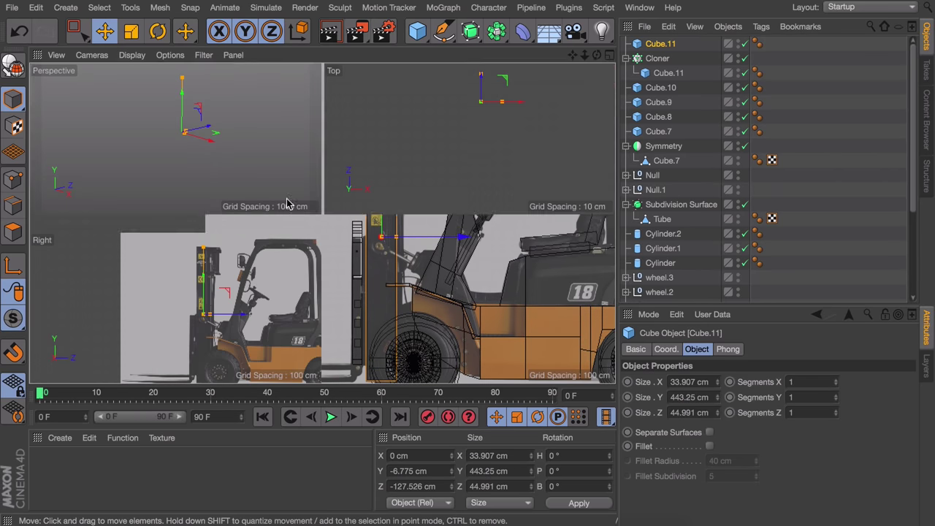
Make the mast post Cube.11 a child of the Symmetry object, above Cube.7
left_click_drag(286, 202, 194, 138, "alt")
middle_click(286, 171)
left_click_drag(286, 171, 389, 221, "alt")
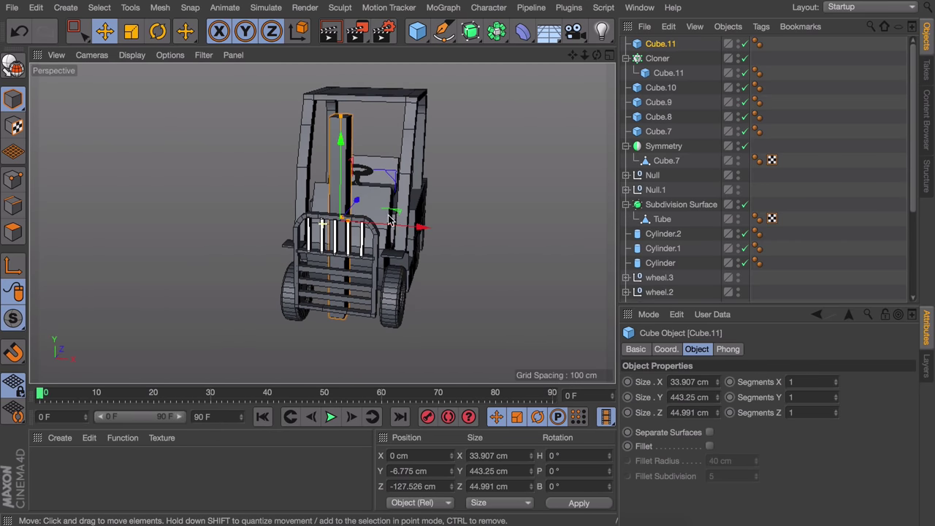
left_click_drag(655, 46, 665, 194)
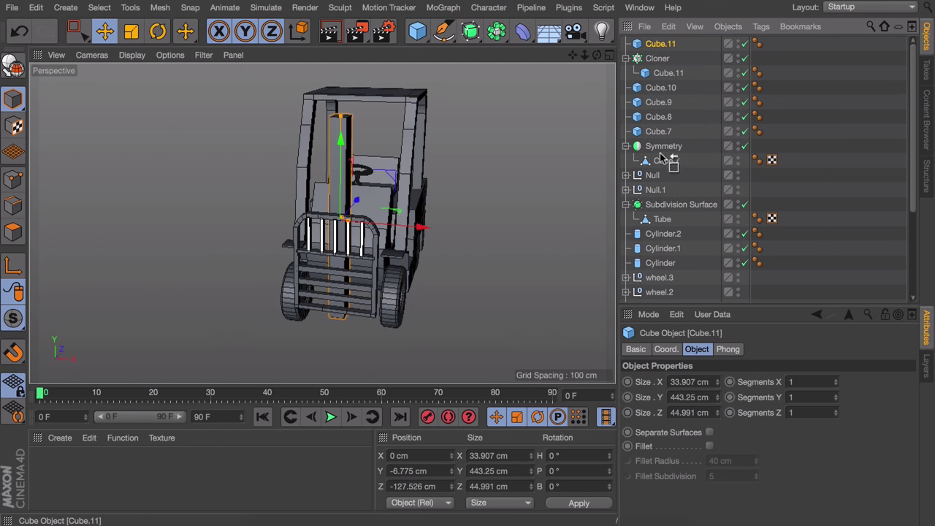
left_click_drag(661, 159, 673, 170)
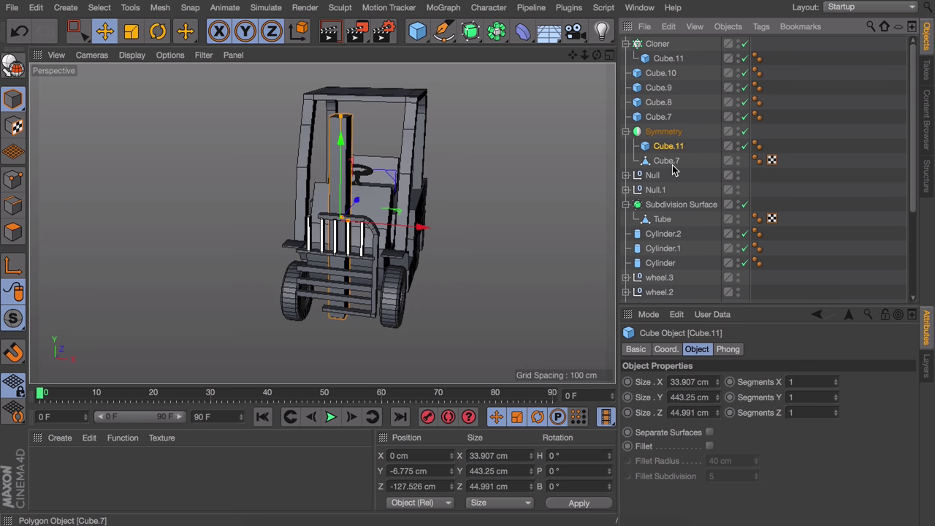
Group the Symmetry children Cube.11 and Cube.7 into a null inside the Symmetry object
left_click(671, 162, "shift")
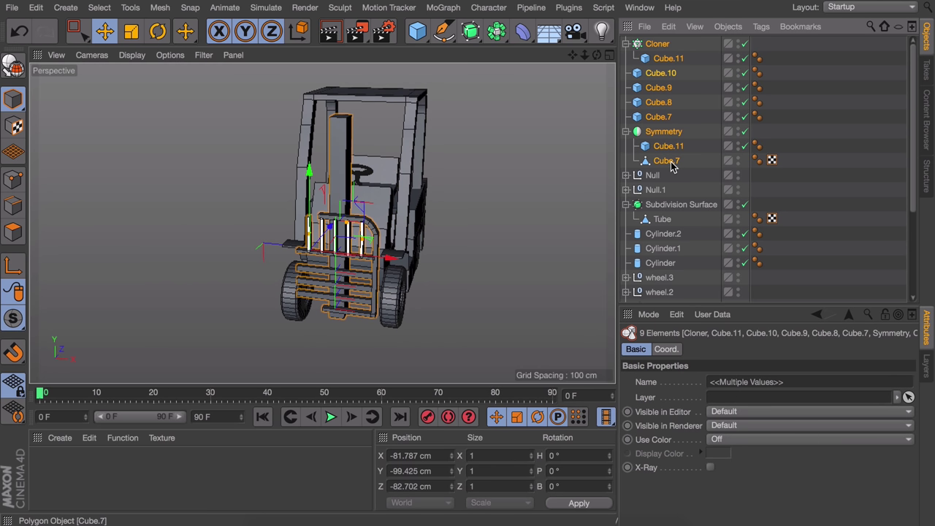
left_click(672, 150)
left_click(679, 164, "shift")
key("alt+g")
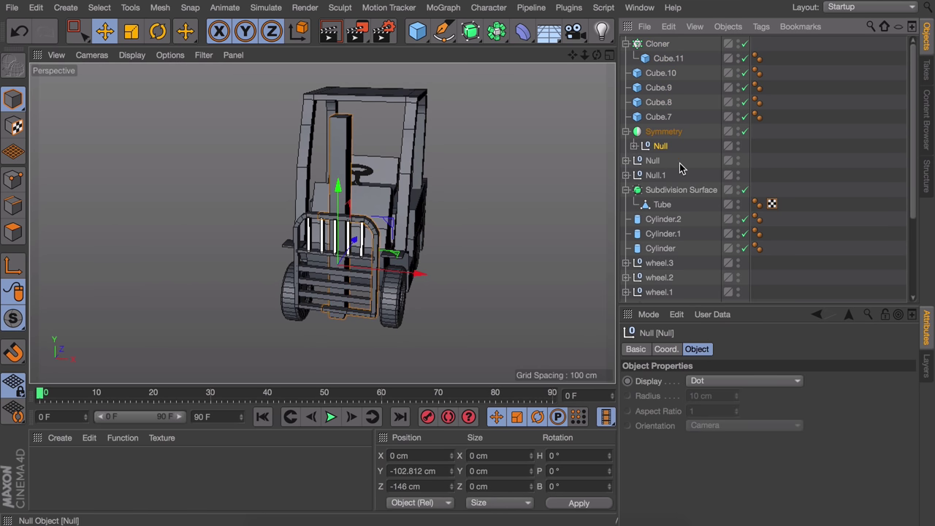
Shift the mast post sideways to about X 72 cm so its mirrored copy forms the second post
left_click(634, 146)
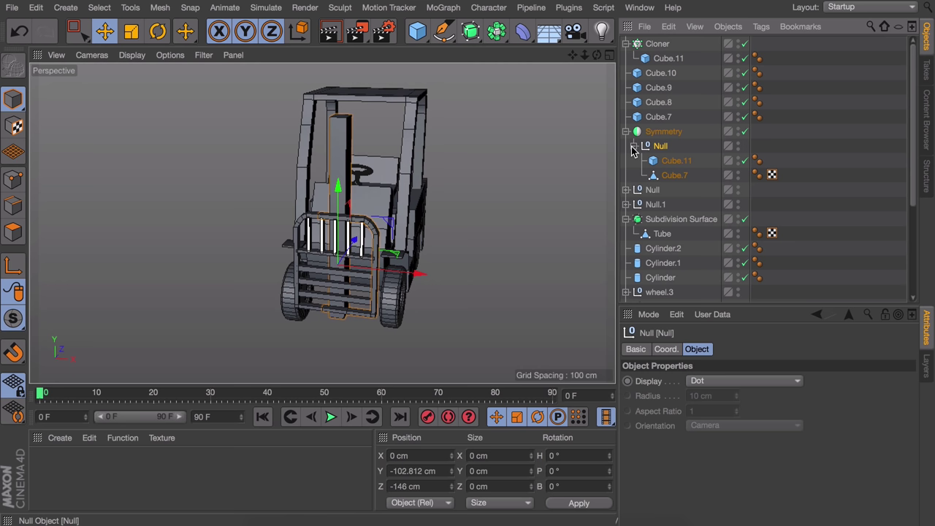
left_click(660, 163)
left_click_drag(419, 226, 454, 228)
left_click_drag(342, 256, 387, 260, "alt")
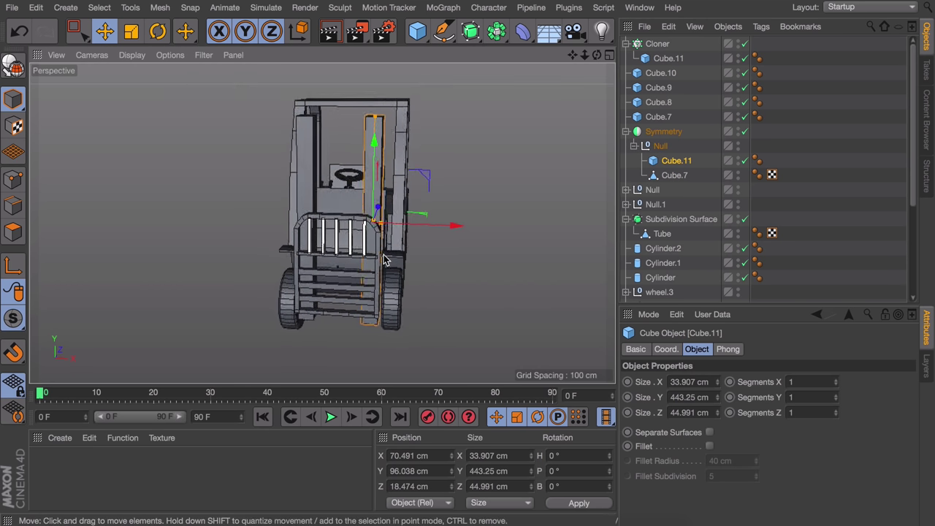
scroll(391, 256, "up", 10)
left_click_drag(385, 147, 381, 157, "alt")
left_click_drag(292, 118, 303, 121)
left_click_drag(309, 136, 365, 165, "alt")
key("super+shift+a")
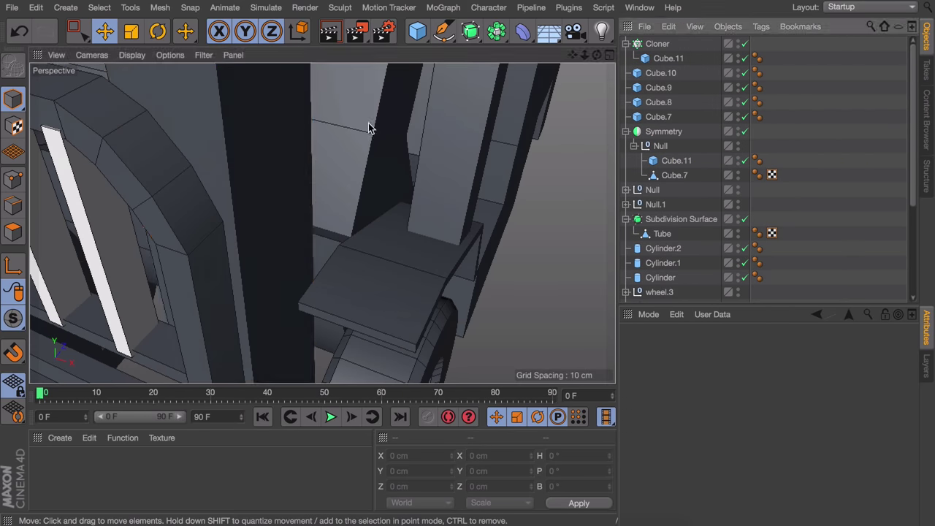
scroll(369, 125, "down", 10)
left_click_drag(425, 172, 341, 187, "alt")
Duplicate the mast post outside the Symmetry object and set the copy's X position to 0 cm
left_click(680, 163)
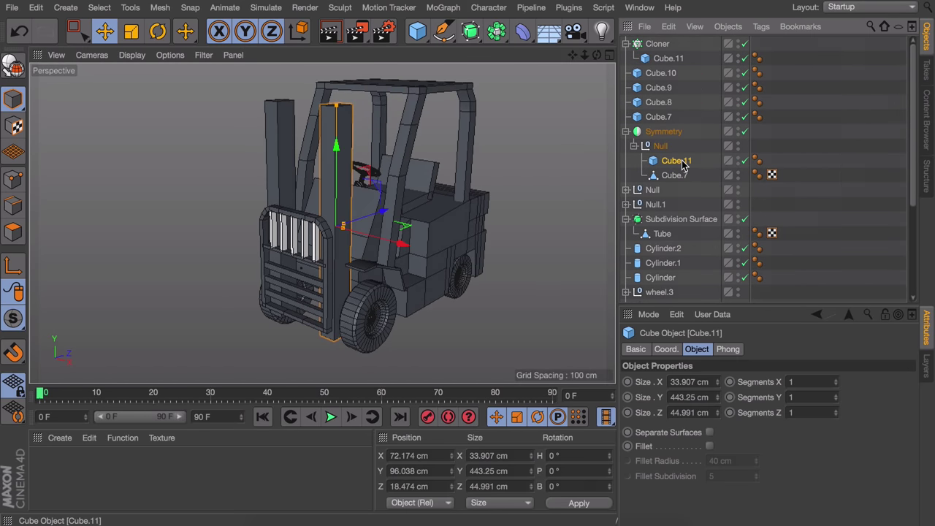
key("super+c")
key("super+v")
left_click(661, 45)
left_click_drag(401, 242, 371, 236)
double_click(402, 453)
Reshape the copied post into a crossbar about 204 × 14 × 61 cm across the mast top, at about Y 213 cm
left_click_drag(307, 104, 308, 51)
left_click_drag(310, 142, 306, 184, "alt")
left_click_drag(303, 176, 361, 225)
left_click_drag(304, 141, 304, 159)
scroll(309, 183, "up", 5)
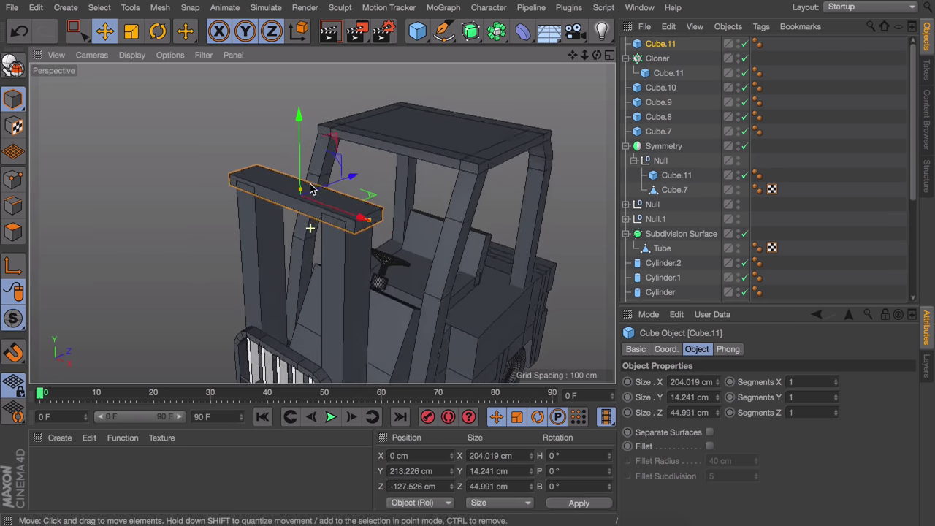
left_click_drag(319, 192, 370, 185)
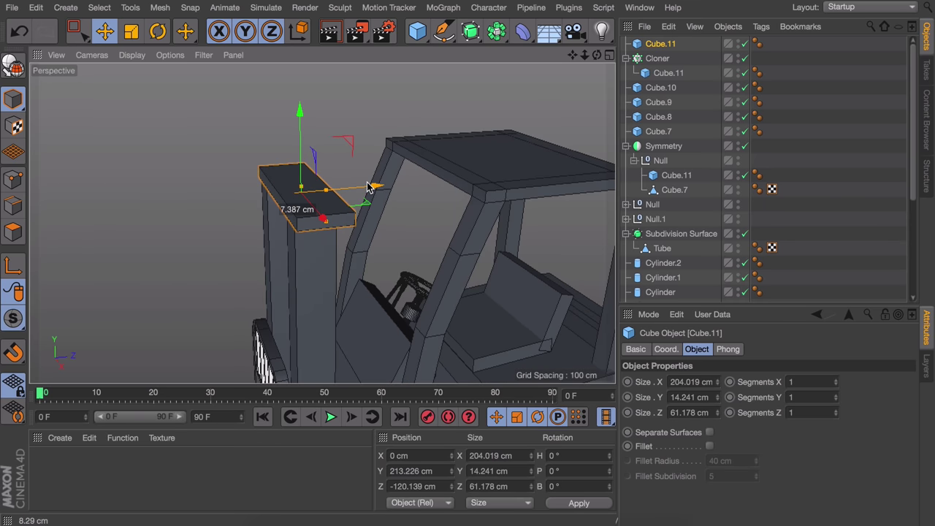
Duplicate the crossbar down to about Y 175 cm and shorten the copy to about 64 cm wide around one mast post
left_click_drag(374, 246, 349, 221, "alt")
left_click_drag(292, 99, 292, 129, "ctrl")
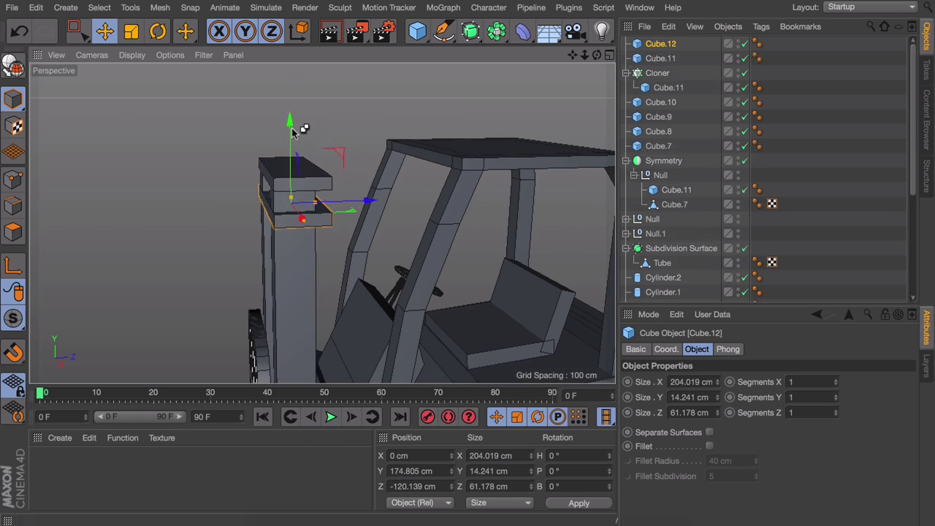
mouse_move(301, 221)
left_mouse_down("alt")
mouse_move(415, 247)
mouse_move(269, 218)
mouse_move(335, 228)
mouse_move(305, 243)
mouse_move(314, 228)
left_mouse_up("alt")
scroll(322, 222, "up", 3)
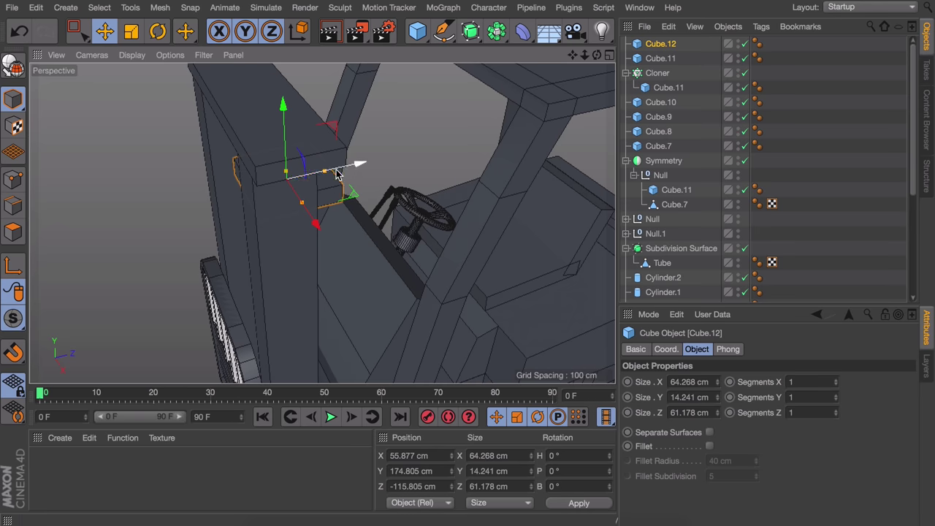
Move the short bracket Cube.12 into the Symmetry's null so it is mirrored onto the other post, and check the mast
left_click_drag(678, 46, 666, 184)
left_click(865, 143)
left_click_drag(226, 194, 163, 152, "alt")
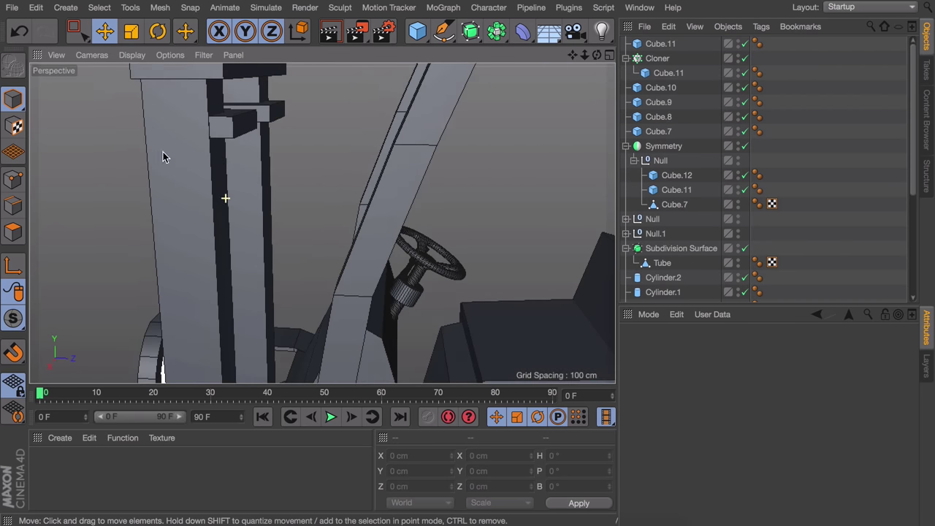
right_click_drag(219, 153, 205, 203, "alt")
left_click_drag(206, 204, 330, 204, "alt")
middle_click_drag(268, 209, 296, 215, "alt")
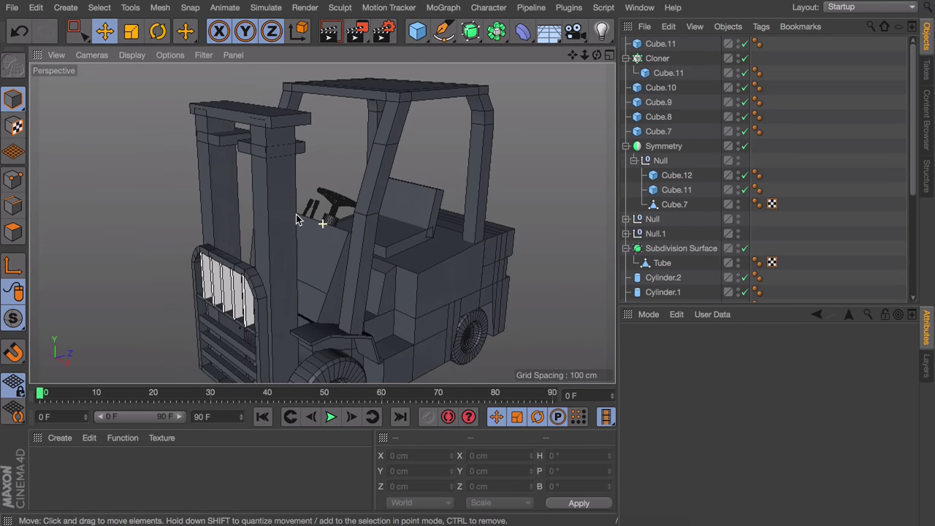
scroll(297, 247, "down", 3)
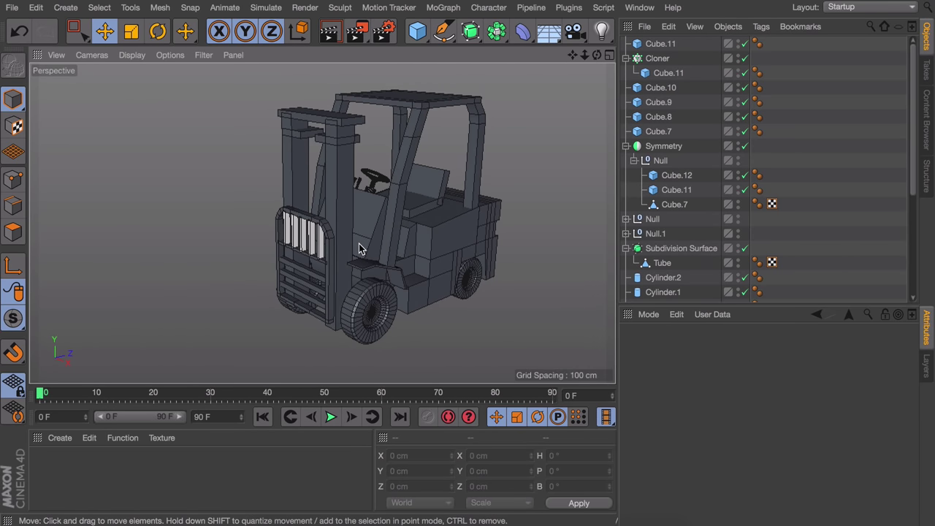
Duplicate the mirrored bracket Cube.12 and move the copy down in front of the fork carriage near the ground
left_click(654, 77)
left_click(670, 176)
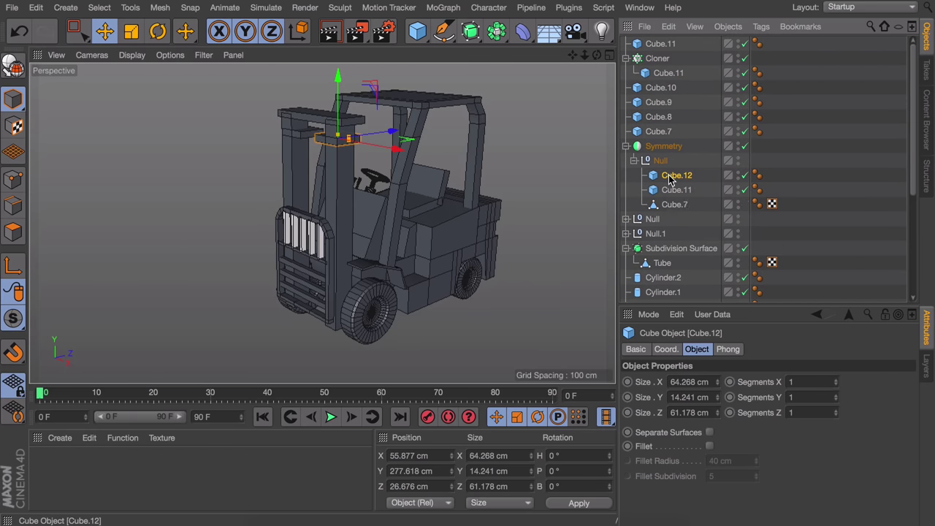
key("super+c")
key("super+v")
left_click_drag(338, 78, 338, 227)
left_click_drag(396, 273, 353, 296)
Thin the copied block to about 8.9 cm and lower it to about Y -242 cm, just beneath the reference forks
scroll(319, 300, "up", 4)
middle_click_drag(319, 300, 344, 245, "alt")
left_click_drag(319, 234, 354, 285)
left_click_drag(320, 305, 324, 312)
middle_click(314, 310)
middle_click(248, 300)
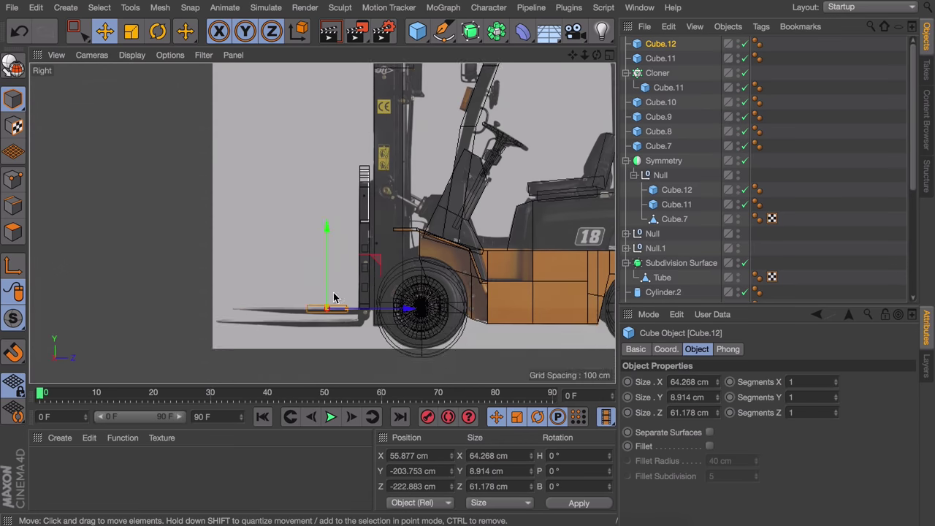
left_click_drag(328, 230, 328, 255)
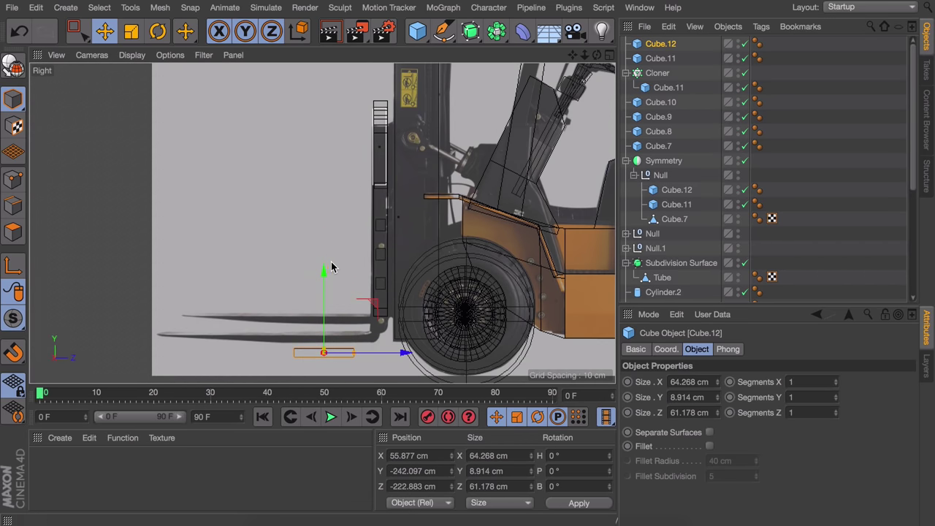
scroll(454, 290, "up", 4)
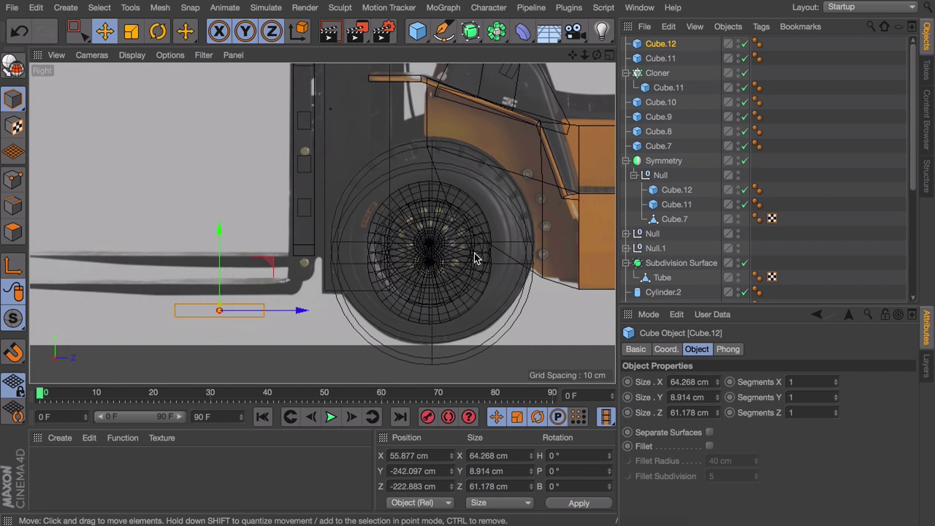
middle_click_drag(438, 262, 86, 258, "alt")
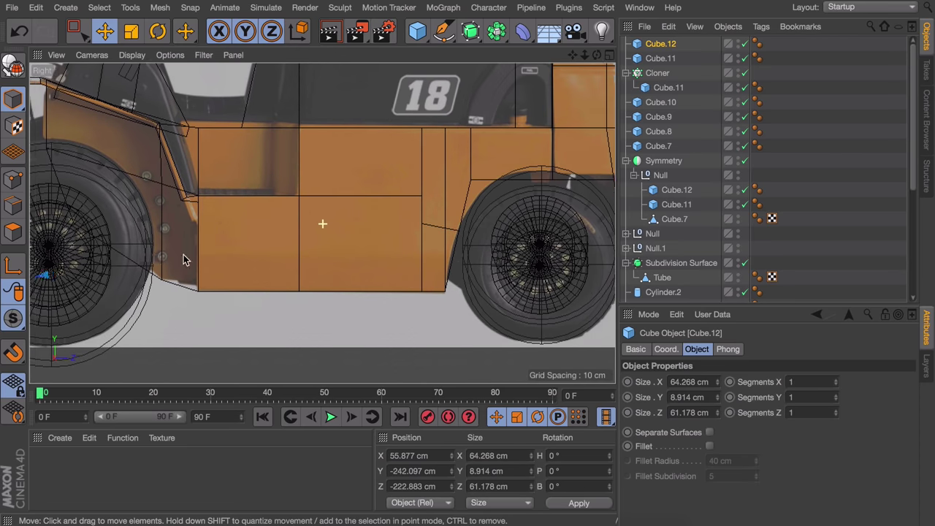
middle_click_drag(182, 255, 411, 255, "alt")
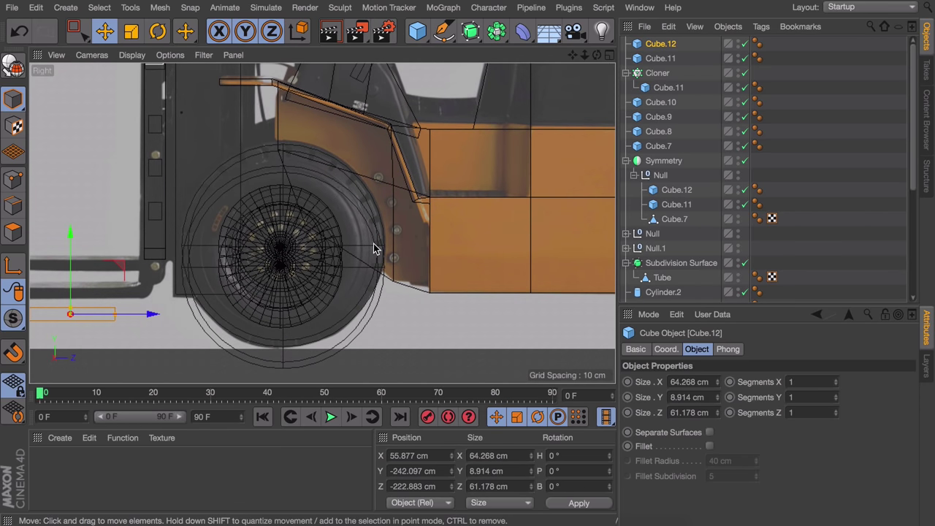
Delete the front and rear wheels on one side of the forklift, wheel.3 and wheel.2
middle_click(373, 249)
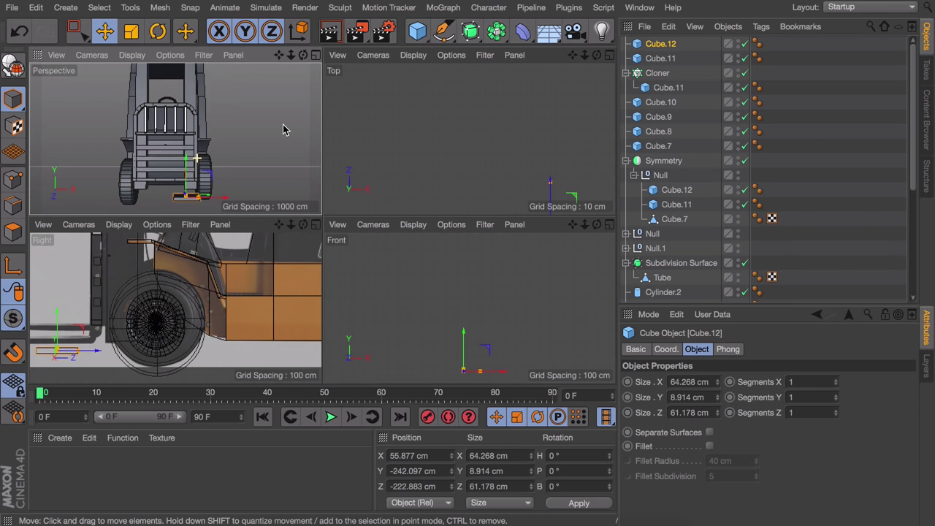
left_click_drag(284, 130, 343, 146, "alt")
left_click(122, 179)
left_click_drag(121, 179, 157, 161, "alt")
left_click(111, 164, "shift")
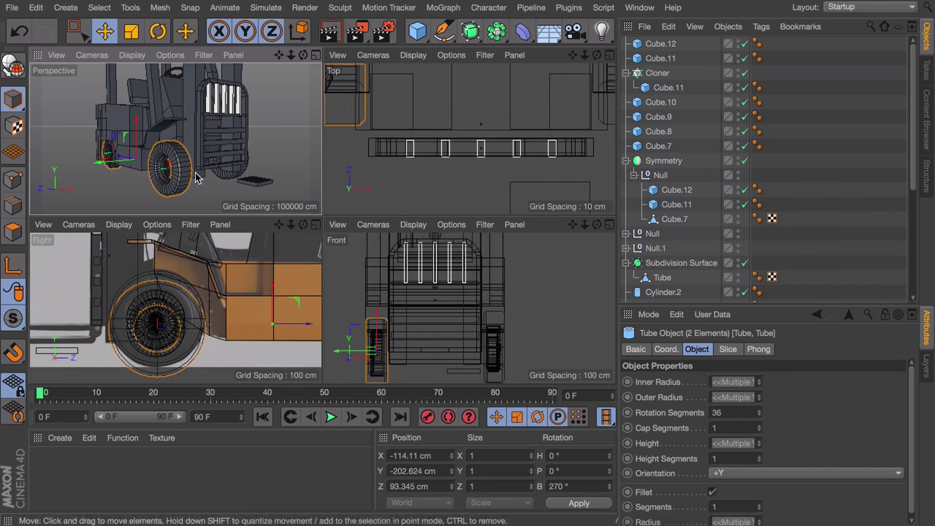
scroll(694, 183, "down", 5)
left_click(659, 168)
key("Delete")
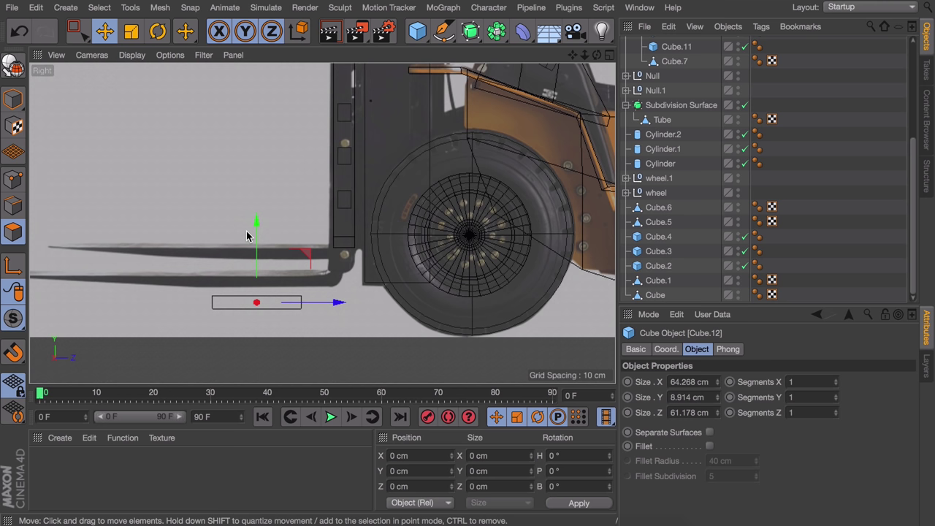
Convert the fork block to an editable polygon object and pull its front face forward to about Z -135 cm
middle_click(233, 226)
scroll(765, 187, "up", 5)
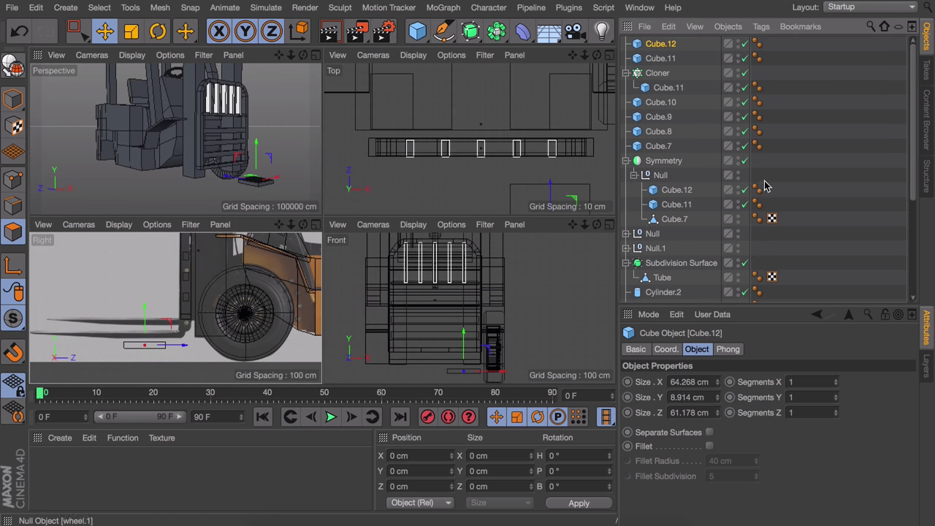
key("c")
left_click(266, 184)
left_click_drag(87, 346, 33, 347)
middle_click_drag(33, 347, 109, 328, "alt")
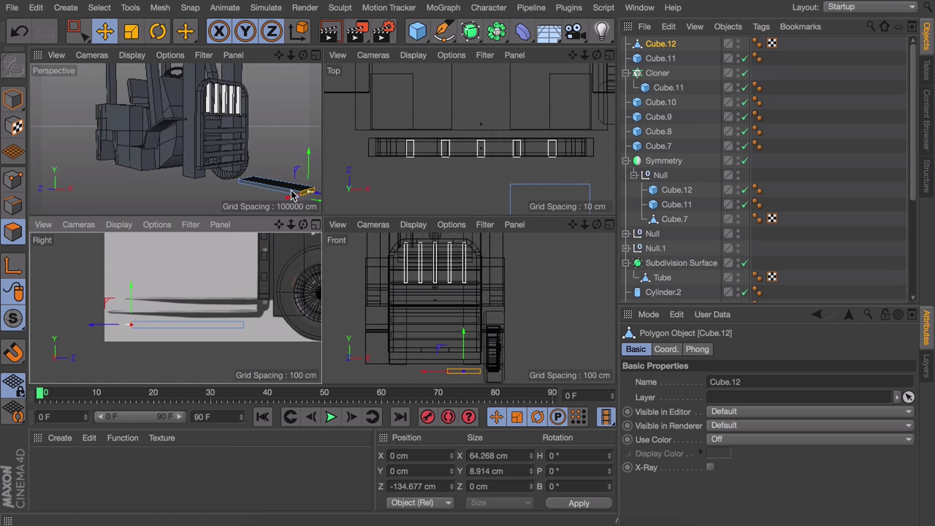
Extrude the fork's front face to about Z -167 cm and scale it to about 43 cm wide for a tapered tip
left_click_drag(292, 195, 166, 181, "alt")
middle_click_drag(167, 181, 136, 190, "alt")
left_click_drag(135, 190, 65, 185, "alt")
key("d")
key("e")
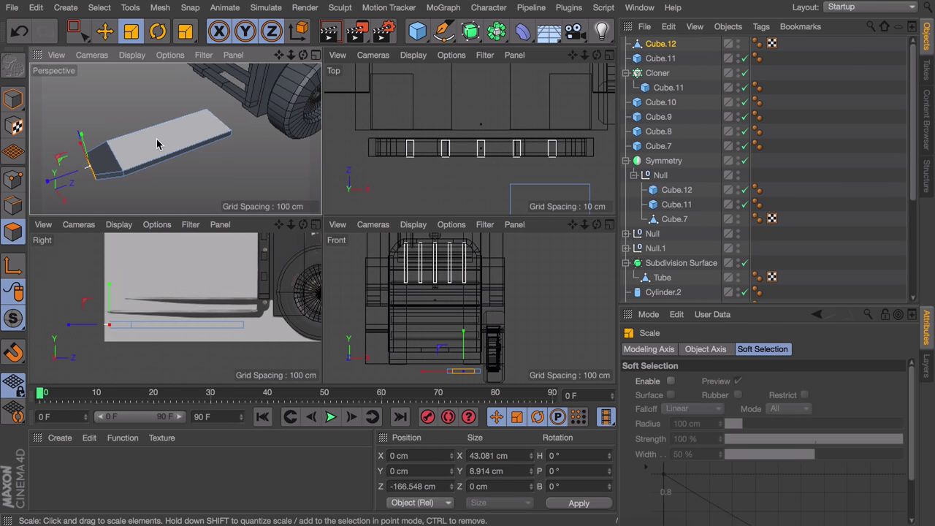
Extrude the fork's rear end face a short distance backward to about Z 55 cm
left_click_drag(157, 146, 235, 167, "alt")
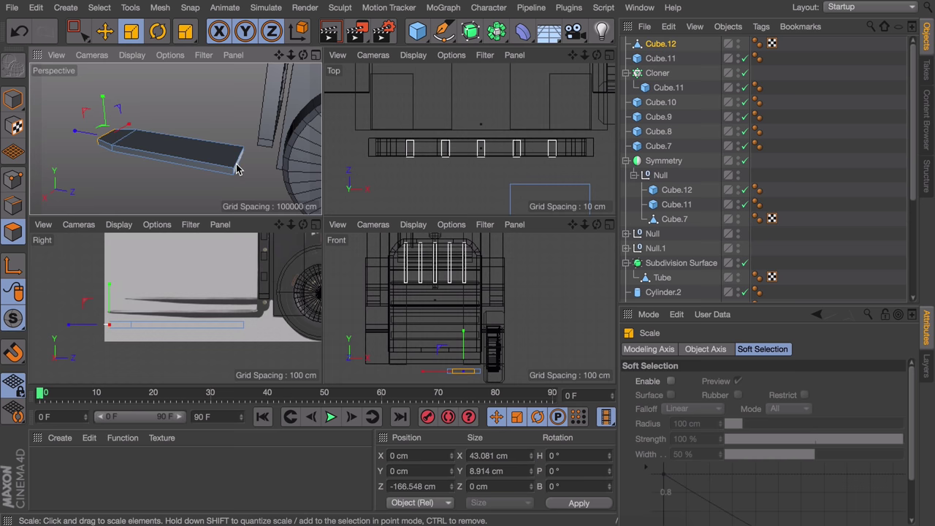
left_click(235, 166)
key("e")
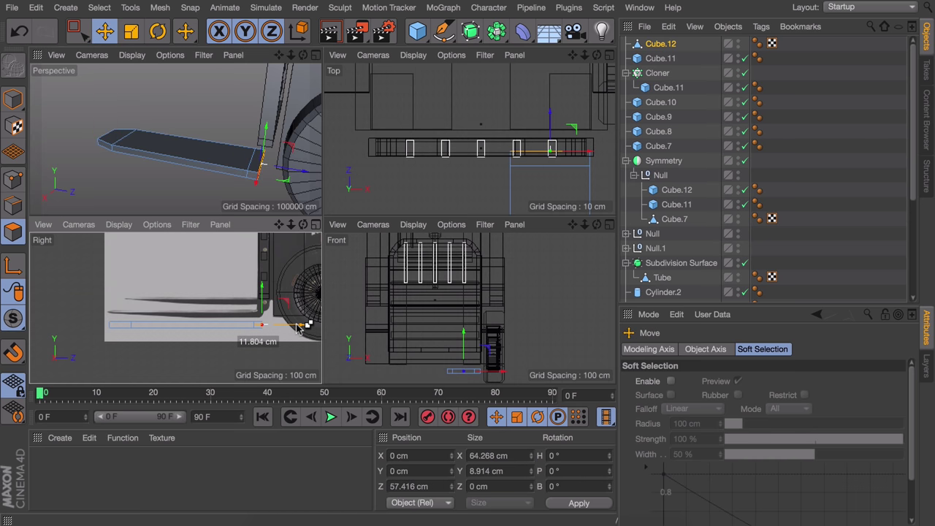
left_click_drag(297, 328, 296, 328)
scroll(290, 300, "up", 4)
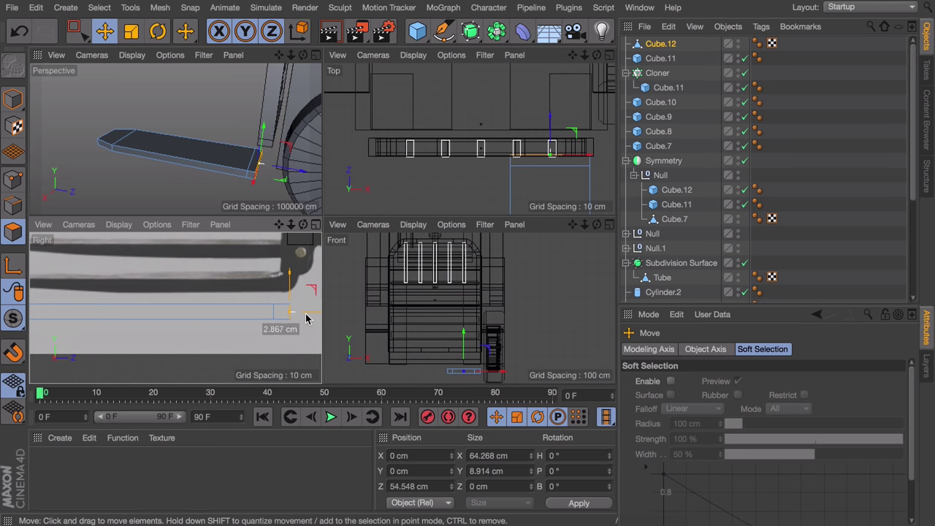
Extrude the narrow rear strip's upper face to about Y 150 cm as the fork's upright, and reselect the whole fork object
left_click(256, 160)
left_click_drag(199, 185, 300, 190, "alt")
middle_click_drag(246, 148, 223, 219, "alt")
left_click_drag(210, 186, 198, 88)
left_click_drag(198, 137, 227, 177, "alt")
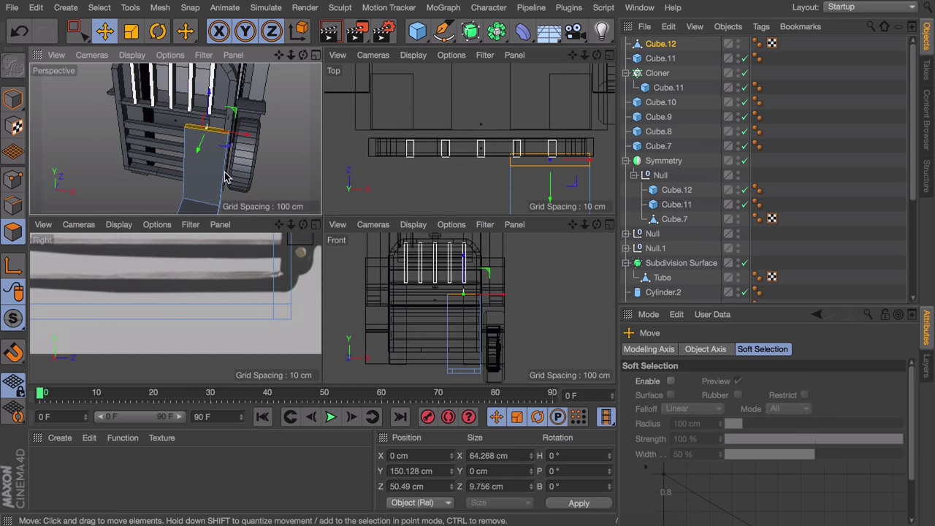
left_click(13, 99)
left_click(200, 145)
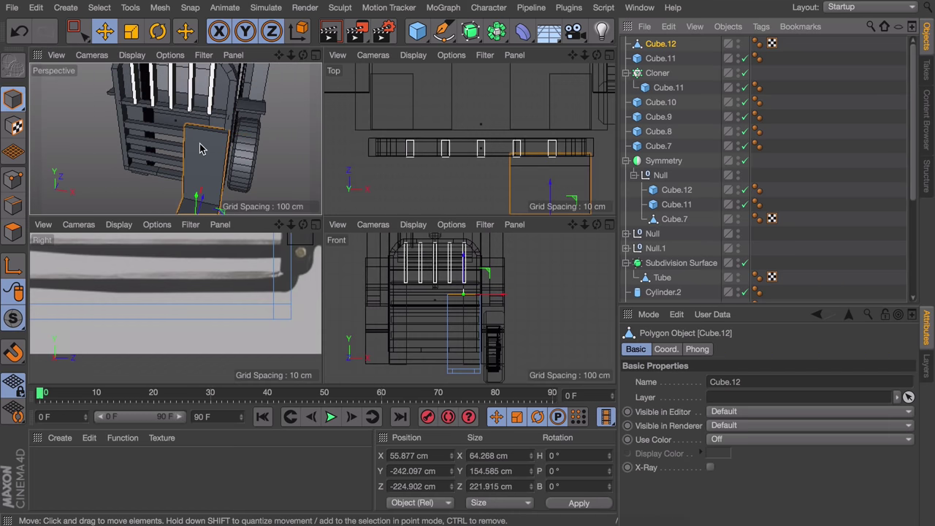
Narrow the fork object to about 37 cm wide and shift it along X
middle_click(296, 214)
left_click_drag(366, 270, 385, 210, "alt")
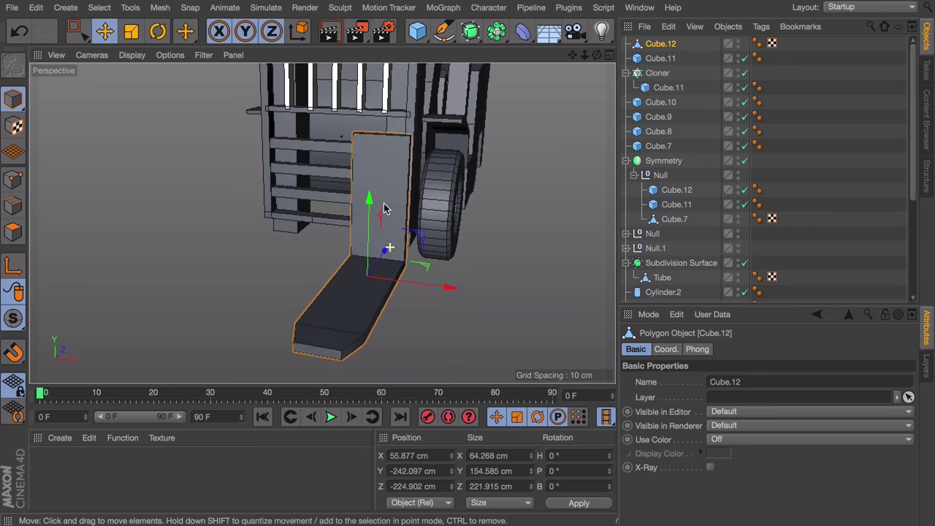
key("t")
left_click_drag(439, 284, 420, 238)
key("e")
left_click_drag(446, 282, 443, 282)
Place the fork in the Null under Symmetry to mirror it, and set its X position to about 56 cm
left_click_drag(655, 45, 665, 176)
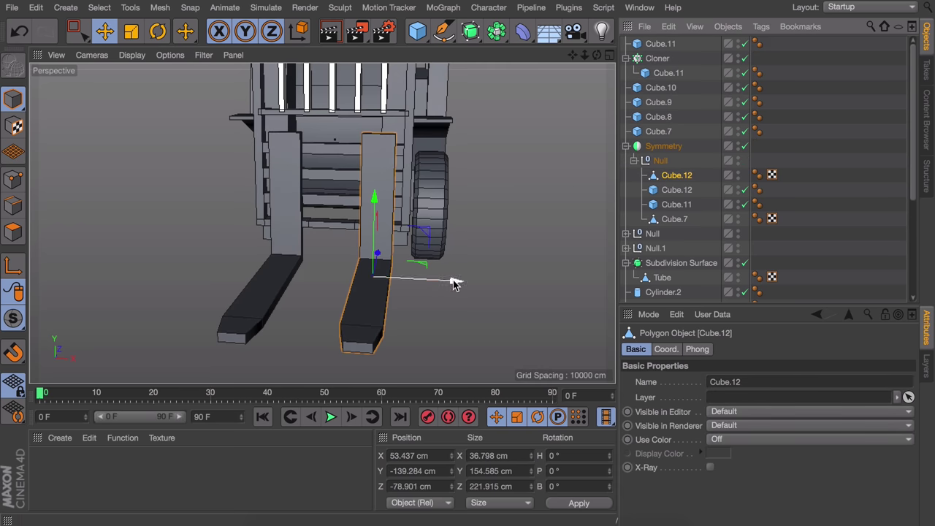
left_click_drag(455, 282, 458, 282)
left_click(520, 239)
Reselect the mirrored fork and move it slightly forward along Z relative to the mast crossbars
left_click_drag(439, 175, 246, 155, "alt")
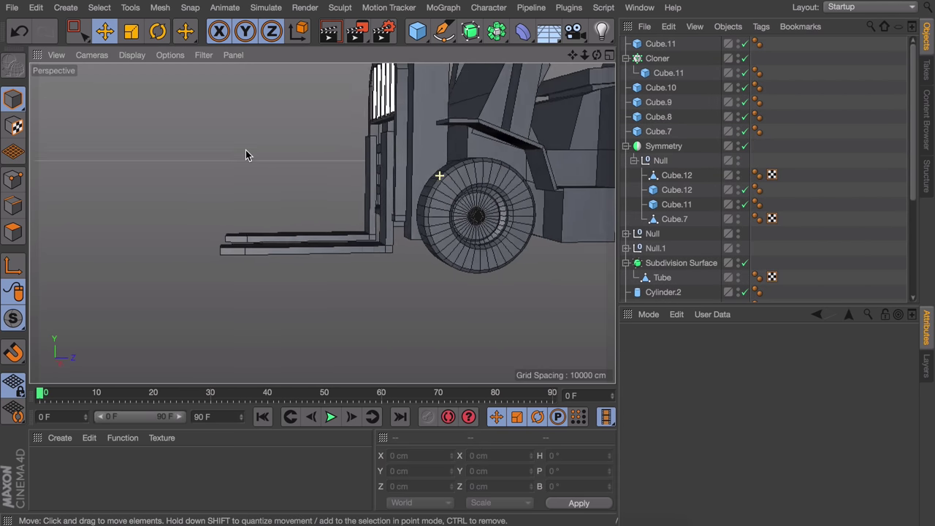
left_click(385, 171)
left_click(665, 177)
scroll(406, 232, "up", 4)
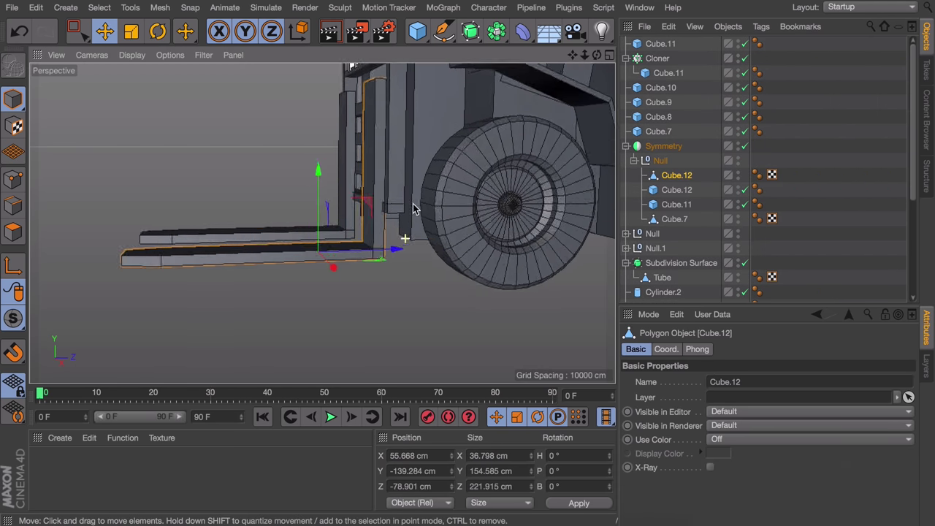
left_click_drag(400, 252, 391, 205)
Bevel the inner and outer edges of the fork's bend with an offset of about 6.9 cm and 1 subdivision
left_click(13, 206)
scroll(383, 265, "up", 4)
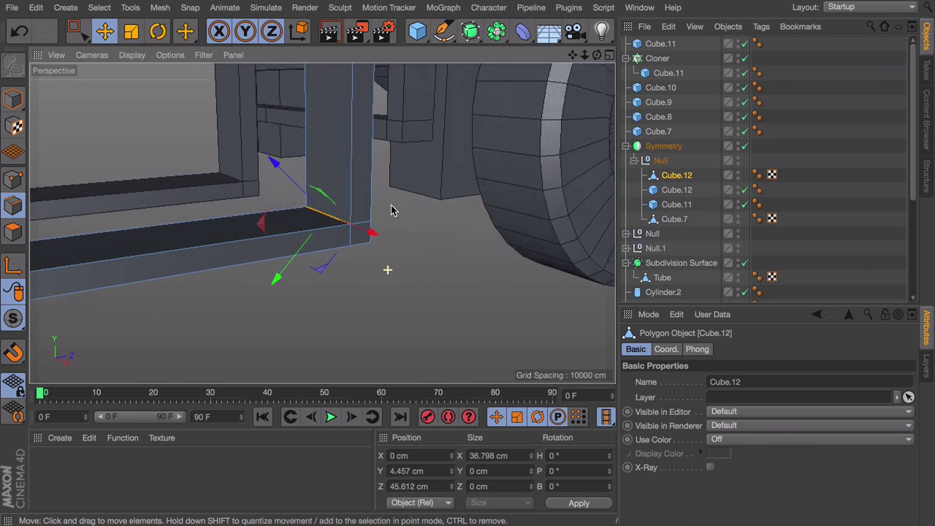
left_click_drag(359, 233, 254, 162, "alt")
left_click(375, 243, "shift")
left_click_drag(334, 207, 440, 282, "alt")
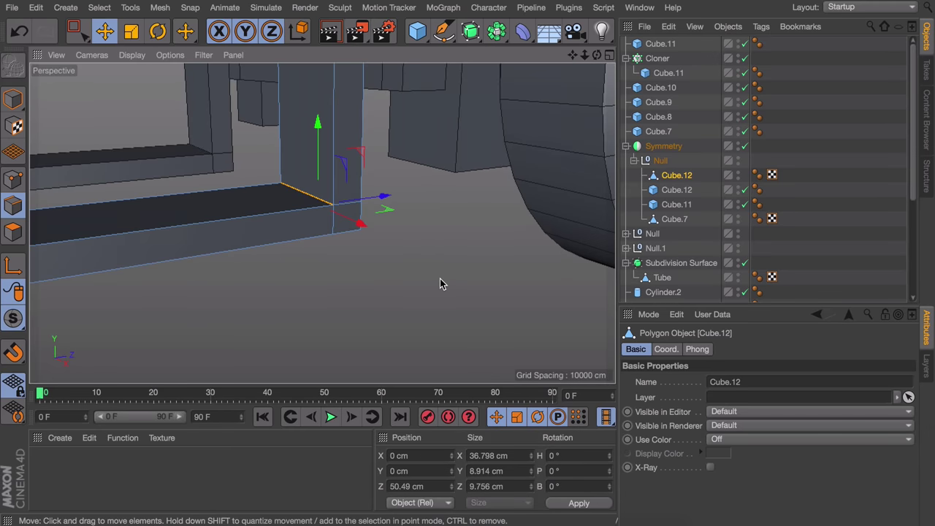
key("m")
key("s")
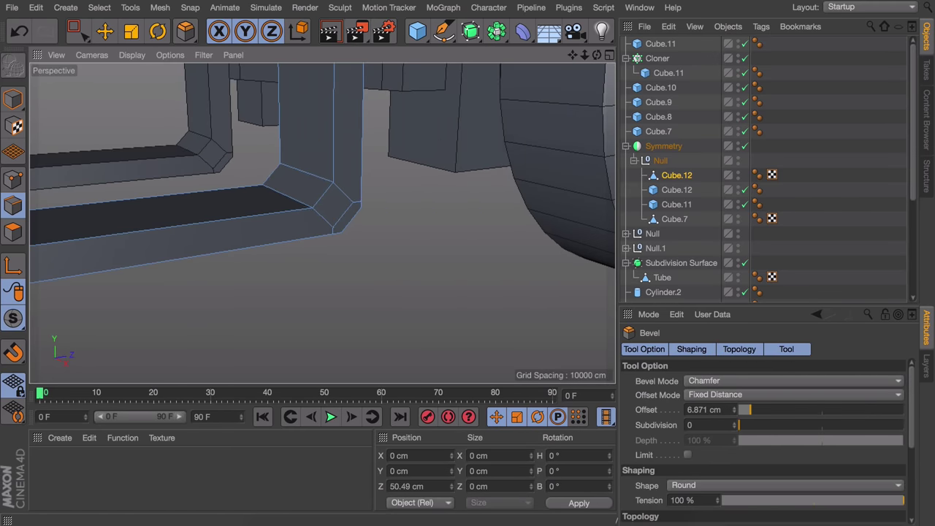
left_click_drag(328, 200, 377, 224, "alt")
right_click_drag(378, 224, 303, 234, "alt")
left_click_drag(304, 234, 486, 243, "alt")
left_click(733, 422)
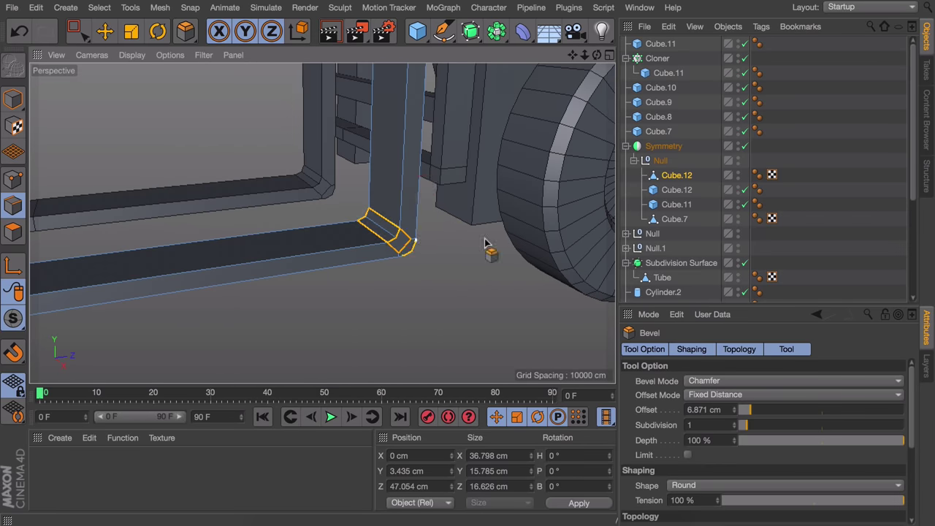
Bevel the two vertical corner edges of the fork's tip to round its front
key("e")
left_click(826, 190)
right_click_drag(486, 243, 407, 180, "alt")
left_click_drag(407, 180, 287, 304, "alt")
right_click_drag(288, 305, 314, 263, "alt")
left_click(314, 263)
left_click(676, 176)
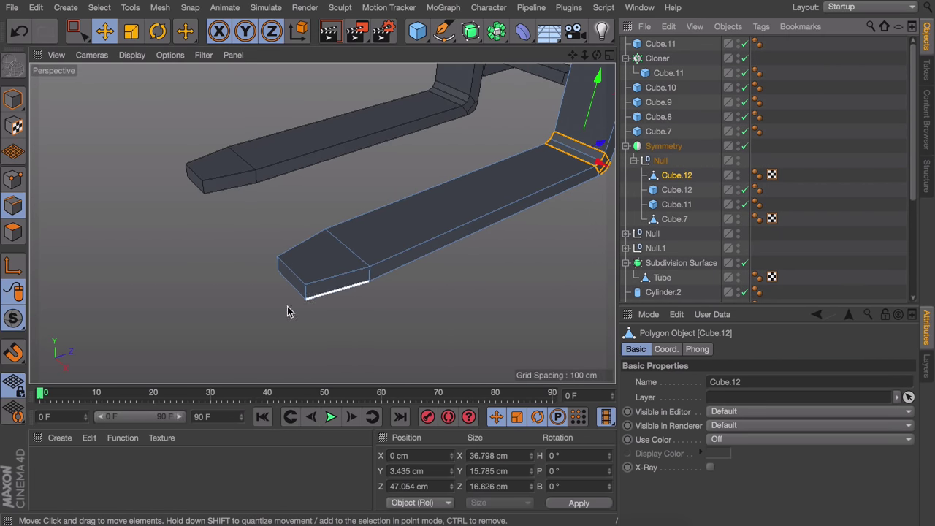
left_click(306, 291)
left_click(278, 265, "shift")
key("m")
key("s")
left_click_drag(391, 329, 431, 328)
key("e")
left_click(818, 186)
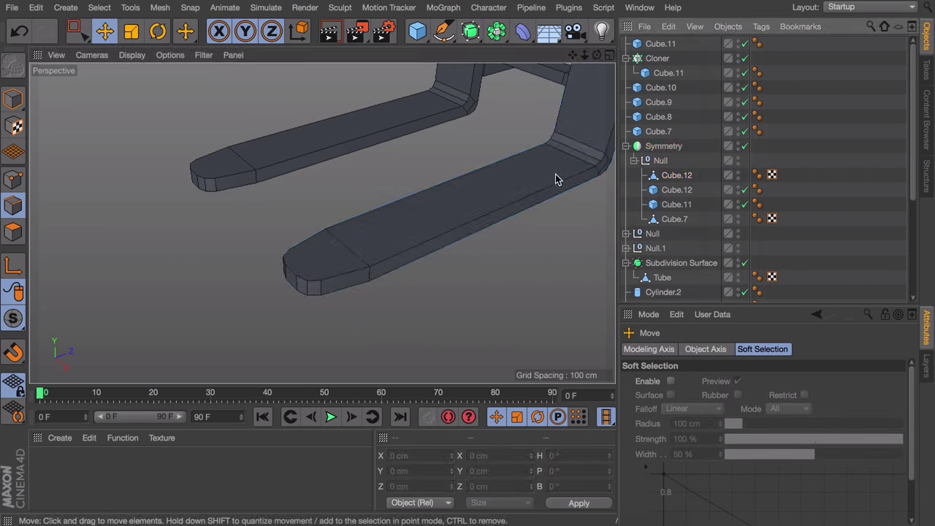
Select the edges around the fork's rounded tip and adjust them so the tip gets thinner toward the front
left_click_drag(314, 244, 327, 209, "alt")
left_click(676, 175)
key("space")
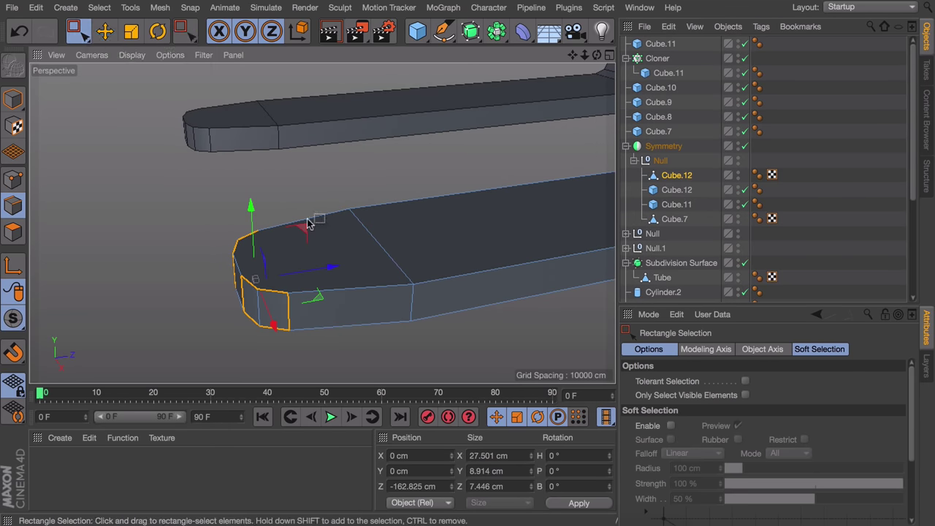
key("9")
left_click(284, 226)
left_click_drag(305, 199, 305, 212)
key("super+z")
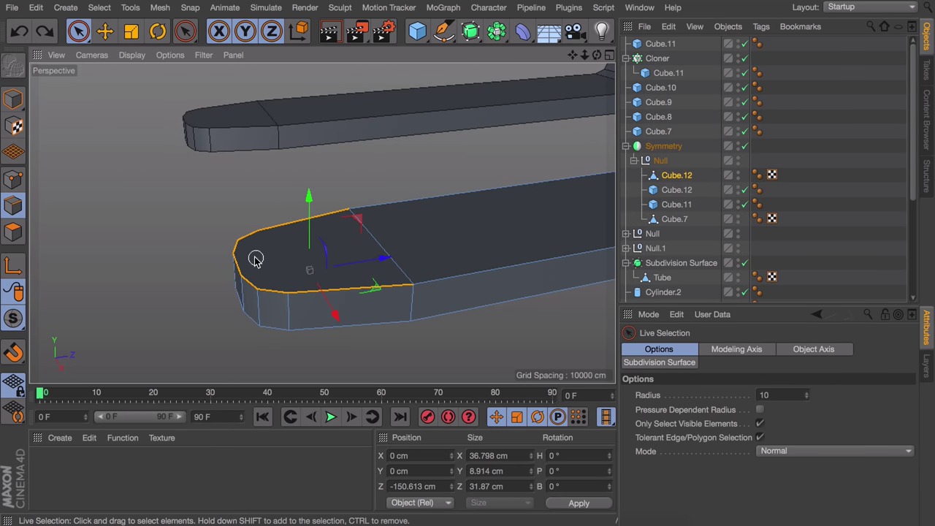
left_click_drag(246, 267, 251, 171, "shift")
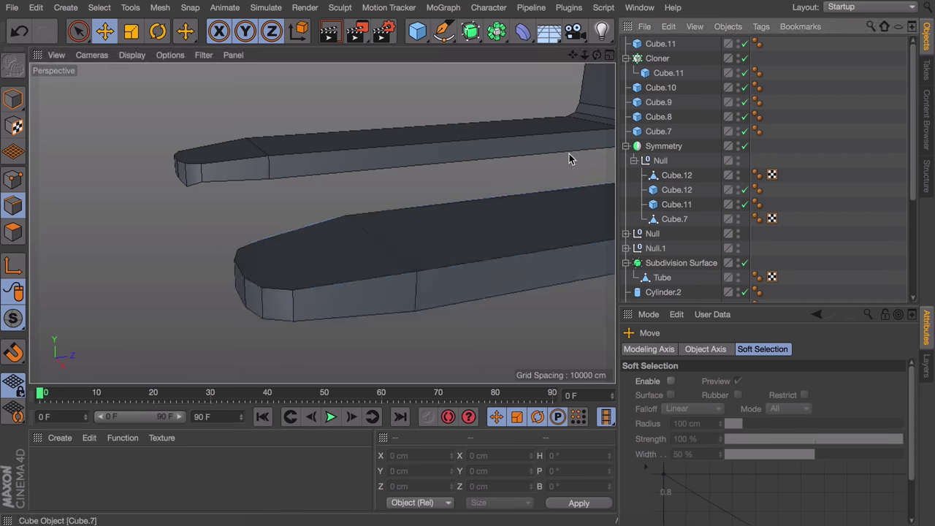
left_click_drag(567, 153, 495, 155, "alt")
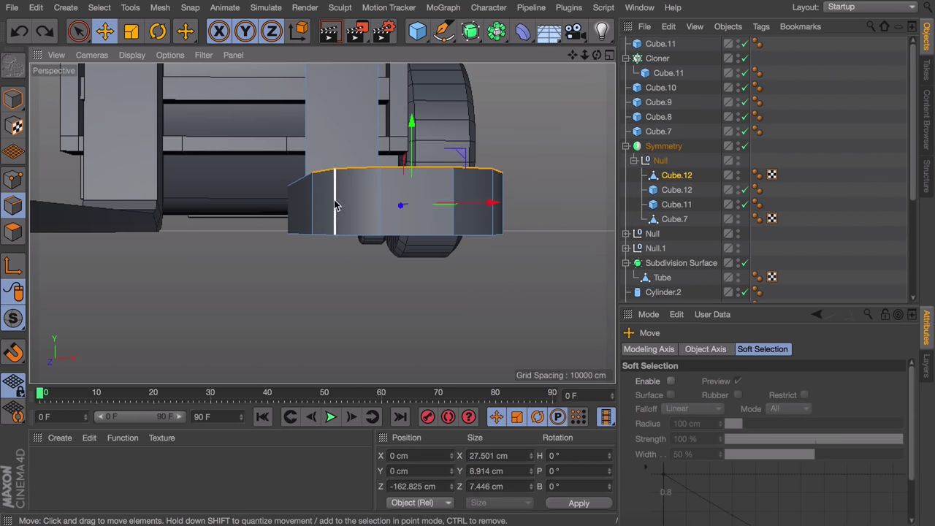
key("r")
left_click_drag(415, 212, 420, 163)
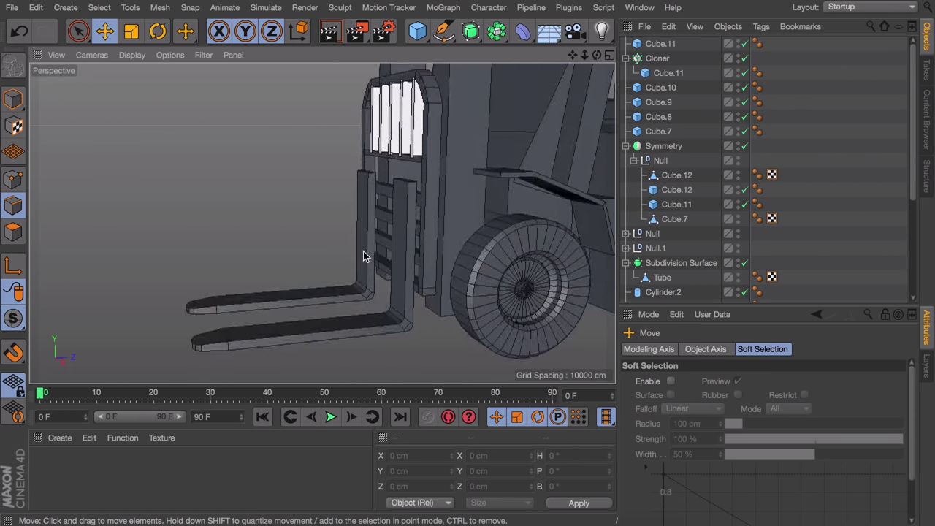
Reselect the whole fork object and nudge it slightly upward
left_click(677, 175)
left_click(13, 100)
left_click_drag(401, 234, 399, 229)
Duplicate both wheel groups and place the copies on the opposite side at about X -116 cm
left_click_drag(400, 228, 281, 186, "alt")
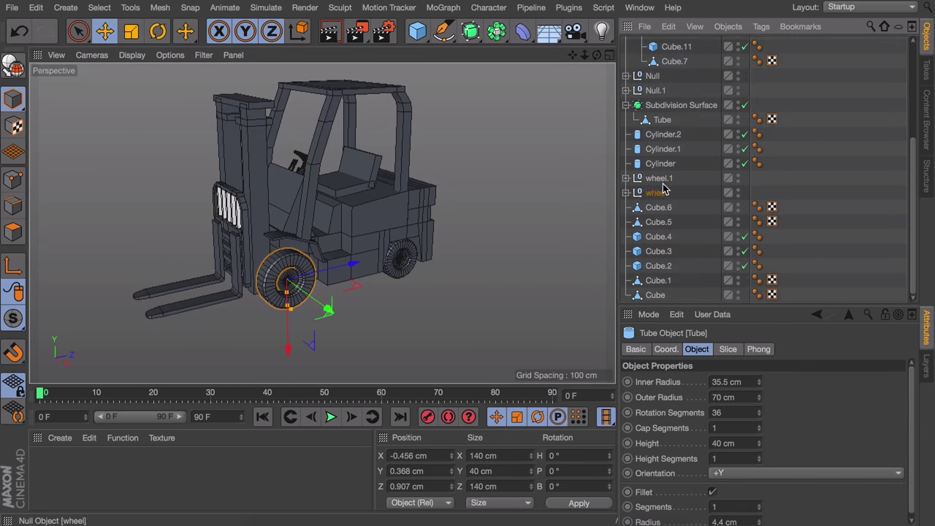
left_click(656, 179, "shift")
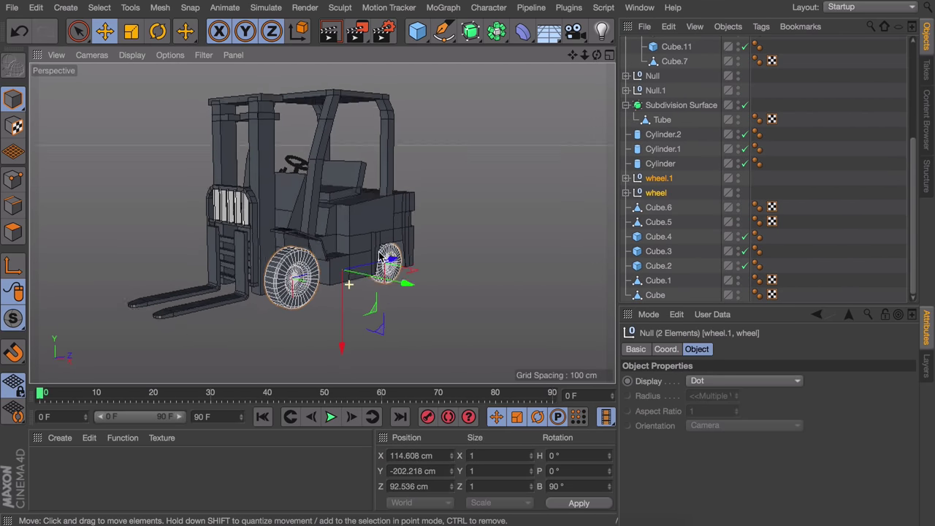
left_click_drag(387, 263, 343, 272, "ctrl")
middle_click(407, 136)
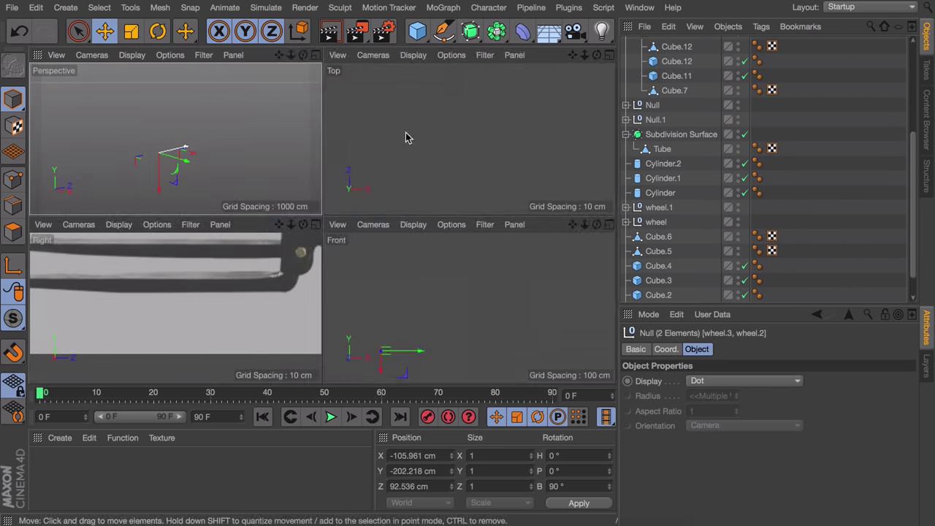
scroll(430, 145, "down", 1)
scroll(441, 307, "up", 5)
left_click_drag(440, 308, 428, 308)
Rotate each of the two copied wheel groups by 180° so their rims face outward
left_click(206, 155)
left_click_drag(207, 156, 253, 154, "alt")
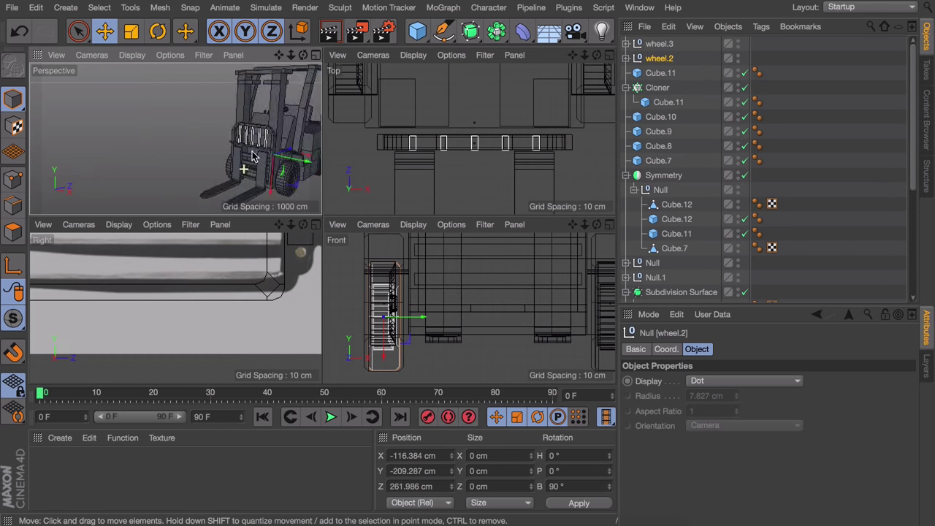
scroll(219, 146, "up", 5)
key("r")
left_click_drag(176, 129, 182, 175, "shift")
left_click_drag(183, 175, 241, 176, "alt")
scroll(242, 176, "down", 5)
left_click(656, 44)
left_click_drag(196, 121, 255, 149, "shift")
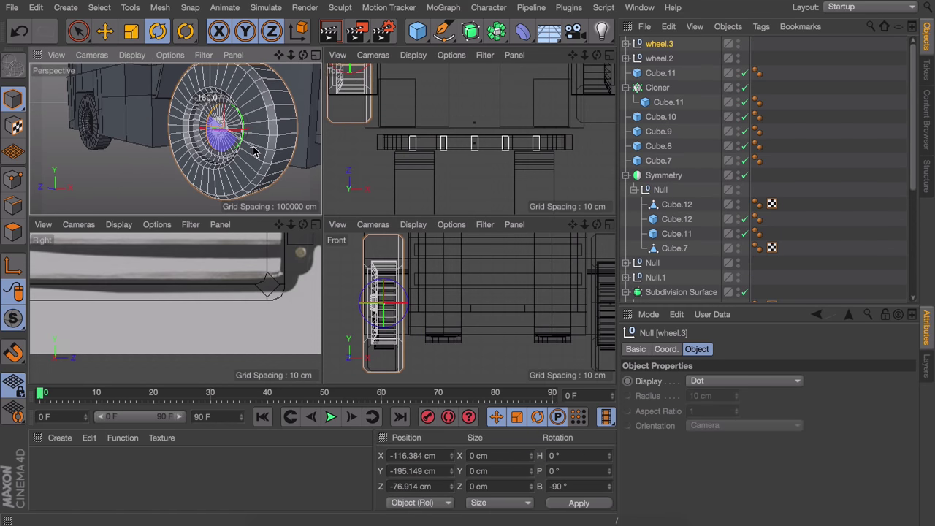
scroll(254, 149, "down", 4)
left_click(832, 219)
Inspect the forklift with its forks and four wheels, and render a preview of the whole model
left_click_drag(266, 110, 201, 155, "alt")
right_click_drag(175, 309, 124, 345, "alt")
middle_click(251, 145)
right_click_drag(321, 223, 417, 212, "alt")
left_click_drag(401, 198, 240, 205, "alt")
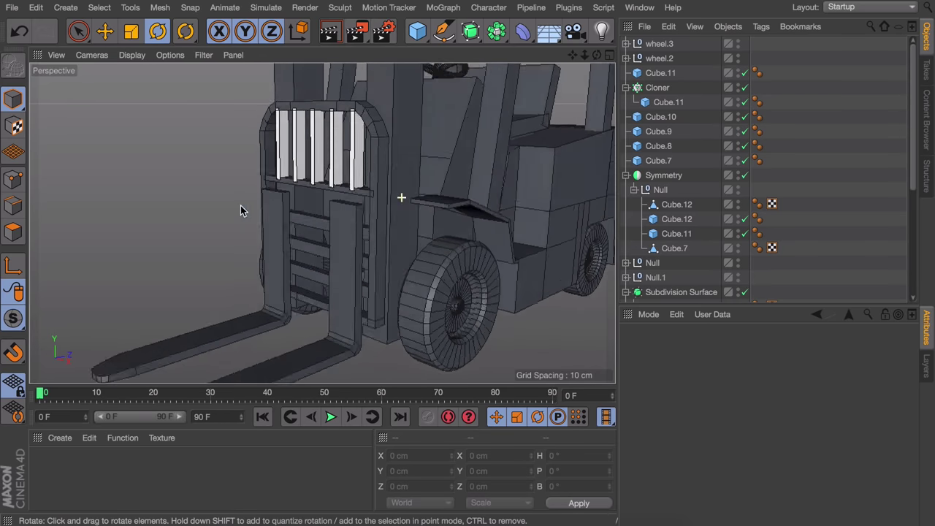
right_click_drag(496, 154, 461, 213, "alt")
scroll(460, 217, "down", 3)
left_click_drag(370, 265, 398, 232, "alt")
key("ctrl+r")
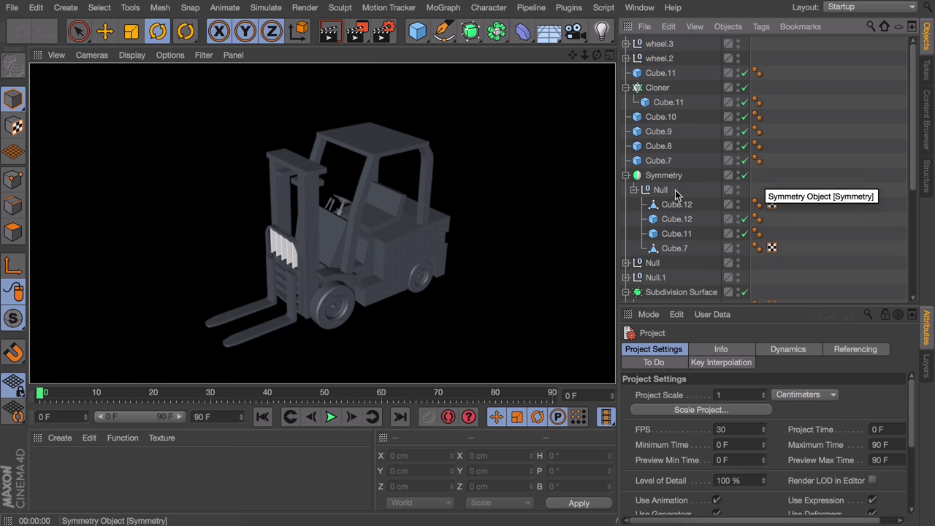
left_click(508, 187)
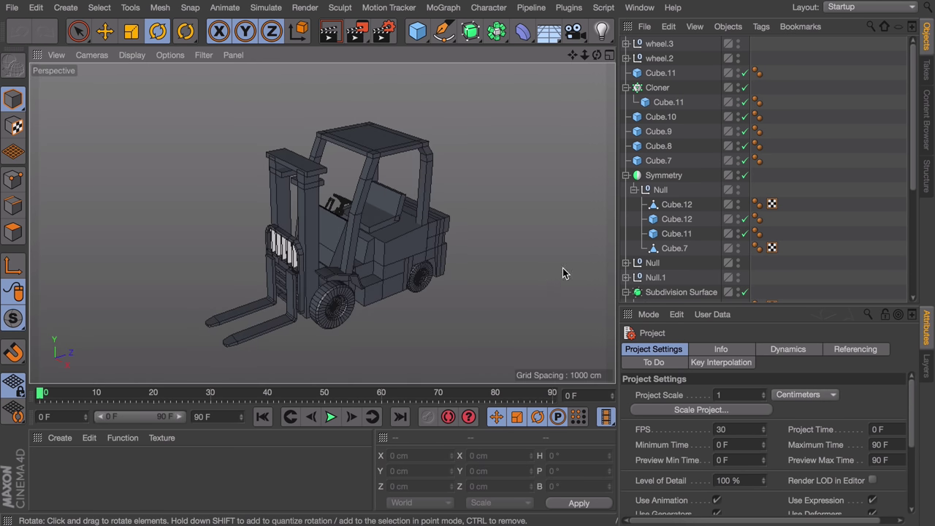
Examine the body and rear wheel arch, comparing their outline with the side reference image
right_click_drag(398, 241, 435, 196, "alt")
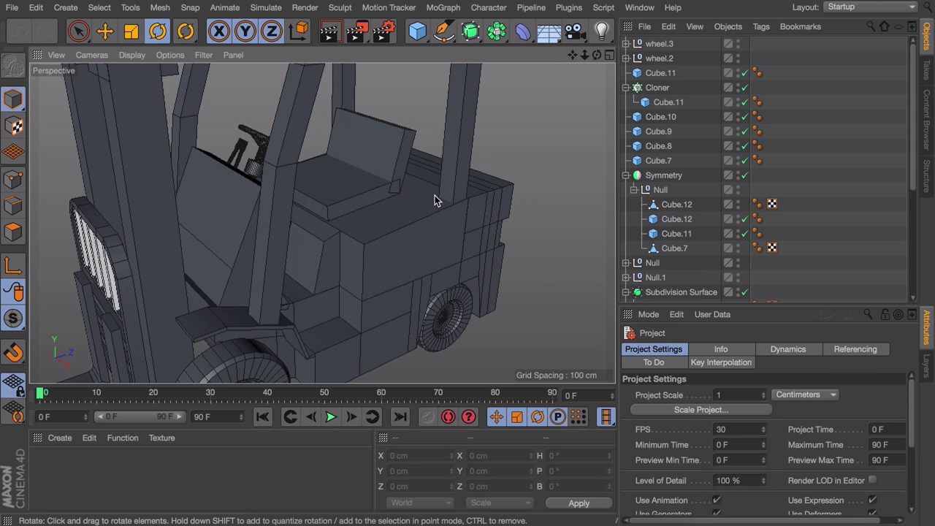
left_click_drag(430, 227, 497, 185, "alt")
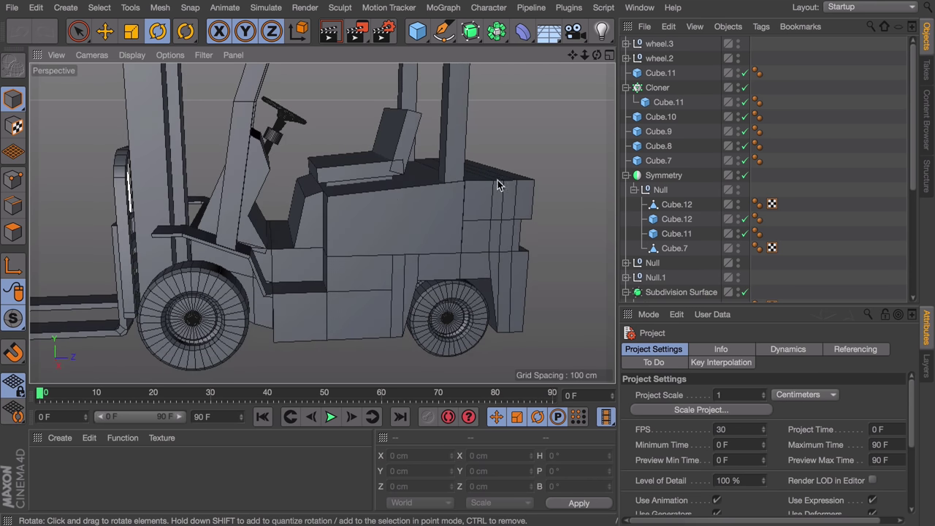
middle_click(337, 263)
middle_click(251, 249)
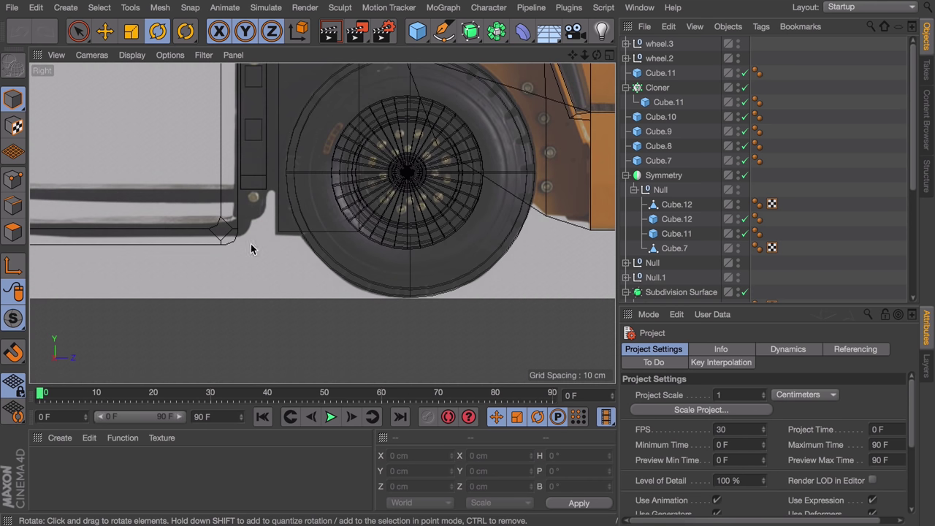
scroll(455, 195, "down", 4)
middle_click_drag(452, 205, 165, 224, "alt")
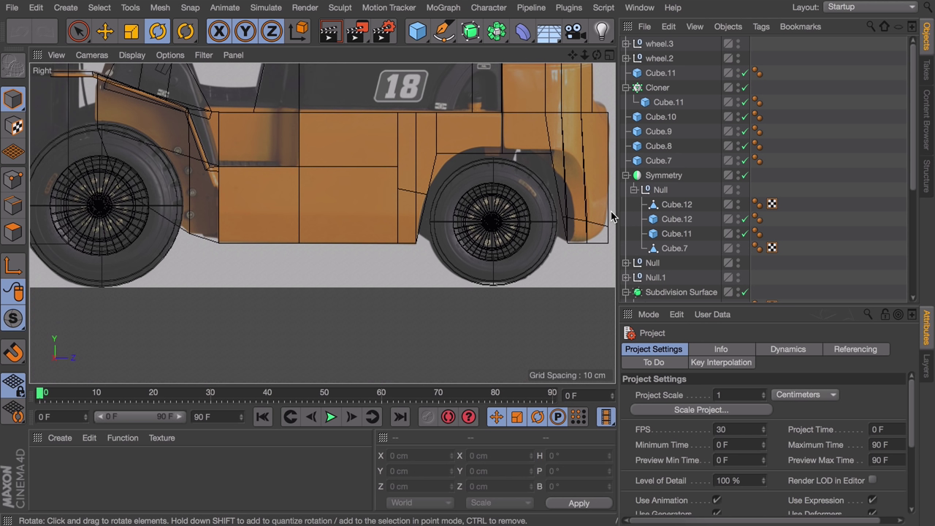
scroll(592, 226, "up", 5)
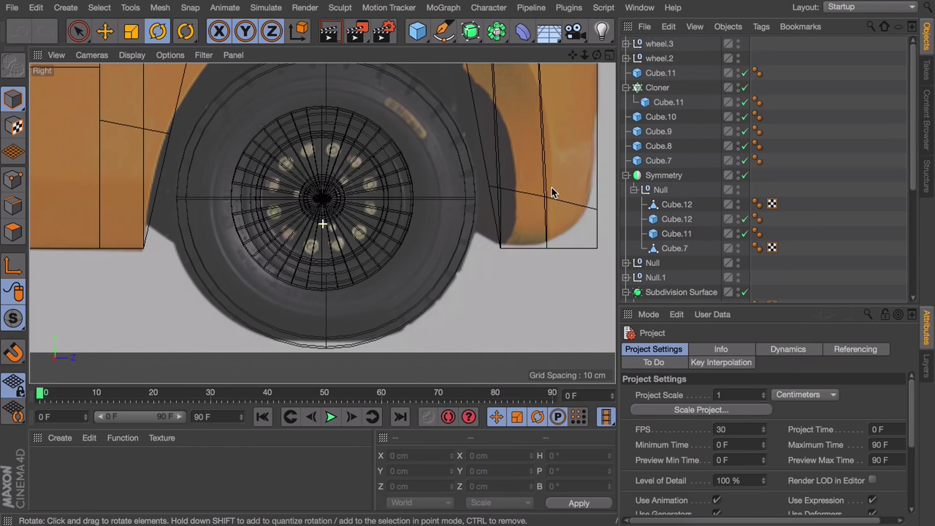
middle_click(120, 139)
middle_click(282, 171)
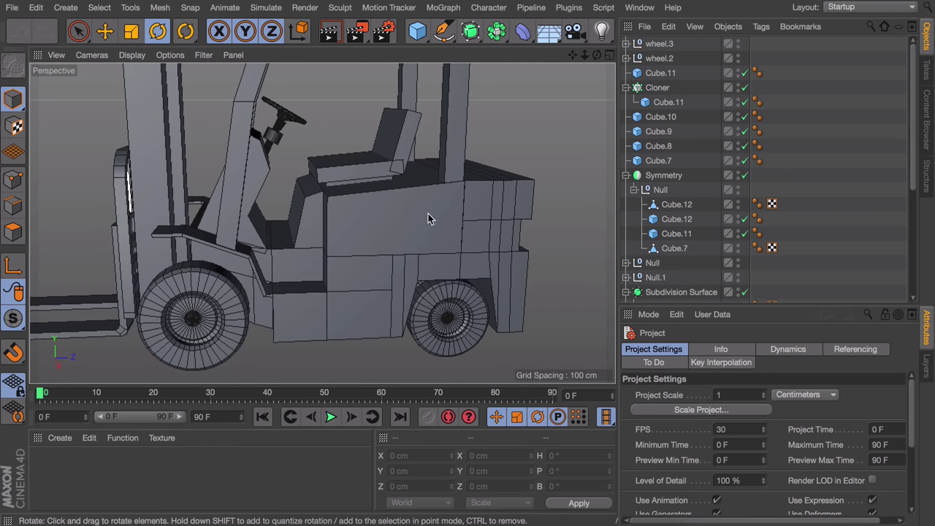
Melt the two outermost side polygons at the body's lower rear corner into one polygon
middle_click_drag(428, 218, 346, 164, "alt")
left_click(326, 199)
left_click(12, 231)
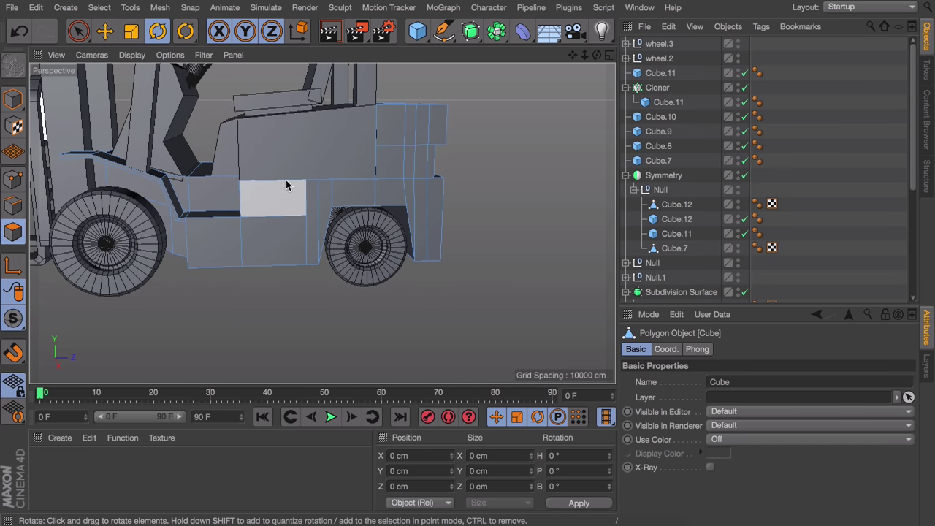
right_click_drag(318, 203, 456, 203, "alt")
middle_click_drag(455, 208, 393, 196, "alt")
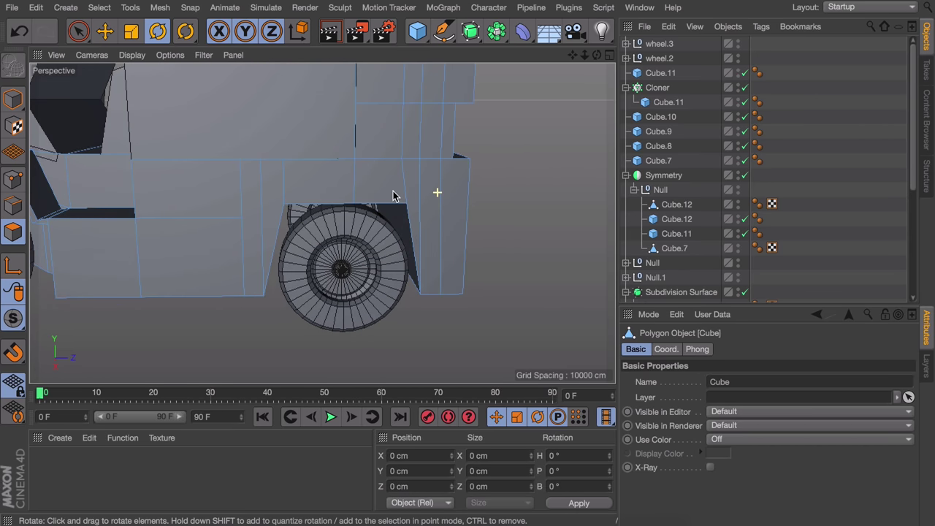
left_click_drag(393, 196, 353, 316, "alt")
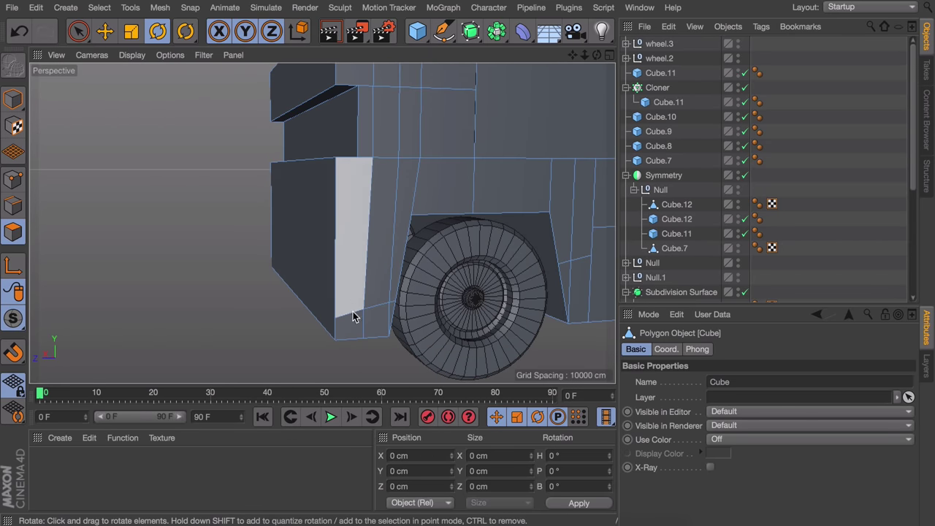
left_click(354, 323)
left_click(352, 242, "shift")
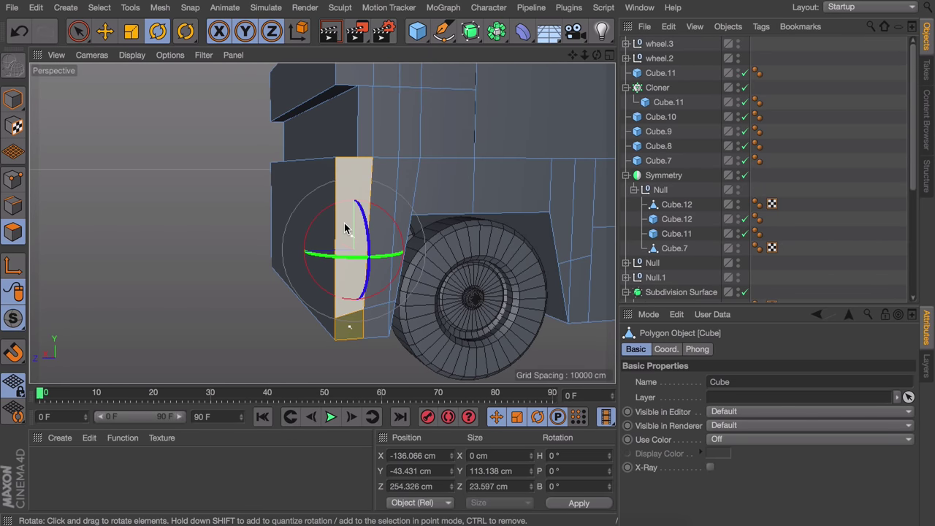
right_click(344, 223)
left_click(418, 509)
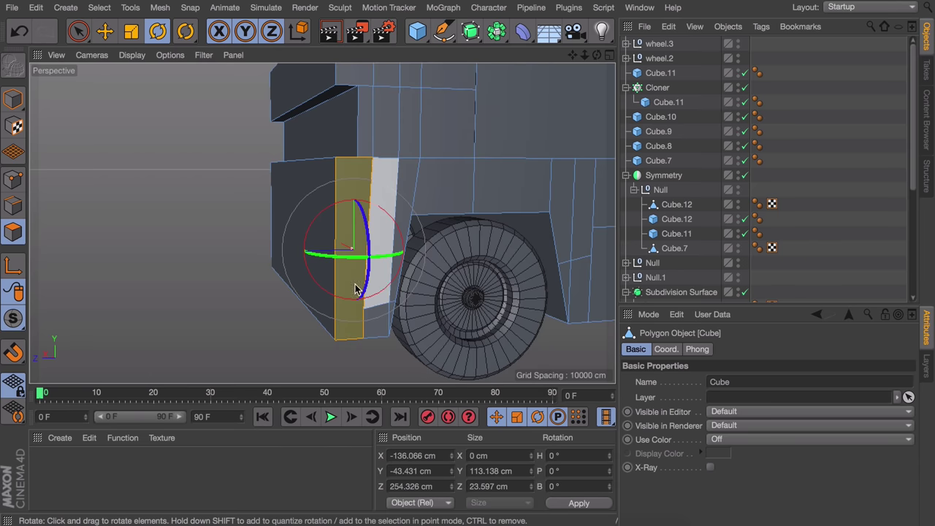
Melt the next two pairs of stacked side polygons between the rear corner and the wheel arch
left_click(380, 272)
left_click(378, 333, "shift")
key("u")
key("z")
left_click(393, 320)
left_click(407, 224, "shift")
key("u")
key("z")
middle_click_drag(407, 223, 345, 220, "alt")
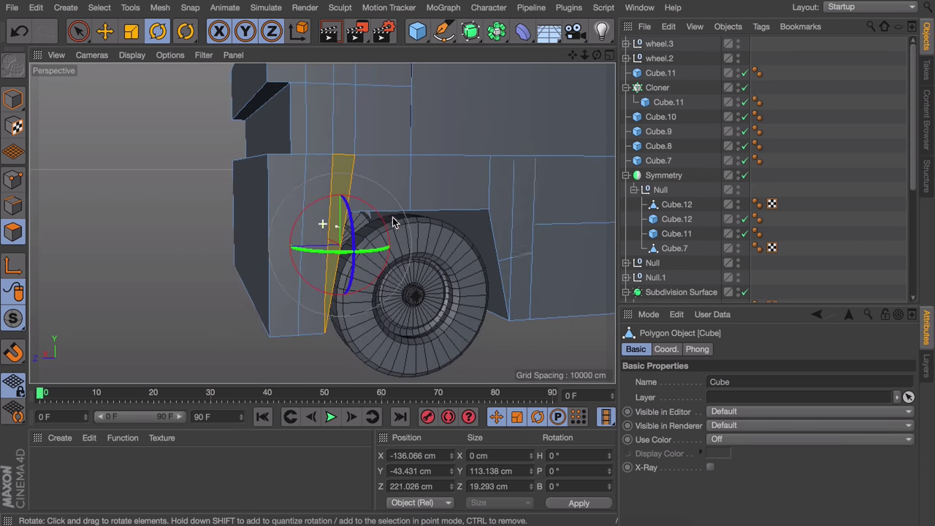
Melt the two pairs of stacked side polygons just in front of the rear wheel arch into single polygons
left_click(501, 213)
left_click(506, 280, "shift")
key("u")
key("z")
left_click(523, 223)
left_click(520, 307, "shift")
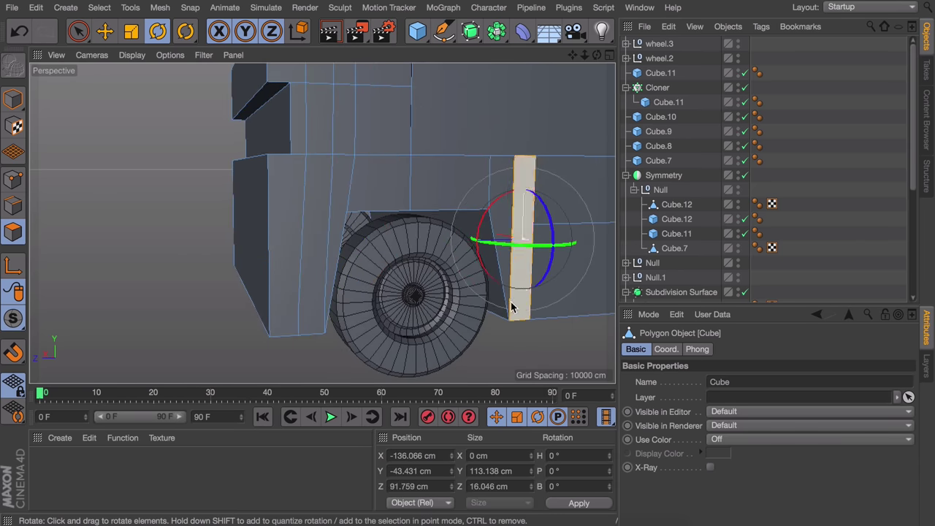
left_click_drag(520, 307, 582, 227, "alt")
left_click_drag(275, 234, 482, 192, "alt")
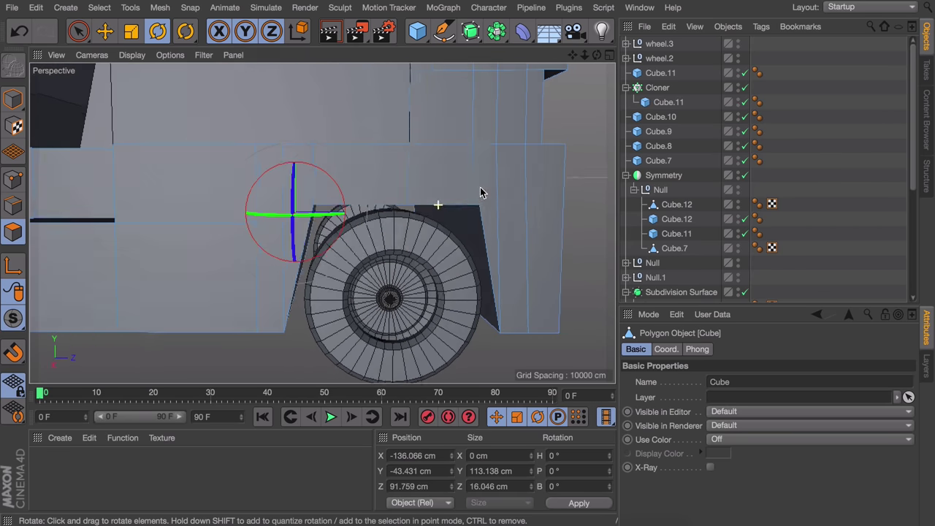
middle_click_drag(510, 186, 558, 162, "alt")
left_click(335, 356)
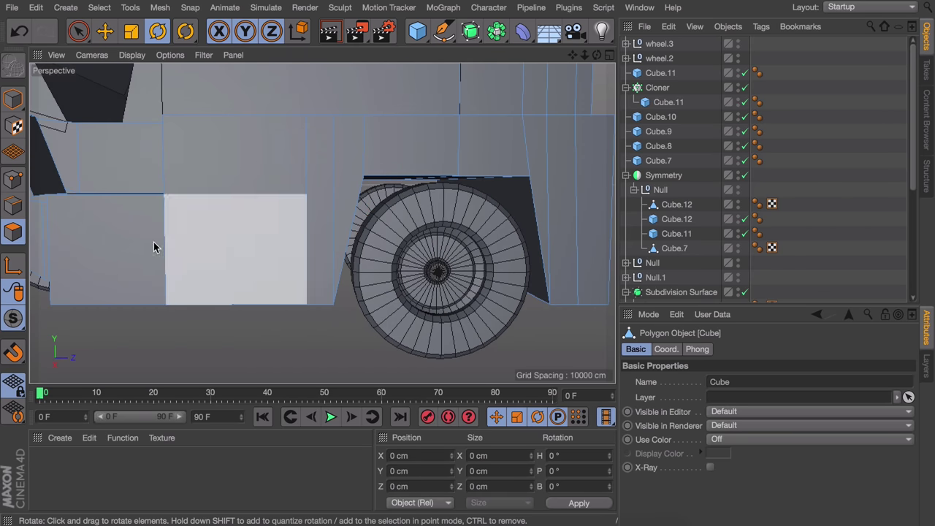
Cut a straight horizontal line across the lower body side in the side view, from its front edge to the rear end
key("k")
key("k")
middle_click(368, 345)
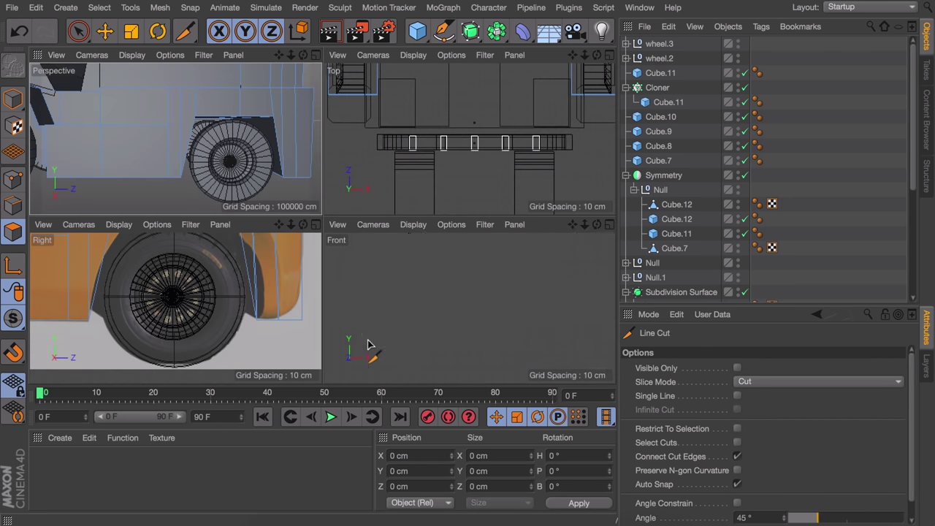
middle_click(190, 336)
scroll(290, 309, "down", 6)
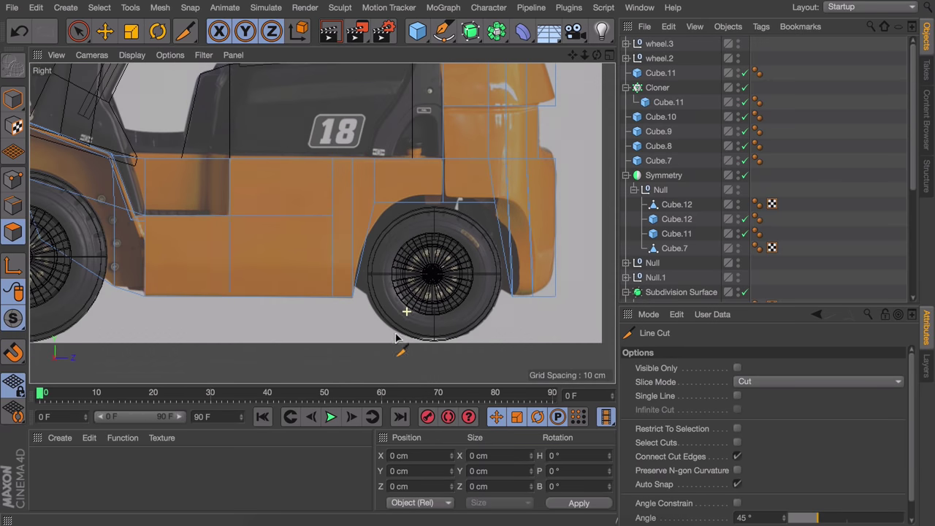
left_click_drag(144, 265, 554, 265)
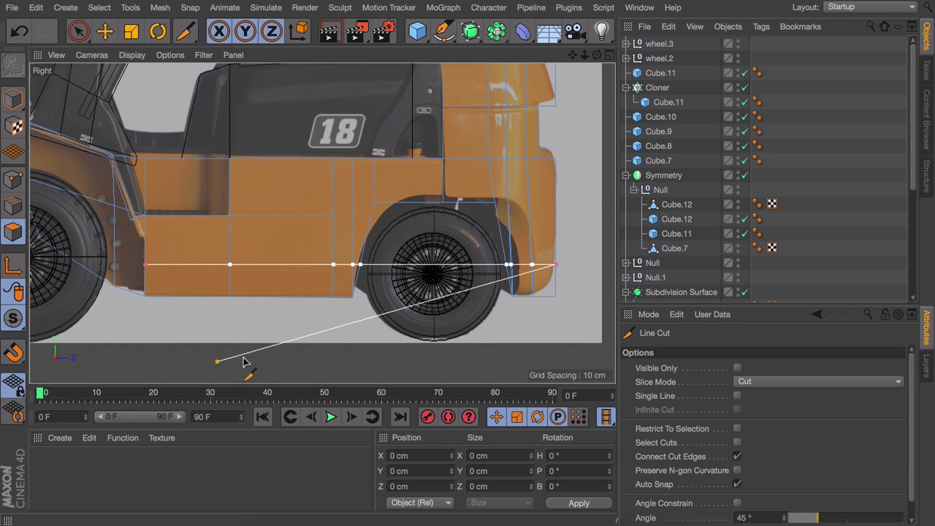
key("e")
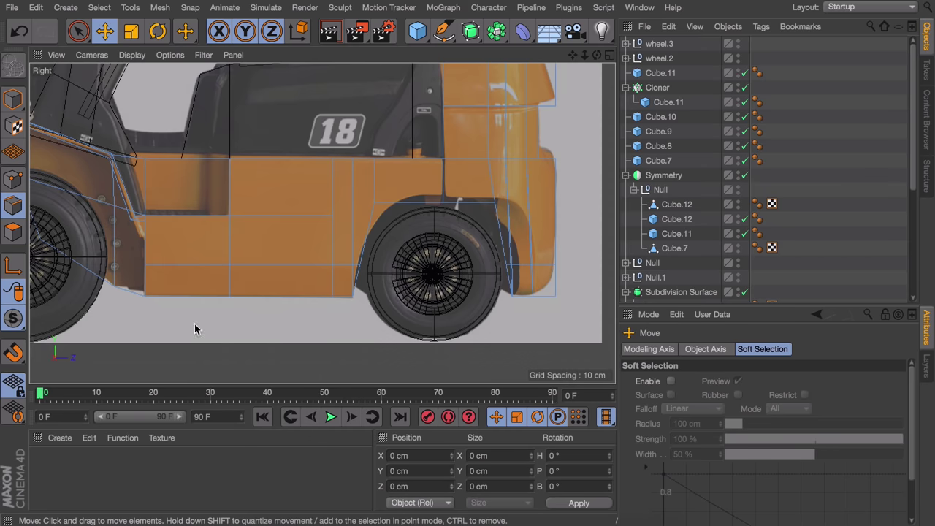
Select the body's bottom edges before and behind the rear wheel, including hidden ones, and scale them to 90% in width
middle_click(172, 303)
middle_click_drag(141, 186, 202, 193, "alt")
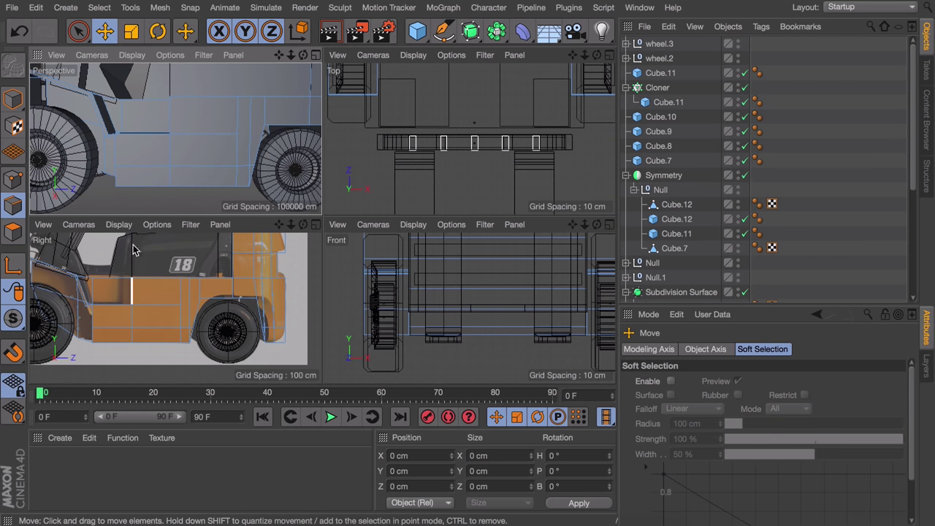
key("9")
middle_click(203, 287)
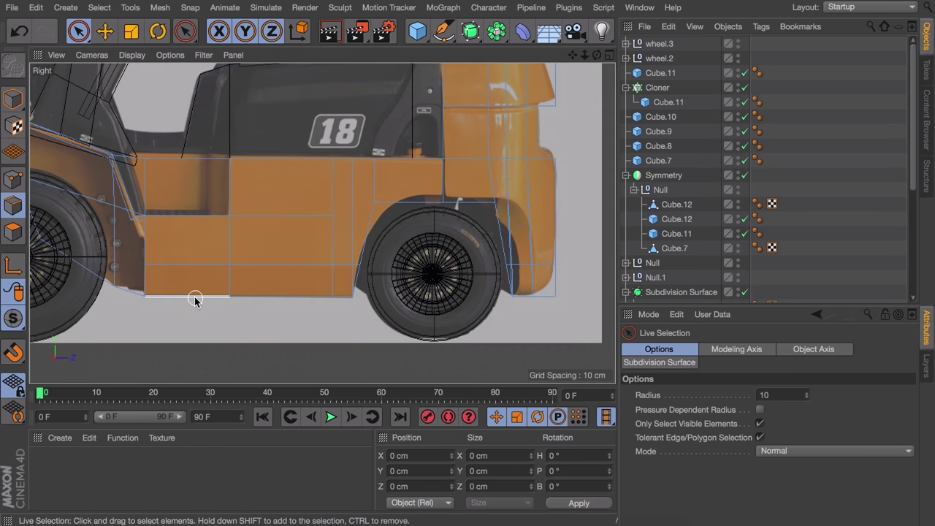
left_click(294, 294)
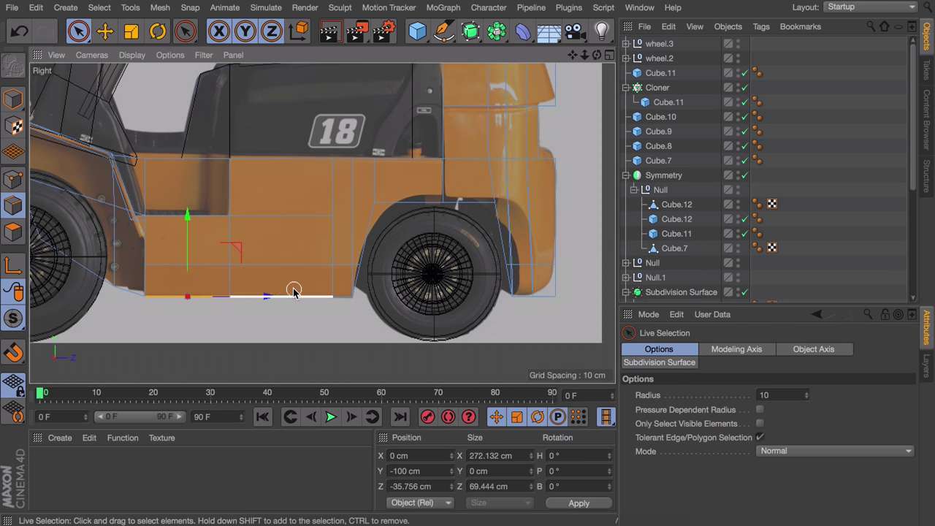
scroll(334, 307, "up", 3)
middle_click_drag(519, 270, 396, 284, "alt")
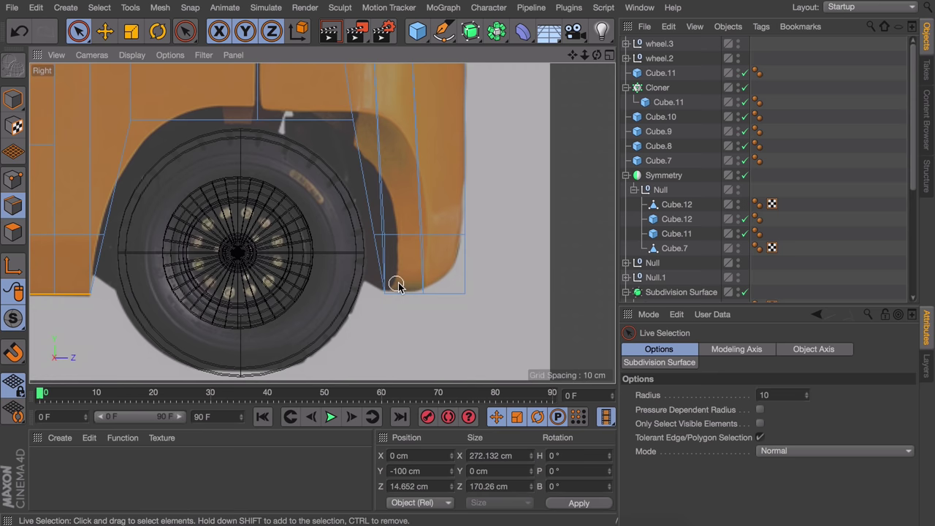
left_click(442, 291, "shift")
middle_click(332, 231)
middle_click(229, 194)
left_click_drag(391, 239, 236, 241, "alt")
key("t")
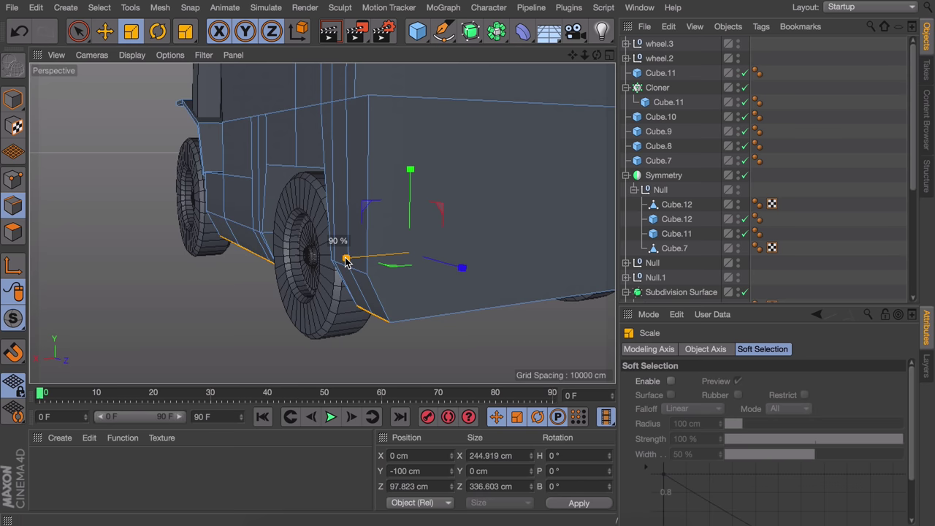
left_click_drag(236, 305, 359, 268, "alt")
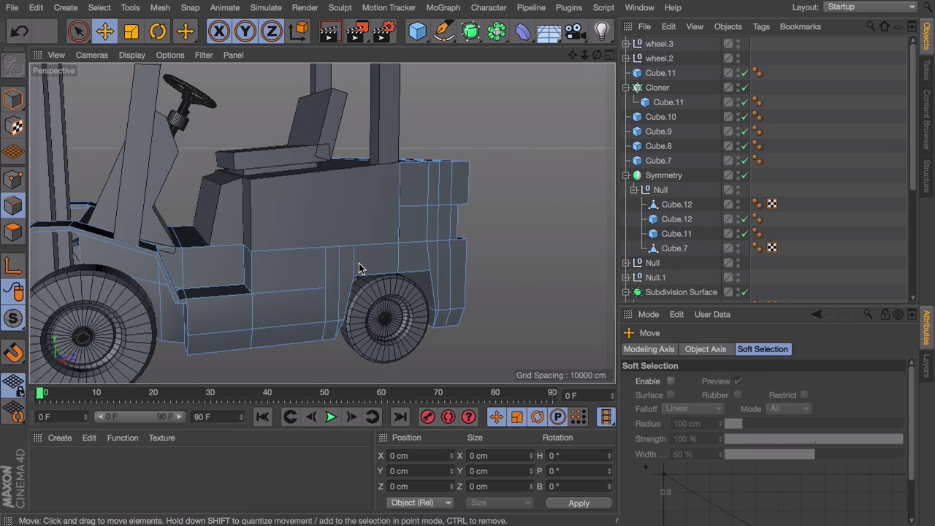
Select the seat base block above the body for editing in edge mode
left_click(11, 97)
left_click(330, 198)
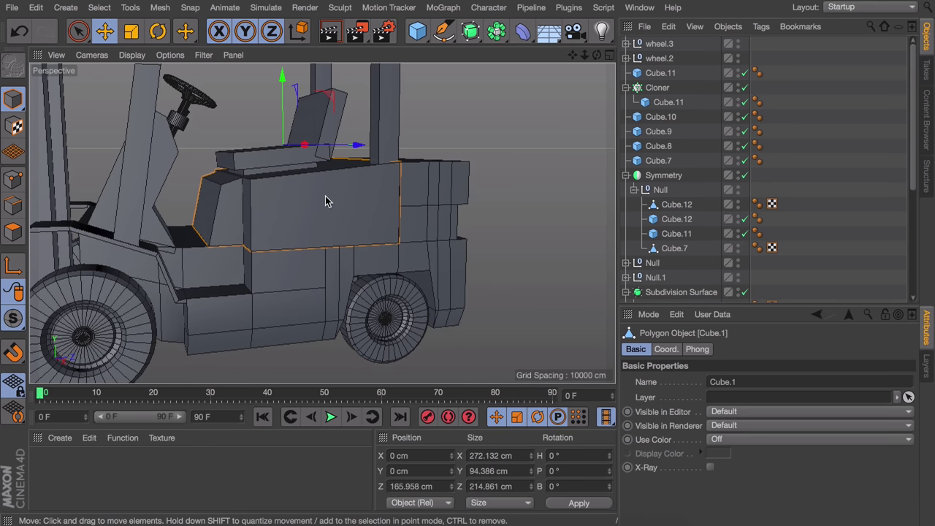
left_click_drag(318, 195, 289, 230, "alt")
right_click_drag(289, 230, 296, 178, "alt")
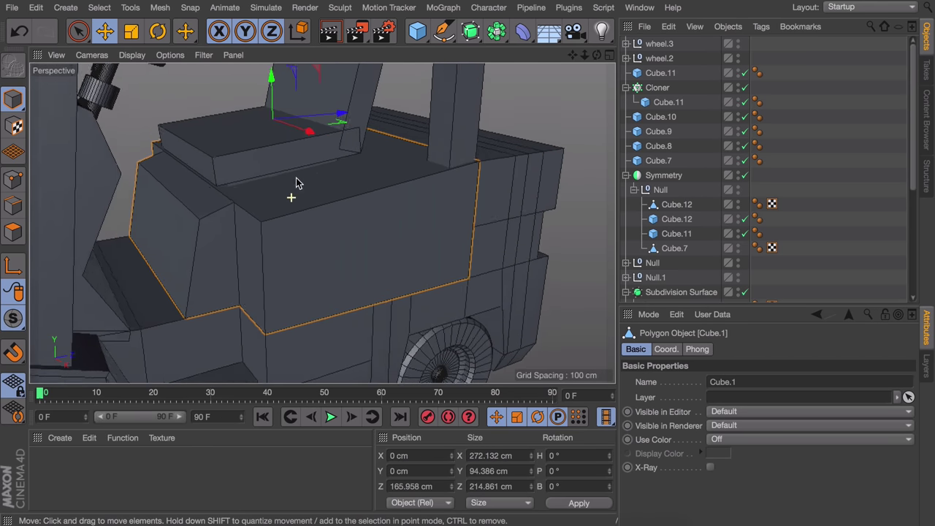
left_click_drag(296, 183, 293, 203, "alt")
left_click(14, 232)
left_click(13, 205)
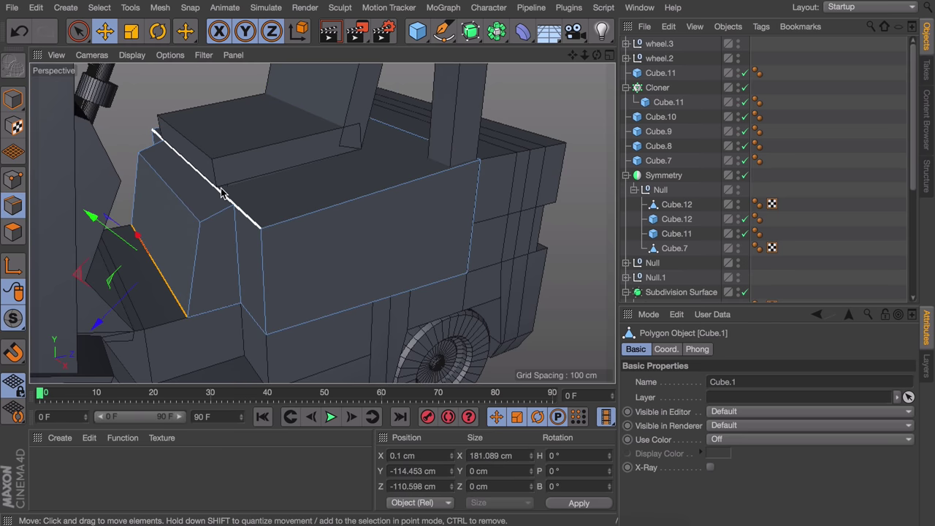
Try to bevel the loop of top edges around the seat base
key("u")
key("l")
key("m")
key("s")
left_click_drag(249, 270, 296, 270)
key("e")
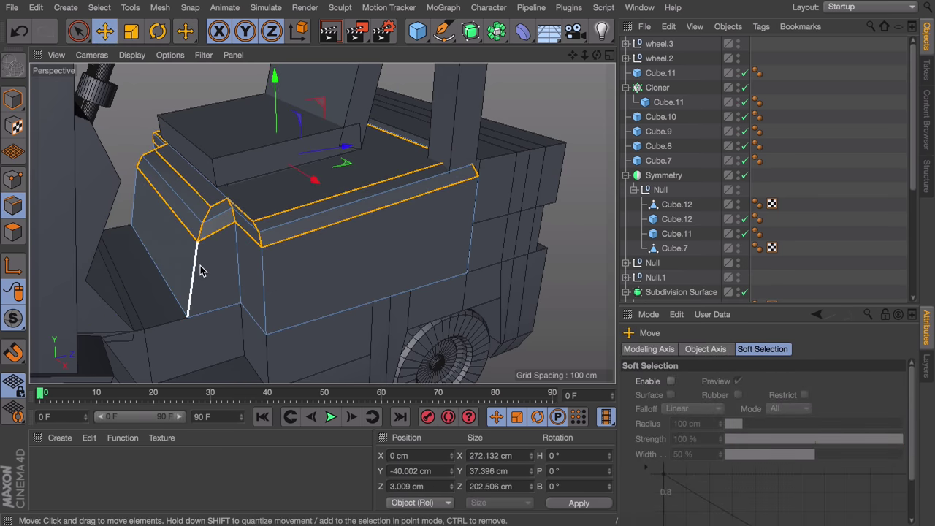
Inspect the bevelled top of the seat base, and undo the bevel and the edge loop selection
scroll(276, 233, "up", 3)
left_click_drag(278, 231, 236, 177, "alt")
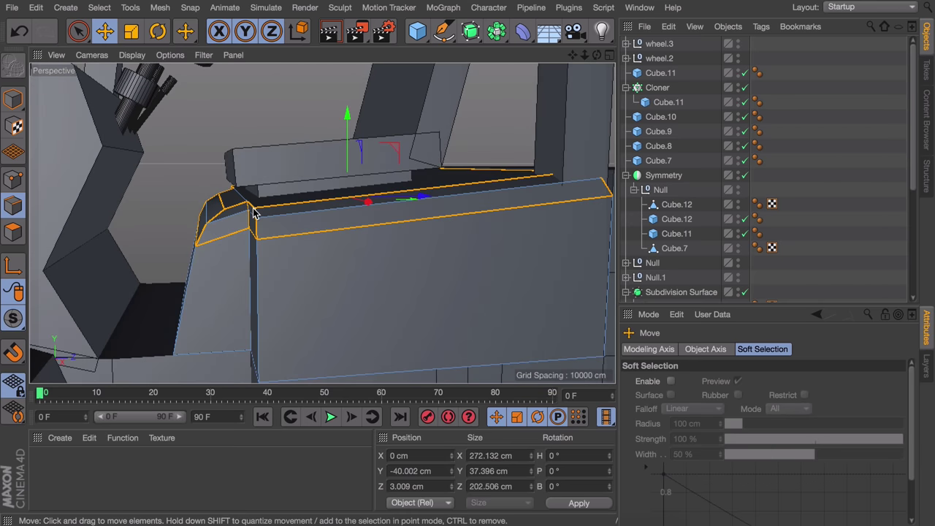
left_click_drag(256, 233, 278, 267, "alt")
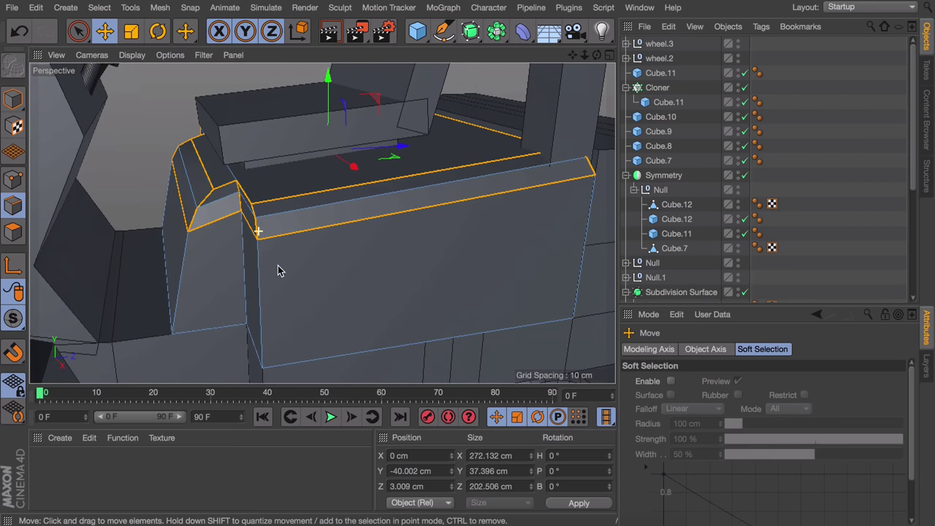
key("ctrl+z")
left_click_drag(280, 233, 314, 225, "alt")
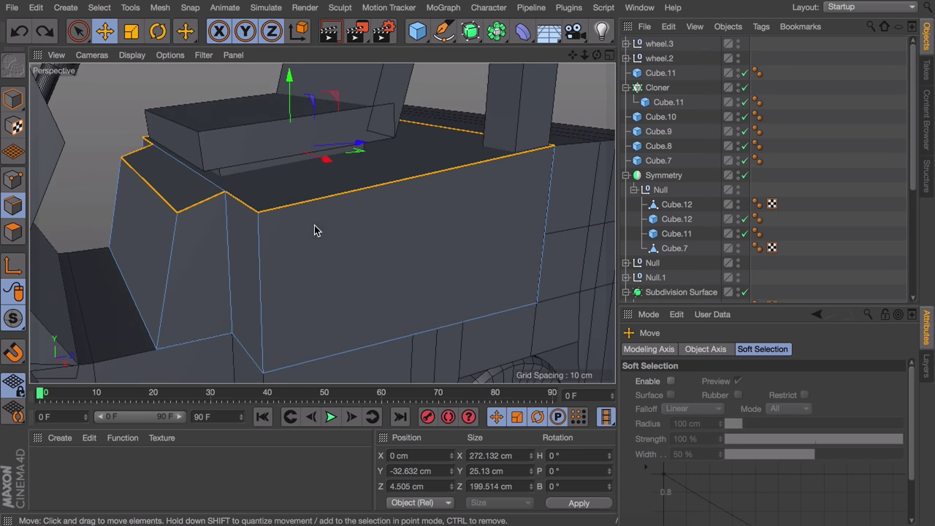
key("ctrl+z")
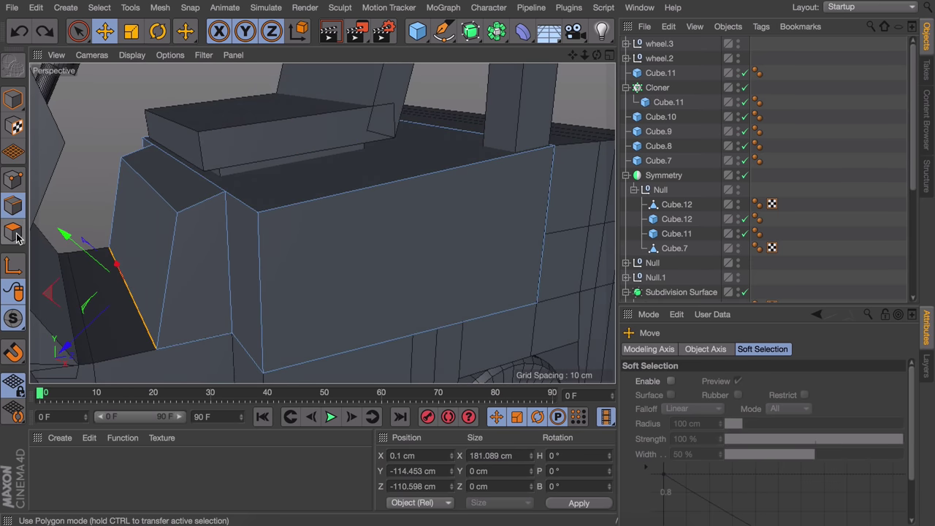
Delete the polygons that form the stepped front section of the seat base
left_click(16, 234)
left_click(132, 213)
left_click_drag(165, 223, 151, 200, "alt")
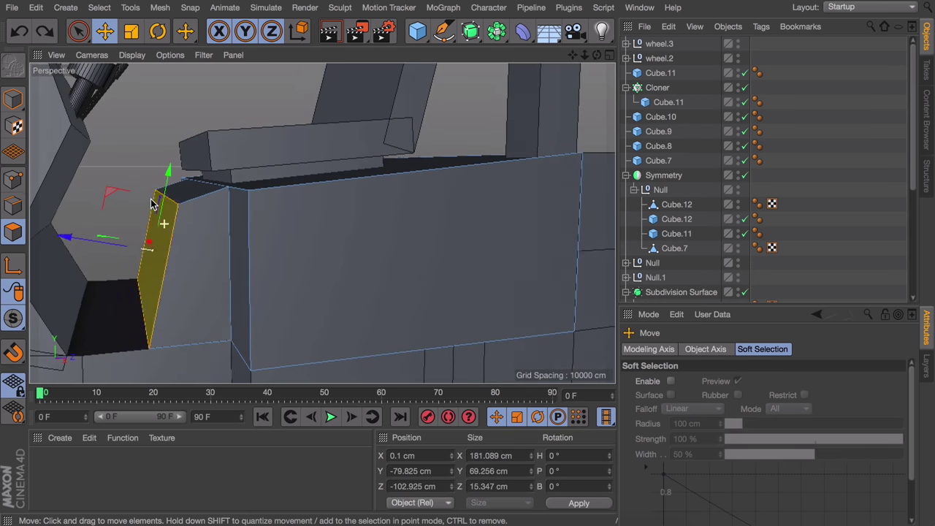
key("Delete")
left_click(190, 197)
key("Delete")
left_click(187, 240)
key("Delete")
left_click(151, 234)
key("Delete")
left_click(175, 303)
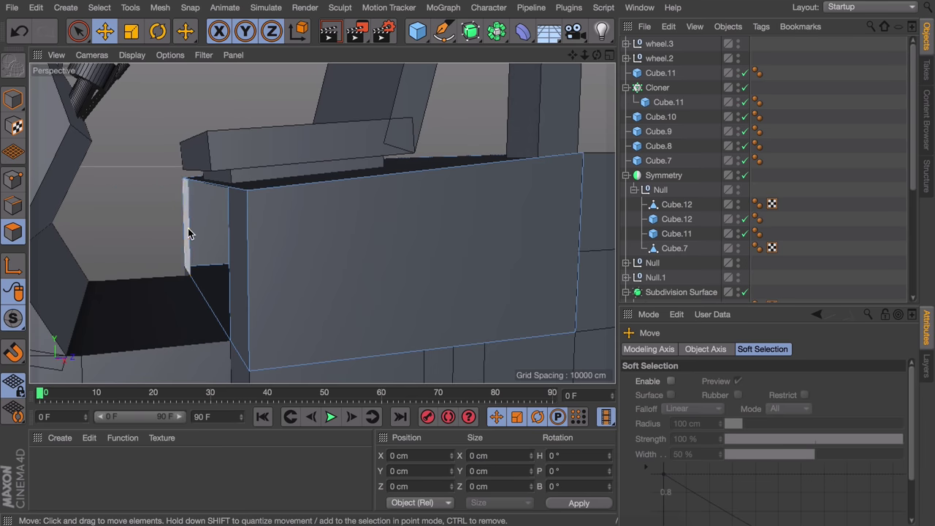
left_click_drag(236, 263, 252, 240, "alt")
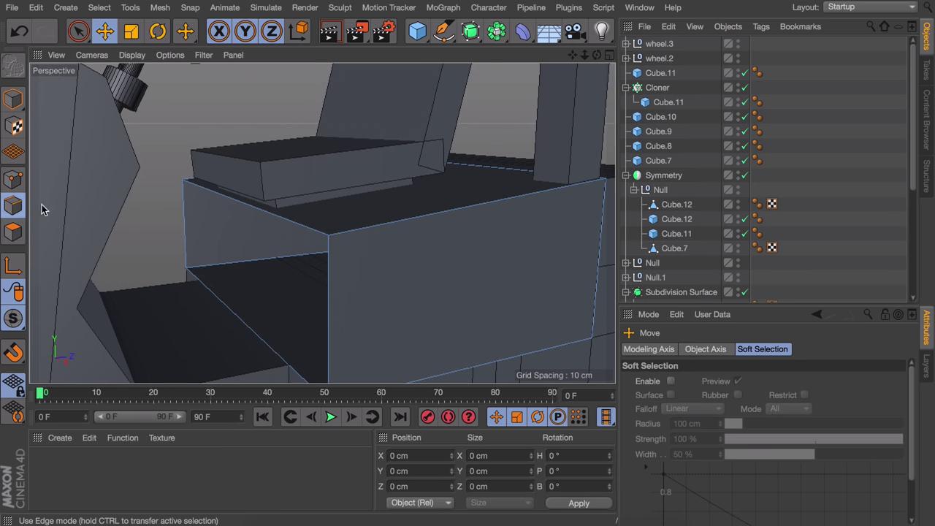
Try to move the seat base's top front edge downward
left_click_drag(228, 155, 226, 189)
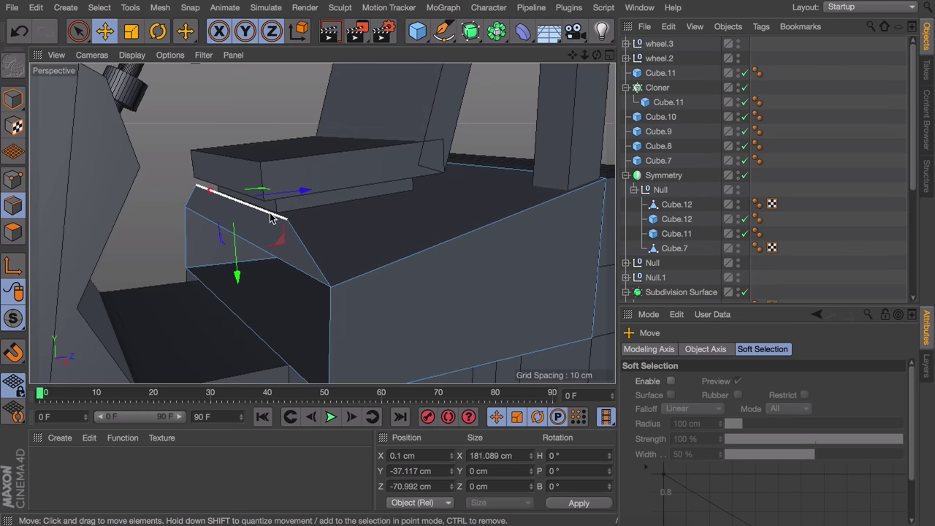
key("super+z")
key("super+z")
key("super+z")
Set the P rotation of the modeling axis to 0° for the seat base's selected top front edge
left_click(19, 268)
left_click(556, 471)
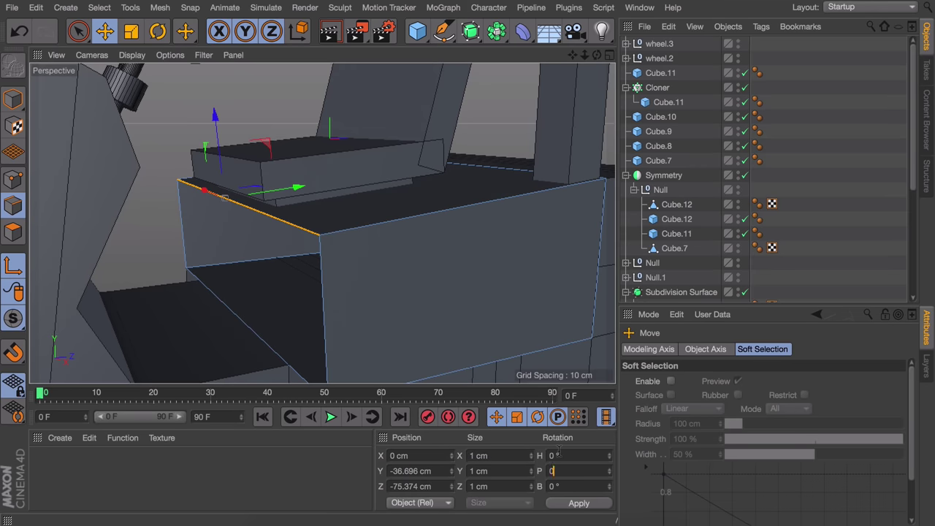
key("Return")
left_click(13, 266)
Enable snapping and raise the seat base's top front edge to Y -19.44 cm in the front view
middle_click(244, 217)
left_click(13, 352)
scroll(423, 303, "up", 5)
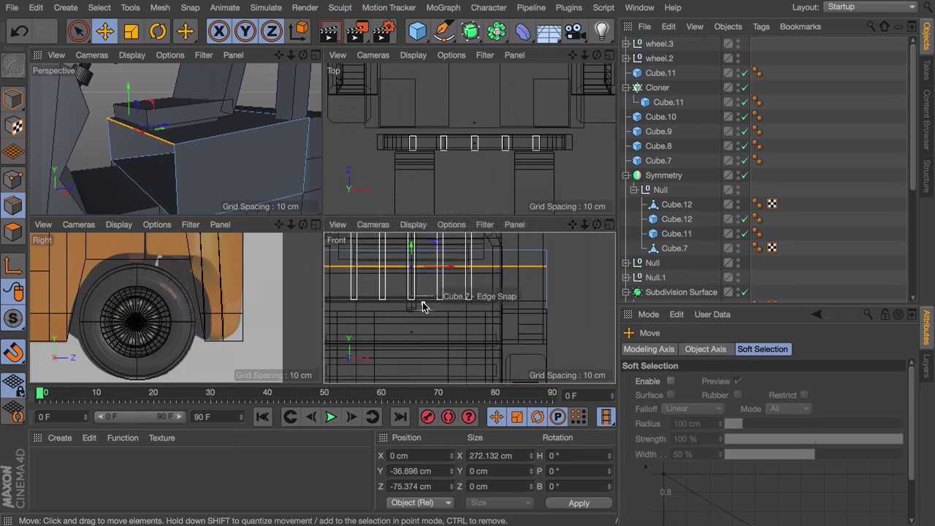
middle_click_drag(423, 303, 480, 368, "alt")
middle_click(478, 365)
left_click_drag(319, 210, 319, 174)
middle_click(318, 177)
Align the depth of the seat base's top front edge to Z -70.992 cm in the top view
left_click_drag(198, 156, 164, 139, "alt")
scroll(470, 139, "down", 3)
middle_click_drag(471, 88, 449, 169, "alt")
left_click_drag(449, 138, 447, 131)
middle_click(448, 131)
right_click_drag(260, 311, 284, 292, "alt")
left_click_drag(293, 164, 292, 178)
right_click_drag(292, 179, 279, 230, "alt")
middle_click(280, 232)
right_click_drag(449, 291, 459, 355, "alt")
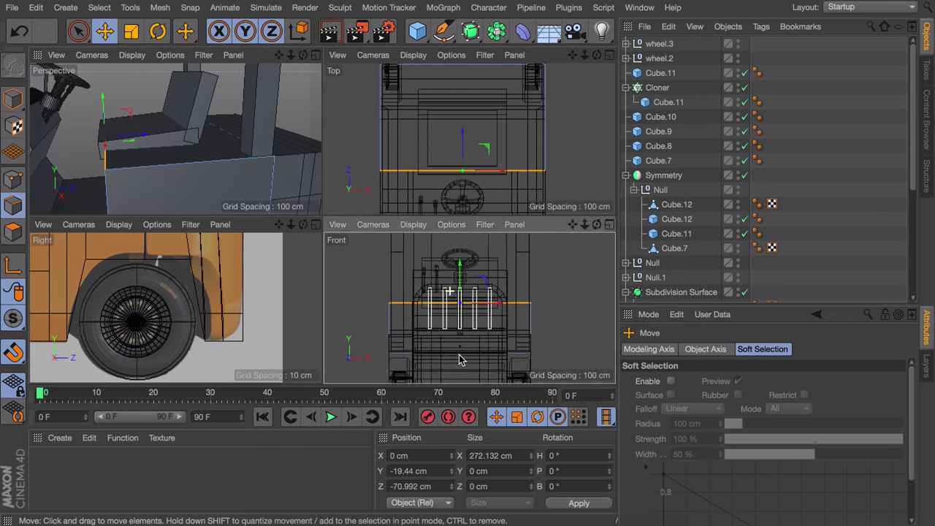
middle_click(273, 166)
right_click_drag(273, 165, 276, 227, "alt")
middle_click_drag(276, 227, 294, 200, "alt")
left_click_drag(294, 200, 253, 230, "alt")
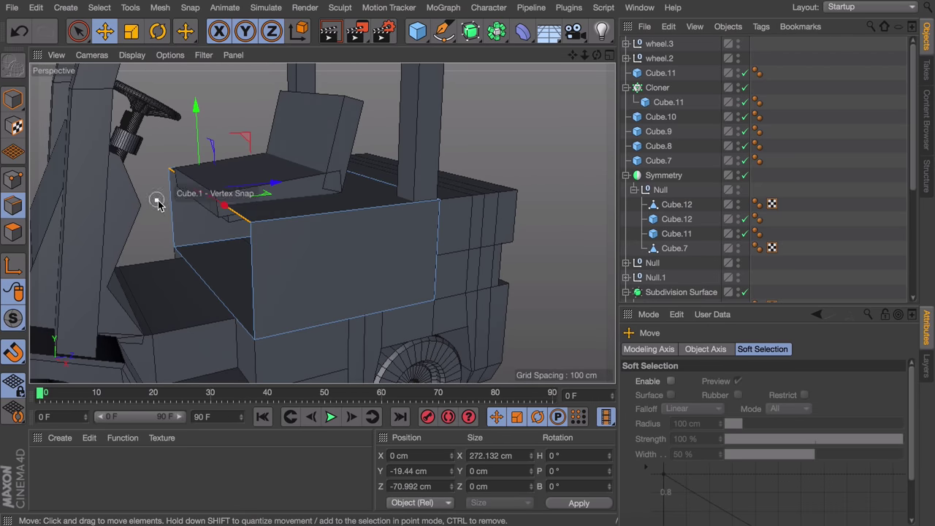
Bridge the two vertical front edges of the seat base to close its open front
right_click(188, 211)
left_click(215, 133)
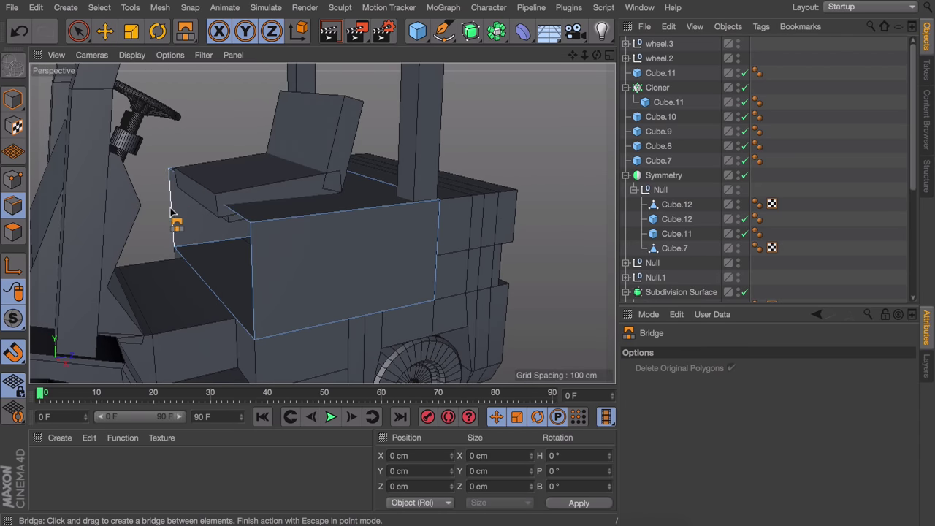
left_click_drag(170, 212, 270, 269)
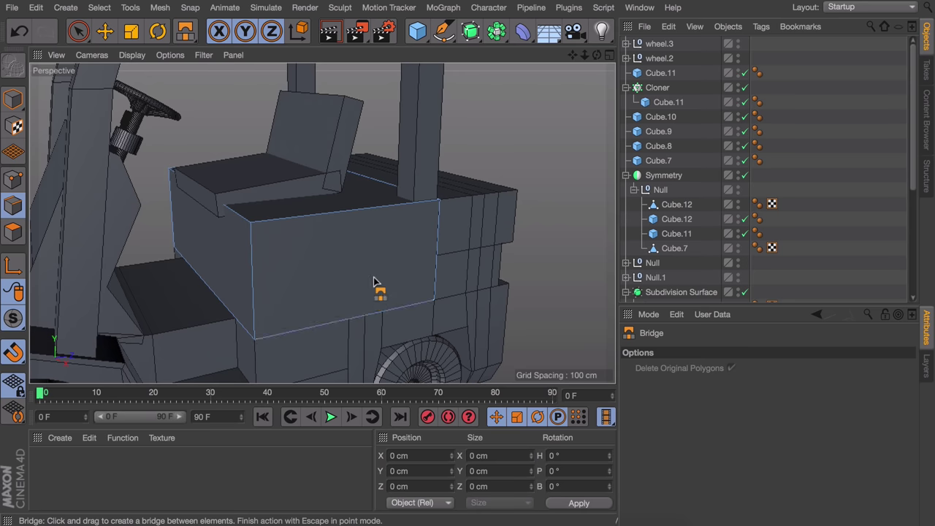
left_click_drag(373, 282, 351, 256, "alt")
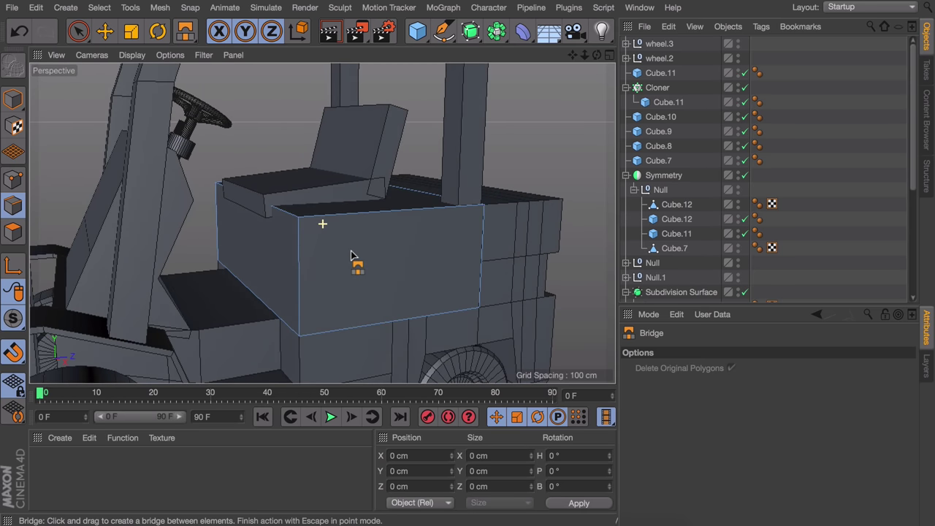
left_click(351, 251)
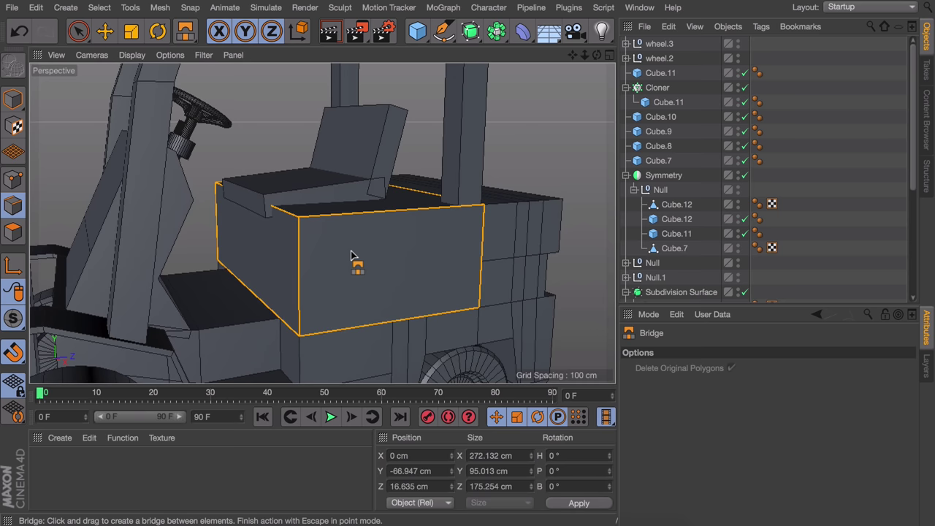
key("u")
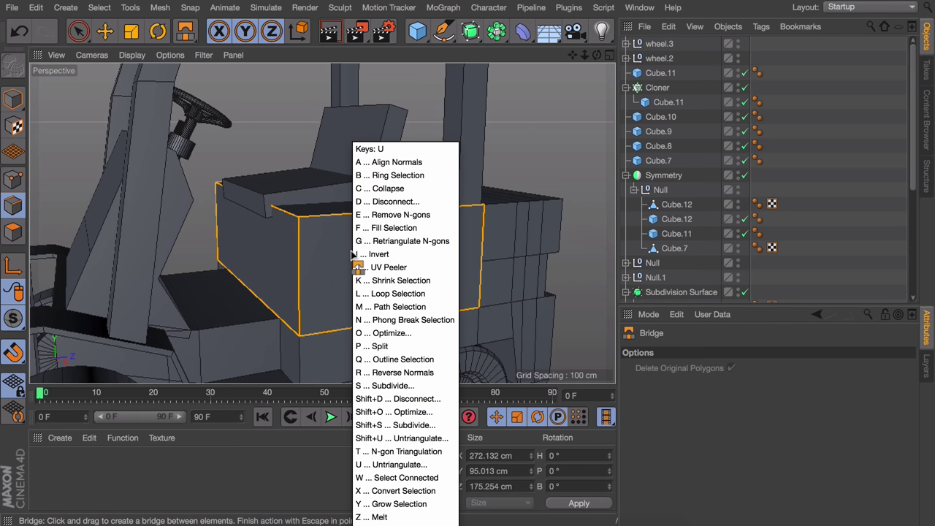
key("Escape")
key("e")
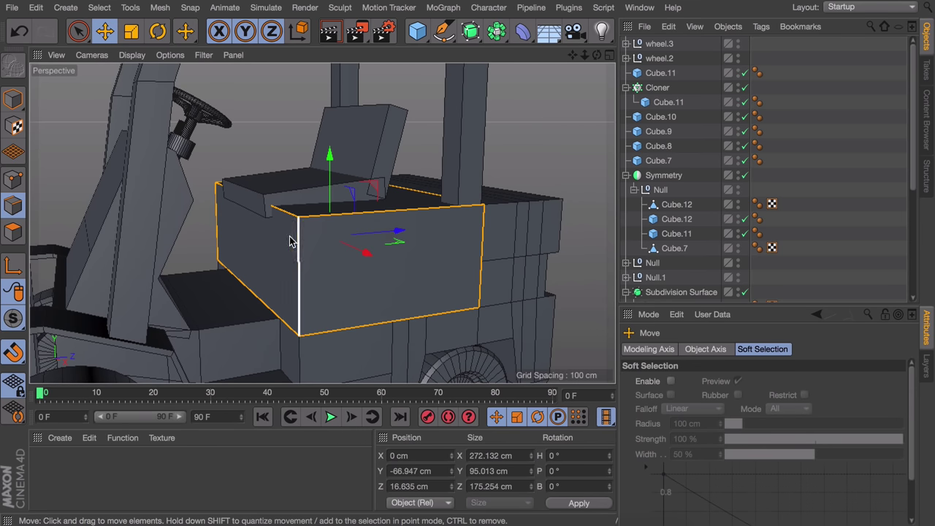
left_click(14, 233)
left_click_drag(295, 233, 264, 255, "alt")
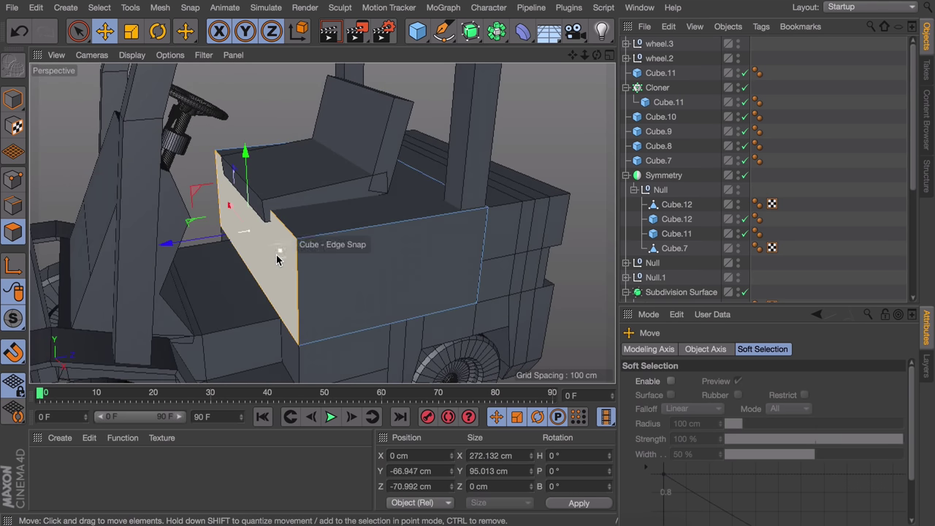
left_click(228, 286)
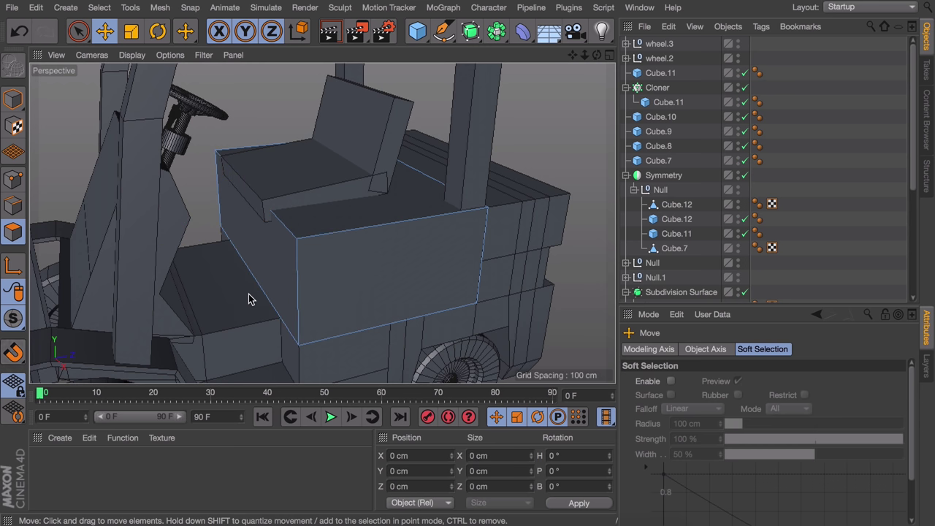
Loop-cut the seat base front to back near each side, placing the second cut at a 20.22 % offset
right_click(247, 297)
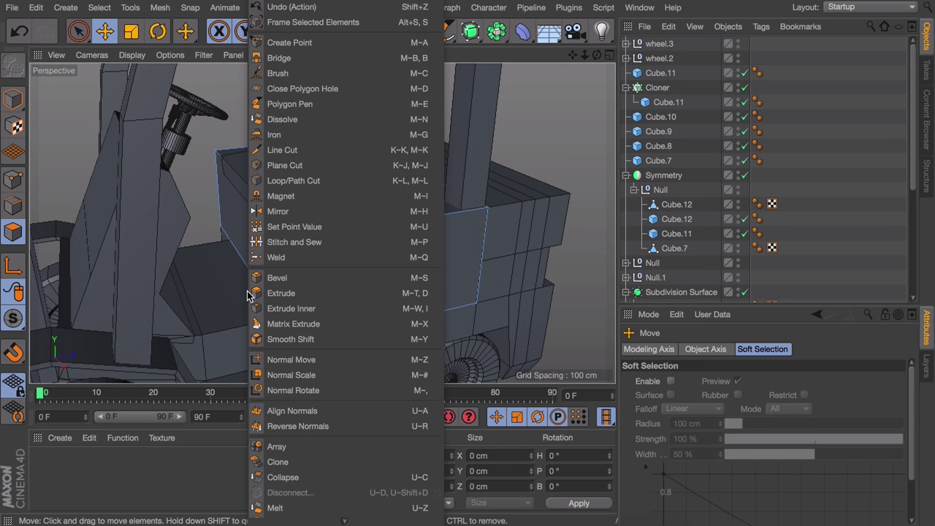
left_click(317, 181)
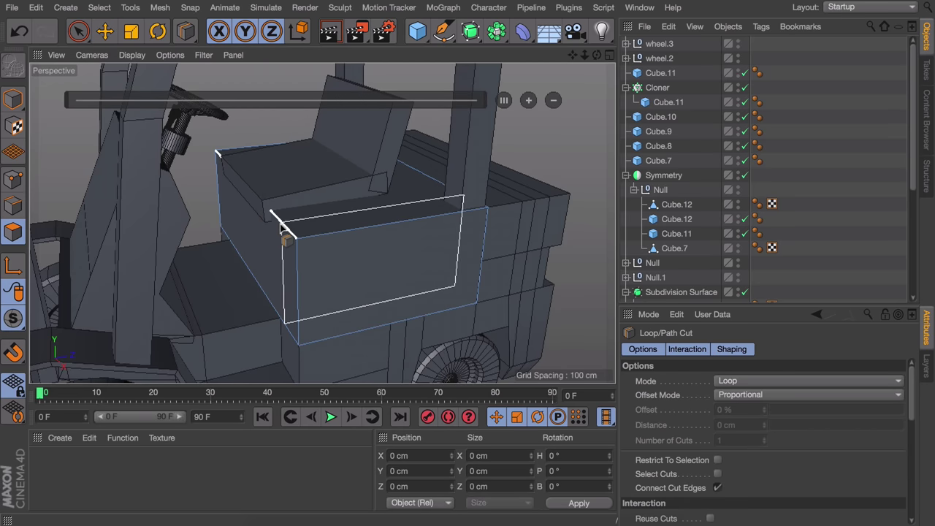
middle_click(281, 226)
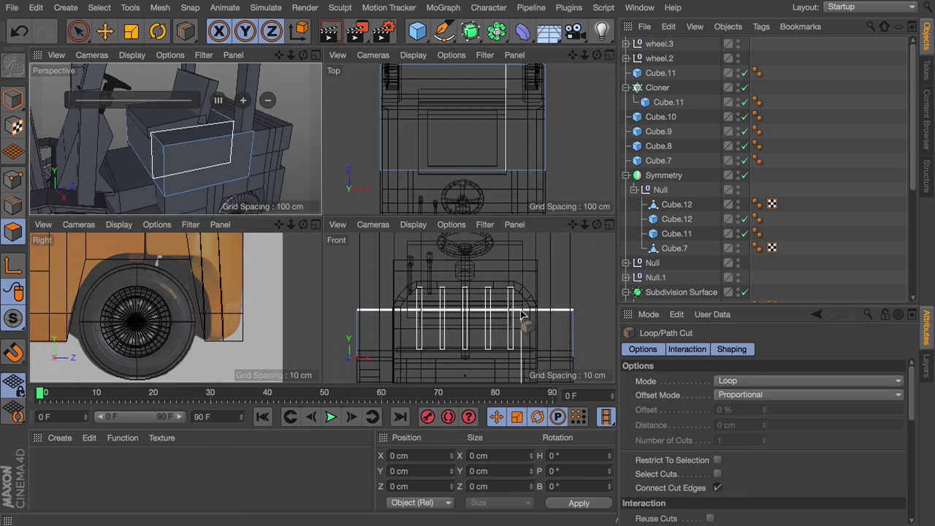
middle_click_drag(525, 314, 520, 283, "alt")
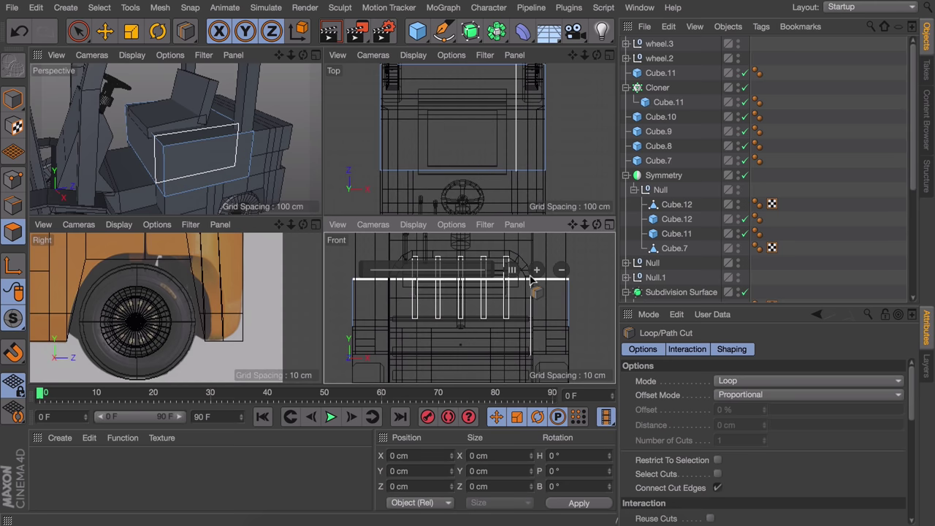
left_click(531, 280)
left_click(388, 281)
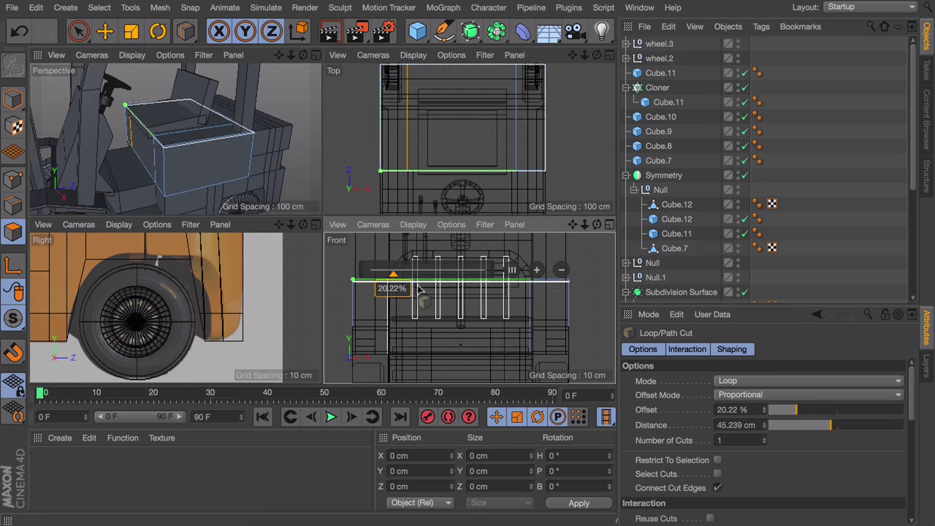
key("e")
Select the edge loops of the seat base's two new cuts to compare their X positions
middle_click(157, 193)
left_click_drag(200, 207, 351, 244, "alt")
key("u")
key("l")
left_click(14, 205)
left_click(386, 209)
key("e")
left_click_drag(478, 272, 491, 285)
key("u")
key("l")
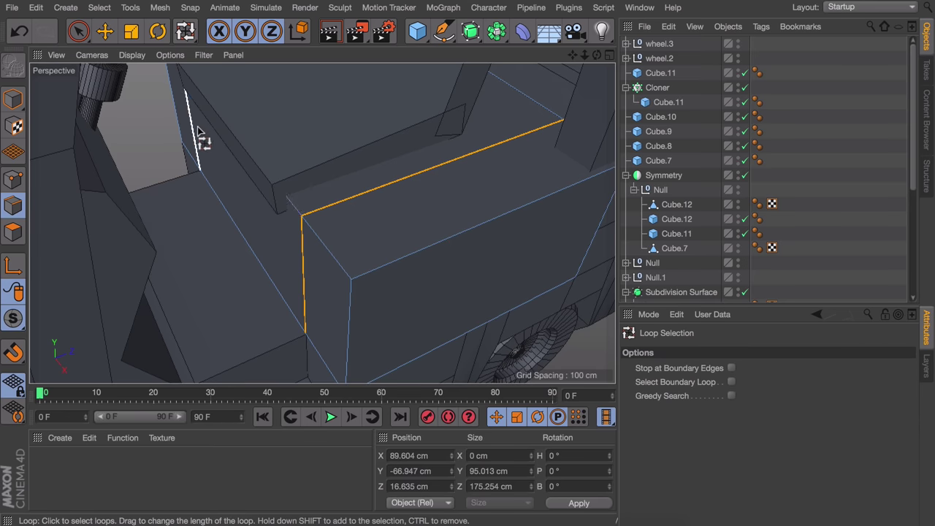
left_click(197, 131)
key("e")
Pull the middle front polygon of the seat base forward 36.491 cm to Z -107.483 cm in the side view
left_click_drag(313, 214, 252, 249, "alt")
left_click(269, 202)
left_click_drag(298, 216, 228, 181, "alt")
middle_click(234, 311)
middle_click(196, 257)
scroll(196, 257, "down", 5)
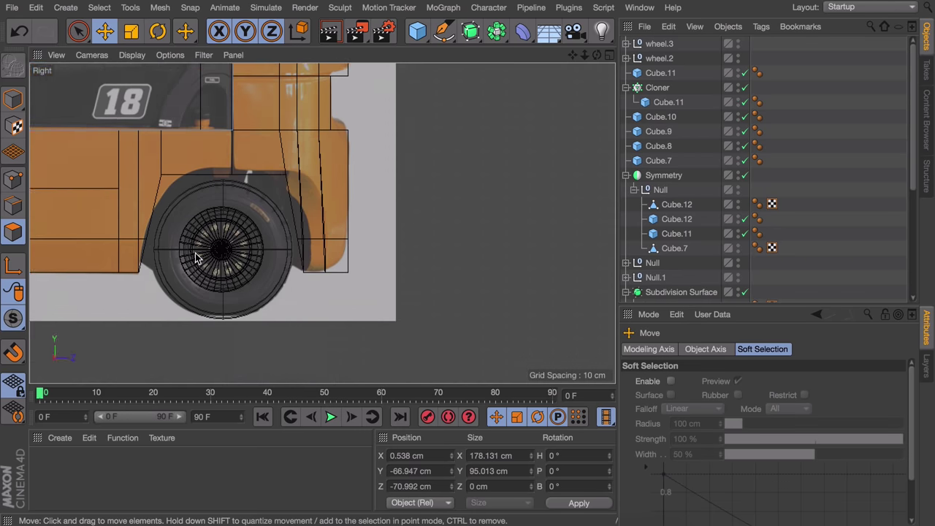
middle_click_drag(196, 256, 322, 297, "alt")
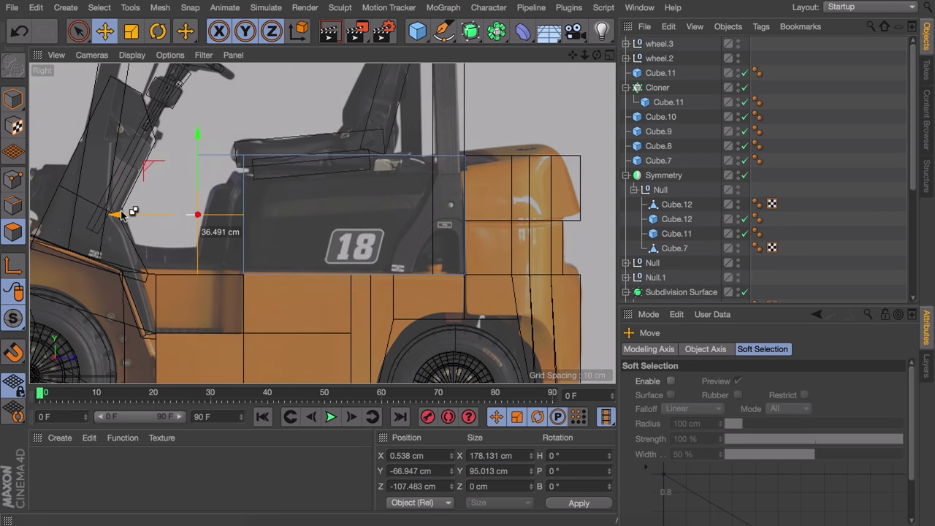
Move the top front edge of the seat base's protruding section to Y -46.601 cm and Z -99.436 cm, following the reference
left_click(19, 202)
middle_click(185, 145)
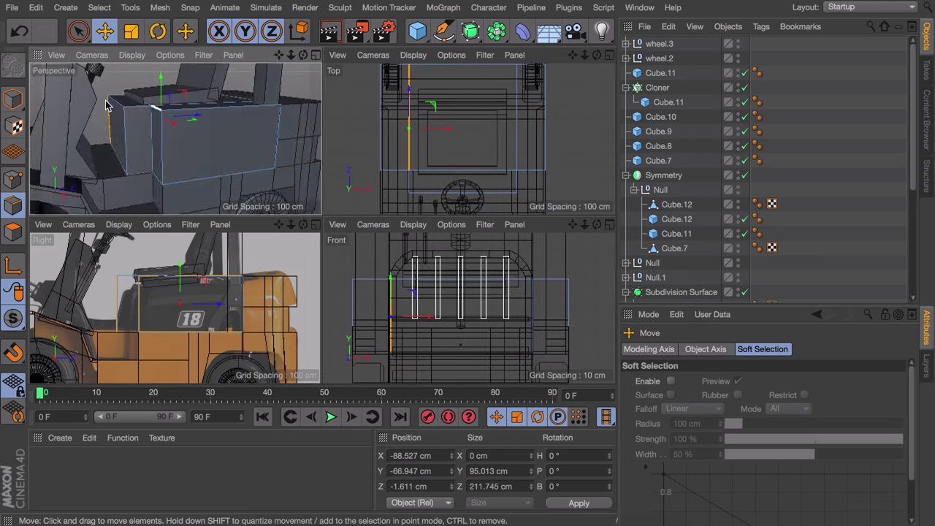
left_click(108, 101)
left_click_drag(93, 248, 106, 262)
middle_click(149, 282)
left_click_drag(154, 201, 141, 212)
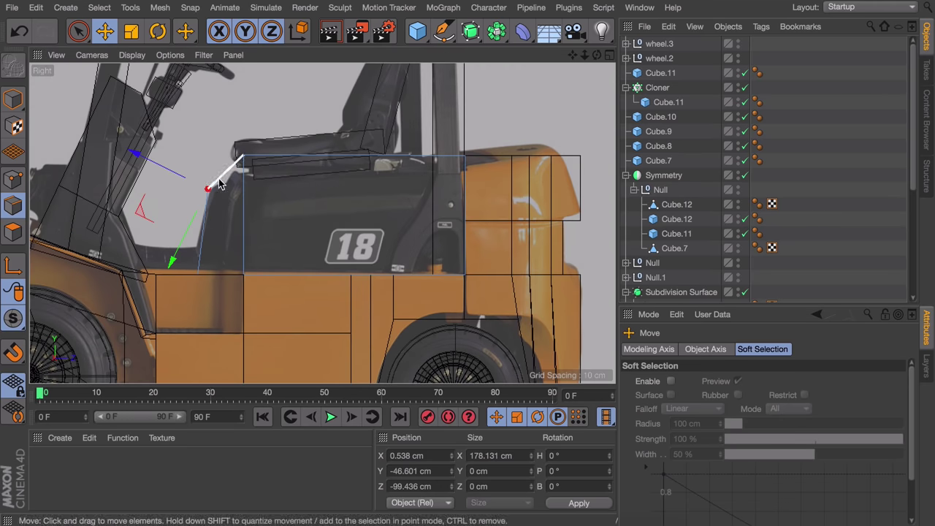
Move the seat base's upper points behind the protruding section to Y -33.92 cm and Z -72.73 cm in the side view
left_click_drag(85, 39, 146, 77)
left_click(13, 179)
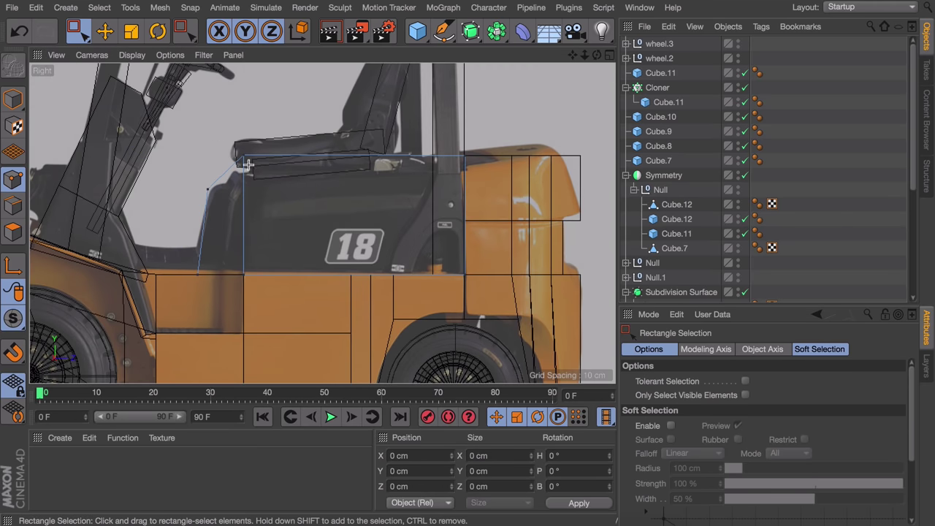
left_click_drag(269, 110, 289, 126)
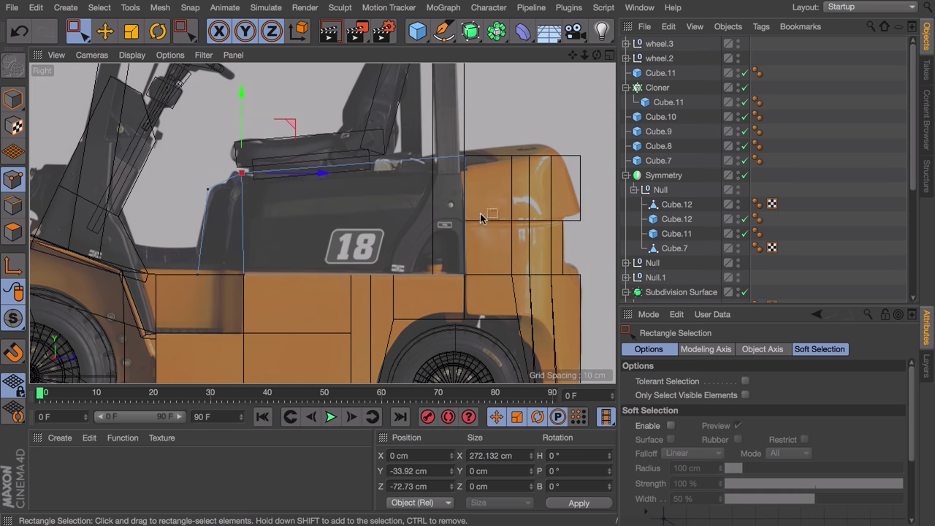
Bevel the four vertical front corner edges of the seat base with a 9 cm offset and subdivision 0
middle_click(269, 225)
middle_click(154, 161)
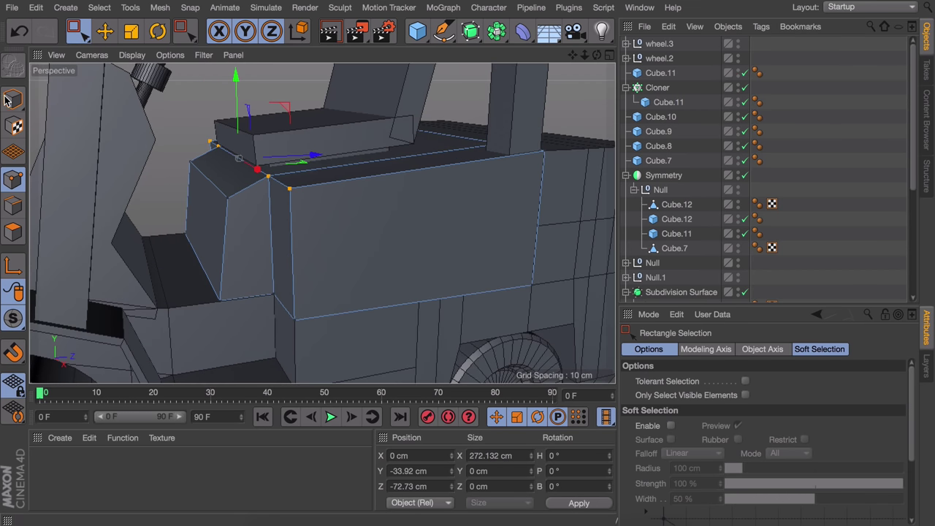
mouse_move(296, 225)
left_mouse_down("alt")
mouse_move(354, 226)
mouse_move(324, 227)
mouse_move(350, 242)
left_mouse_up("alt")
left_click(12, 207)
key("e")
left_click(217, 227)
left_click(294, 230, "shift")
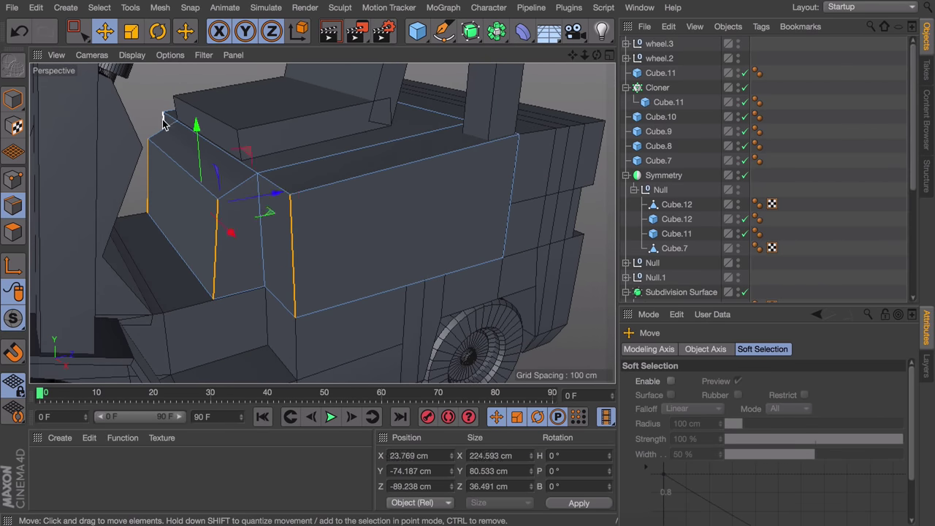
key("m")
key("s")
left_click_drag(310, 202, 329, 202)
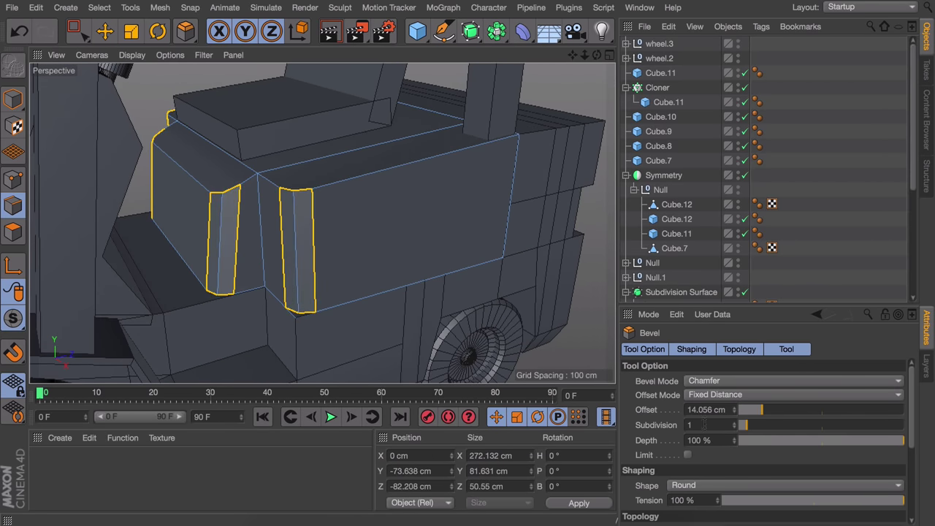
left_click(734, 429)
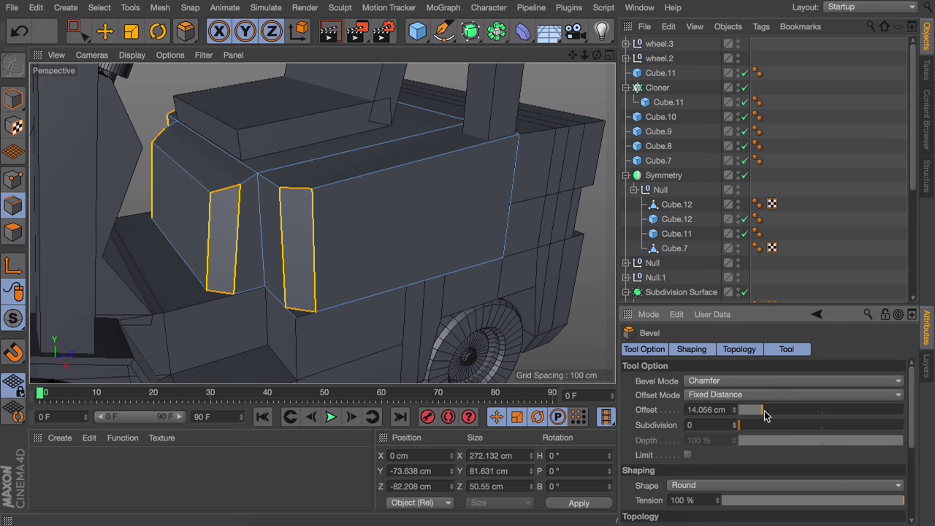
left_click_drag(765, 415, 753, 414)
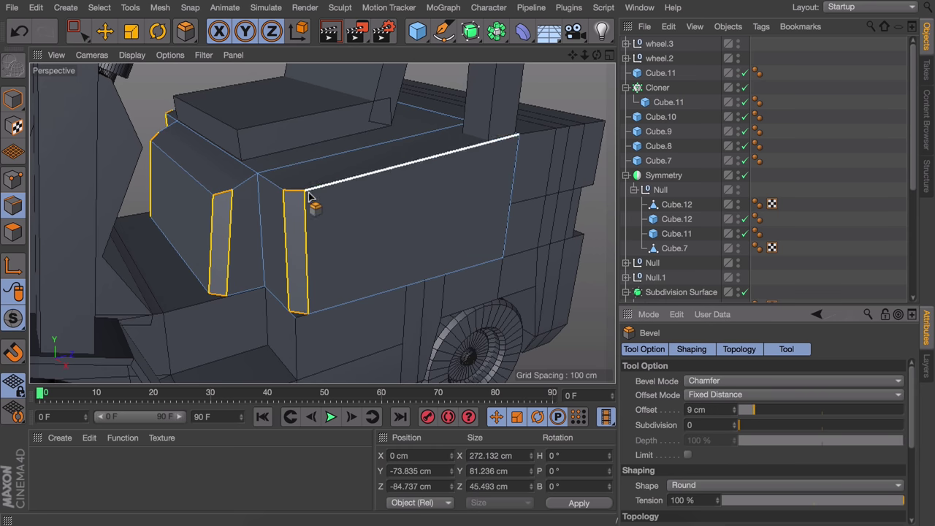
Select the seat base's top outer edges around the front and both sides, bevel them, and clear the selection
left_click_drag(308, 198, 244, 201, "alt")
key("u")
key("l")
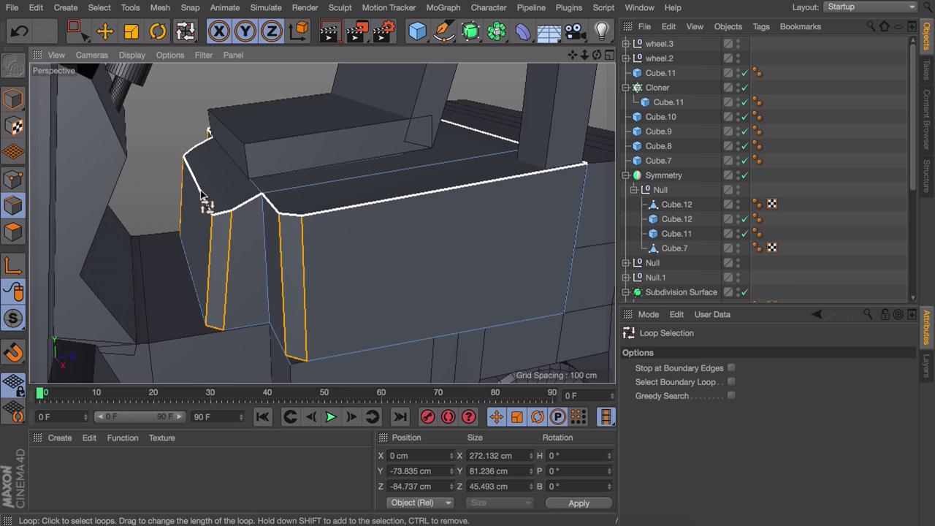
left_click(207, 205)
left_click_drag(328, 198, 307, 237, "alt")
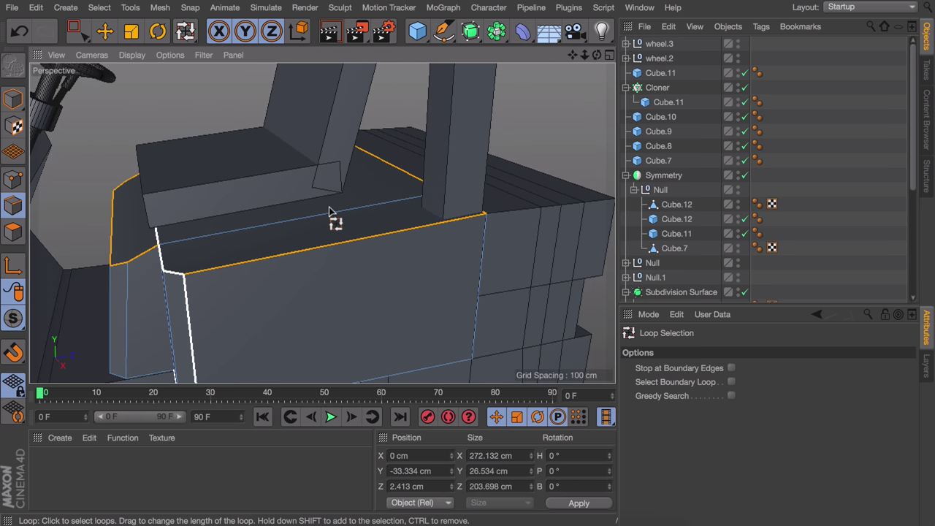
left_click(80, 33)
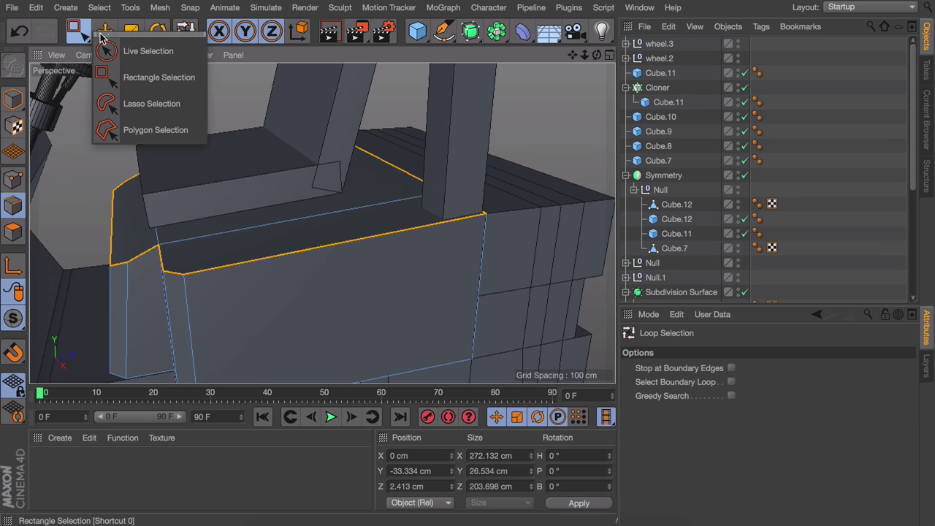
left_click(117, 49)
left_click_drag(423, 168, 212, 231, "alt")
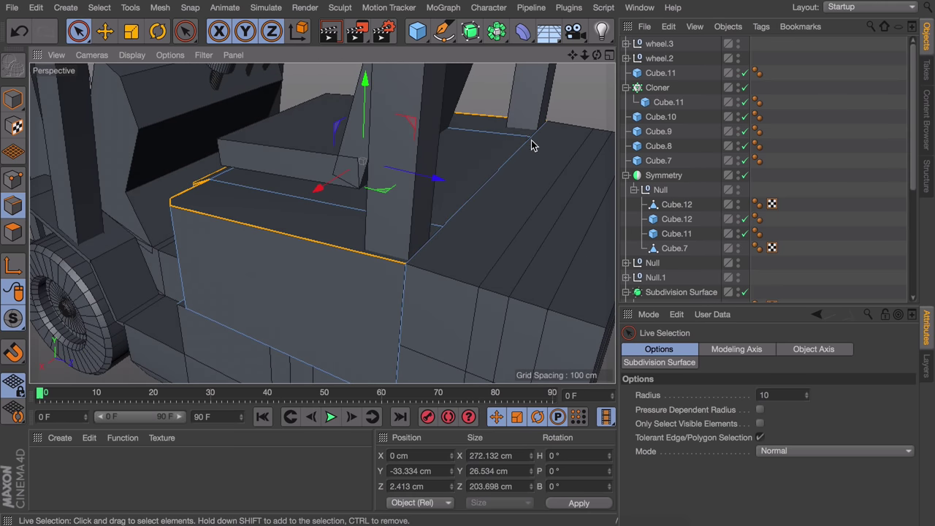
left_click_drag(392, 236, 504, 249, "alt")
middle_click_drag(305, 259, 497, 175, "alt")
left_click_drag(285, 236, 352, 225, "alt")
key("m")
key("s")
scroll(307, 232, "down", 5)
mouse_move(308, 296)
left_mouse_down("alt")
mouse_move(348, 321)
mouse_move(312, 259)
mouse_move(343, 265)
left_mouse_up("alt")
key("shift+super+a")
key("e")
Render a preview and examine the bevelled seat base within the whole forklift
left_click_drag(353, 217, 349, 284, "alt")
key("super+r")
scroll(315, 263, "down", 5)
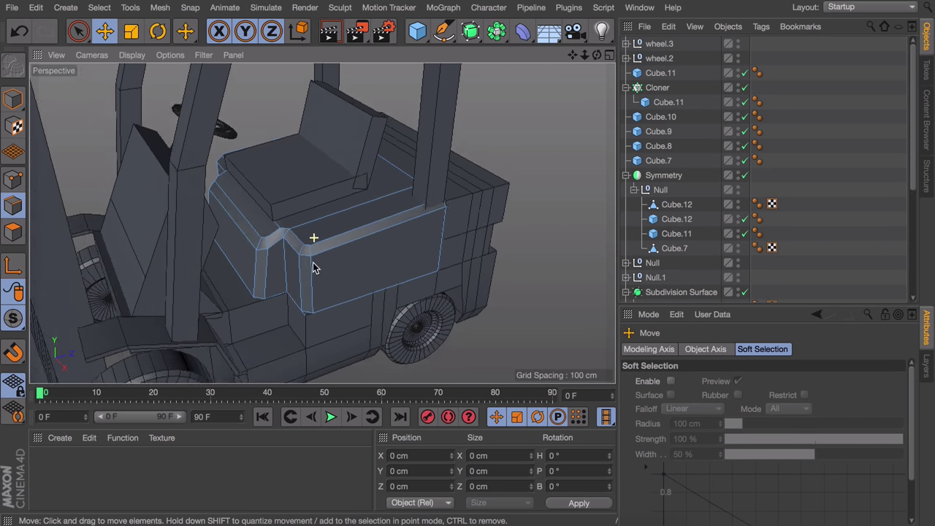
middle_click_drag(320, 262, 317, 292, "alt")
left_click_drag(317, 291, 322, 244, "alt")
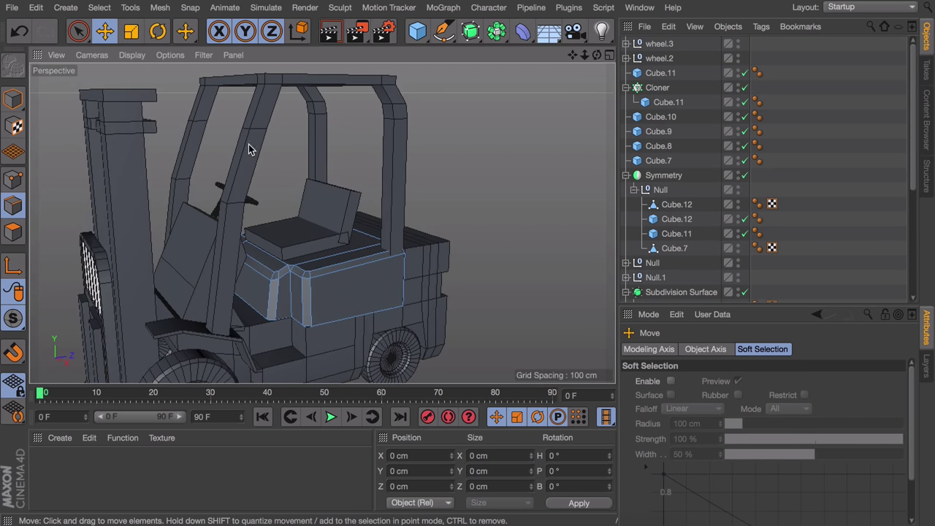
Choose the overhead guard frame for editing in edge mode with the Live Selection tool
left_click(13, 100)
left_click(242, 157)
left_click(13, 207)
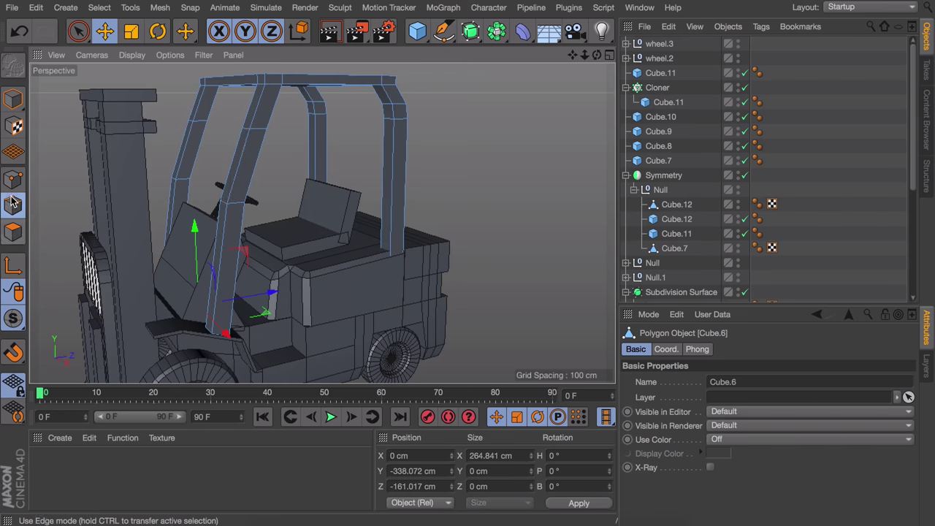
left_click(80, 32)
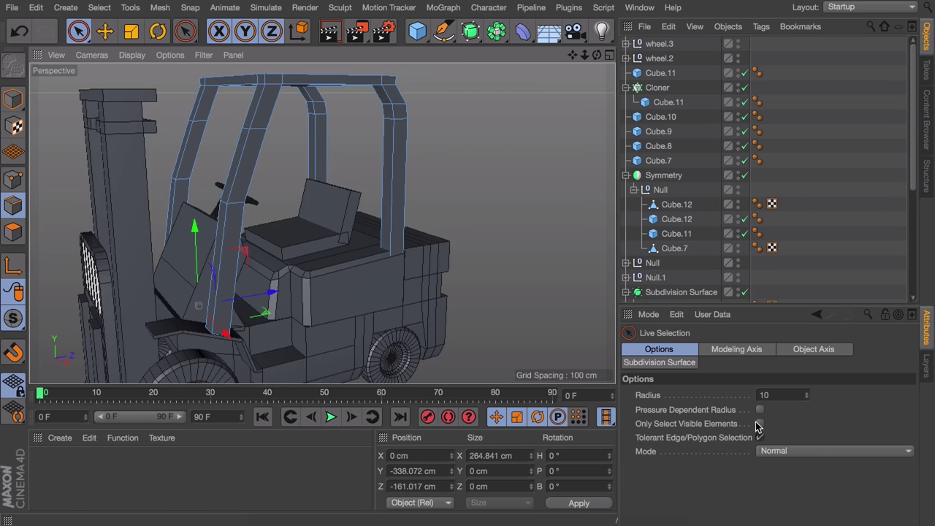
left_click_drag(235, 163, 193, 150, "alt")
Select the long edges along the overhead guard's front and rear posts in the side view, including the curved rear corners
middle_click(223, 146)
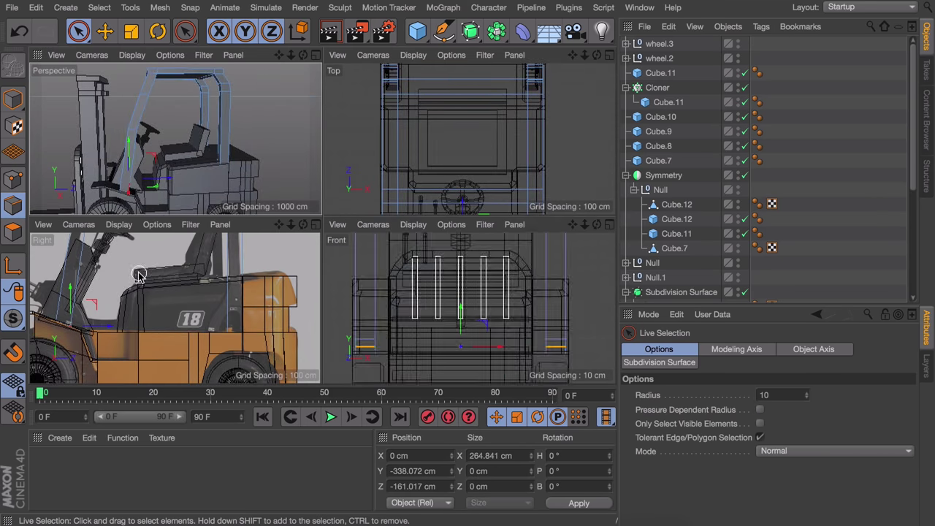
middle_click(141, 274)
scroll(214, 257, "down", 5)
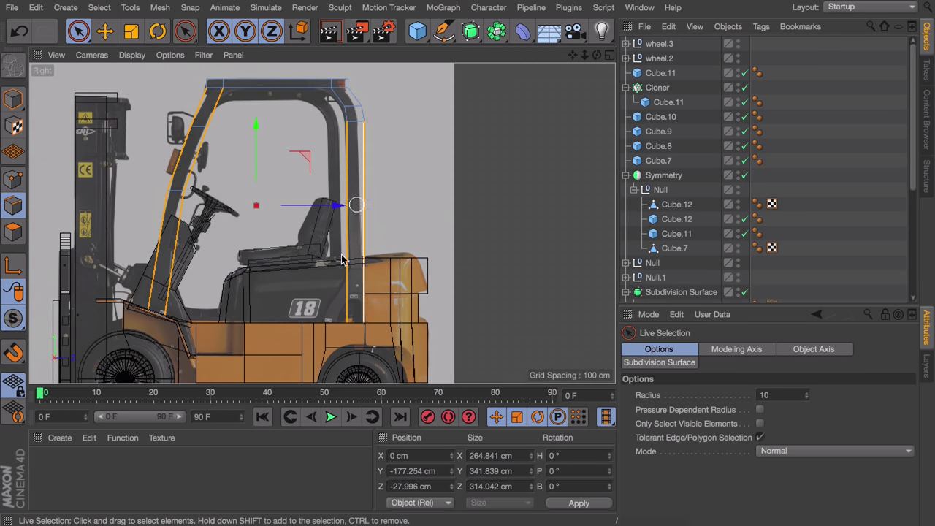
scroll(367, 149, "up", 8)
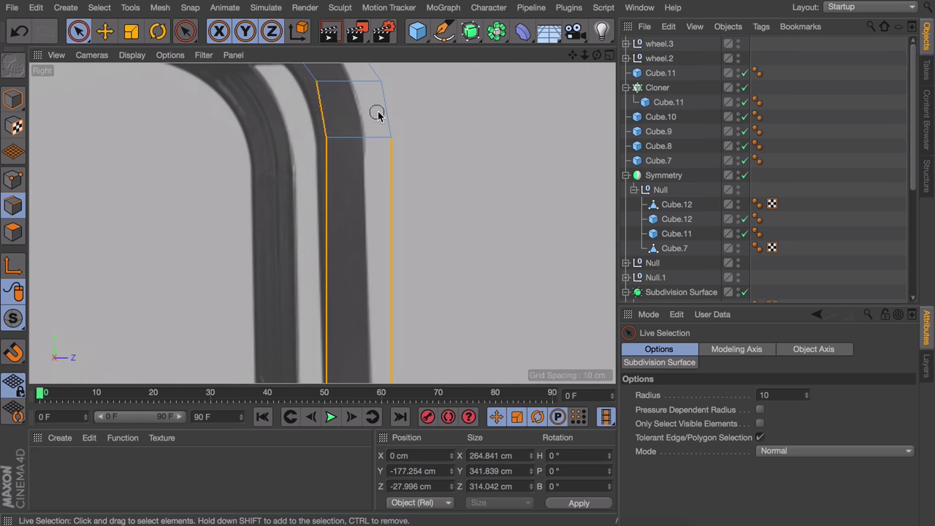
left_click(384, 113, "shift")
middle_click_drag(371, 173, 356, 285, "alt")
left_click(281, 154, "shift")
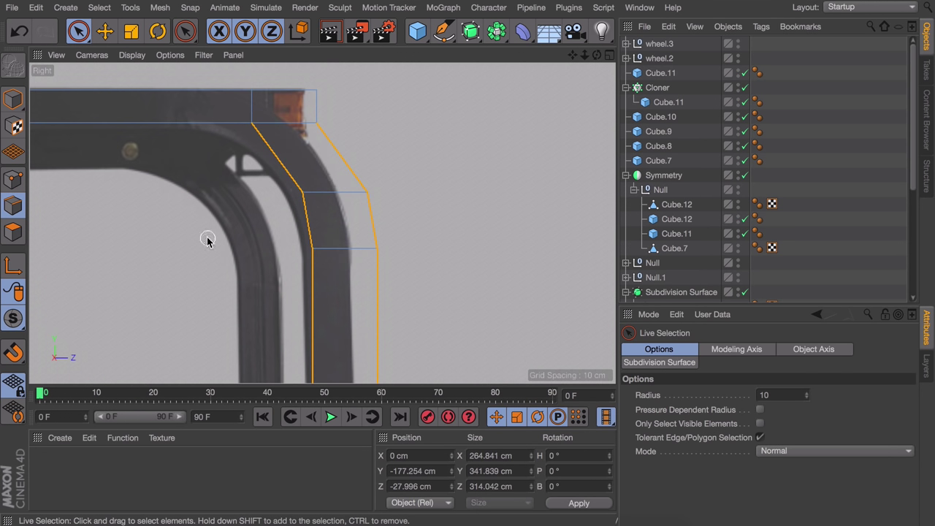
scroll(325, 226, "down", 6)
middle_click(327, 229)
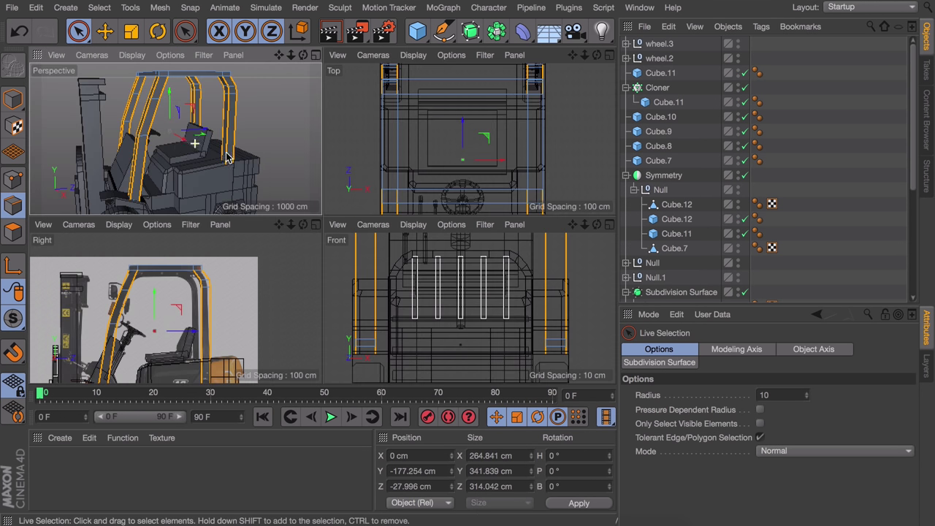
Bevel the selected long edges of the overhead guard's posts with an offset of about 1.86 cm
middle_click(184, 141)
key("m")
key("s")
scroll(315, 219, "up", 6)
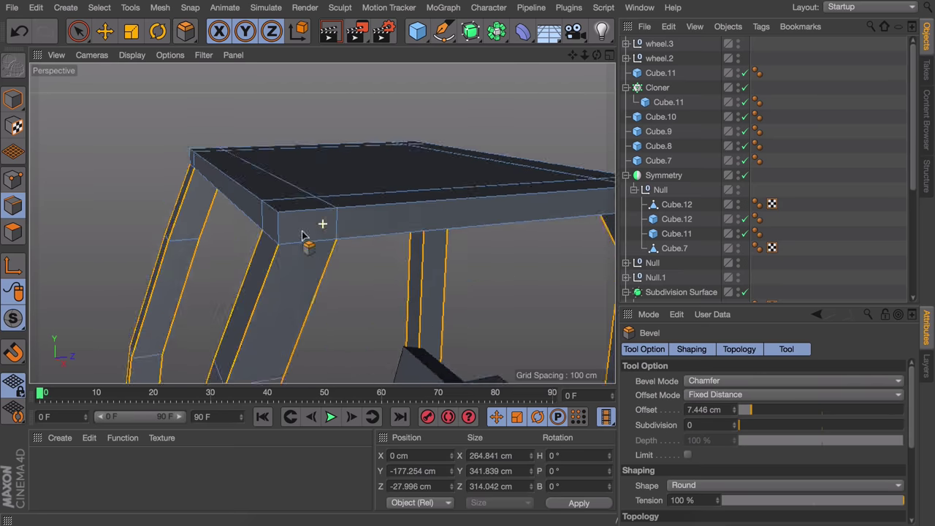
left_click_drag(308, 216, 320, 215)
scroll(307, 285, "down", 4)
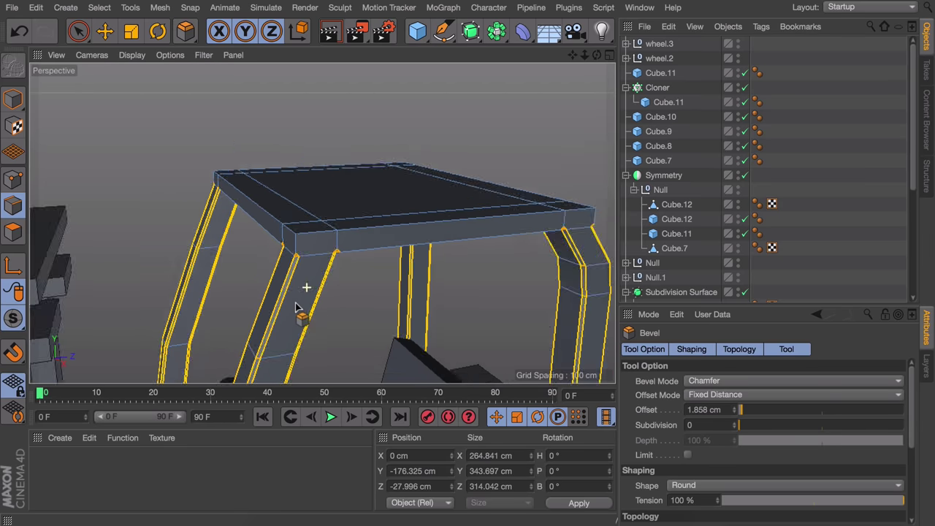
Clear the bevelled edges' selection, return to model mode and deselect the overhead guard
middle_click_drag(296, 313, 404, 150, "alt")
key("e")
left_click(405, 151)
scroll(407, 219, "down", 3)
middle_click_drag(407, 219, 361, 192, "alt")
left_click_drag(360, 189, 363, 174, "alt")
right_click_drag(364, 177, 363, 245, "alt")
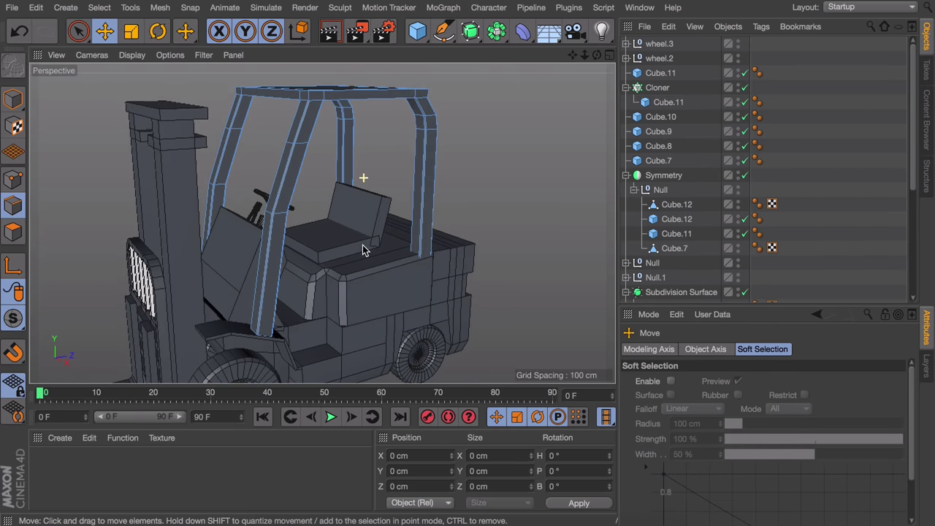
left_click(15, 98)
left_click(517, 152)
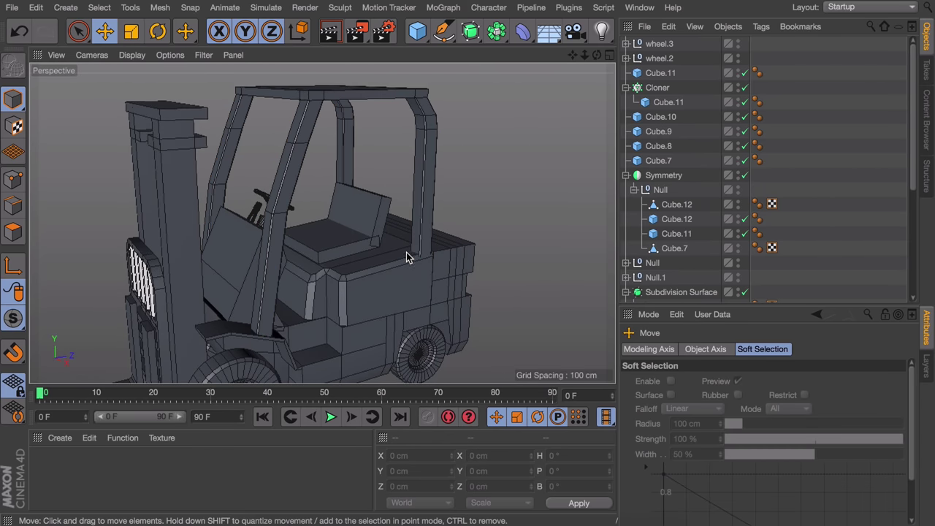
Select the seat cushion and the backrest together, make both editable and change to polygon mode
left_click_drag(413, 259, 312, 209, "alt")
scroll(325, 188, "up", 5)
scroll(353, 142, "up", 4)
left_click_drag(312, 209, 424, 263, "alt")
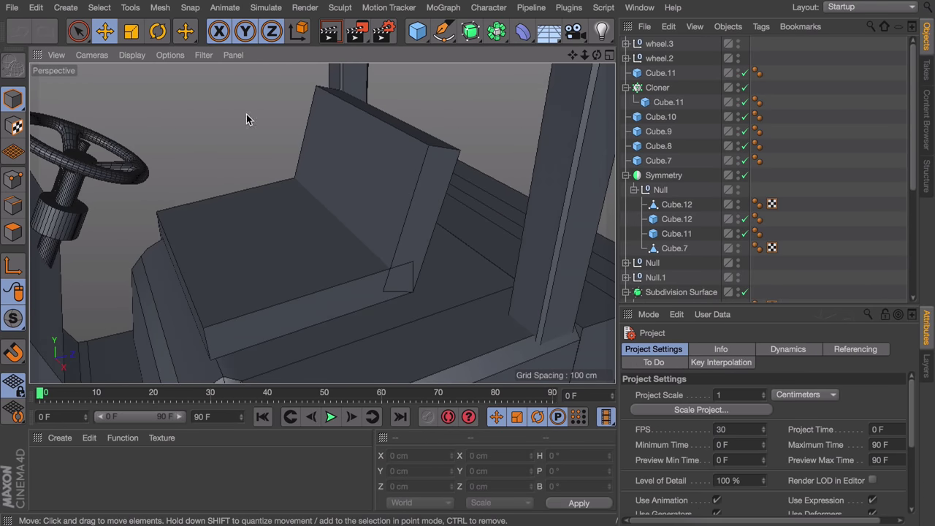
left_click(315, 191)
left_click(348, 144, "shift")
key("c")
key("t")
left_click_drag(358, 204, 383, 202)
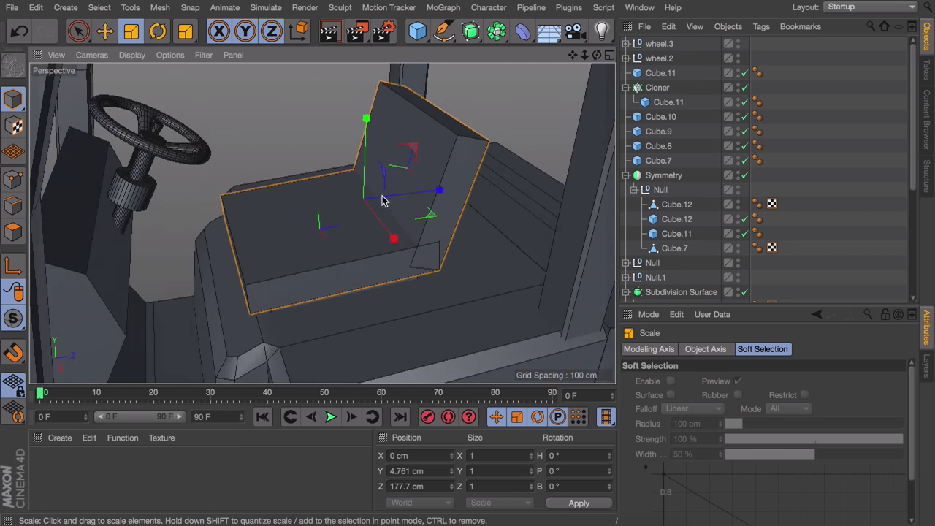
left_click(16, 232)
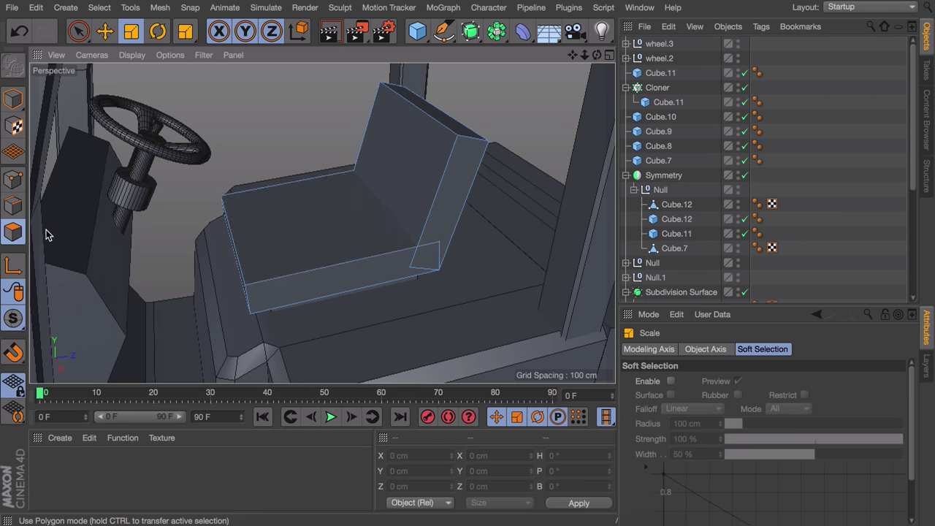
Select the backrest's front face and the seat cushion's top face and inset both with Extrude Inner
left_click(416, 167)
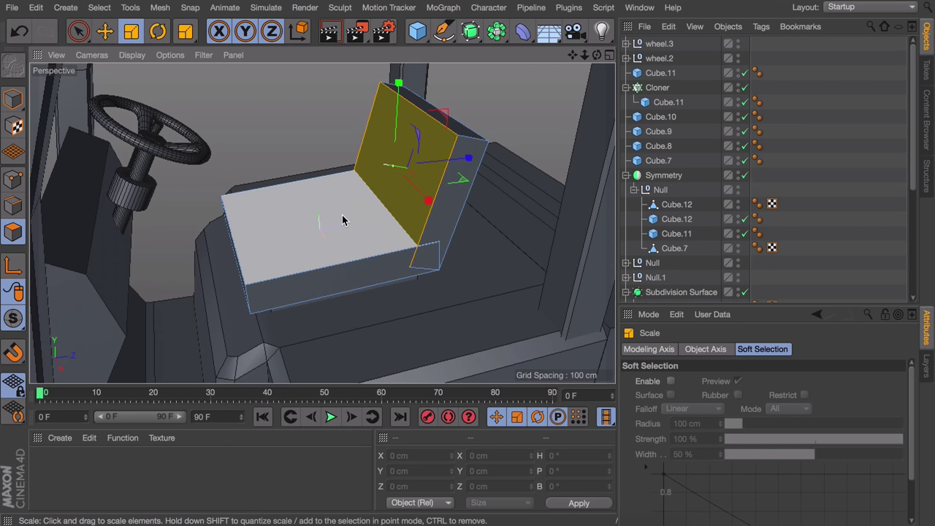
left_click(351, 221, "shift")
scroll(365, 226, "up", 2)
key("i")
left_click_drag(376, 211, 347, 210)
left_click_drag(449, 180, 421, 148, "alt")
key("e")
left_click(373, 210)
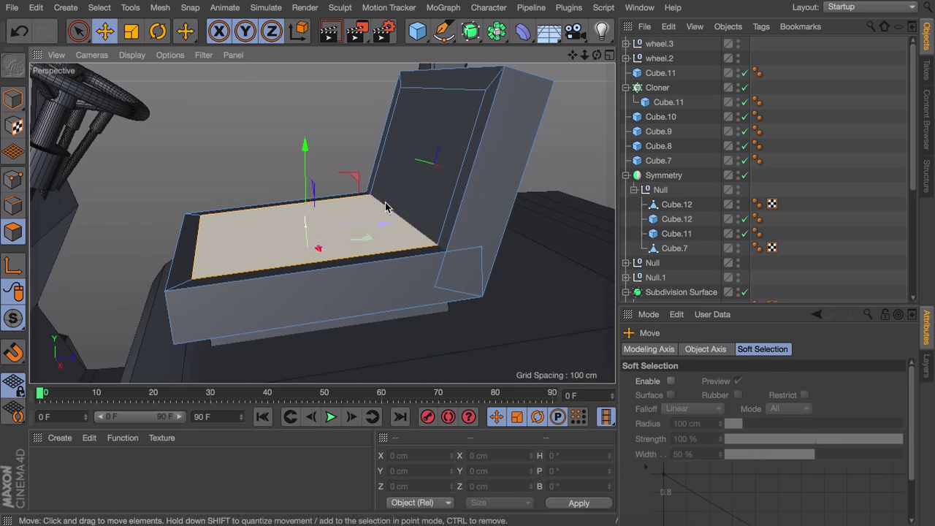
key("t")
left_click_drag(376, 223, 358, 167, "alt")
key("e")
middle_click_drag(358, 167, 346, 183, "alt")
Bevel the seat cushion's front corner edges and the backrest's top corner edges with a 7 cm offset and 2 subdivisions
left_click(13, 206)
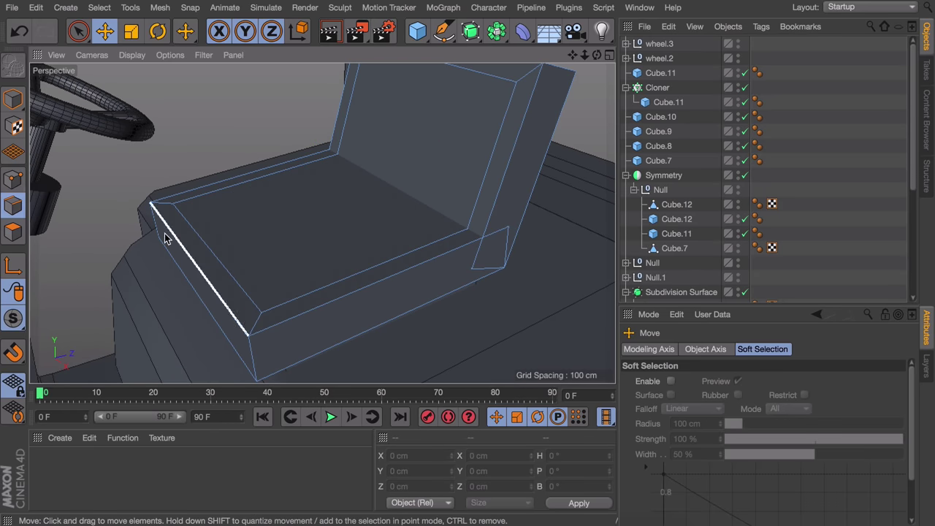
middle_click_drag(514, 107, 491, 193, "alt")
left_click(533, 157, "shift")
left_click(361, 89, "shift")
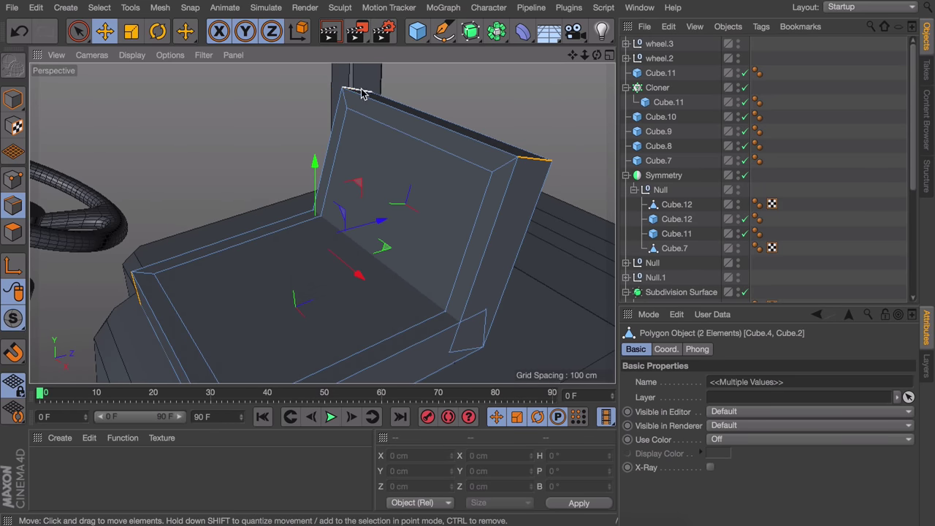
middle_click_drag(409, 165, 398, 125, "alt")
key("m")
key("s")
middle_click_drag(404, 177, 409, 140, "alt")
left_click_drag(409, 140, 431, 141)
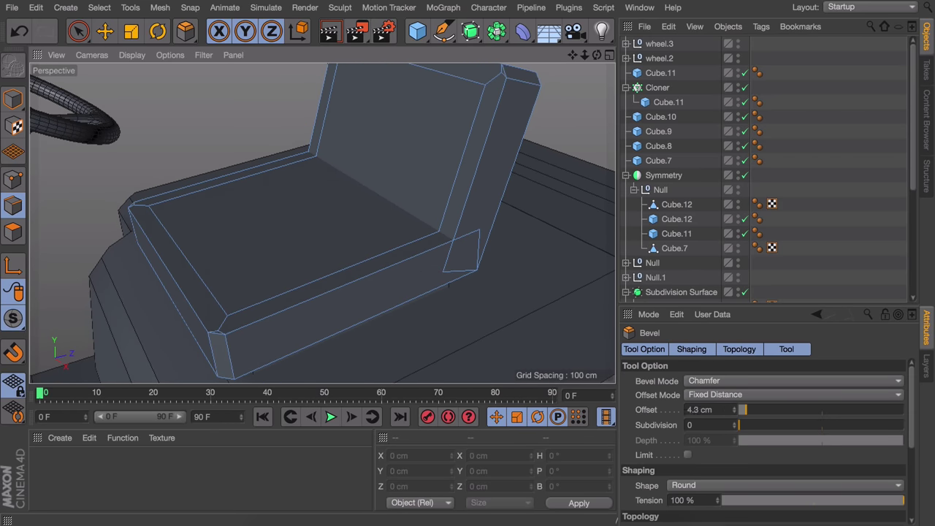
left_click(734, 423)
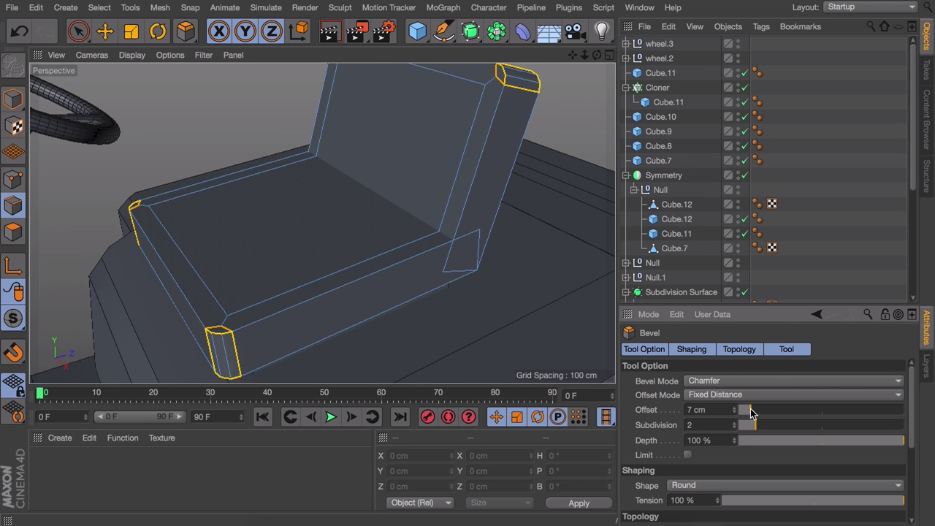
left_click_drag(426, 310, 255, 267, "alt")
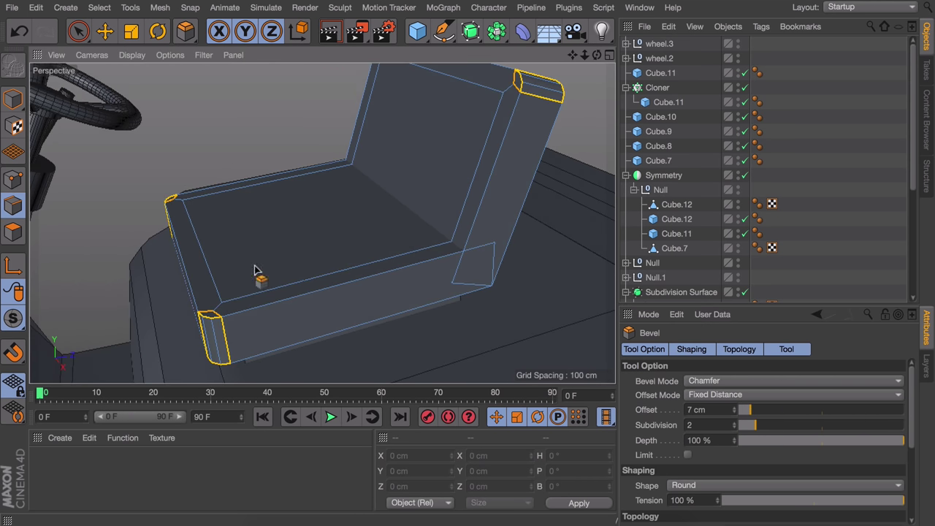
Loop-select the outer edge around the seat cushion's top and the one around the backrest's front
key("u")
key("l")
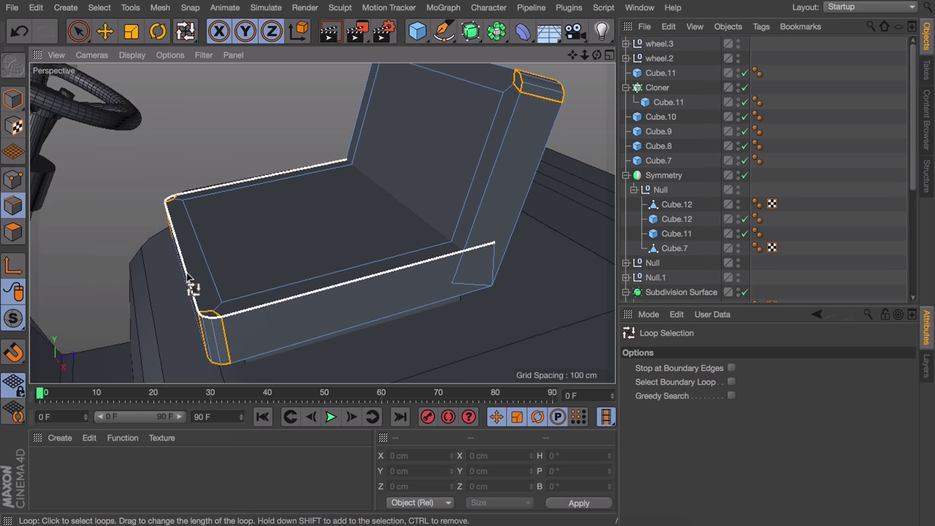
left_click(188, 285)
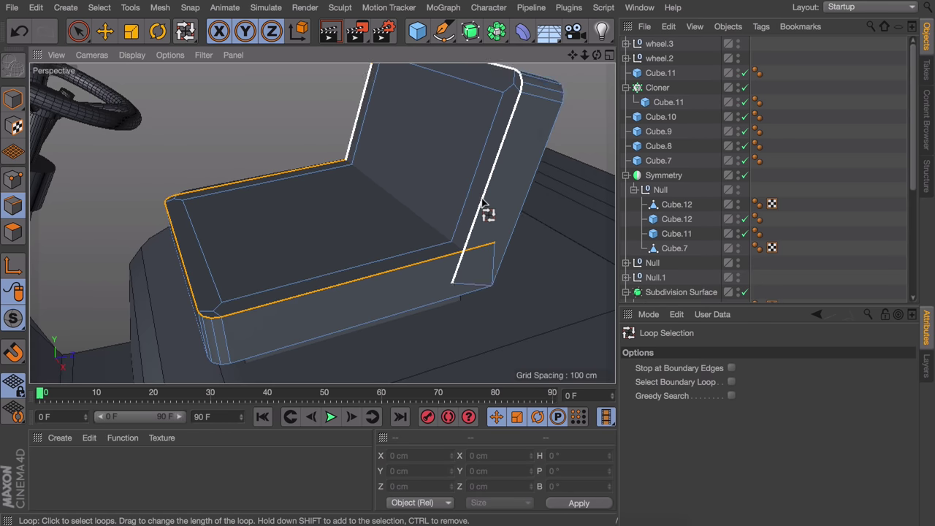
middle_click_drag(482, 203, 470, 232, "alt")
left_click(470, 232, "shift")
Try to bevel the selected cushion and backrest outlines with a 7 cm offset and 2 subdivisions
key("m")
key("s")
left_click_drag(464, 233, 483, 235)
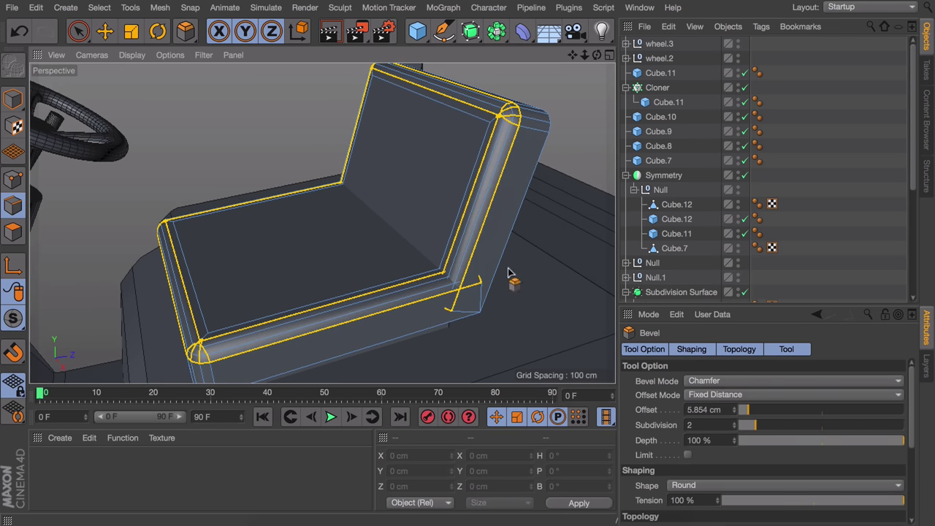
left_click(735, 427)
left_click(735, 428)
left_click(735, 423)
left_click(735, 423)
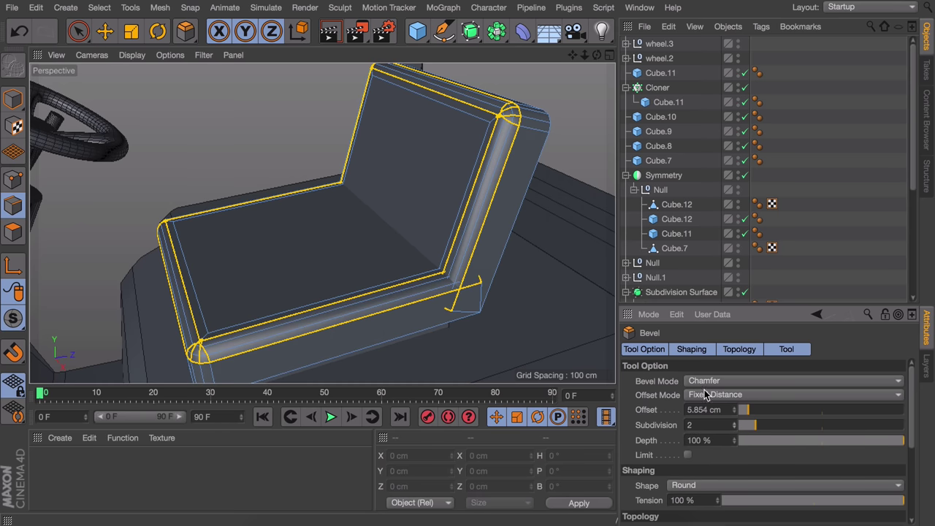
left_click_drag(747, 409, 749, 406)
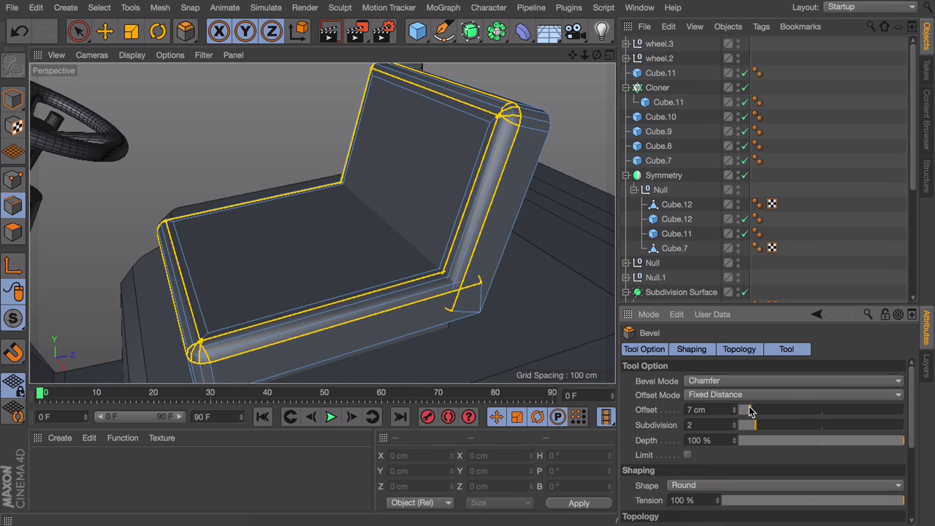
Examine the cushion's bevelled front corner up close and undo the outline bevel
right_click_drag(203, 340, 215, 301, "alt")
mouse_move(215, 298)
left_mouse_down("alt")
mouse_move(223, 341)
mouse_move(219, 314)
left_mouse_up("alt")
key("e")
left_click(115, 231)
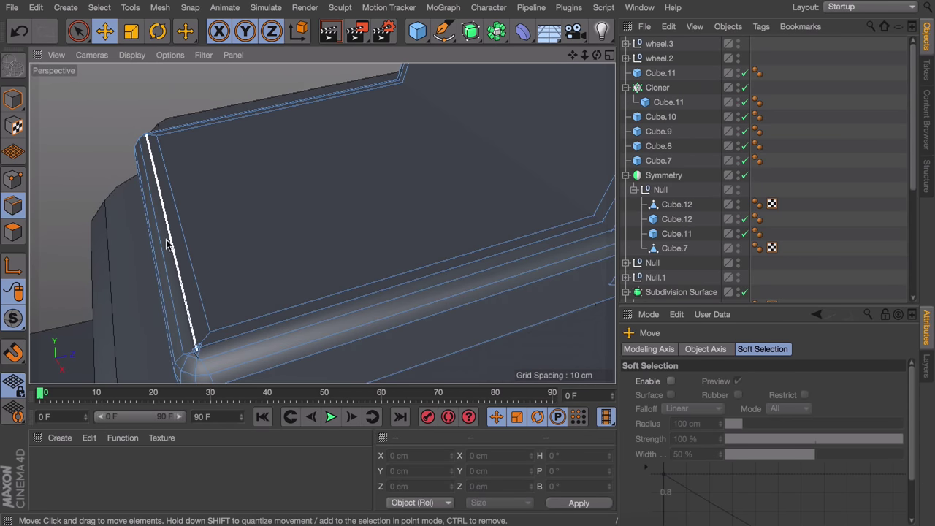
scroll(198, 355, "up", 5)
right_click_drag(216, 218, 219, 200, "alt")
left_click_drag(221, 256, 289, 209, "alt")
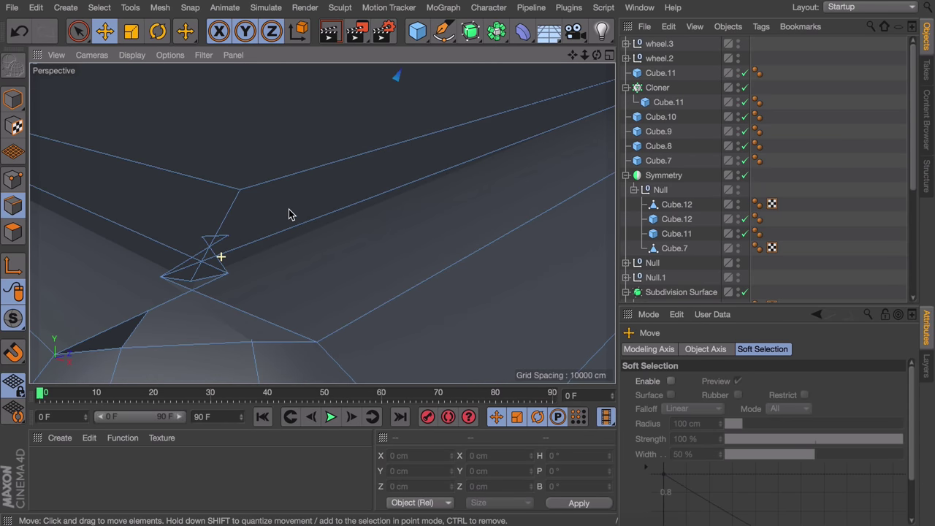
key("ctrl+z")
key("ctrl+z")
Bevel the cushion and backrest outline edges with a smaller offset of about 3.16 cm and 2 subdivisions
scroll(459, 328, "down", 5)
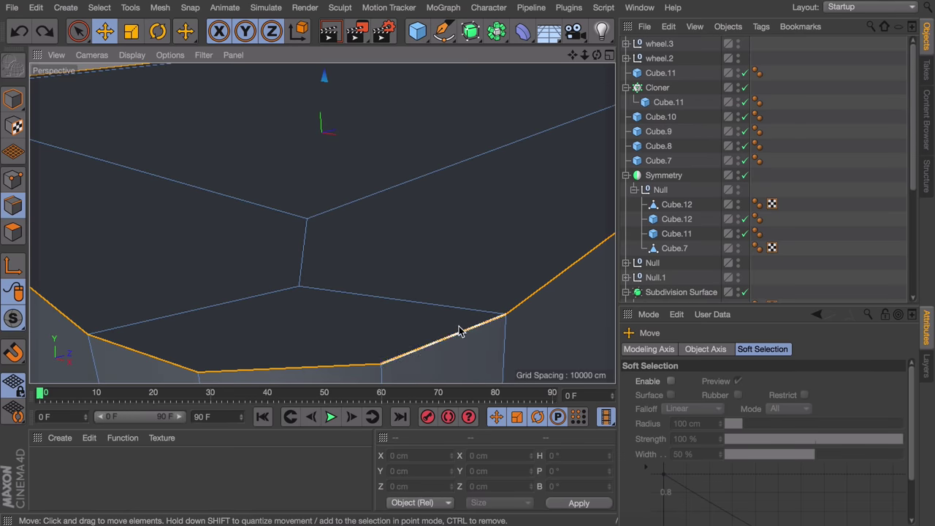
key("m")
key("s")
scroll(380, 322, "up", 3)
left_click_drag(370, 335, 417, 334)
scroll(425, 246, "down", 5)
middle_click_drag(426, 246, 295, 305, "alt")
scroll(294, 305, "down", 5)
left_click_drag(294, 305, 350, 329, "alt")
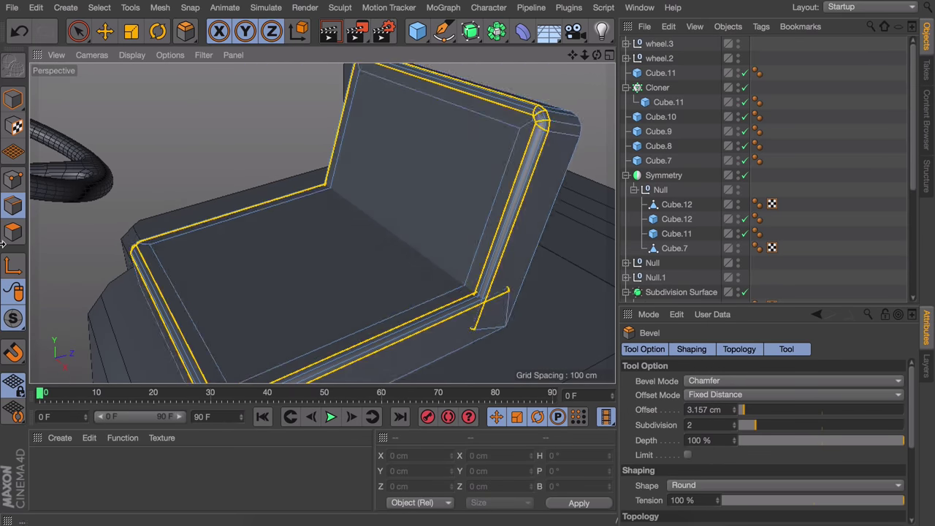
Raise the seat cushion's inset top face slightly and rescale it to form a padded surface
left_click(13, 233)
key("e")
left_click(350, 252)
left_click_drag(297, 197, 297, 192)
left_click_drag(297, 238, 308, 212, "alt")
key("t")
left_click_drag(341, 247, 350, 246)
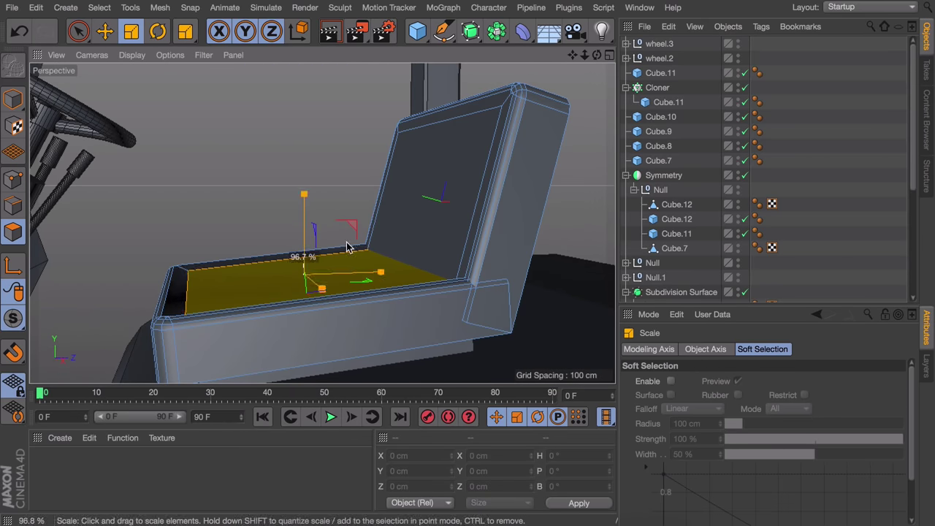
key("e")
left_click_drag(307, 216, 350, 177)
Shift the backrest's inset front face slightly to shape its padding and clear the selection
left_click(438, 197)
left_click_drag(495, 167, 499, 162)
left_click_drag(488, 197, 570, 232, "alt")
key("t")
key("e")
key("ctrl+shift+a")
Examine the reshaped seat within the whole forklift and the body around the rear wheel
left_click_drag(450, 207, 321, 186, "alt")
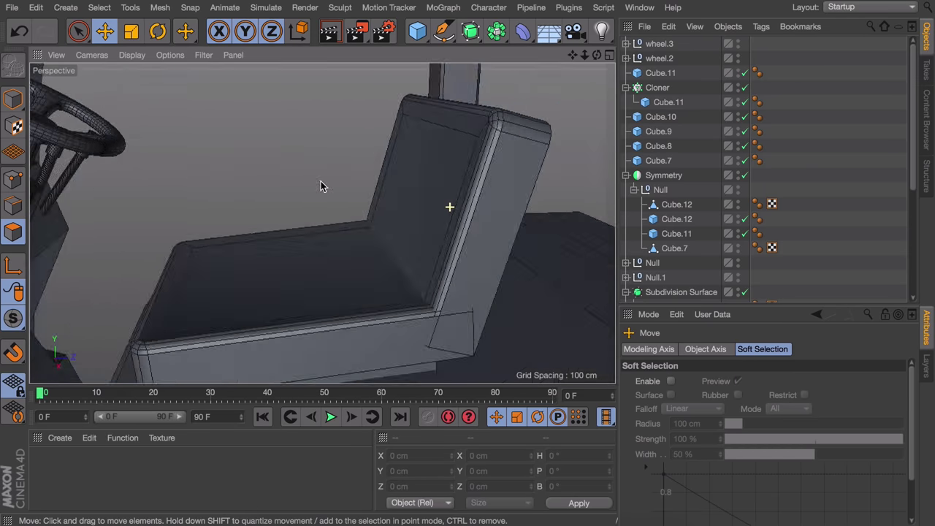
scroll(438, 296, "down", 5)
left_click_drag(439, 298, 322, 224, "alt")
left_click_drag(322, 224, 369, 246, "alt")
scroll(373, 247, "down", 4)
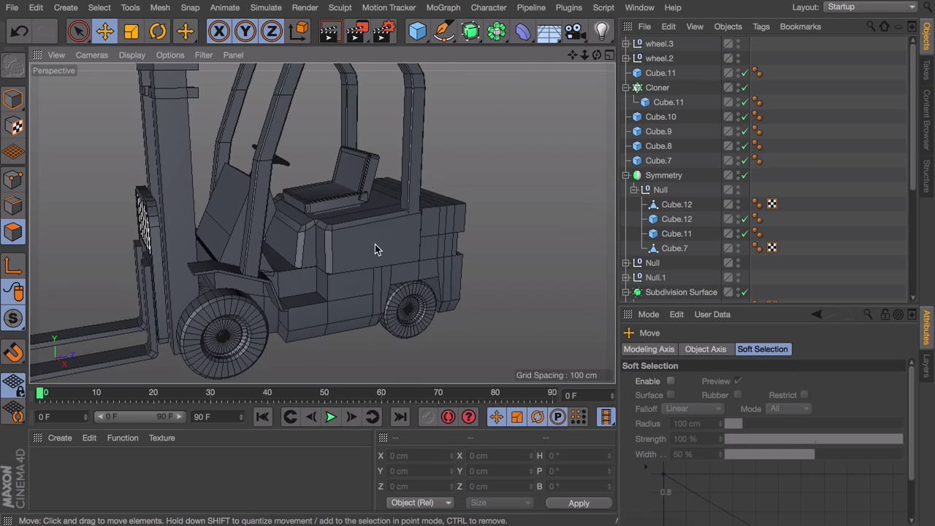
scroll(350, 252, "down", 2)
scroll(365, 271, "up", 10)
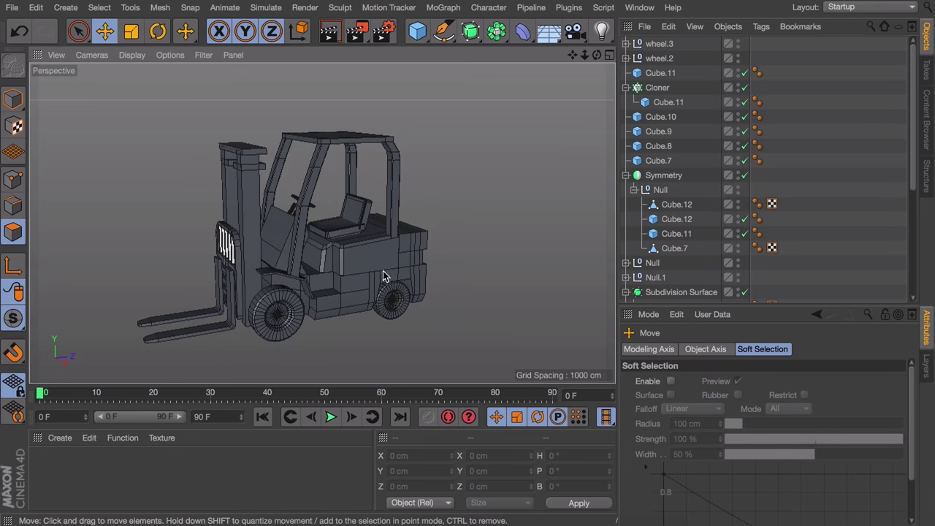
left_click_drag(298, 248, 257, 263, "alt")
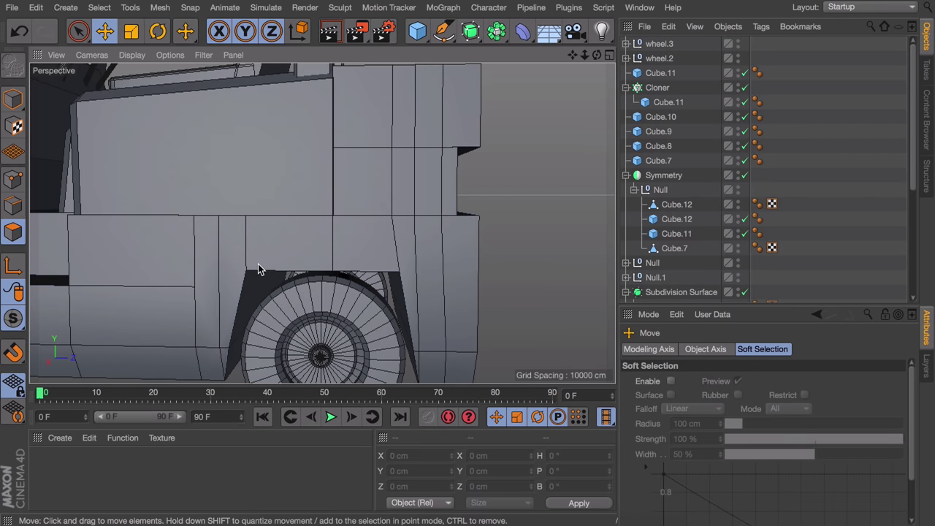
Bevel the two upper corner edges of the body's rear wheel arch with an offset of about 15.3 cm
left_click(258, 264)
key("Return")
middle_click_drag(258, 264, 255, 213, "alt")
key("Return")
left_click_drag(253, 215, 216, 194, "alt")
left_click(300, 231)
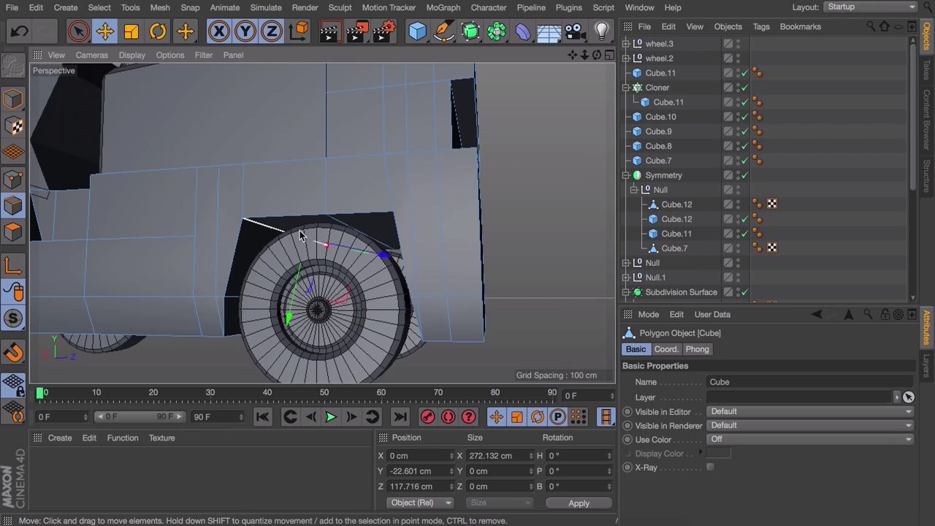
left_click_drag(393, 227, 441, 226, "alt")
left_click(410, 228, "shift")
key("m")
key("s")
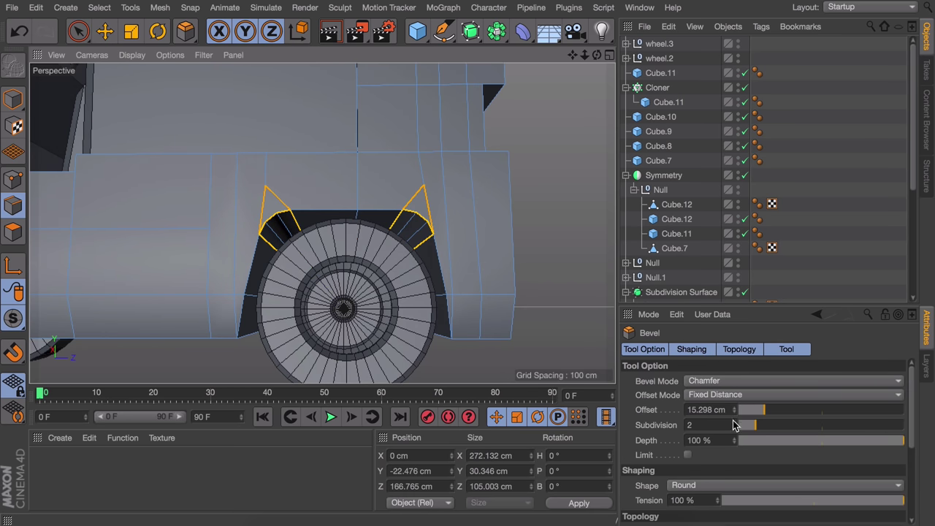
left_click(734, 422)
key("e")
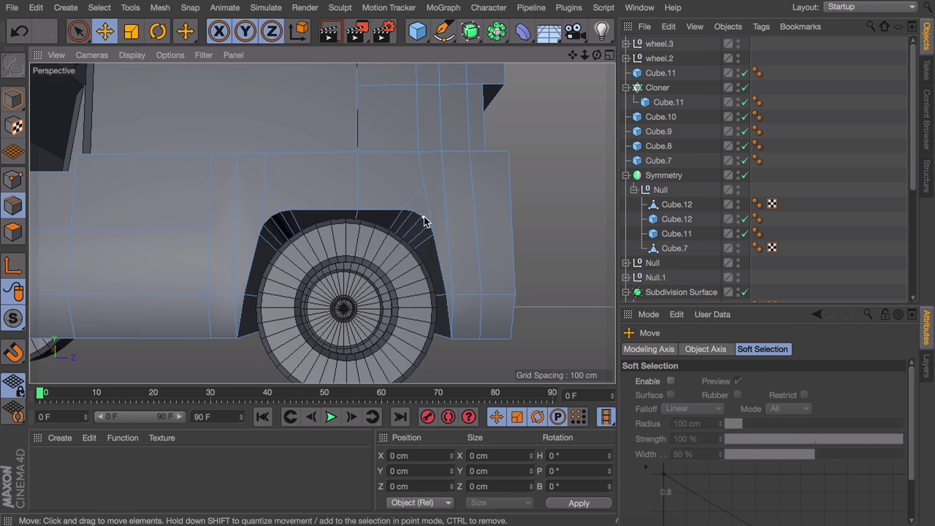
Examine the rounded rear wheel arch and the edges of the body's rear counterweight from several angles
left_click_drag(424, 221, 468, 266, "alt")
right_click_drag(467, 265, 384, 256, "alt")
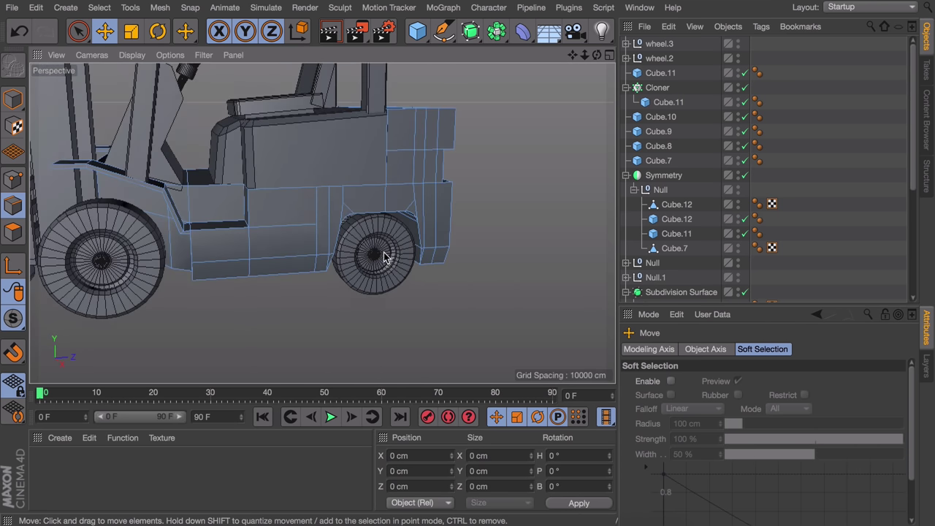
middle_click_drag(384, 256, 398, 292, "alt")
left_click_drag(398, 292, 362, 240, "alt")
right_click_drag(361, 241, 476, 217, "alt")
key("ctrl+d")
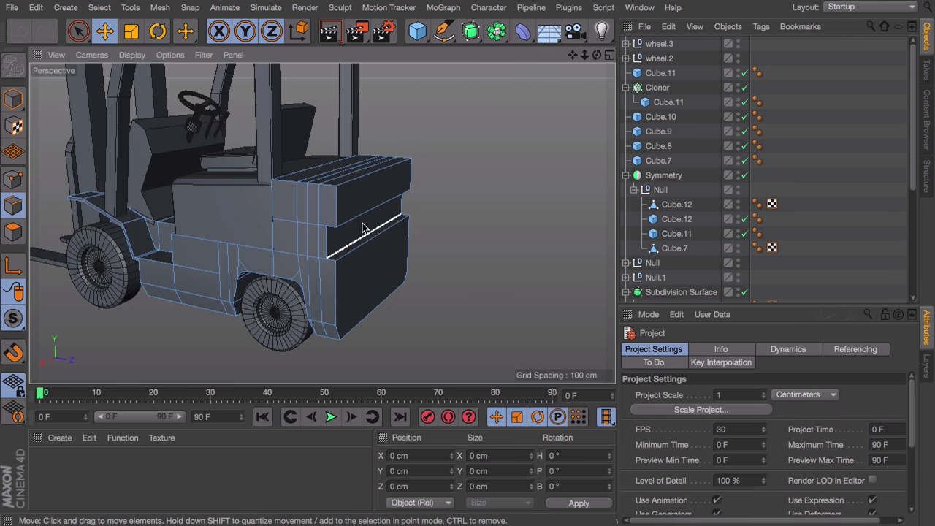
right_click_drag(331, 243, 330, 204, "alt")
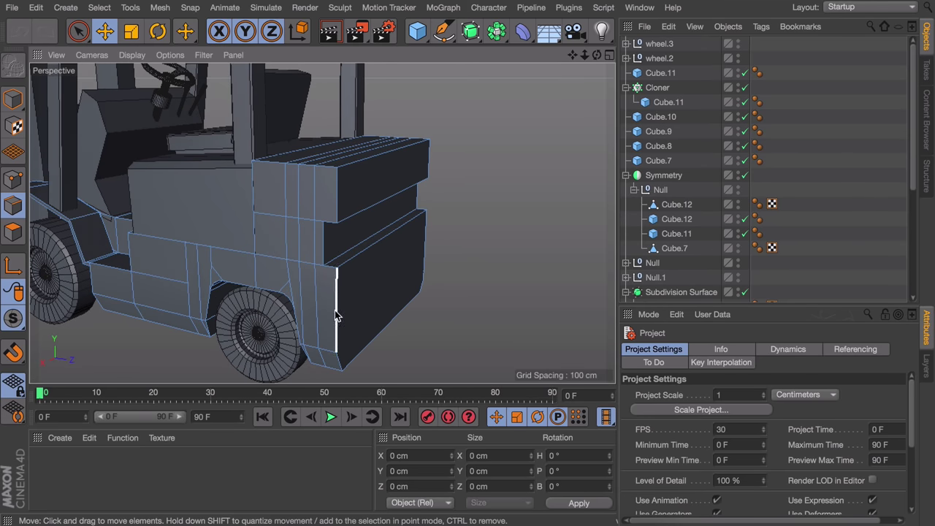
right_click_drag(334, 280, 348, 248, "alt")
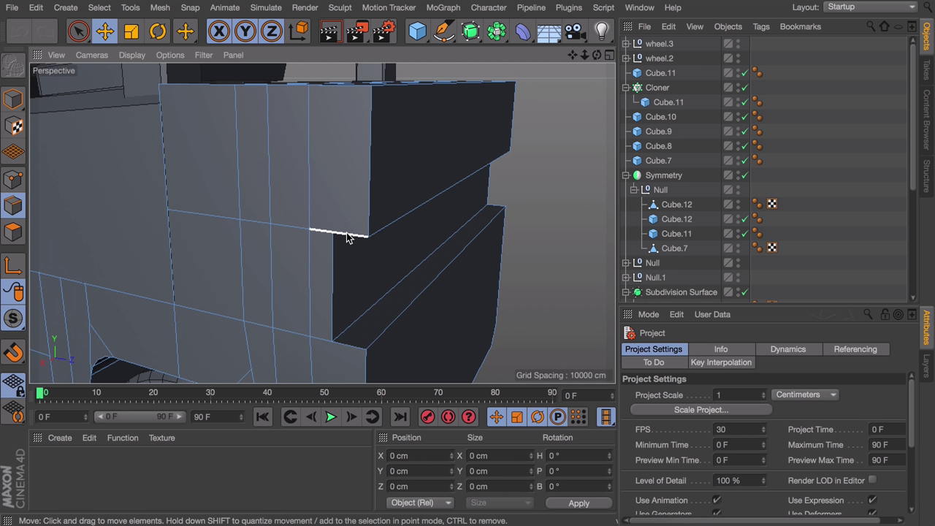
Try to bevel the stepped side-profile edges at the rear corner of the body's counterweight
middle_click_drag(343, 218, 338, 195, "alt")
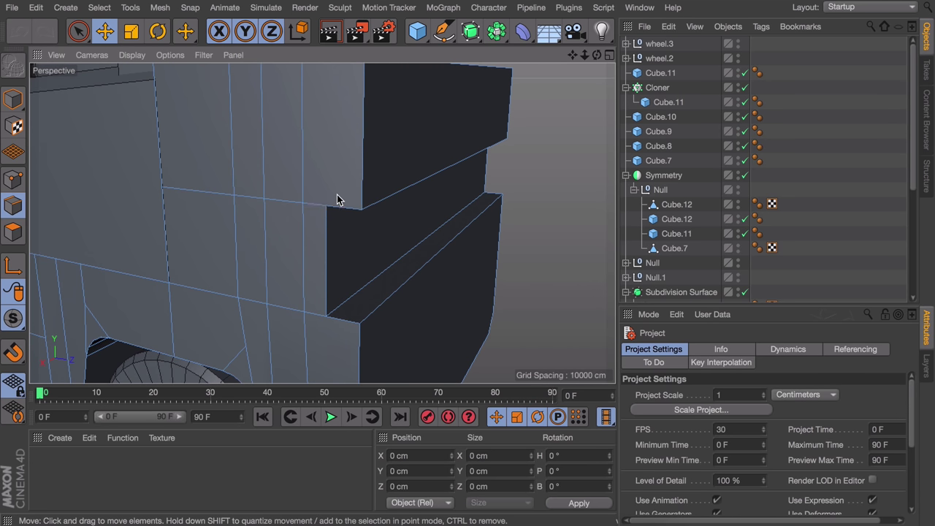
left_click(342, 208)
left_click(354, 217, "shift")
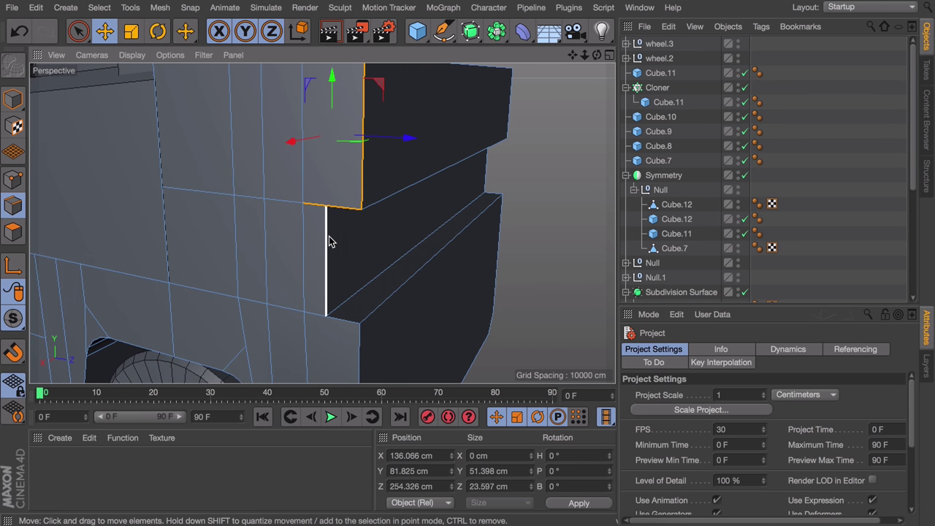
left_click(328, 237, "shift")
key("m")
key("s")
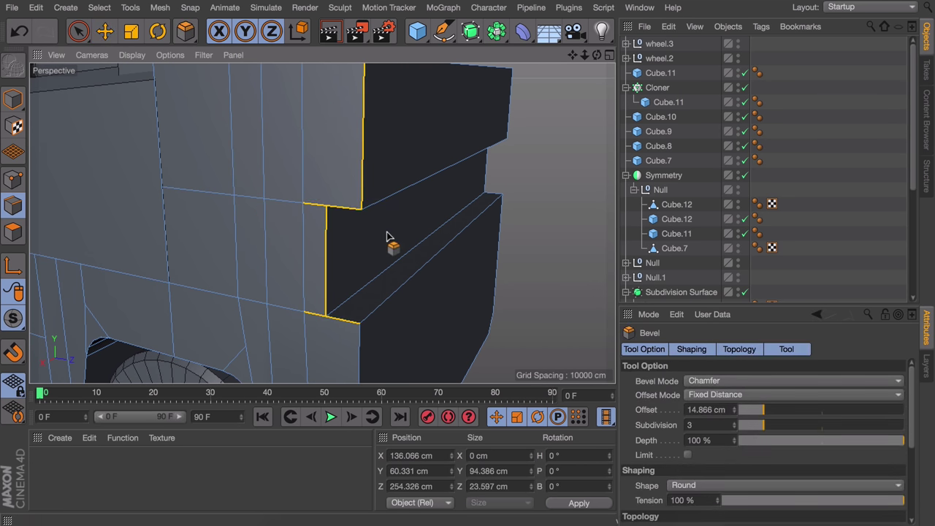
left_click_drag(387, 232, 420, 232)
left_click_drag(316, 210, 306, 168, "alt")
key("ctrl+z")
scroll(398, 206, "down", 5)
left_click_drag(397, 207, 405, 244, "alt")
key("e")
left_click(513, 187)
Cut a vertical line through the counterweight's upper block in the side view, aligned with the recessed band's rear edge
middle_click(377, 113)
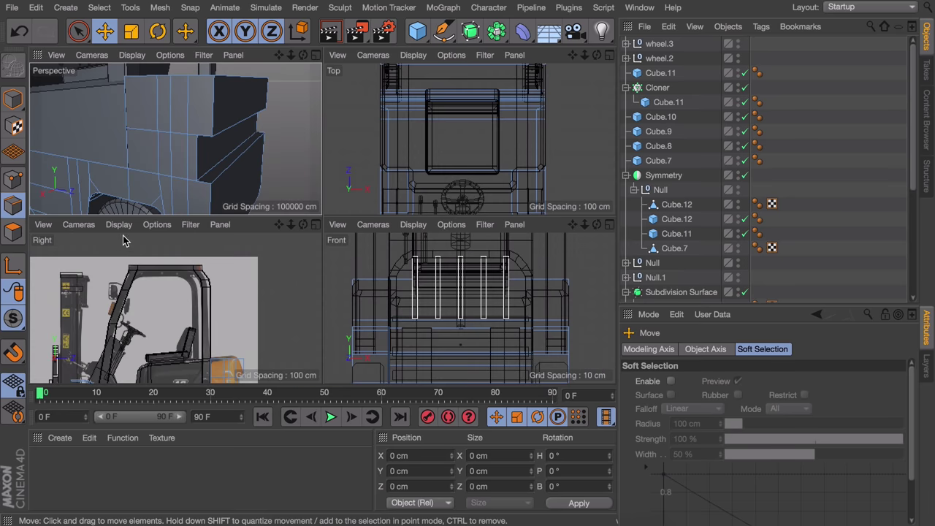
middle_click(190, 308)
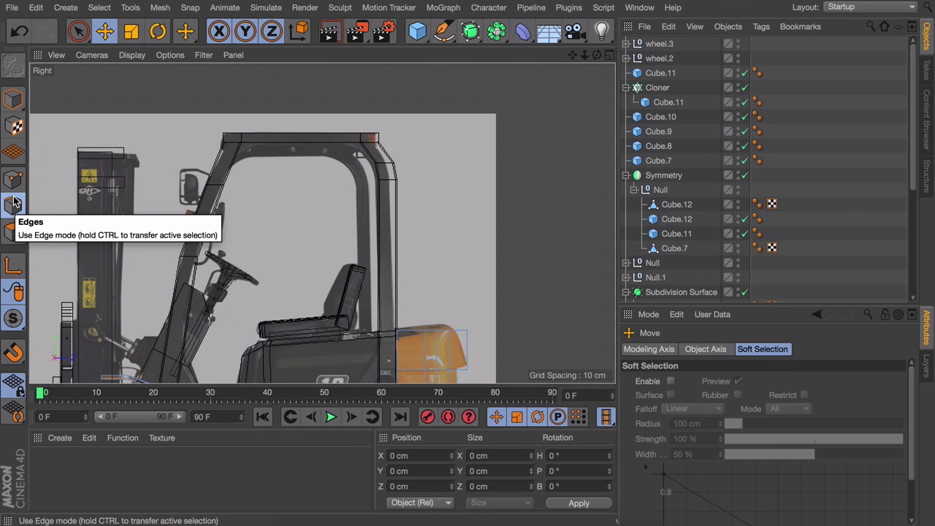
key("k")
key("k")
middle_click_drag(438, 333, 386, 207, "alt")
scroll(393, 255, "up", 5)
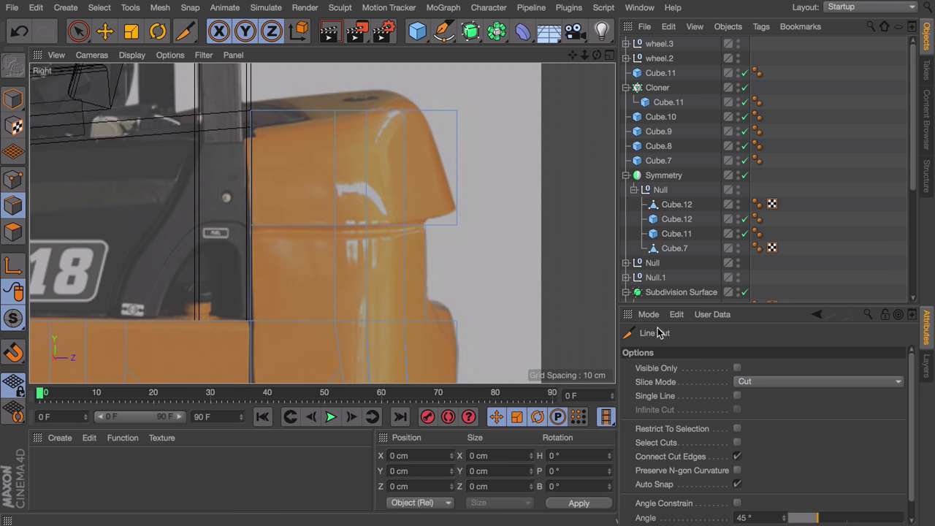
left_click_drag(426, 226, 431, 110)
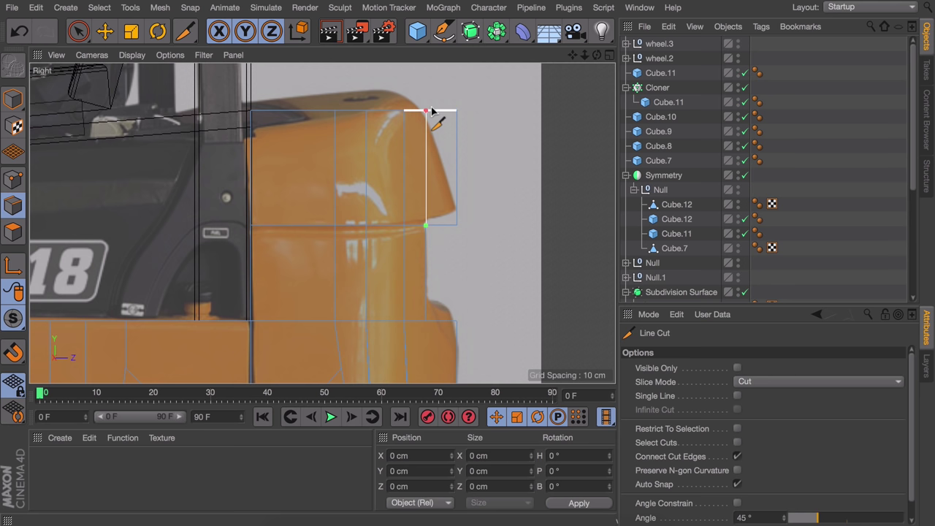
Cut a vertical line down through the counterweight's lower block, continuing from the recessed band's rear edge to the bottom
middle_click_drag(436, 302, 395, 185, "alt")
middle_click_drag(404, 259, 383, 184, "alt")
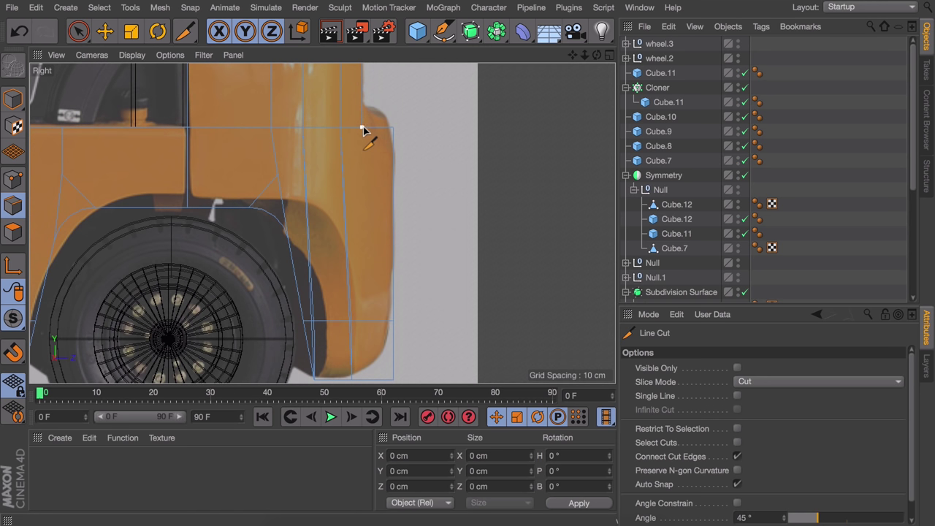
left_click_drag(363, 129, 363, 379)
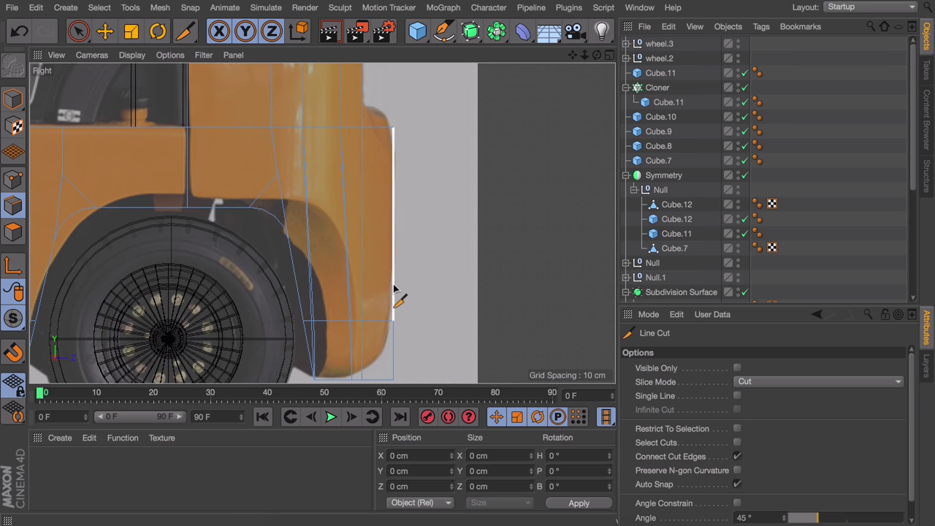
middle_click_drag(387, 271, 328, 330, "alt")
middle_click(296, 274)
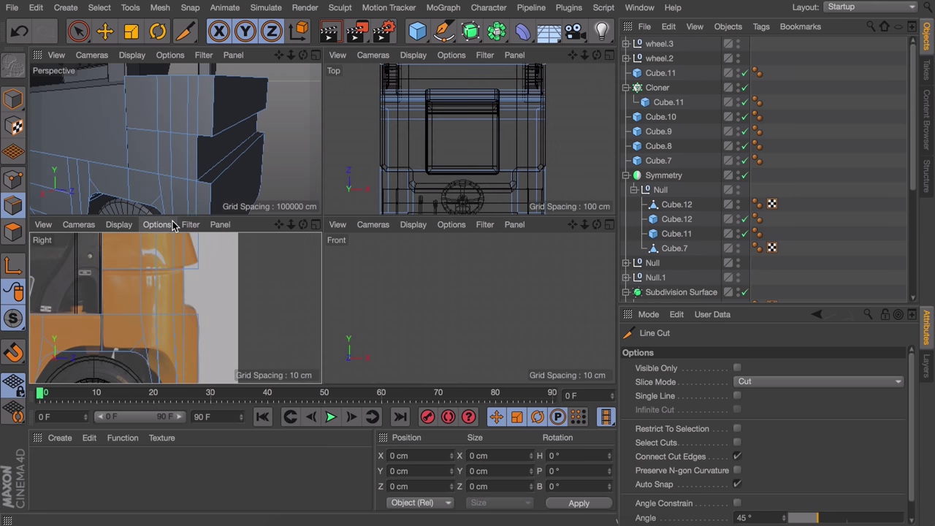
Examine the edges and points at the counterweight's lower side corner behind the rear wheel
middle_click(240, 167)
left_click_drag(417, 215, 399, 230, "alt")
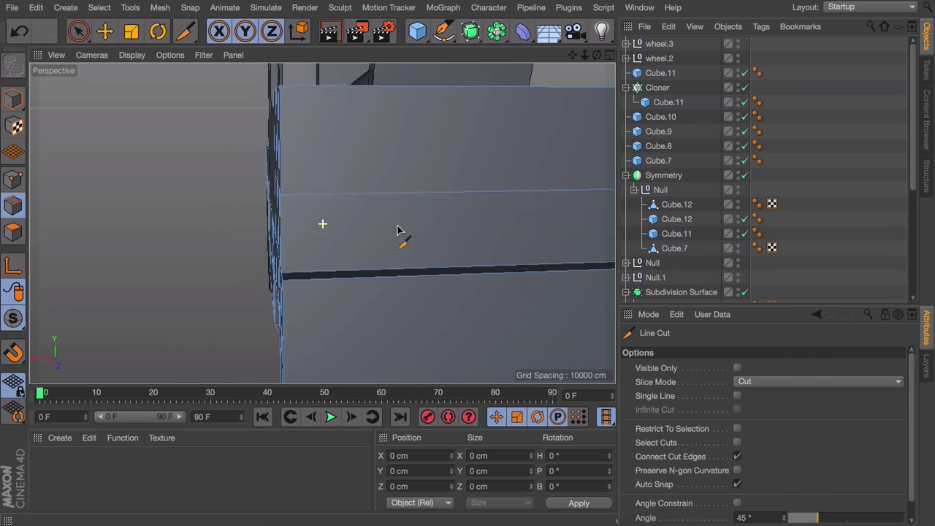
middle_click_drag(526, 231, 294, 201, "alt")
left_click_drag(401, 207, 365, 255, "alt")
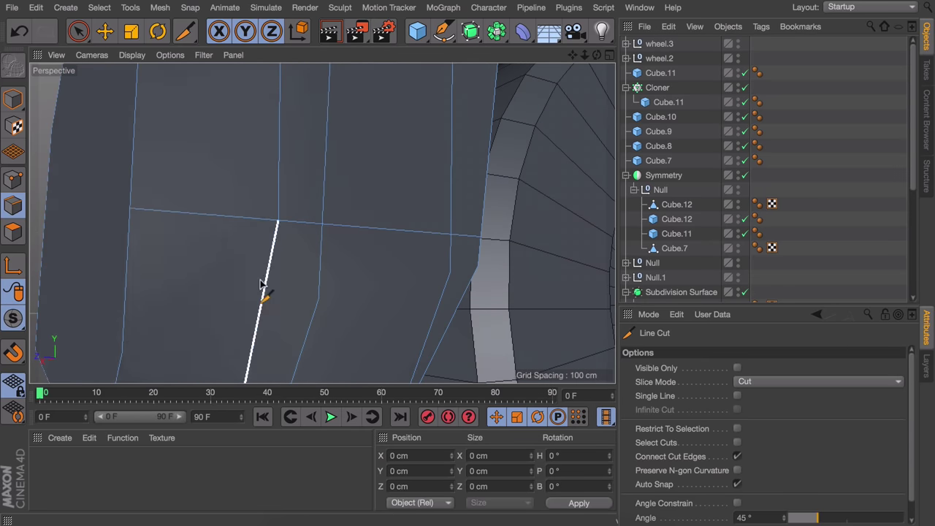
left_click(14, 179)
left_click_drag(323, 224, 365, 233, "alt")
left_click_drag(343, 265, 241, 280, "alt")
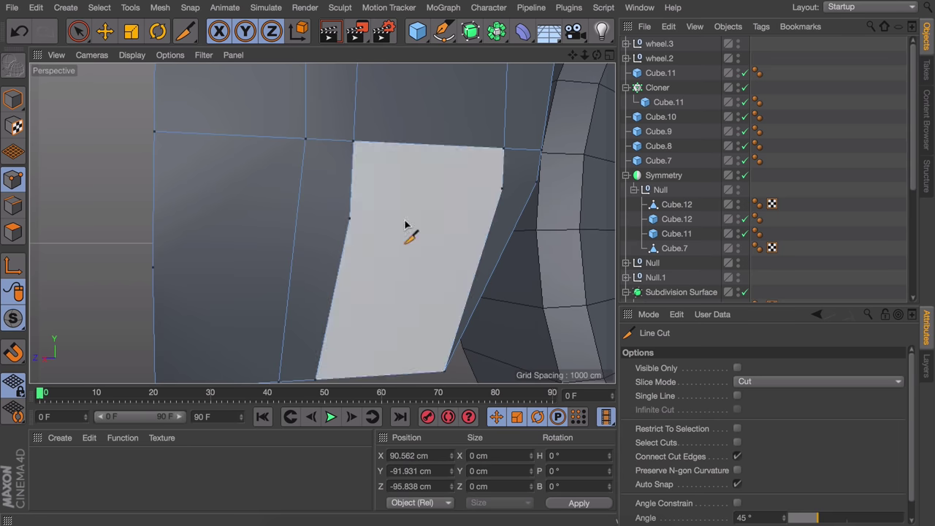
left_click(10, 211)
left_click_drag(229, 276, 256, 306, "alt")
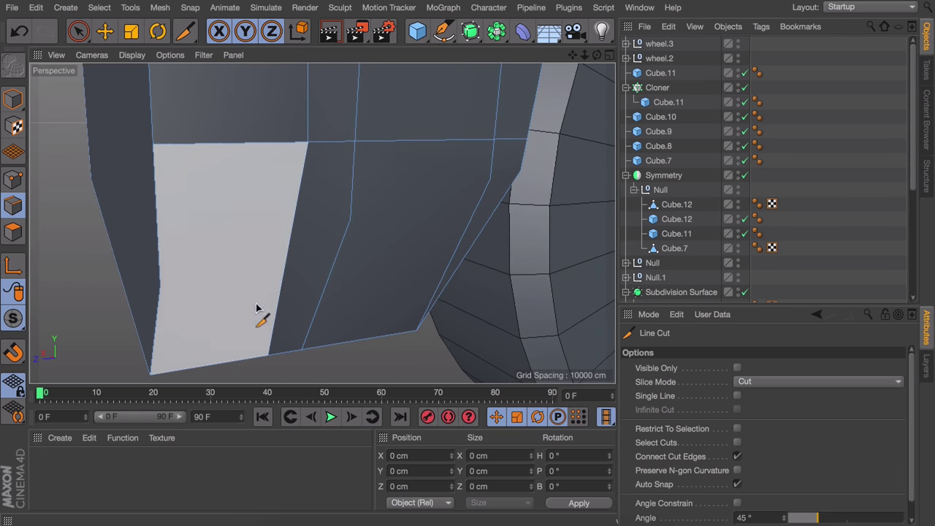
Select the bottom side edges behind the rear wheel and move them outward, snapping them flush with the body side at X -136.066 cm
key("space")
left_click_drag(253, 342, 258, 268, "alt")
left_click(213, 303)
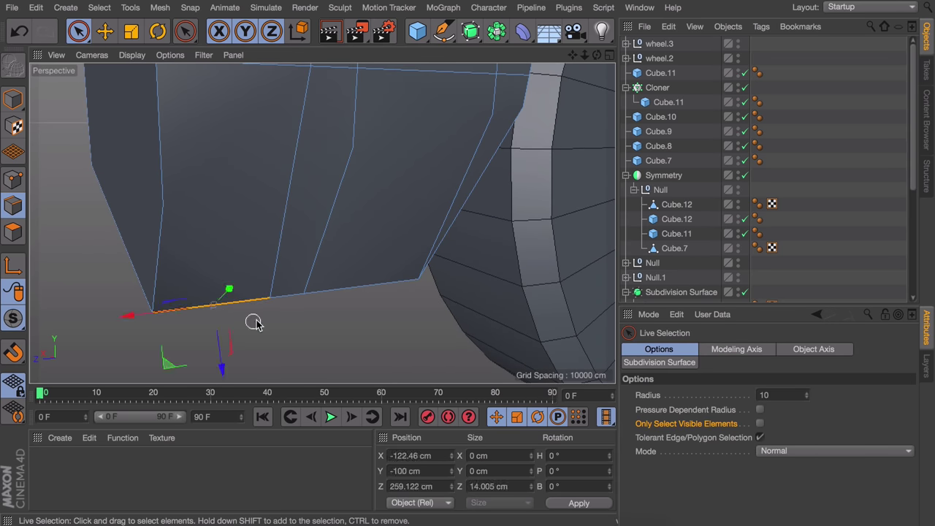
left_click_drag(285, 300, 359, 296, "shift")
left_click_drag(274, 280, 449, 271)
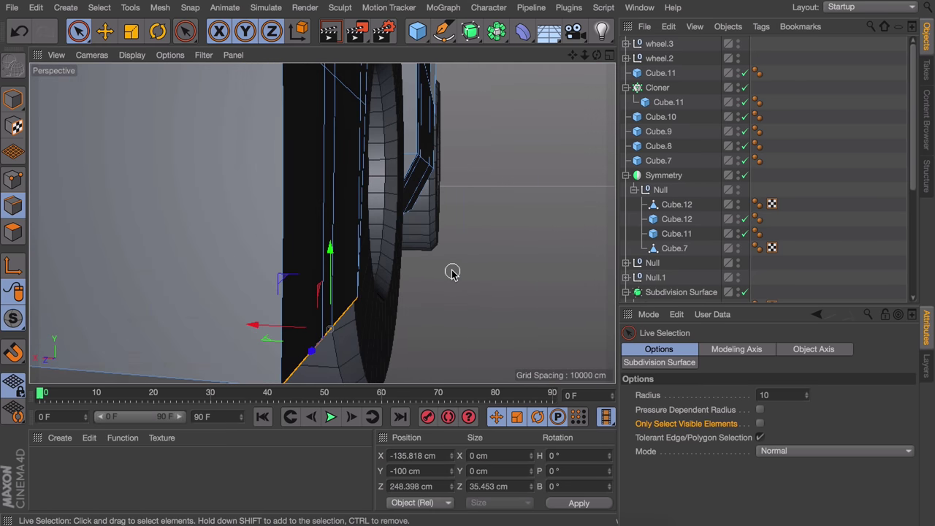
key("F2")
middle_click_drag(164, 135, 257, 282, "alt")
scroll(234, 163, "up", 10)
left_click_drag(346, 136, 267, 134)
middle_click(236, 203)
middle_click(236, 203)
left_click_drag(309, 211, 285, 244, "alt")
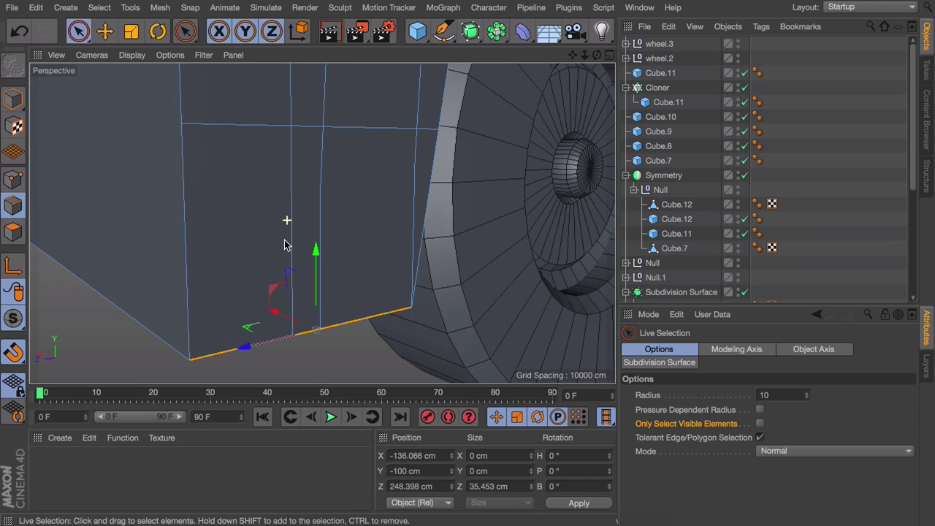
Delete the extra row of points above the bottom side edges and slant those edges inward by about 13.5 cm
left_click(13, 181)
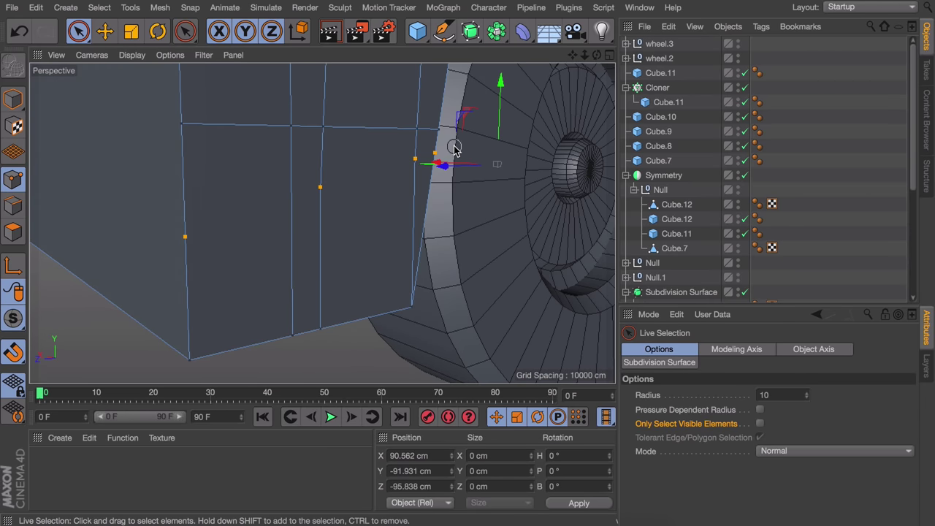
key("Delete")
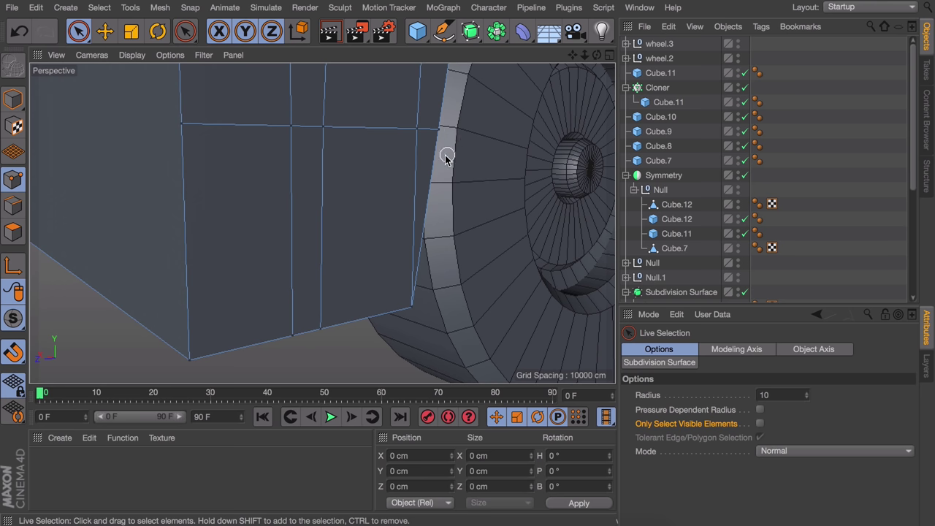
left_click_drag(213, 286, 180, 282, "alt")
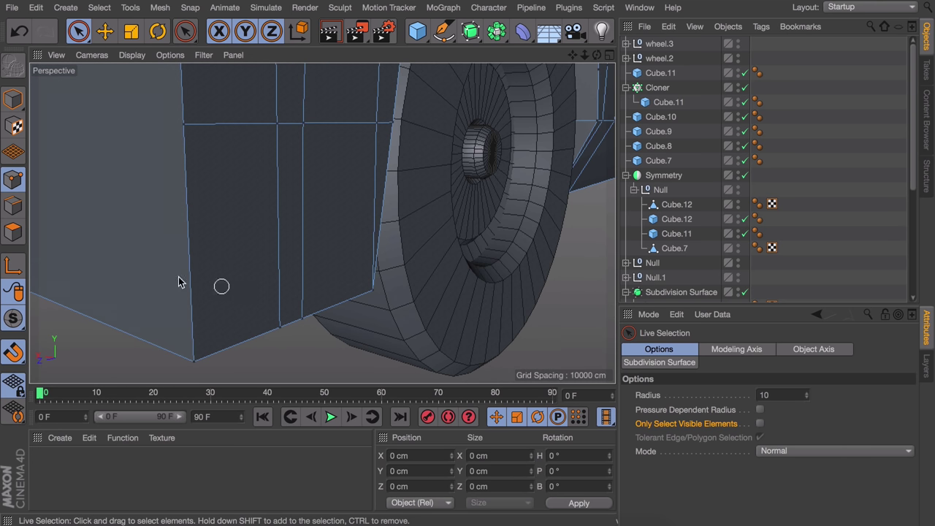
left_click(13, 206)
left_click_drag(243, 304, 183, 285)
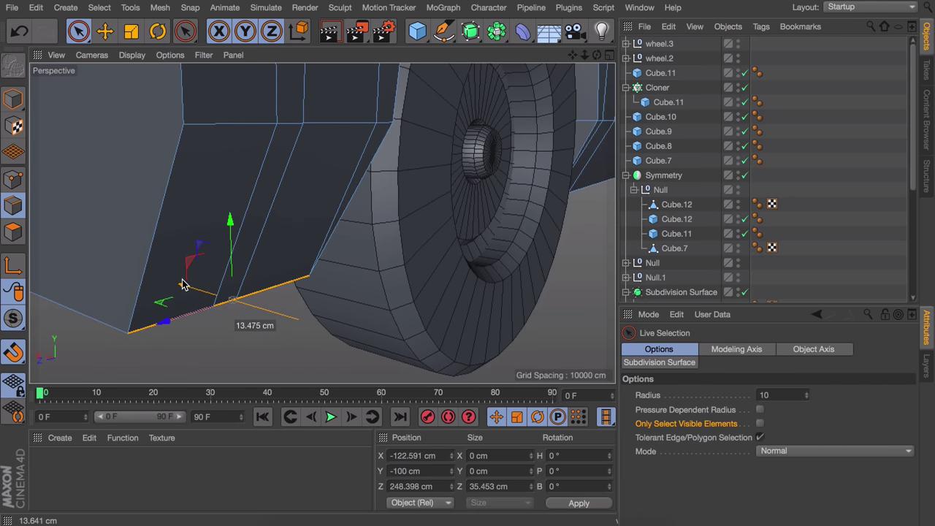
left_click_drag(296, 328, 305, 375, "alt")
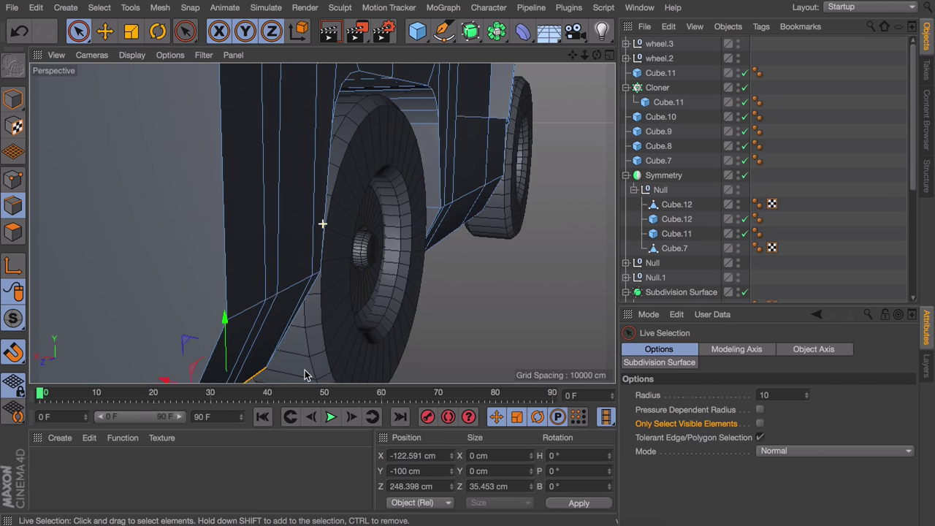
right_click_drag(309, 302, 292, 330, "alt")
left_click_drag(296, 307, 198, 300, "alt")
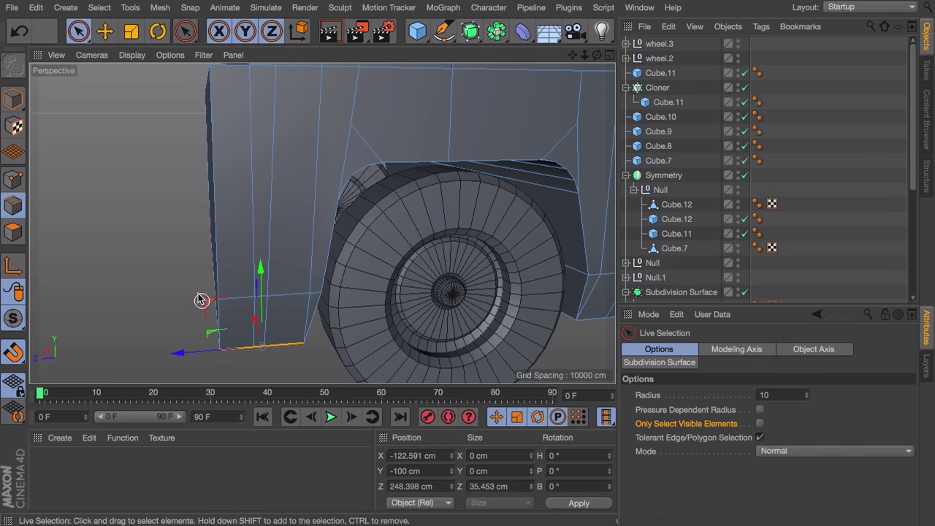
left_click(199, 299)
Turn off snapping and select the four long horizontal edges above and below the counterweight's rear recess
key("e")
right_click_drag(290, 231, 282, 285, "alt")
left_click_drag(359, 228, 409, 255, "alt")
left_click_drag(241, 213, 380, 233, "alt")
right_click_drag(303, 253, 336, 259, "alt")
left_click_drag(336, 259, 329, 211, "alt")
right_click_drag(329, 211, 373, 201, "alt")
left_click(13, 353)
left_click(292, 205)
left_click(294, 197, "shift")
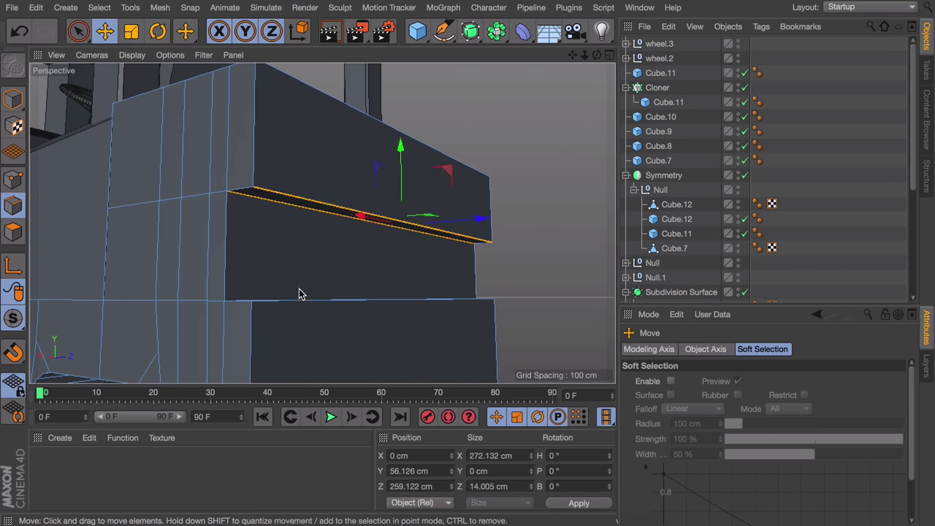
left_click_drag(300, 294, 310, 333, "alt")
left_click(348, 289, "shift")
left_click(340, 276, "shift")
Try to bevel the rear recess edges with 1 subdivision and with 2 subdivisions at an offset of about 5.1 cm
key("m")
key("s")
left_click(734, 428)
right_click_drag(328, 281, 325, 278, "alt")
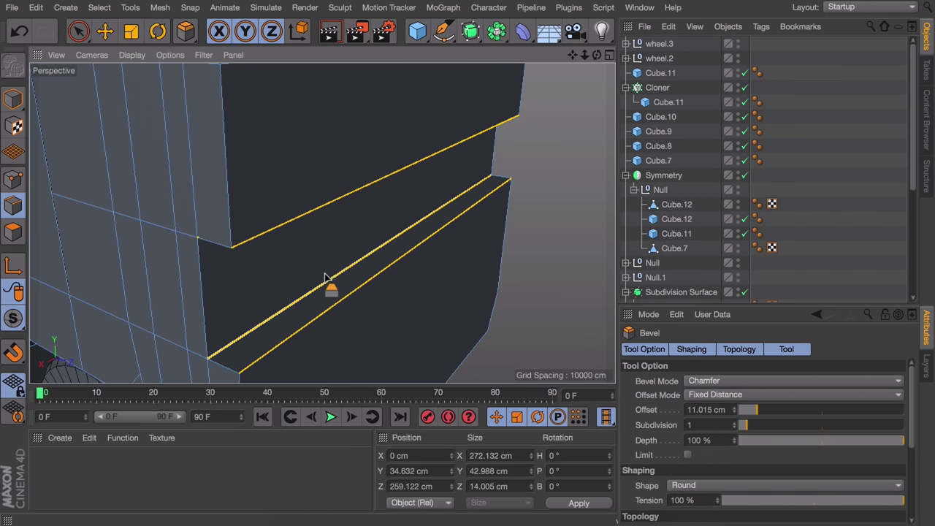
left_click_drag(325, 277, 349, 276)
key("ctrl+z")
left_click(735, 422)
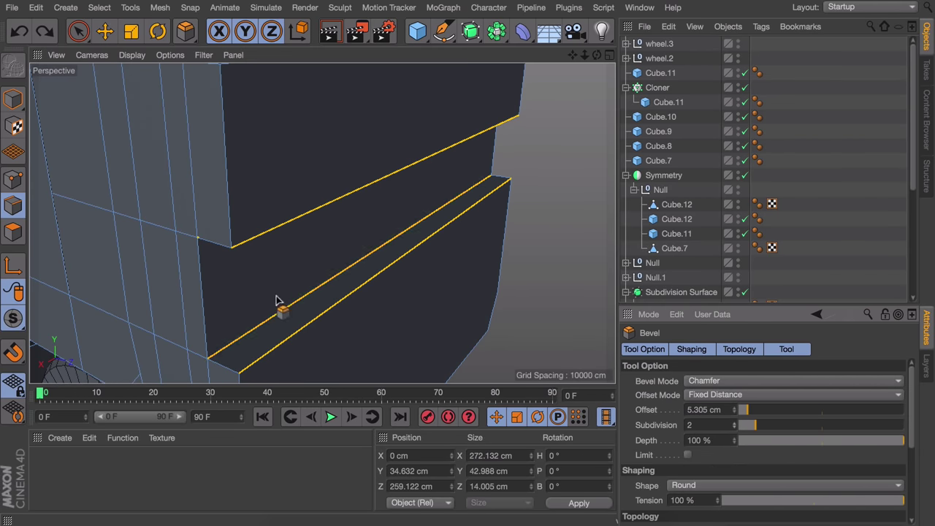
left_click_drag(278, 300, 316, 305)
right_click_drag(316, 305, 299, 314, "alt")
key("ctrl+z")
Try a wider bevel on the rear recess edges with an offset of about 13.7 cm and 2 subdivisions
left_click_drag(285, 268, 264, 246, "alt")
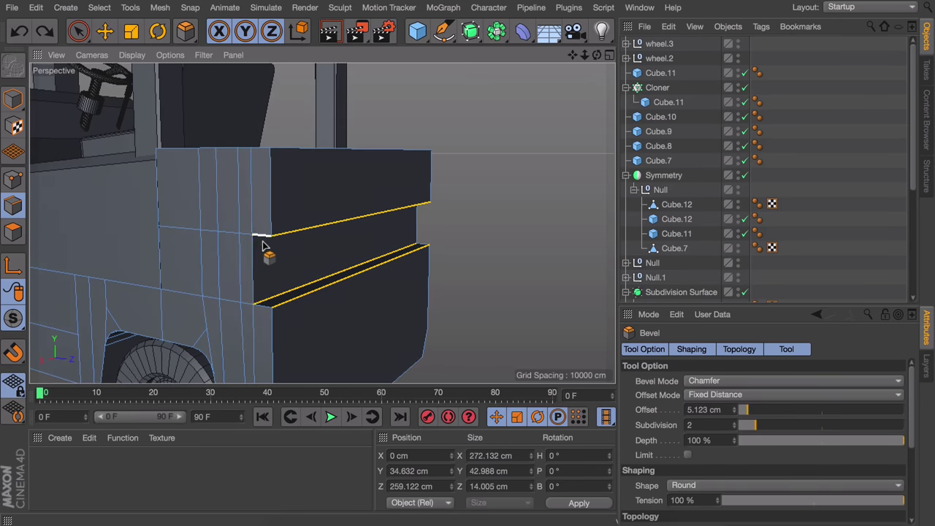
right_click_drag(265, 245, 269, 228, "alt")
left_click(269, 224, "shift")
left_click_drag(268, 224, 253, 201, "alt")
left_click_drag(256, 226, 299, 259)
right_click_drag(299, 259, 293, 249, "alt")
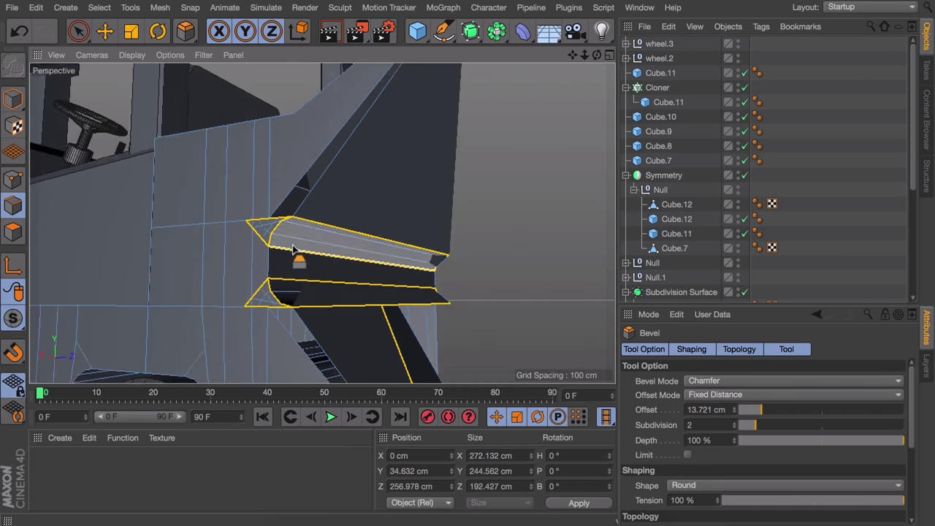
left_click_drag(293, 248, 309, 326, "alt")
key("ctrl+z")
right_click_drag(309, 326, 294, 249, "alt")
Select all of the body's points, optimize the mesh, and return to edge editing
key("Return")
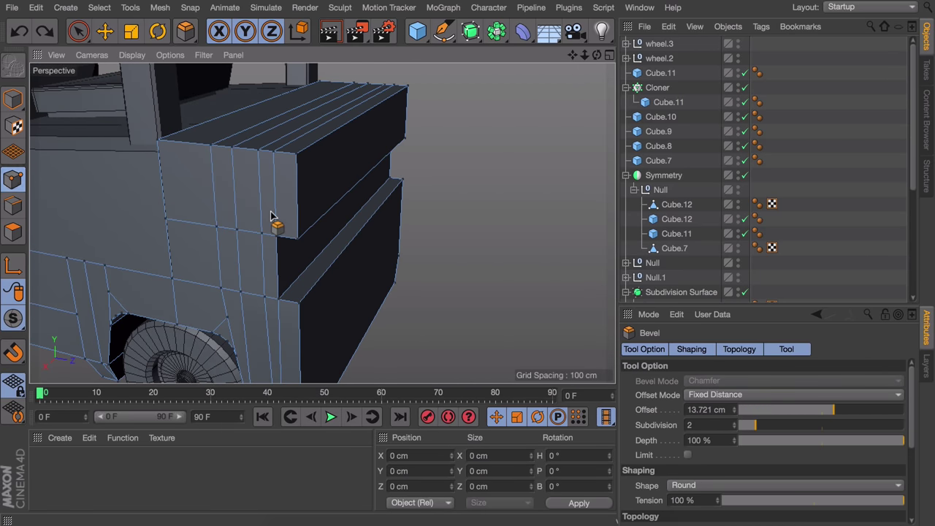
key("u")
key("Escape")
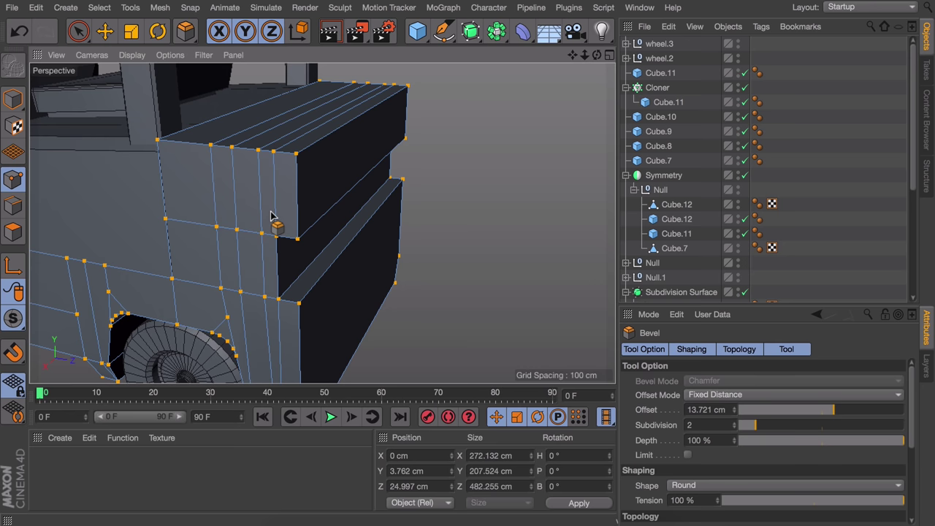
left_click(14, 205)
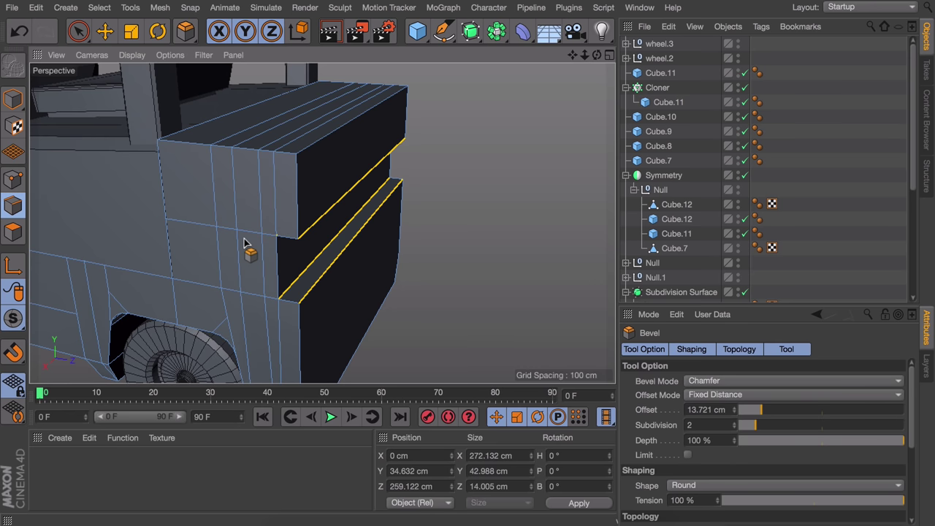
Bevel the four rear recess edges with 2 subdivisions, using an offset slightly below 5.8 cm
left_click_drag(310, 253, 313, 265)
right_click_drag(313, 270, 318, 231, "alt")
left_click_drag(318, 230, 296, 207, "alt")
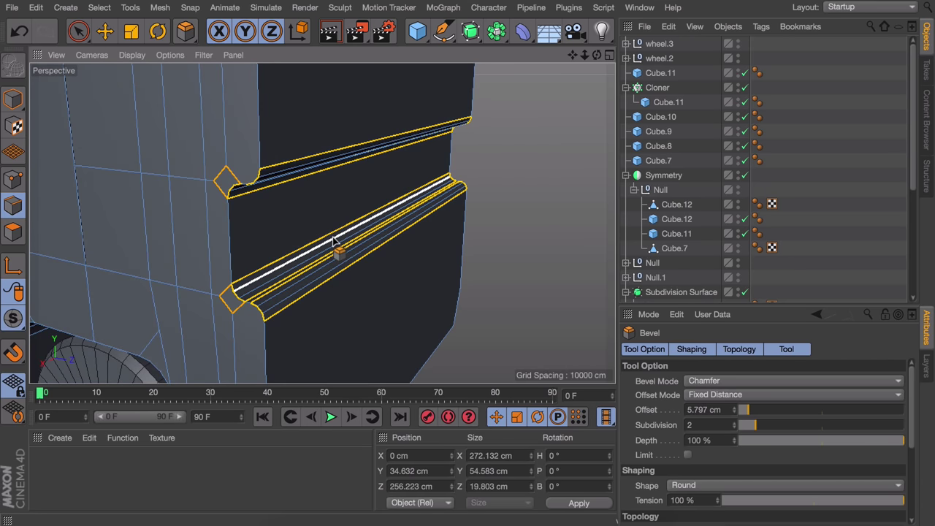
left_click_drag(748, 410, 745, 410)
left_click_drag(300, 214, 275, 228, "alt")
middle_click_drag(214, 117, 238, 192, "alt")
Bevel the counterweight's top rear edge with an offset of about 7.9 cm and 2 subdivisions
key("e")
left_click(330, 122)
key("m")
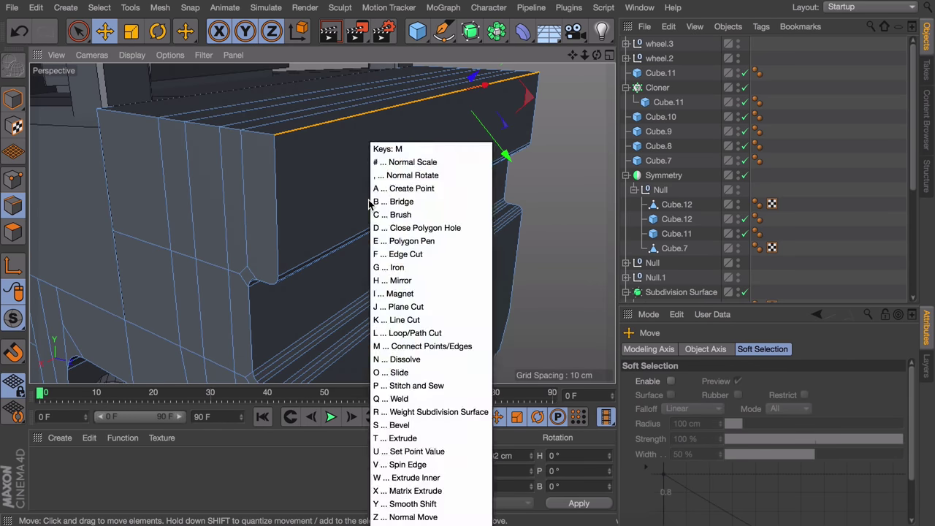
key("s")
left_click_drag(371, 194, 321, 143)
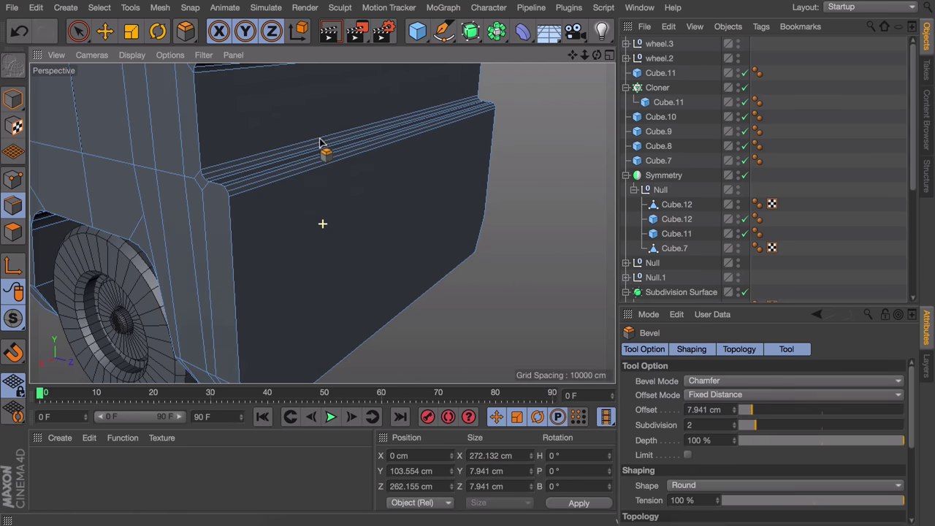
Bevel the counterweight's bottom rear edge with an offset of about 11.7 cm and 1 subdivision
left_click(735, 428)
left_click_drag(322, 212, 361, 272, "alt")
middle_click_drag(360, 271, 361, 170, "alt")
middle_click_drag(361, 331, 358, 155, "alt")
left_click(344, 227)
left_click_drag(395, 265, 420, 264)
left_click_drag(274, 216, 248, 245, "alt")
scroll(244, 215, "down", 5)
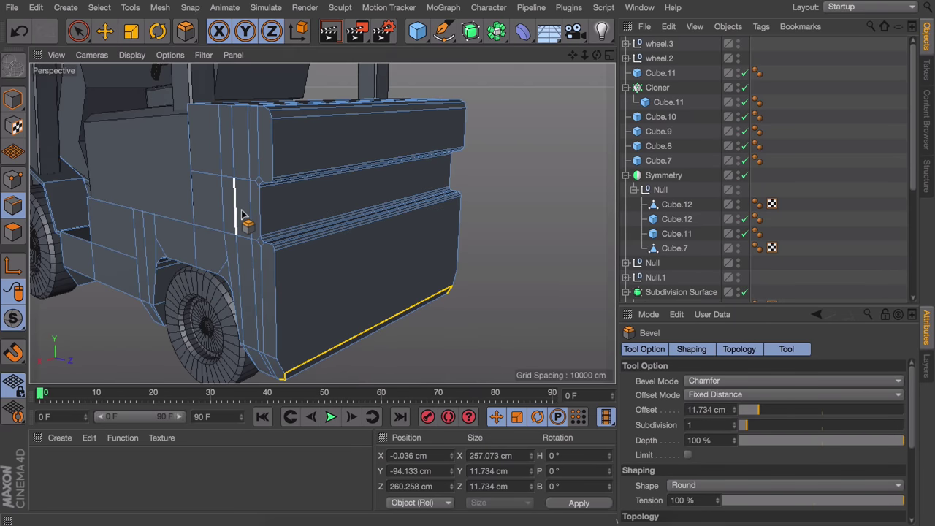
Select the counterweight's rear profile edges from top to bottom in the side view, including hidden edges
middle_click(244, 214)
middle_click(209, 286)
left_click(78, 32)
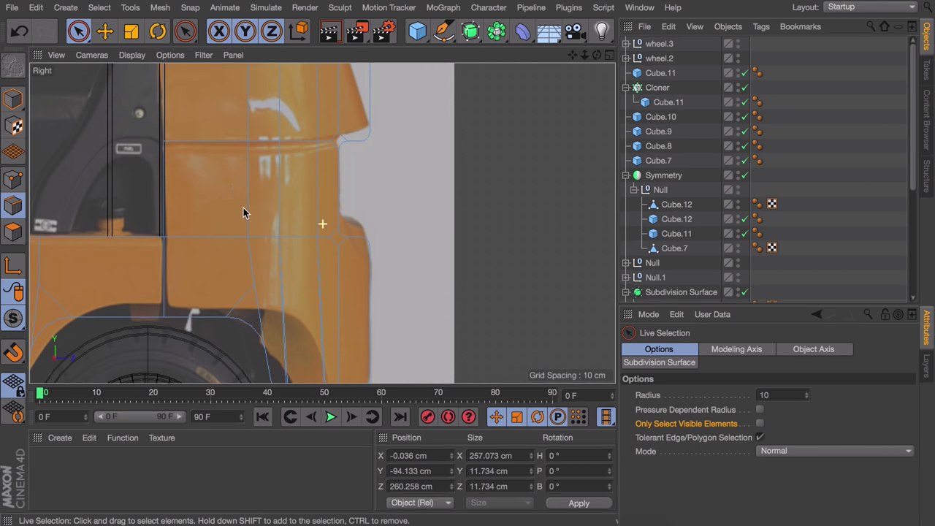
middle_click_drag(244, 208, 220, 271, "alt")
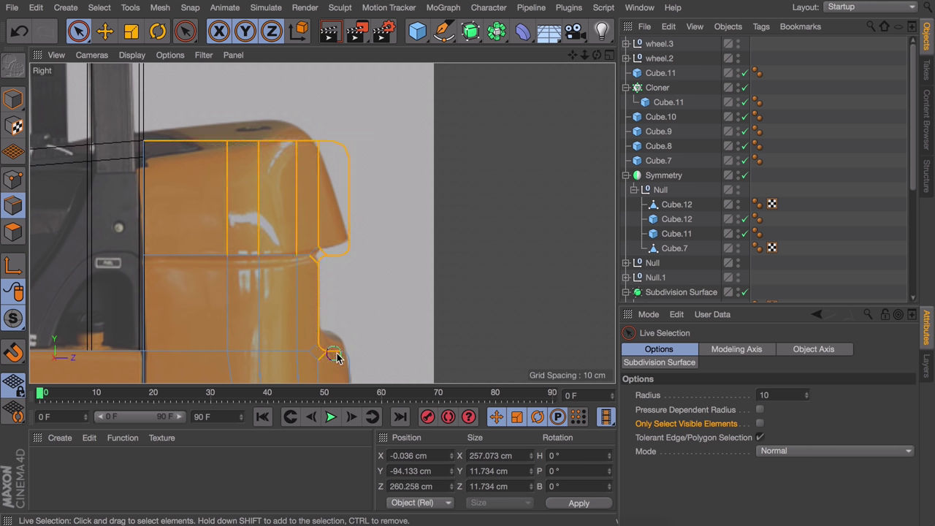
middle_click_drag(358, 361, 305, 148, "alt")
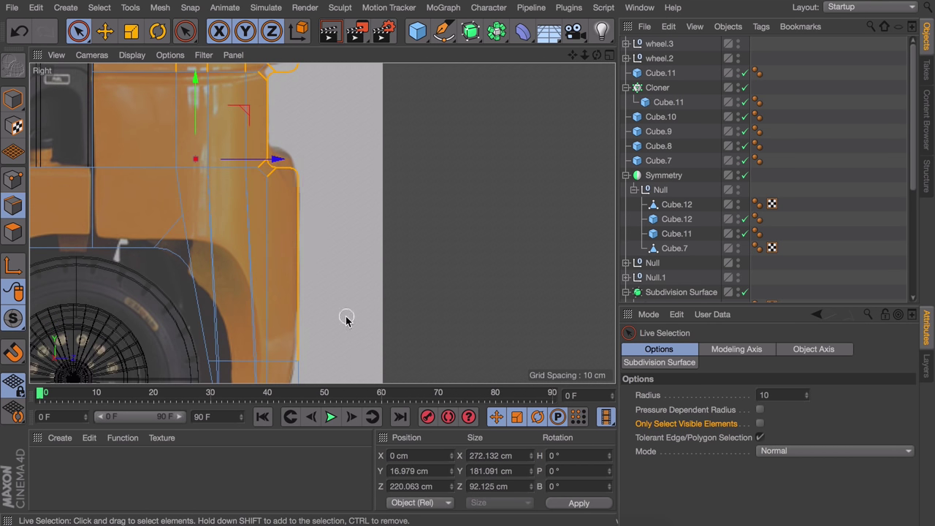
middle_click_drag(347, 319, 326, 160, "alt")
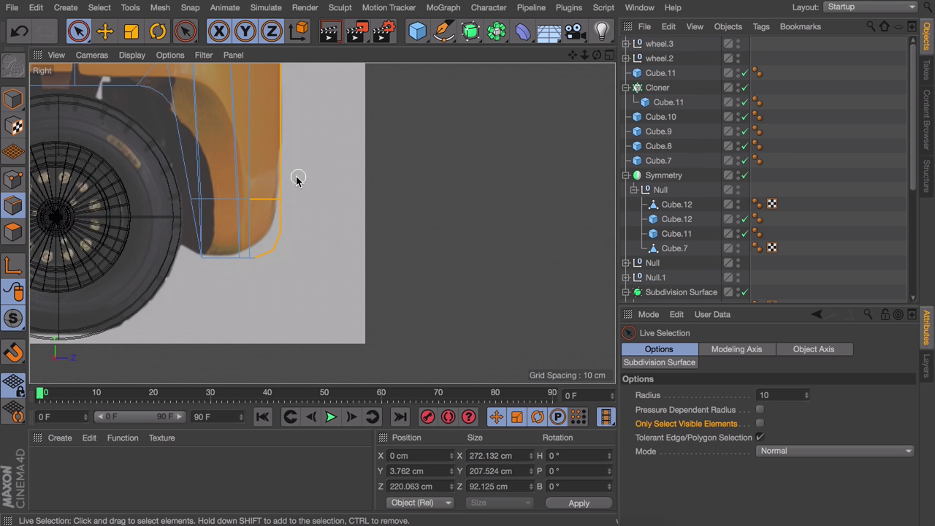
middle_click_drag(253, 69, 346, 479, "alt")
scroll(250, 195, "up", 5)
middle_click_drag(248, 181, 295, 265, "alt")
Deselect the crosswise edges in the top view, keeping only the rear profile edges along the counterweight's two sides
middle_click(287, 255)
middle_click_drag(540, 167, 387, 165, "alt")
scroll(510, 150, "down", 6)
left_click_drag(509, 114, 507, 188, "ctrl")
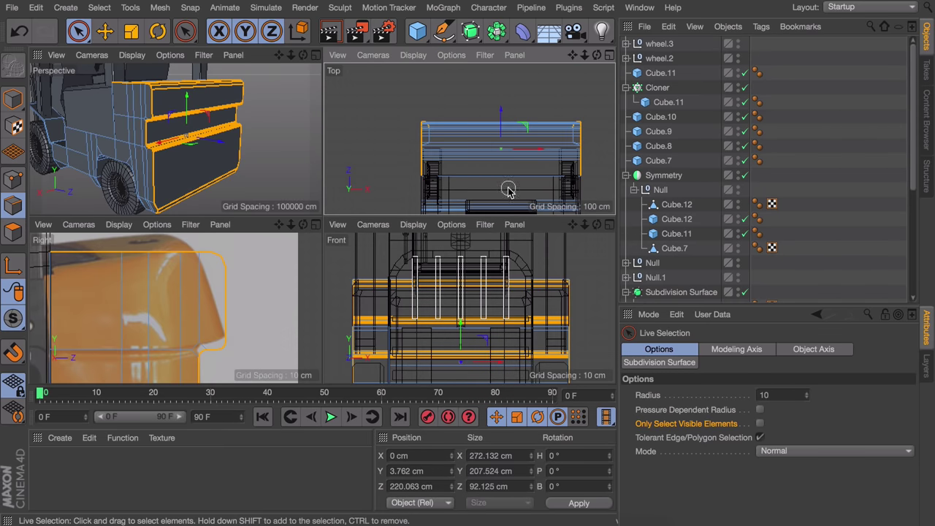
scroll(449, 135, "up", 6)
middle_click_drag(395, 134, 157, 135, "alt")
left_click(562, 105, "ctrl")
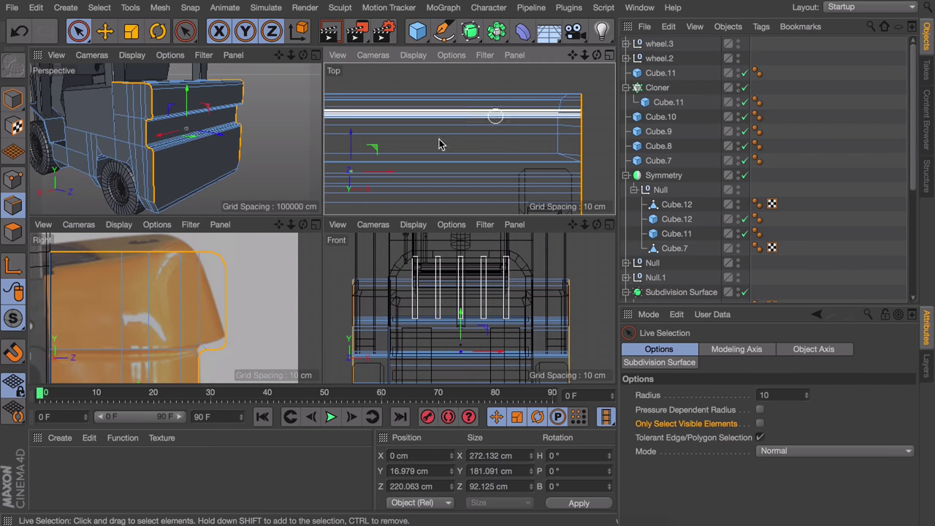
Add the missing lower corner edges of the counterweight's side outlines to the selection in the perspective view
middle_click(236, 282)
middle_click(258, 258)
middle_click(230, 166)
left_click_drag(324, 221, 339, 224, "alt")
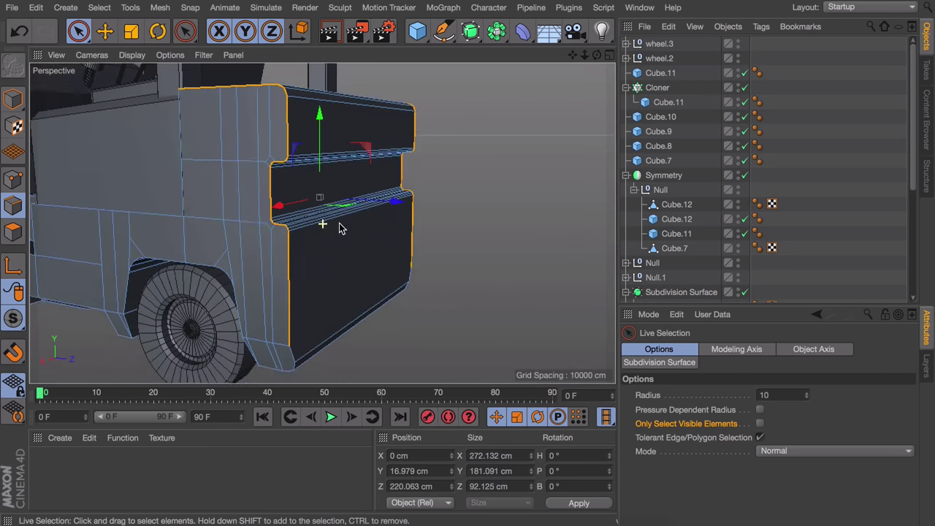
middle_click_drag(339, 224, 338, 171, "alt")
left_click_drag(339, 170, 353, 182, "alt")
scroll(322, 227, "up", 4)
key("e")
left_click(298, 274, "shift")
left_click_drag(482, 226, 223, 261, "alt")
middle_click_drag(327, 153, 333, 225, "alt")
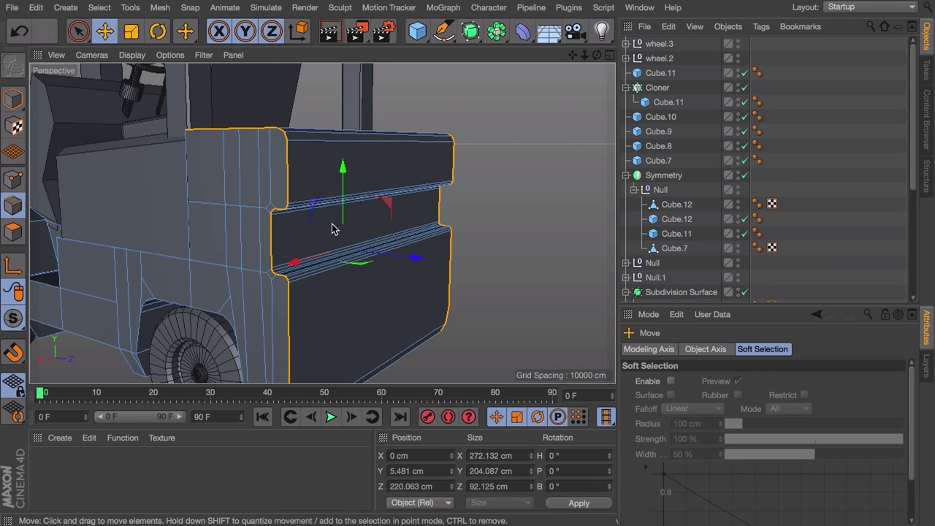
Try bevelling the counterweight's side outline edges with an offset of about 4.5 cm and 1 subdivision
key("m")
key("s")
scroll(331, 225, "up", 2)
left_click_drag(315, 155, 317, 192, "alt")
left_click_drag(317, 191, 355, 191)
right_click_drag(265, 300, 346, 136, "alt")
scroll(432, 196, "down", 4)
key("ctrl+z")
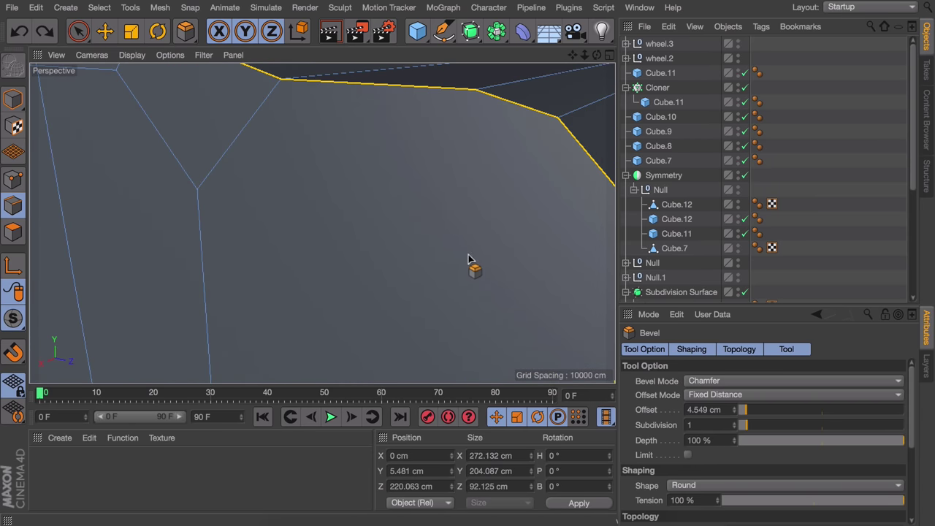
Bevel the counterweight's side outline edges with an offset of about 3.6 cm and 1 subdivision, and clear the object selection
left_click_drag(469, 254, 499, 254)
key("ctrl+z")
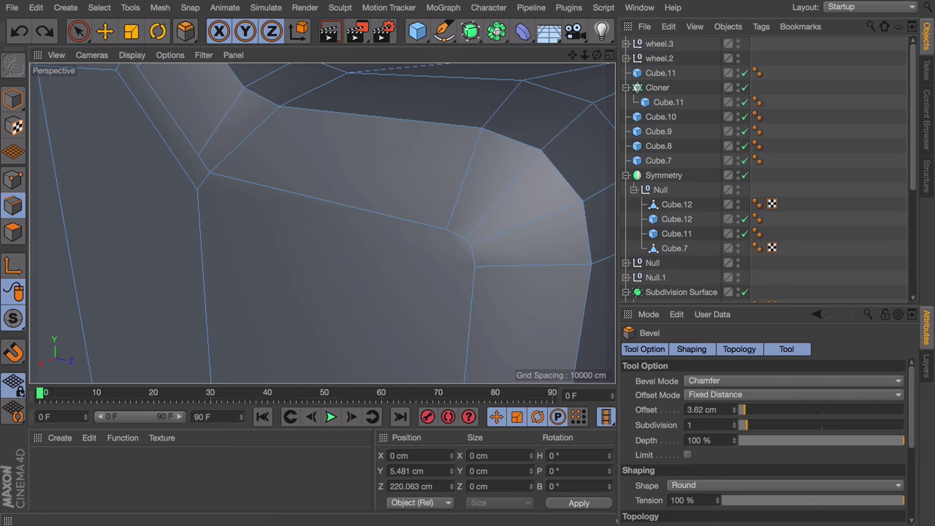
left_click_drag(434, 215, 433, 215)
right_click_drag(454, 209, 424, 252, "alt")
left_click_drag(424, 252, 335, 304, "alt")
key("e")
left_click(819, 102)
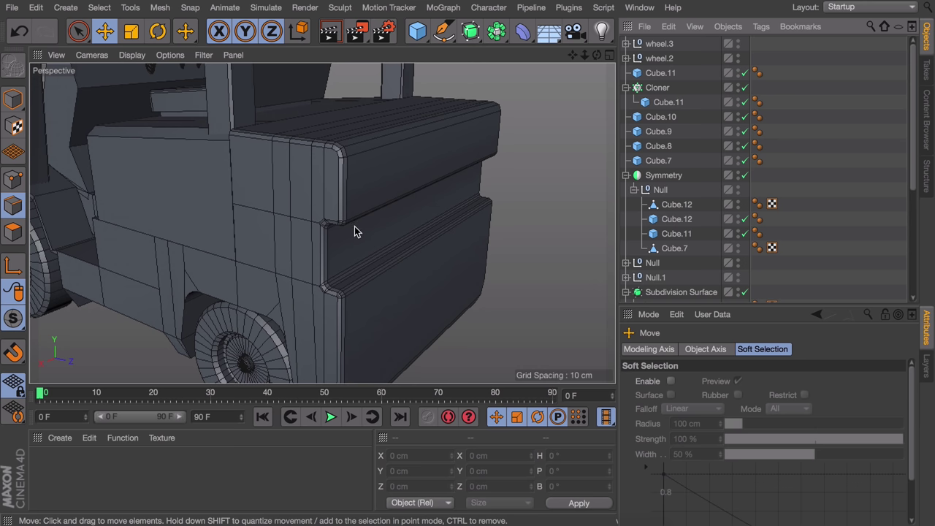
Add a Taper deformer and make it a child of the forklift body object Cube
right_click_drag(354, 226, 356, 249, "alt")
middle_click_drag(357, 248, 369, 209, "alt")
left_click_drag(369, 208, 341, 237, "alt")
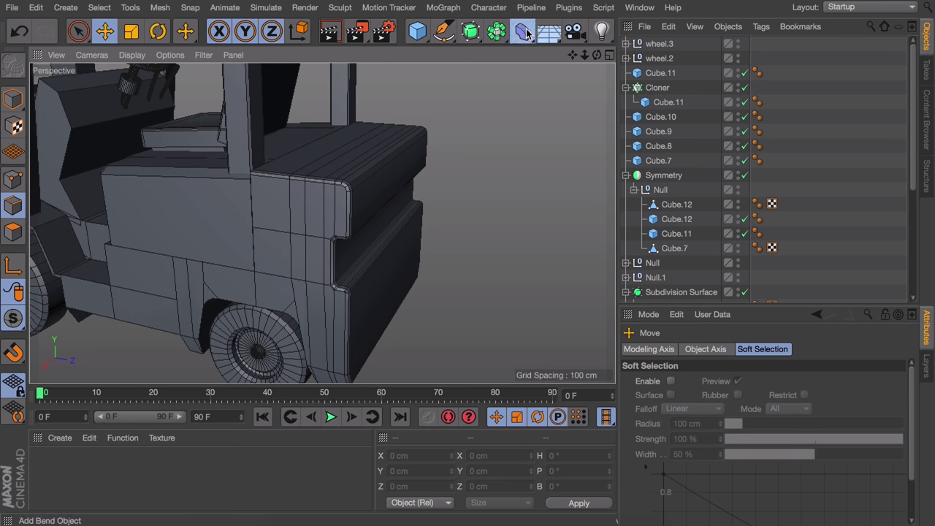
left_click(525, 34)
left_click(452, 51)
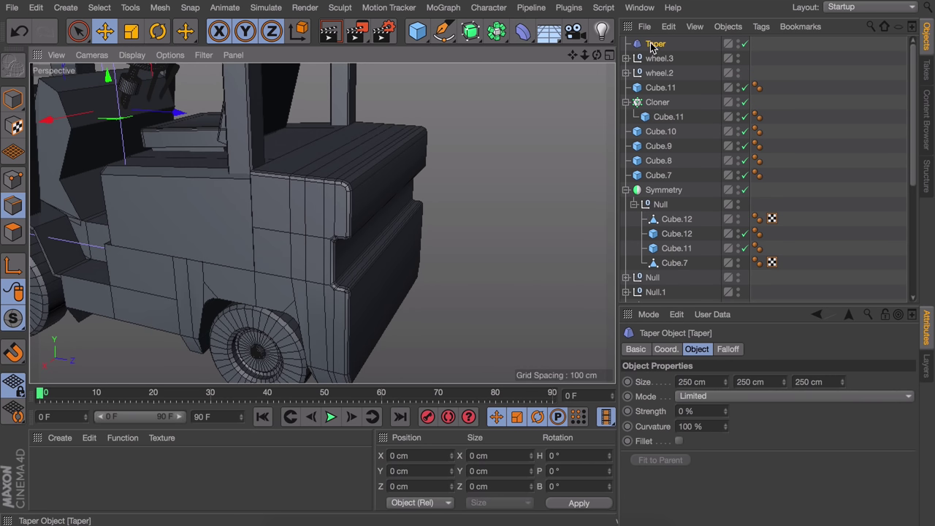
left_click_drag(653, 47, 673, 107)
left_click_drag(697, 310, 656, 297)
Rotate the Taper deformer to a pitch of -90° and move it over the rear counterweight, at about Y 4.9 cm, Z 230.8 cm
left_click_drag(176, 113, 437, 137)
left_click(13, 99)
scroll(380, 208, "down", 5)
left_click_drag(367, 237, 405, 202, "alt")
key("r")
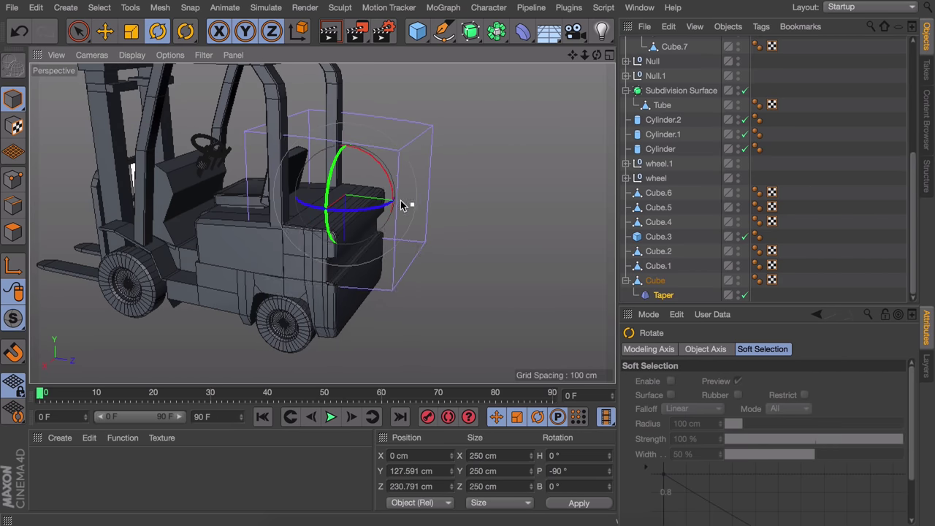
key("e")
left_click_drag(343, 213, 347, 306)
Set the Taper deformer's size to 354 × 181 × 294 cm and its strength to 30%
left_click_drag(282, 276, 139, 263, "alt")
left_click(663, 295)
left_click_drag(786, 385, 759, 385)
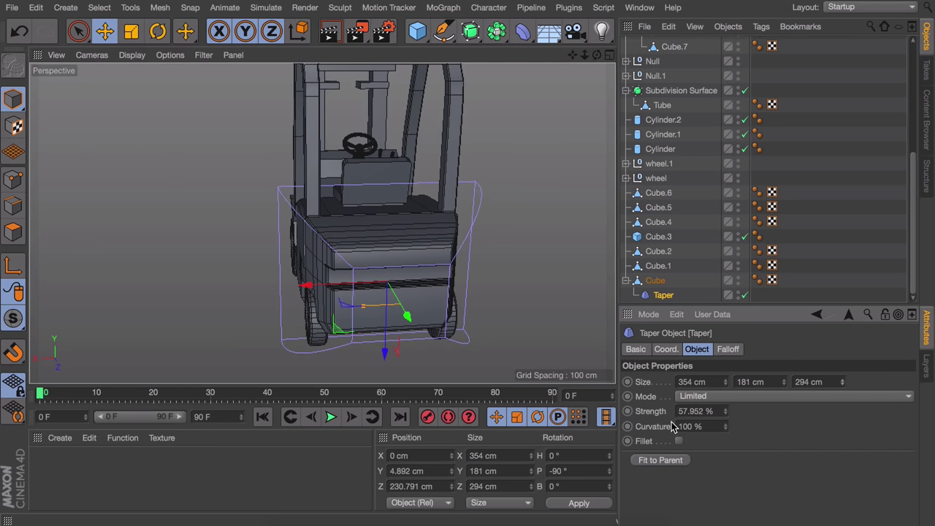
type("30")
key("Return")
Reduce the Taper's middle size value to 149 cm, move it to about Z 251.5 cm, and render a preview
left_click_drag(368, 273, 511, 230, "alt")
left_click_drag(411, 217, 440, 223)
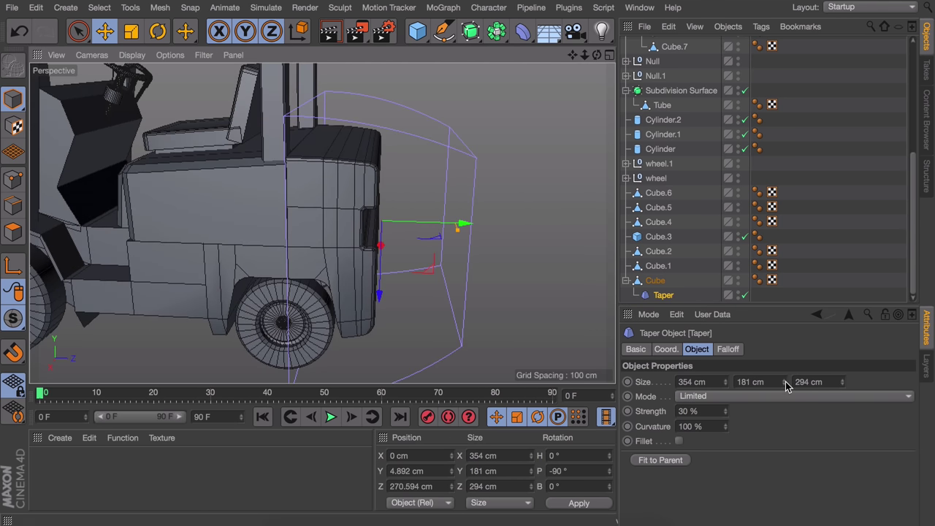
mouse_move(786, 383)
left_mouse_down()
mouse_move(762, 382)
mouse_move(774, 383)
left_mouse_up()
mouse_move(472, 223)
left_mouse_down()
mouse_move(446, 221)
mouse_move(455, 219)
left_mouse_up()
left_click(822, 212)
scroll(380, 252, "up", 5)
left_click_drag(334, 233, 360, 246, "alt")
scroll(371, 235, "down", 3)
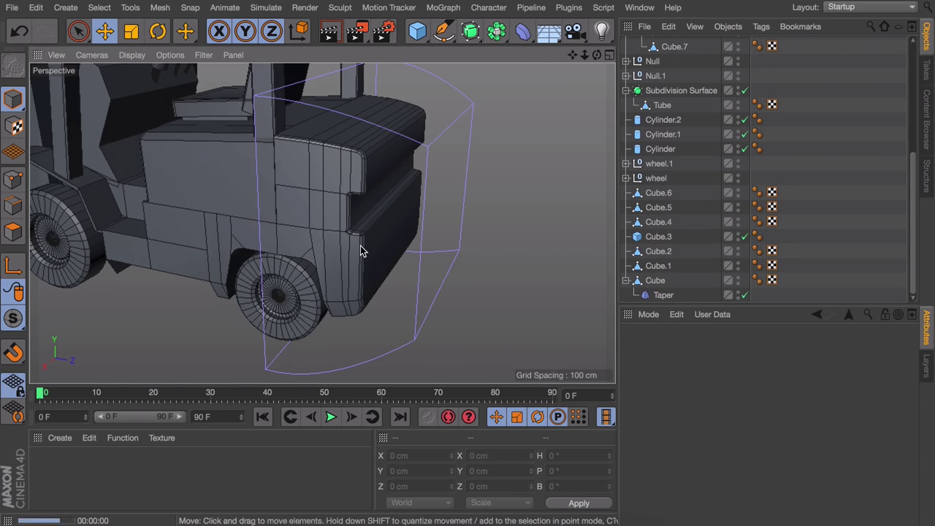
key("ctrl+r")
Set the Taper's middle size value to 117 cm and strength to 41%, and move it to about Z 256.8 cm
left_click(383, 160)
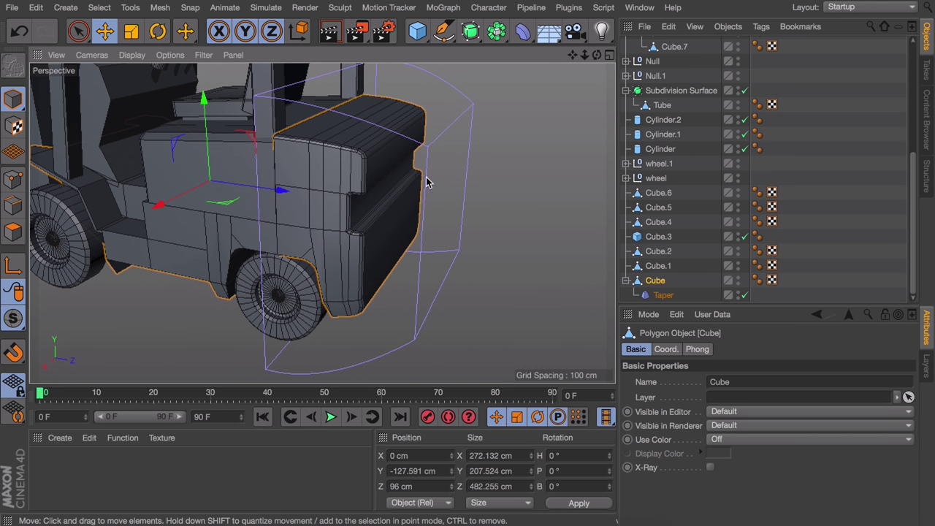
left_click(657, 295)
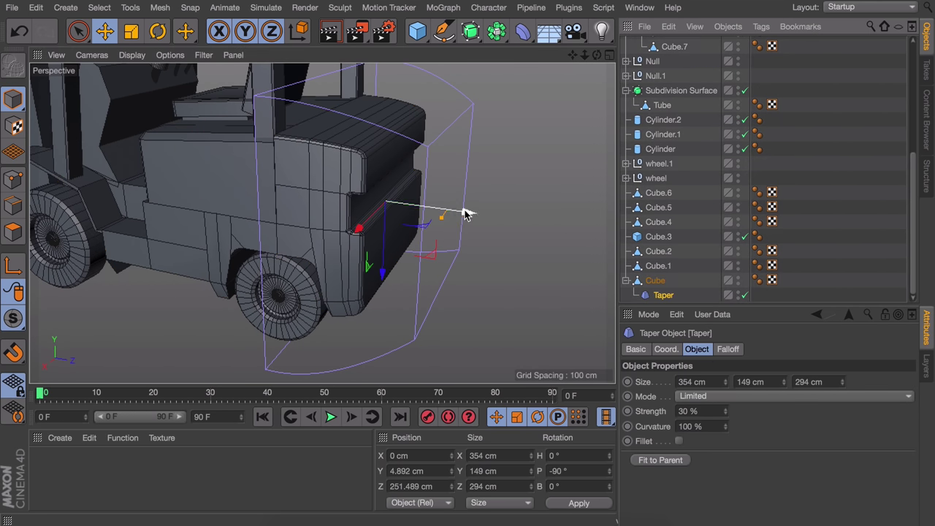
left_click_drag(465, 211, 493, 214)
left_click_drag(401, 225, 411, 207, "alt")
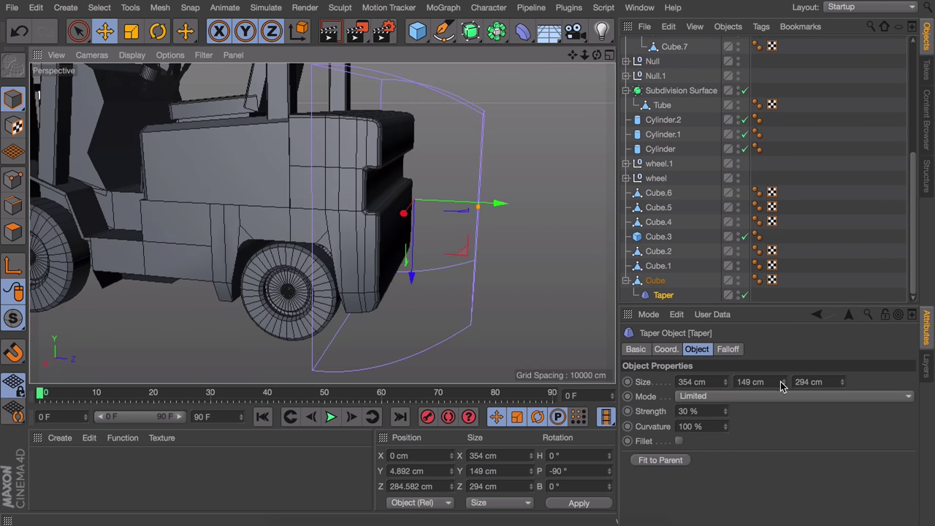
left_click_drag(782, 386, 782, 409)
left_click_drag(502, 205, 500, 209)
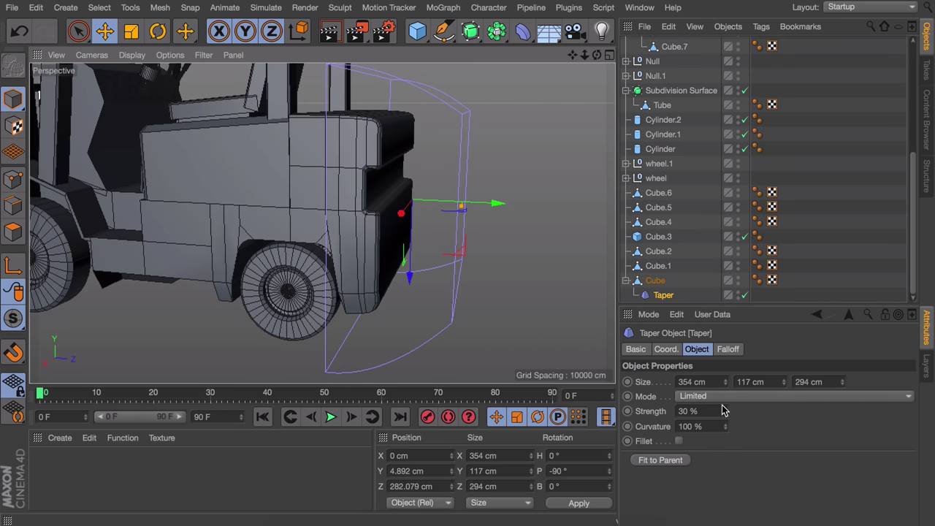
left_click_drag(724, 411, 725, 402)
left_click_drag(471, 207, 505, 218, "alt")
left_click_drag(512, 214, 486, 214)
left_click_drag(377, 220, 338, 215, "alt")
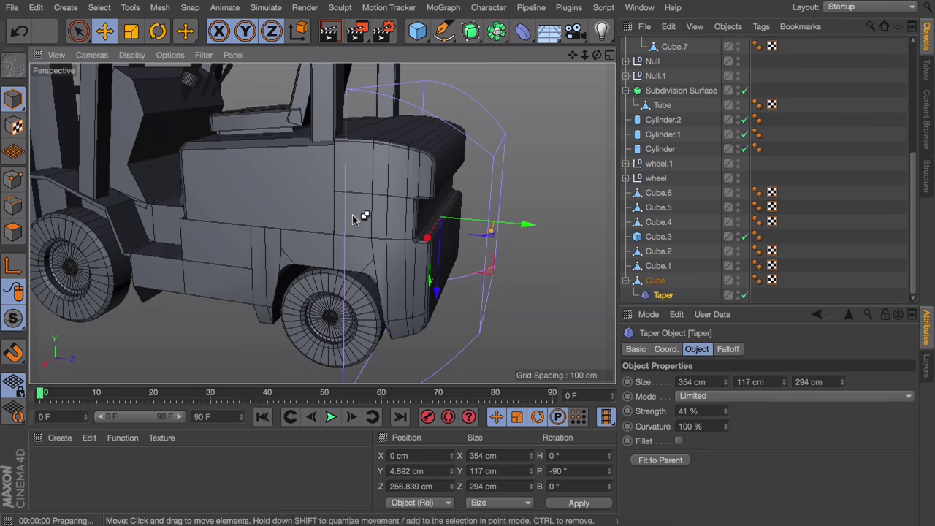
Change the Taper deformer's mode and render a preview of the whole forklift from the front
left_click_drag(395, 196, 504, 191, "alt")
left_click(719, 396)
left_click(709, 422)
left_click_drag(455, 246, 496, 239, "alt")
left_click(561, 172)
right_click_drag(472, 272, 342, 238, "alt")
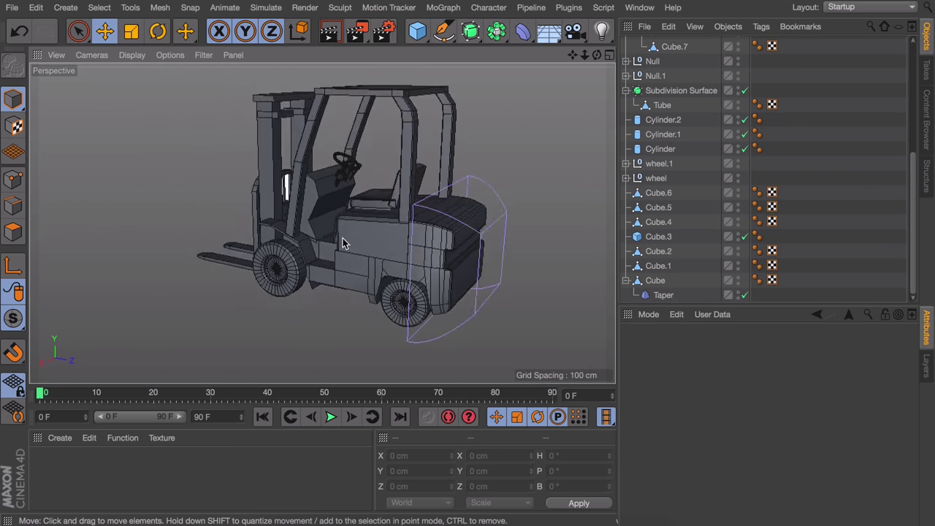
left_click_drag(343, 243, 387, 253, "alt")
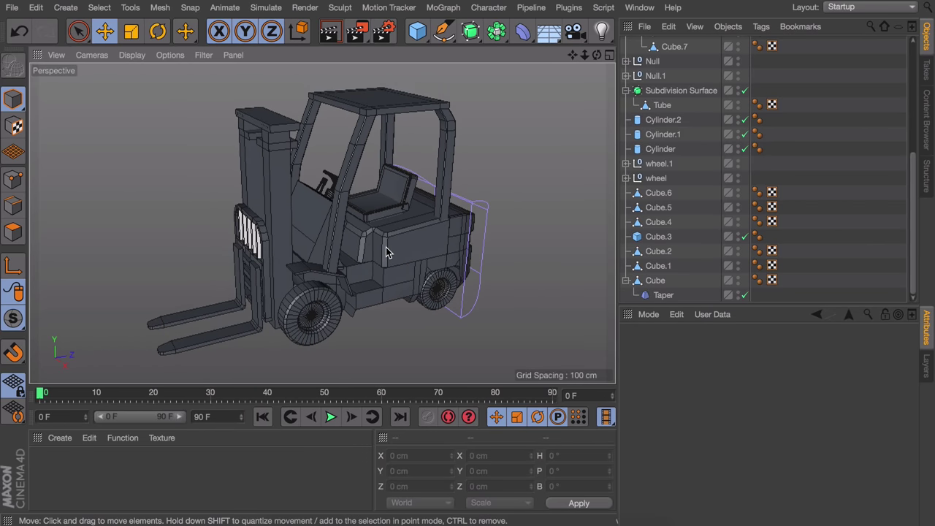
key("ctrl+r")
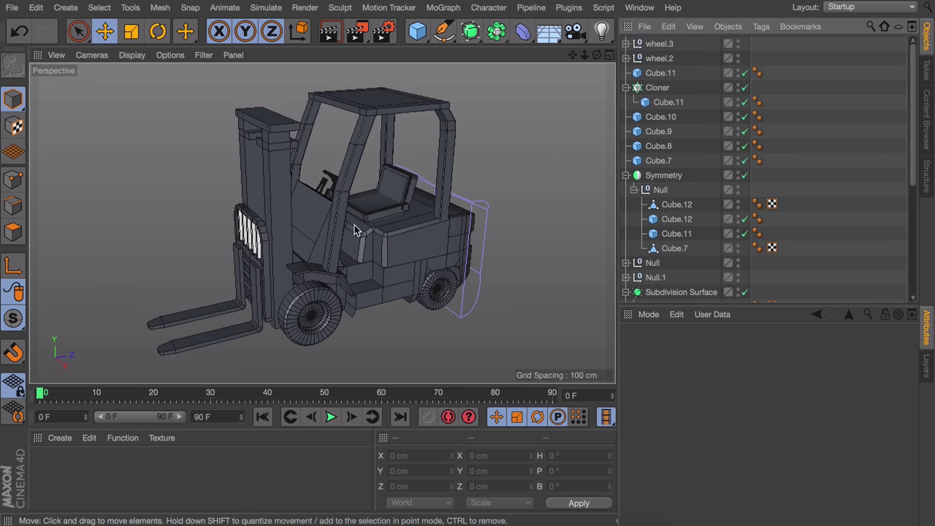
Select the dashboard's two seat-facing polygons and inset them from both sides to about 81 cm wide
scroll(354, 225, "up", 5)
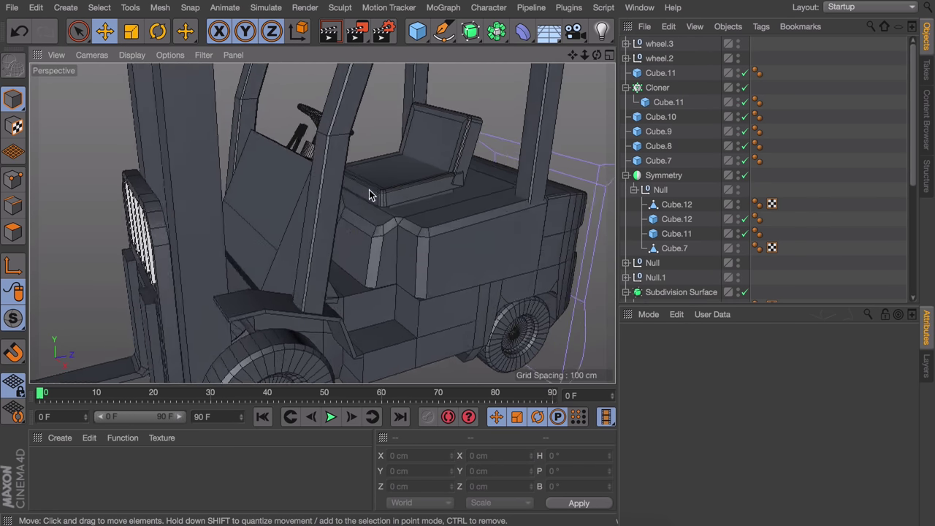
left_click_drag(355, 225, 206, 196, "alt")
left_click(309, 192)
scroll(309, 193, "up", 3)
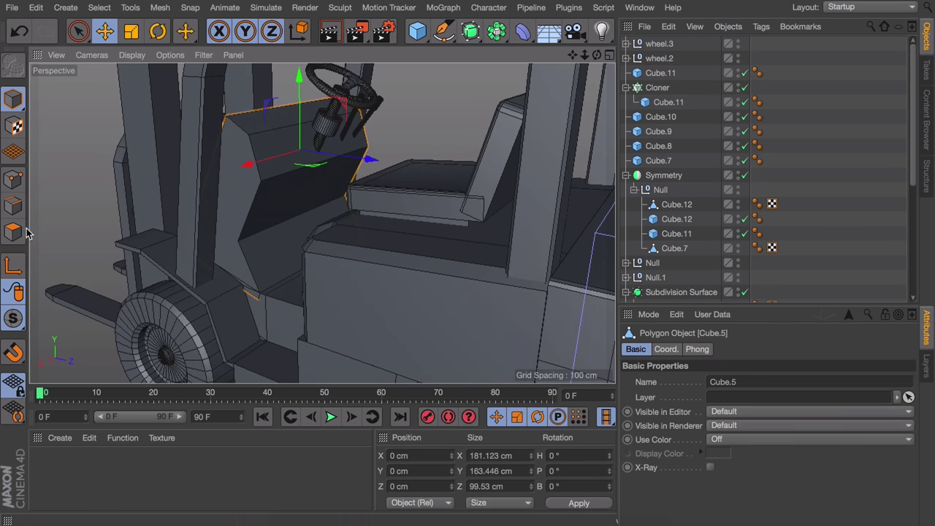
left_click(14, 232)
scroll(319, 189, "up", 2)
left_click_drag(319, 189, 322, 172, "alt")
right_click_drag(321, 173, 323, 168, "alt")
left_click(311, 184)
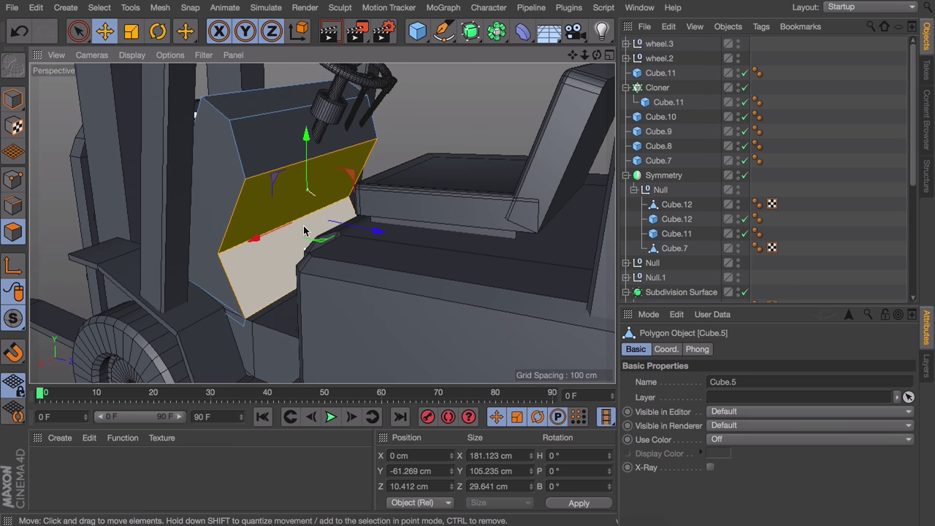
left_click(305, 231)
key("t")
left_click(316, 210, "shift")
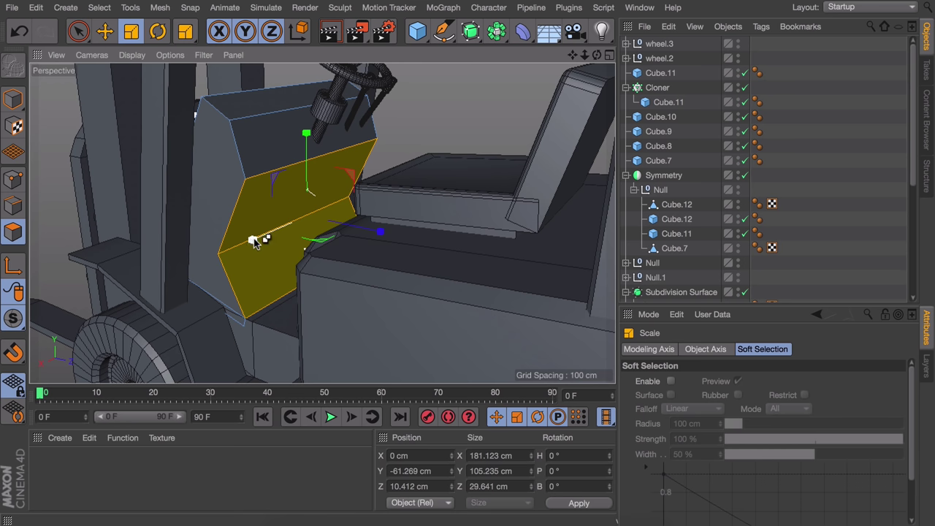
left_click_drag(258, 239, 285, 233)
Try extruding the four side polygons flanking the dashboard's inset with an offset of about -21.8 cm
left_click(250, 217)
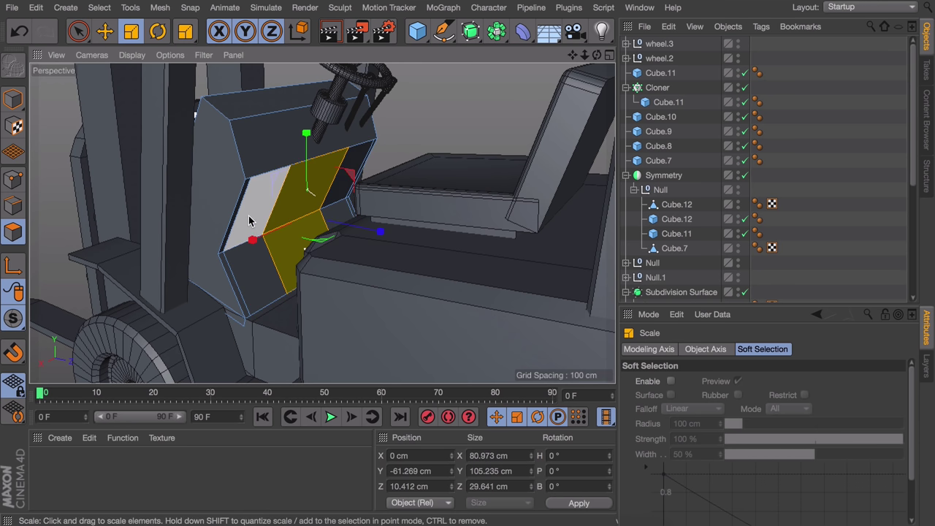
left_click(265, 275, "shift")
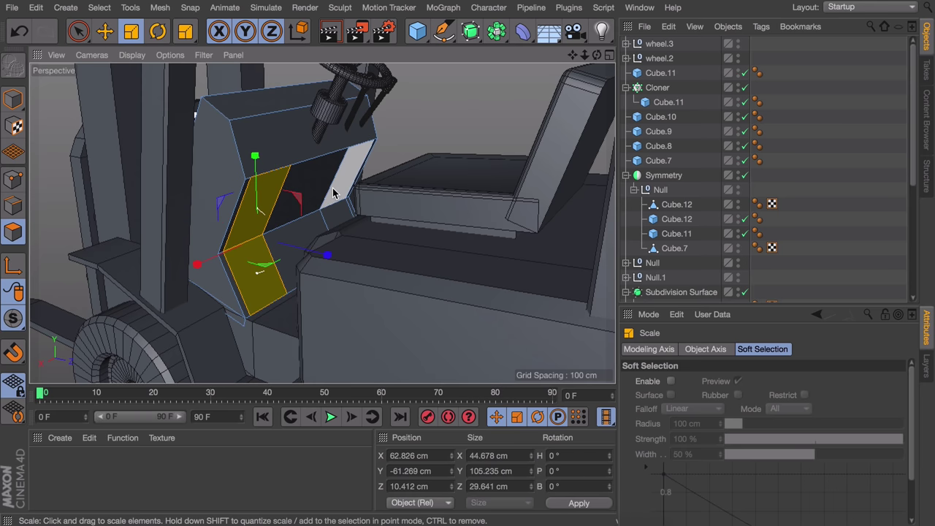
left_click(336, 194, "shift")
left_click(338, 219, "shift")
key("d")
left_click_drag(346, 230, 292, 228)
left_click_drag(467, 244, 176, 211, "alt")
key("super+shift+z")
key("super+z")
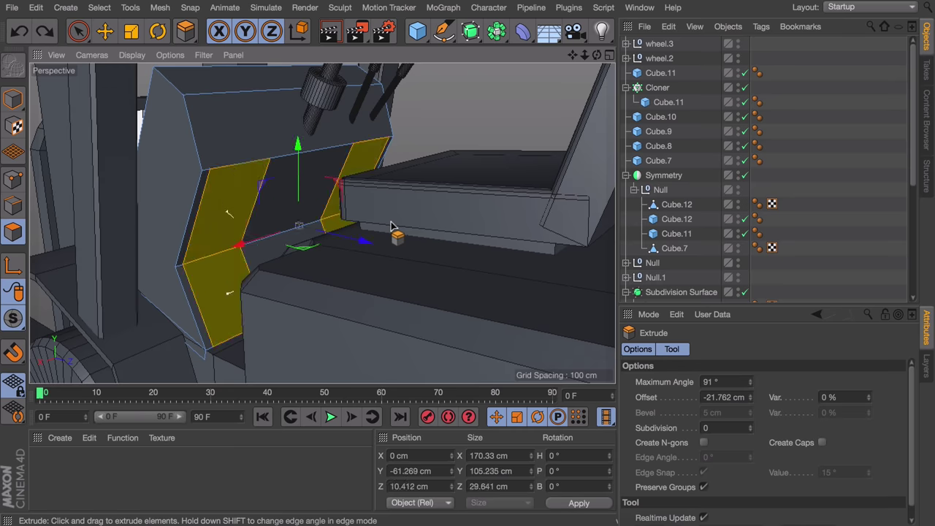
Try a second inward extrusion of the dashboard's four side polygons with an adjusted offset, and undo back
left_click_drag(390, 223, 323, 222)
left_click_drag(385, 228, 512, 241, "alt")
left_click_drag(750, 397, 751, 408)
left_click_drag(465, 234, 336, 227, "alt")
key("e")
left_click(409, 175)
scroll(363, 246, "down", 4)
key("super+z")
key("super+z")
key("super+z")
key("super+z")
key("super+z")
Reselect the four side polygons flanking the dashboard's inset, extrude them inward, and fine-tune the offset
scroll(371, 234, "up", 5)
key("t")
key("d")
left_click(278, 281)
left_click(283, 223, "shift")
left_click(441, 167, "shift")
left_click(433, 205, "shift")
left_click_drag(433, 204, 390, 204)
left_click_drag(390, 204, 516, 206, "alt")
left_click_drag(750, 397, 750, 407)
left_click_drag(547, 248, 507, 248, "alt")
key("e")
left_click(826, 183)
Add a Floor object and align it in the side view with the bottom of the forklift's tyres
scroll(449, 208, "down", 5)
scroll(507, 249, "down", 2)
scroll(456, 234, "down", 2)
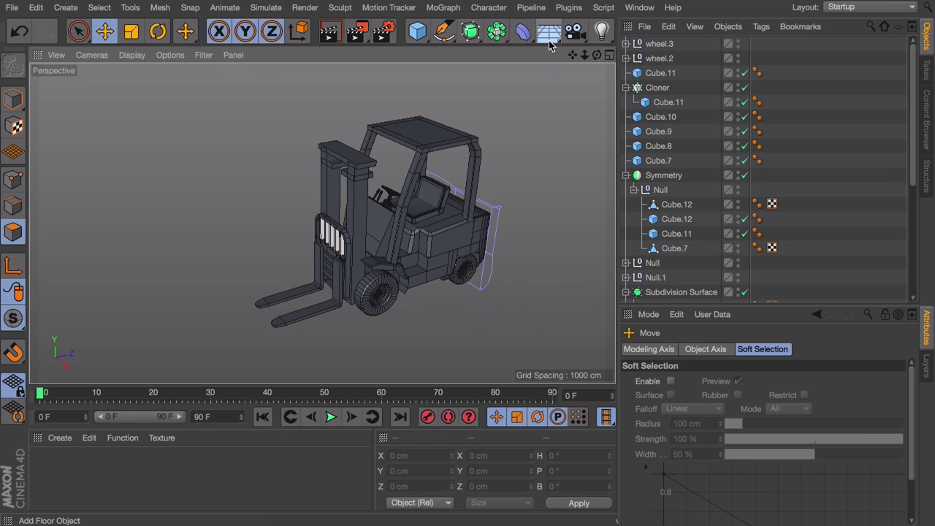
left_click(548, 41)
left_click_drag(380, 154, 382, 219)
middle_click(382, 218)
middle_click_drag(146, 305, 276, 263, "alt")
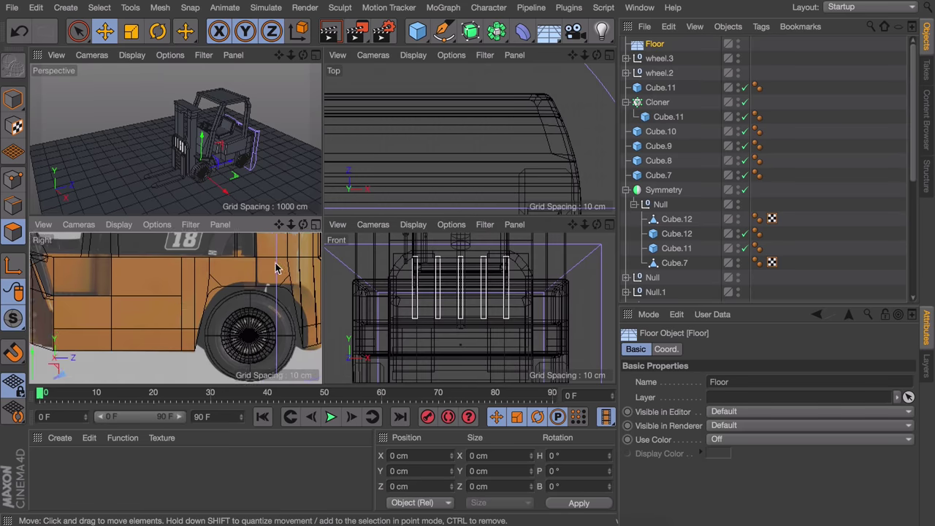
scroll(276, 268, "down", 3)
middle_click(276, 268)
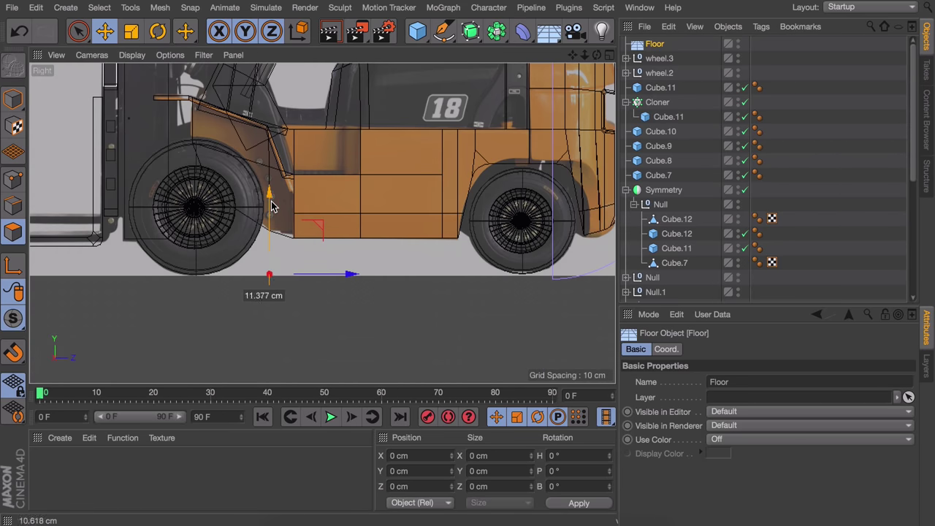
middle_click(271, 207)
scroll(221, 184, "up", 5)
left_click_drag(134, 89, 188, 149)
scroll(136, 89, "down", 3)
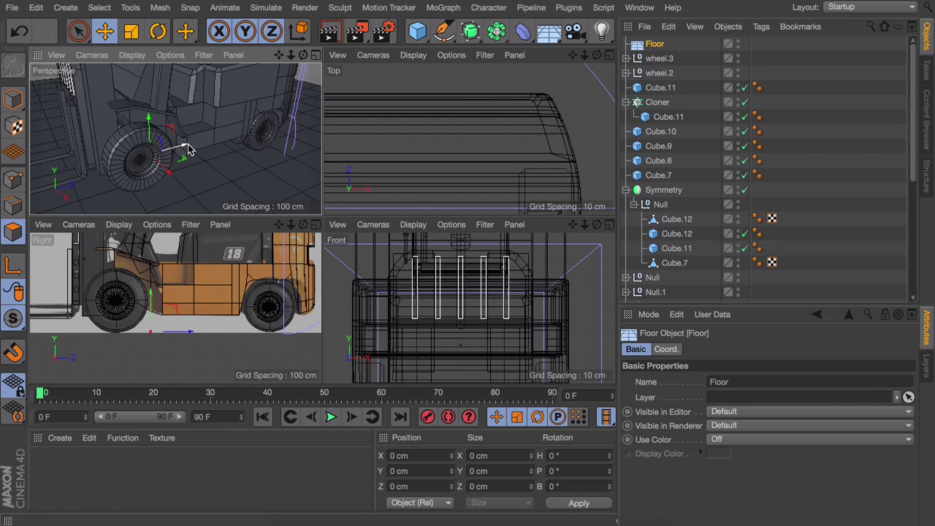
middle_click(188, 150)
scroll(367, 261, "down", 4)
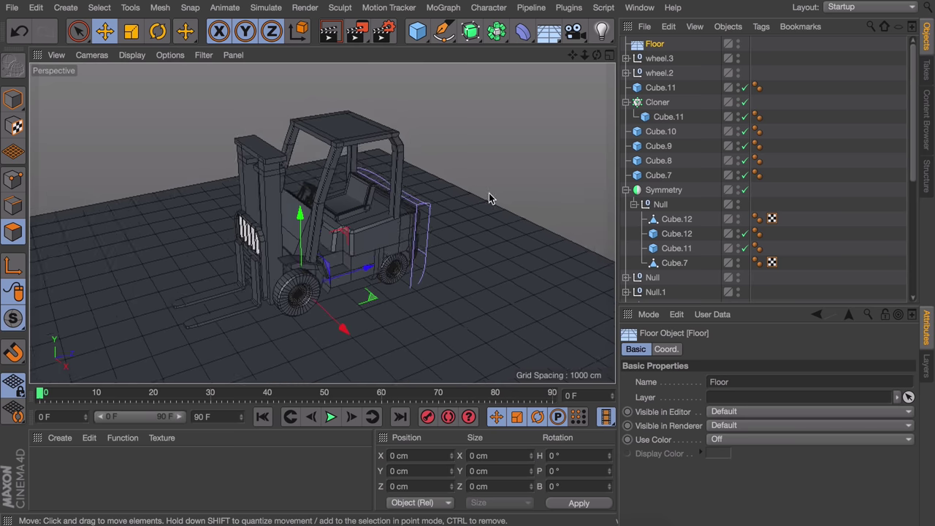
Create a new material and set its colour to orange with R 255, G 187, B 76
double_click(304, 470)
double_click(46, 465)
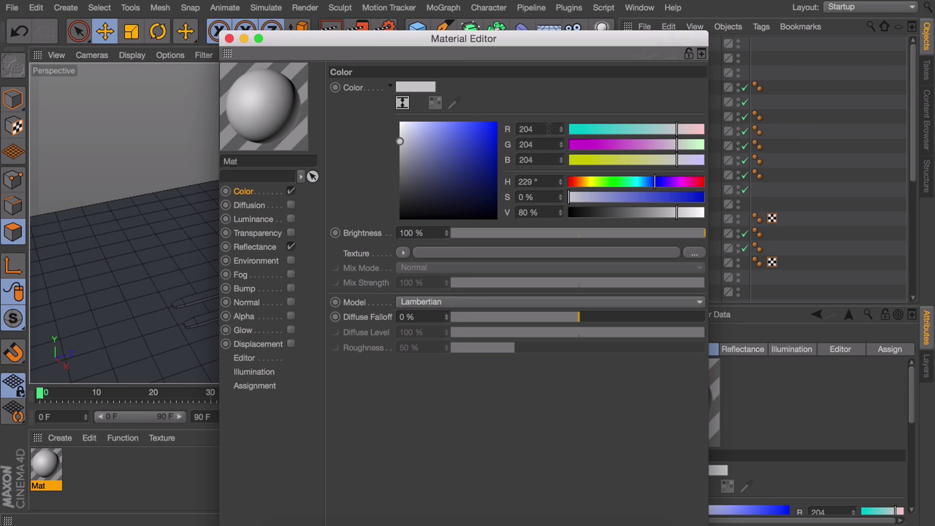
left_click_drag(685, 132, 608, 159)
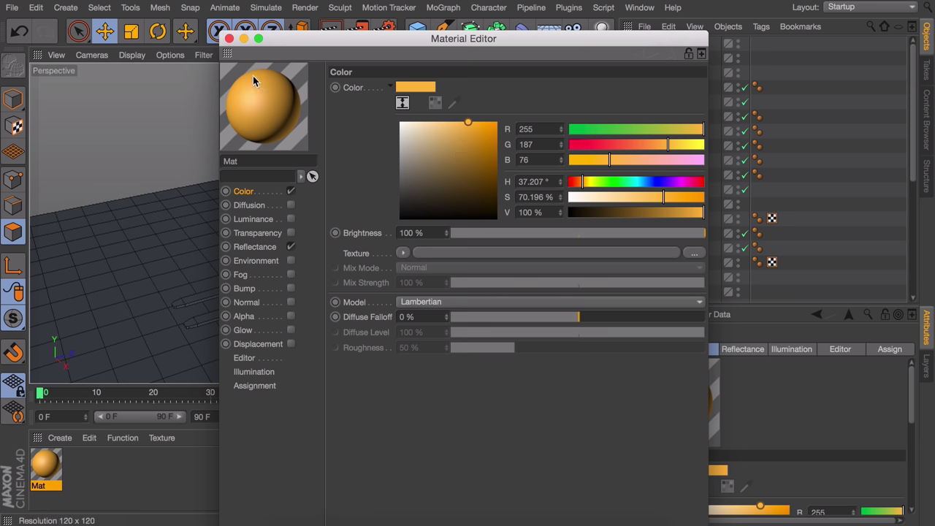
left_click(231, 40)
Create a second material and set its colour to dark blue-grey with R 59, G 60, B 65
double_click(130, 473)
double_click(46, 462)
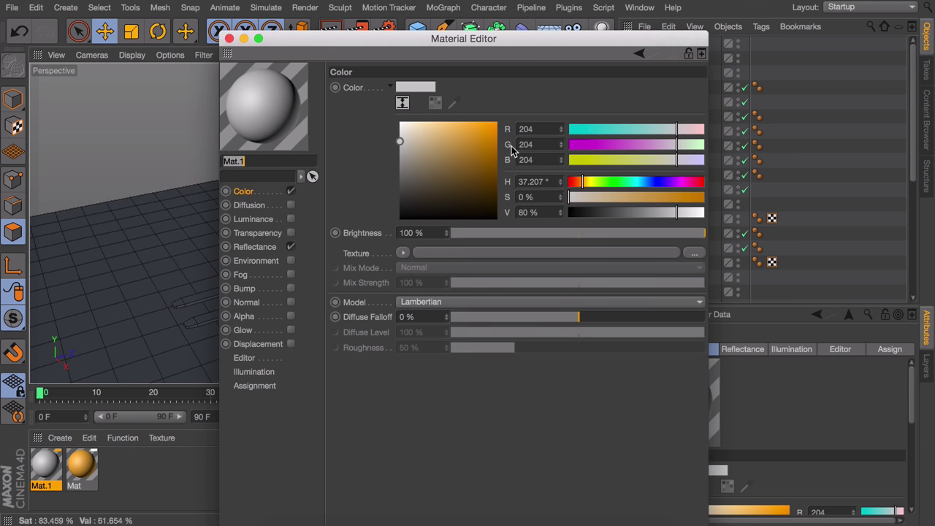
left_click(649, 182)
left_click_drag(425, 185, 407, 191)
left_click(401, 198)
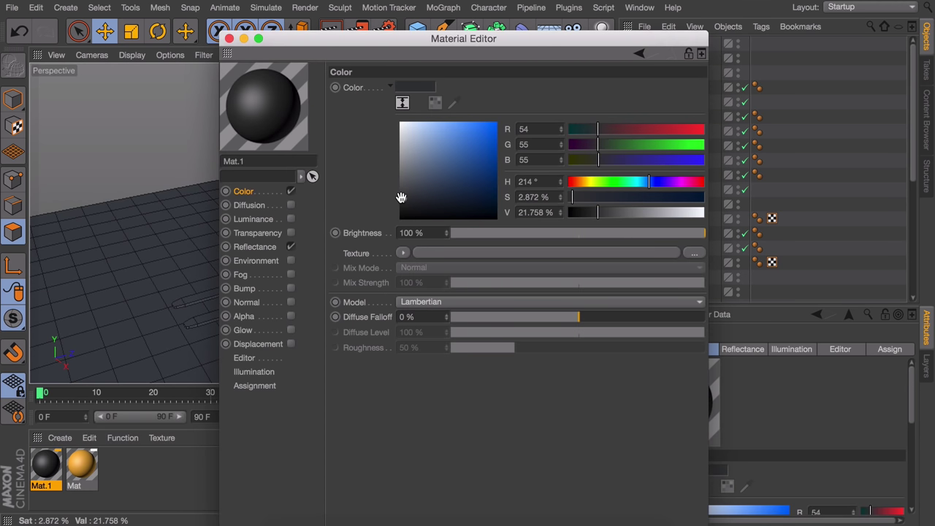
left_click(561, 144)
scroll(559, 156, "up", 7)
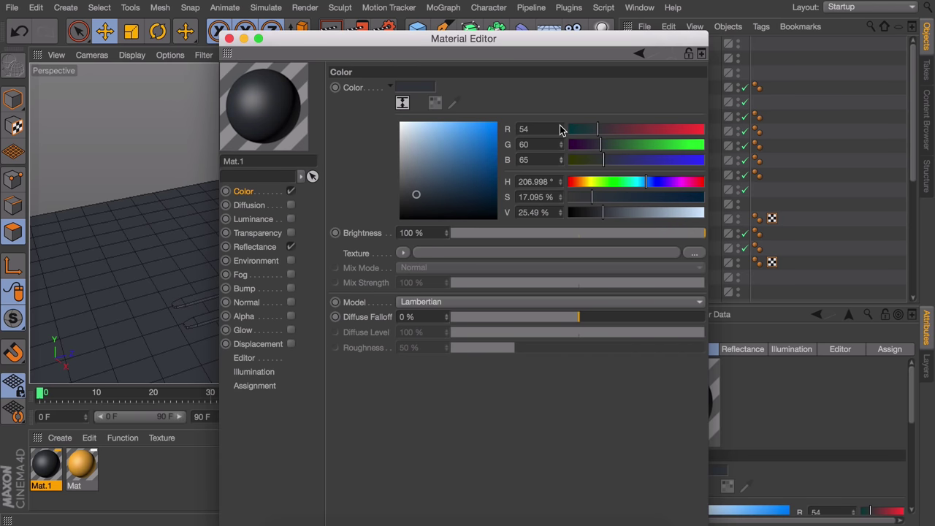
scroll(560, 125, "up", 5)
left_click(229, 38)
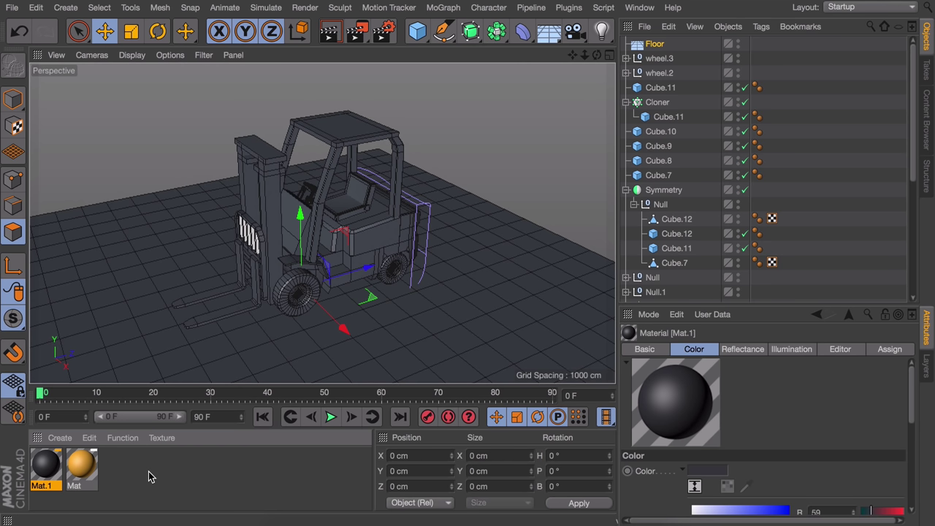
Switch to Model mode and apply the dark Mat.1 material to the floor and the wheels
left_click(488, 209)
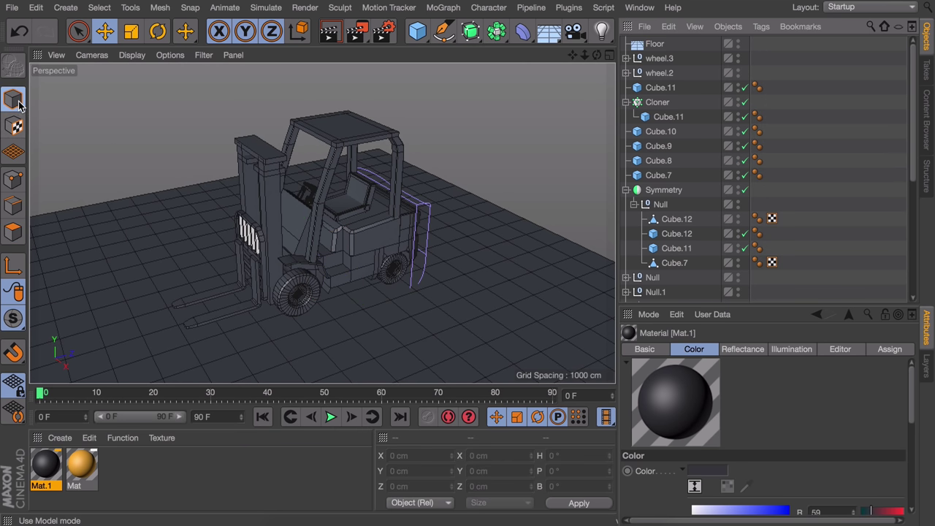
left_click_drag(45, 467, 158, 380)
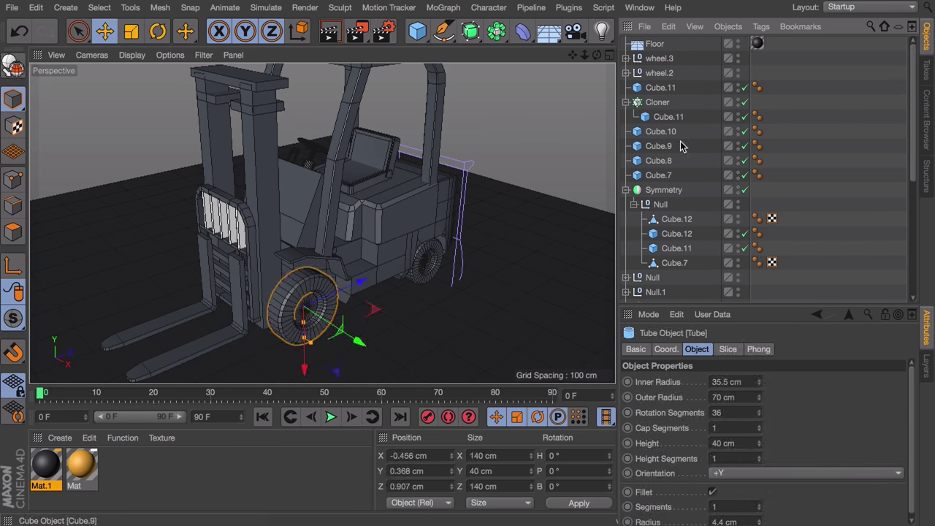
left_click_drag(45, 468, 223, 220)
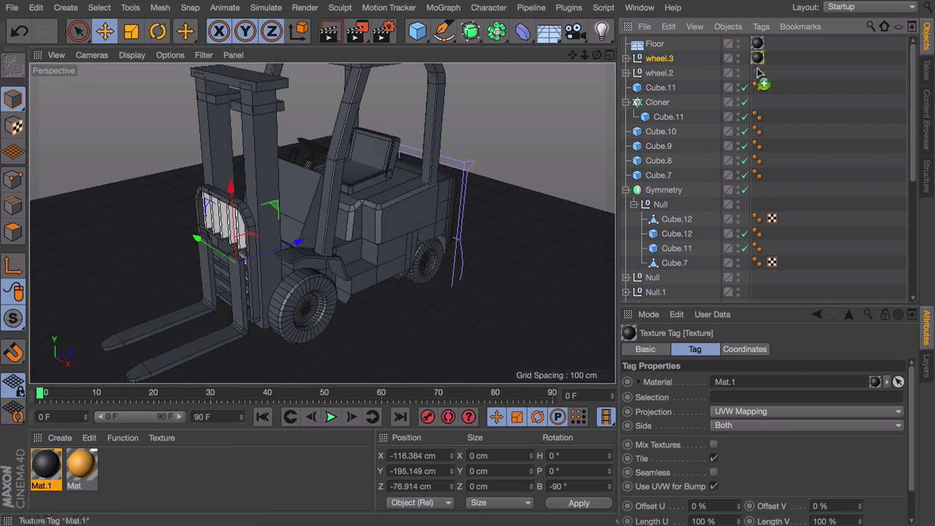
left_click_drag(45, 465, 303, 307)
Apply dark Mat.1 to the seat and the body beneath it, and orange Mat to the forklift's chassis
left_click(396, 224)
mouse_move(45, 464)
left_mouse_down()
mouse_move(427, 263)
mouse_move(398, 219)
left_mouse_up()
mouse_move(45, 464)
left_mouse_down()
mouse_move(362, 173)
mouse_move(371, 152)
left_mouse_up()
left_click_drag(81, 465, 376, 255)
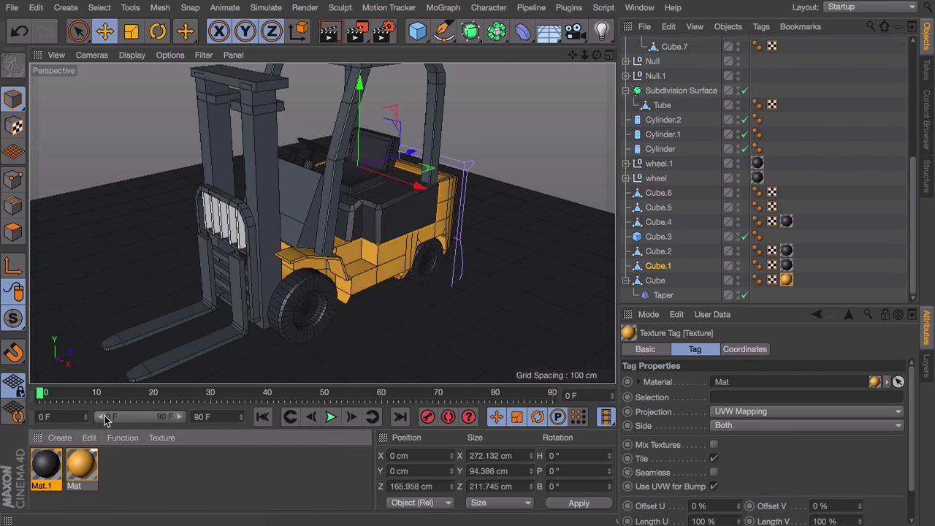
Apply Mat.1 to the mast's Symmetry object, the Cloner bars, and the loose mast cubes collected in one group
left_click(261, 157)
scroll(705, 219, "up", 5)
left_click_drag(46, 464, 664, 190)
mouse_move(45, 465)
left_mouse_down()
mouse_move(173, 332)
mouse_move(658, 102)
left_mouse_up()
left_click(660, 88)
left_click(661, 132, "ctrl")
left_click(660, 146, "ctrl")
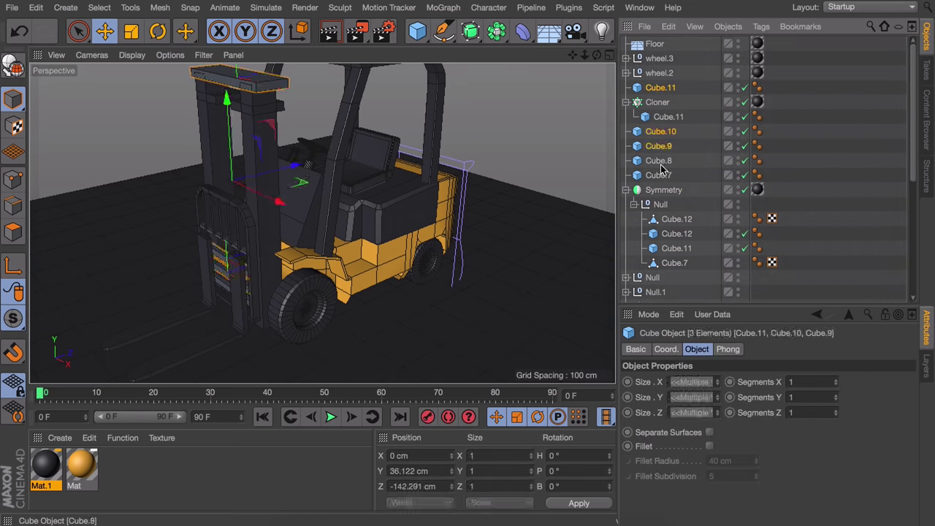
left_click_drag(45, 465, 656, 87)
Group the steering wheel's subdivision surface and cylinders, and apply Mat.1 to the group
left_click(512, 110)
scroll(329, 161, "up", 8)
left_click_drag(329, 161, 395, 197, "alt")
left_click(672, 221)
left_click(658, 280, "shift")
key("alt+g")
left_click_drag(45, 465, 655, 175)
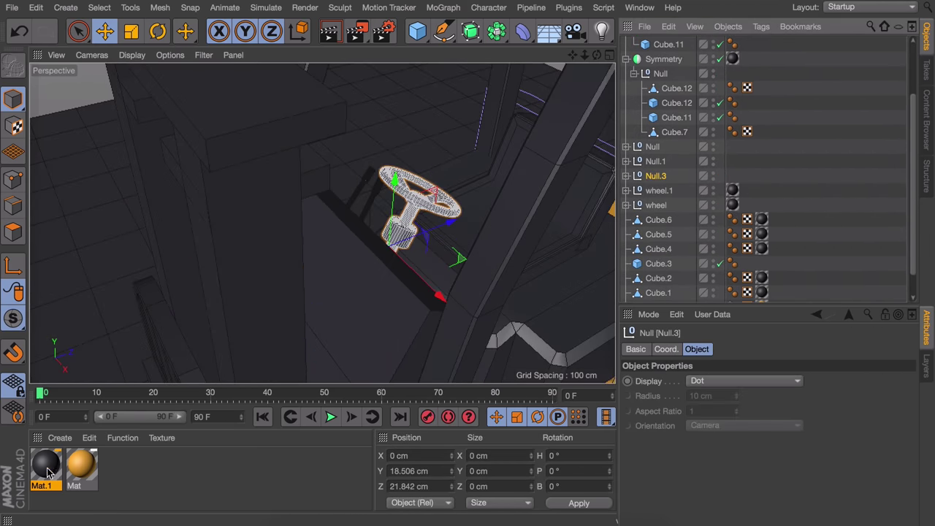
Apply Mat.1 to the Null and Null.1 groups and deselect everything
left_click(379, 186)
left_click_drag(46, 465, 652, 146)
left_click_drag(45, 464, 655, 161)
left_click(789, 188)
scroll(340, 259, "down", 6)
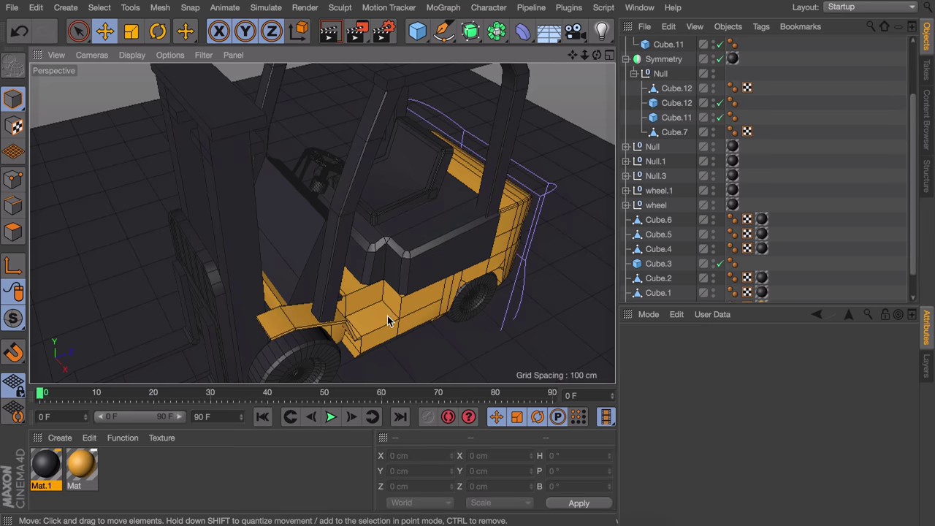
Select the chassis's footwell floor polygons and the front cross panel, and assign Mat.1 to them
scroll(388, 321, "up", 5)
left_click_drag(375, 246, 313, 202, "alt")
left_click(313, 202)
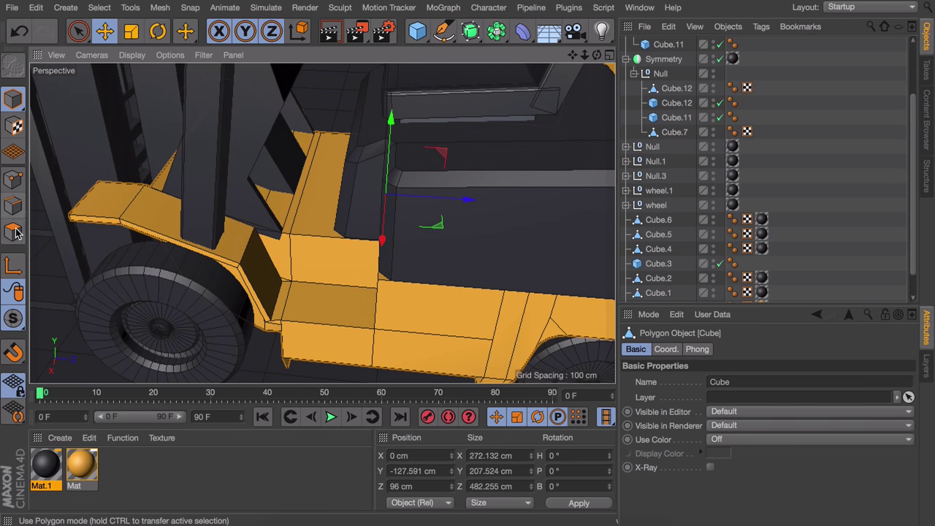
left_click(16, 232)
left_click(302, 211)
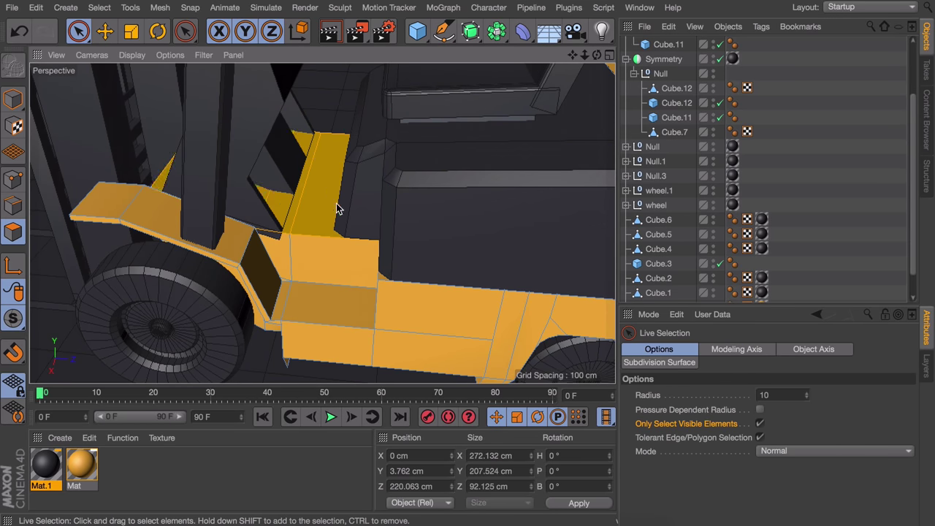
left_click(334, 209)
left_click_drag(259, 229, 371, 236, "alt")
left_click_drag(205, 234, 175, 223, "alt")
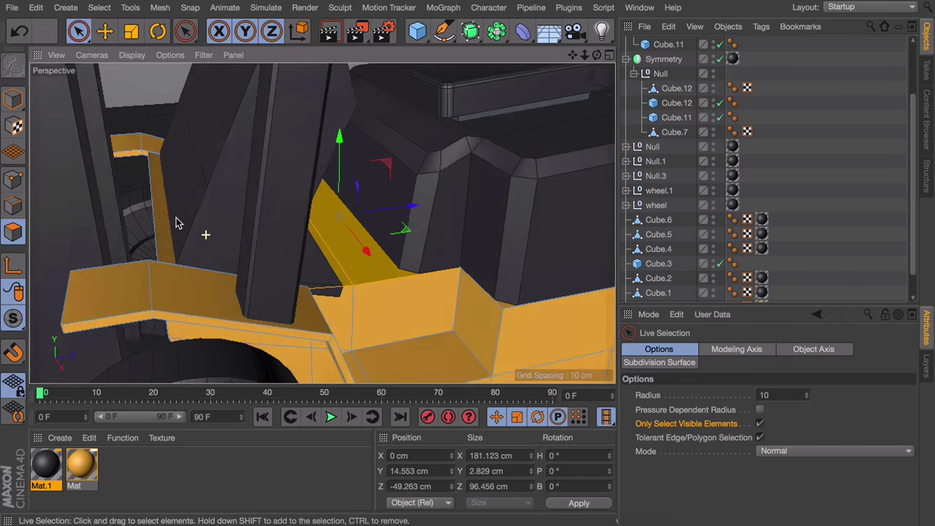
left_click(165, 221, "shift")
left_click_drag(46, 464, 249, 261)
left_click_drag(344, 301, 274, 314, "alt")
mouse_move(46, 463)
left_mouse_down()
mouse_move(347, 319)
mouse_move(314, 295)
left_mouse_up()
Select the chassis's entry step polygons behind the front wheel and assign Mat.1 to them
mouse_move(261, 252)
left_mouse_down()
mouse_move(320, 317)
mouse_move(315, 256)
left_mouse_up()
left_click_drag(292, 317, 410, 292, "alt")
left_click_drag(448, 241, 390, 309, "shift")
left_click_drag(46, 464, 438, 260)
Move the chassis's front cross edge between the two fenders slightly forward below the dashboard
scroll(468, 228, "down", 5)
left_click_drag(294, 215, 522, 128, "alt")
scroll(522, 128, "up", 5)
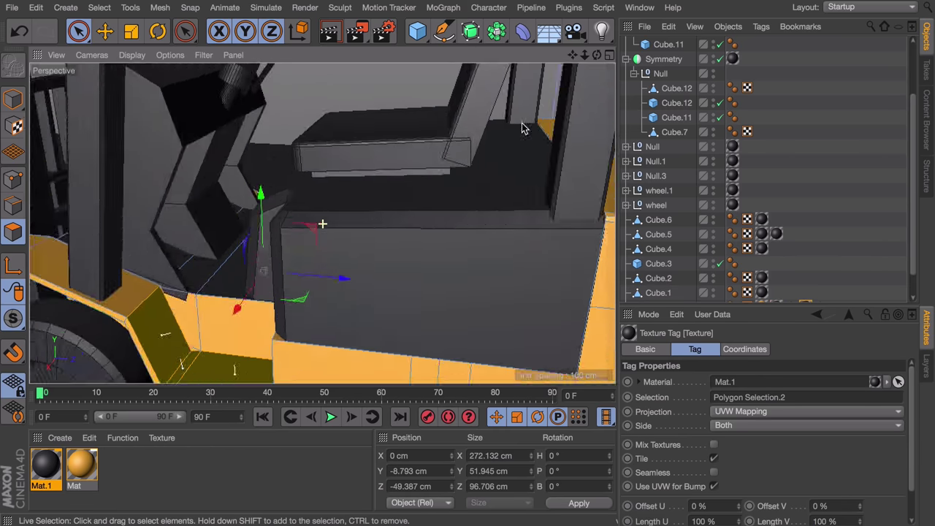
right_click_drag(522, 129, 271, 238, "alt")
left_click_drag(271, 238, 387, 240, "alt")
left_click(14, 205)
left_click(105, 30)
left_click(321, 208)
right_click_drag(352, 186, 401, 161, "alt")
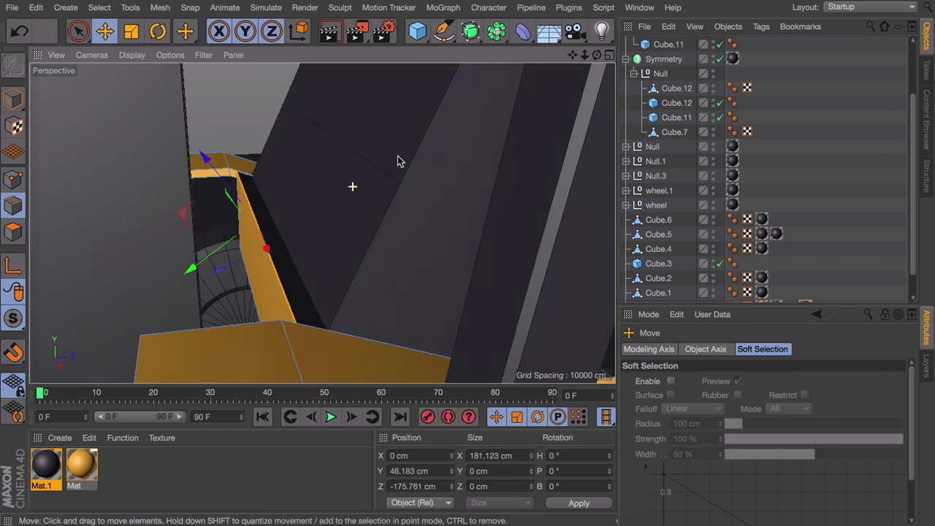
left_click_drag(184, 214, 161, 213)
left_click(296, 224)
left_click(160, 213)
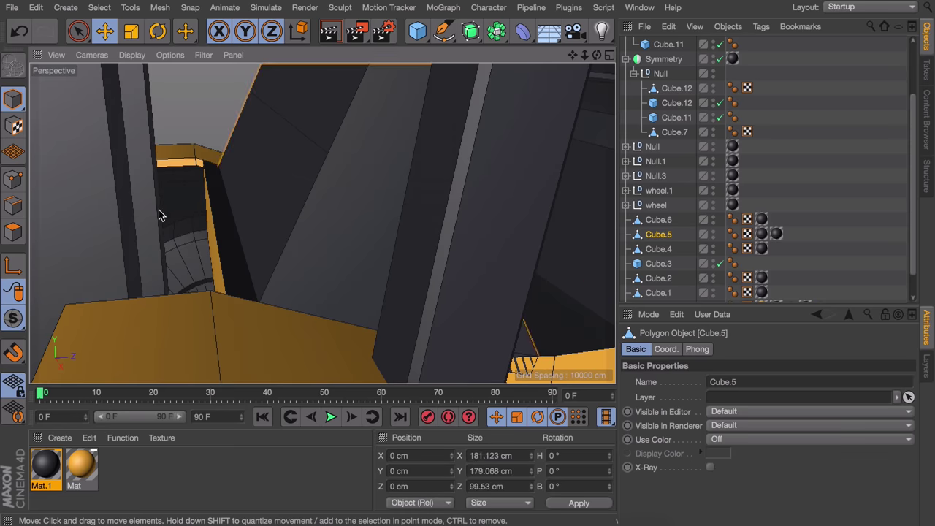
Refine the front edge in the side view where the dashboard meets the fender, and deselect it
middle_click(161, 213)
right_click_drag(157, 307, 185, 348, "alt")
right_click_drag(125, 169, 164, 155, "alt")
left_click(79, 31)
left_click(91, 190)
left_click_drag(220, 301, 181, 284)
middle_click(212, 193)
left_click(819, 147)
Examine the coloured forklift from the fender, as a whole, and from low beside the chassis underside
right_click_drag(388, 183, 387, 296, "alt")
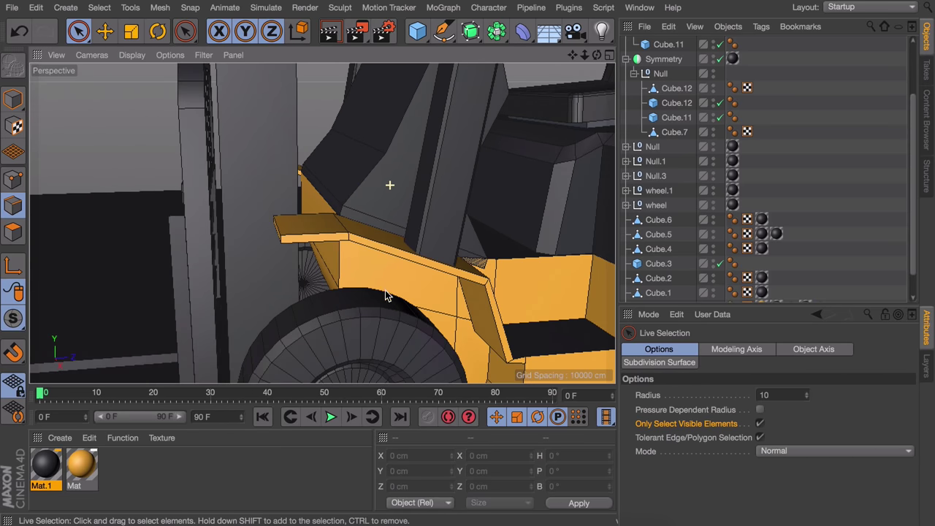
left_click_drag(378, 249, 445, 271, "alt")
right_click_drag(445, 271, 428, 286, "alt")
middle_click_drag(497, 247, 378, 261, "alt")
right_click_drag(398, 257, 388, 272, "alt")
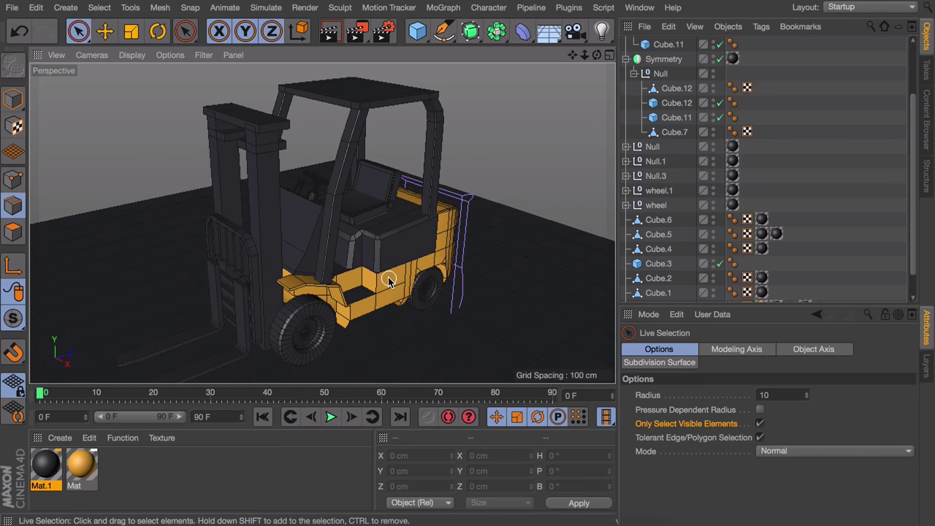
middle_click_drag(388, 272, 387, 234, "alt")
left_click_drag(384, 238, 349, 198, "alt")
right_click_drag(405, 278, 411, 191, "alt")
left_click_drag(400, 200, 308, 156, "alt")
scroll(309, 155, "down", 5)
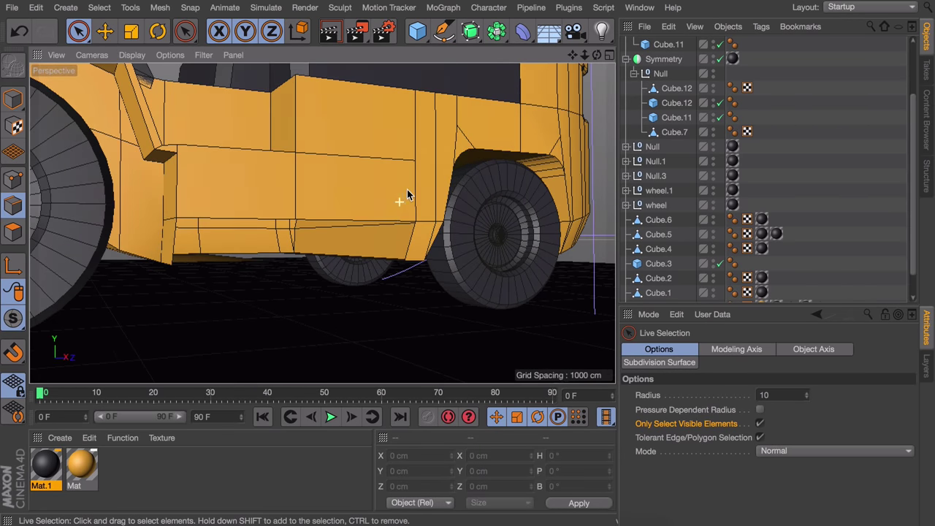
Bridge the open edges along the chassis underside between the front and rear wheels
left_click(380, 246)
key("b")
scroll(411, 240, "up", 3)
left_click(14, 205)
left_click_drag(241, 242, 183, 219, "alt")
left_click_drag(314, 240, 475, 231)
left_click_drag(69, 221, 514, 230)
left_click_drag(344, 239, 395, 245, "alt")
Return to Model mode, deselect everything, and render the perspective view of the whole forklift
scroll(400, 232, "down", 5)
left_click(13, 99)
left_click(105, 31)
left_click(818, 161)
scroll(375, 219, "down", 3)
key("super+r")
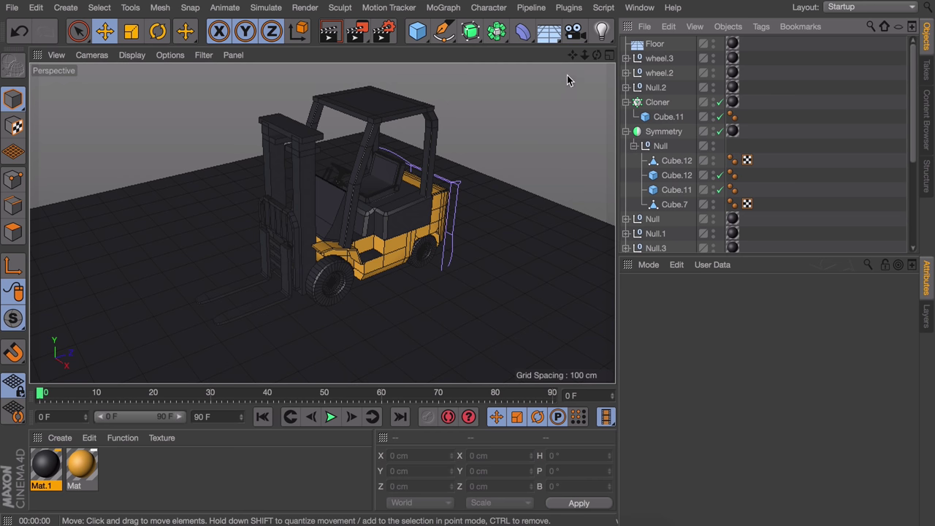
Add an area light and rotate its pitch to -90° so it faces the floor
left_click_drag(603, 36, 730, 77)
key("r")
left_click_drag(325, 150, 343, 171)
Scale the area light up until it extends well beyond the forklift on all sides
key("t")
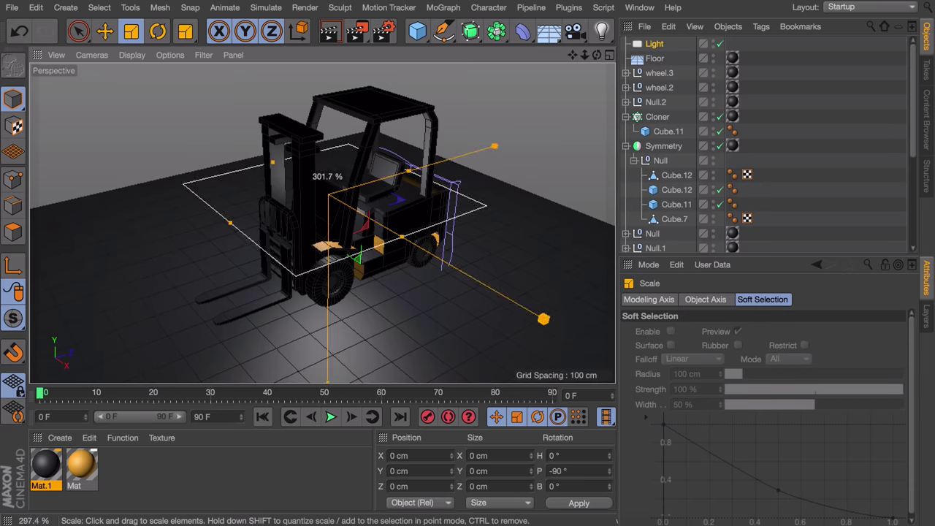
key("F5")
left_click_drag(482, 119, 510, 119)
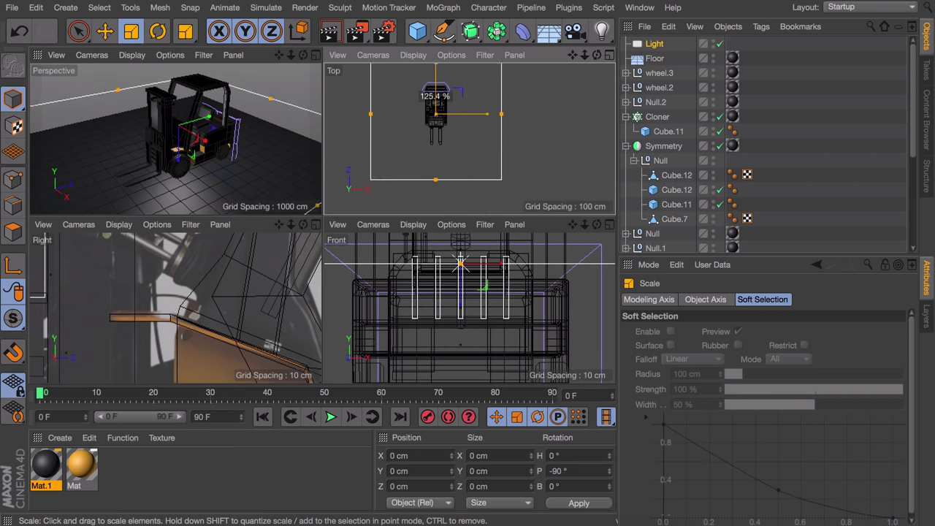
left_click(655, 59)
left_click(655, 44)
Raise the area light high above the forklift, to a Y position of about 1193 cm
middle_click(271, 148)
scroll(376, 234, "down", 5)
left_click_drag(376, 234, 407, 208, "alt")
key("e")
left_click_drag(365, 272, 366, 95)
Set the light's shadow type to Area and its intensity to 120%
left_click(654, 46)
scroll(661, 436, "down", 5)
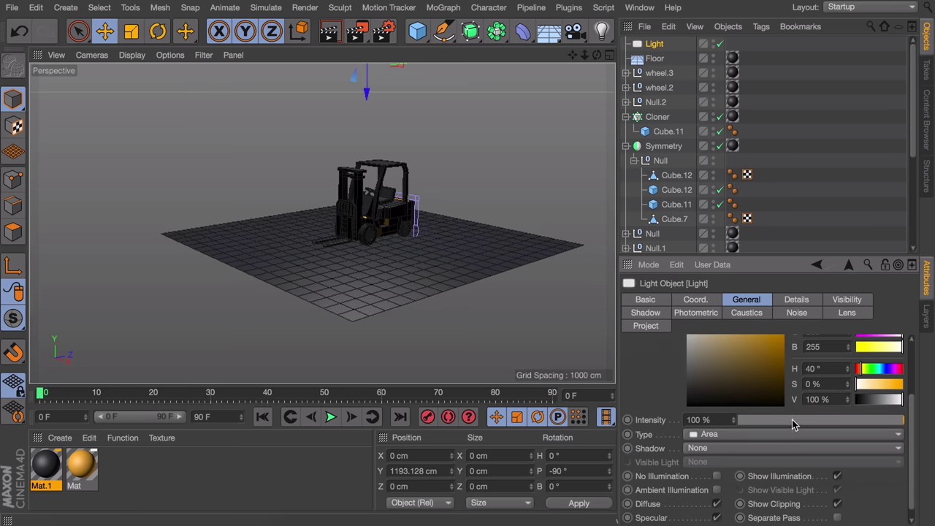
left_click(726, 447)
left_click(702, 490)
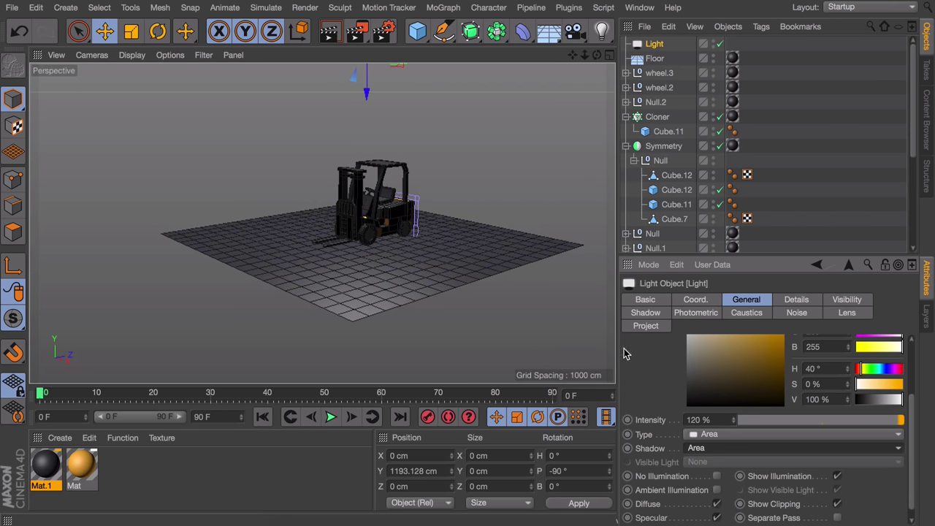
left_click(655, 47)
middle_click_drag(430, 166, 393, 227, "alt")
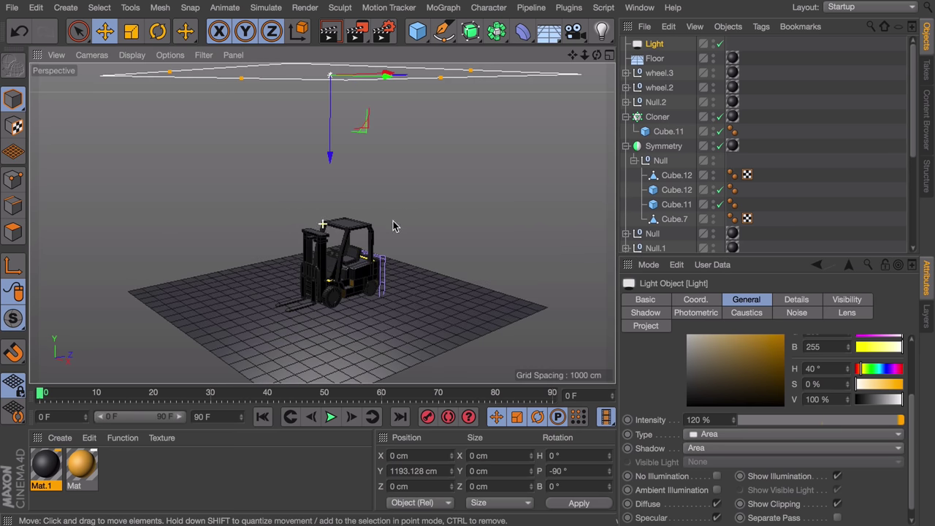
Duplicate the overhead area light to the forklift's side at X about 2088 cm and set the copy's intensity to 100%
left_click_drag(393, 225, 656, 227, "alt")
key("t")
left_click_drag(469, 160, 303, 225)
key("e")
middle_click_drag(606, 295, 528, 265, "alt")
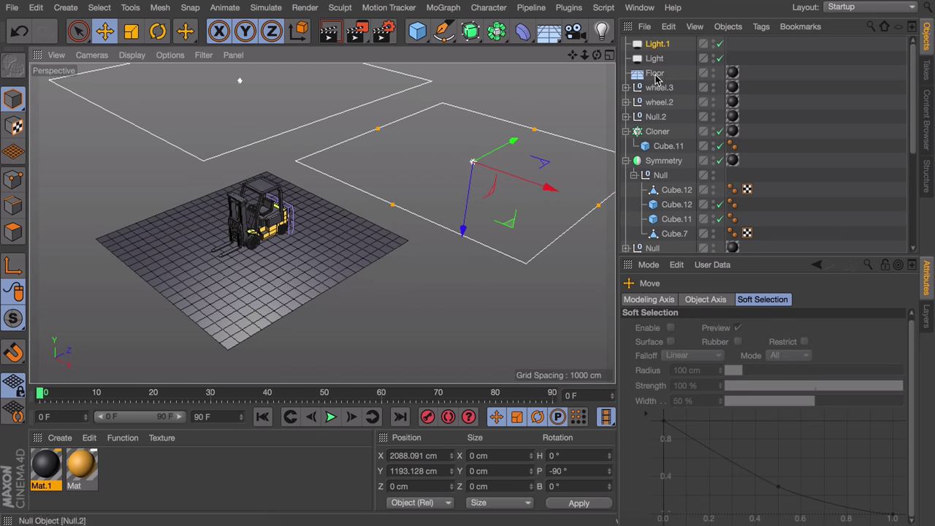
left_click(657, 44)
left_click(705, 499)
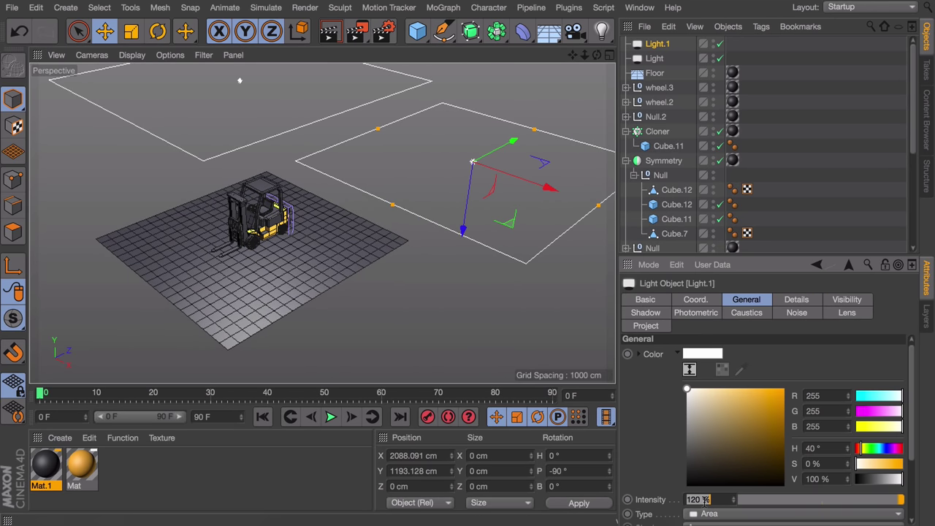
Tilt the side area light to a -50° pitch facing the forklift and lower it to a Y position of about 730 cm
key("r")
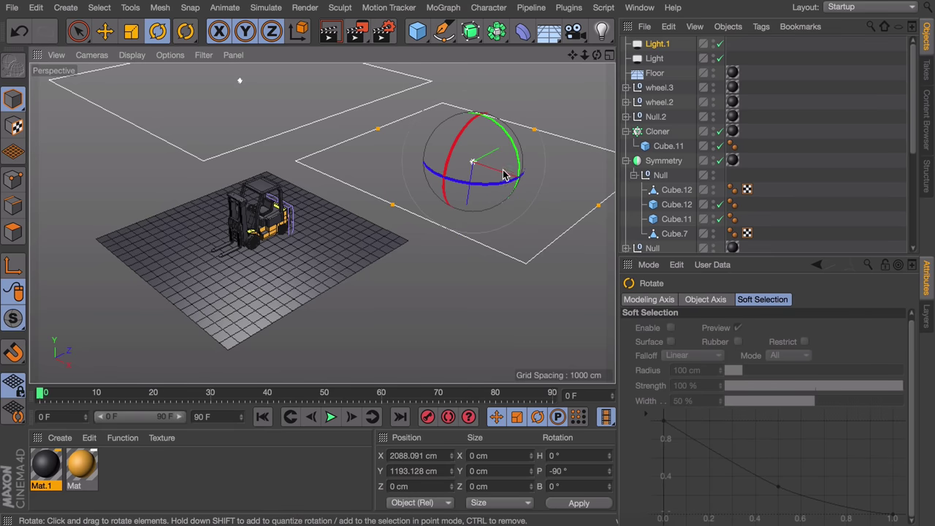
left_click_drag(503, 174, 545, 261)
key("e")
left_click_drag(471, 252, 432, 251, "alt")
left_click_drag(427, 261, 332, 307, "alt")
mouse_move(499, 276)
left_mouse_down("alt")
mouse_move(434, 288)
mouse_move(485, 272)
left_mouse_up("alt")
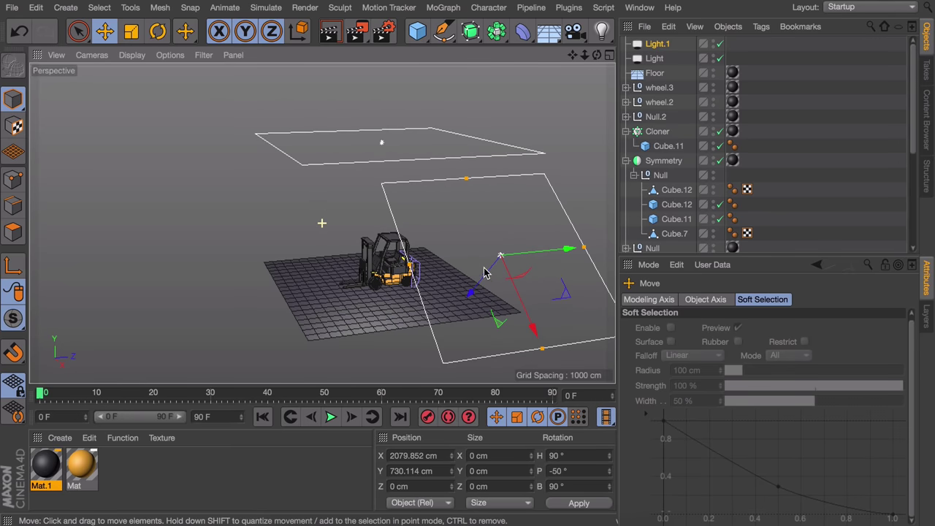
Copy the overhead area light out beyond the forks to Z about -2908 cm and scale the copy down
left_click(382, 148)
mouse_move(251, 154)
left_mouse_down("ctrl")
mouse_move(125, 157)
mouse_move(373, 152)
mouse_move(402, 176)
mouse_move(255, 137)
left_mouse_up("ctrl")
key("t")
Tilt the front area light to a -50° pitch and reposition it at about Y 1084 cm, Z -3038 cm
key("r")
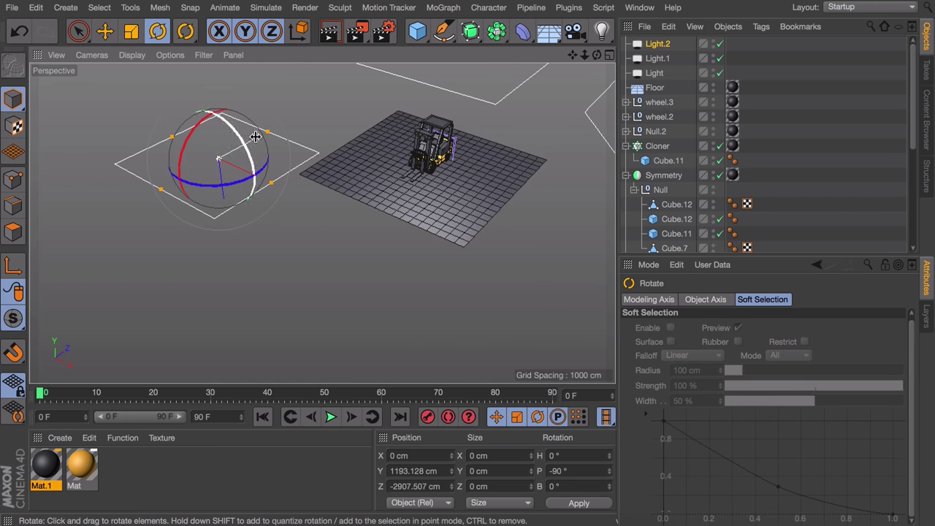
left_click_drag(195, 140, 227, 90, "shift")
key("e")
left_click_drag(303, 115, 284, 133)
middle_click_drag(354, 150, 341, 141, "alt")
Set the front area light's intensity to 100% and render a preview of the whole forklift
left_click(658, 44)
scroll(639, 445, "down", 5)
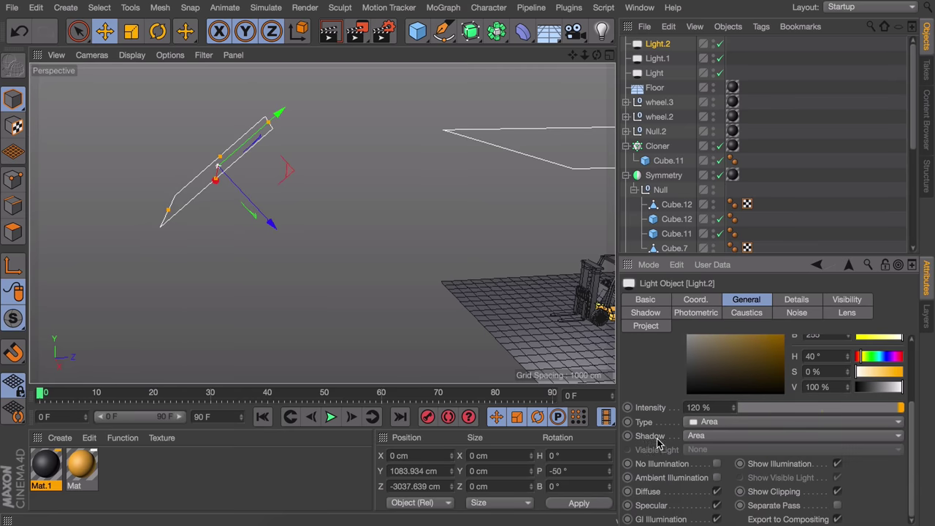
left_click(543, 275)
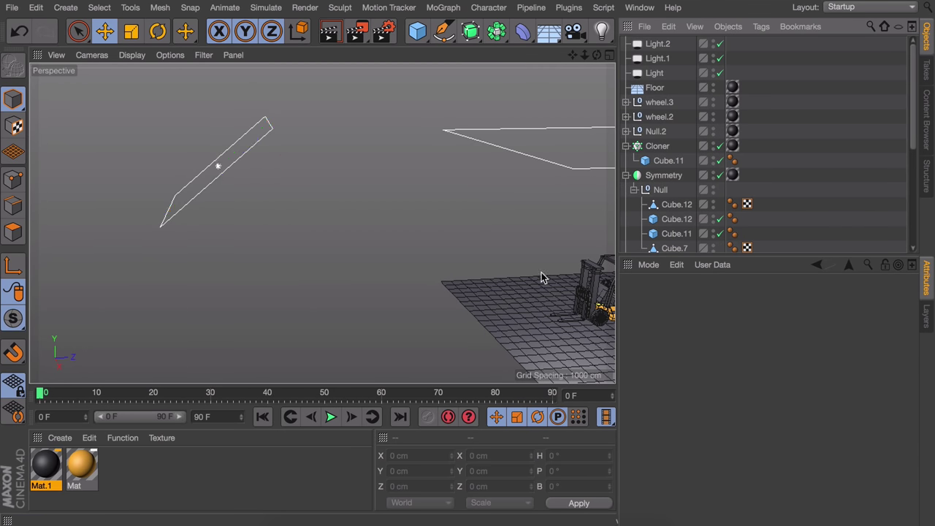
middle_click_drag(543, 276, 299, 290, "alt")
right_click_drag(299, 290, 397, 234, "alt")
left_click_drag(396, 234, 387, 226, "alt")
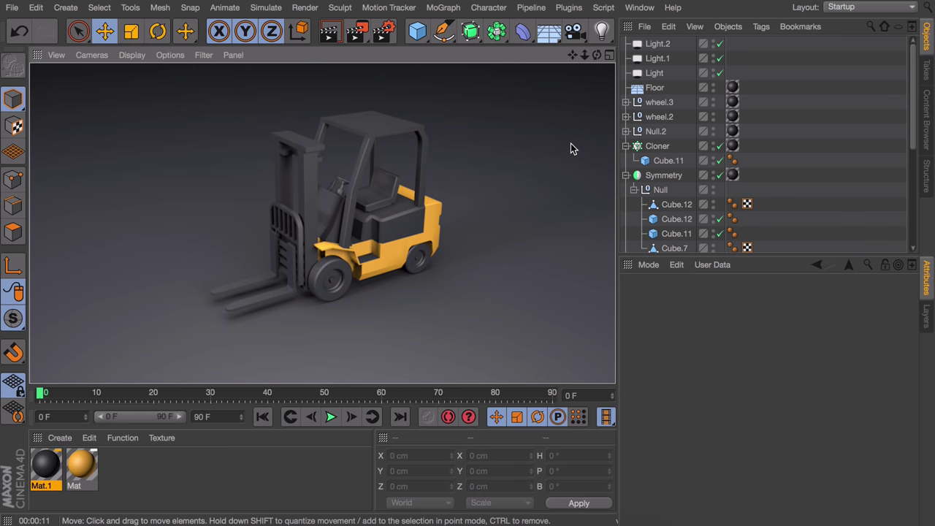
Add an Omni light with Ambient Illumination enabled and 40% intensity, and render the view
left_click(602, 32)
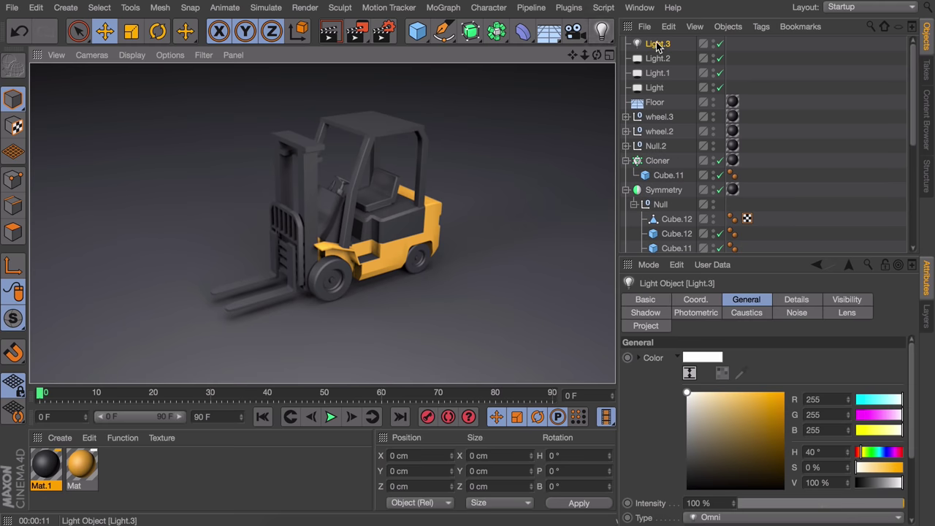
scroll(653, 463, "down", 3)
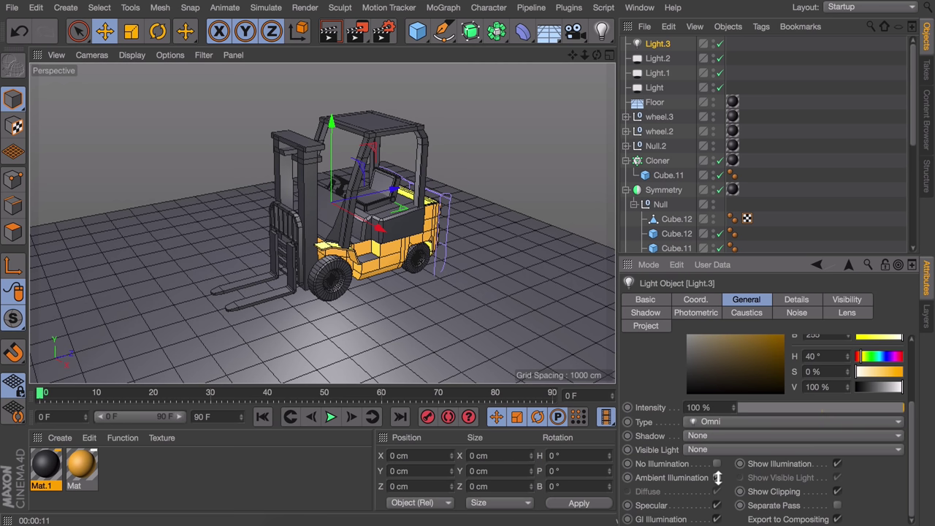
left_click(820, 408)
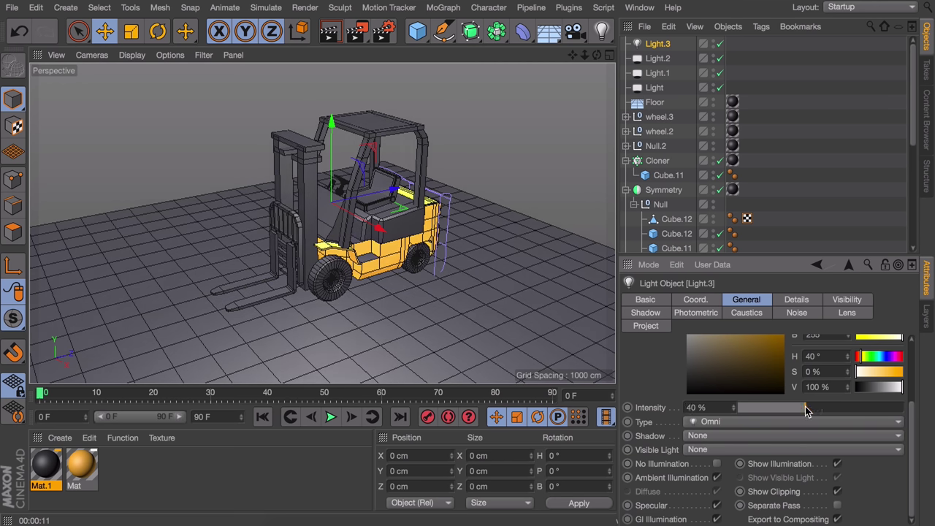
left_click(331, 31)
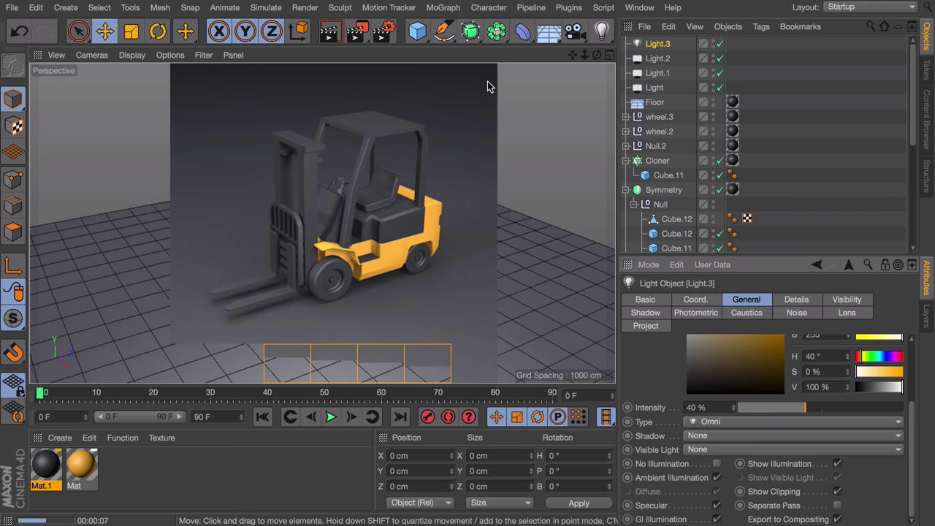
Add the Ambient Occlusion effect to the render settings and render the view again
left_click(387, 37)
left_click(54, 255)
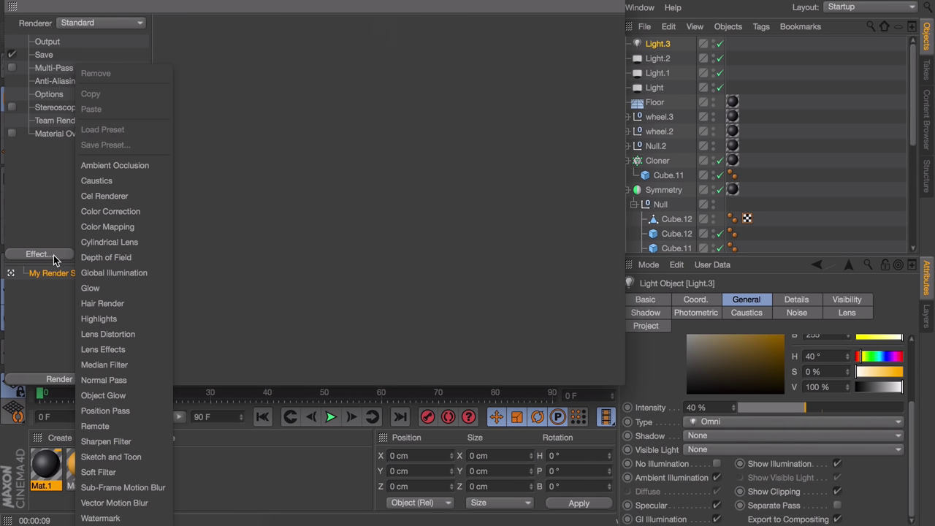
left_click(105, 167)
left_click(12, 2)
left_click(330, 31)
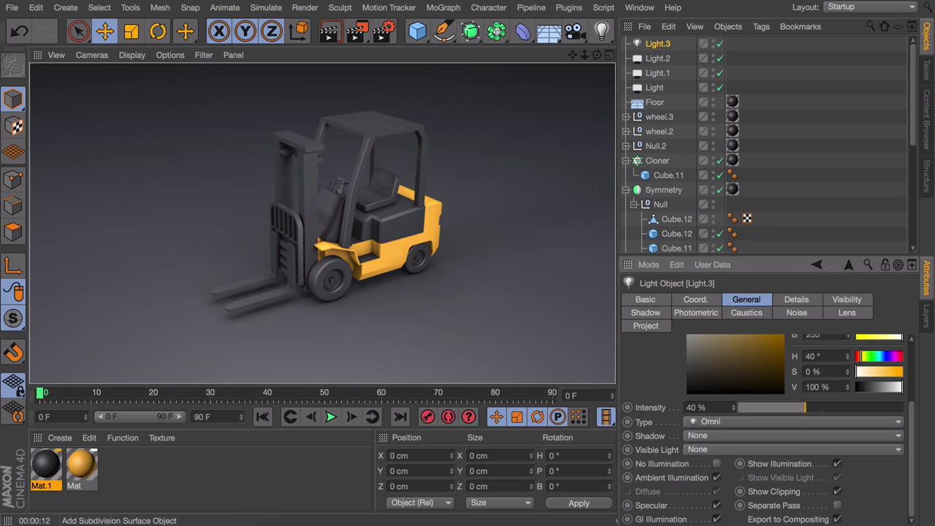
Make the orange material more saturated with RGB 255, 177, 50 and render a preview
double_click(81, 466)
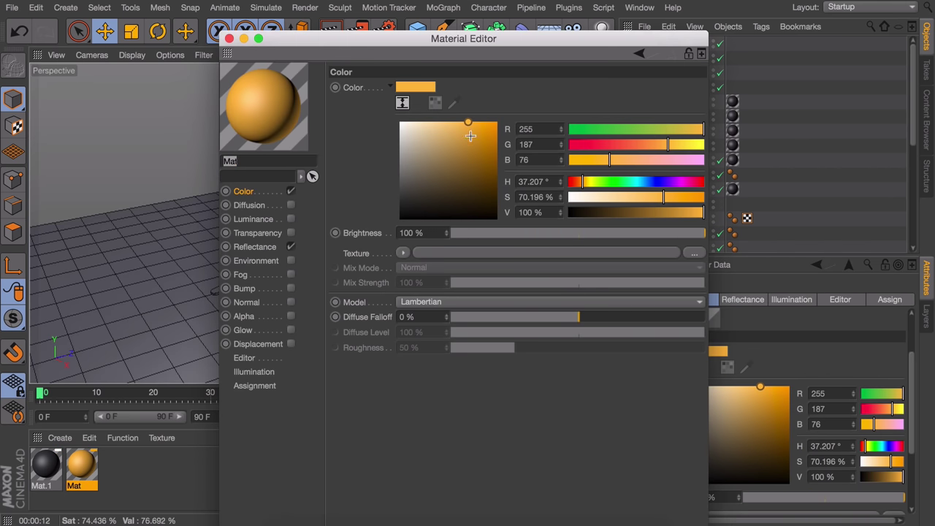
left_click(478, 120)
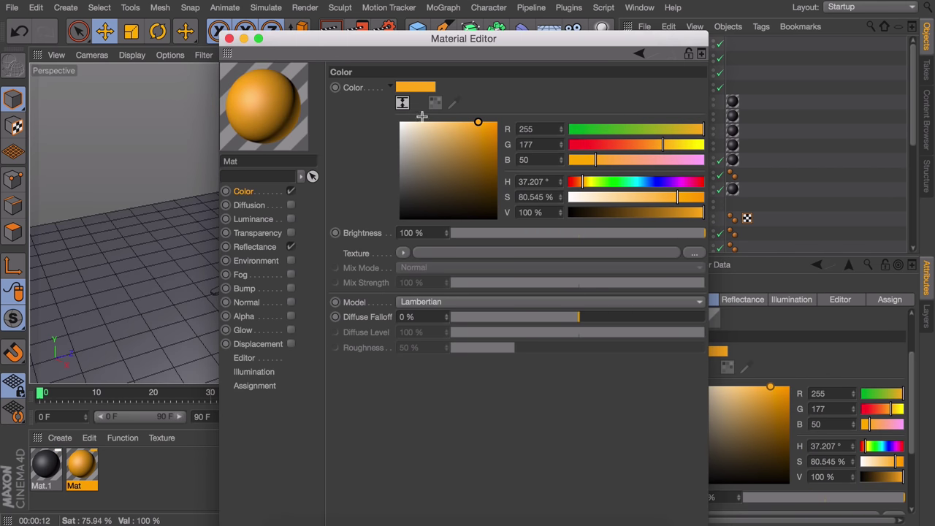
left_click(229, 38)
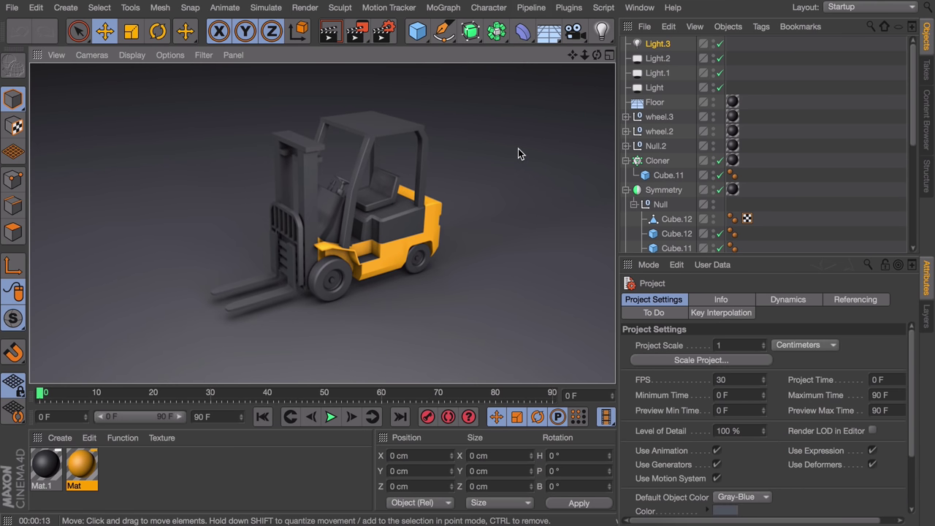
Raise the overhead area light to a Y position of about 1701 cm
left_click(658, 58)
scroll(445, 150, "down", 10)
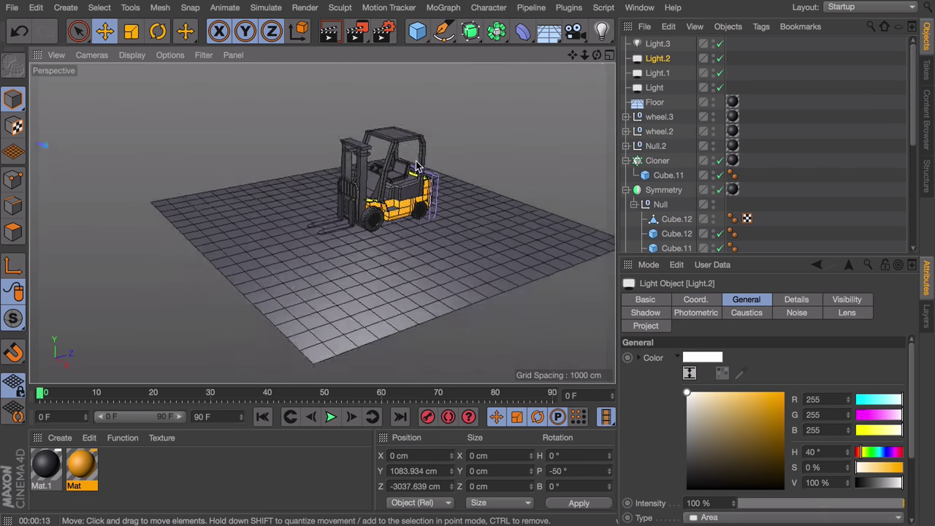
middle_click_drag(438, 149, 401, 252, "alt")
left_click(359, 138)
left_click_drag(359, 217, 361, 140)
scroll(460, 277, "down", 3)
left_click_drag(460, 278, 536, 247, "alt")
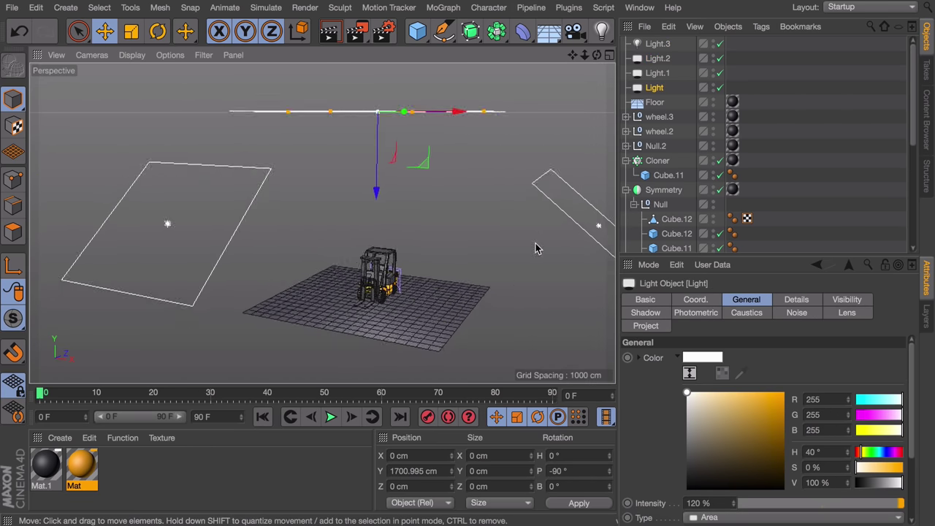
Move the side area light farther from the forklift, to about X 2508 cm, Y 1410 cm
middle_click_drag(536, 247, 460, 251, "alt")
left_click(509, 230)
left_click_drag(514, 298, 573, 224)
left_click_drag(463, 243, 454, 266, "alt")
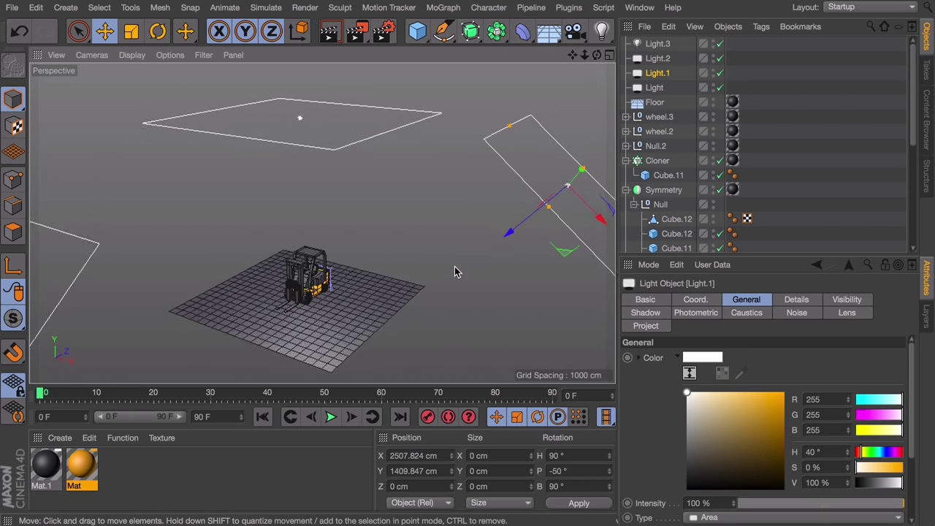
Rescale the area light in front of the forks and move it back to about Y 1489 cm, Z -3534 cm
key("t")
middle_click_drag(187, 278, 376, 216, "alt")
left_click(352, 188)
left_click_drag(395, 187, 326, 229)
key("e")
left_click_drag(265, 175, 218, 141)
Frame the forklift in a three-quarter front view and render the view with the repositioned lights
left_click_drag(321, 200, 328, 211, "alt")
right_click_drag(468, 197, 606, 161, "alt")
middle_click_drag(606, 160, 558, 139, "alt")
key("super+r")
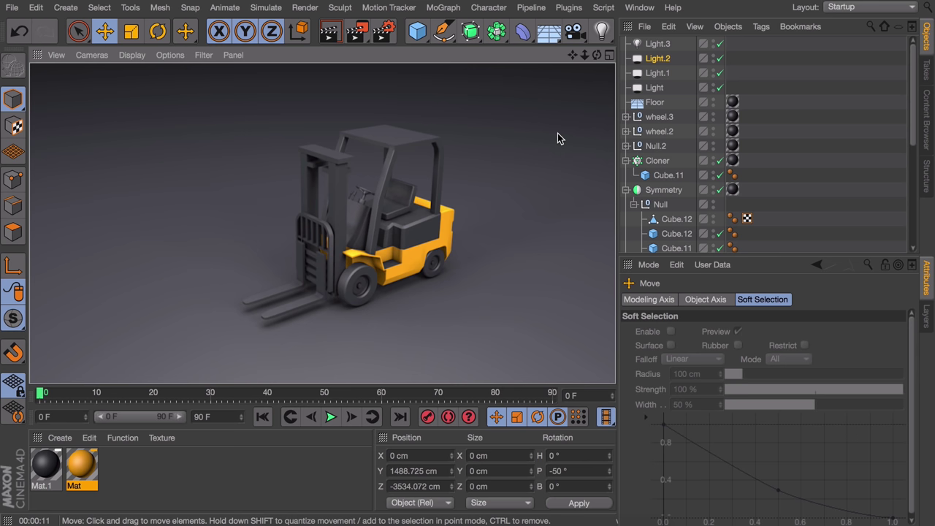
Add a camera from the current view and set its focal length to 80 mm
left_click(864, 84)
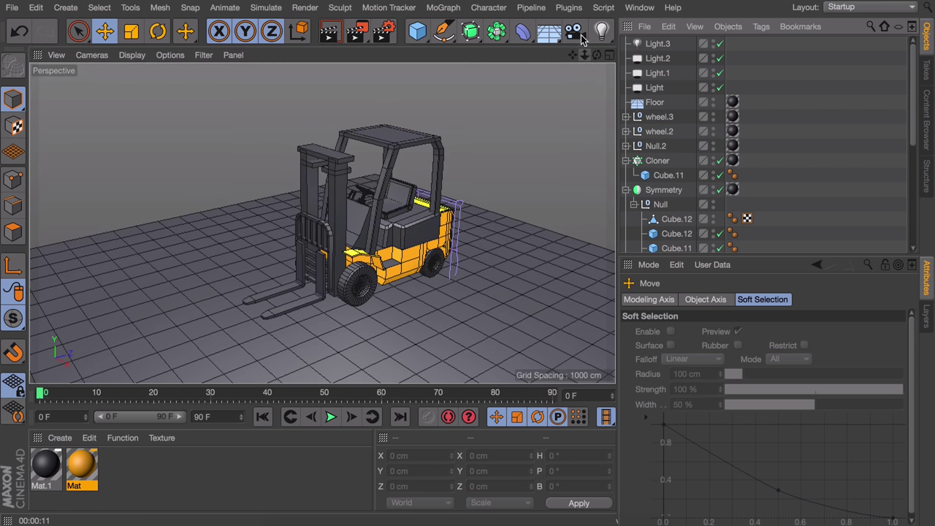
left_click(574, 31)
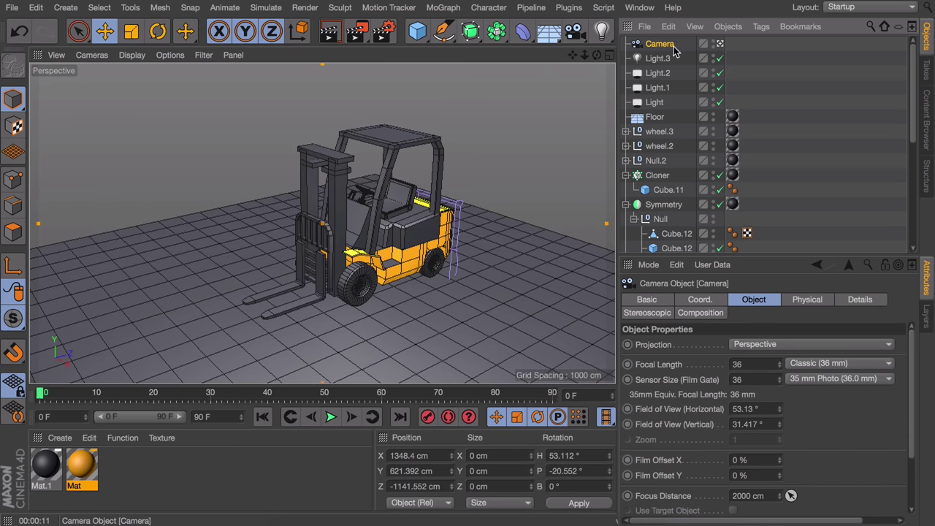
left_click(749, 363)
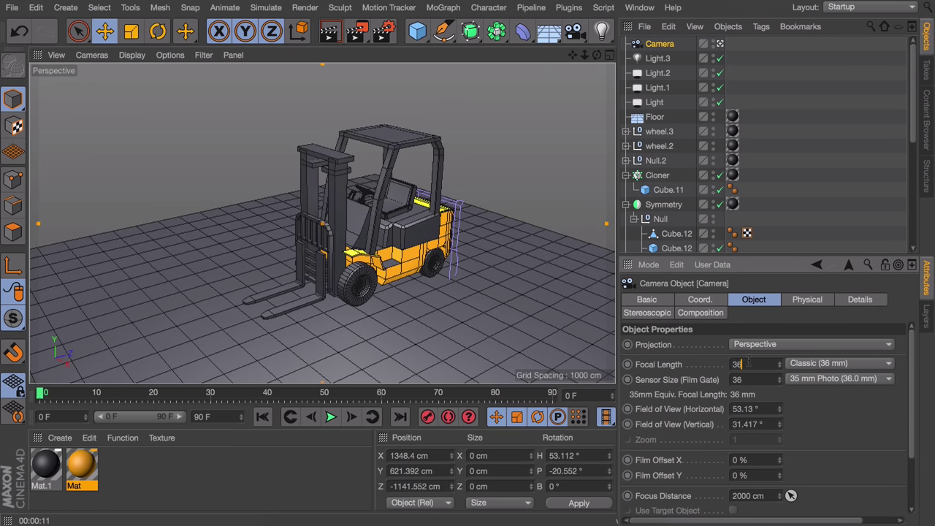
type("80")
key("Return")
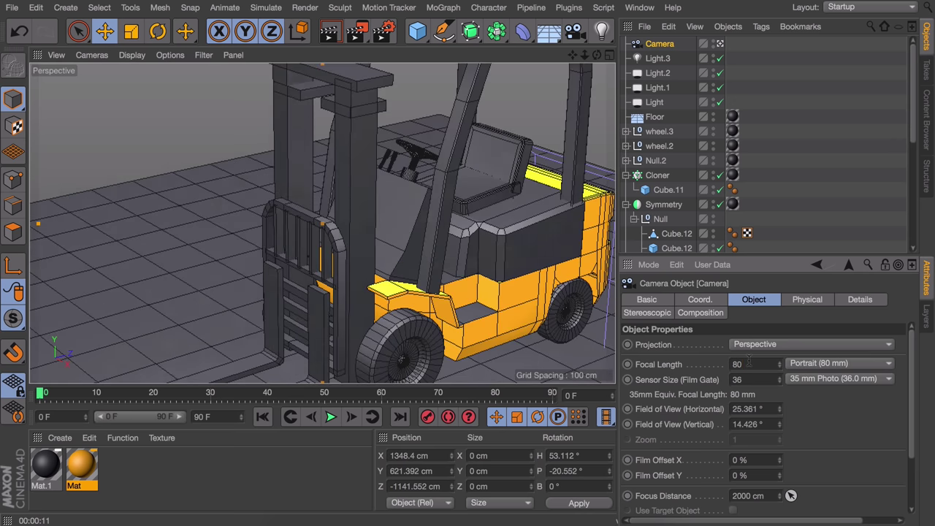
Pull the 80 mm camera back until the entire forklift is framed and render a preview through it
middle_click_drag(494, 202, 393, 201, "alt")
right_click_drag(393, 201, 413, 318, "alt")
scroll(414, 319, "down", 3)
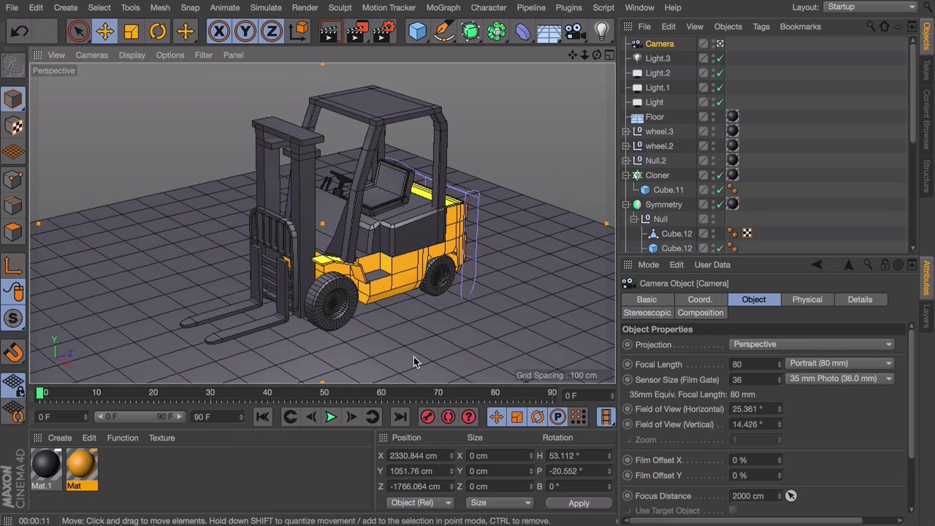
scroll(405, 321, "down", 3)
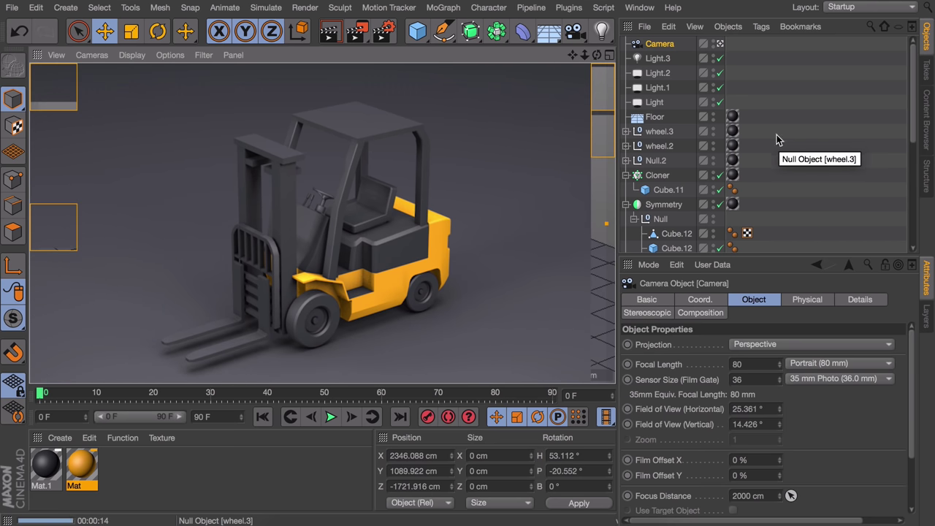
Leave the camera view and build a pallet from flat cubes in front of the fork carriage
left_click(475, 223)
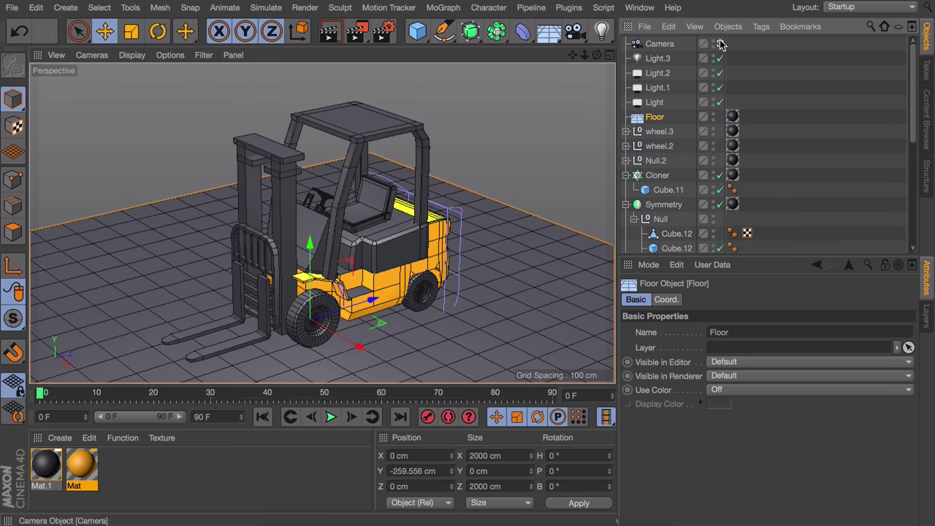
left_click(720, 44)
left_click_drag(467, 197, 337, 69, "alt")
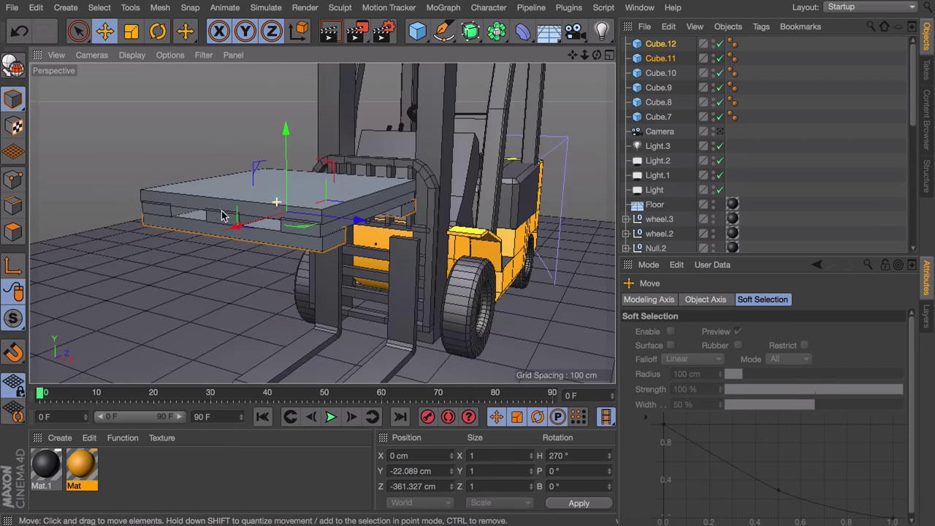
Stack a large box-shaped cube on the pallet and group the pallet and box under one null
key("t")
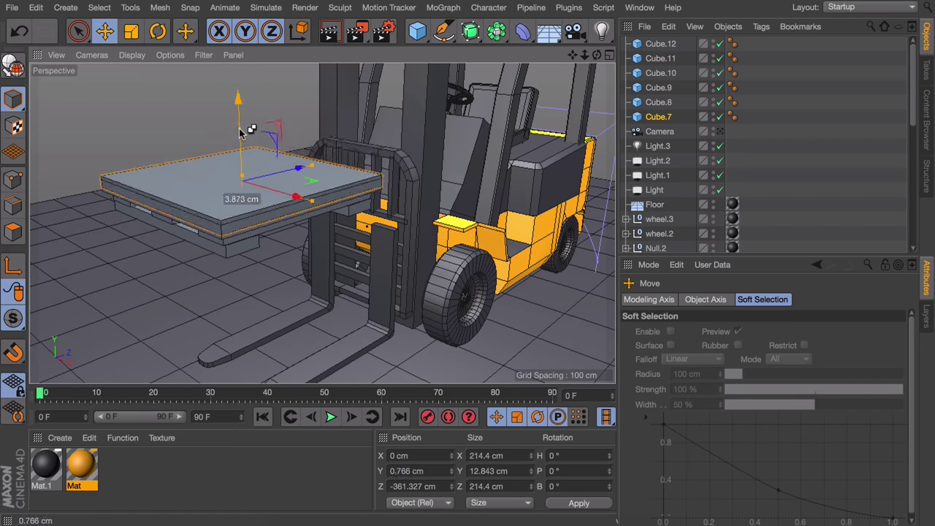
left_click_drag(245, 135, 246, 126)
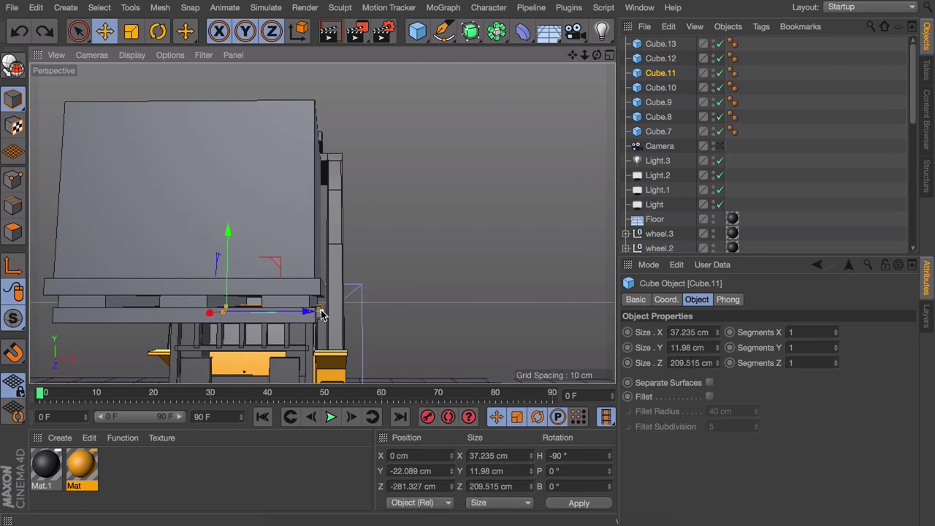
left_click(185, 285)
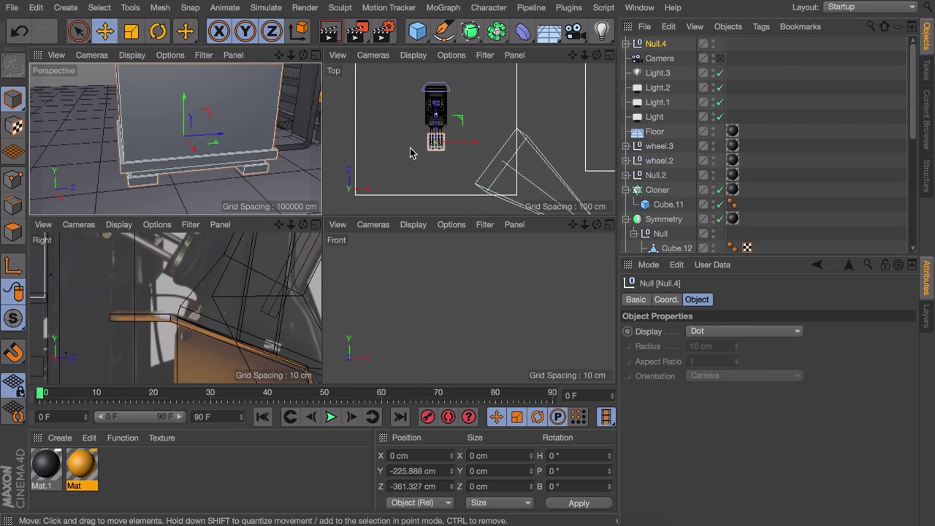
Scale the pallet-and-box group up slightly and raise it to a Y position of about -219 cm
scroll(455, 265, "down", 5)
scroll(455, 266, "up", 5)
key("t")
left_click_drag(553, 288, 575, 287)
key("e")
left_click_drag(434, 260, 433, 250)
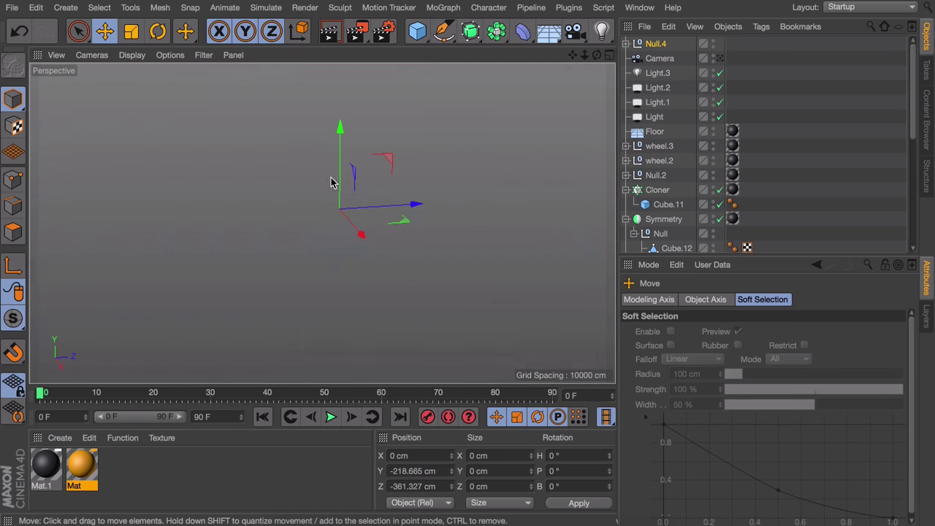
Try lowering the fork blade to a Y position of about -137 cm beside the pallet
right_click_drag(334, 182, 244, 234, "alt")
left_click_drag(244, 233, 207, 178, "alt")
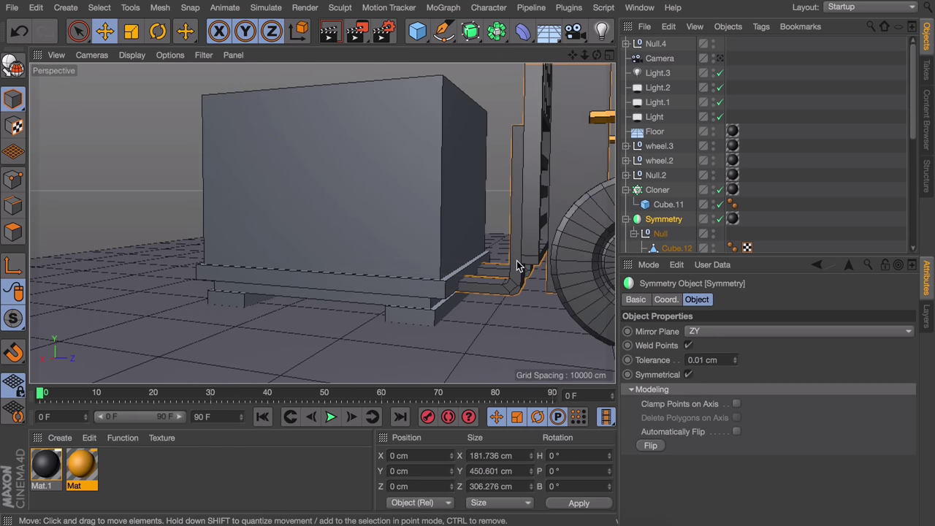
left_click(517, 261)
left_click(469, 257)
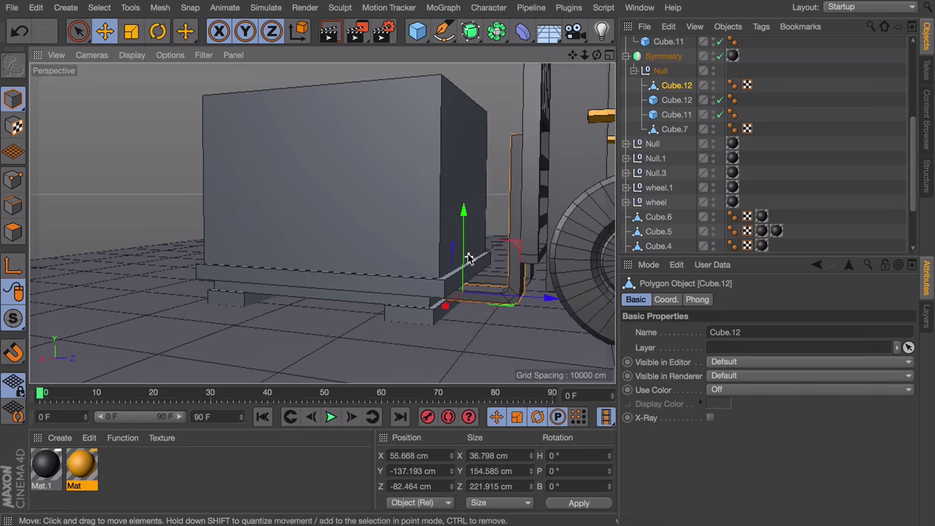
left_click_drag(468, 257, 691, 214, "alt")
left_click(691, 215)
right_click_drag(467, 237, 372, 246, "alt")
left_click_drag(372, 246, 382, 267, "alt")
key("ctrl+z")
key("ctrl+z")
right_click_drag(382, 267, 401, 195, "alt")
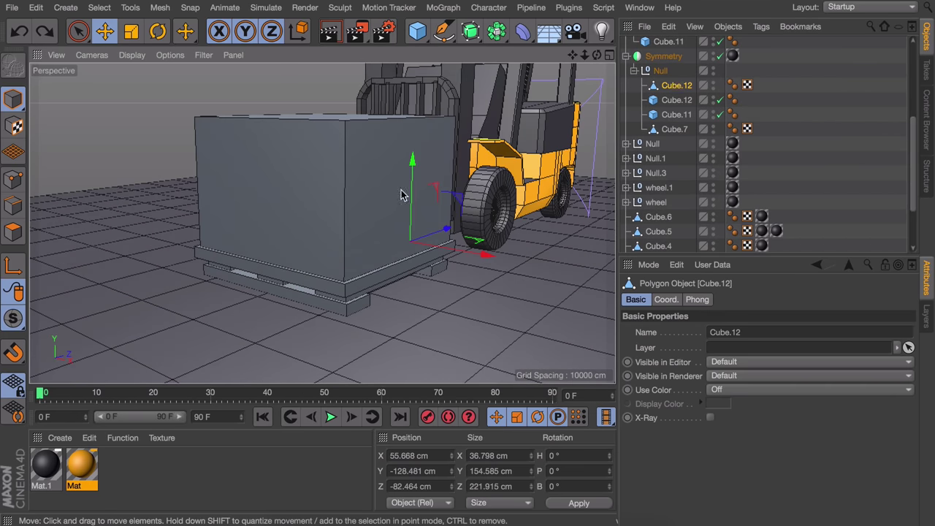
Raise the pallet-and-box group slightly to a Y position of about -216 cm
scroll(661, 88, "up", 8)
left_click(656, 44)
left_click_drag(331, 204, 332, 190)
Convert the pallet's cubes, Cube.7 to Cube.12, to editable polygon objects, leaving out the box
left_click_drag(336, 239, 329, 187, "alt")
left_click(364, 289)
left_click(445, 281, "shift")
left_click(625, 44)
left_click(663, 60)
left_click(666, 146, "shift")
left_click(665, 60, "ctrl")
key("c")
key("t")
key("e")
left_click(663, 43)
Adjust the height of the fork blade slightly so it lines up with the pallet's opening
left_click_drag(374, 267, 241, 246, "alt")
right_click_drag(242, 246, 190, 252, "alt")
left_click(290, 294)
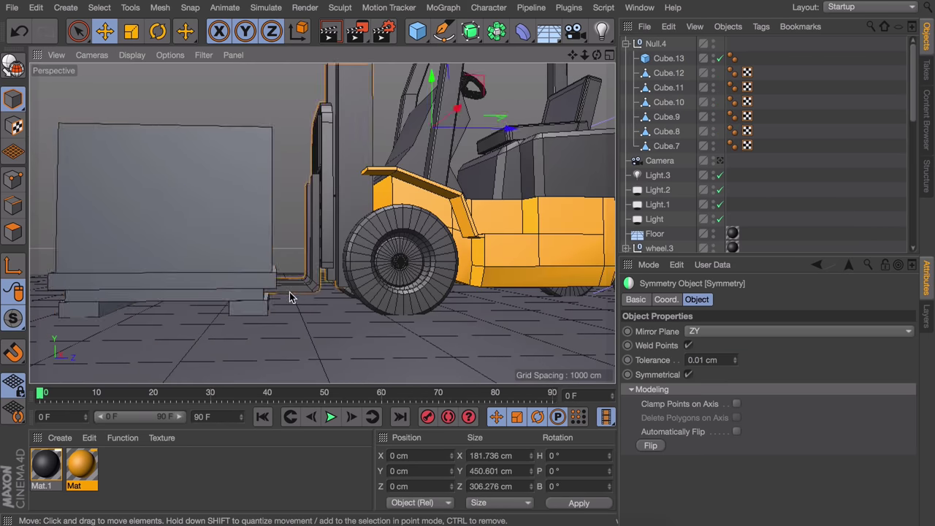
right_click_drag(290, 295, 365, 292, "alt")
scroll(686, 183, "down", 8)
left_click(685, 183)
left_click_drag(209, 216, 209, 211)
left_click(803, 186)
right_click_drag(324, 215, 292, 219, "alt")
left_click_drag(292, 219, 392, 264, "alt")
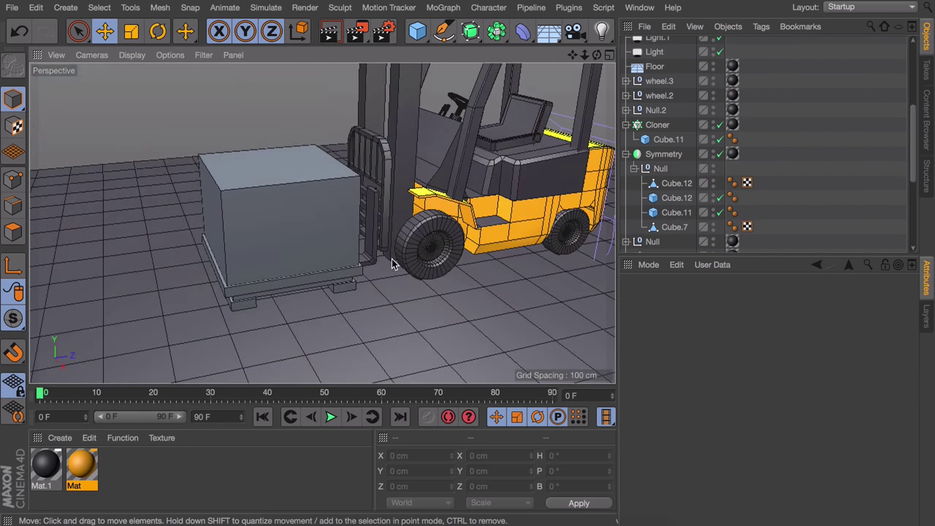
Create a new material and give it a light brown colour of RGB 213, 158, 114
double_click(192, 471)
double_click(46, 465)
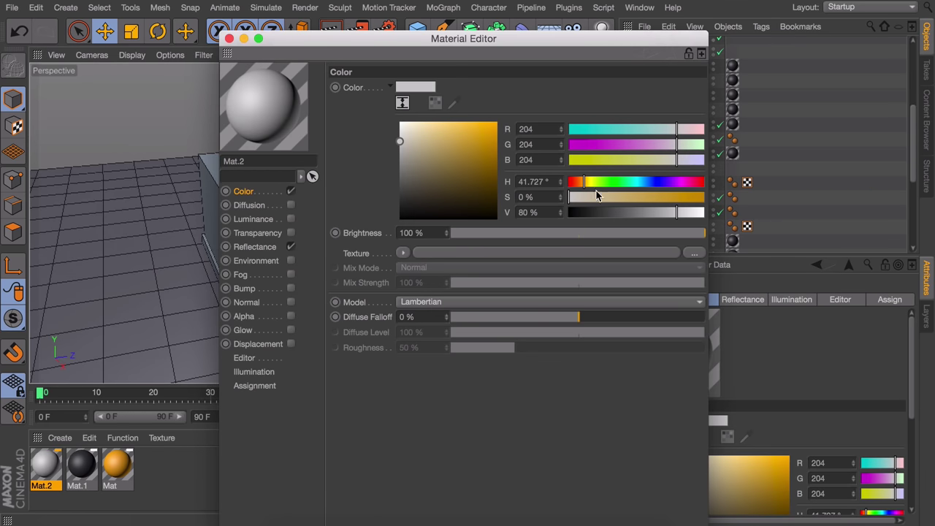
left_click_drag(598, 197, 651, 197)
left_click(429, 133)
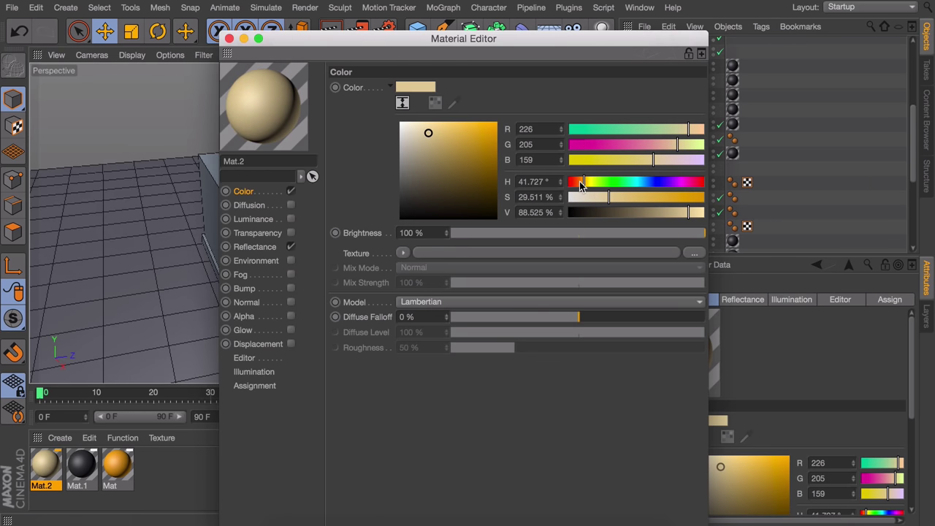
left_click_drag(580, 185, 578, 185)
left_click(446, 136)
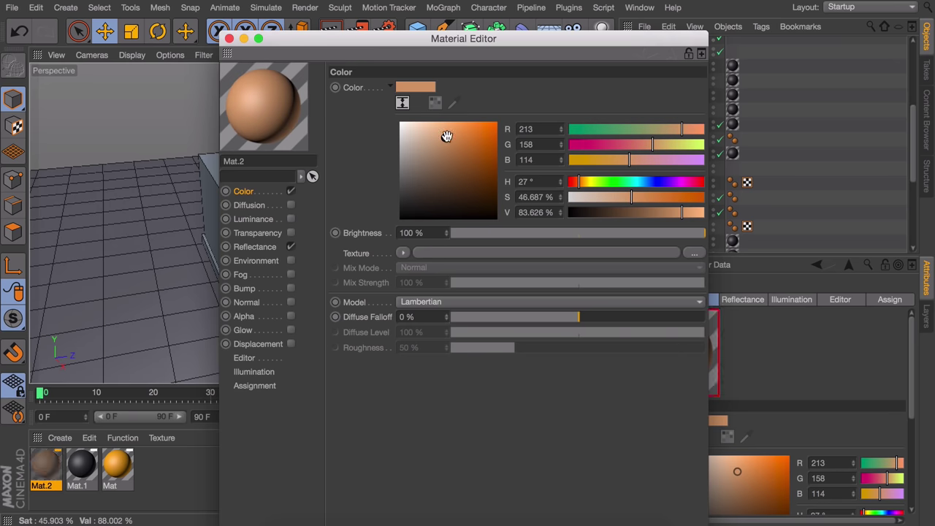
Add the Wood surface shader to the brown material's colour texture with a mix strength of 40 %
left_click(403, 253)
mouse_move(441, 443)
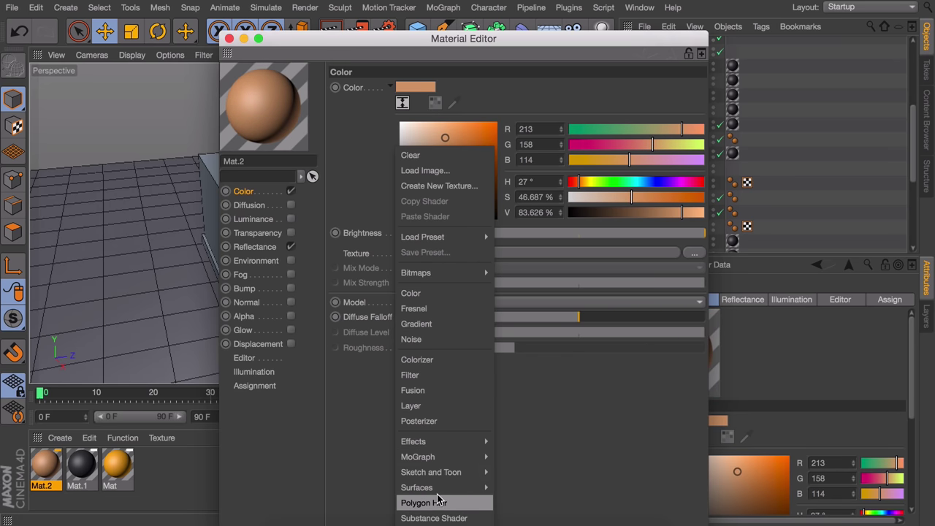
mouse_move(439, 494)
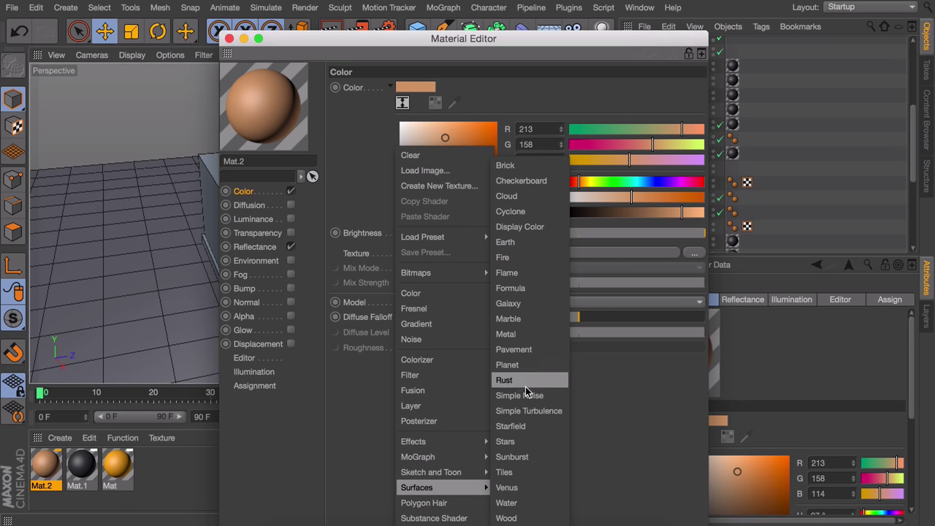
left_click(507, 518)
left_click_drag(595, 328, 589, 327)
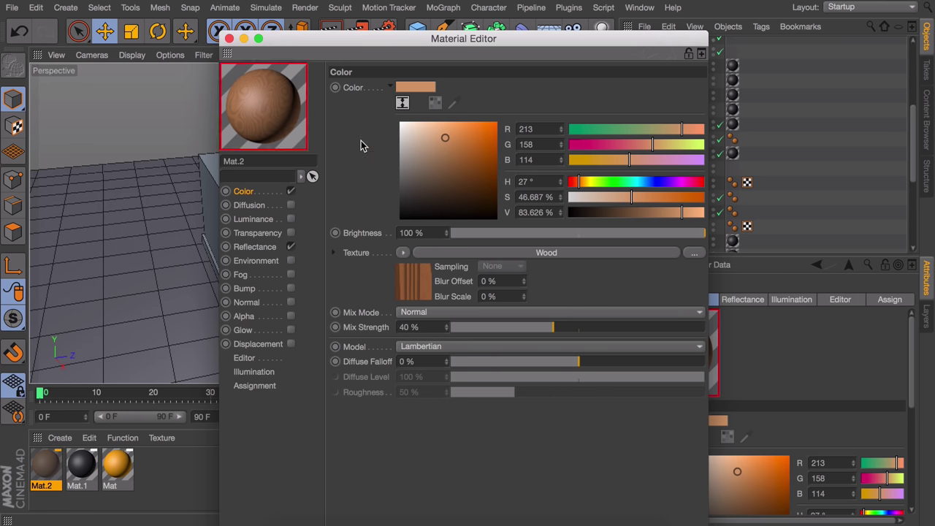
left_click(228, 38)
Apply the wood material to the pallet-and-box group and a new default grey material to the box
mouse_move(59, 462)
left_mouse_down()
mouse_move(233, 328)
mouse_move(512, 151)
left_mouse_up()
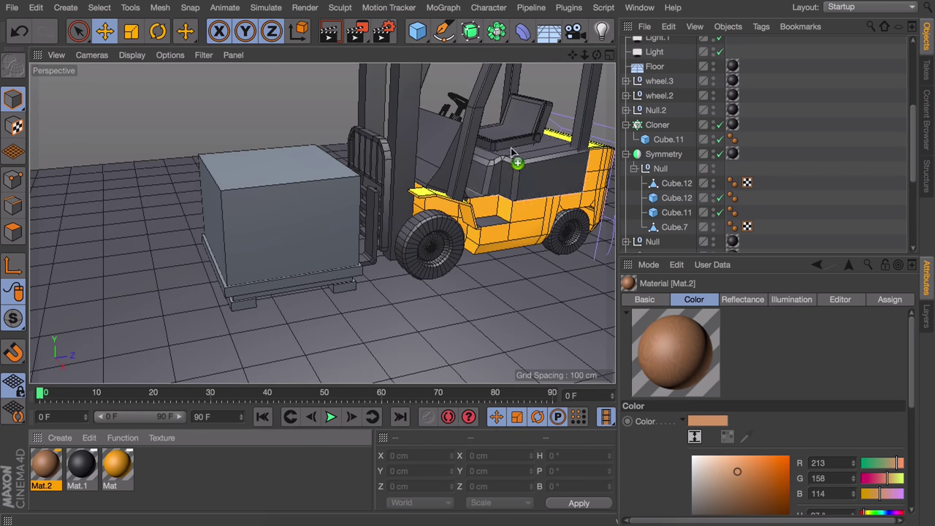
left_click_drag(676, 126, 661, 57)
double_click(219, 484)
double_click(44, 466)
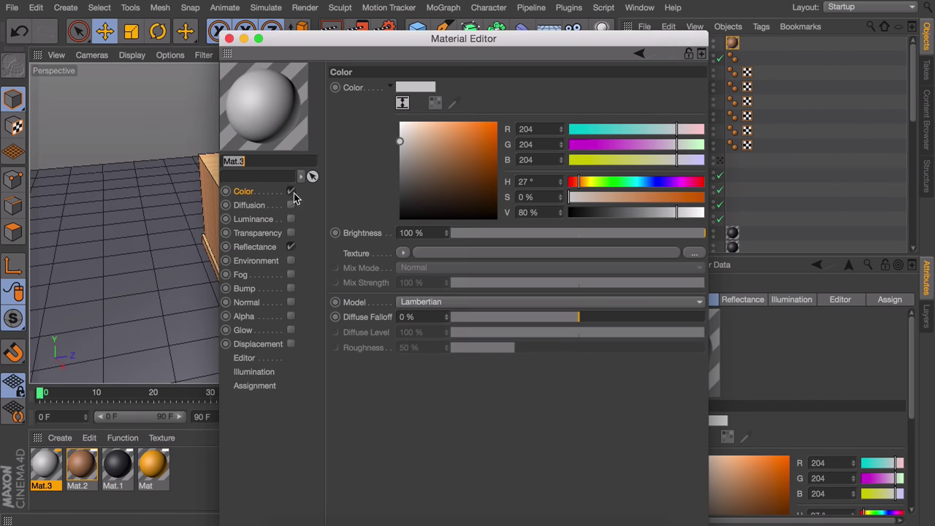
left_click(230, 39)
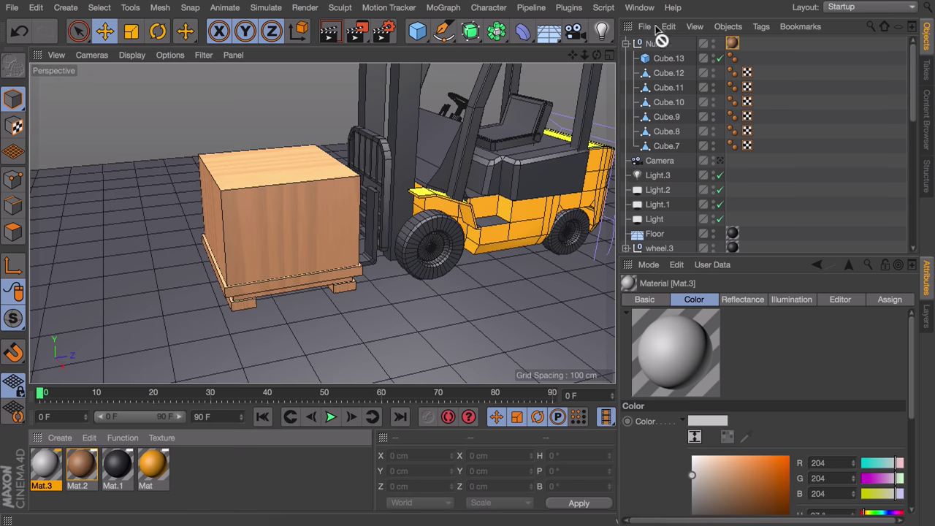
left_click_drag(667, 61, 666, 59)
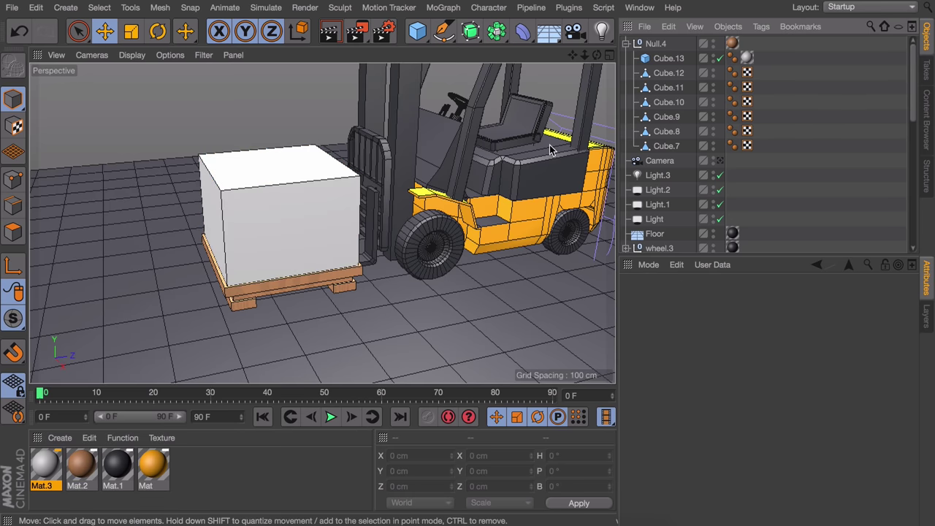
Activate the scene camera and reframe it around the whole forklift and the loaded pallet from the front corner
right_click_drag(504, 144, 448, 222, "alt")
middle_click_drag(449, 222, 412, 236, "alt")
right_click_drag(412, 236, 452, 229, "alt")
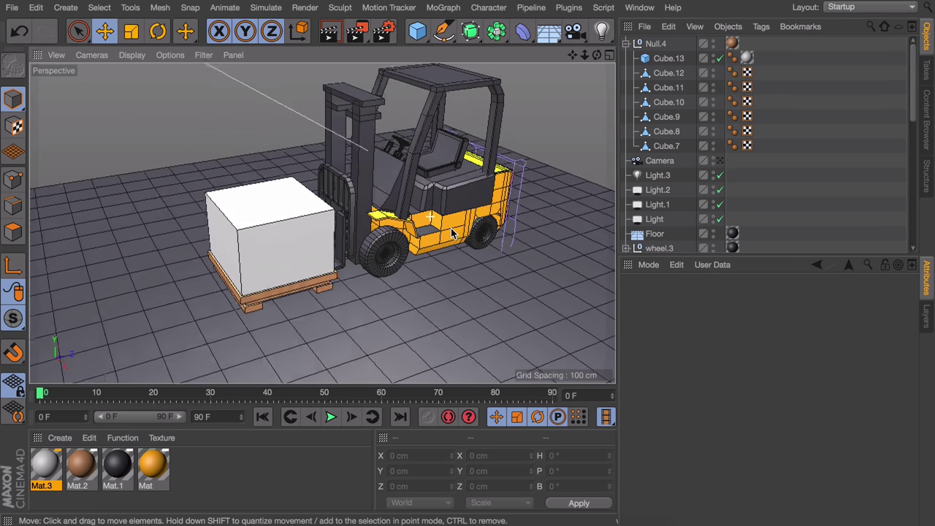
left_click_drag(453, 229, 451, 228, "alt")
middle_click_drag(460, 206, 424, 253, "alt")
right_click_drag(424, 253, 349, 225, "alt")
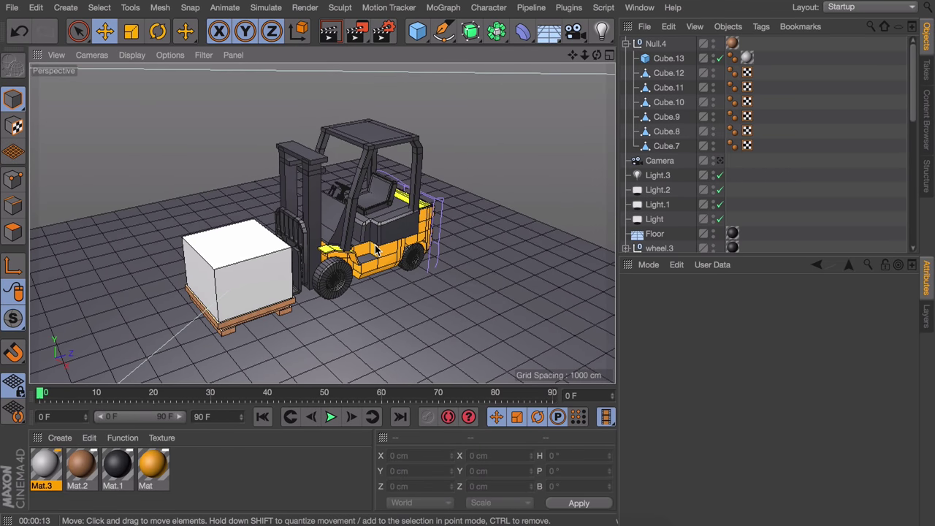
left_click(720, 160)
middle_click_drag(392, 218, 396, 226, "alt")
right_click_drag(396, 230, 401, 223, "alt")
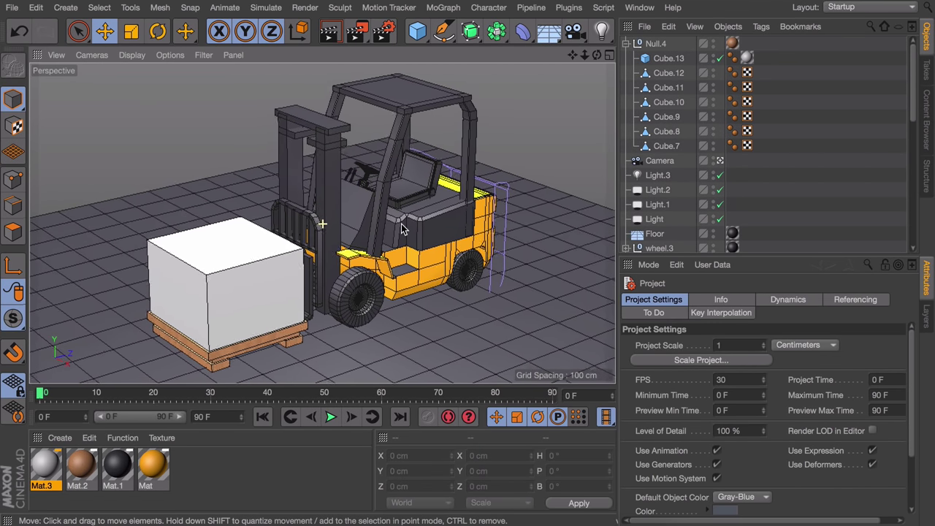
Lock the camera with a Protection tag
right_click(756, 162)
mouse_move(757, 7)
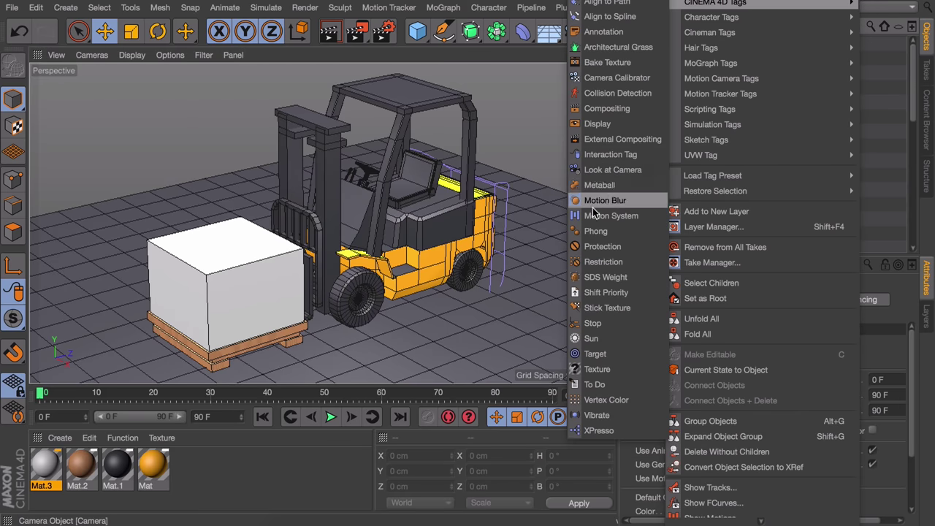
left_click(603, 247)
left_click(778, 178)
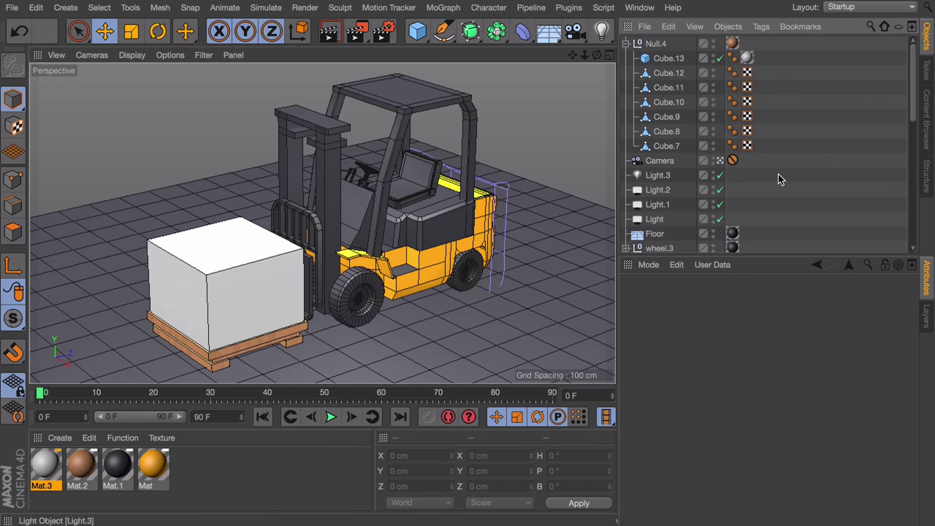
Collapse the pallet-and-box null and rename it as load
left_click(658, 45)
left_click(626, 44)
double_click(660, 44)
type("load")
key("Return")
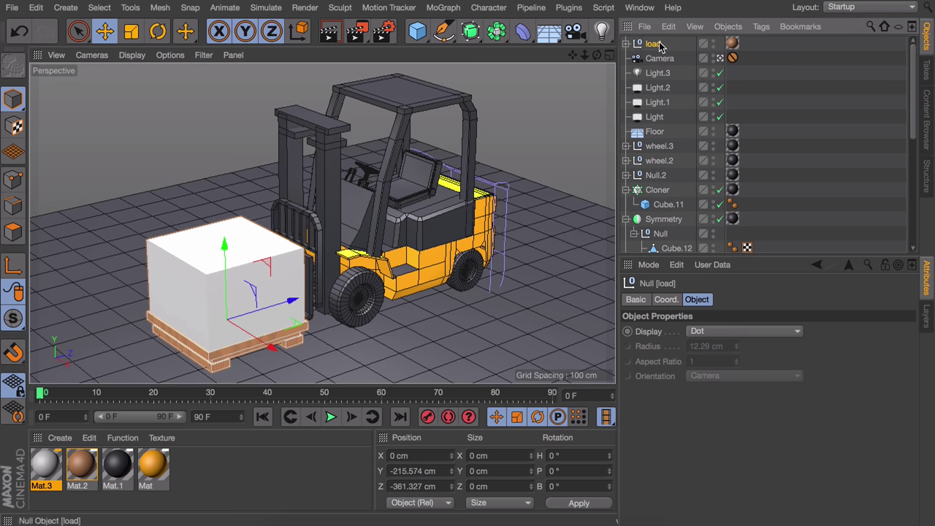
Group all forklift parts from wheel.3 down to the body under one null and name it forklift
left_click(655, 149)
scroll(661, 161, "down", 10)
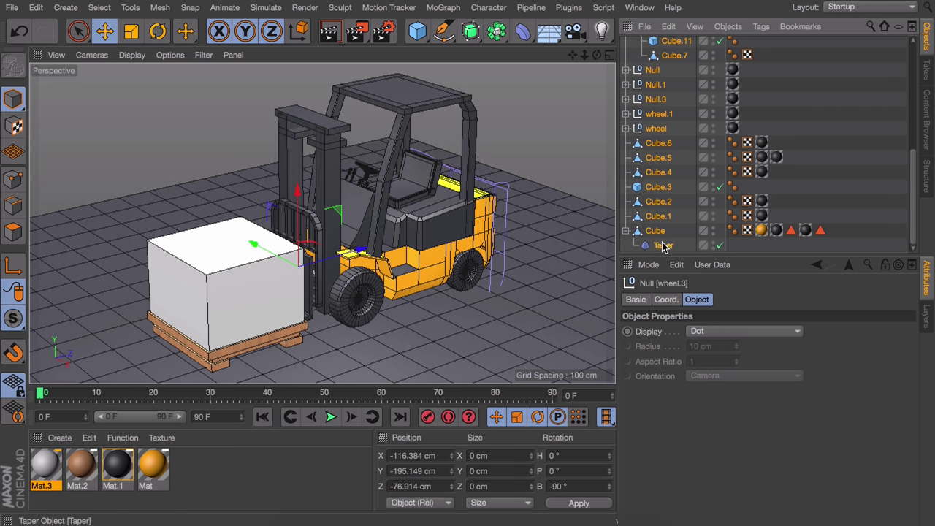
key("alt+g")
double_click(652, 147)
type("forklif")
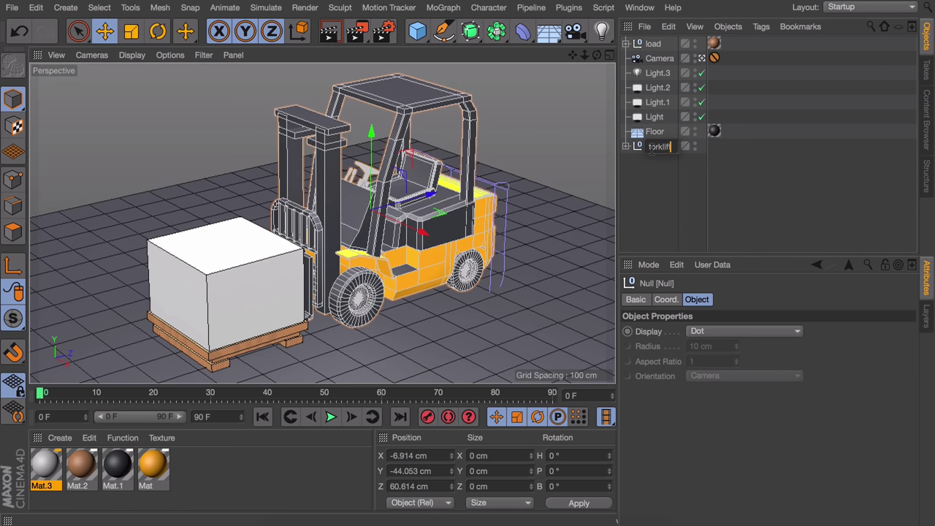
type("t")
key("Return")
Move the load group away from the forks along Z to about -661 cm
left_click(626, 147)
left_click(320, 219)
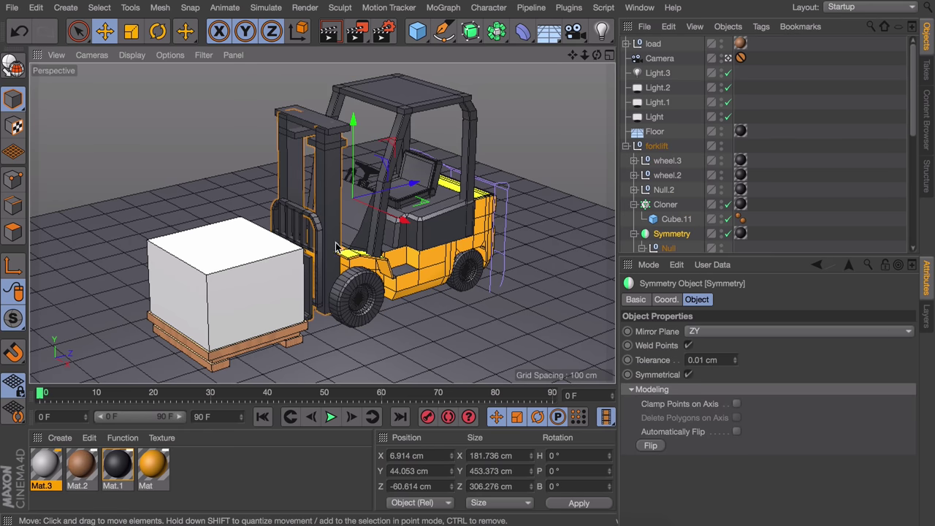
left_click(237, 280)
left_click(661, 47)
left_click_drag(288, 304, 160, 318)
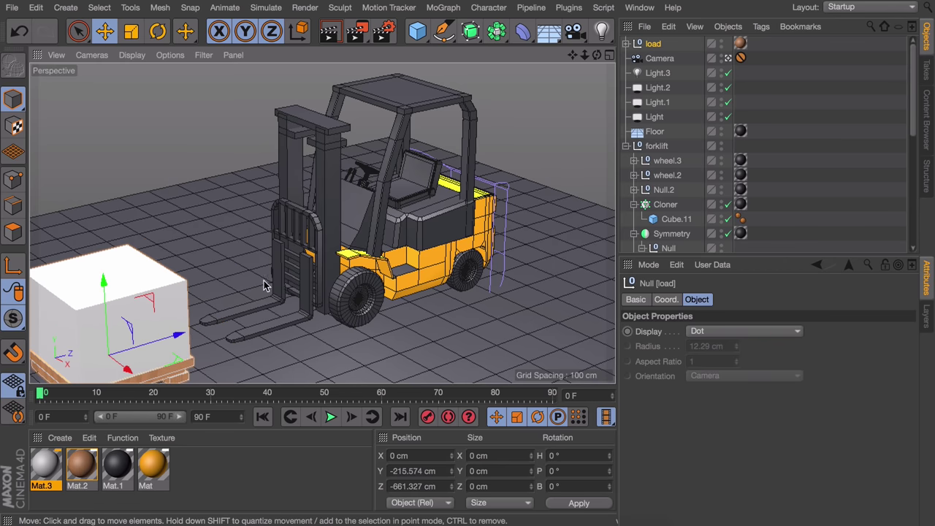
Duplicate the mast-and-fork Symmetry object inside the forklift group and hide the copy
left_click(316, 241)
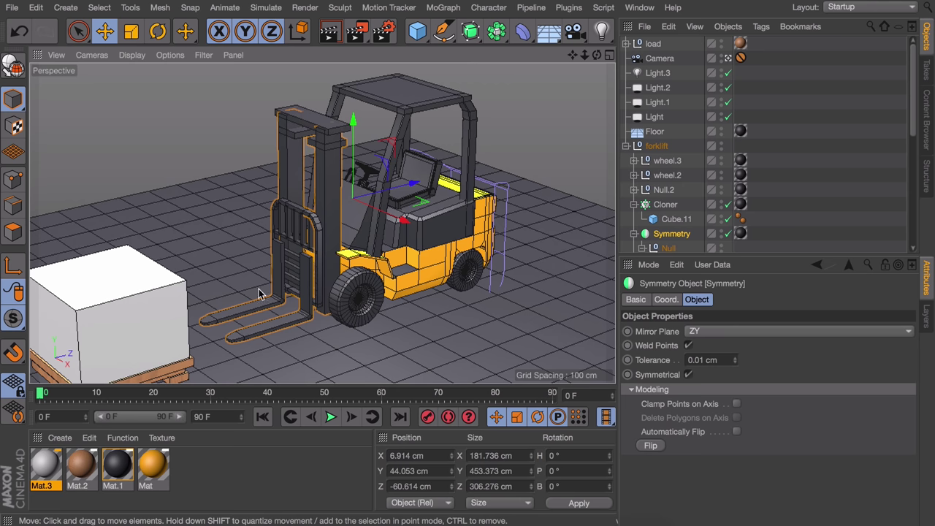
scroll(675, 218, "down", 2)
left_click(634, 160)
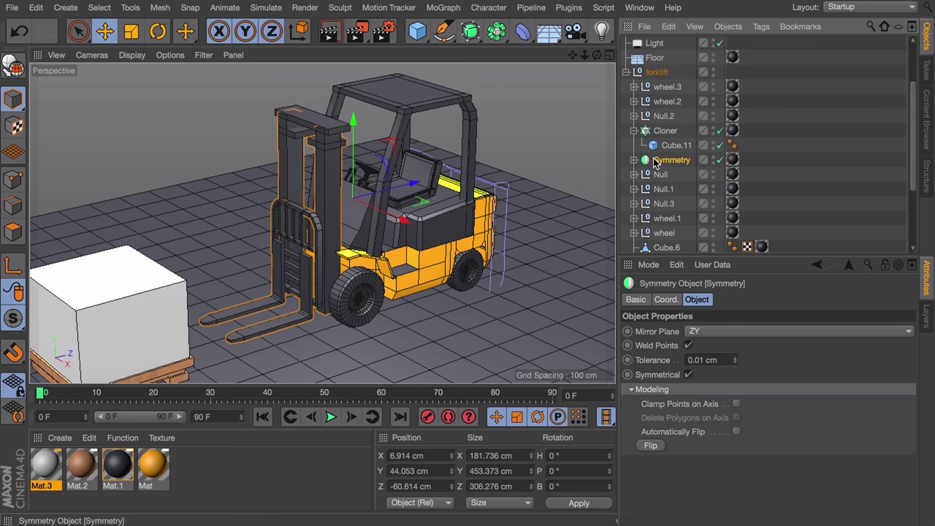
left_click(634, 131)
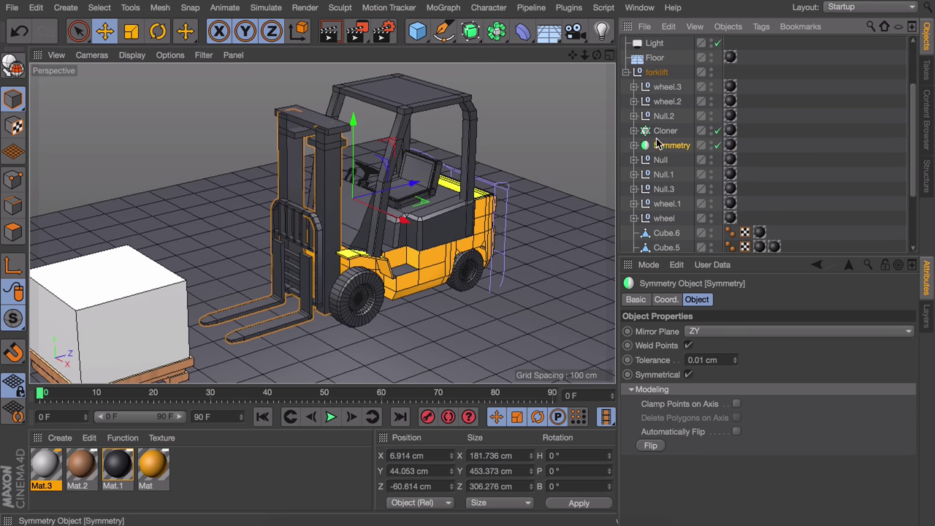
left_click_drag(656, 143, 657, 162, "ctrl")
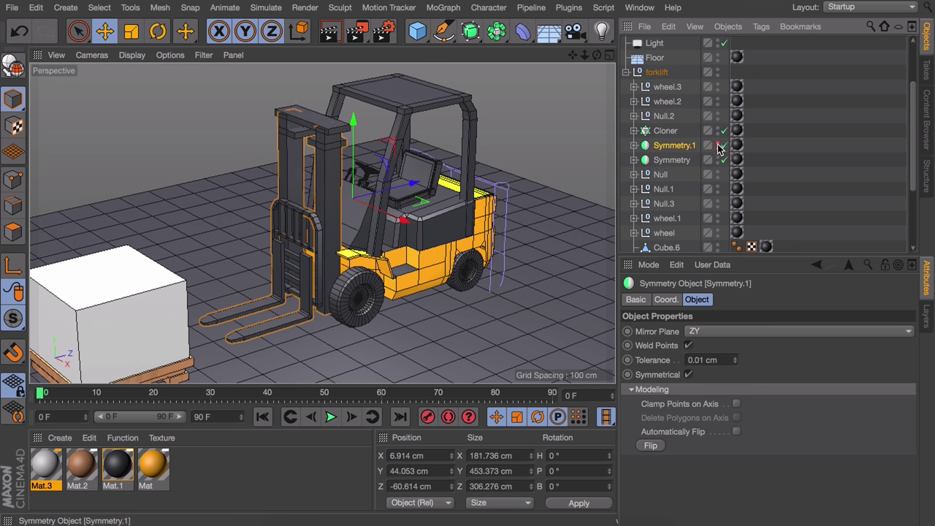
left_click(718, 148)
Rename the original mast-and-fork Symmetry object as fork
double_click(665, 159)
type("fork")
key("Return")
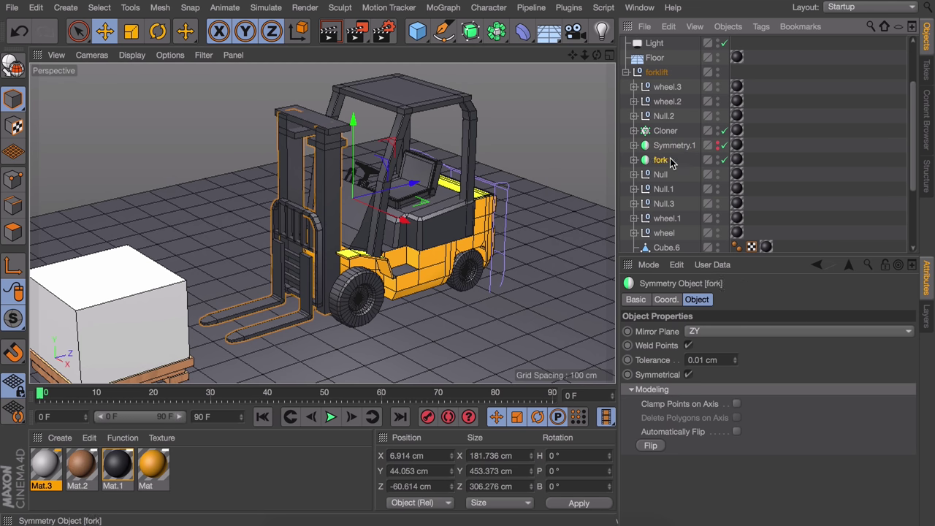
Delete the mast cubes, the parametric Cube.12 and Cube.11, from the fork symmetry object
left_click(634, 161)
left_click(682, 189)
left_click(684, 205)
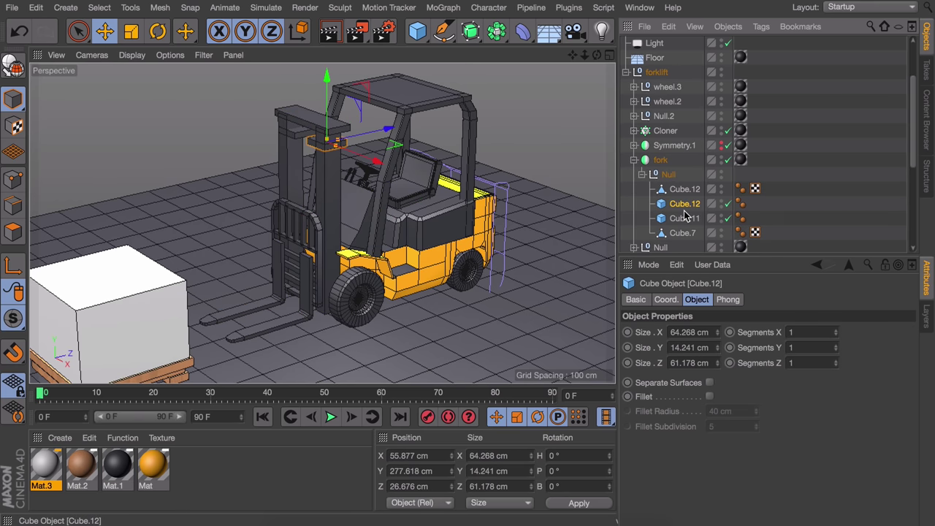
key("Delete")
left_click(682, 193)
left_click(682, 207)
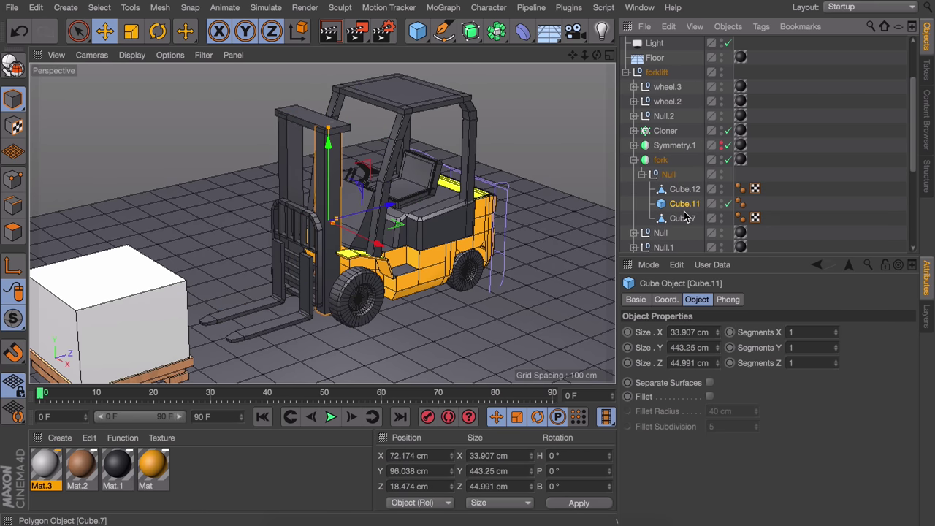
key("Delete")
left_click(678, 205)
left_click(670, 176)
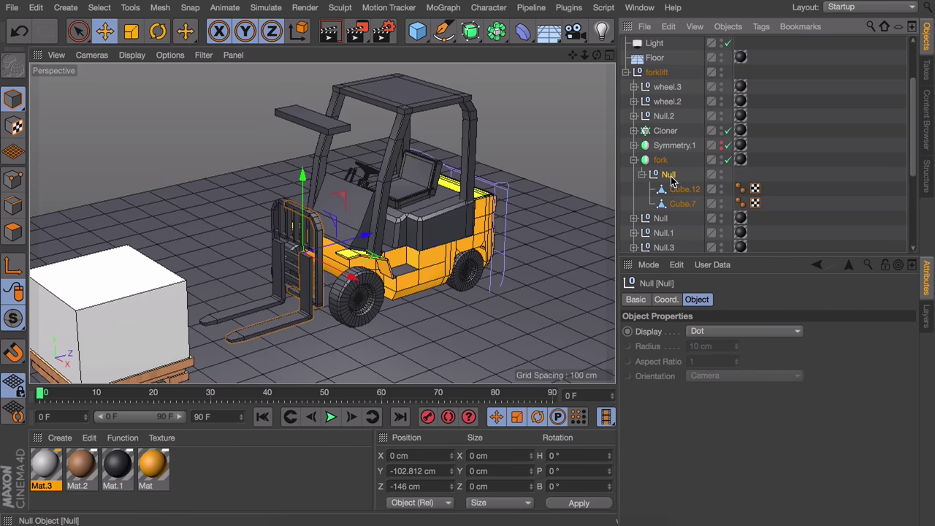
Show the hidden Symmetry.1 copy and delete the fork mesh Cube.7 from it, leaving only the mast cubes
left_click(635, 160)
left_click(722, 145, "alt")
left_click(674, 145)
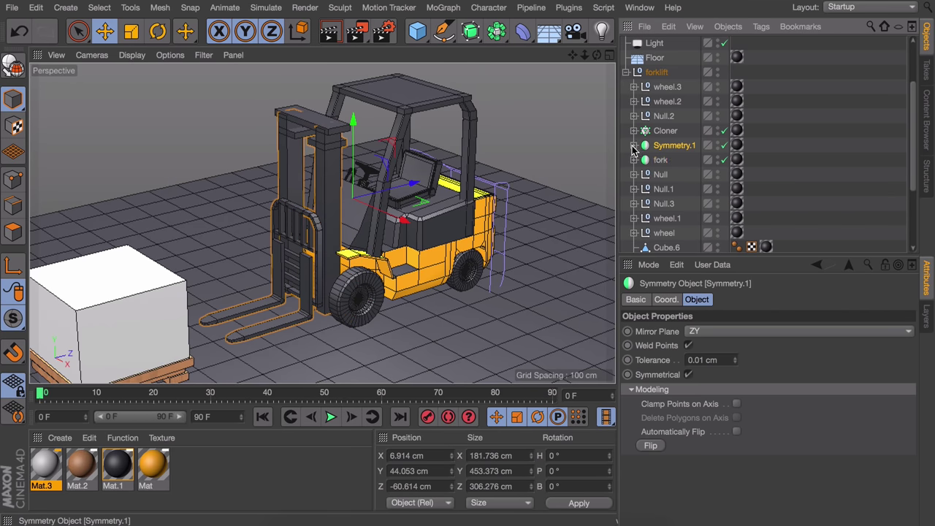
left_click(634, 146)
left_click(691, 218)
key("Delete")
left_click(685, 190)
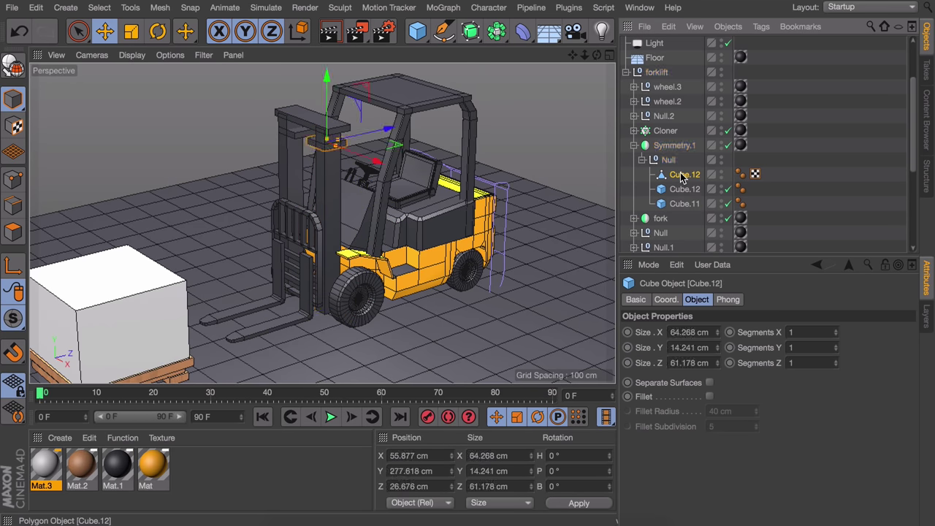
Move the fork symmetry object to the beginning of the forklift group's hierarchy
left_click(633, 145)
left_click(660, 159)
left_click_drag(660, 159, 657, 83)
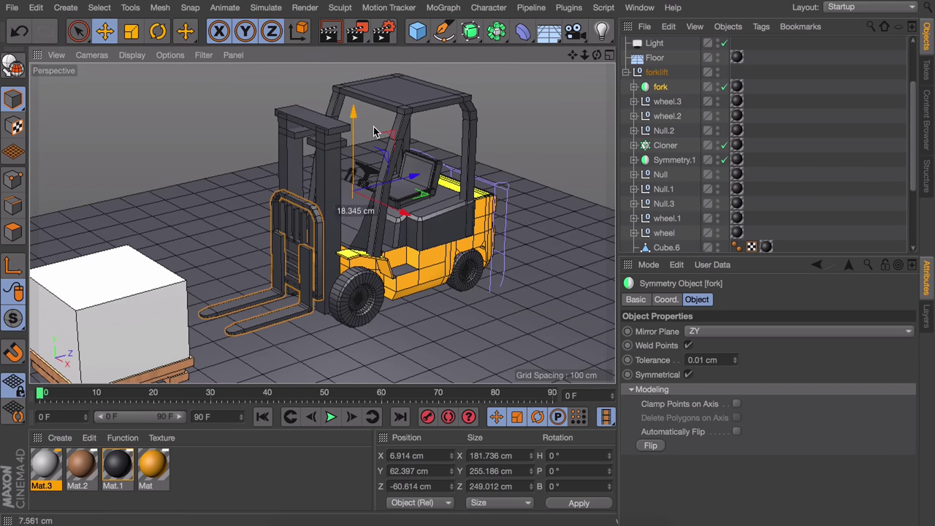
Group the Cloner with the fork carriage crossbars from Null.2 into a null placed directly after fork in the forklift group
left_click(291, 231)
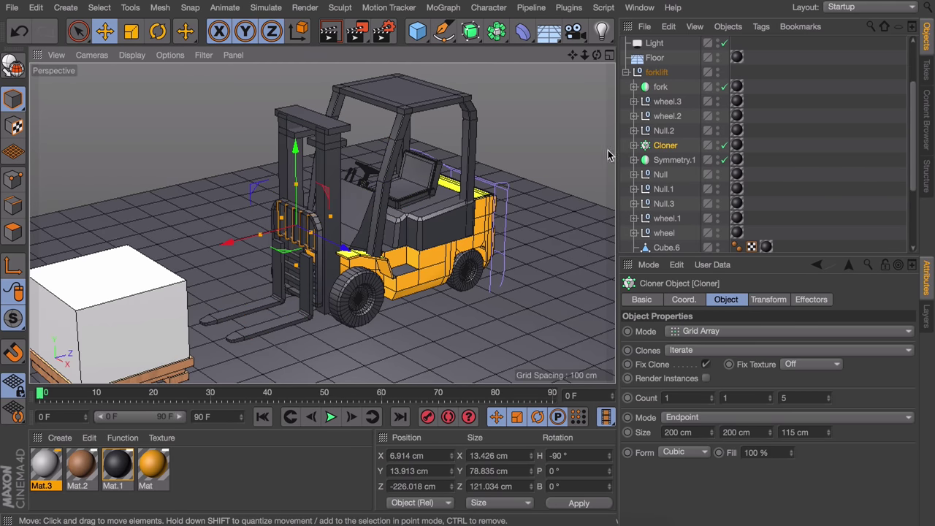
left_click(633, 130)
left_click(668, 146, "ctrl")
left_click(668, 148, "ctrl")
left_click(670, 161, "ctrl")
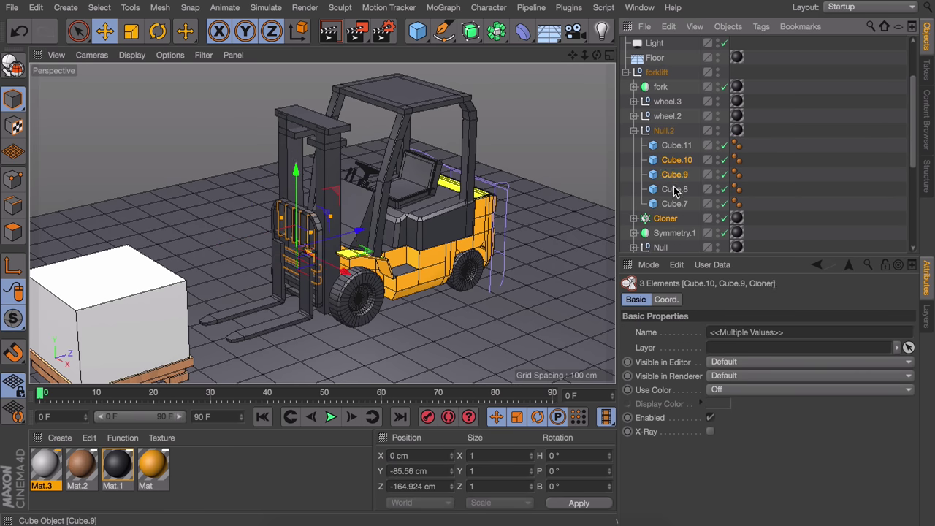
key("alt+g")
left_click_drag(669, 159, 661, 126)
left_click(634, 146)
left_click(660, 87)
left_click(660, 101)
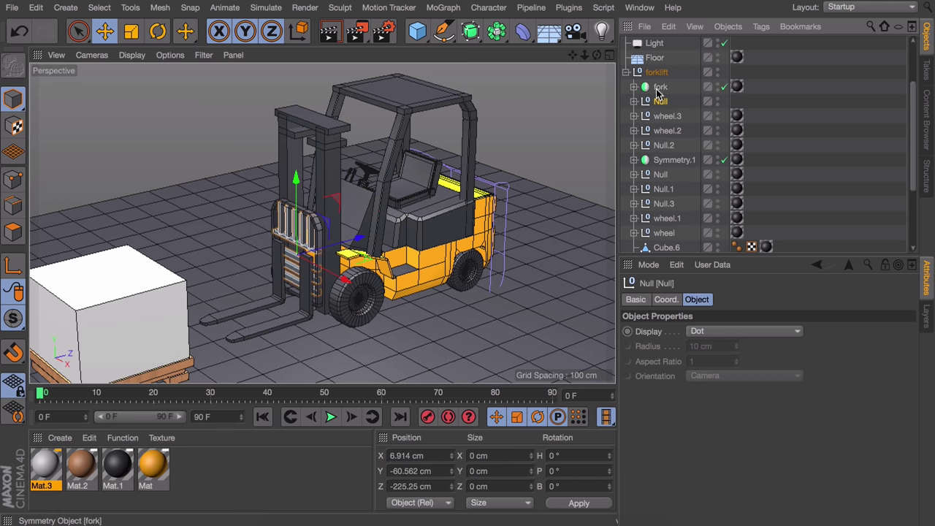
Group the fork symmetry and the carriage null into one null named fork, test its vertical movement and undo that move
left_click(660, 89)
left_click(662, 102, "ctrl")
key("alt+g")
double_click(663, 87)
type("fork")
key("Return")
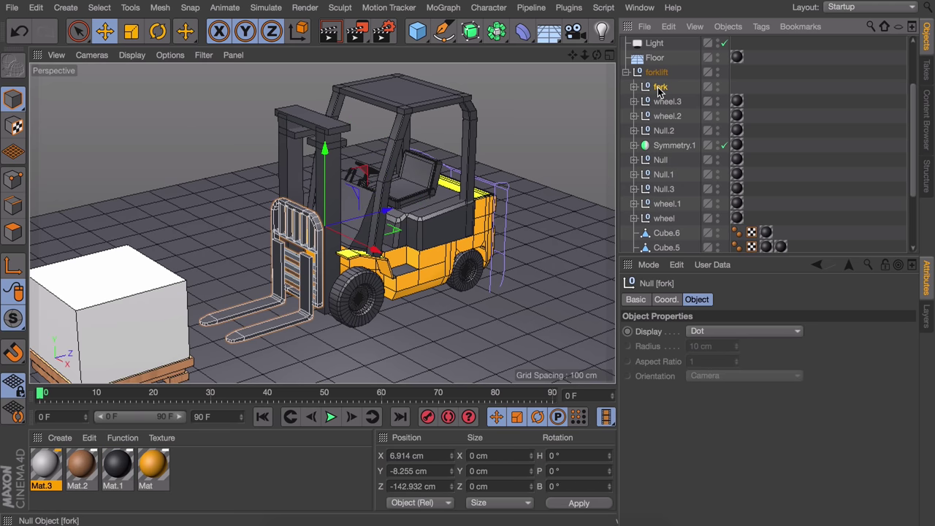
left_click_drag(326, 165, 350, 186)
key("ctrl+z")
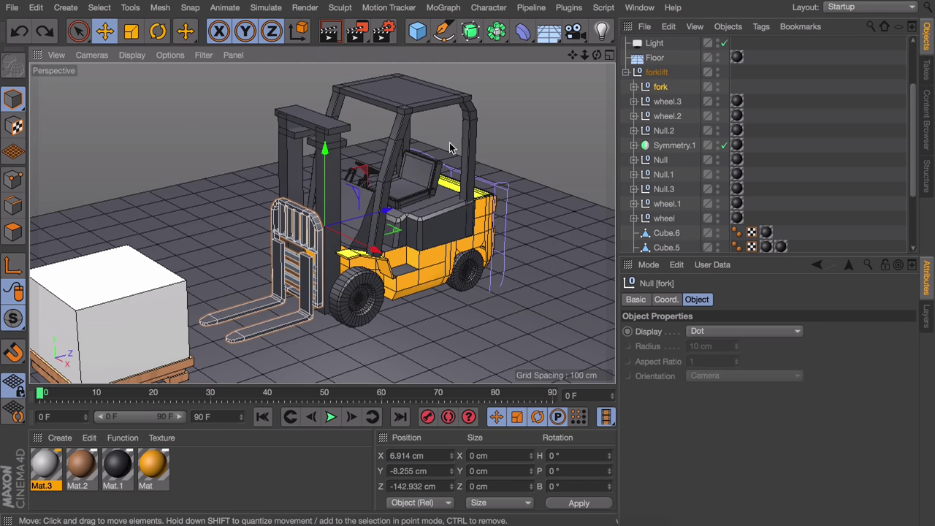
Move the whole forklift group away from the load along Z to about 1481 cm and record its keyframe at frame 0
left_click(385, 277)
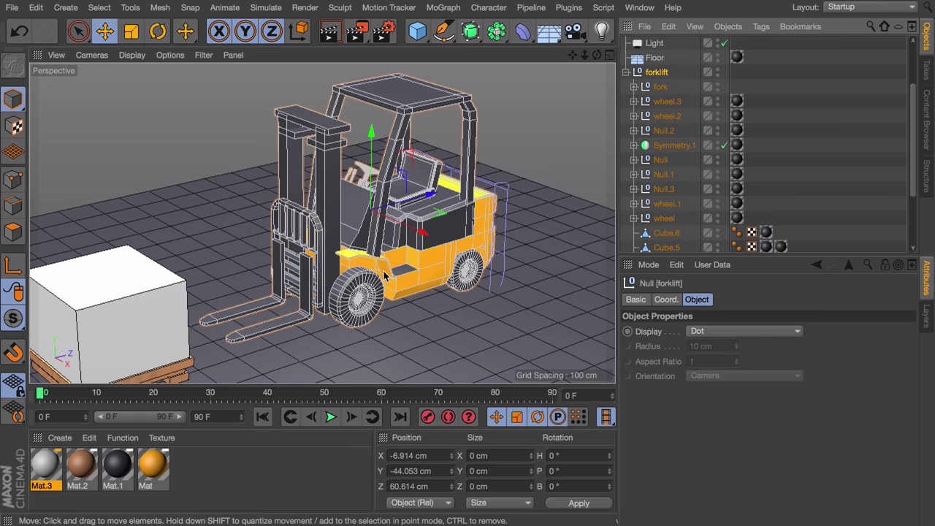
middle_click(404, 272)
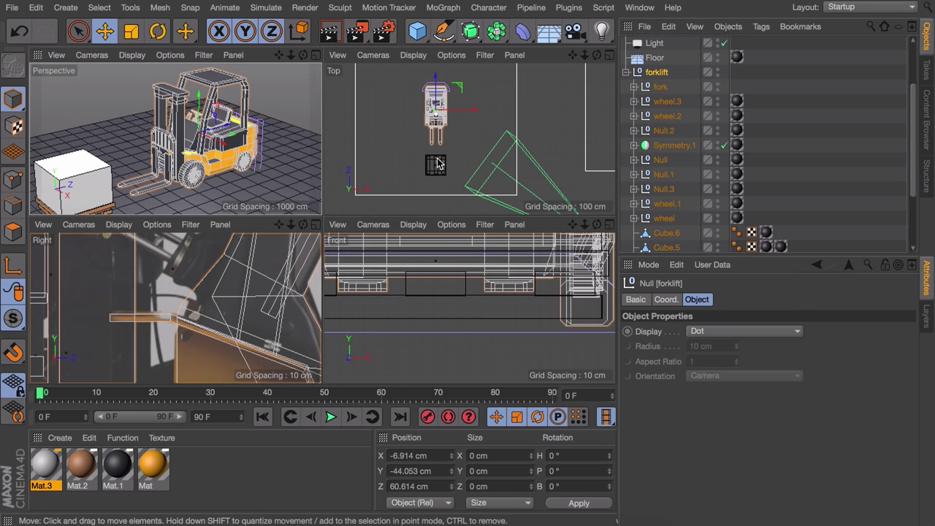
middle_click_drag(470, 140, 426, 184, "alt")
left_click_drag(396, 134, 395, 44)
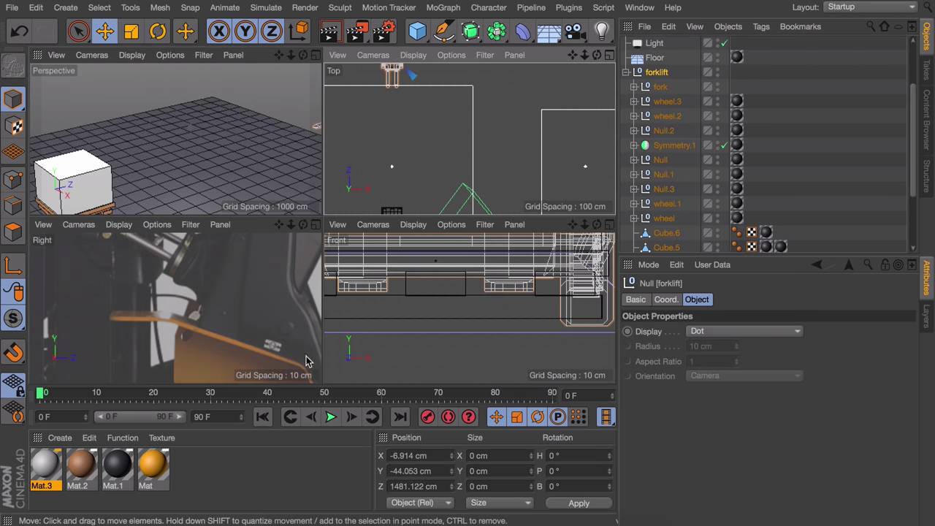
At frame 80, place the forklift group at Z 60.614 cm and record a keyframe
left_click(496, 395)
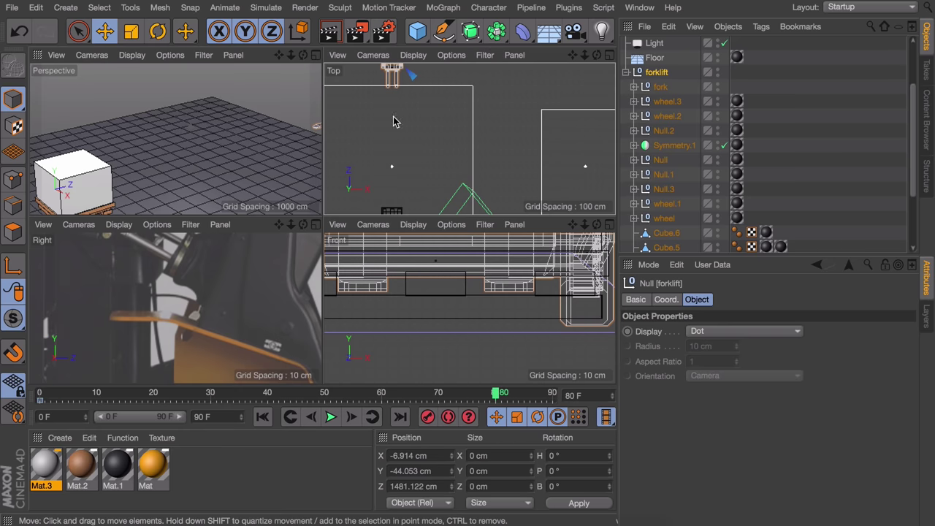
middle_click_drag(394, 120, 400, 198, "alt")
left_click_drag(398, 122, 369, 212)
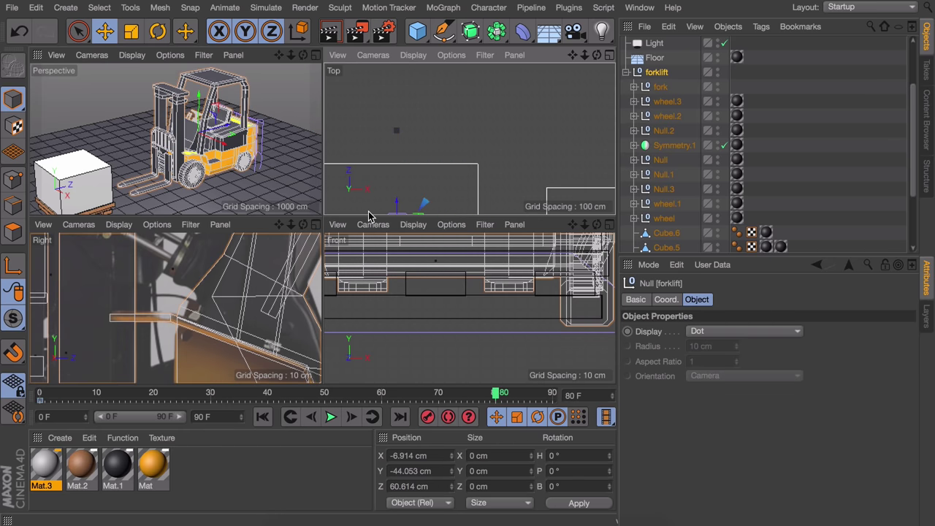
left_click(427, 416)
Play the forklift's drive-in animation from the first frame in the enlarged perspective view
key("shift+f")
middle_click(207, 131)
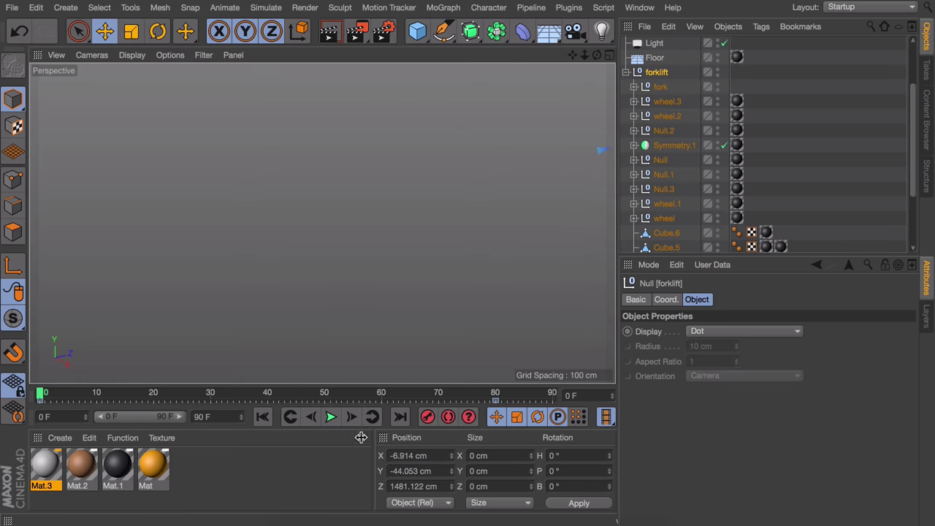
left_click(333, 423)
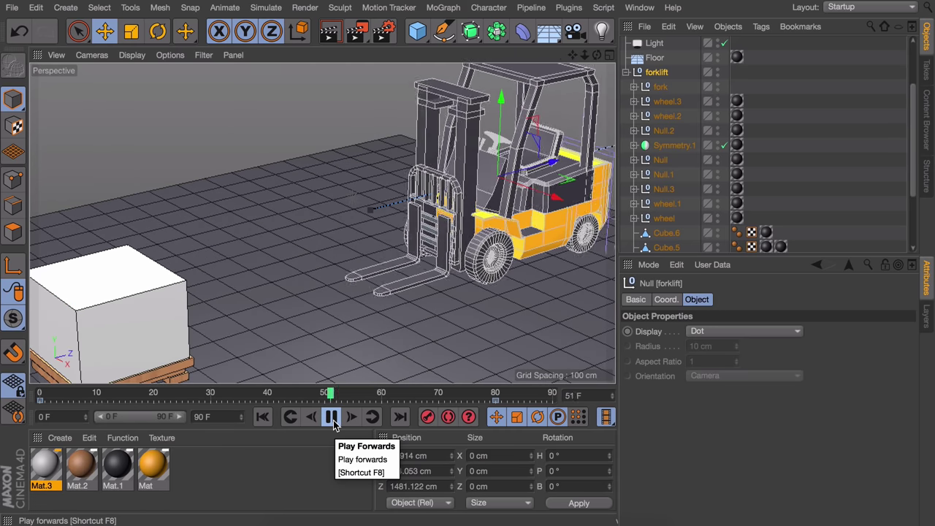
left_click(331, 417)
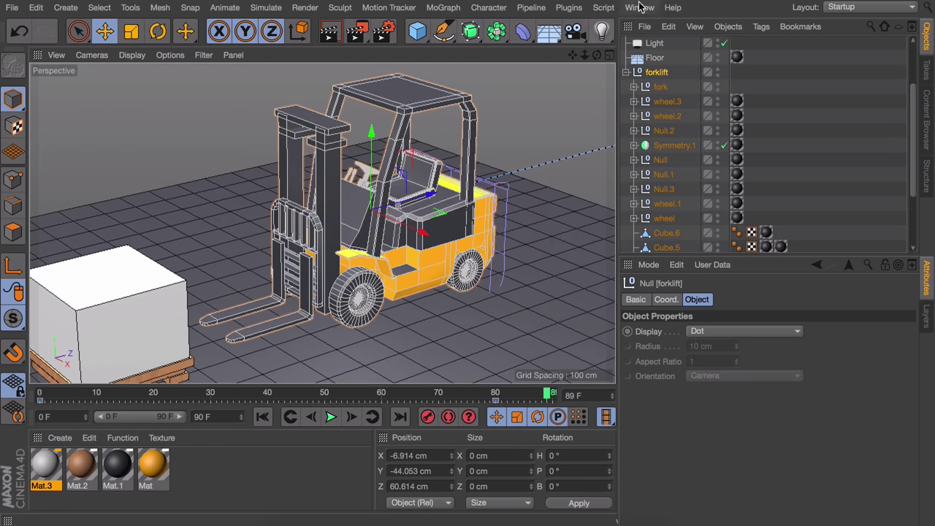
Lengthen the tangent of the forklift's Z-position key at frame 80 to about 33 frames in the F-Curve timeline, and replay the animation
left_click(641, 7)
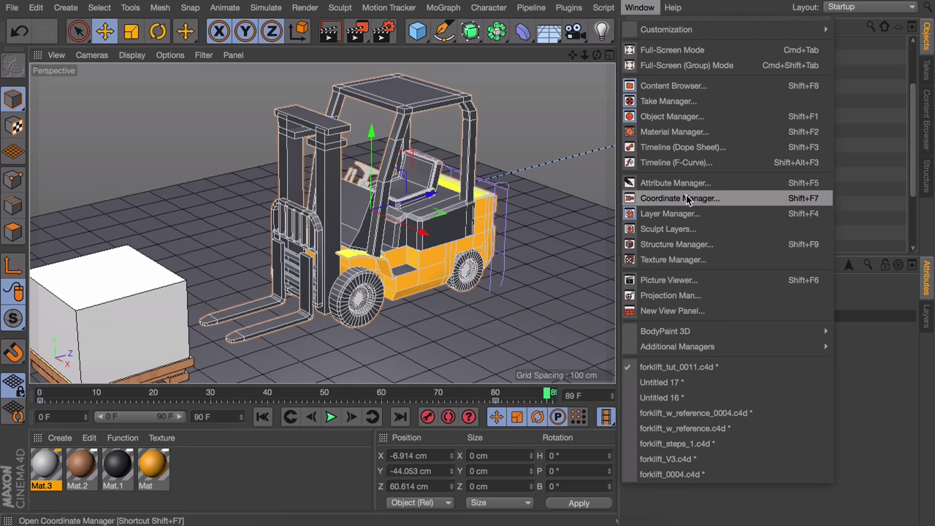
left_click(662, 161)
left_click(849, 416)
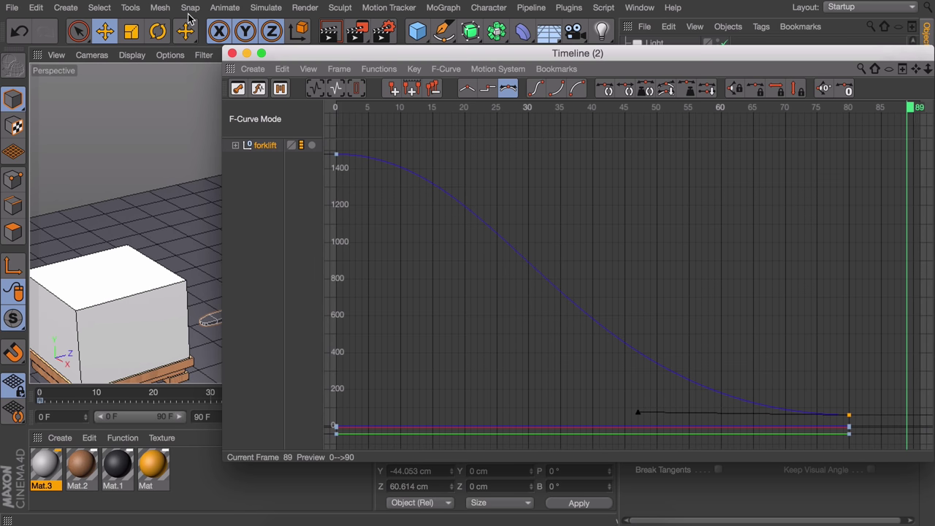
left_click(231, 53)
left_click(263, 416)
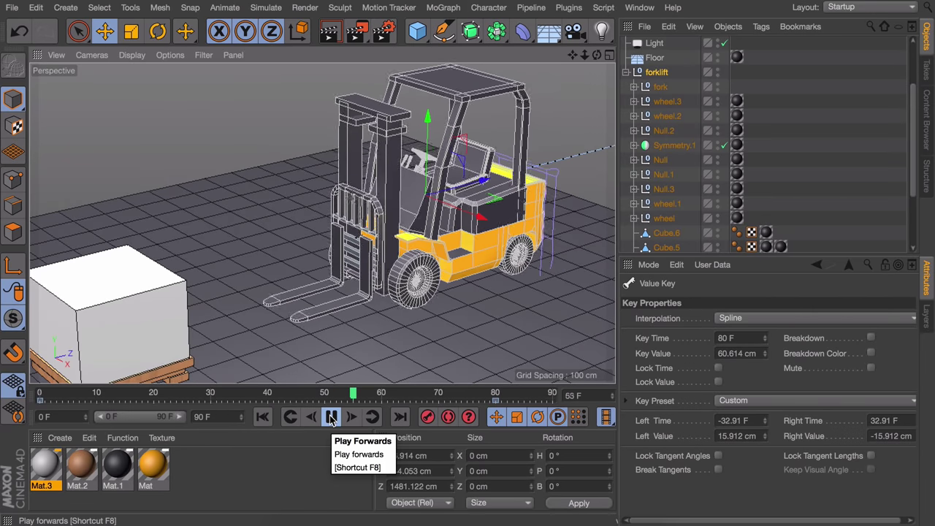
left_click(331, 416)
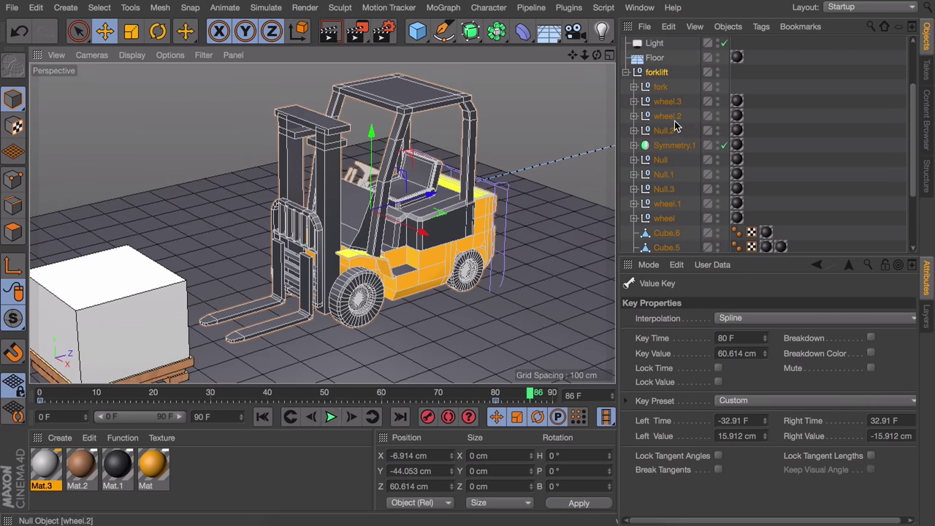
Extend the animation and preview range to 200 frames and move the load group onto the forks along Z to about -361 cm
left_click(206, 416)
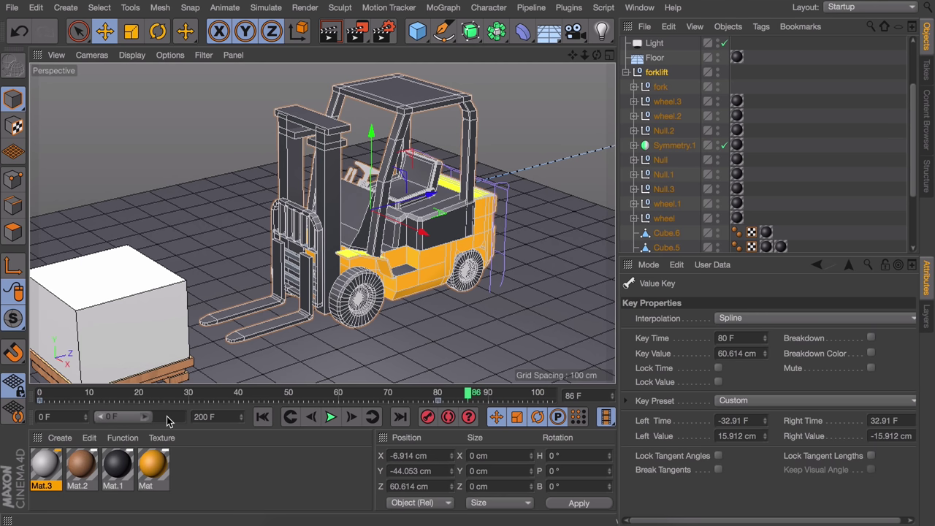
left_click_drag(167, 417, 199, 415)
left_click_drag(254, 393, 265, 390)
left_click_drag(175, 337, 290, 309)
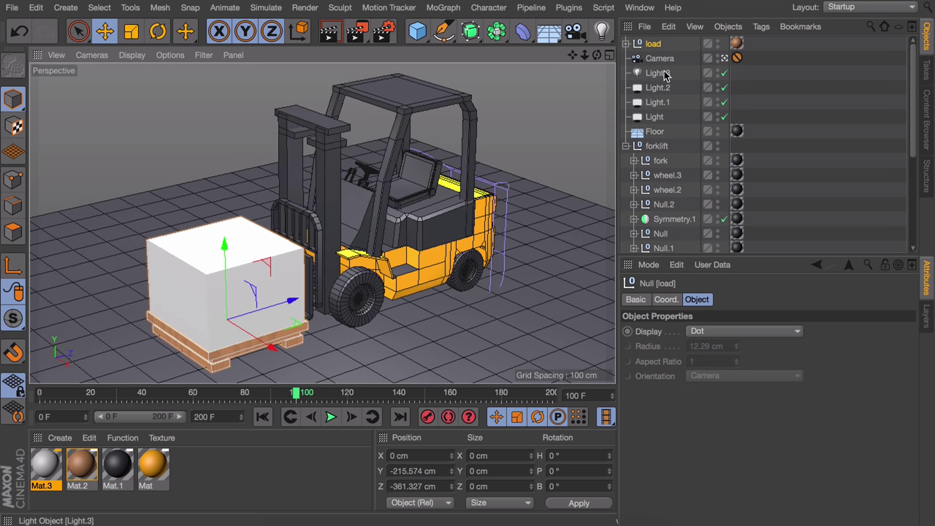
Keyframe the load and fork together at frame 100, raise both 150 cm along Y and record a keyframe at frame 130
left_click(661, 160)
left_click(652, 44, "ctrl")
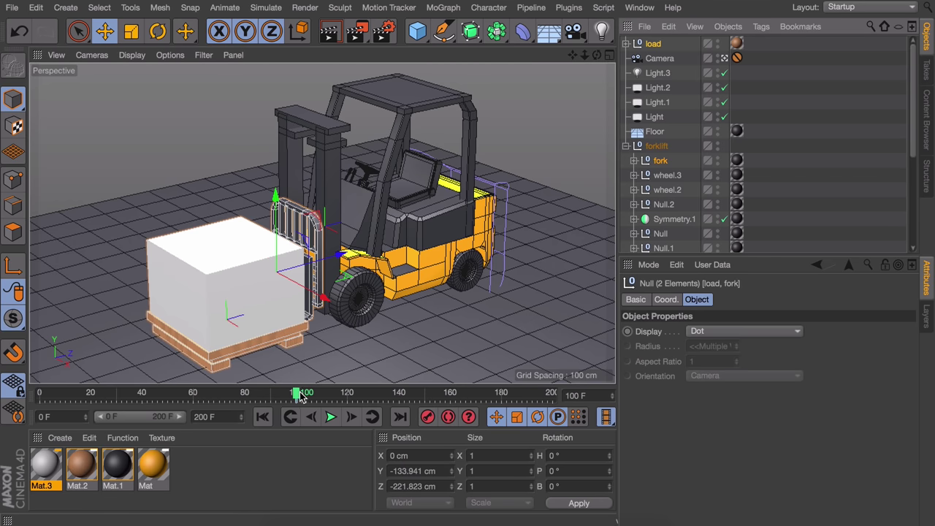
left_click_drag(300, 395, 351, 395)
key("F9")
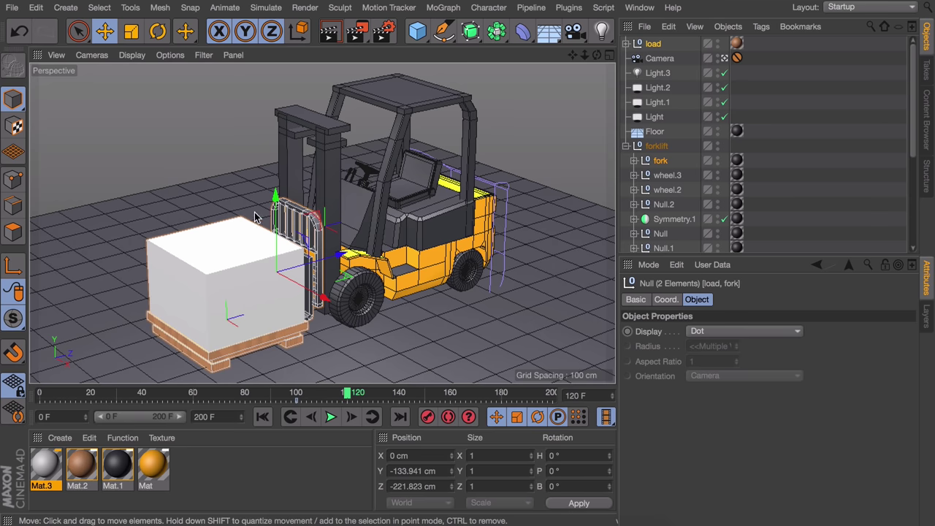
left_click_drag(374, 395, 372, 395)
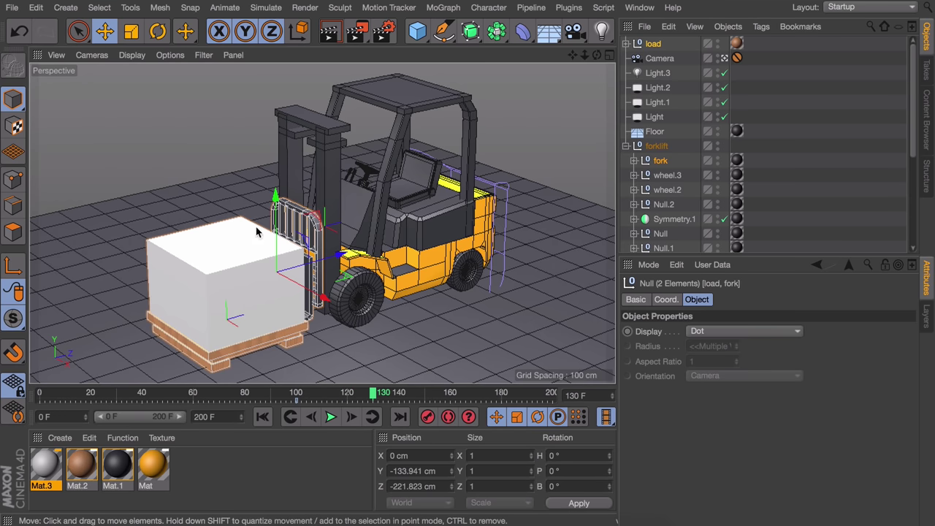
mouse_move(274, 219)
left_mouse_down()
mouse_move(274, 132)
mouse_move(274, 148)
left_mouse_up()
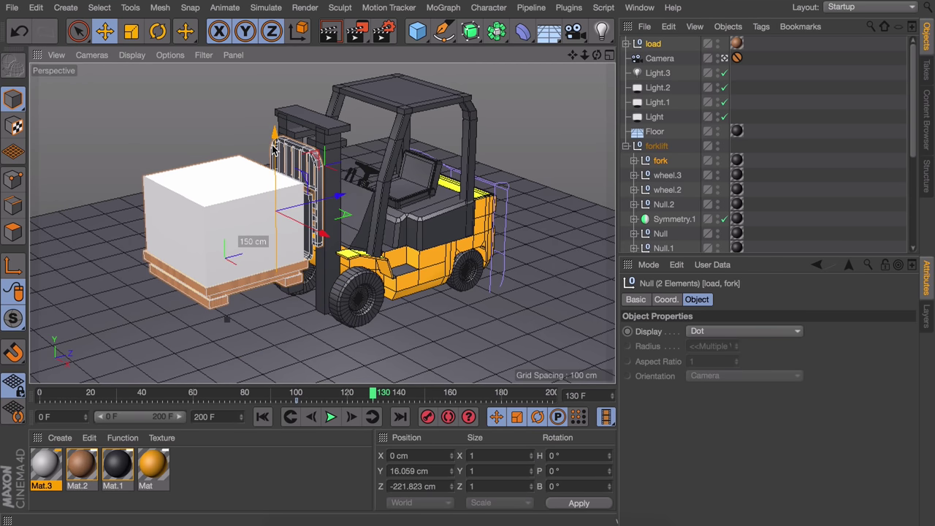
Play the animation from the first frame to check the drive-in and the load lift
left_click_drag(296, 395, 38, 395)
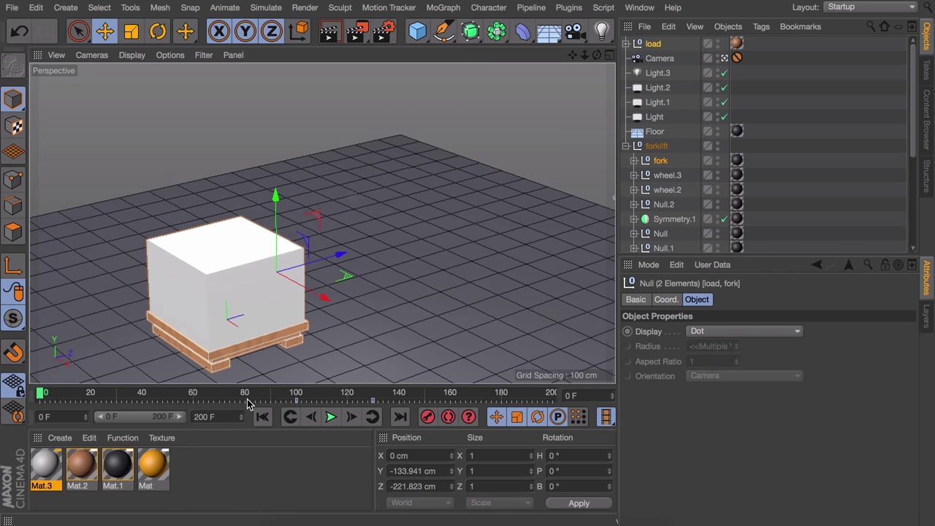
left_click(333, 416)
left_click(828, 144)
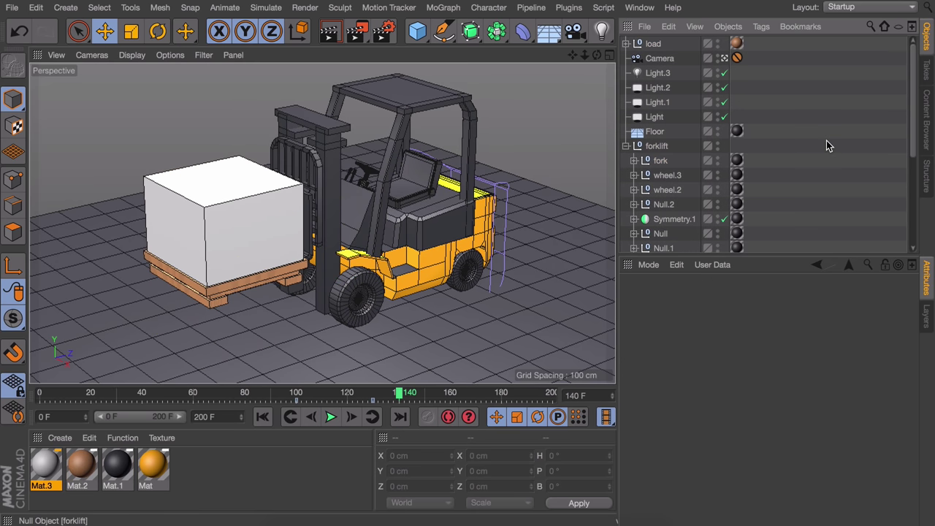
Group the load and the forklift under a common null
left_click(654, 45)
left_click(657, 149, "ctrl")
key("alt+g")
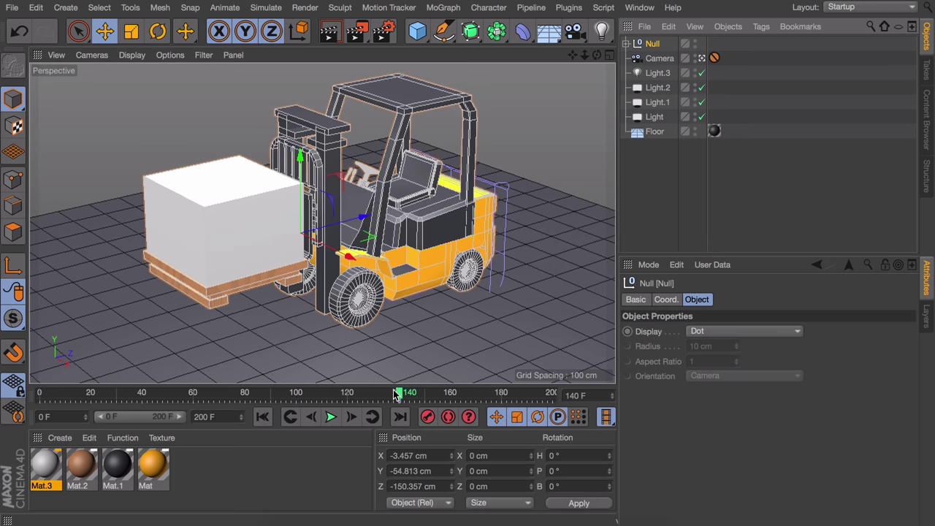
Keyframe the combined null at frame 140 and, moved along Z to about -1474 cm, at frame 200, and play the animation
left_click_drag(396, 395, 491, 394)
left_click_drag(363, 217, 46, 299)
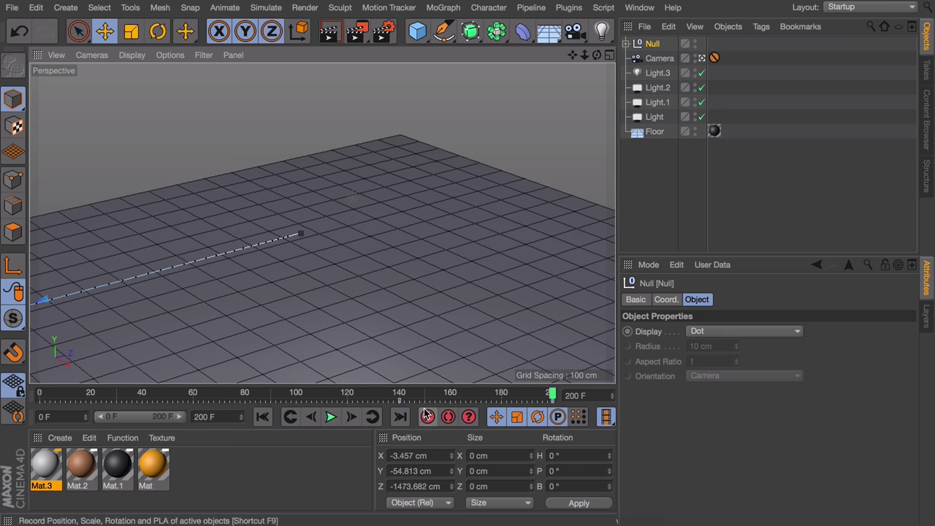
left_click(328, 420)
left_click(785, 205)
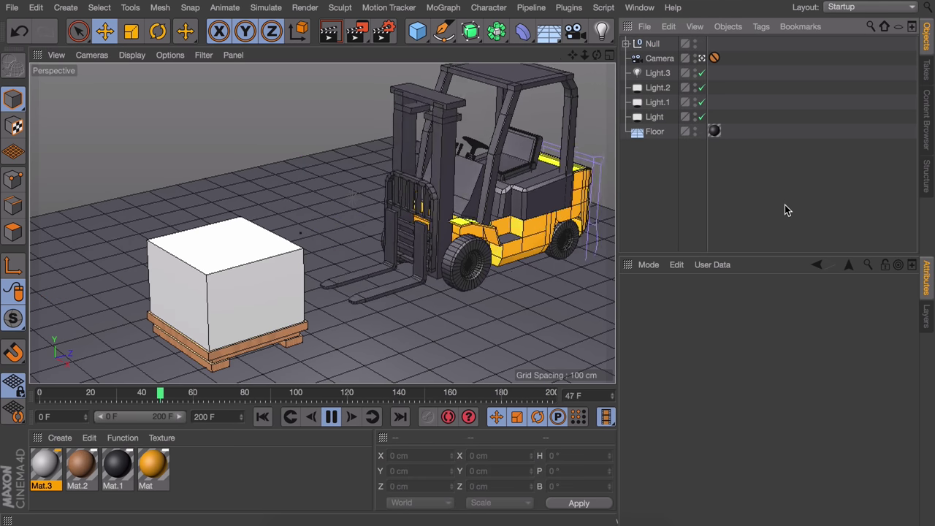